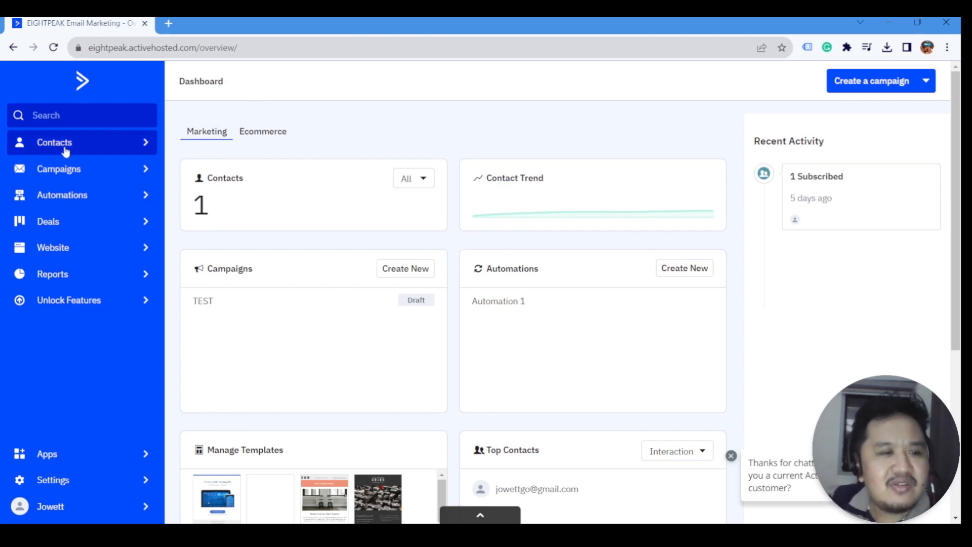
- Open the Campaigns page, which lists the TEST one-time draft
left_click(66, 182)
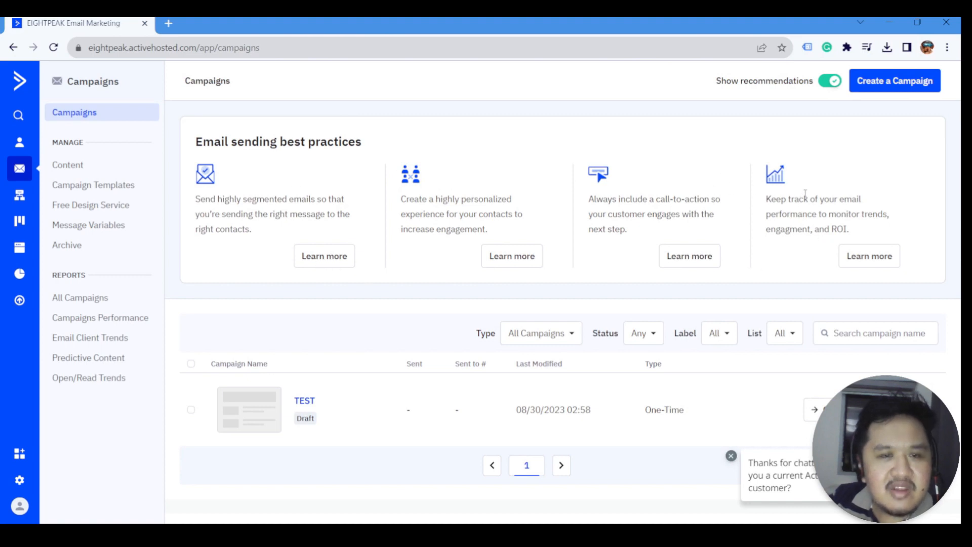
- Switch off Show recommendations and reload the Campaigns page
left_click(828, 84)
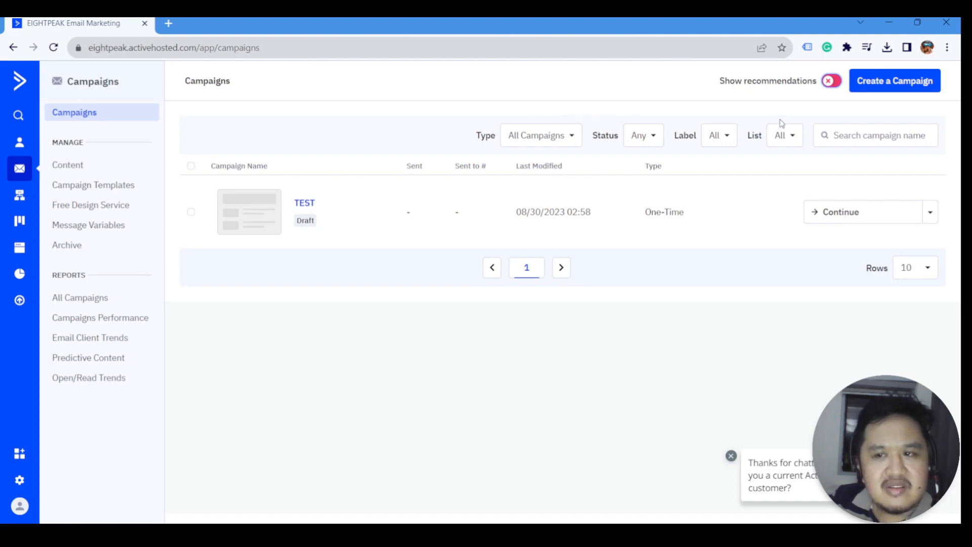
left_click(878, 91)
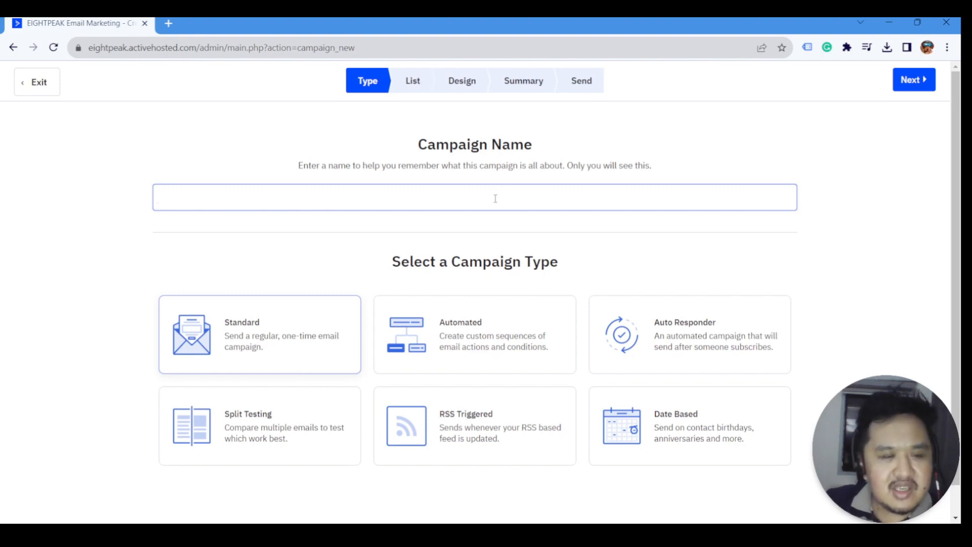
- Enter 'EightPeak.com First Campaign Promos' as the campaign name, correcting a typo
type("Eight")
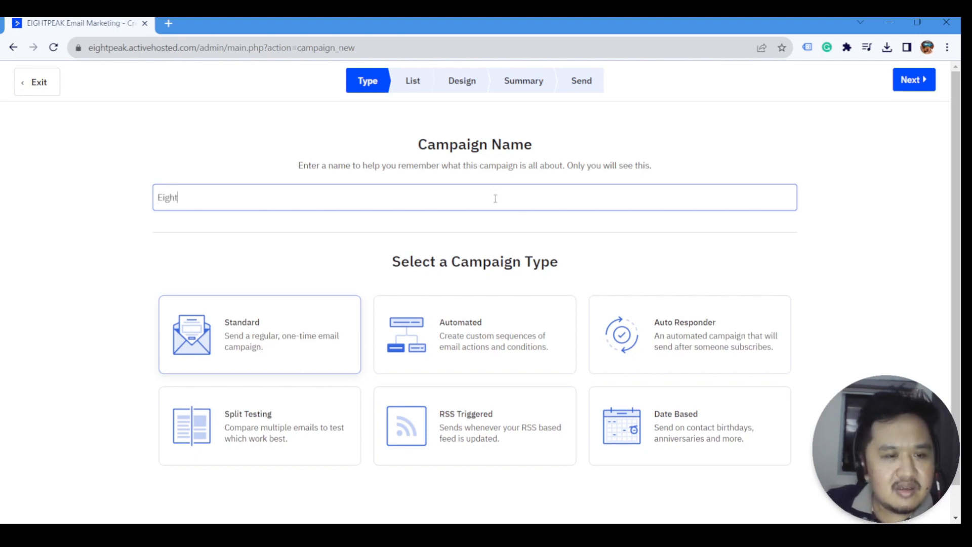
type("Peak.com Fi")
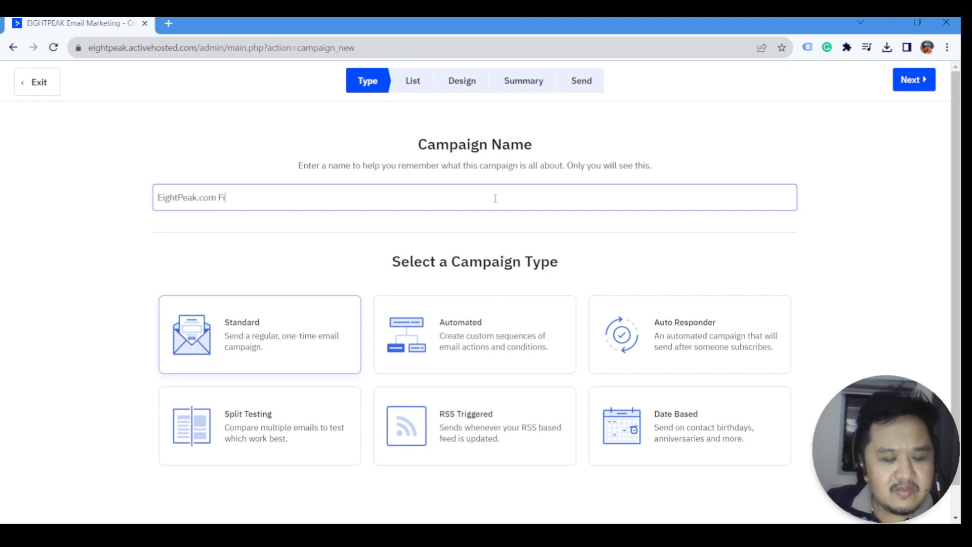
type("rst Campaign Promos")
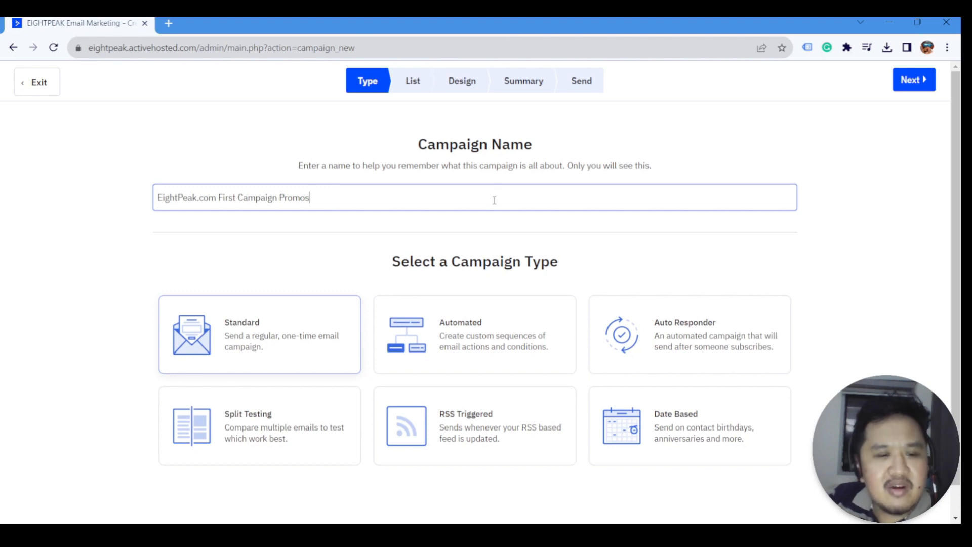
scroll(446, 244, "down", 1)
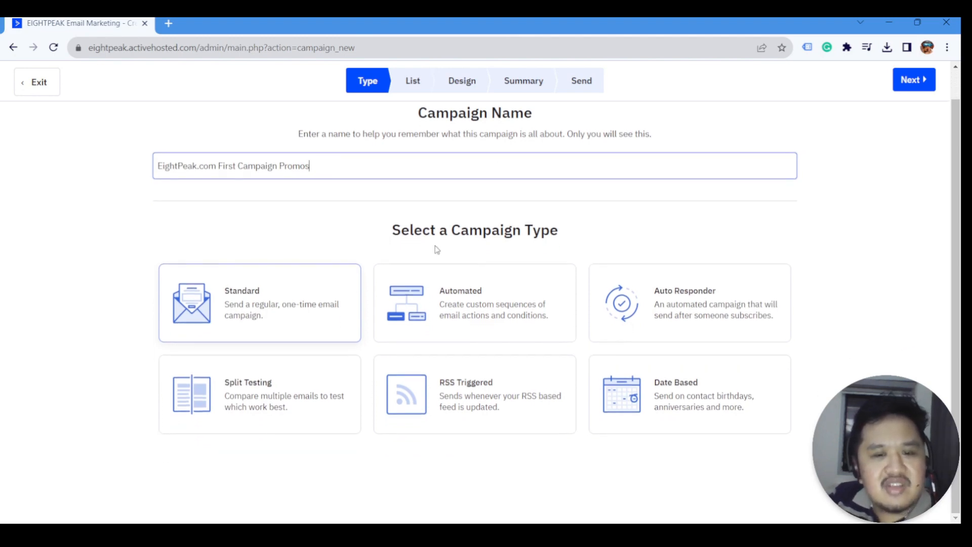
- Keep the Standard campaign type and advance to the List step
left_click(685, 524)
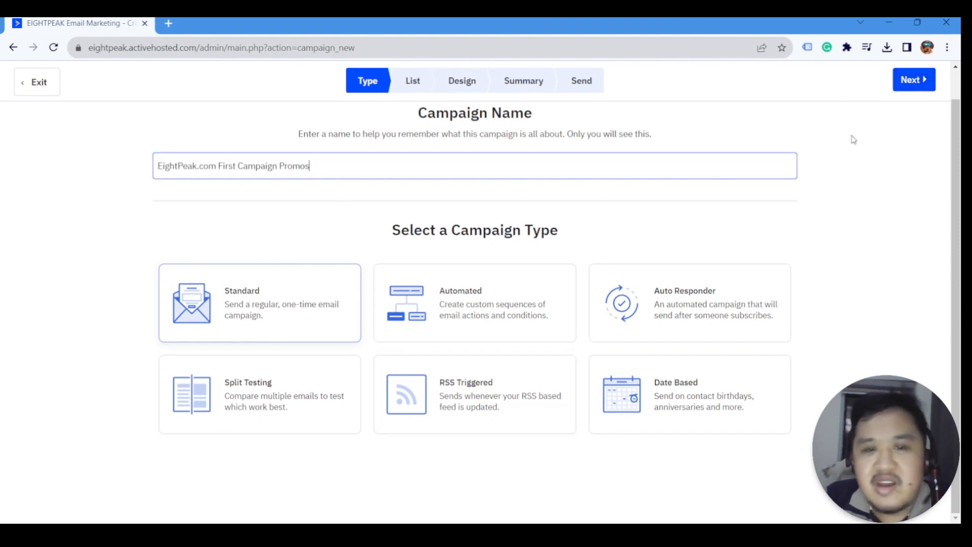
left_click(911, 84)
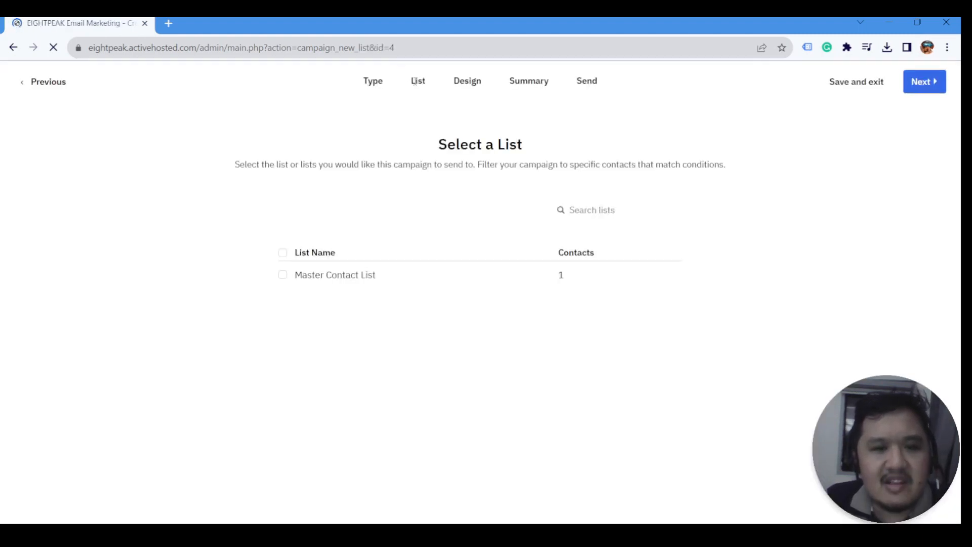
- Tick the Master Contact List as recipients and continue to the Design step
left_click(284, 279)
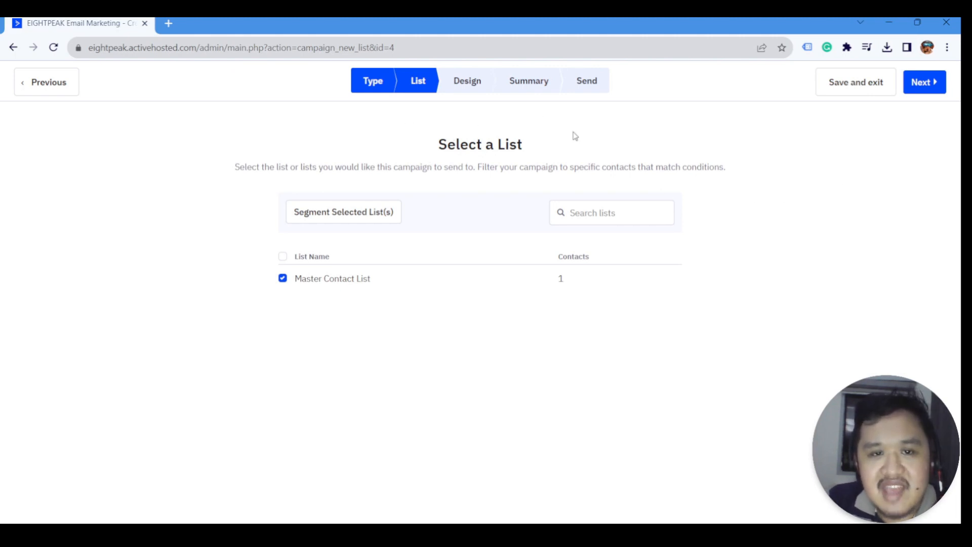
left_click(911, 88)
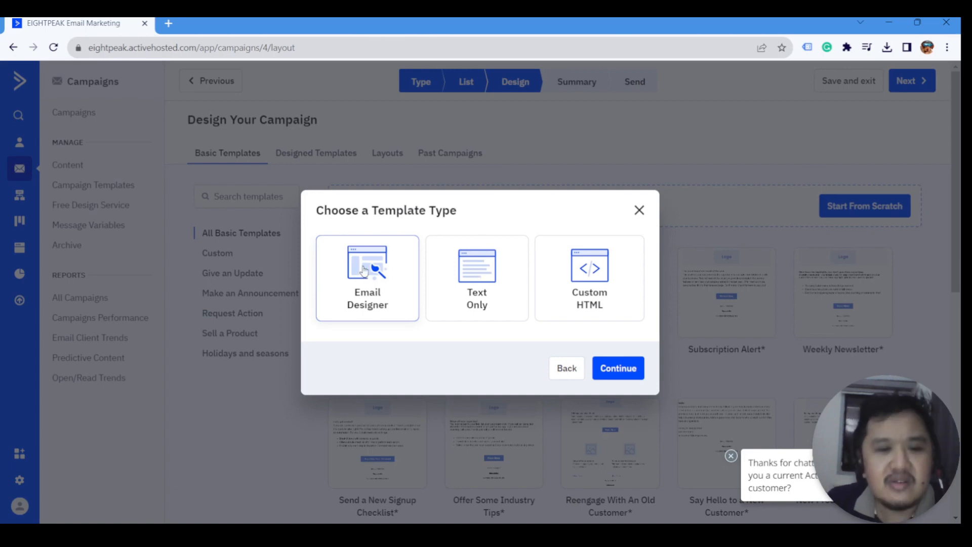
- Pick Text Only in the Choose a Template Type options
left_click(485, 289)
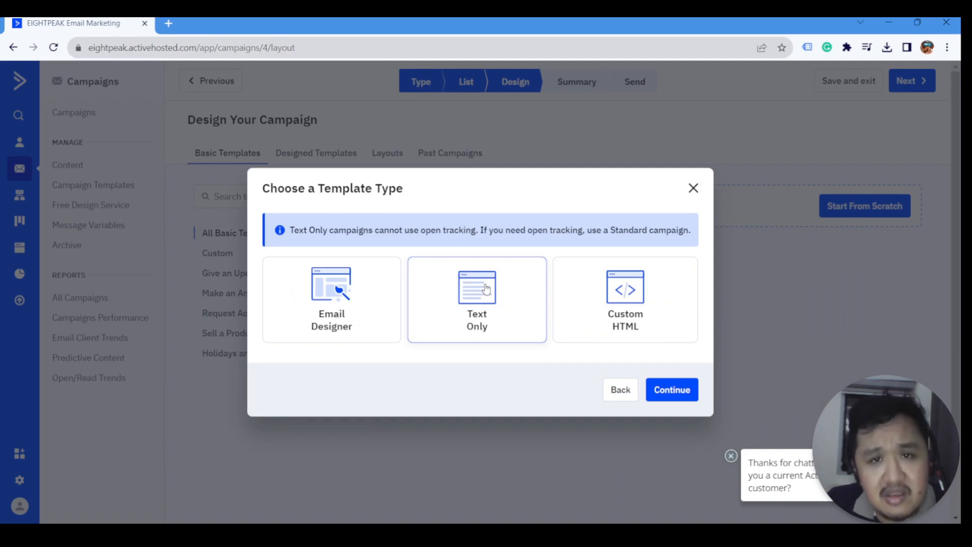
- Toggle between Custom HTML and Text Only template types, ending on Custom HTML
left_click(619, 319)
left_click(461, 305)
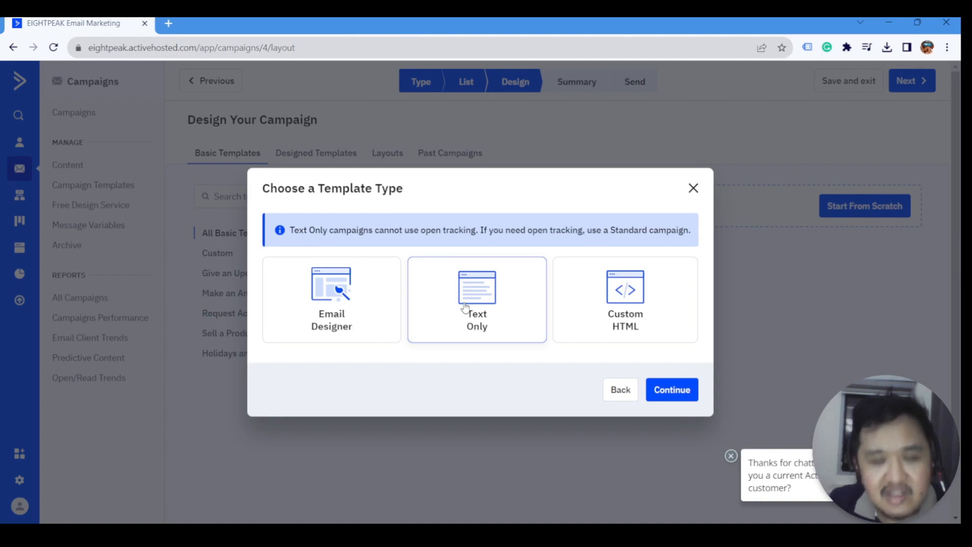
left_click(607, 283)
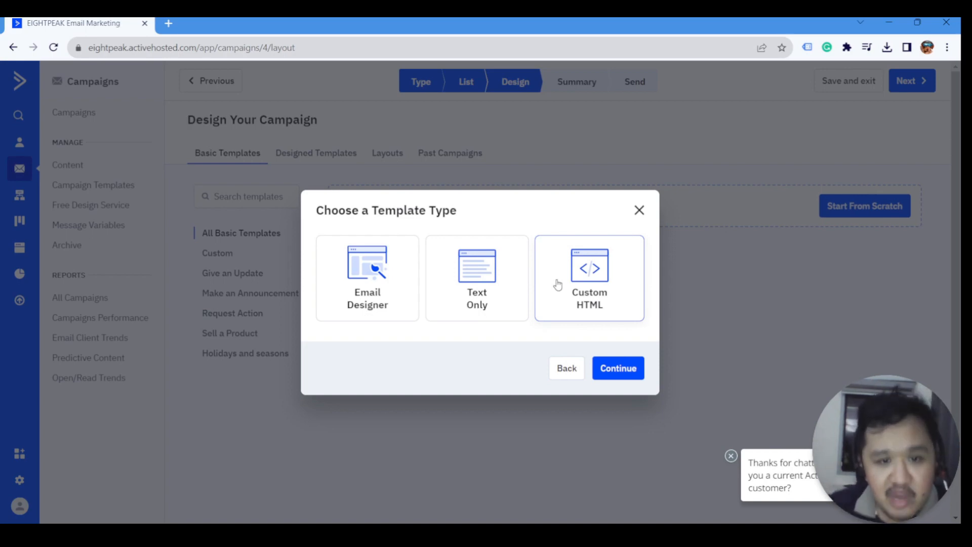
- Choose Email Designer as the template type and continue to the Basic Templates gallery
left_click(387, 262)
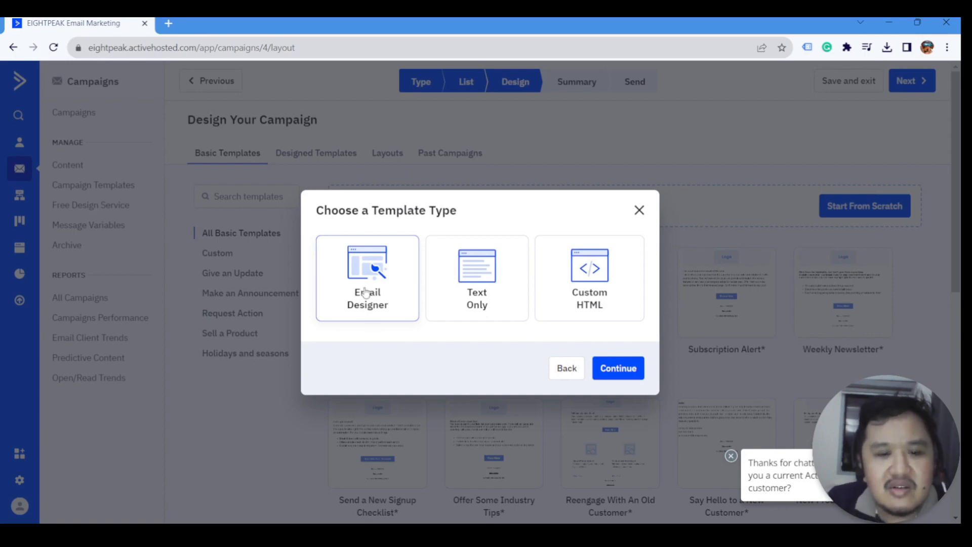
left_click(614, 371)
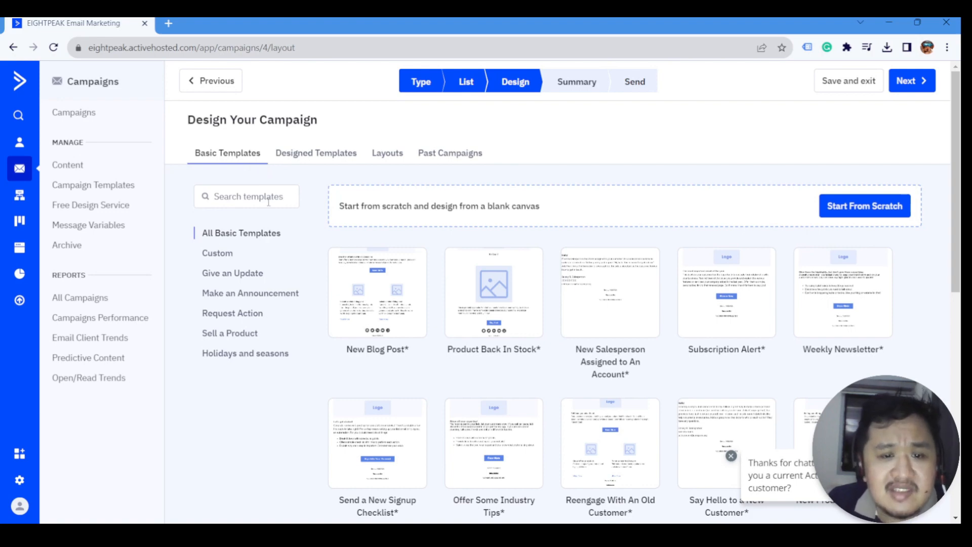
- Scroll the Basic Templates gallery and view the Give an Update and Make an Announcement categories
scroll(345, 179, "down", 3)
scroll(344, 178, "up", 1)
scroll(344, 178, "down", 5)
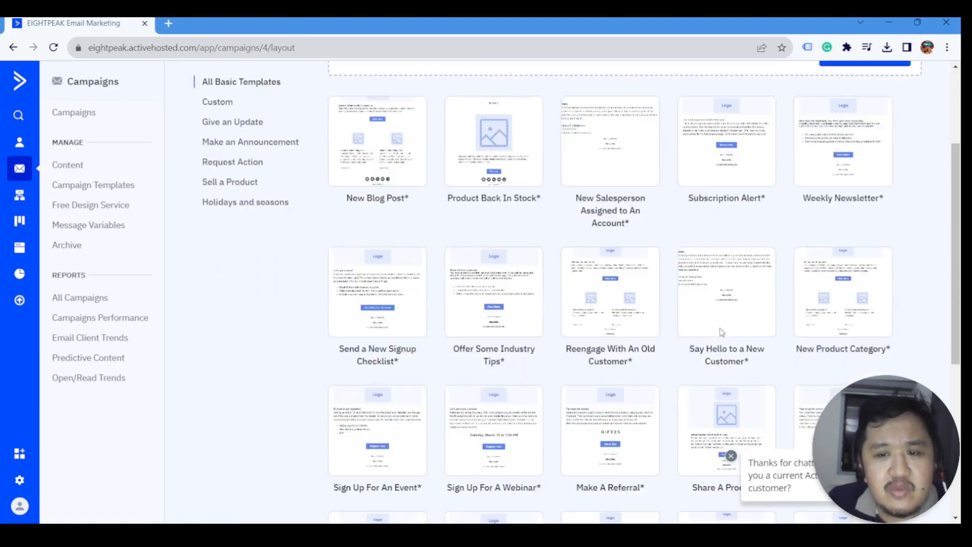
scroll(767, 375, "up", 2)
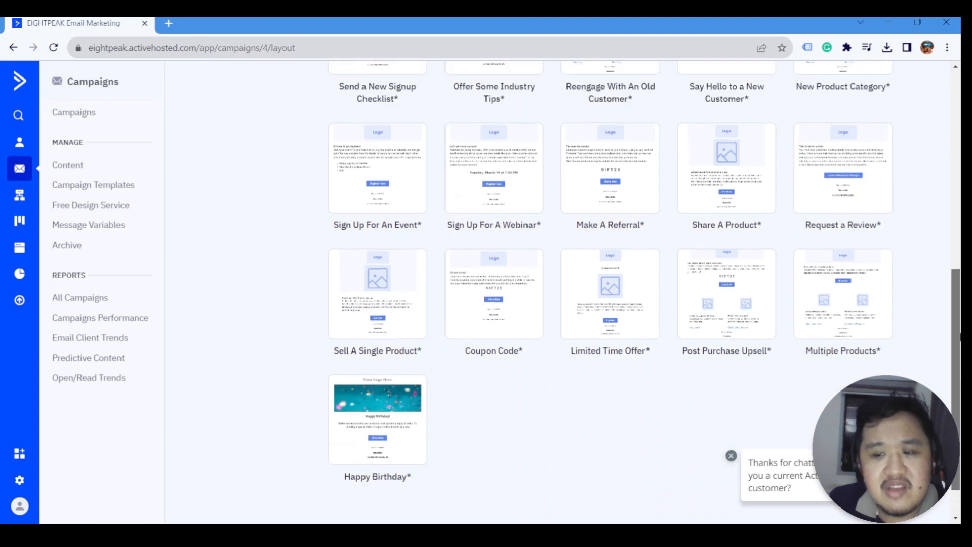
scroll(861, 226, "up", 3)
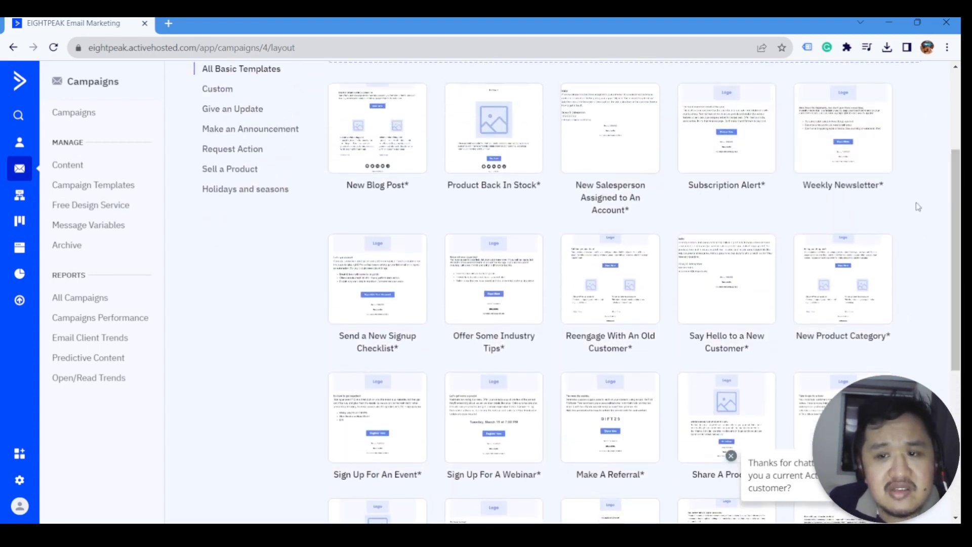
scroll(917, 207, "up", 1)
scroll(917, 207, "up", 1)
left_click(253, 195)
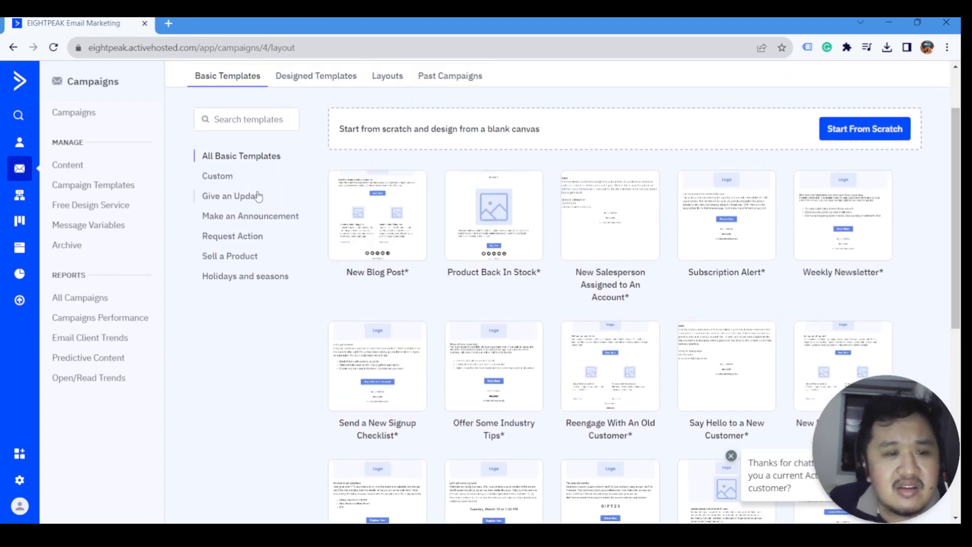
left_click(246, 217)
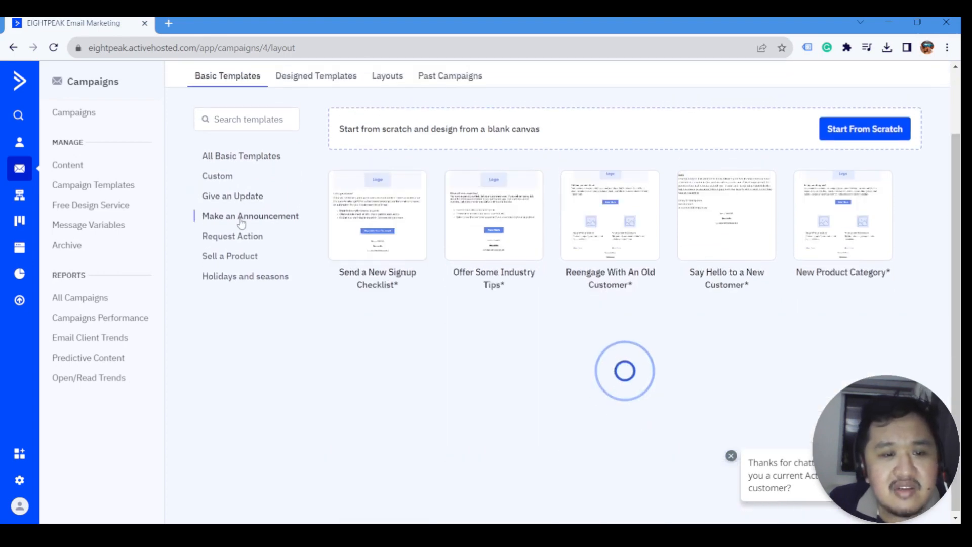
- View Request Action, Sell a Product and Holidays templates, ending on the empty Custom category
left_click(238, 236)
left_click(234, 256)
left_click(235, 277)
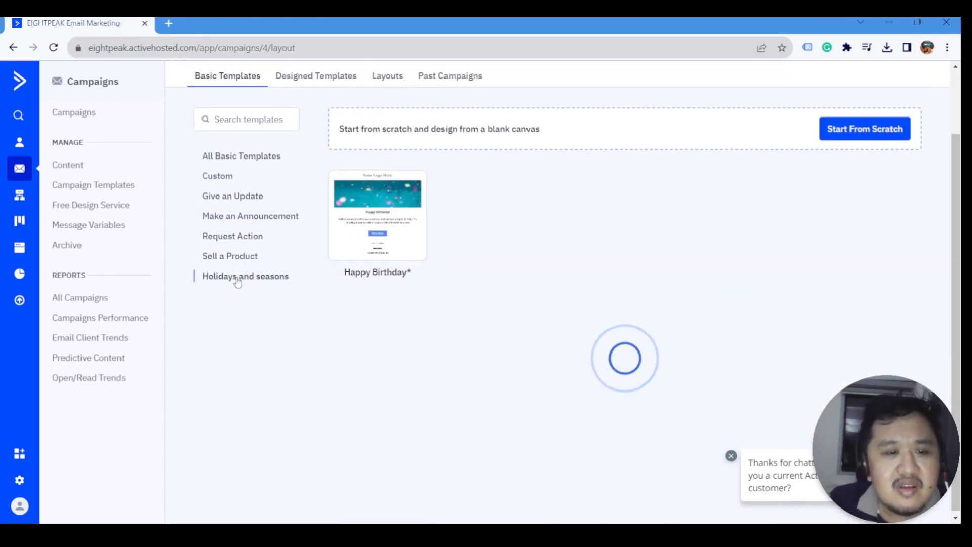
left_click(219, 177)
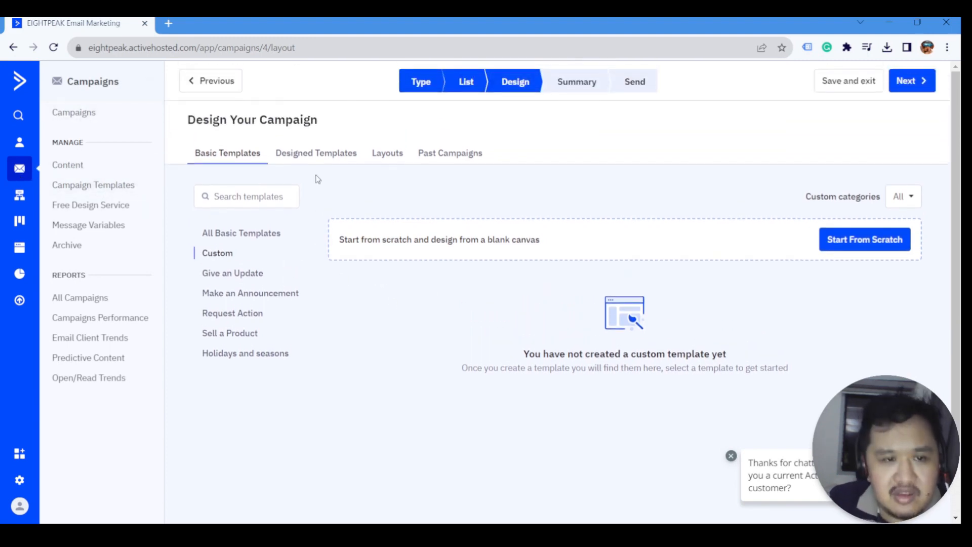
- Browse Designed Templates, Layouts and Past Campaigns, then return to Basic Templates
left_click(318, 154)
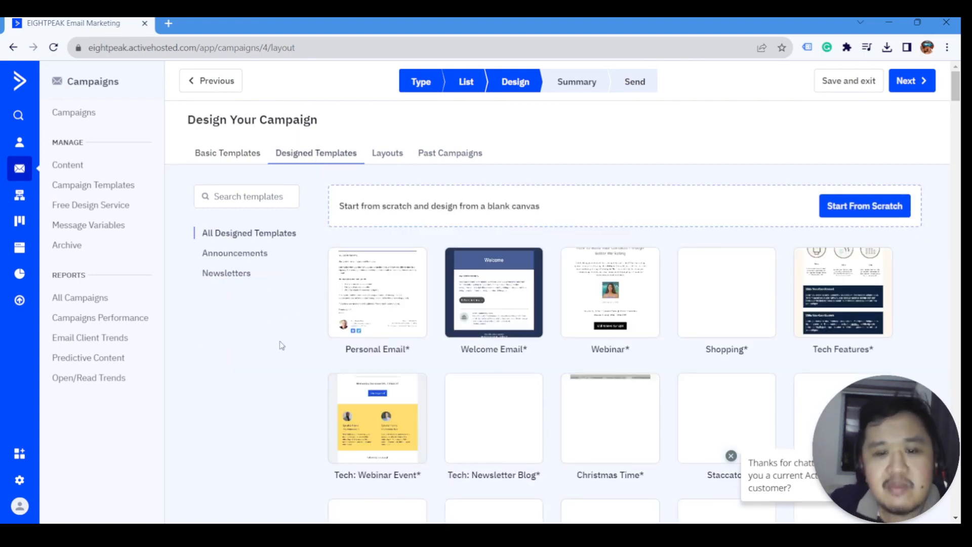
scroll(635, 352, "down", 4)
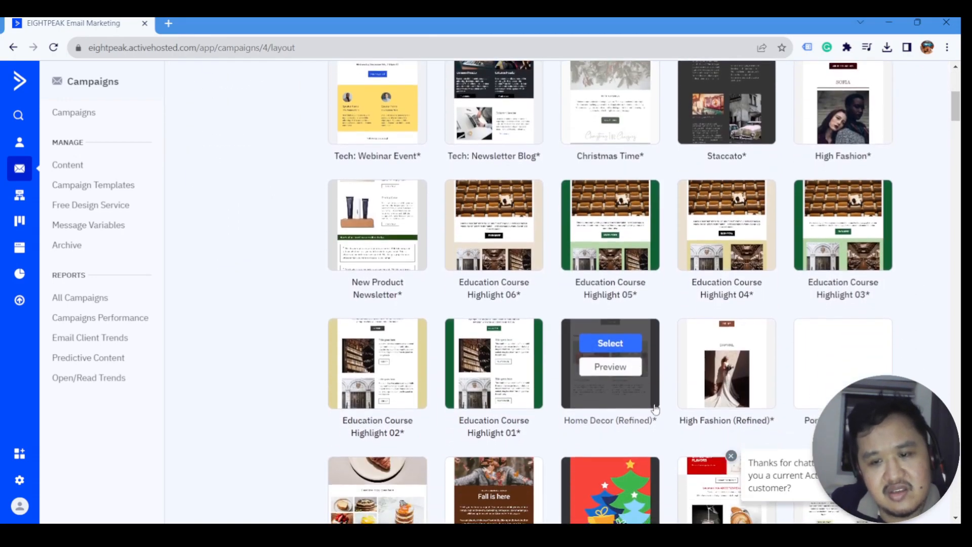
scroll(644, 392, "down", 4)
scroll(662, 363, "up", 10)
mouse_move(458, 289)
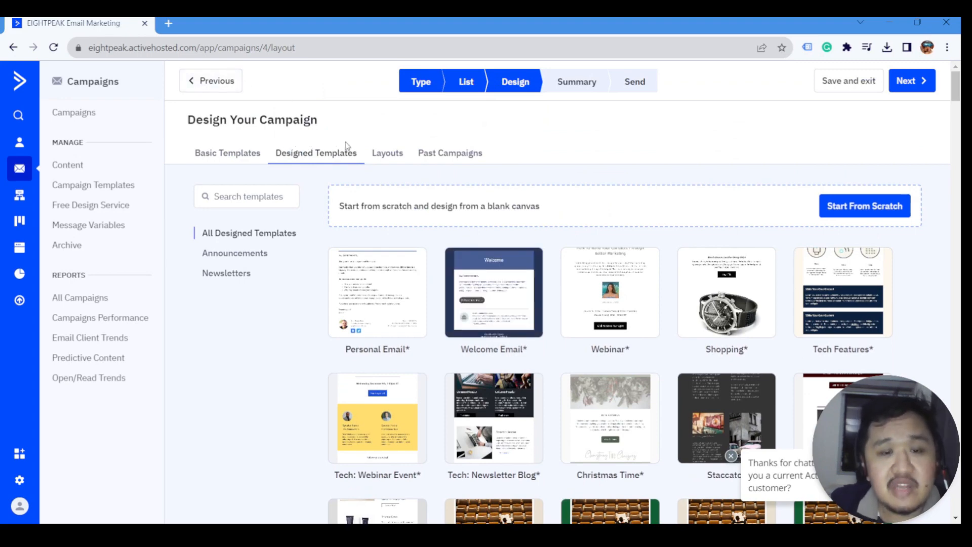
left_click(379, 159)
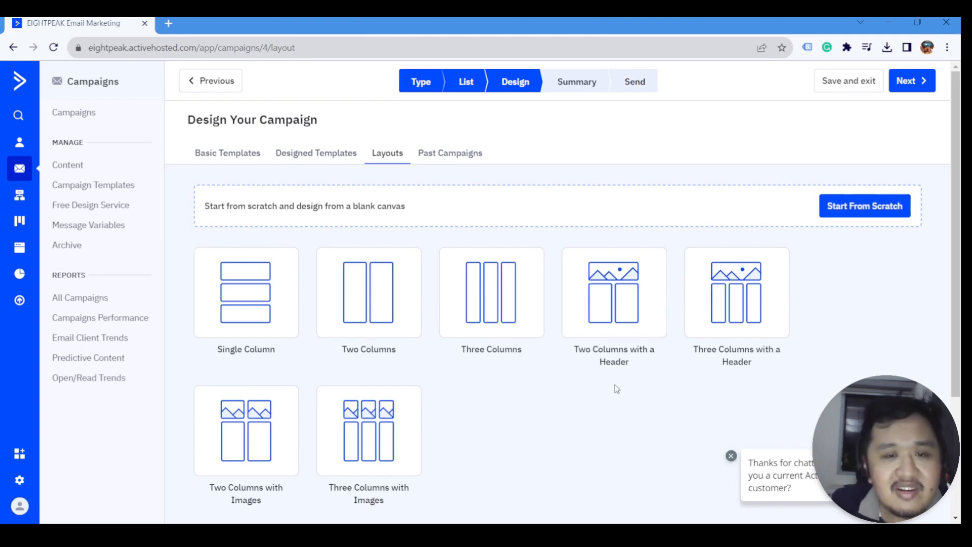
left_click(470, 162)
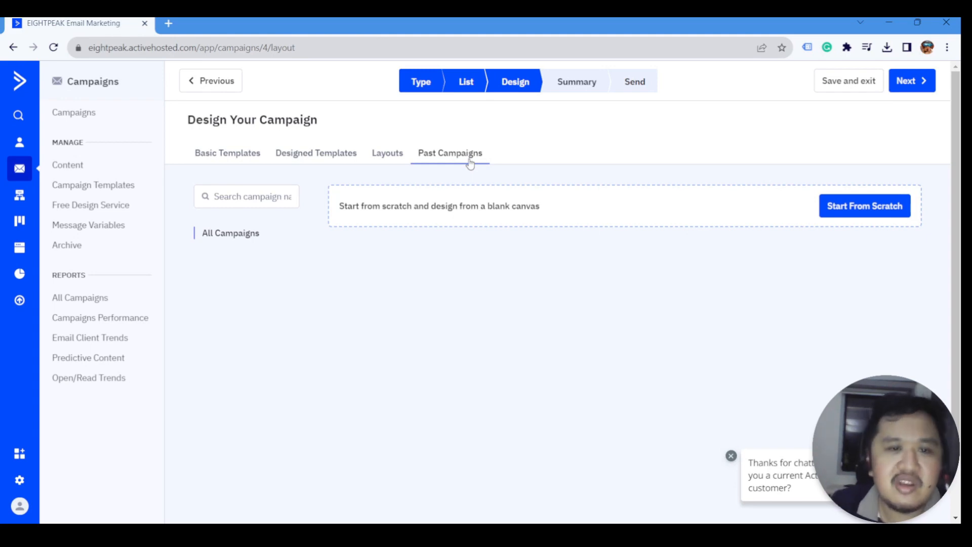
left_click(229, 155)
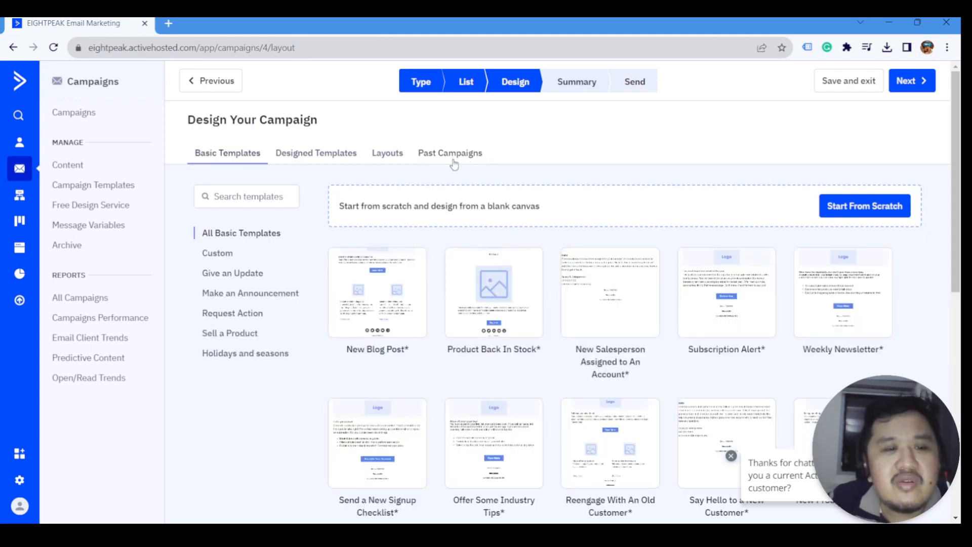
- Start from a blank canvas and set the sender to Eight Peak Digital with the company's info e-mail
left_click(867, 210)
left_click(423, 229)
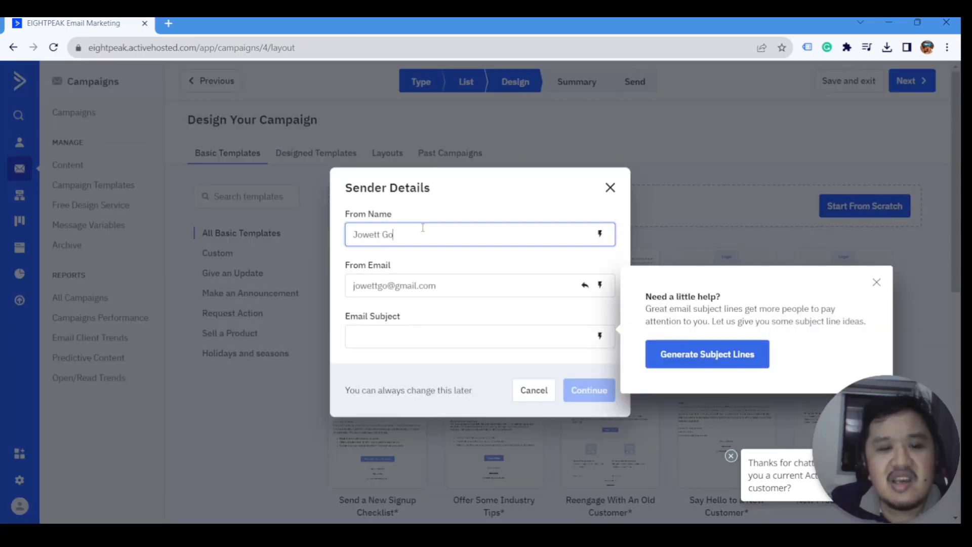
key("ctrl+a")
type("Eight P")
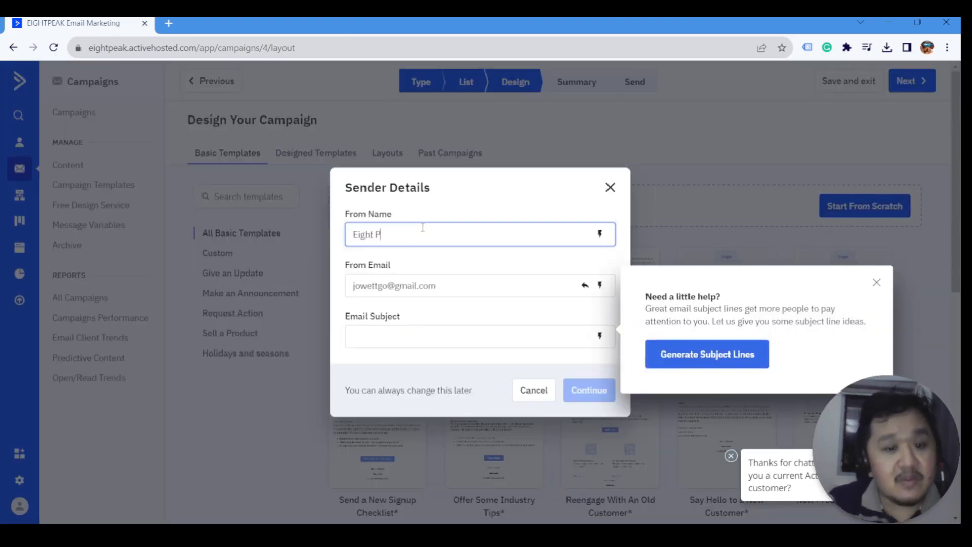
type("eak ")
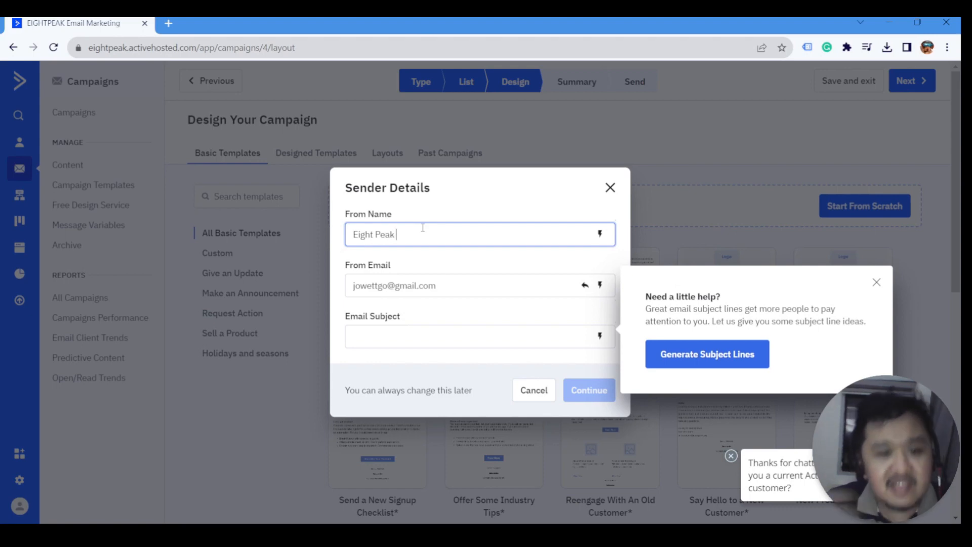
type("Digital")
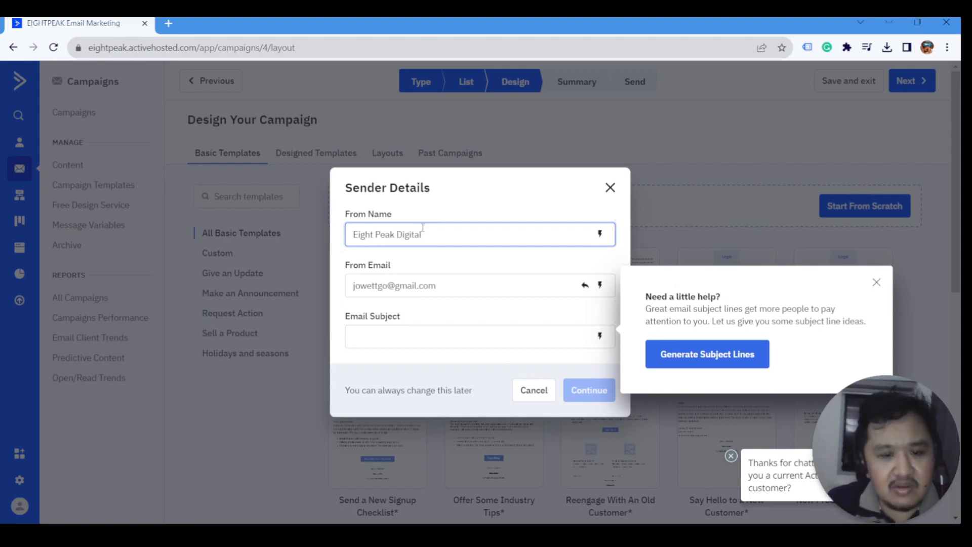
key("Tab")
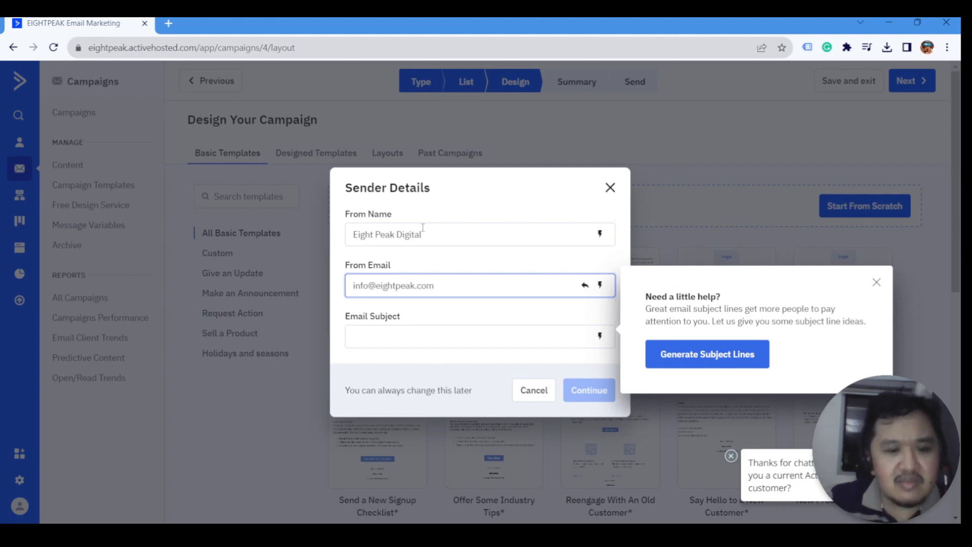
- Paste the flash-sale subject line and continue to the email designer
left_click(506, 335)
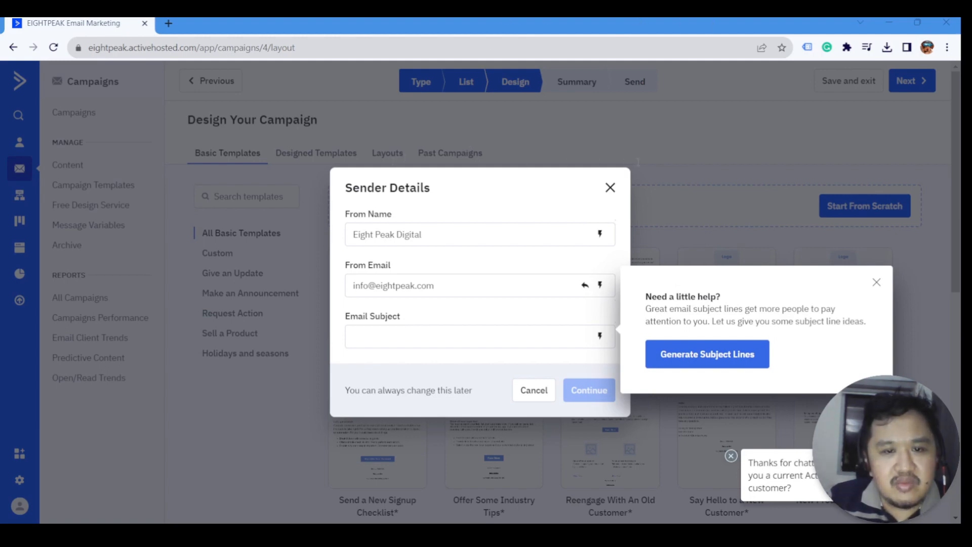
left_click(414, 339)
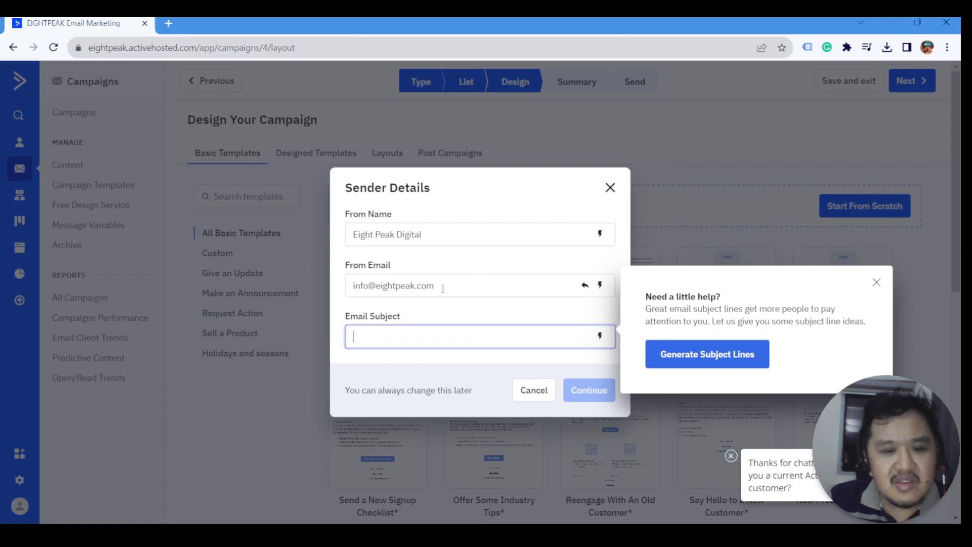
type("Flash Sale Alert: 70% Off on All Items for a Limited Time!")
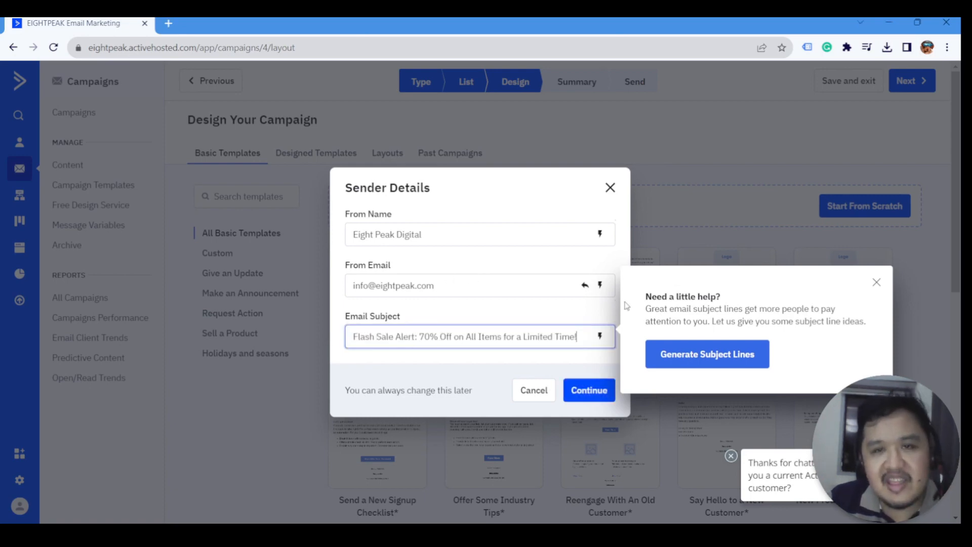
left_click(877, 283)
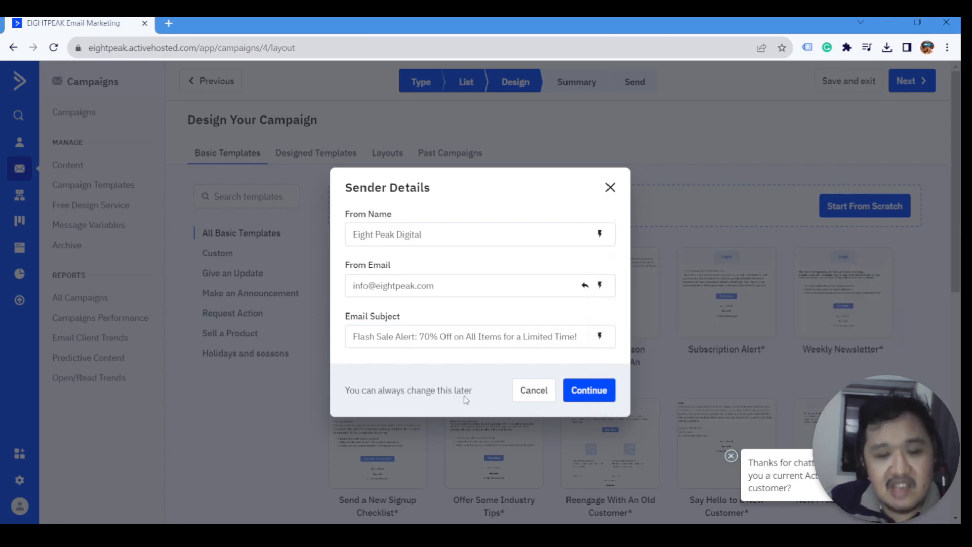
left_click(558, 347)
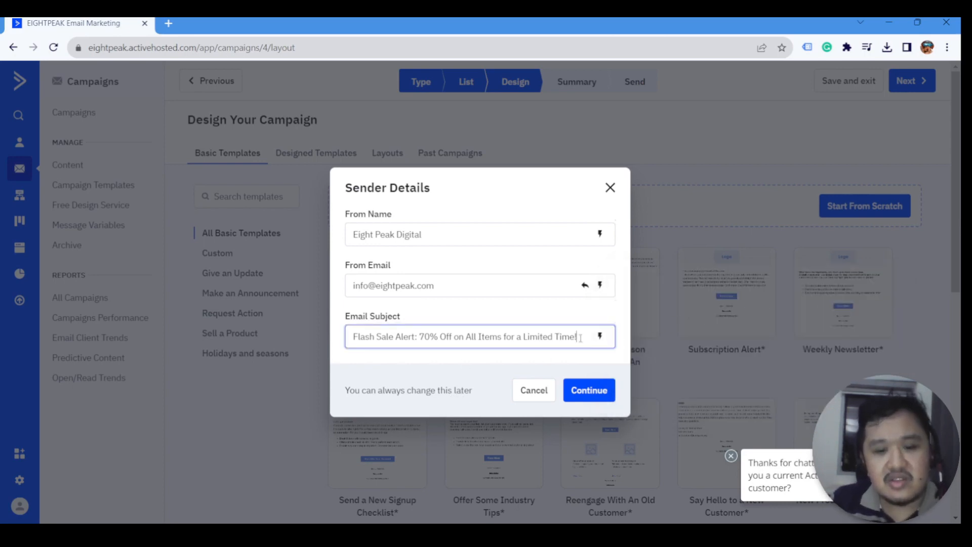
left_click(581, 388)
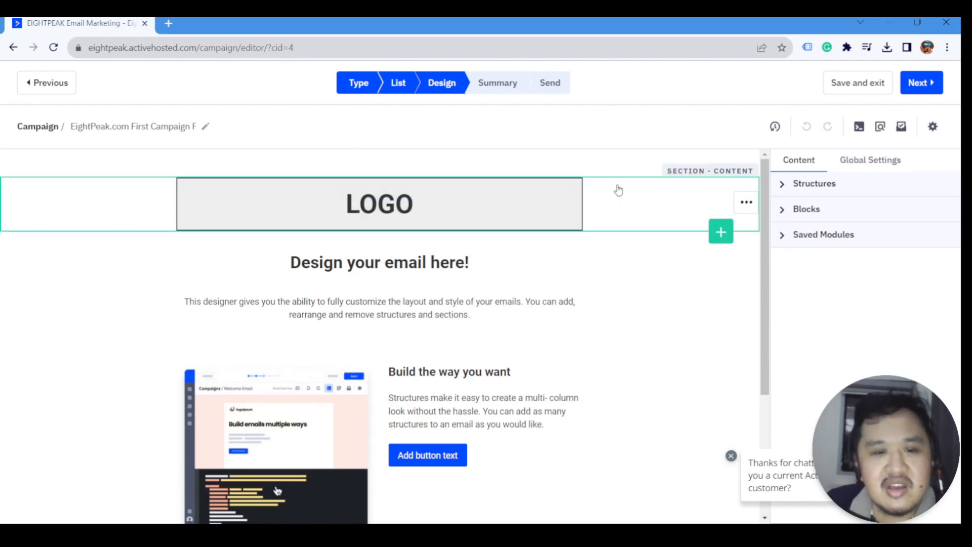
left_click(429, 198)
scroll(575, 231, "down", 1)
scroll(491, 367, "down", 3)
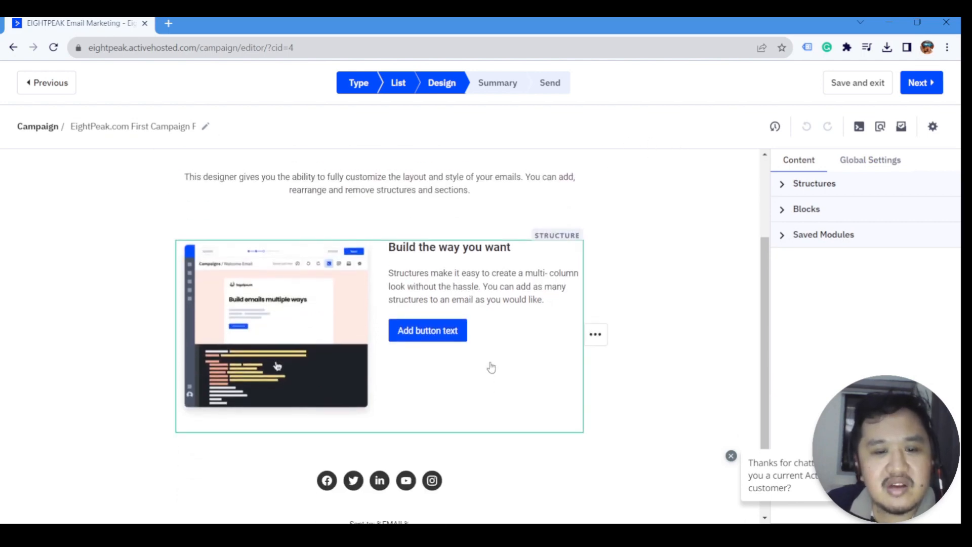
scroll(481, 269, "up", 4)
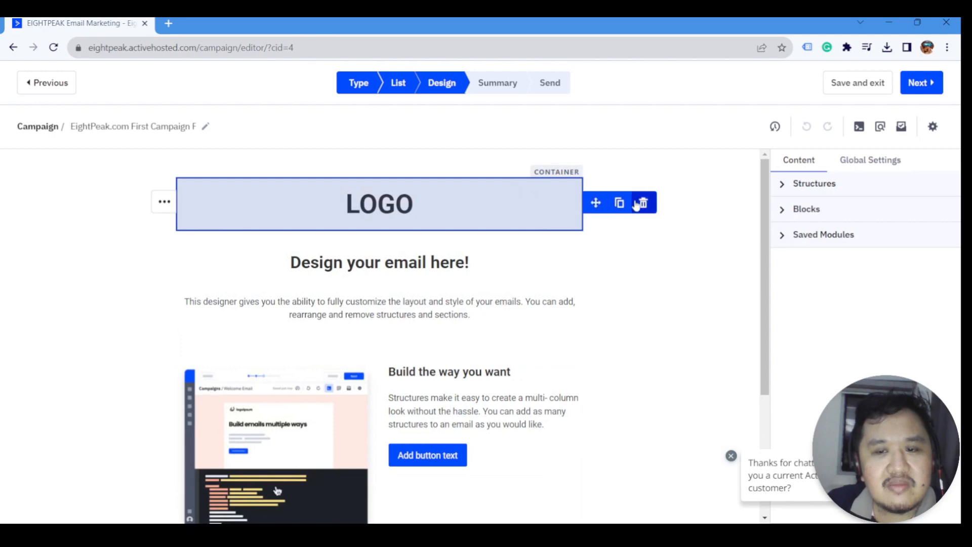
left_click(577, 273)
left_click(561, 390)
scroll(560, 390, "down", 1)
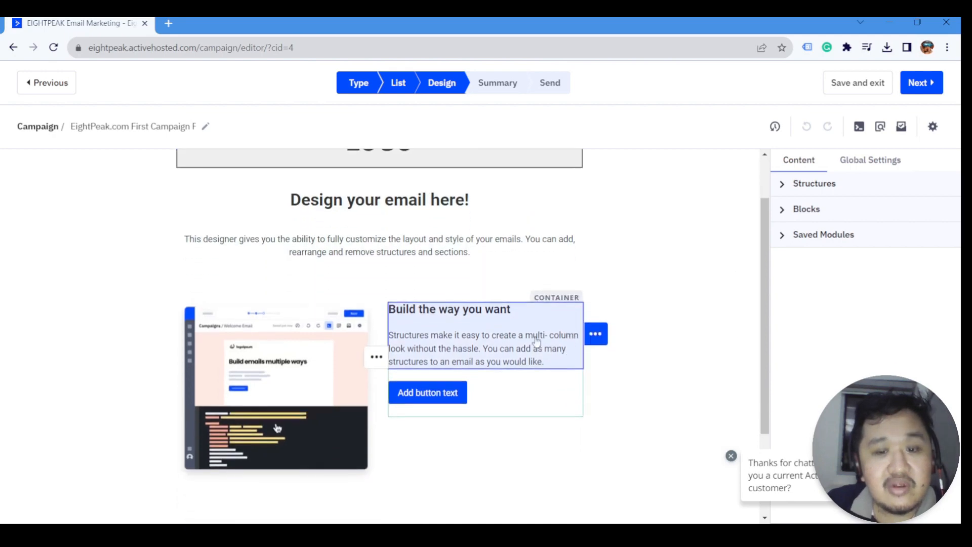
scroll(567, 354, "up", 1)
left_click(552, 298)
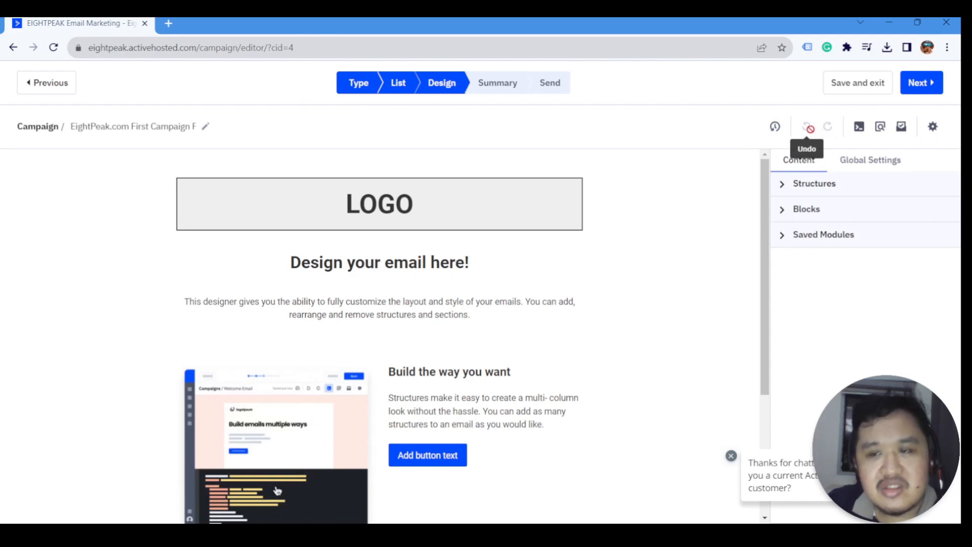
- Inspect the email's HTML source in the Code editor, then close it
left_click(858, 127)
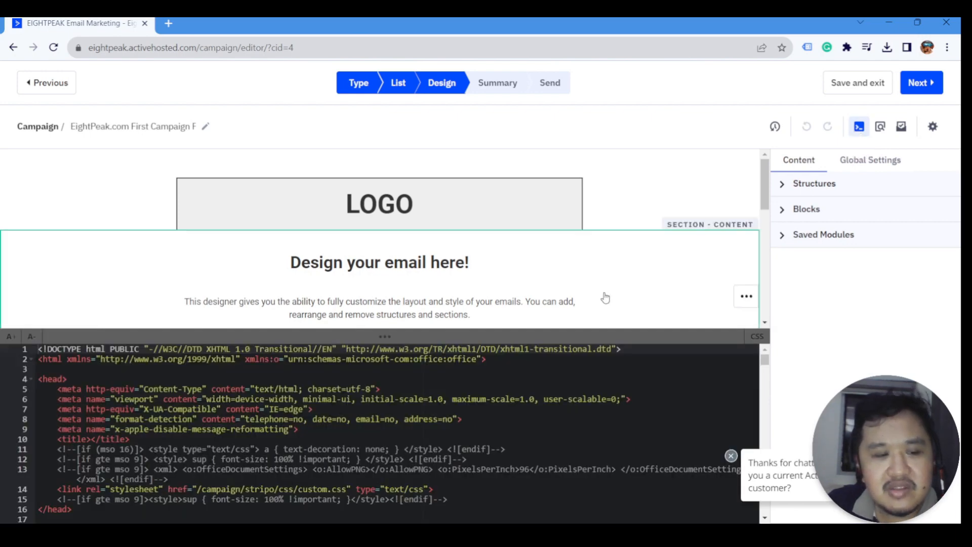
scroll(506, 506, "down", 1)
left_click(369, 387)
scroll(370, 387, "down", 10)
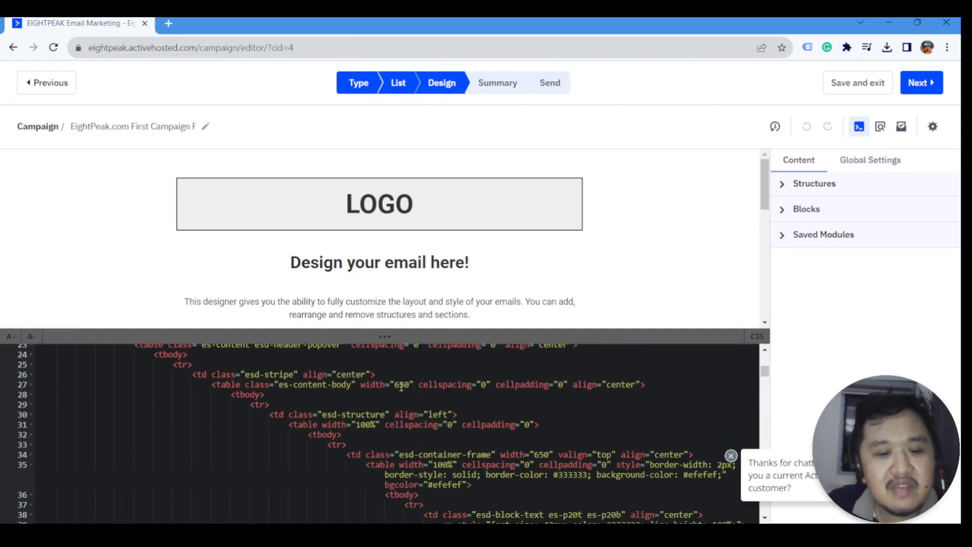
left_click(858, 131)
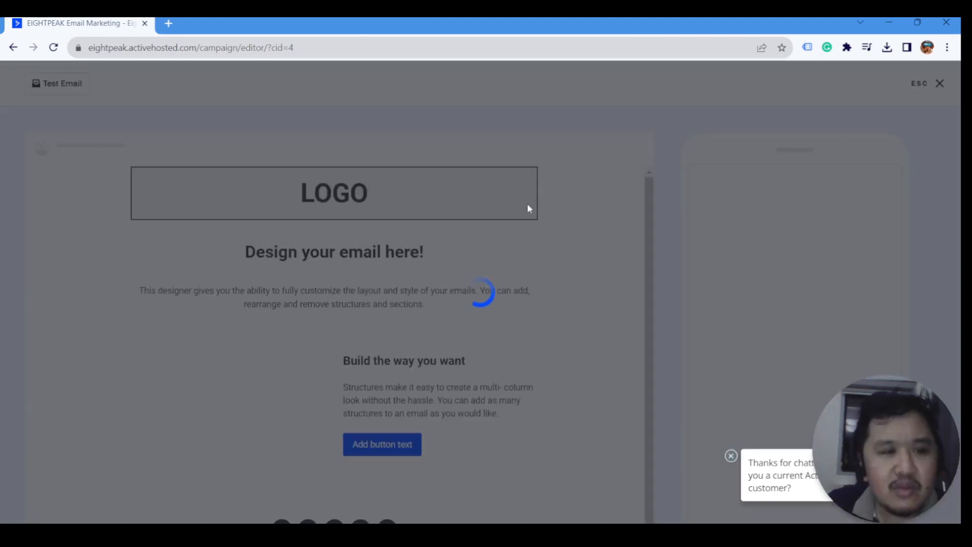
- Scroll the desktop and mobile previews, dismiss the Test Campaign dialog, and exit the preview
scroll(529, 287, "down", 3)
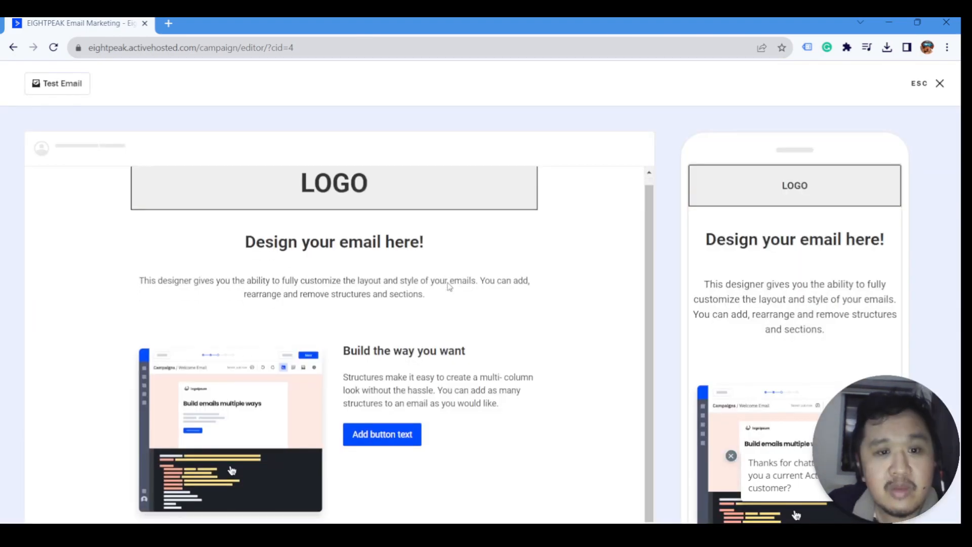
scroll(529, 286, "down", 2)
scroll(781, 259, "down", 6)
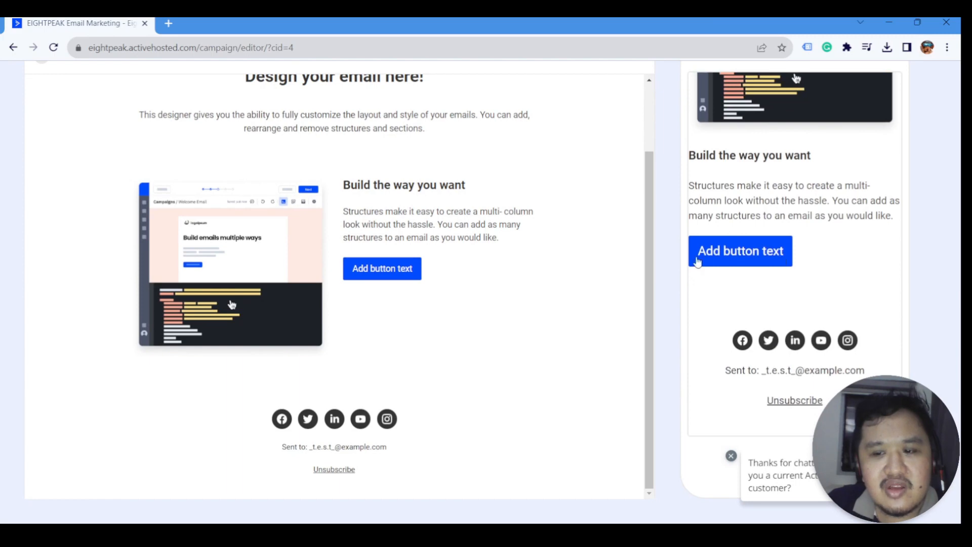
scroll(458, 234, "up", 3)
scroll(458, 234, "up", 2)
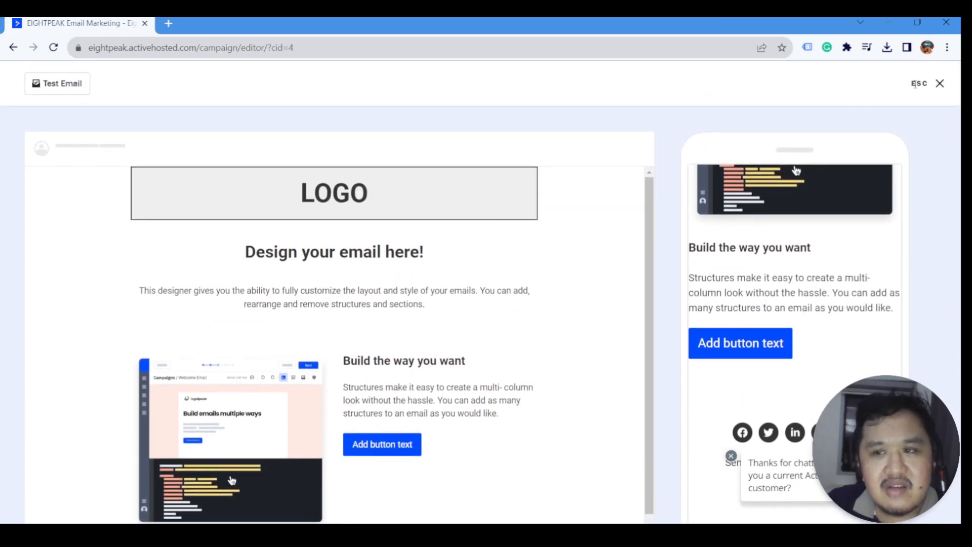
left_click(50, 90)
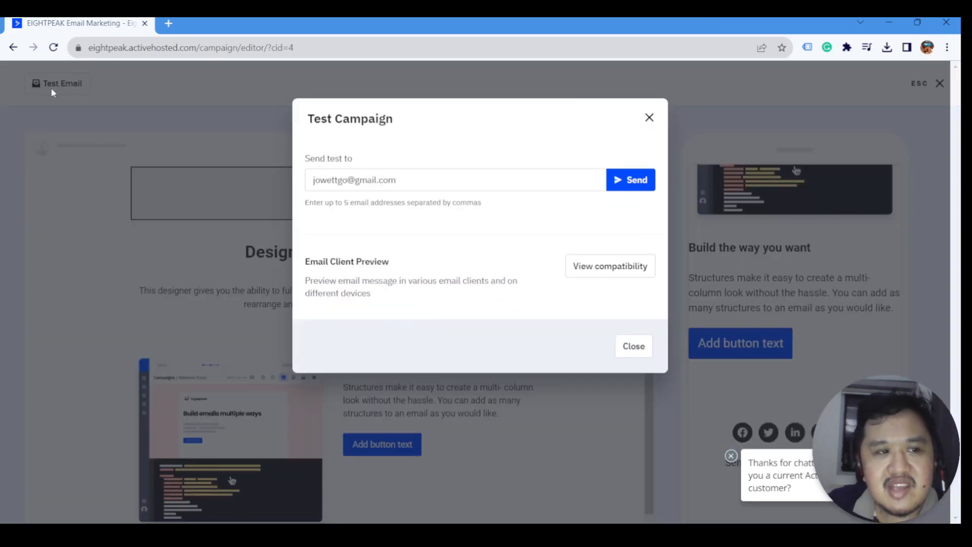
left_click(428, 180)
left_click(650, 117)
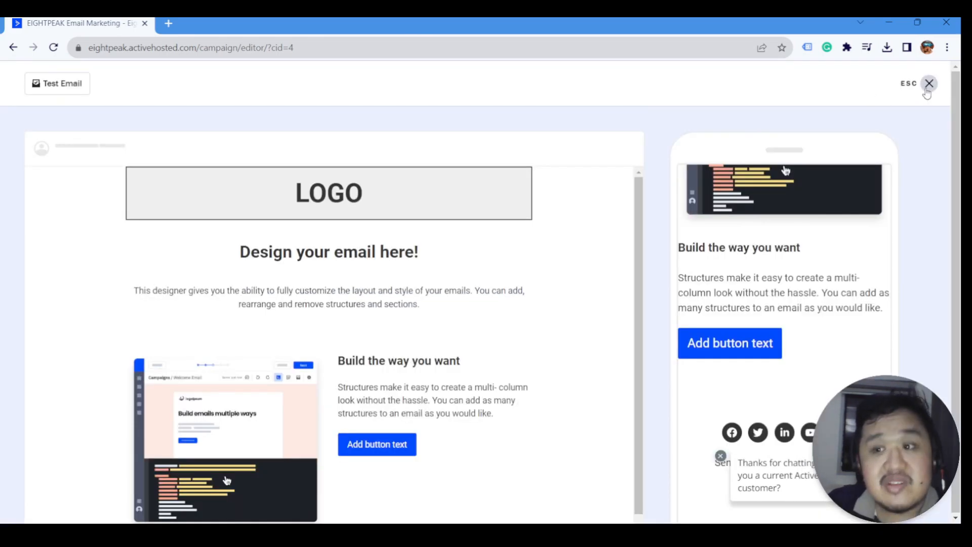
left_click(940, 83)
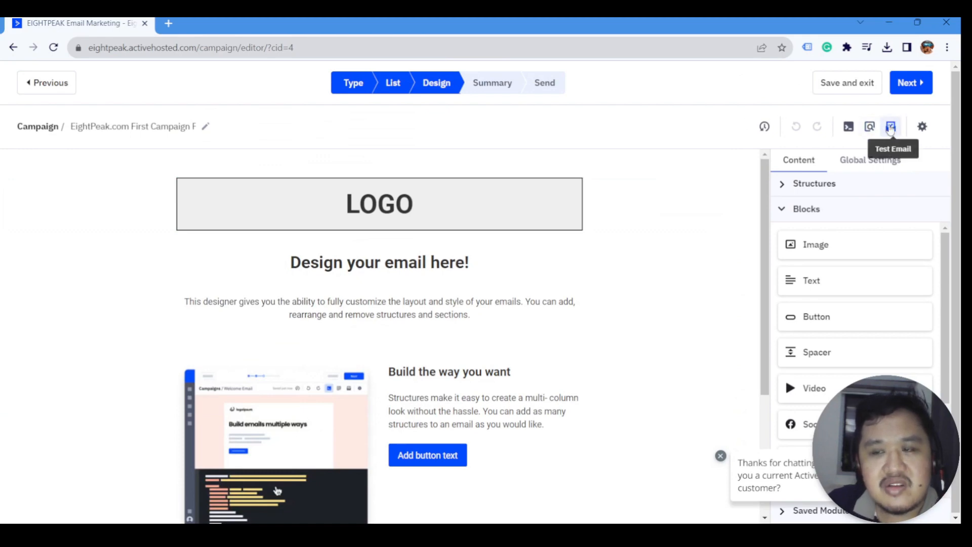
- Open Campaign Settings and fill in the company's contact e-mail as the reply-to address
left_click(922, 128)
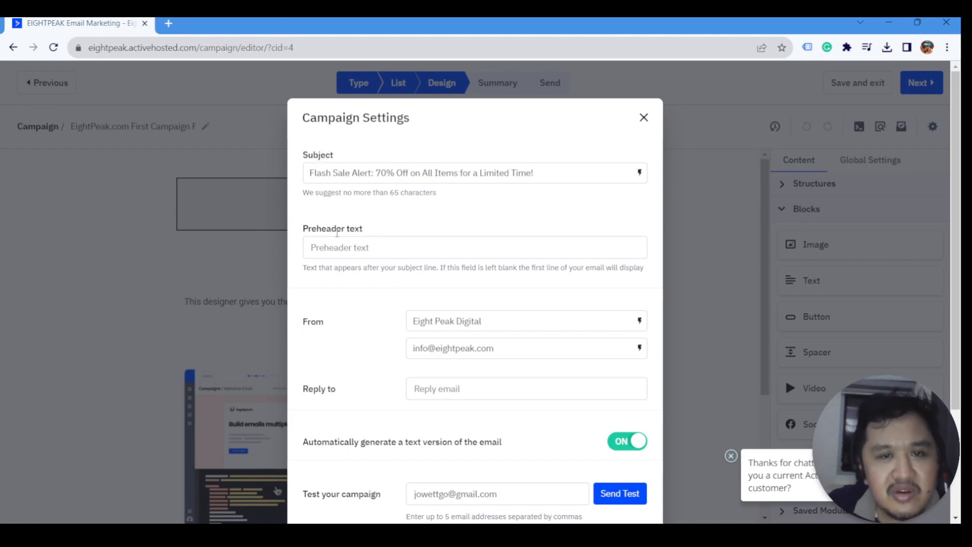
scroll(374, 314, "down", 2)
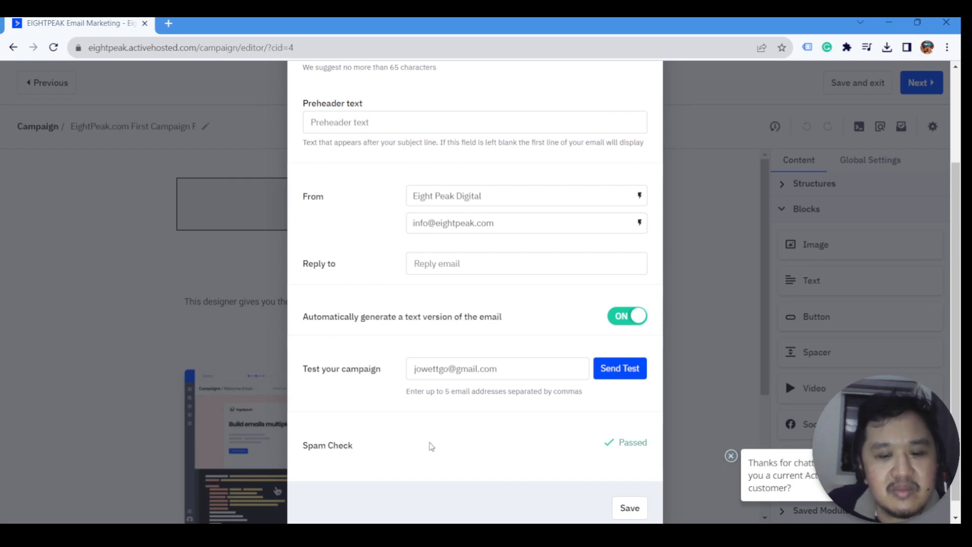
scroll(430, 444, "up", 3)
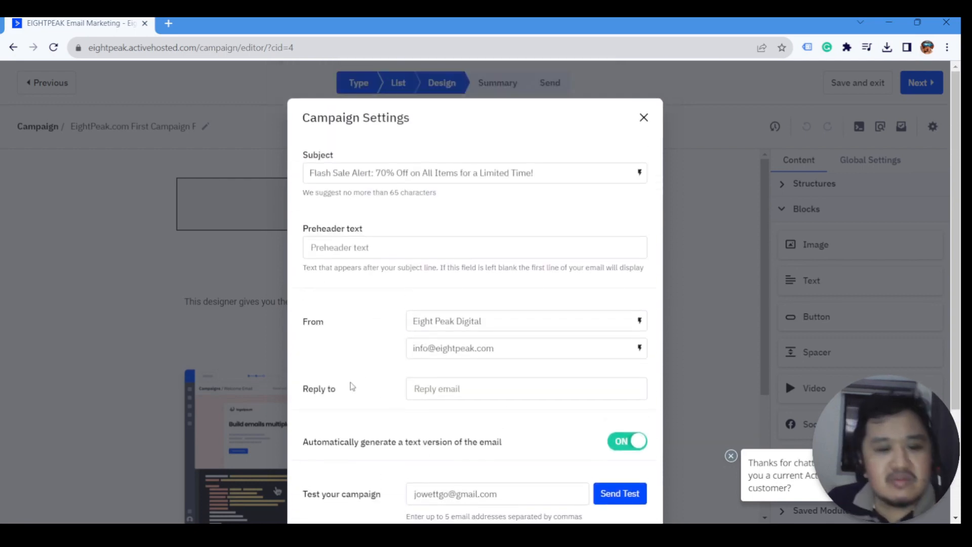
scroll(408, 354, "down", 1)
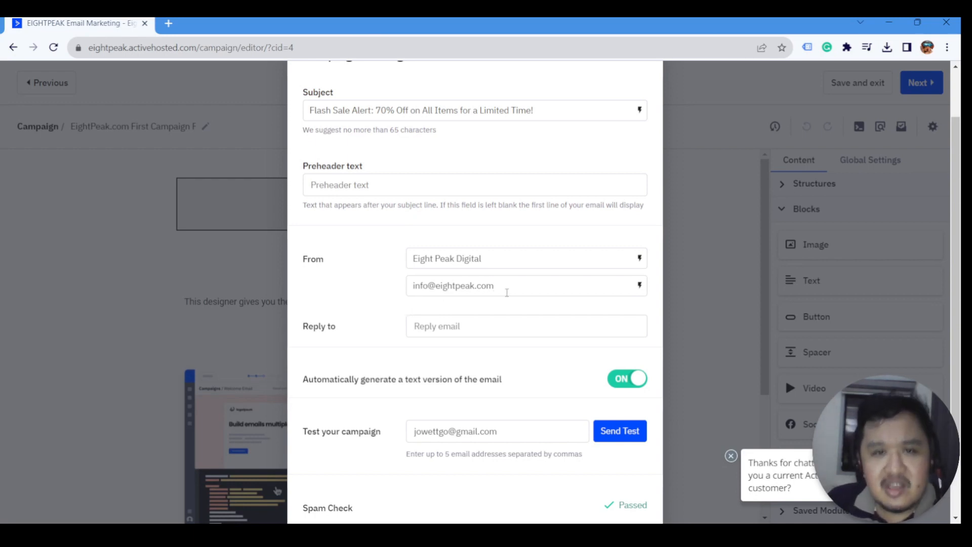
left_click_drag(512, 287, 397, 282)
left_click(390, 308)
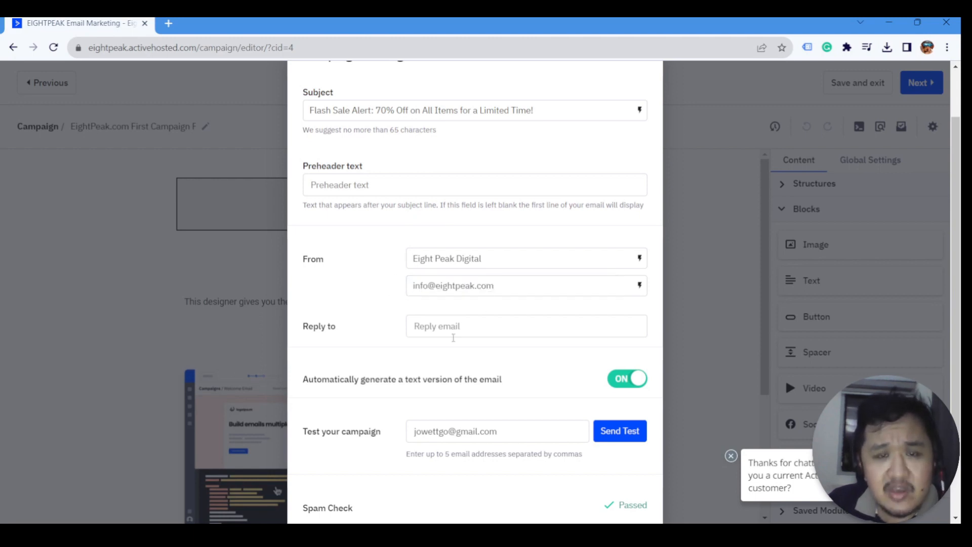
left_click(460, 327)
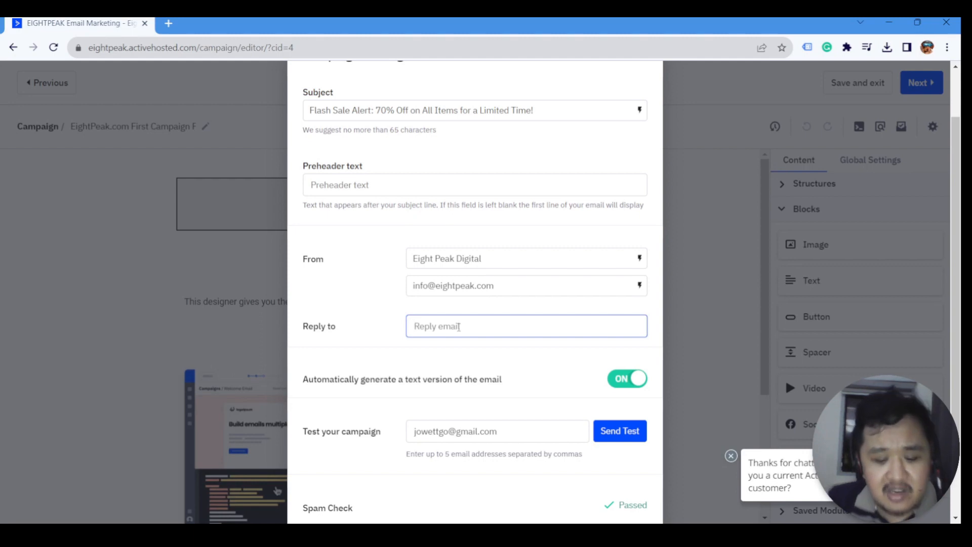
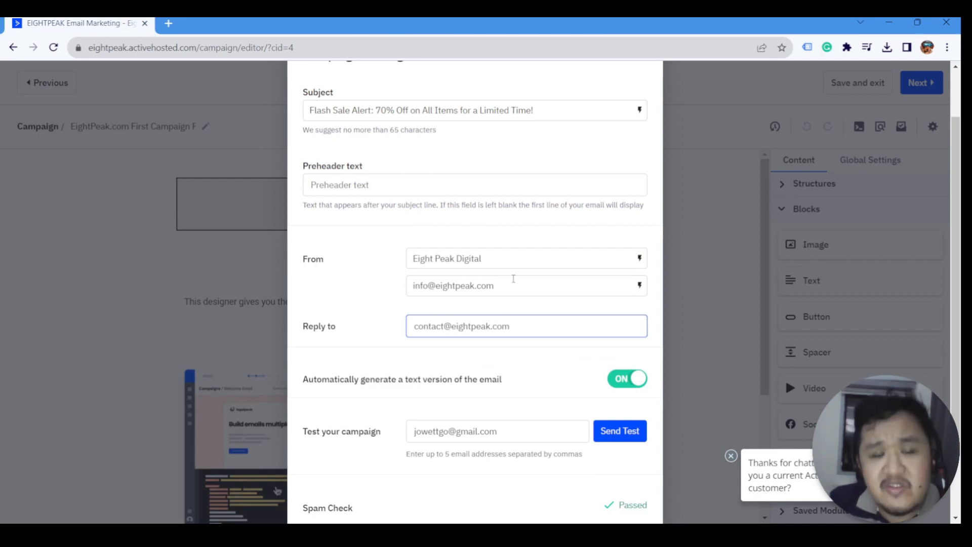
- Review the sender name, sender address and reply-to address, then save the campaign settings
left_click_drag(490, 262, 336, 242)
left_click_drag(510, 282, 386, 284)
left_click(377, 282)
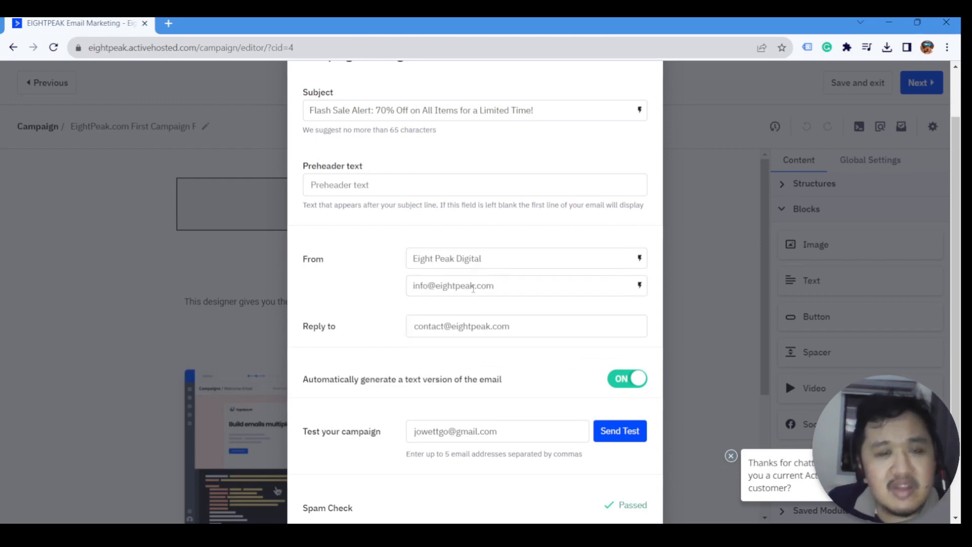
left_click_drag(502, 324, 386, 357)
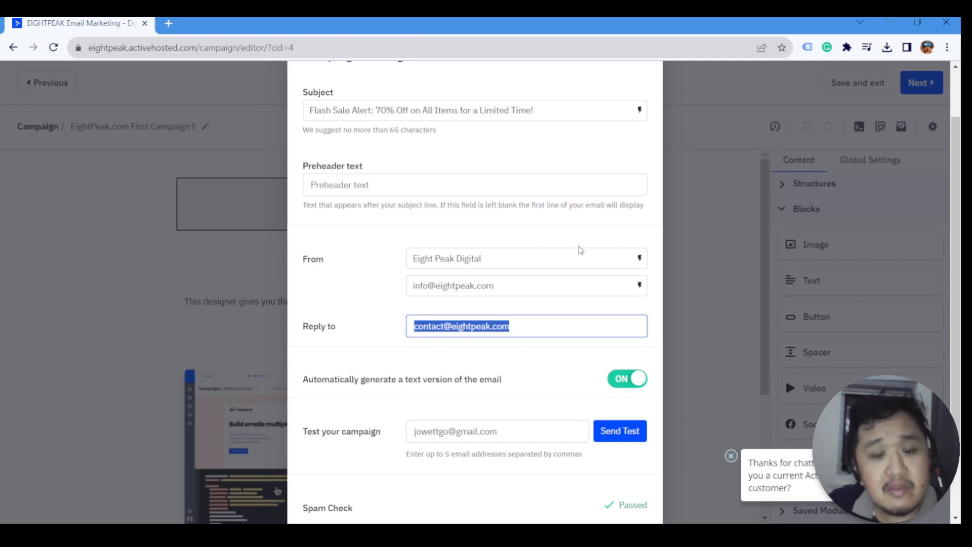
left_click(535, 369)
scroll(535, 369, "up", 3)
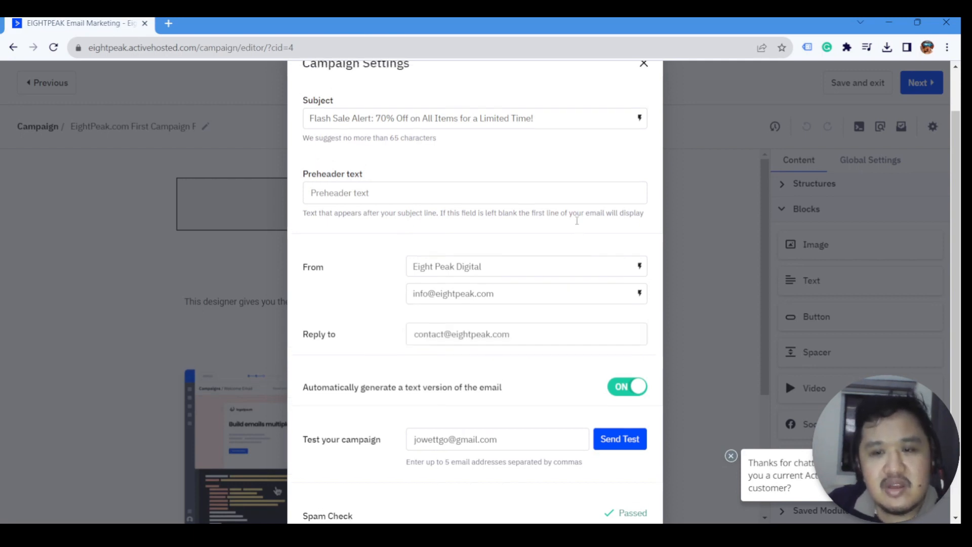
scroll(646, 271, "down", 5)
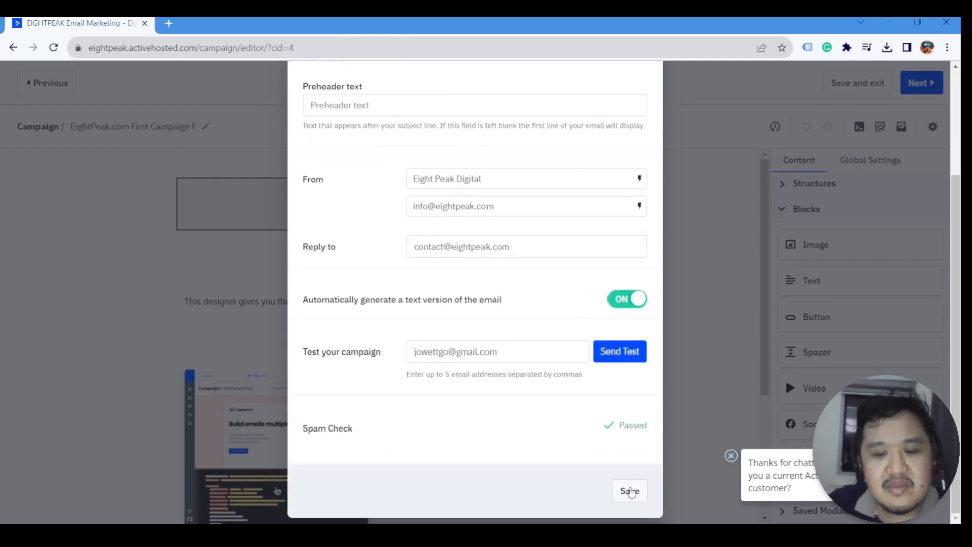
left_click(629, 491)
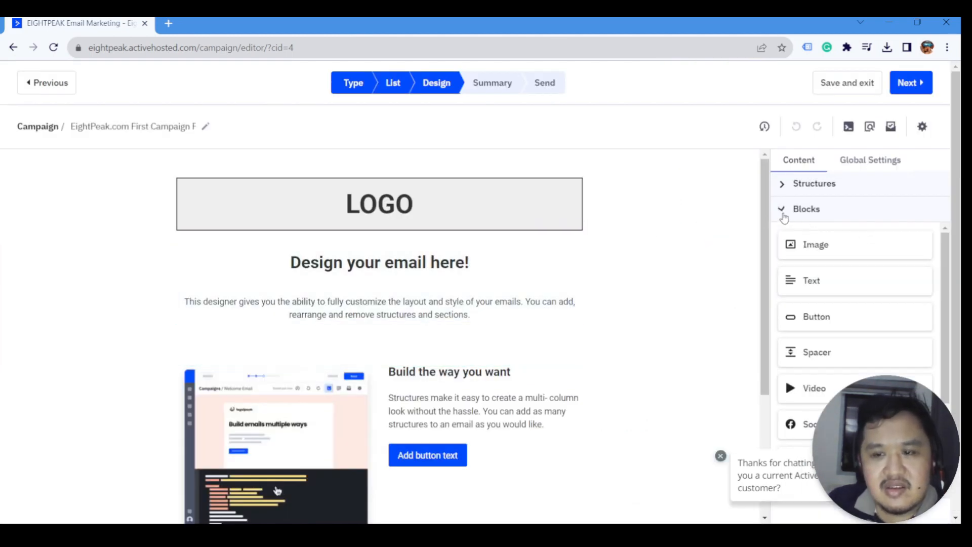
- Collapse Blocks and show Global Settings with General Settings folded to list every category
left_click(789, 215)
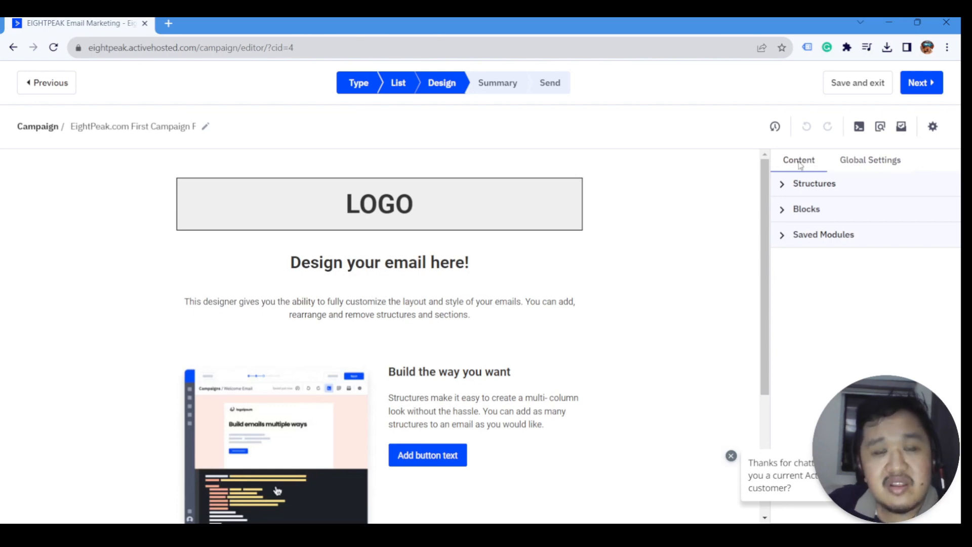
left_click(851, 165)
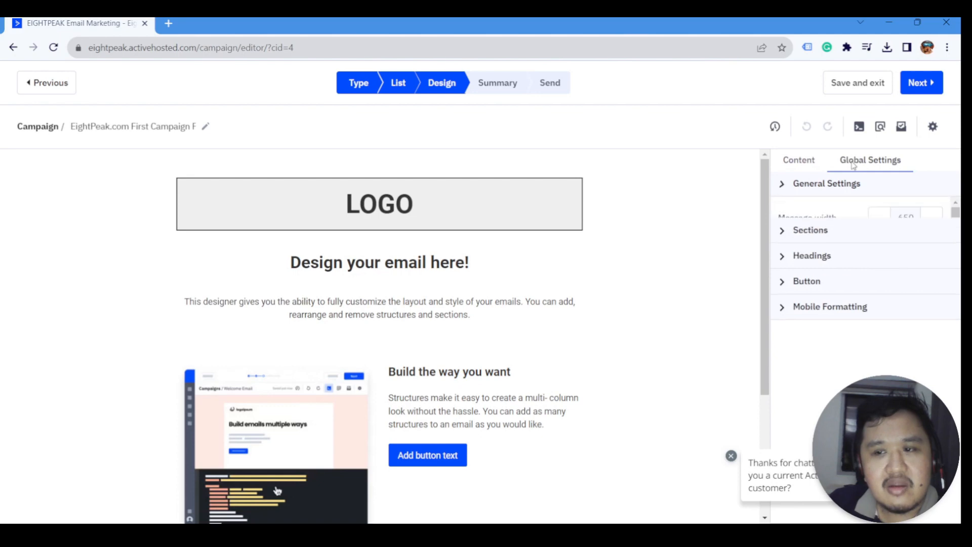
left_click(784, 188)
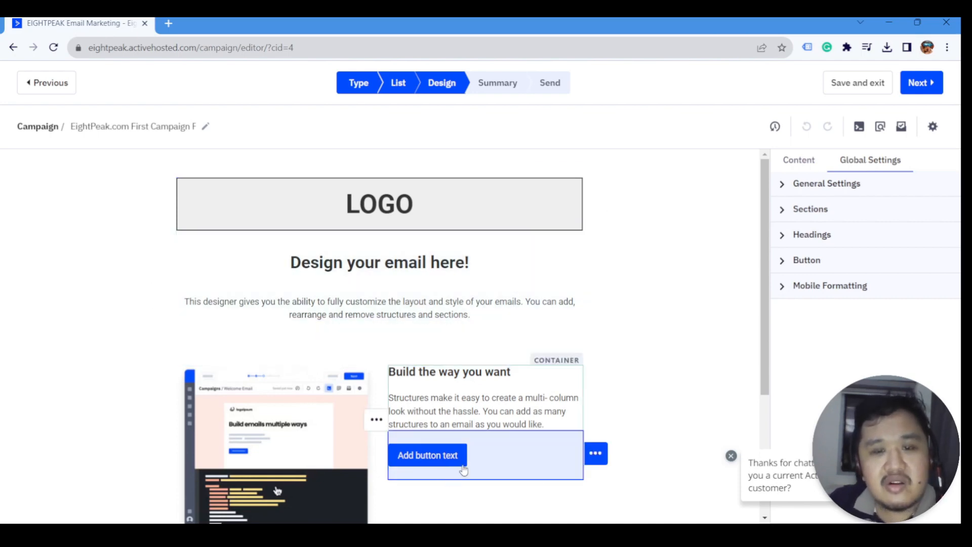
scroll(470, 469, "down", 1)
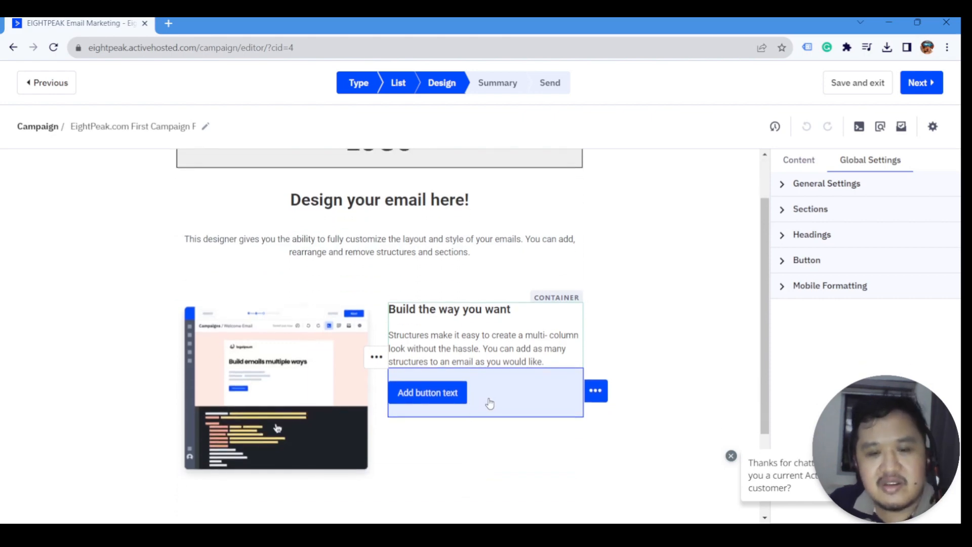
scroll(503, 380, "up", 1)
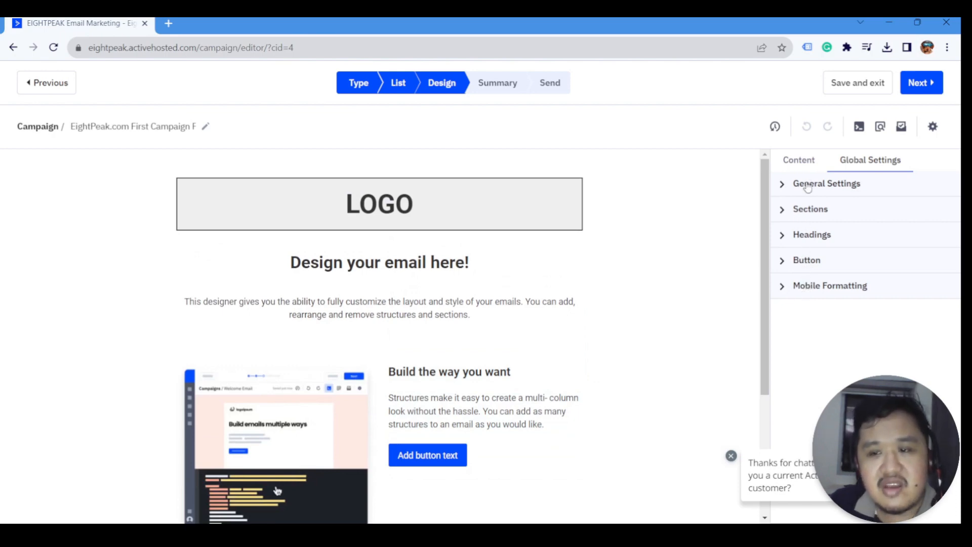
- Expand General Settings and try other message widths, leaving the width at 650
left_click(786, 188)
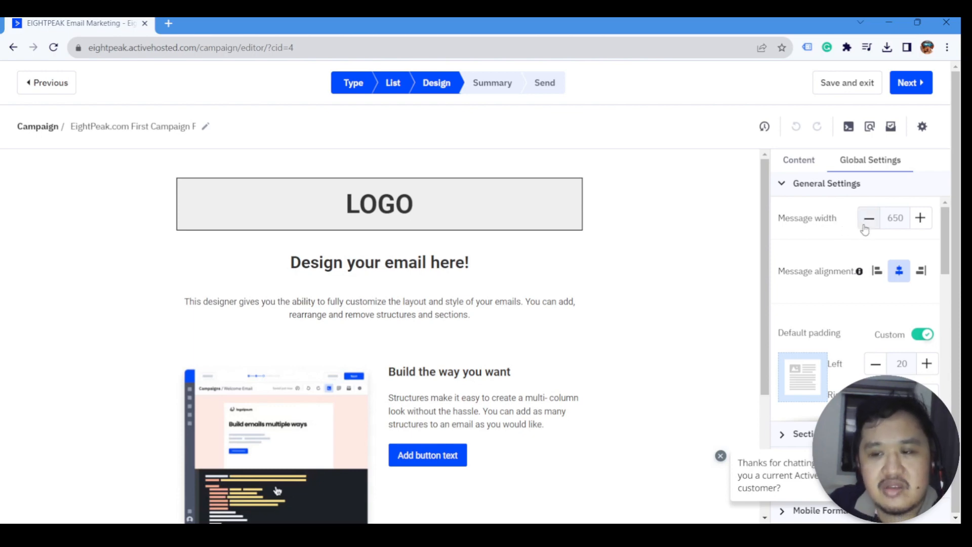
left_click(921, 217)
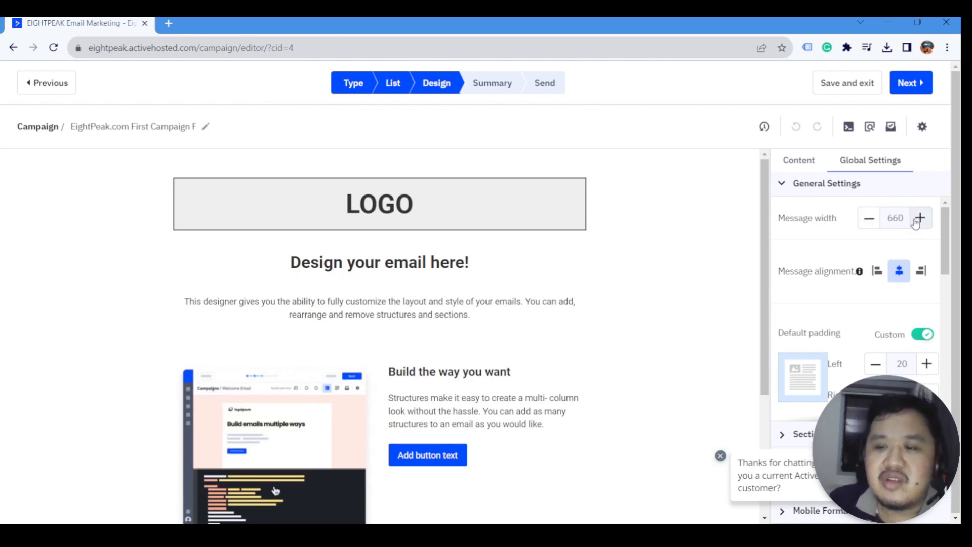
left_click(920, 217)
left_click(869, 219)
left_click(870, 219)
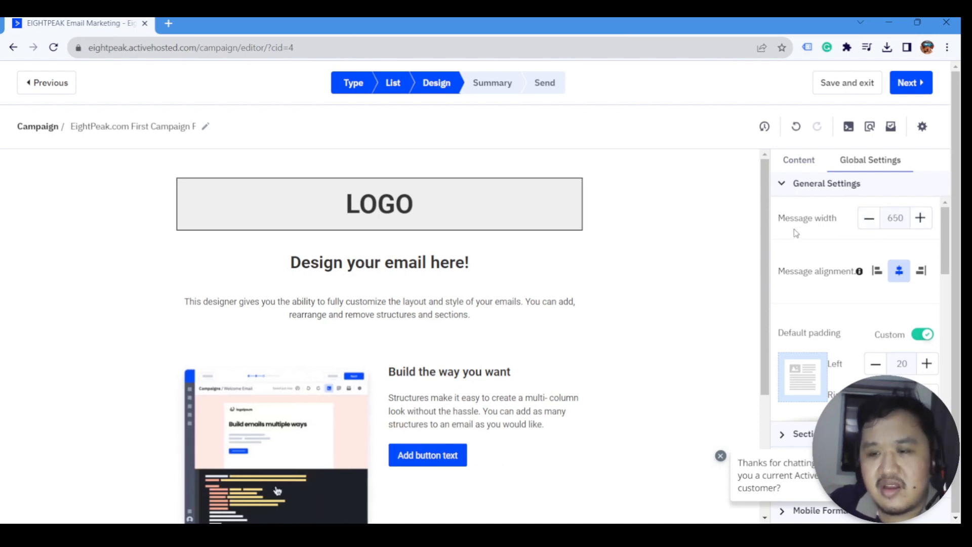
left_click(870, 219)
left_click(870, 219)
left_click(870, 219)
left_click(870, 219)
left_click(869, 218)
left_click(870, 219)
left_click(870, 219)
left_click(869, 219)
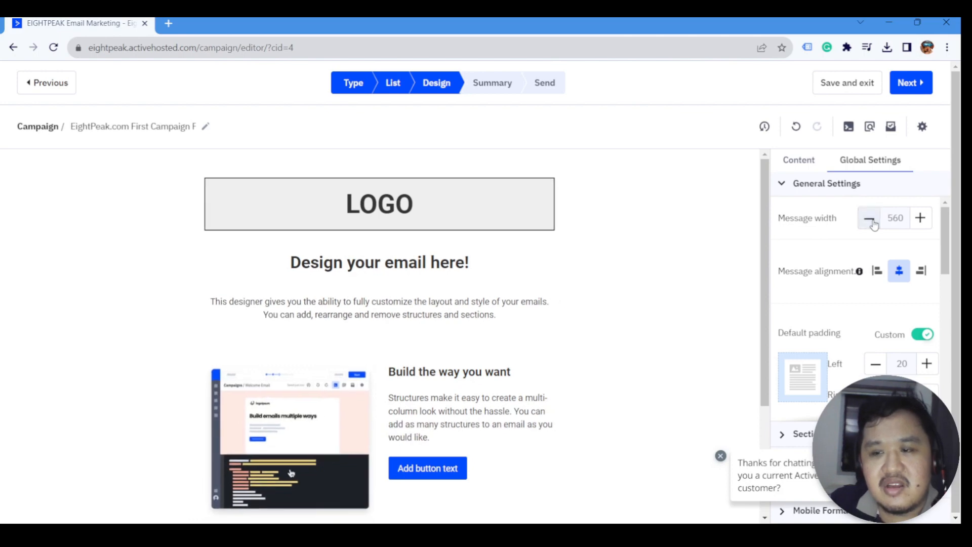
left_click(869, 218)
left_click(920, 217)
left_click(921, 217)
left_click(920, 217)
left_click(920, 217)
left_click(920, 217)
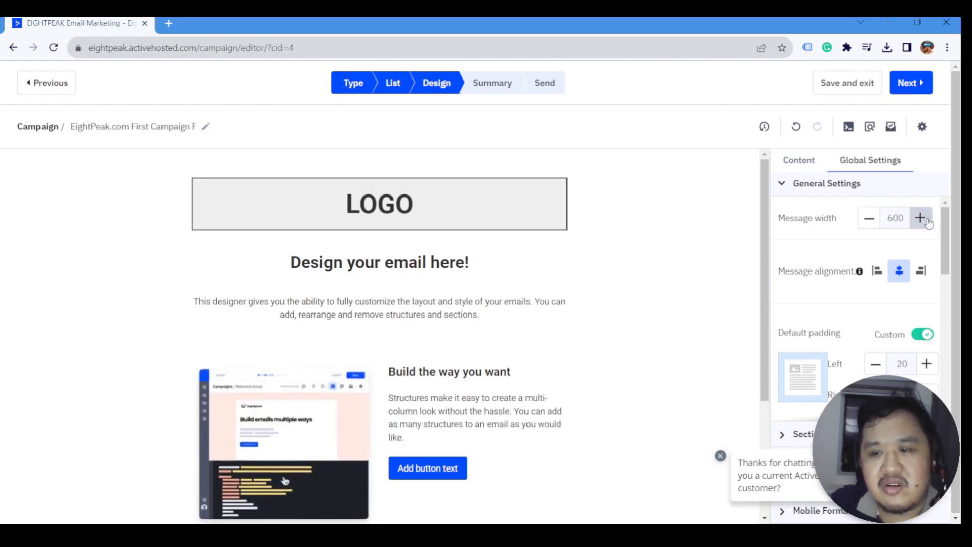
left_click(920, 217)
left_click(920, 217)
left_click(920, 218)
left_click(920, 217)
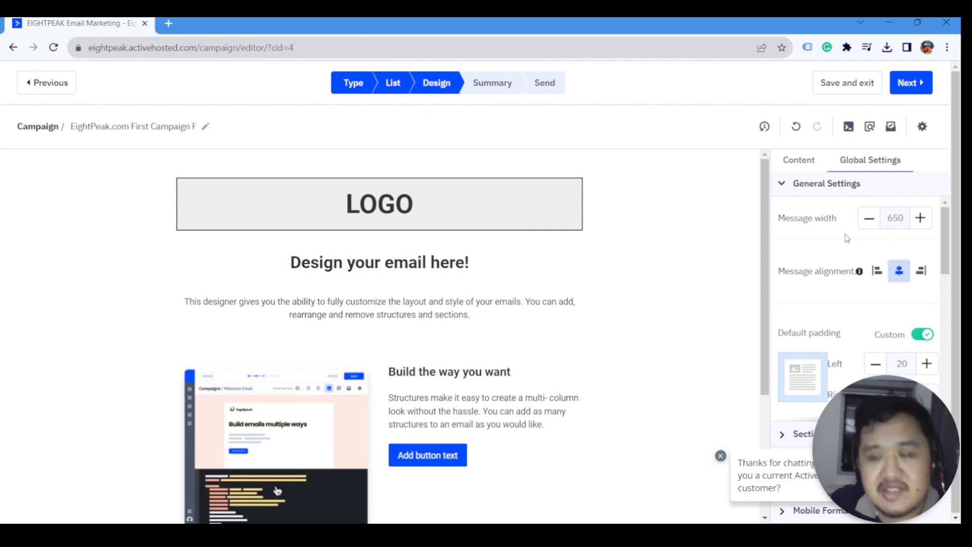
- Test left and right alignment before re-centring the email, and keep custom default padding on
left_click(878, 271)
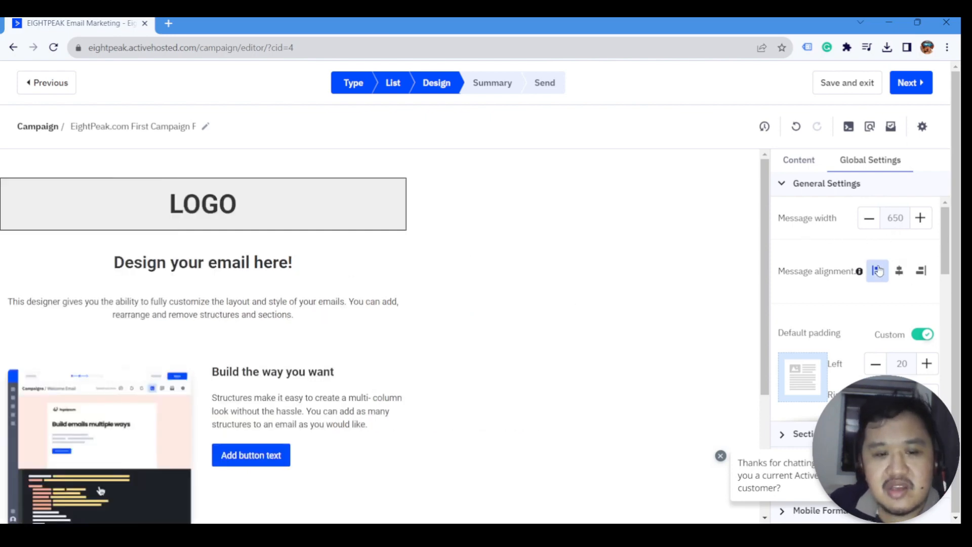
left_click(900, 271)
left_click(923, 272)
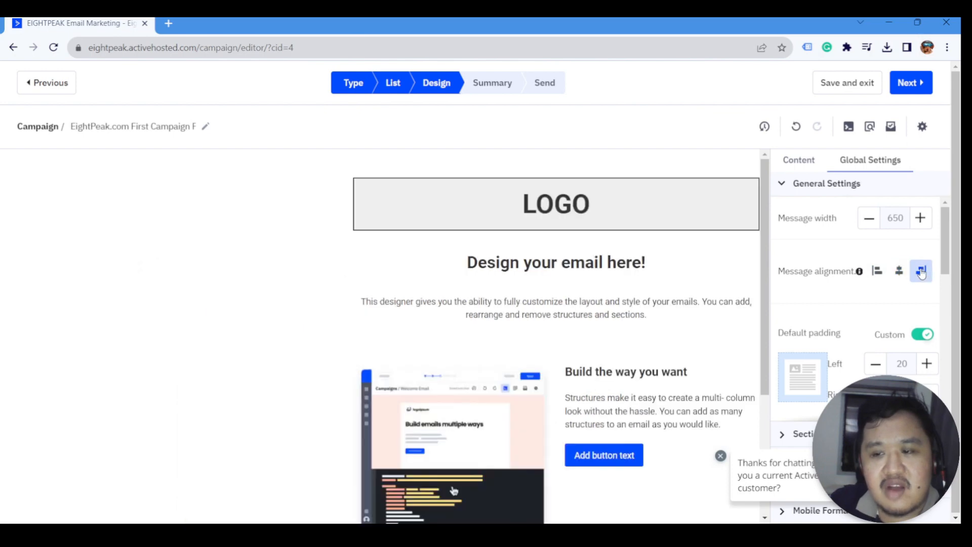
left_click(901, 272)
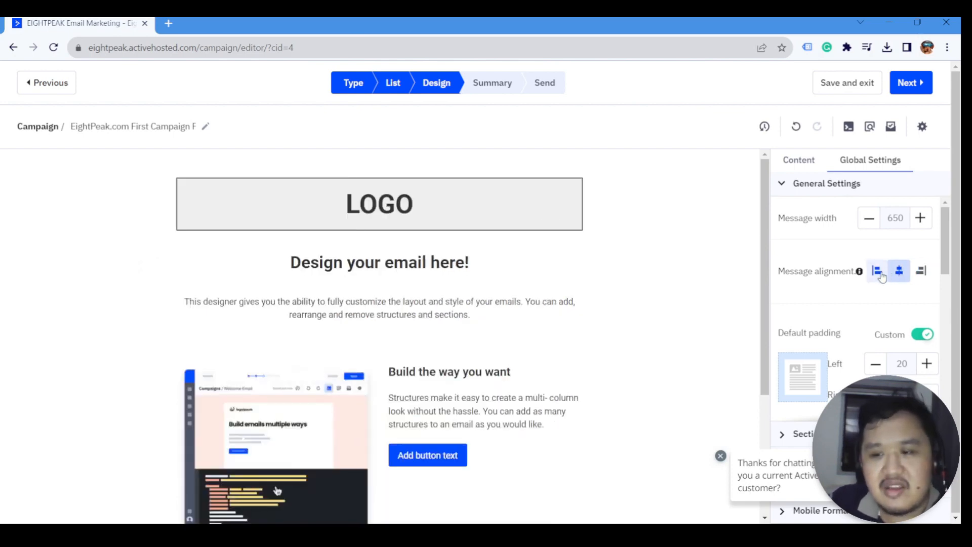
scroll(886, 273, "down", 2)
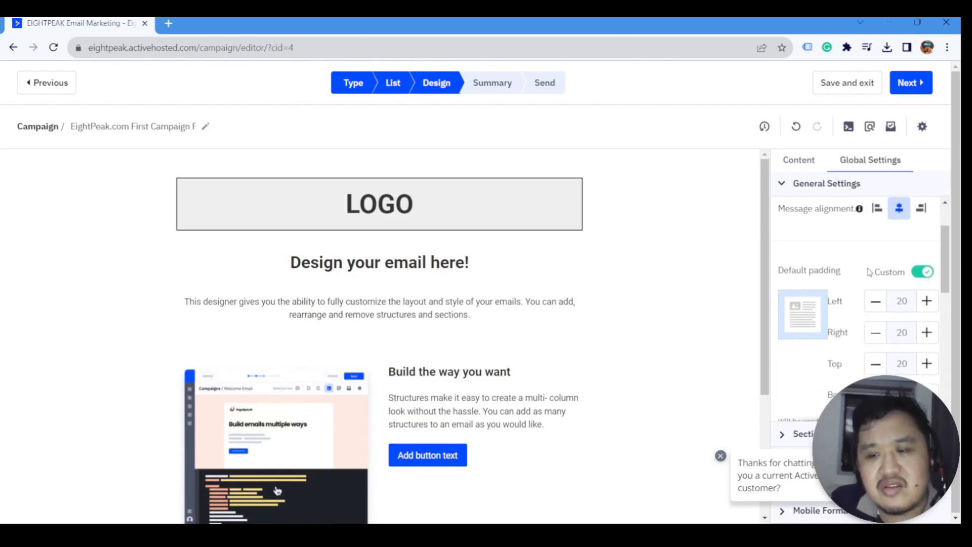
scroll(869, 267, "down", 2)
scroll(869, 268, "down", 1)
scroll(892, 268, "up", 3)
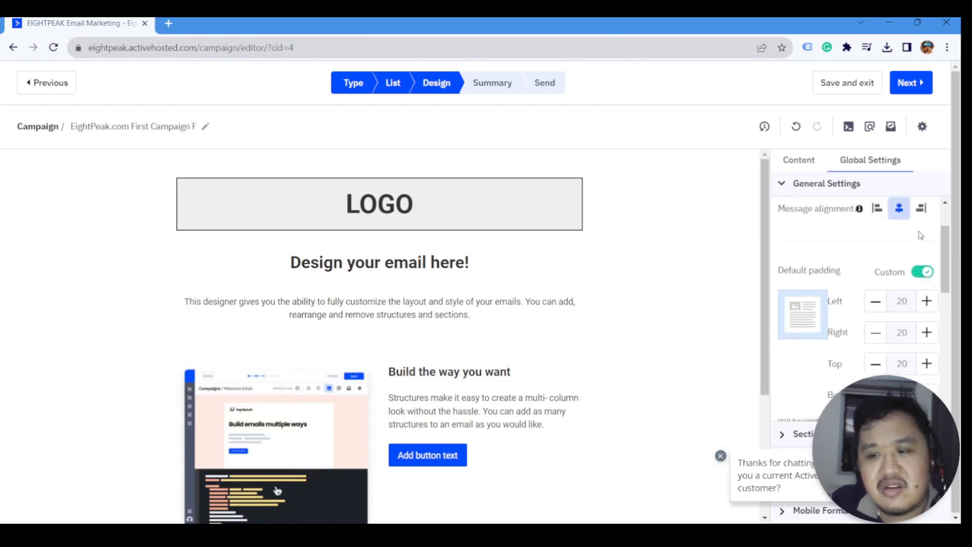
left_click(922, 272)
left_click(923, 272)
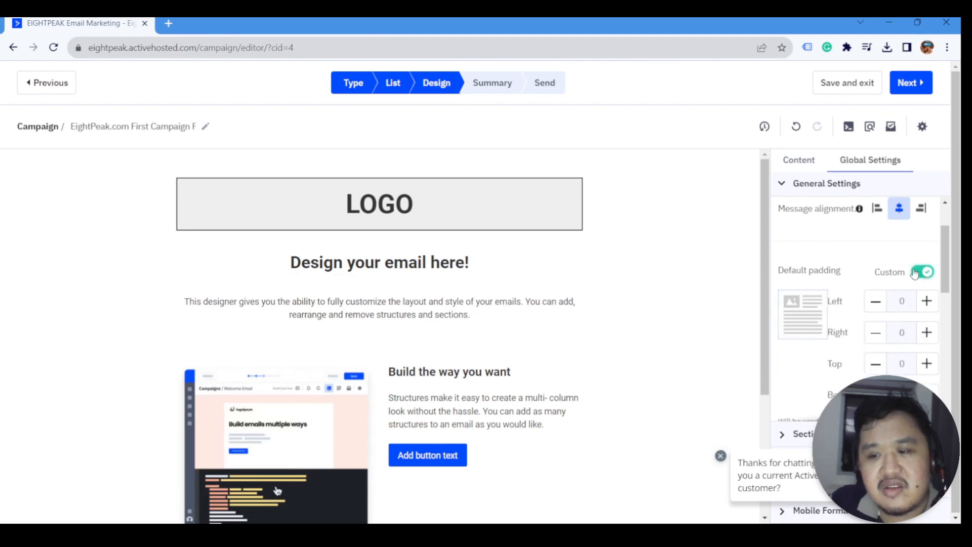
scroll(908, 279, "down", 6)
scroll(908, 279, "down", 2)
scroll(888, 267, "up", 1)
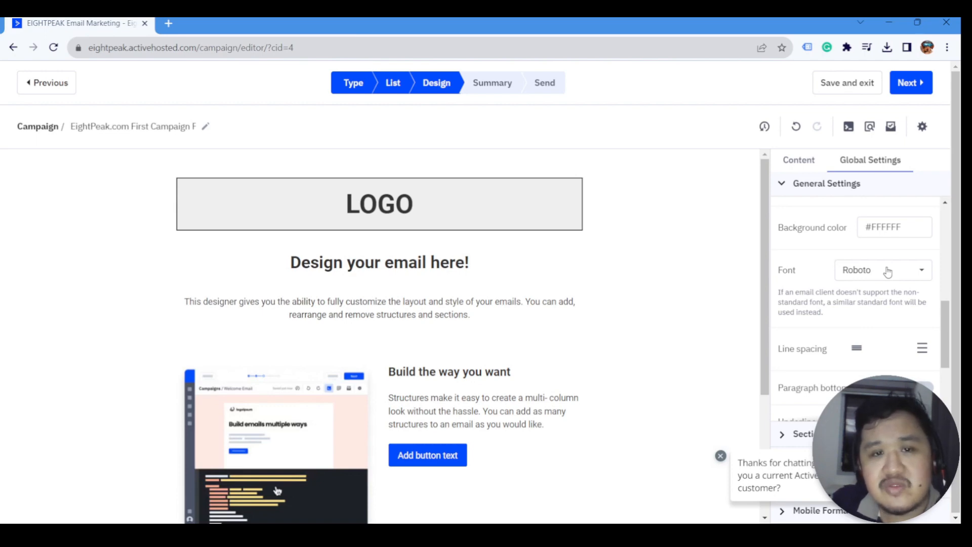
- Change the email font to Open Sans
left_click(888, 272)
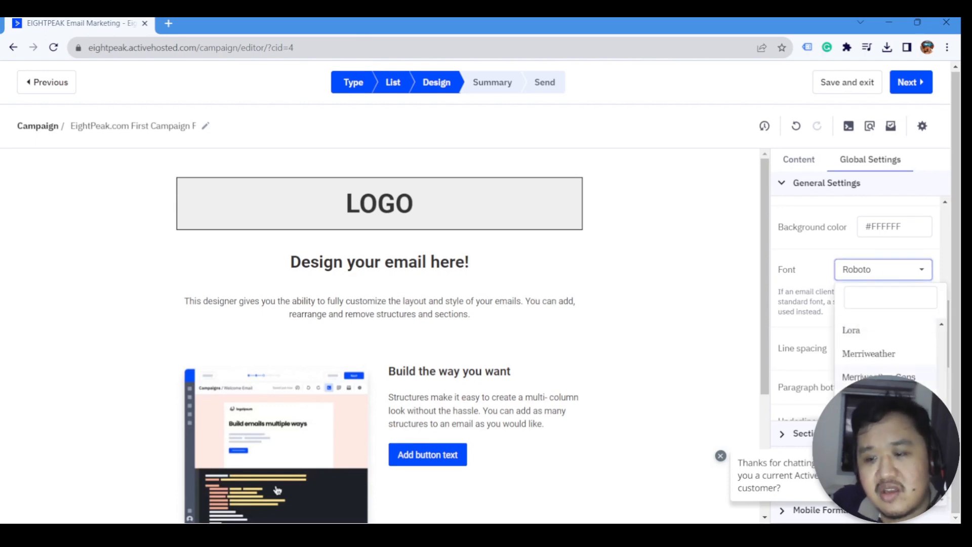
left_click(869, 424)
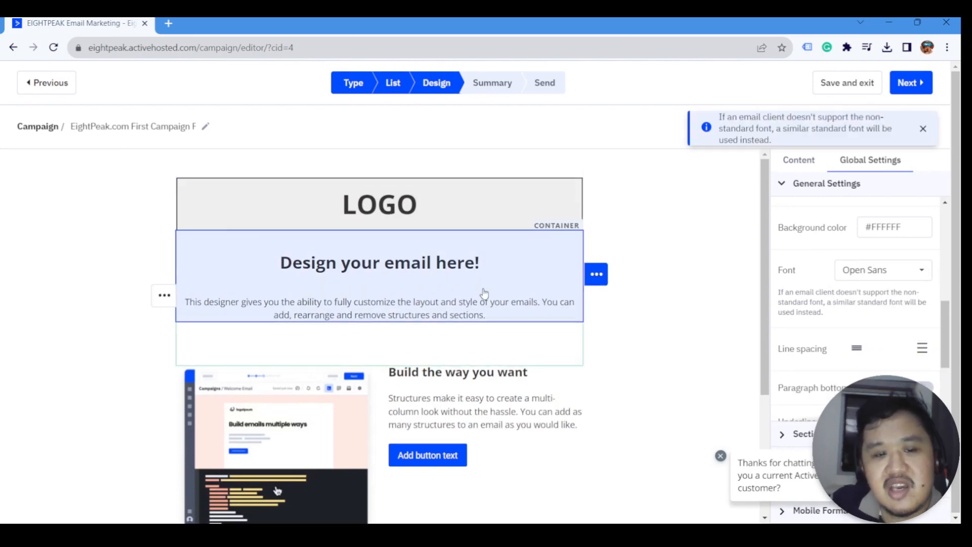
scroll(466, 354, "down", 3)
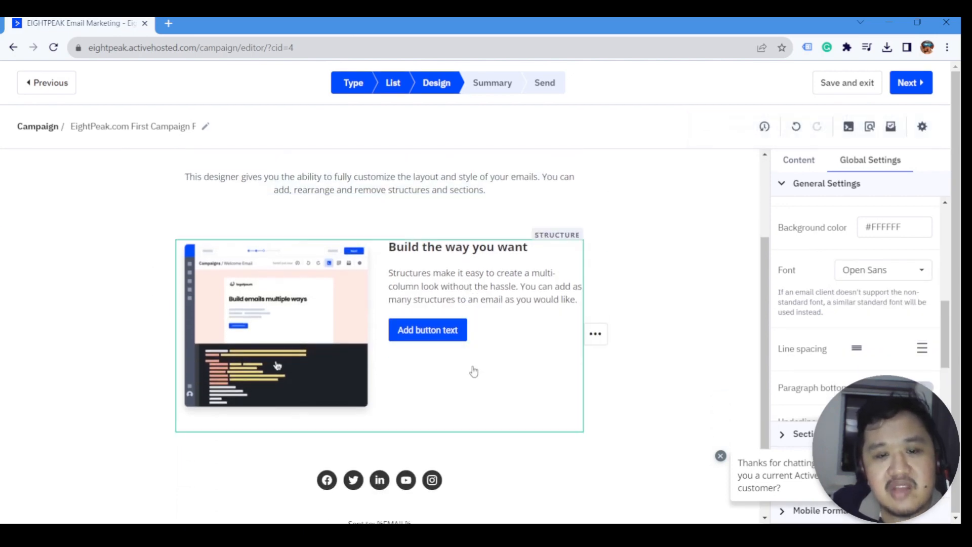
scroll(485, 364, "up", 2)
scroll(485, 364, "up", 1)
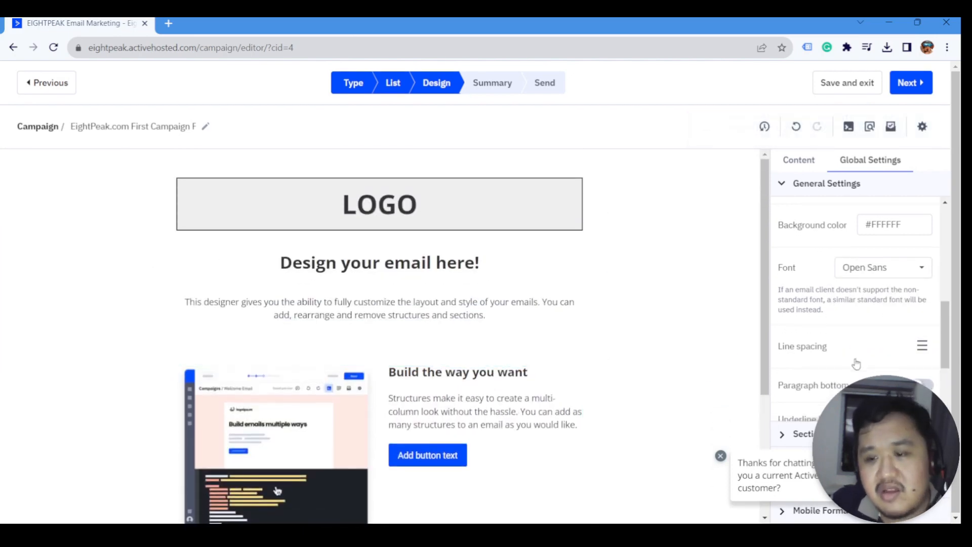
scroll(858, 324, "down", 3)
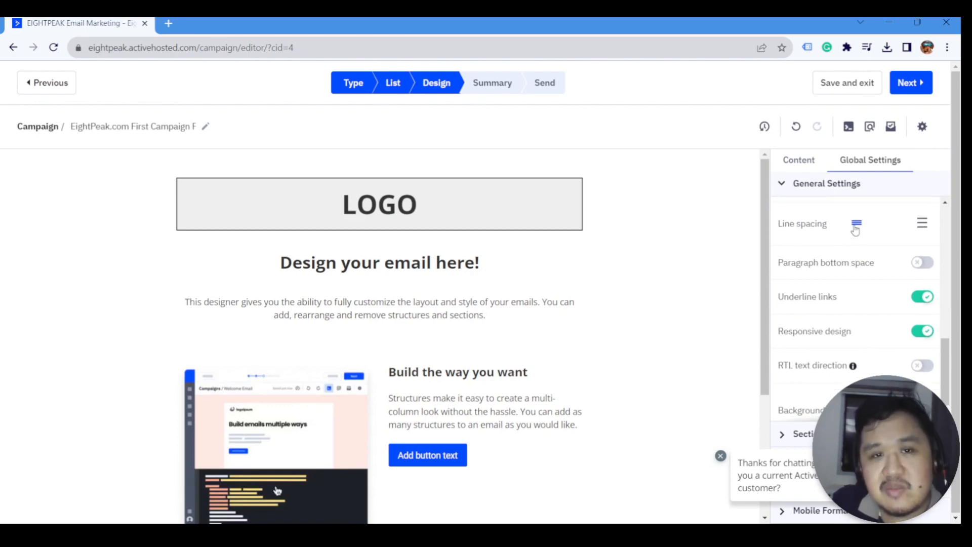
- Compare the line spacing options and settle on the tightest one
left_click(857, 229)
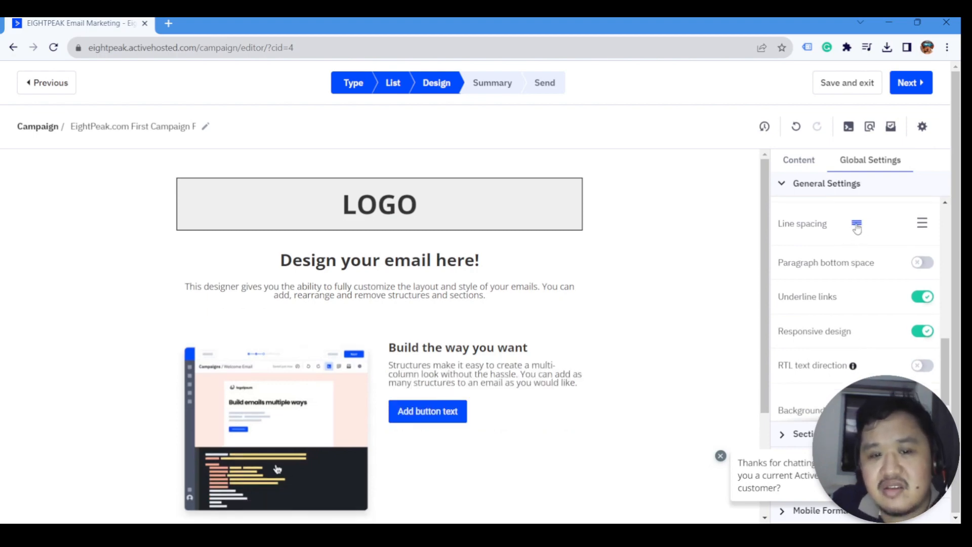
left_click(922, 225)
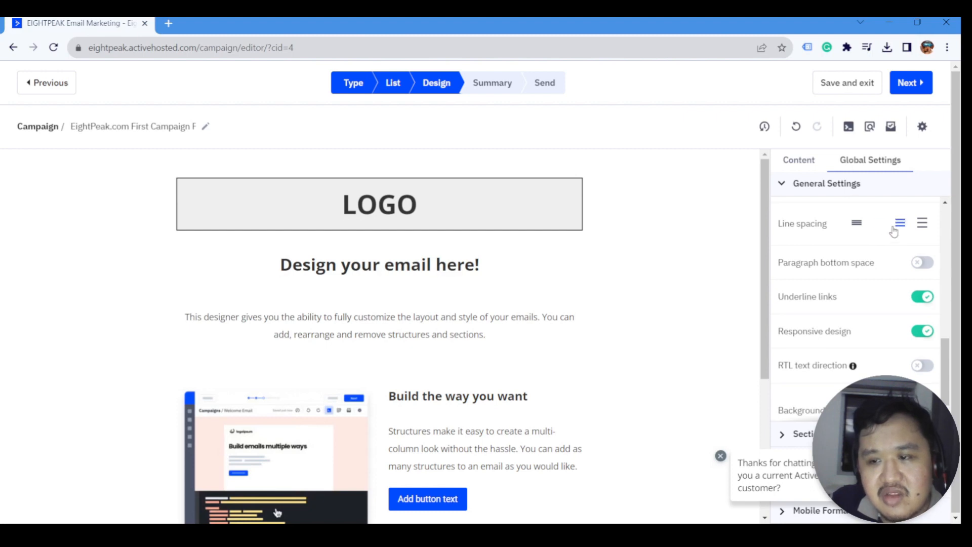
left_click(900, 226)
left_click(921, 226)
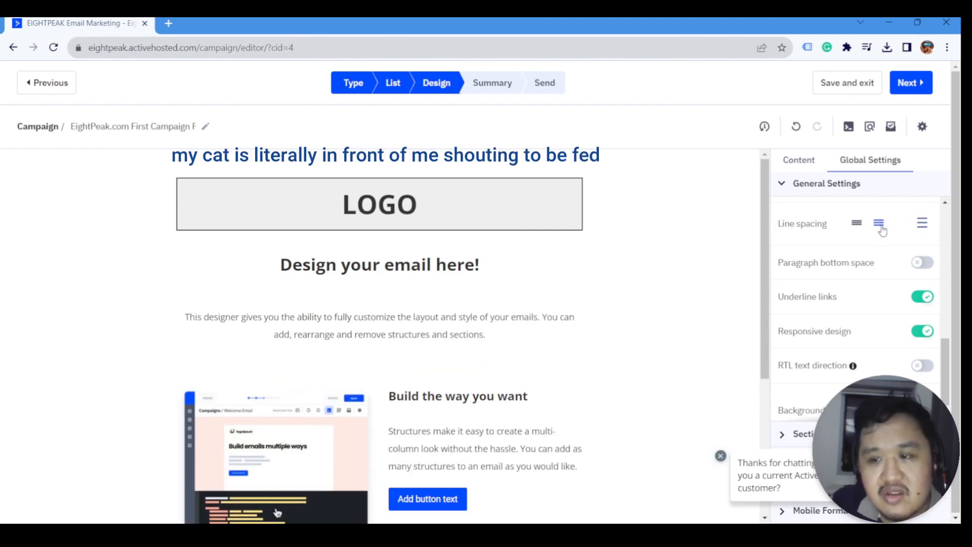
left_click(880, 227)
left_click(858, 224)
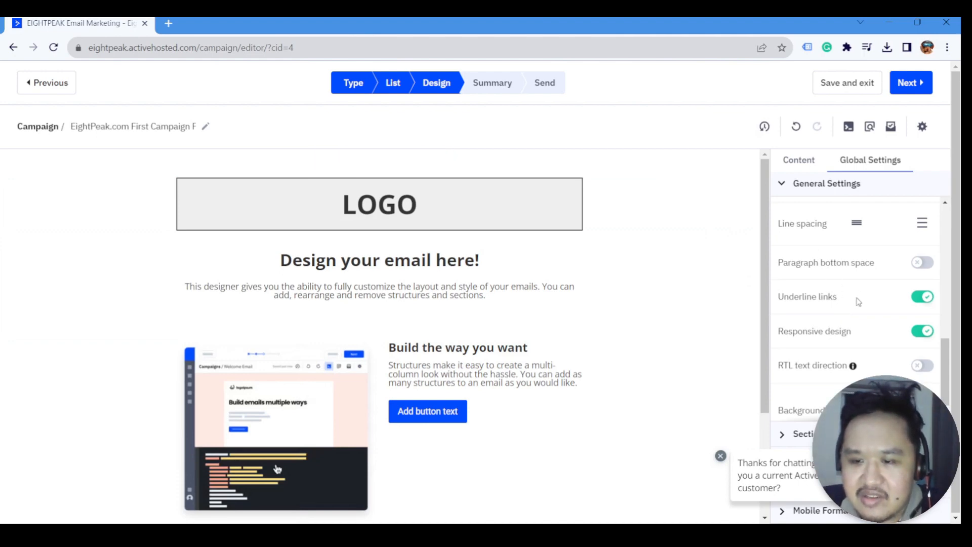
- Switch off Underline links, leaving only responsive design enabled, and collapse General Settings
left_click(918, 298)
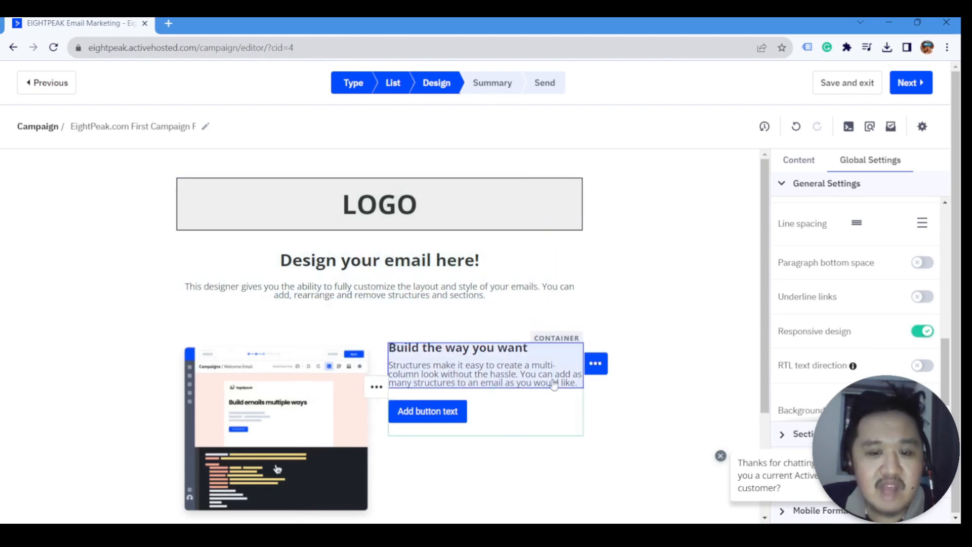
scroll(487, 390, "down", 3)
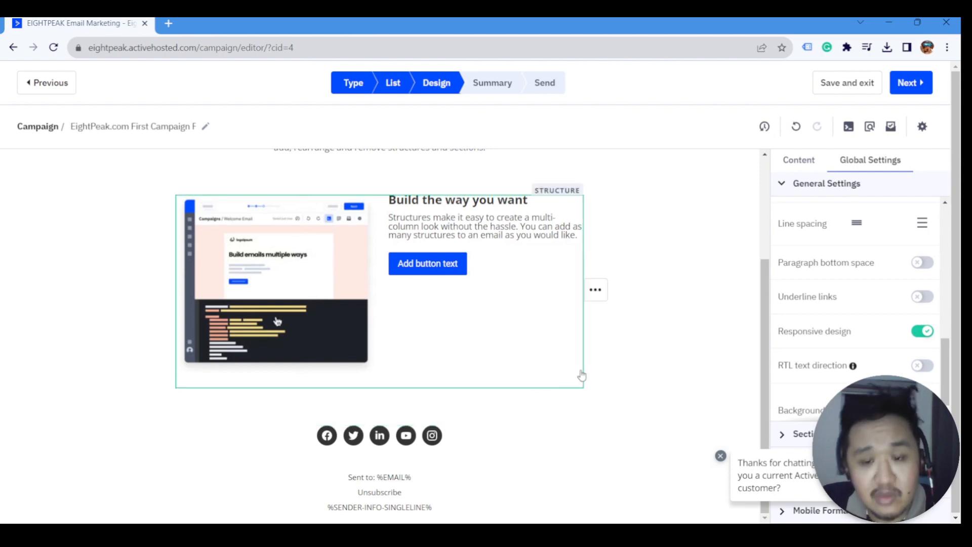
scroll(608, 374, "up", 2)
scroll(598, 378, "up", 2)
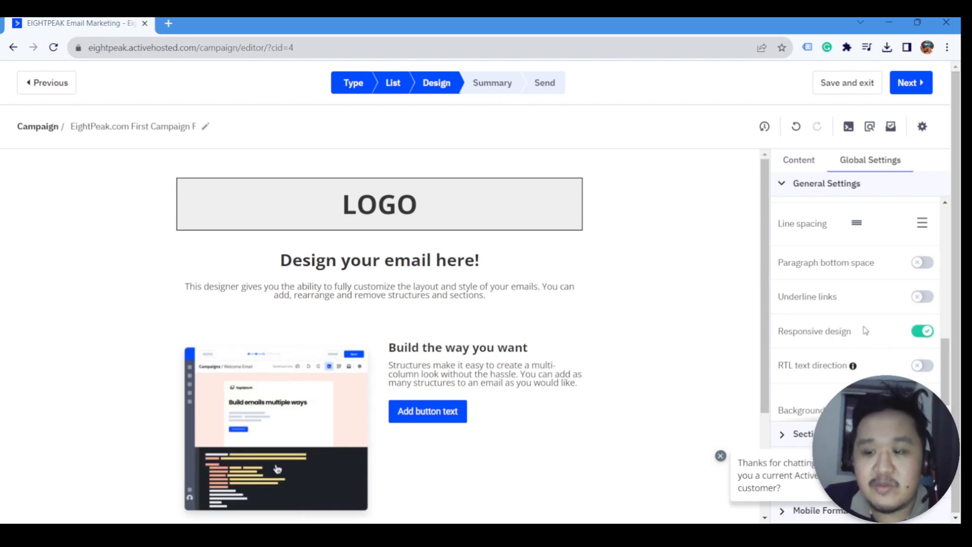
scroll(874, 342, "down", 1)
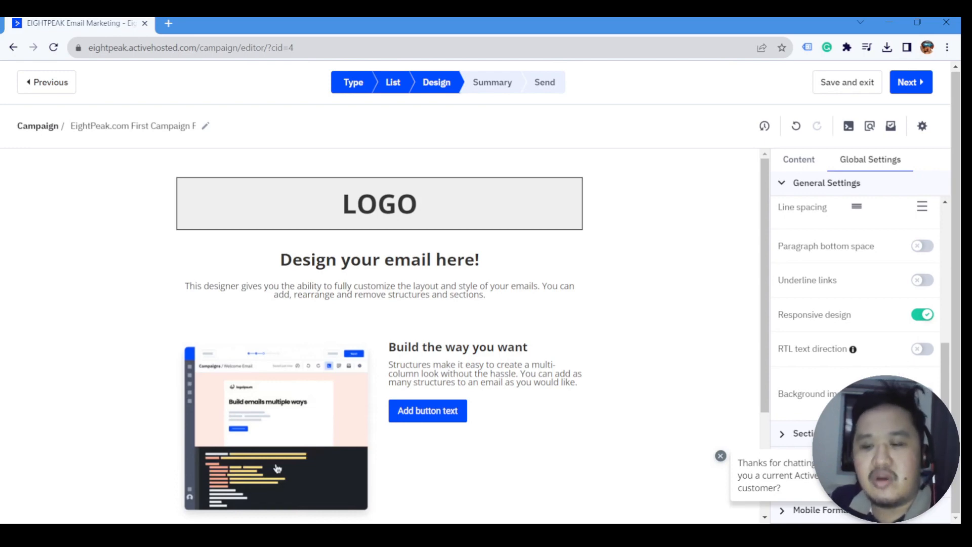
left_click(782, 184)
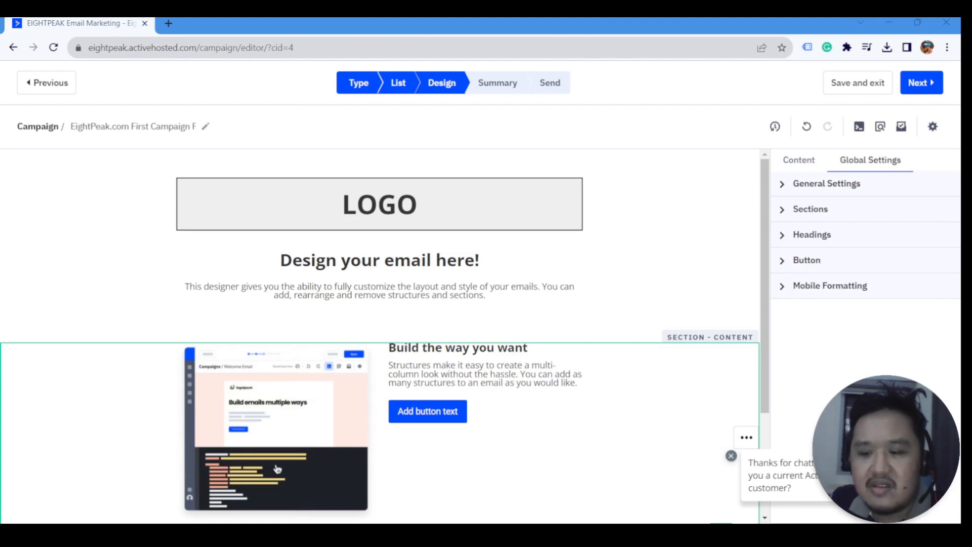
left_click(782, 213)
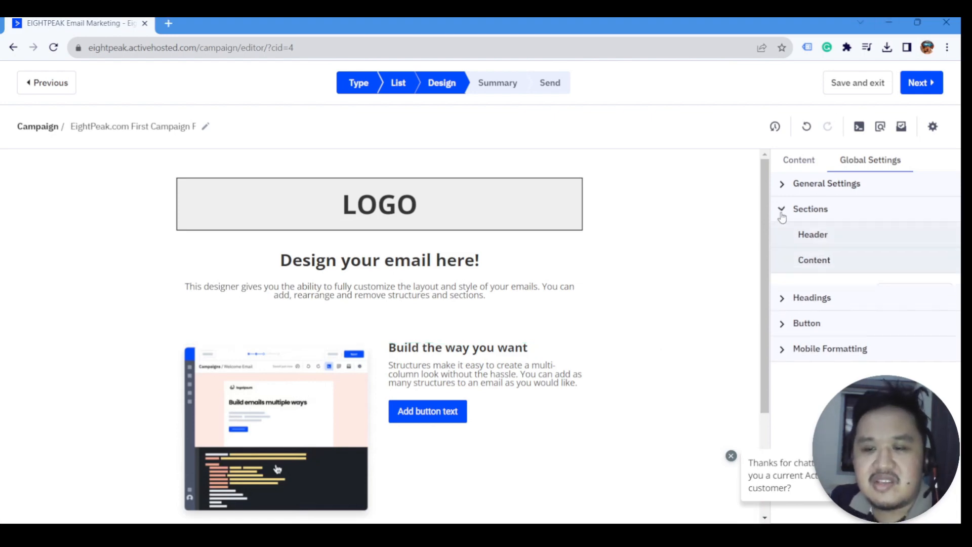
left_click(793, 263)
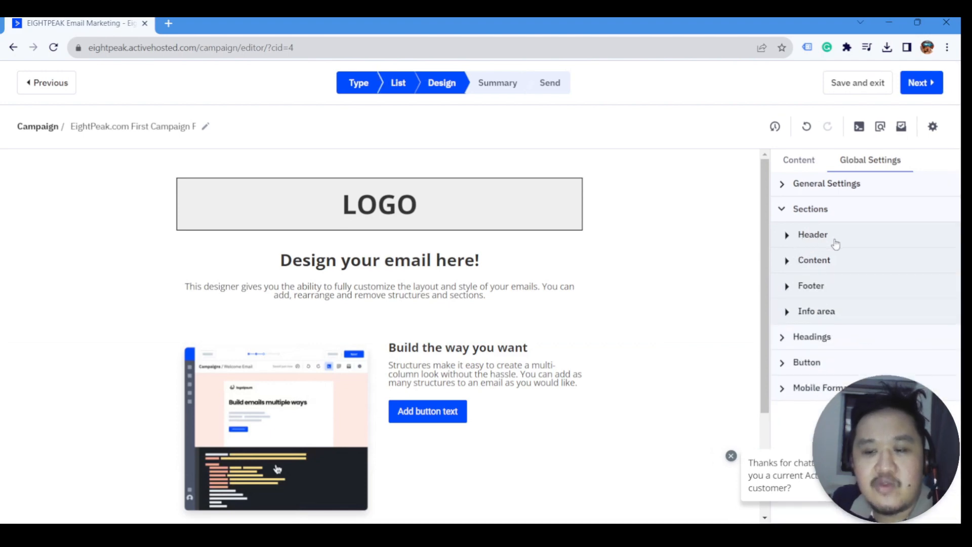
left_click(508, 211)
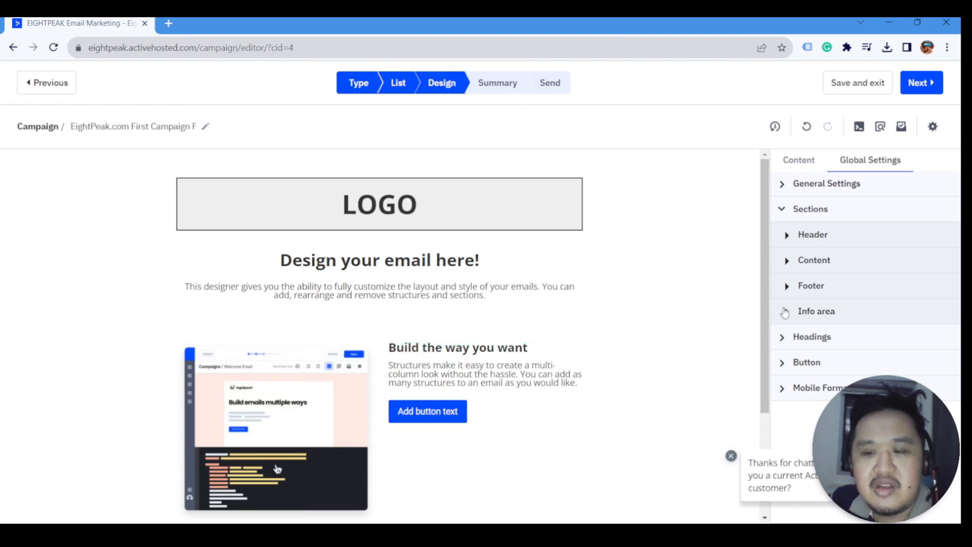
left_click(793, 245)
scroll(860, 346, "down", 1)
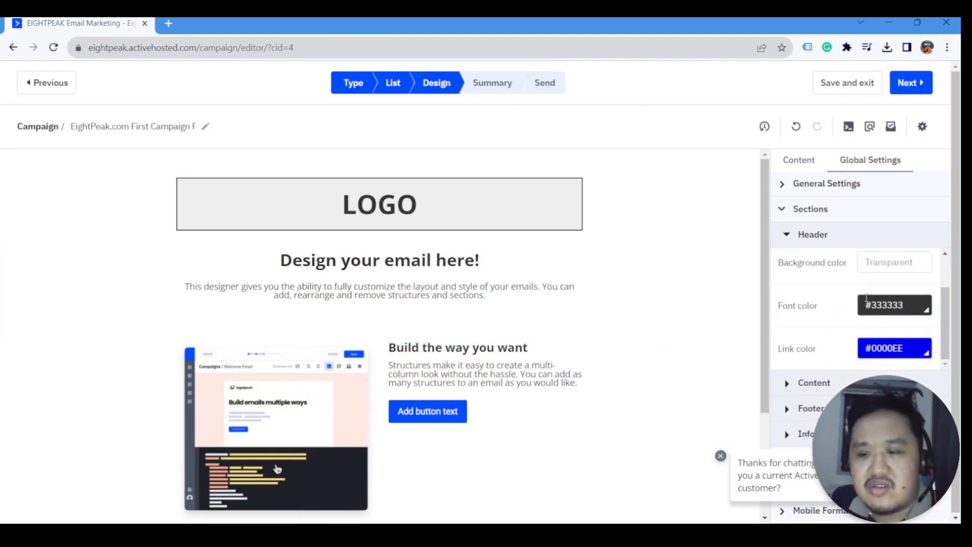
scroll(860, 345, "up", 1)
scroll(857, 347, "down", 1)
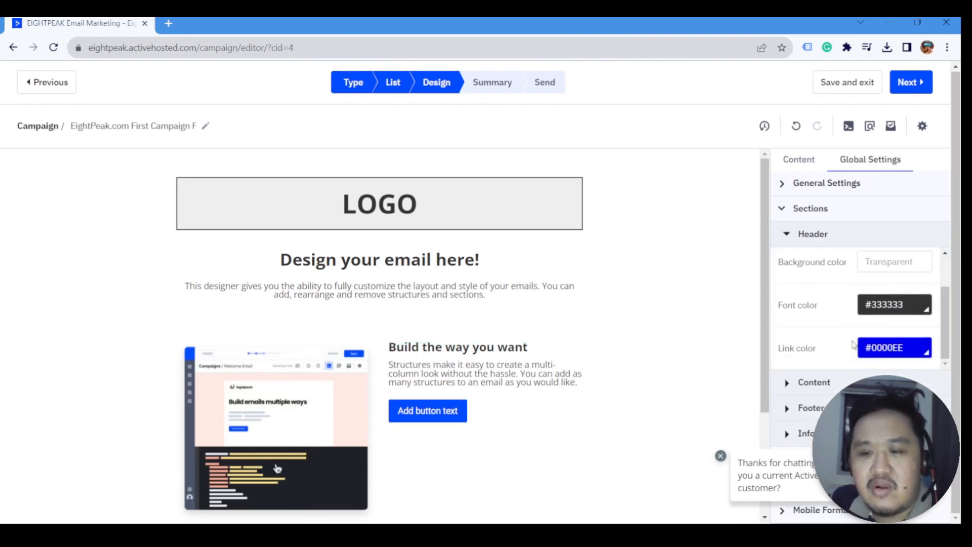
scroll(850, 346, "up", 1)
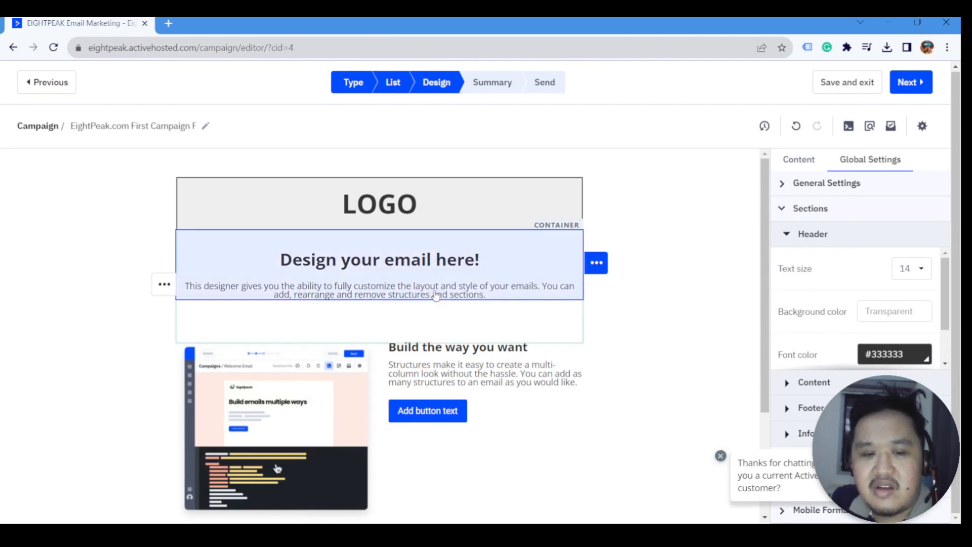
scroll(557, 262, "down", 1)
scroll(557, 262, "down", 2)
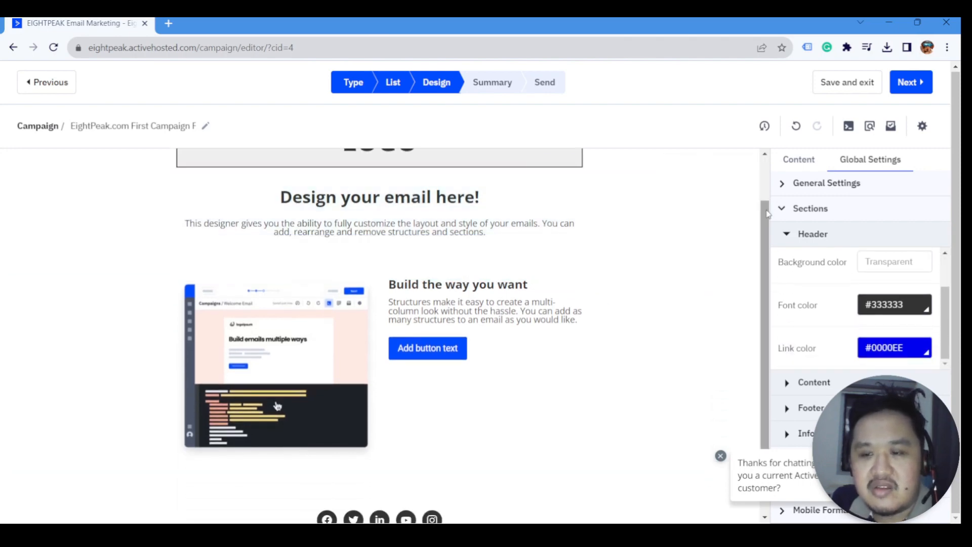
scroll(374, 190, "up", 3)
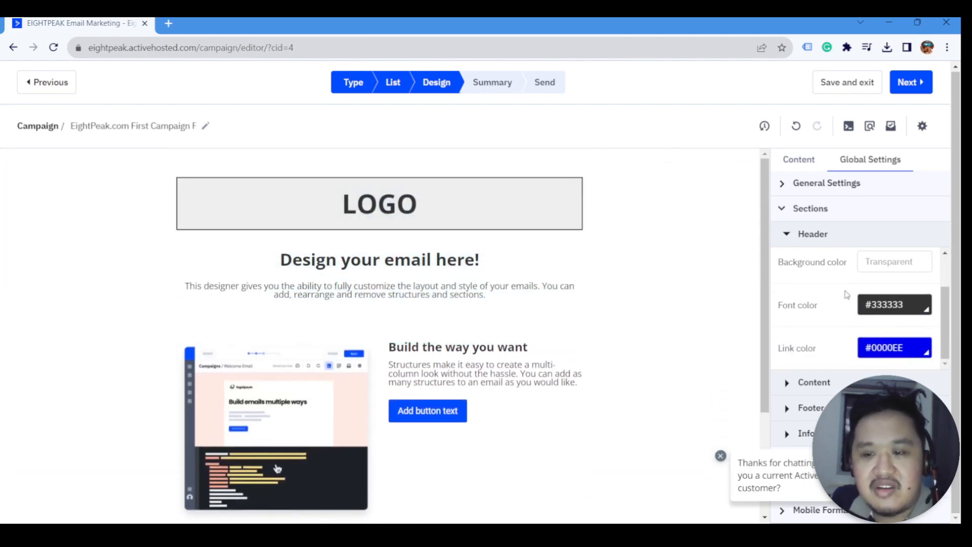
left_click(883, 259)
left_click(895, 289)
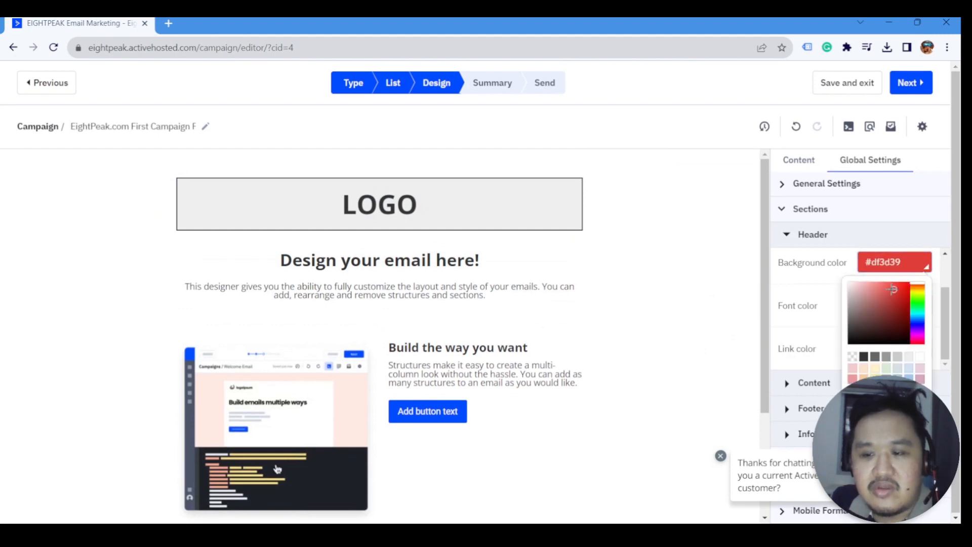
left_click(880, 238)
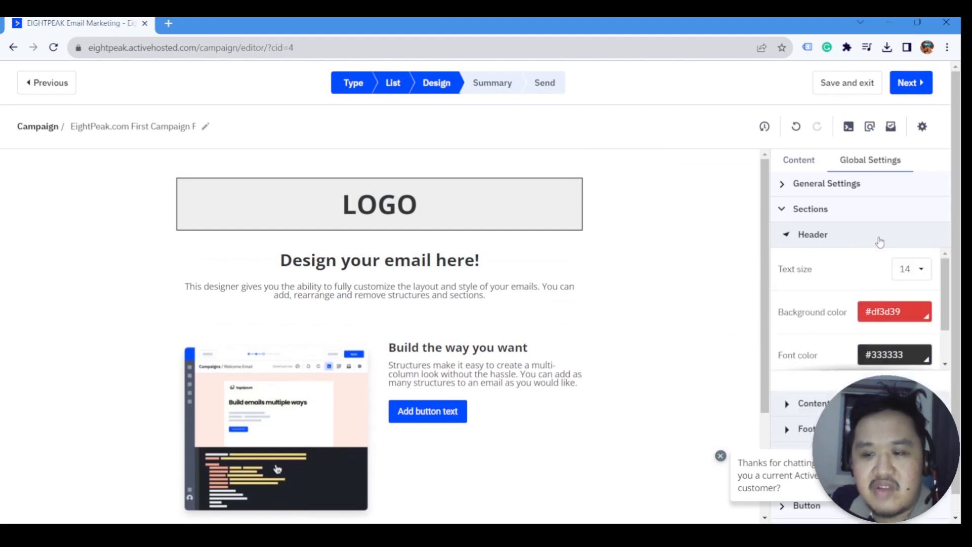
left_click(788, 241)
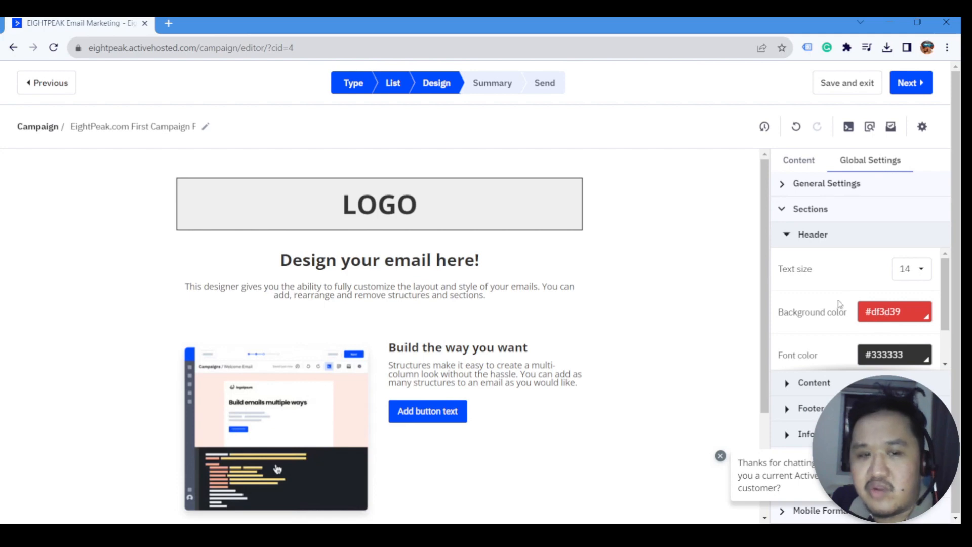
left_click(865, 304)
key("BackSpace")
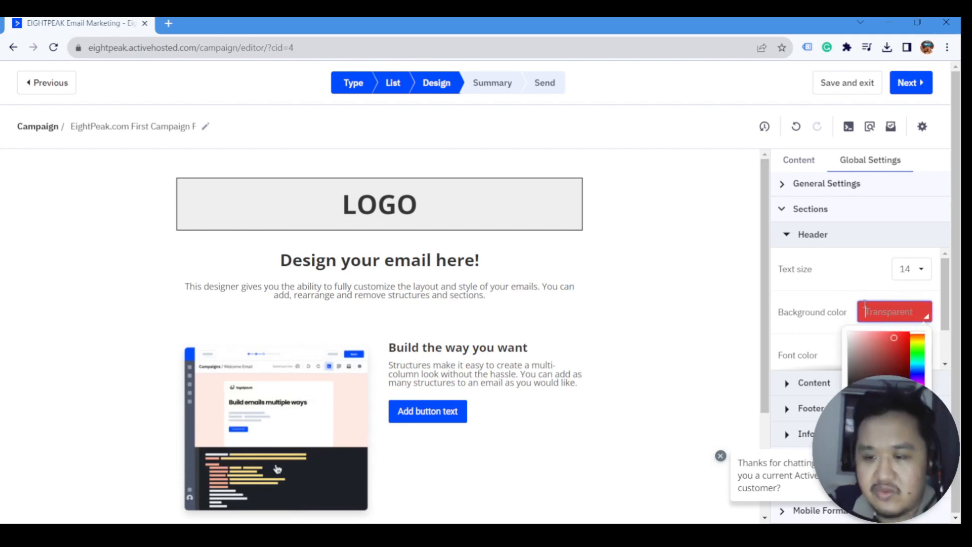
left_click(852, 295)
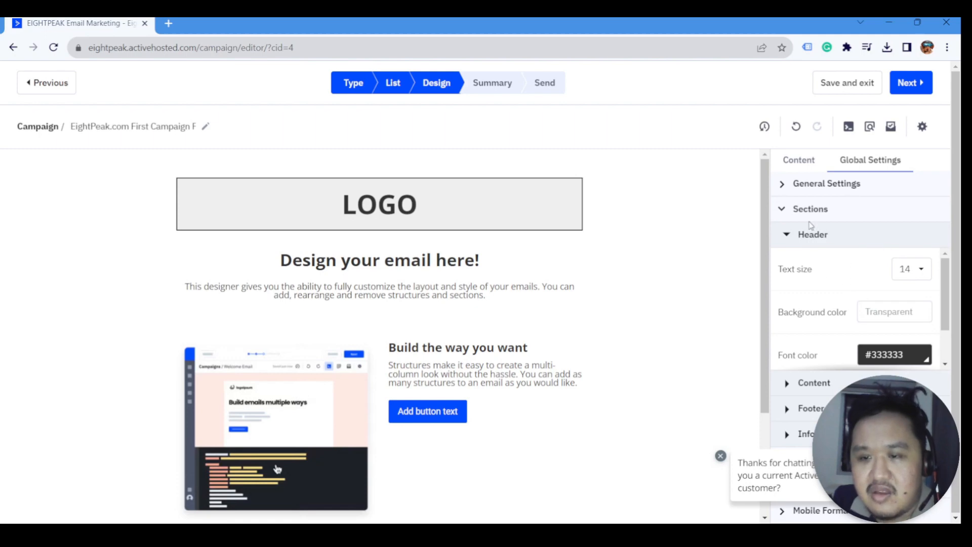
left_click(787, 214)
left_click(789, 207)
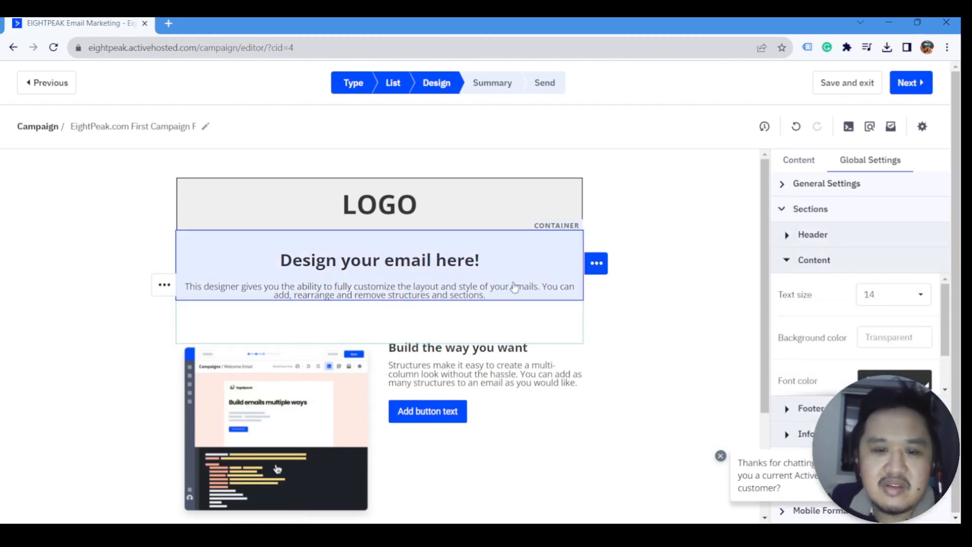
scroll(515, 285, "down", 1)
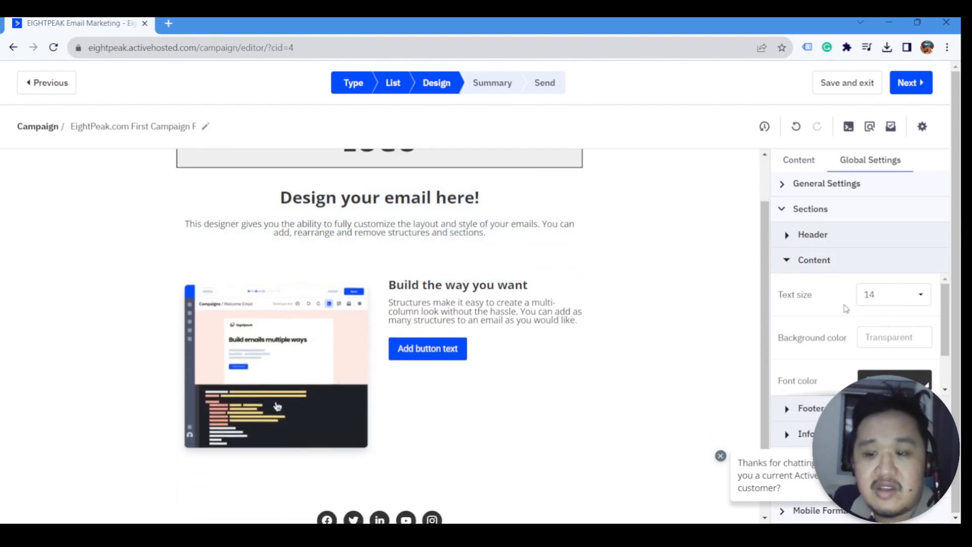
scroll(845, 312, "down", 1)
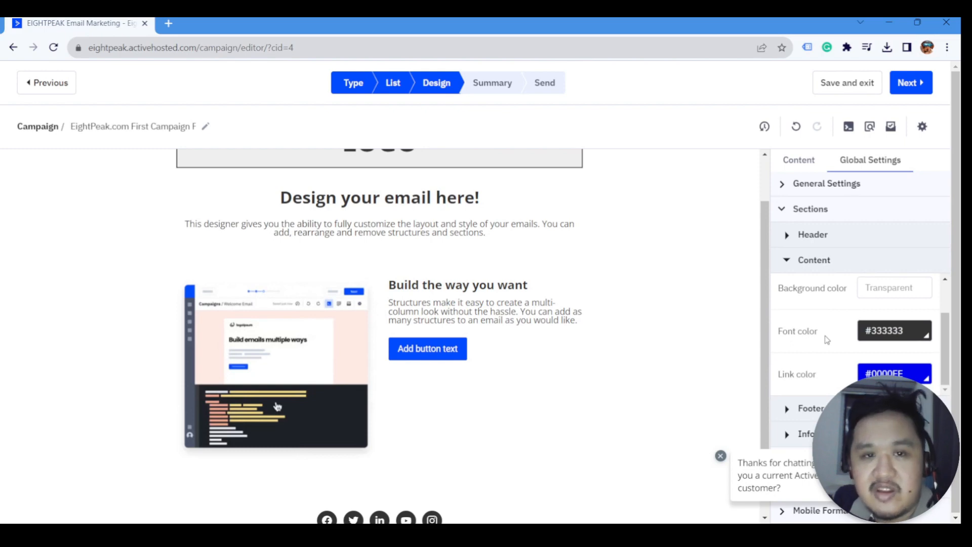
left_click(788, 263)
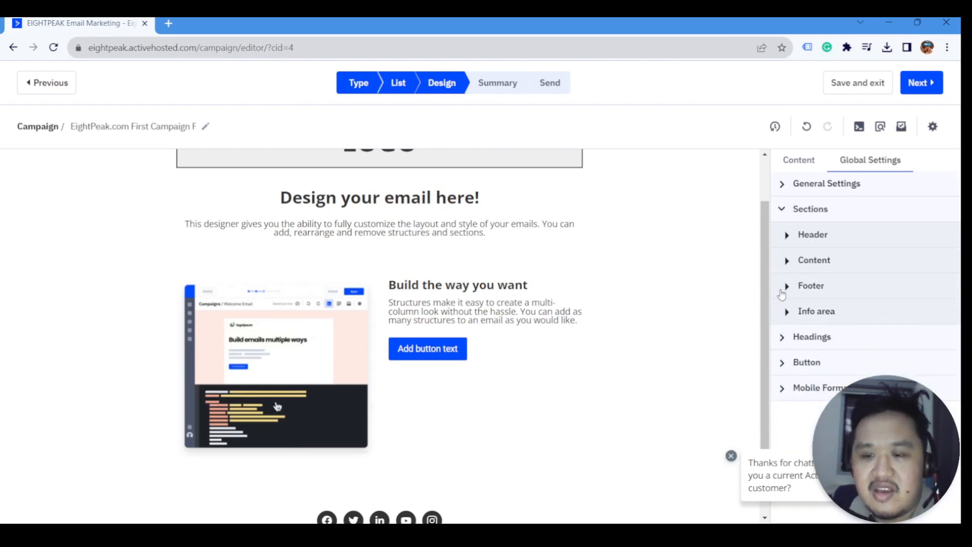
left_click(783, 289)
scroll(634, 336, "down", 2)
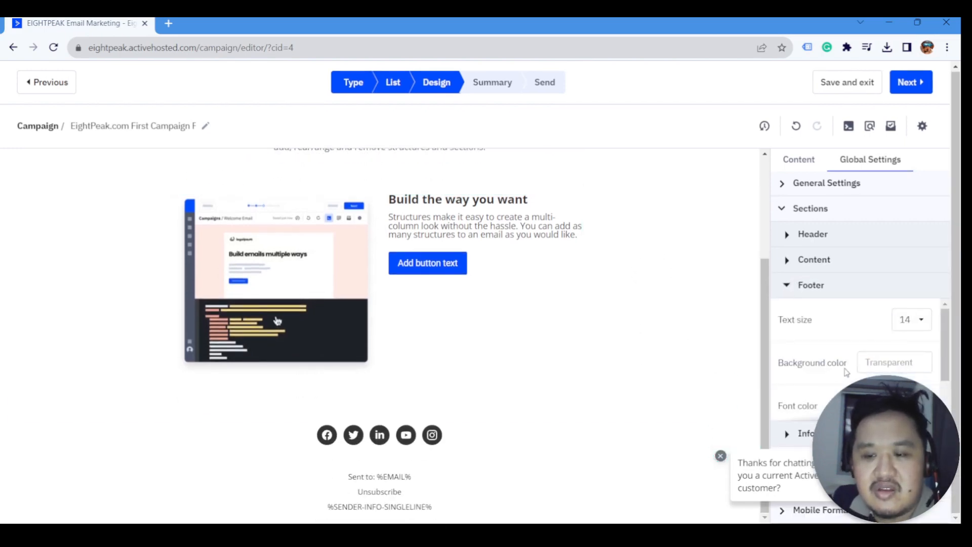
scroll(845, 372, "down", 1)
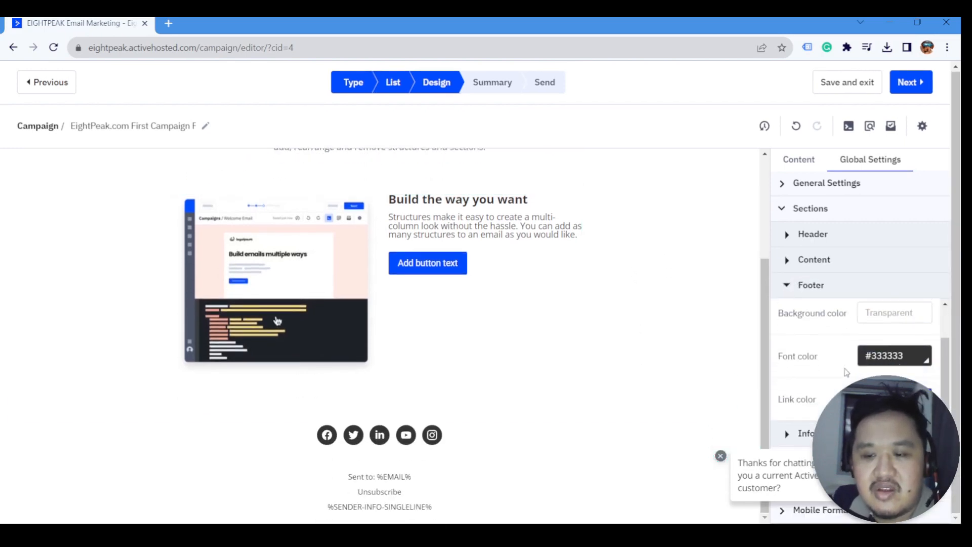
left_click(790, 293)
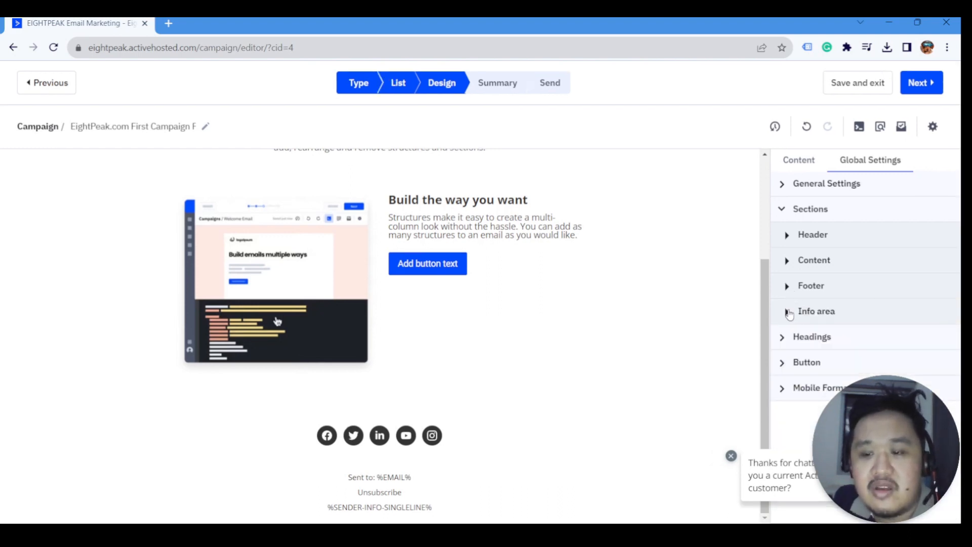
left_click(790, 314)
left_click(790, 314)
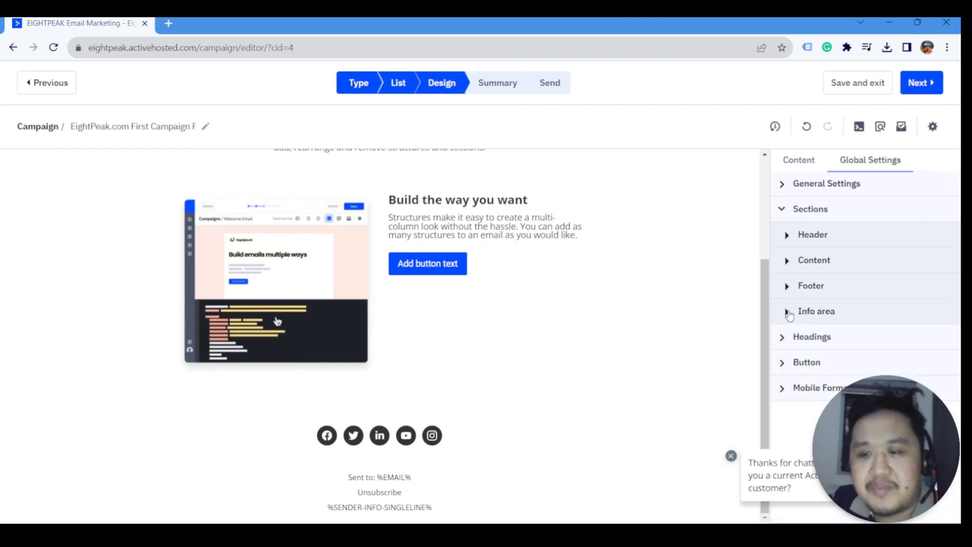
left_click(781, 209)
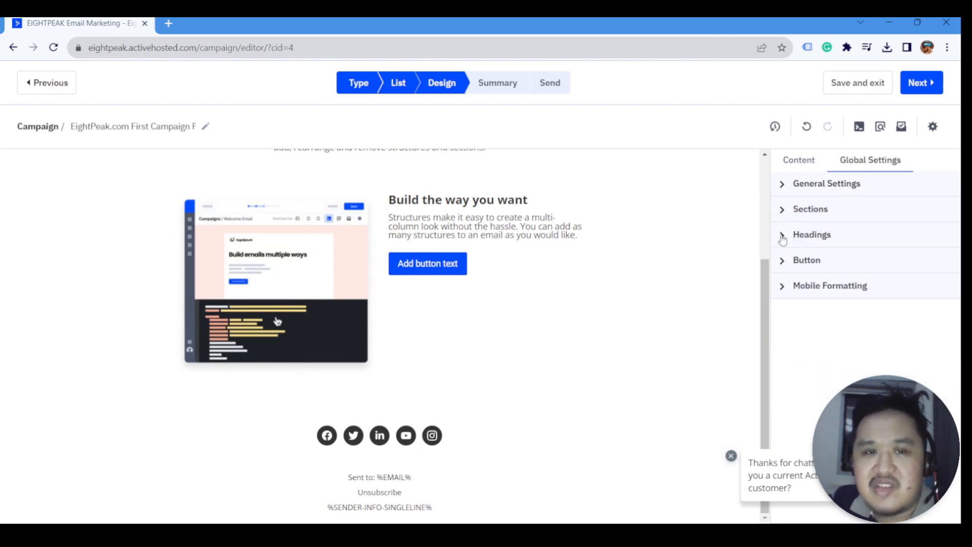
- Expand the Headings settings to review the default heading styles, then collapse them
left_click(782, 237)
scroll(599, 370, "up", 3)
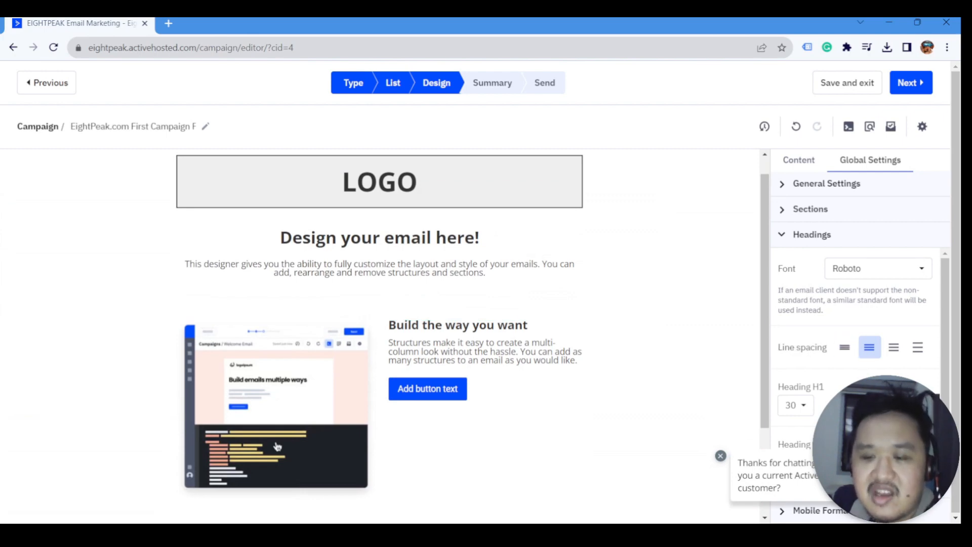
scroll(818, 401, "down", 2)
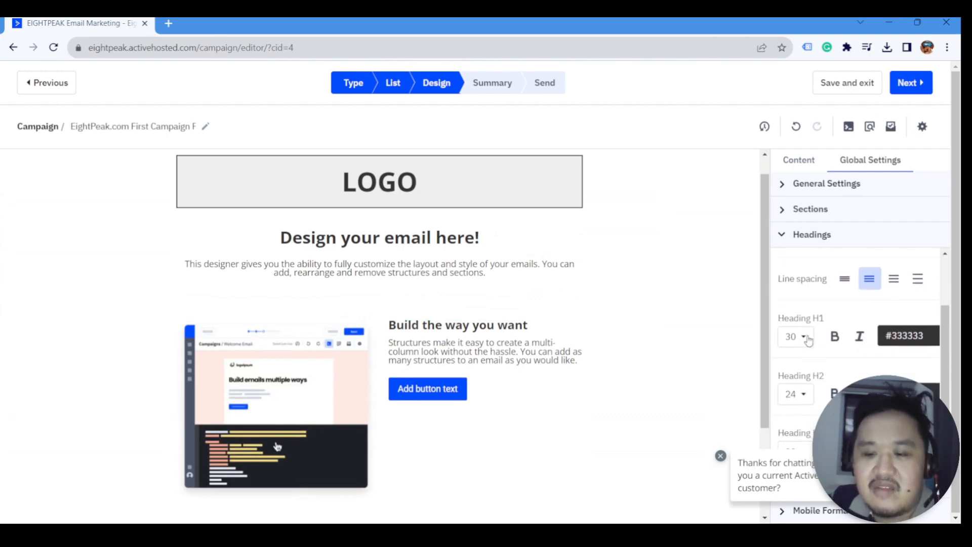
scroll(823, 337, "up", 2)
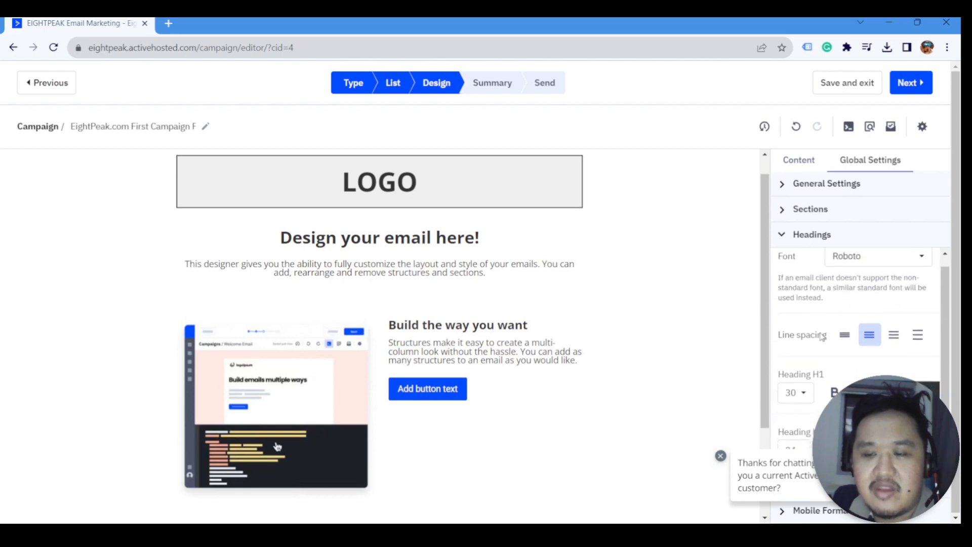
left_click(784, 241)
- Check the default button colour #004CFF in Button settings, then collapse them
left_click(783, 260)
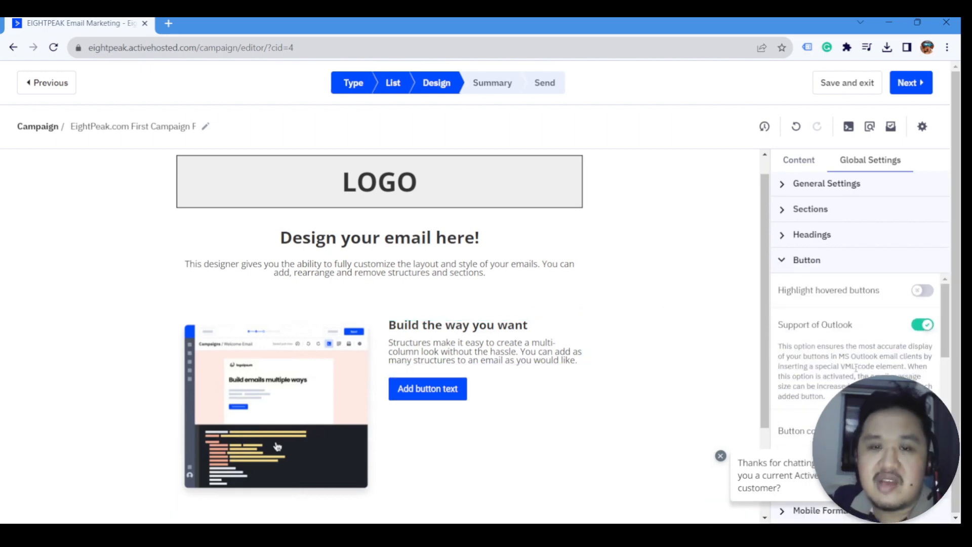
scroll(856, 368, "down", 2)
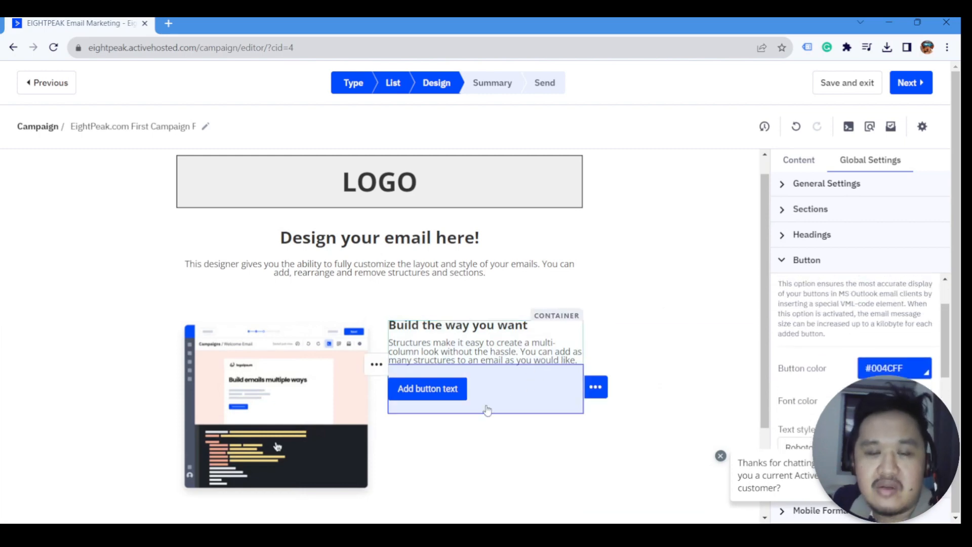
left_click(790, 260)
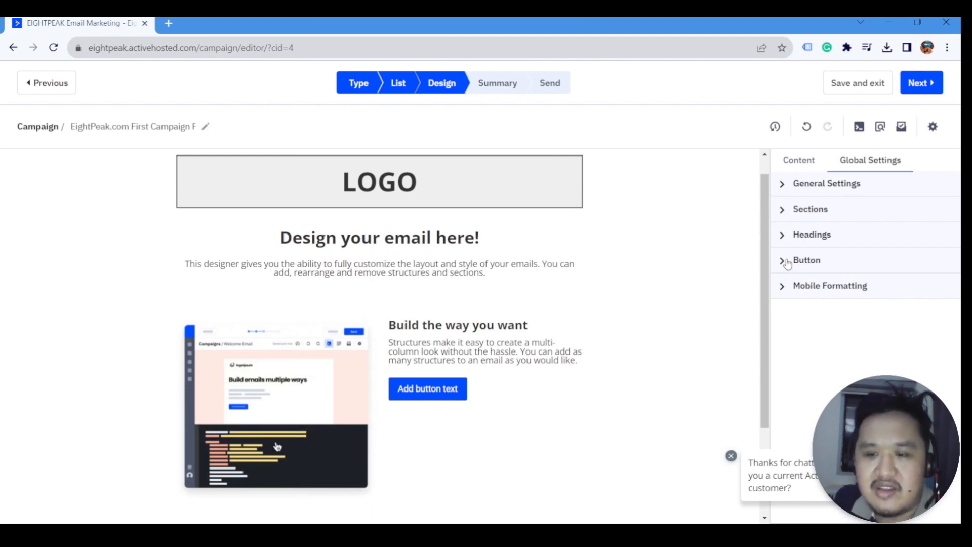
scroll(542, 369, "down", 1)
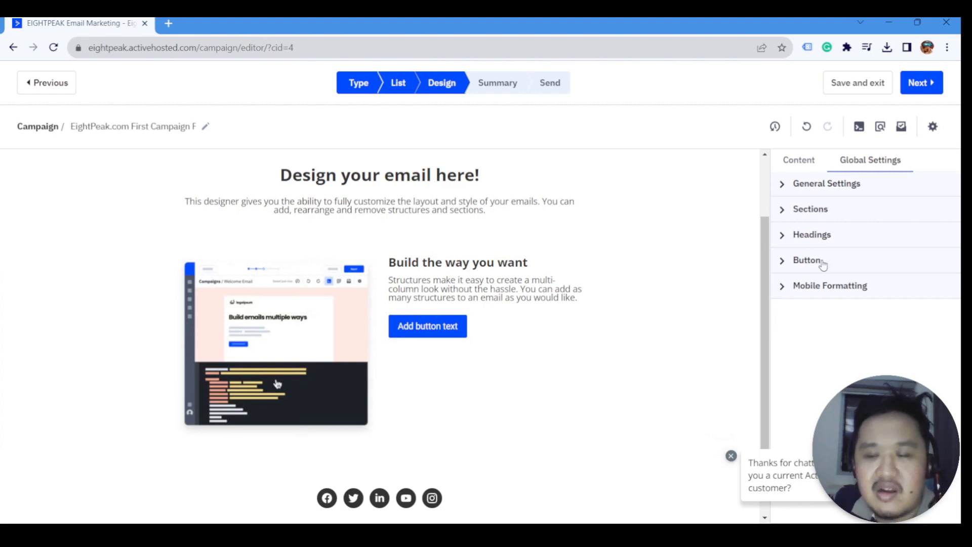
left_click(789, 293)
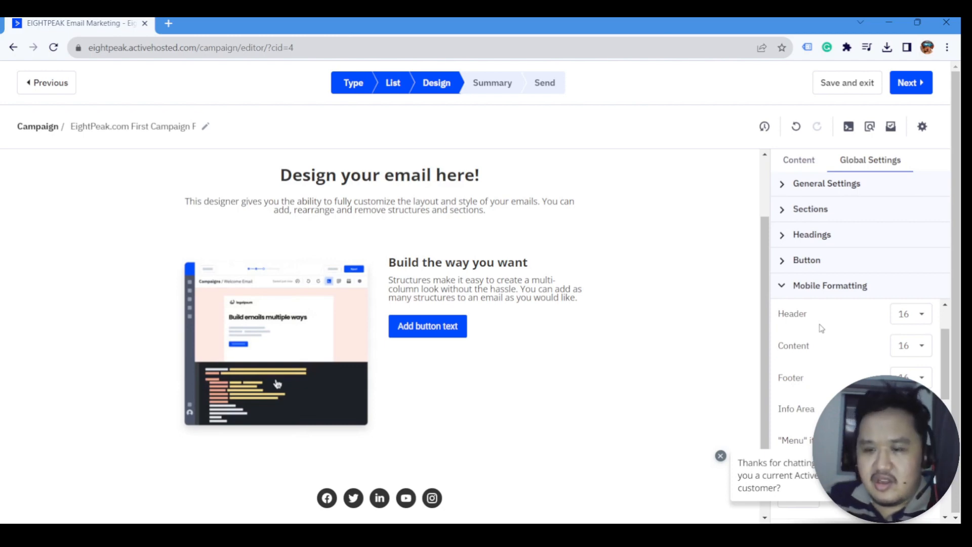
scroll(821, 328, "down", 2)
scroll(830, 341, "down", 3)
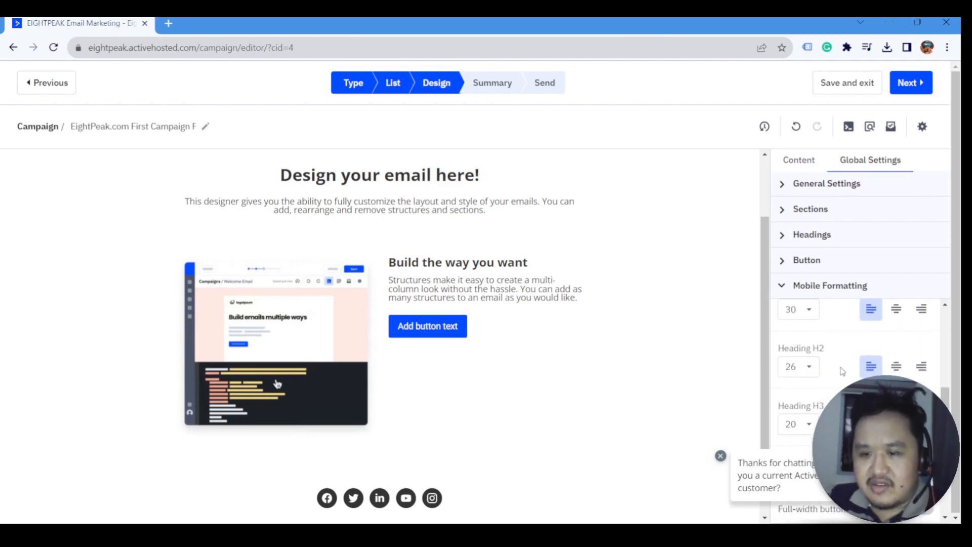
left_click(784, 287)
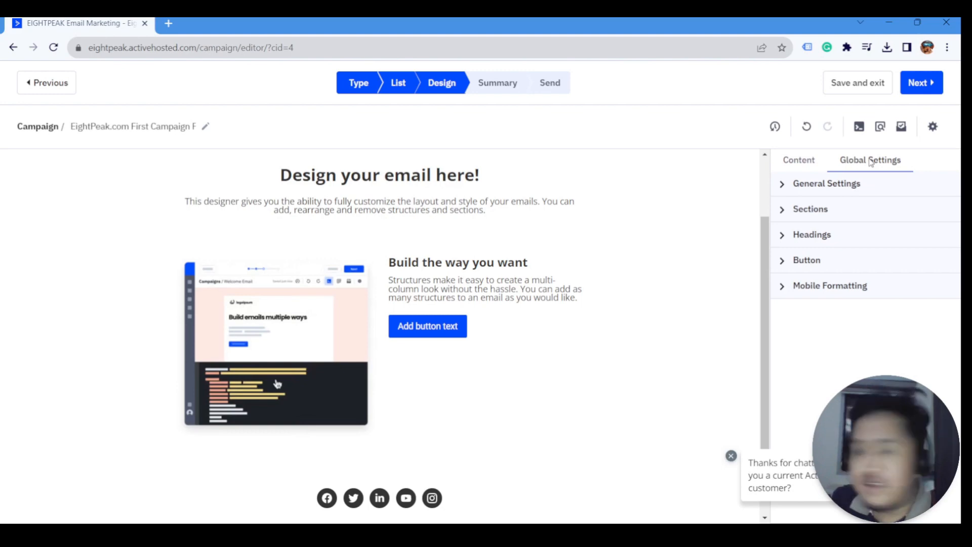
- Switch to Content, preview the Structures layouts, and expand Blocks listing Image, Text, Button, Spacer, Video and Social
left_click(805, 163)
left_click(783, 210)
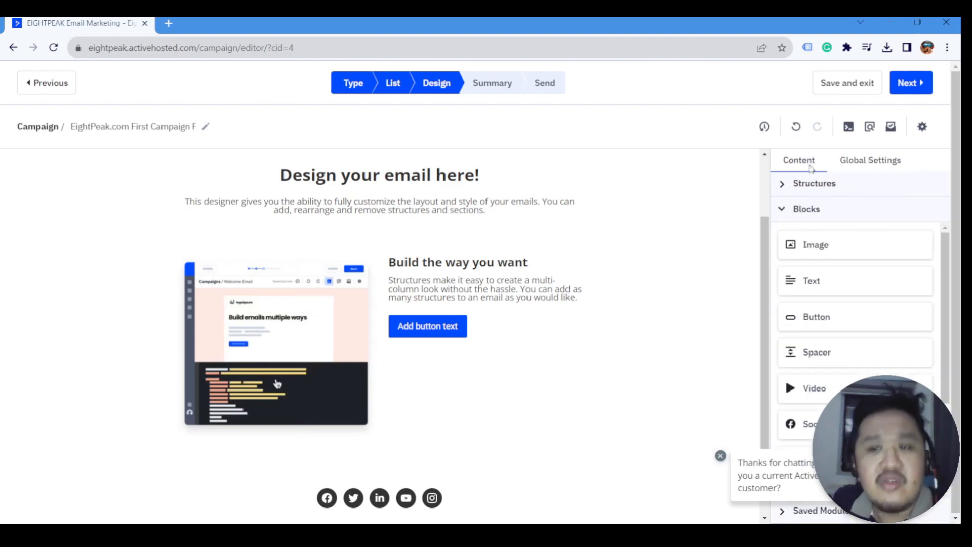
left_click(783, 211)
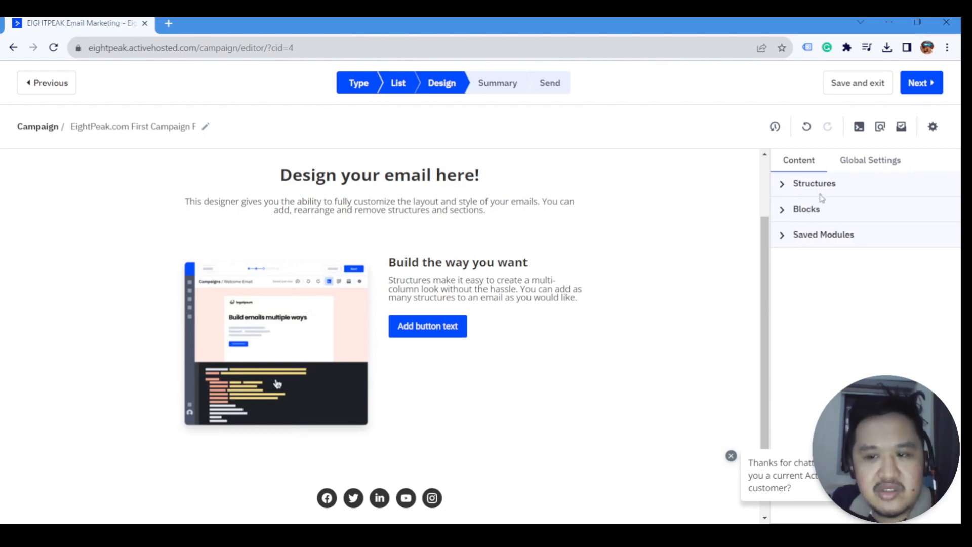
scroll(614, 319, "up", 1)
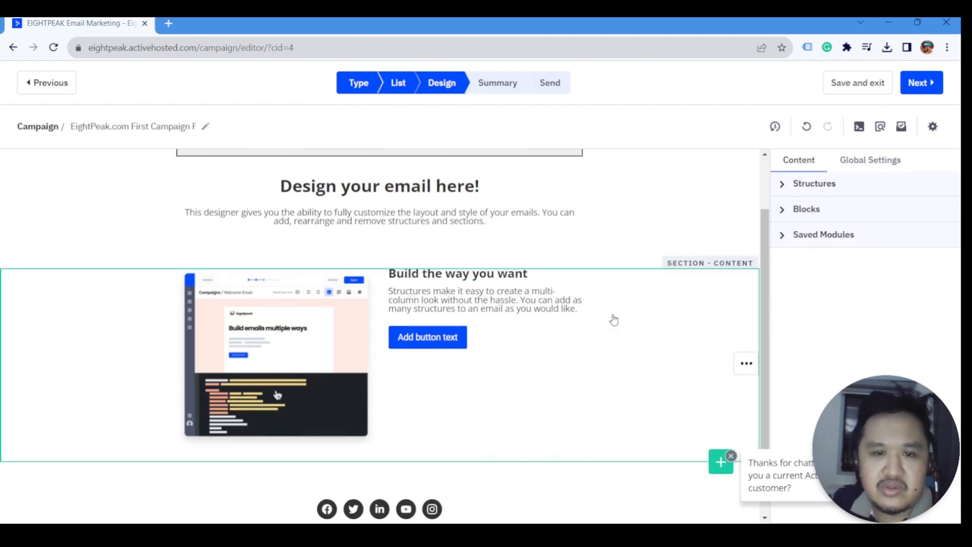
scroll(614, 319, "up", 2)
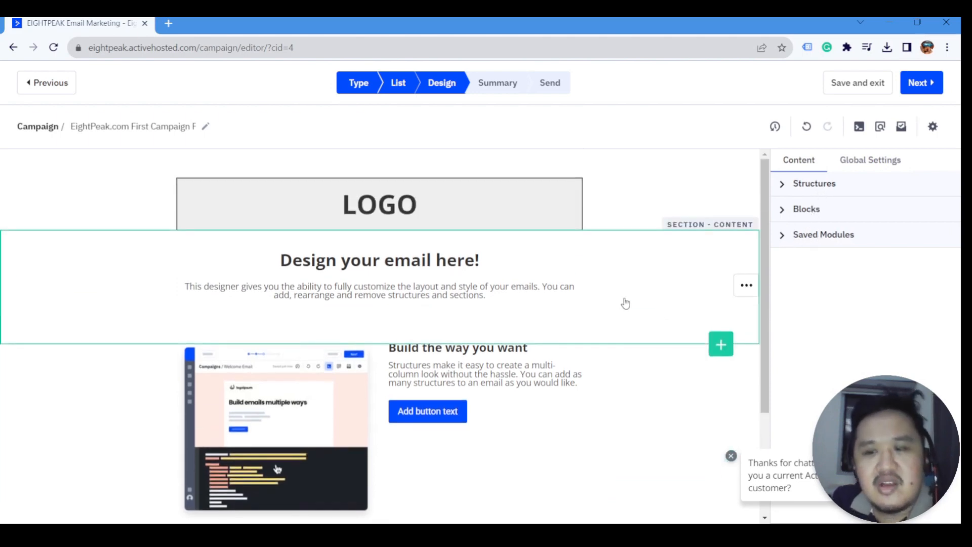
left_click(785, 189)
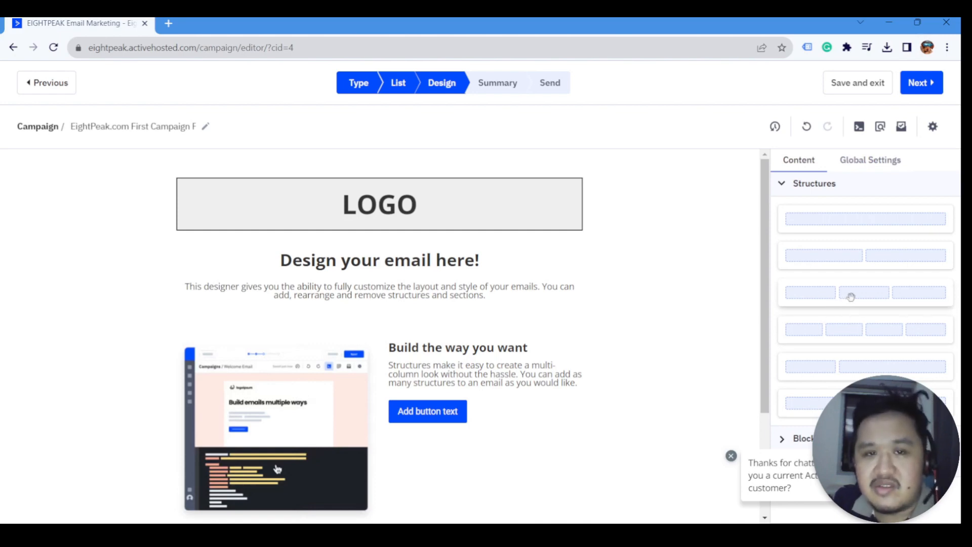
left_click(783, 186)
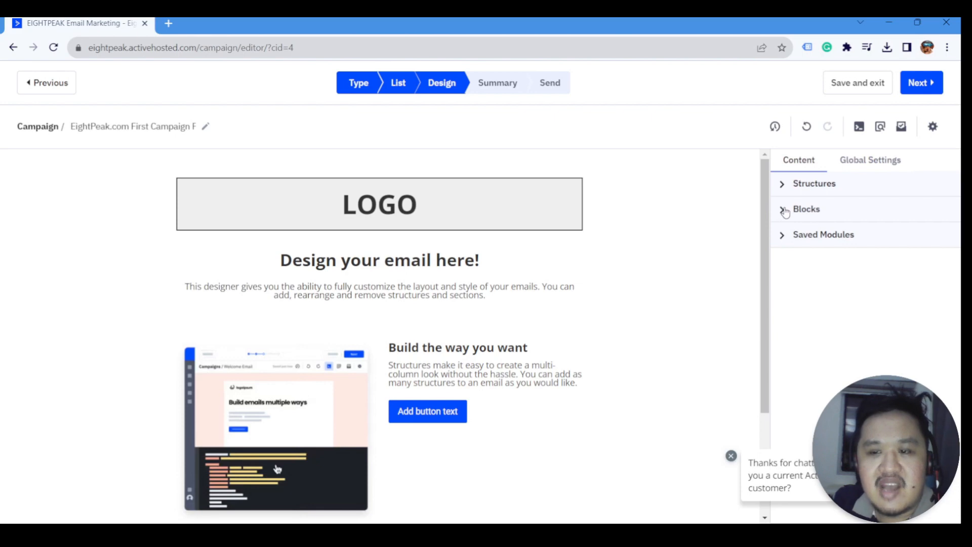
left_click(784, 187)
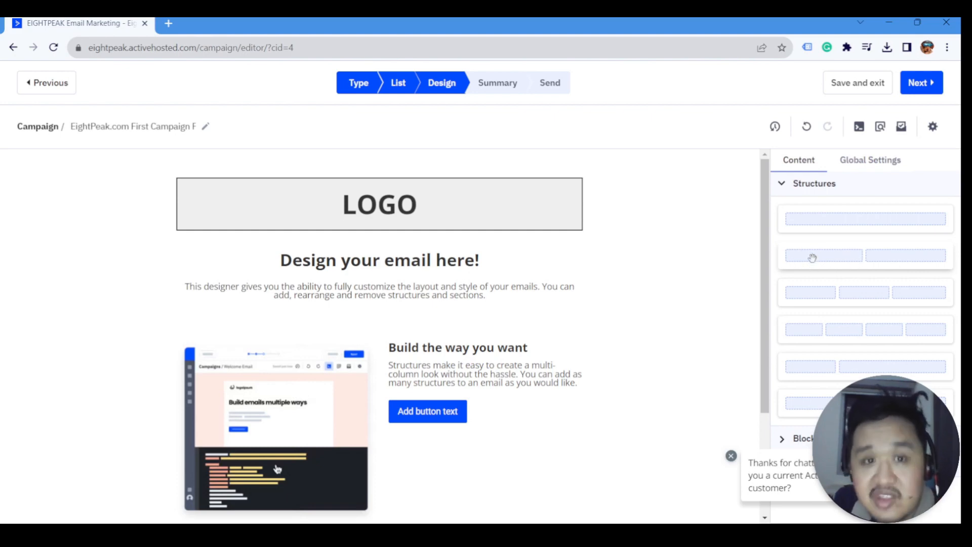
left_click(811, 183)
left_click(817, 209)
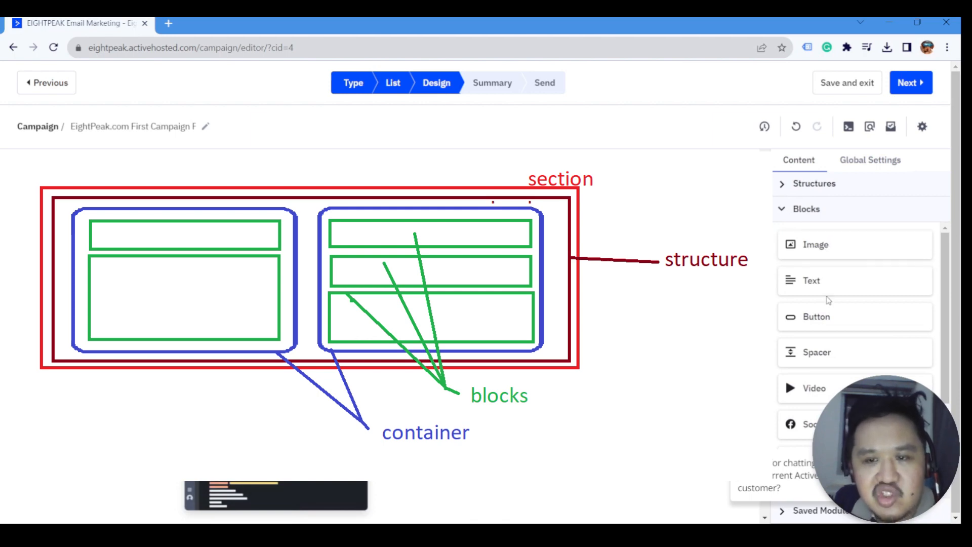
- Collapse the Blocks content list so only the Structures, Blocks and Saved Modules headers show
scroll(827, 309, "down", 3)
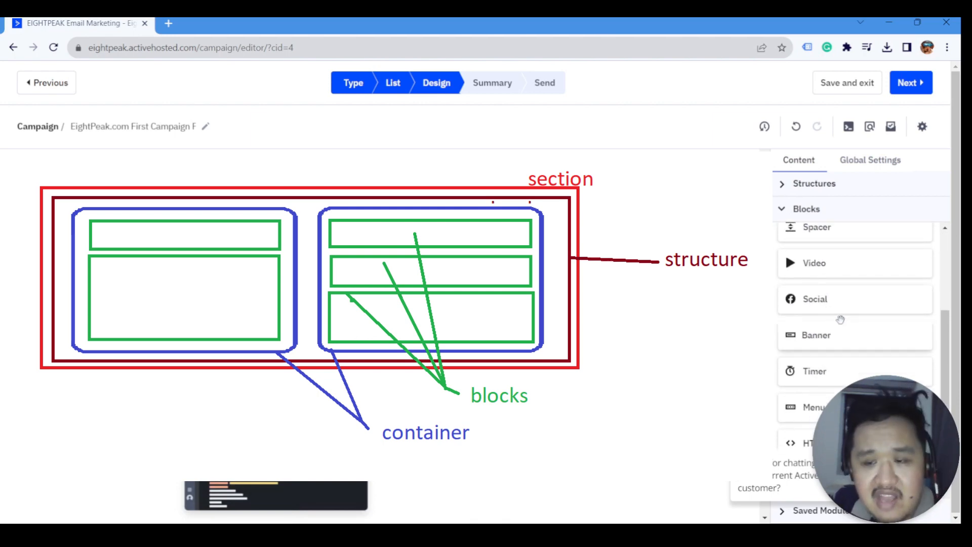
scroll(841, 319, "up", 3)
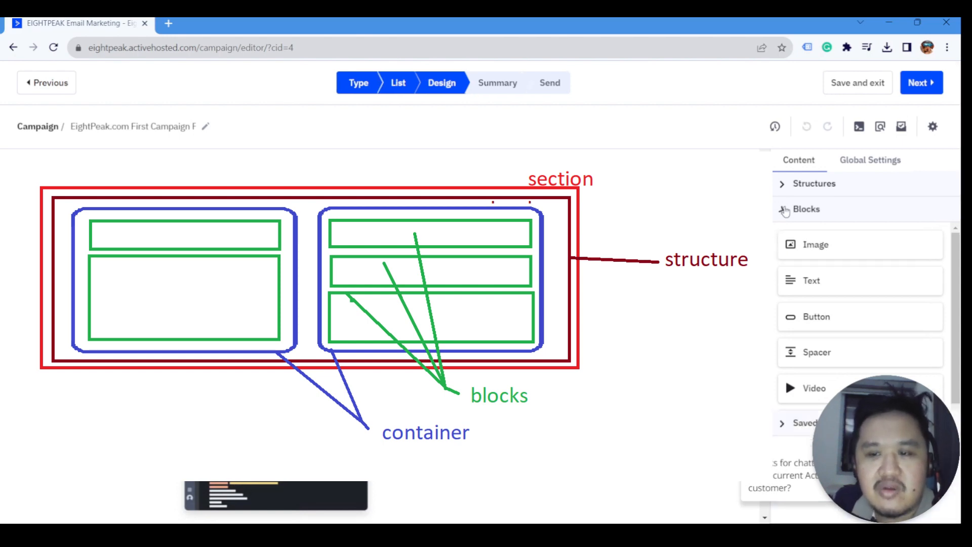
left_click(783, 210)
key("Escape")
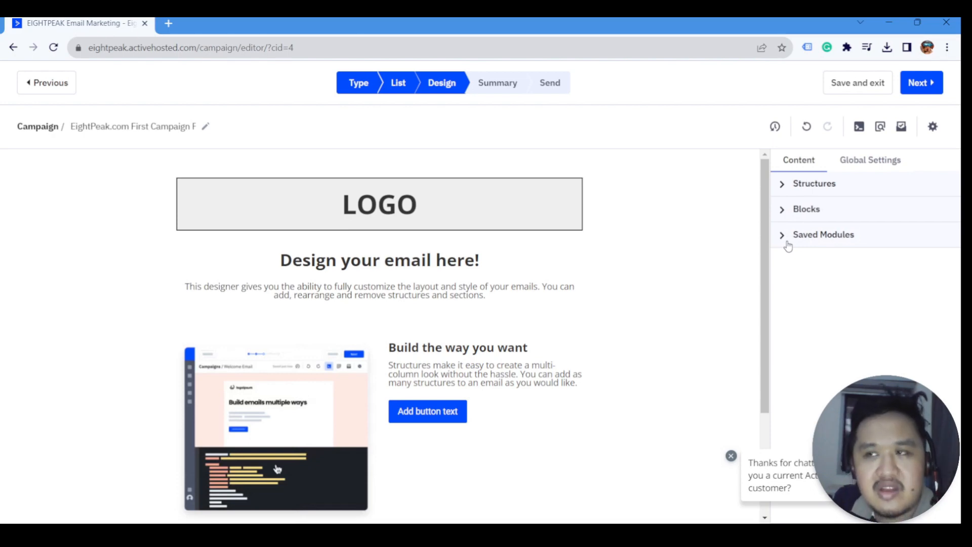
- Reveal the action toolbar of the 'Design your email here!' section
scroll(497, 330, "down", 3)
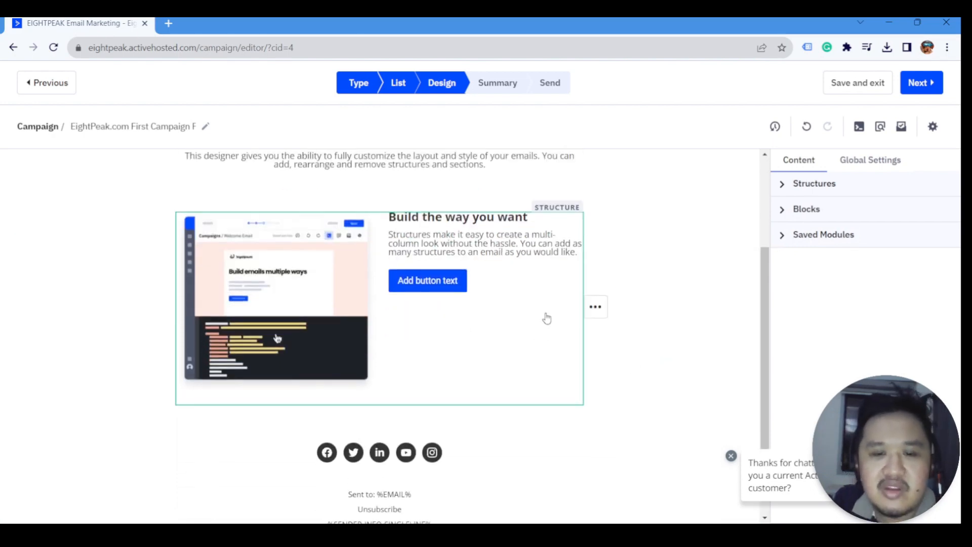
scroll(547, 318, "up", 3)
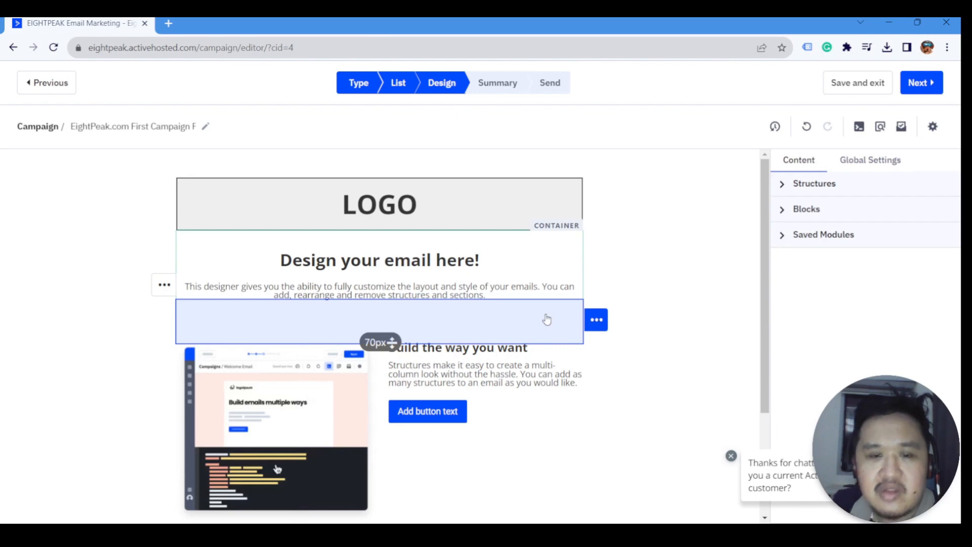
mouse_move(757, 299)
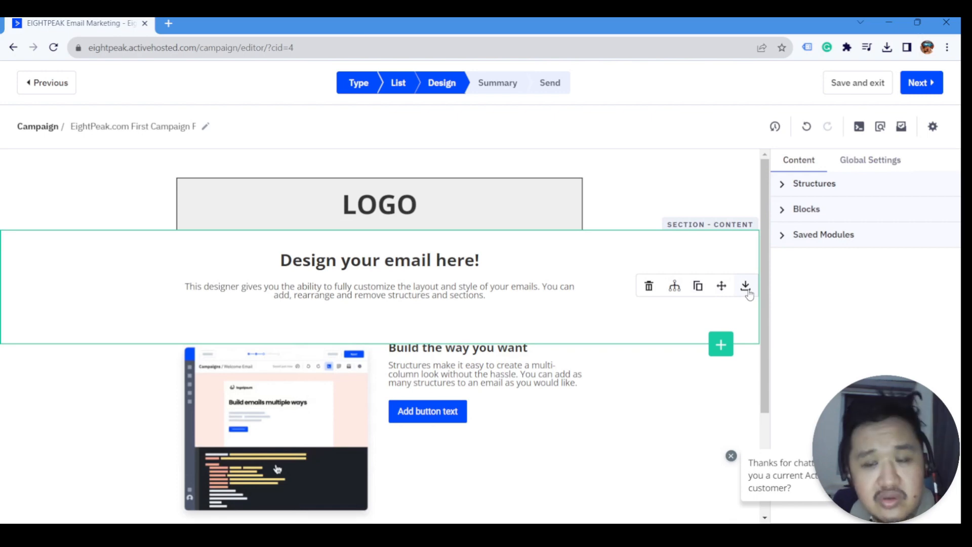
- Start saving the heading section as a module named 'Desi', then back out without saving
left_click(747, 286)
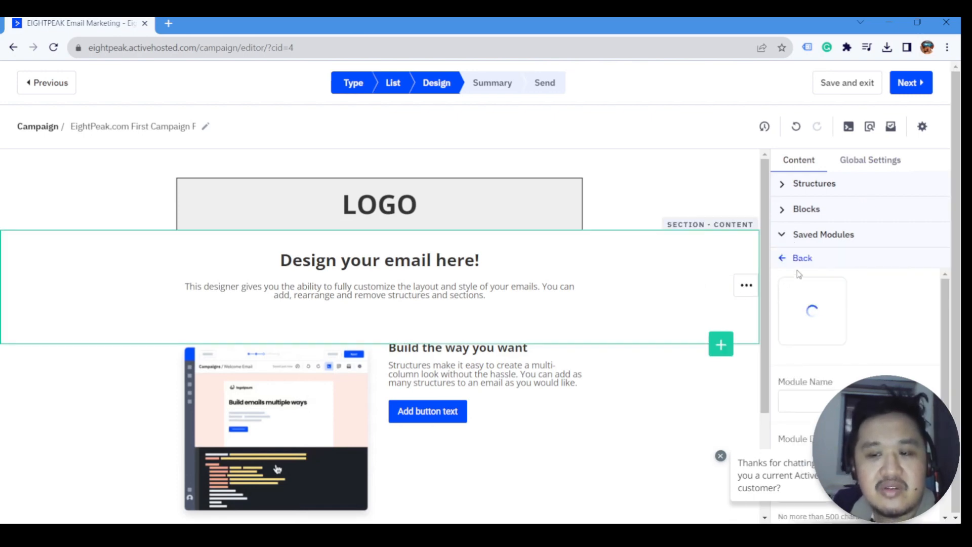
left_click(808, 399)
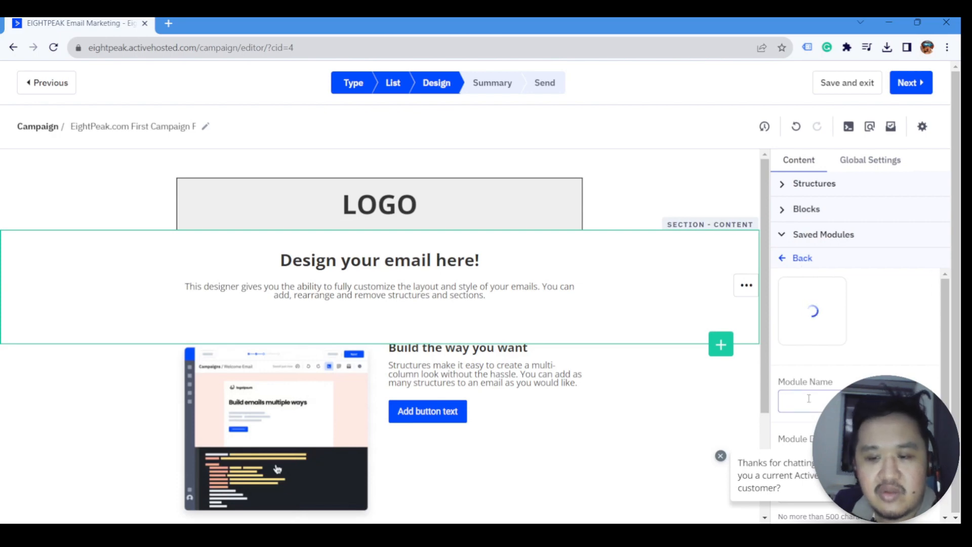
type("Save")
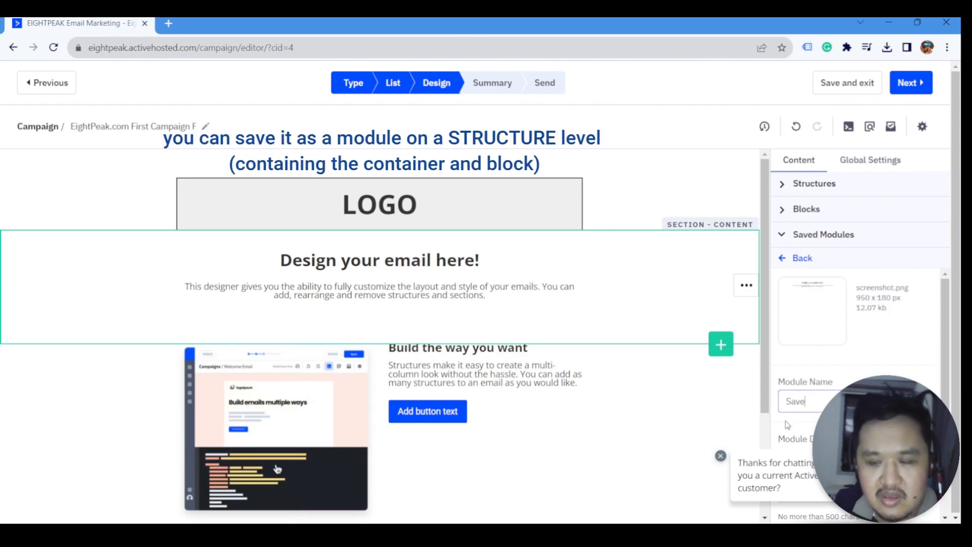
key("ctrl+a")
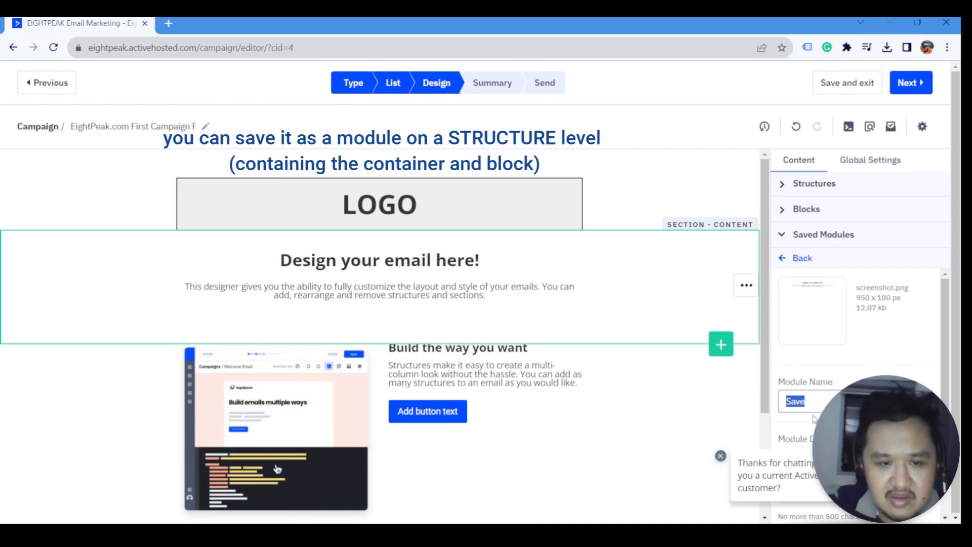
type("Design con")
key("ctrl+a")
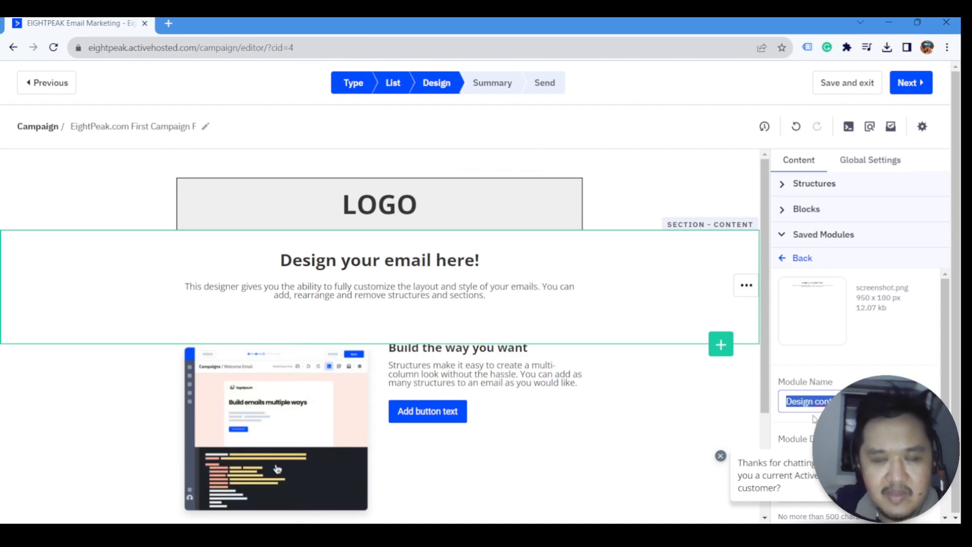
scroll(814, 418, "down", 3)
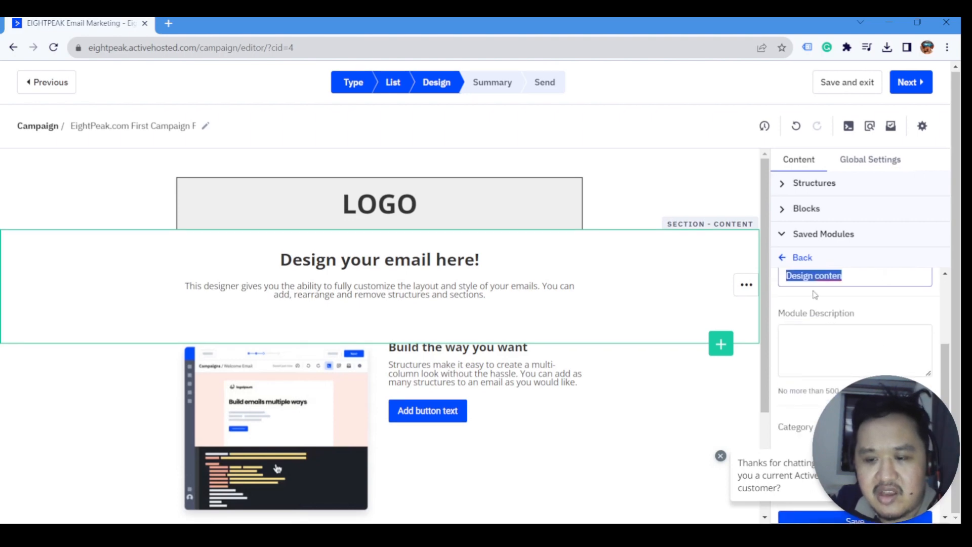
left_click(790, 257)
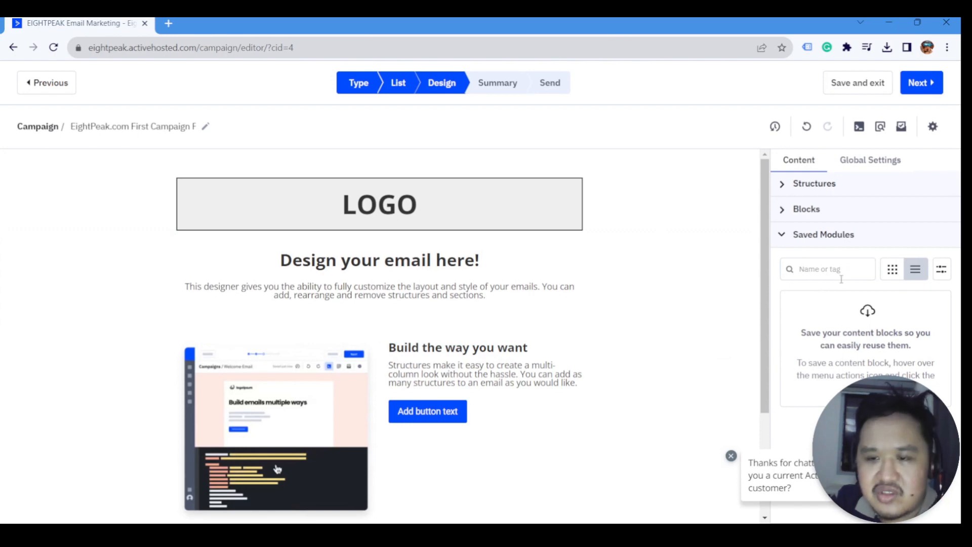
- Collapse Saved Modules and select the LOGO text block in the header for editing
left_click(783, 242)
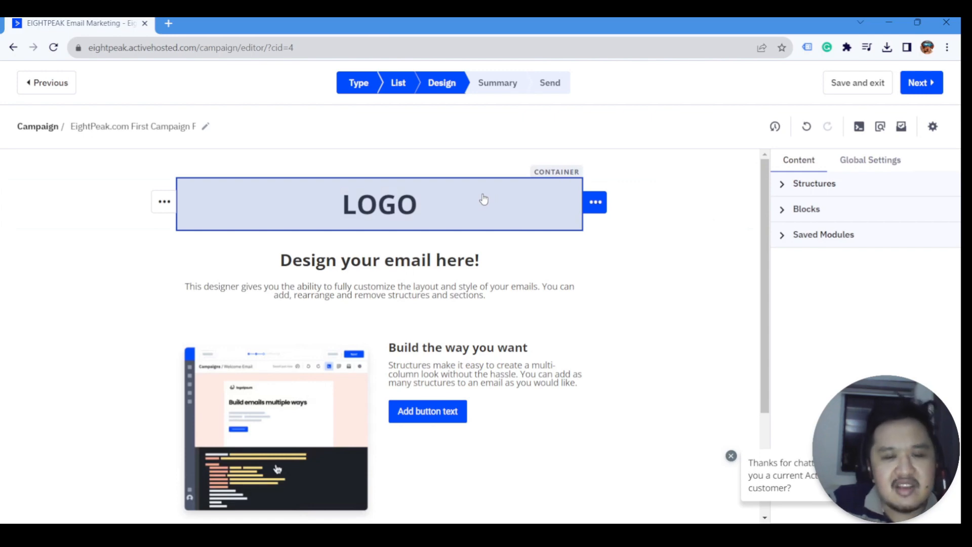
left_click(389, 213)
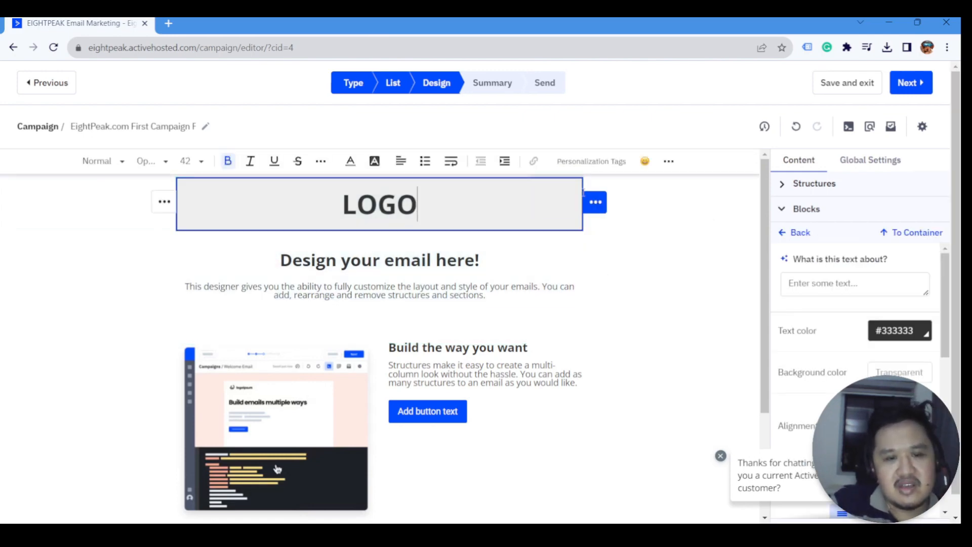
- Delete the LOGO text block from the email header
left_click(712, 210)
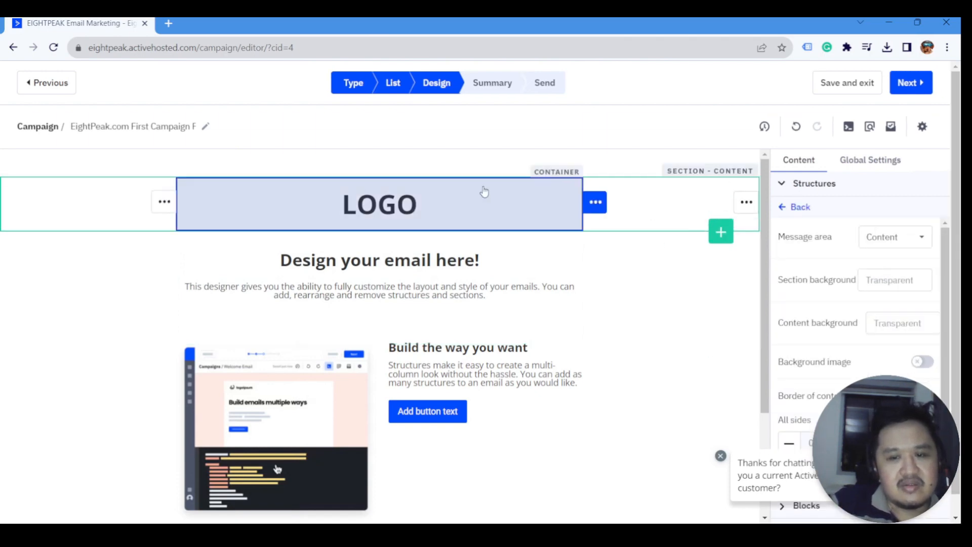
double_click(453, 195)
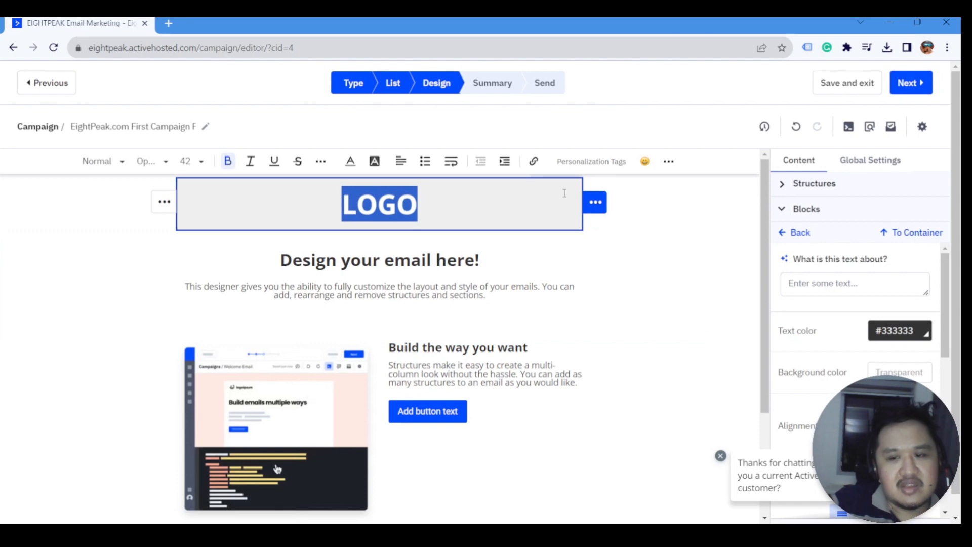
left_click(595, 202)
left_click(643, 202)
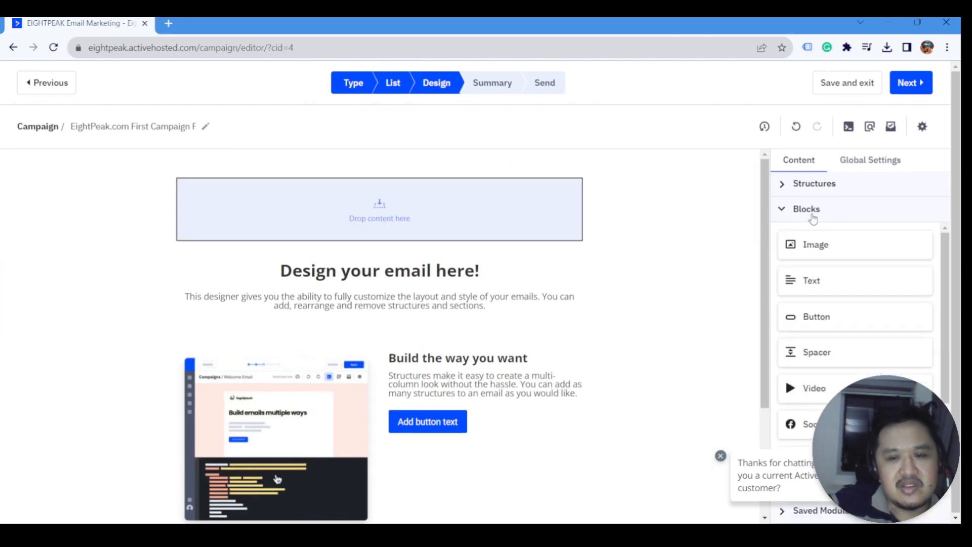
- Add an Image block in the header and insert the uploaded 18finitylogo.png
left_click_drag(808, 245, 382, 217)
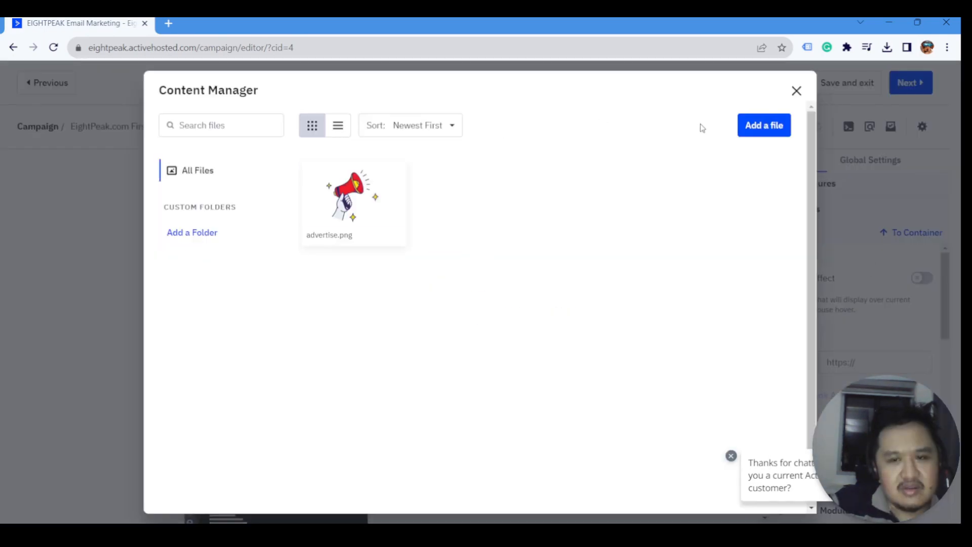
left_click(764, 125)
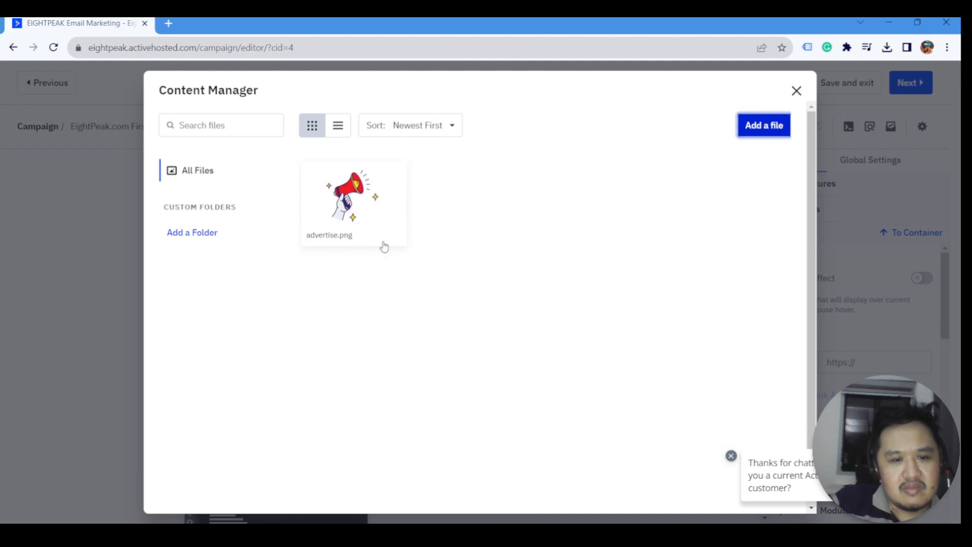
mouse_move(356, 233)
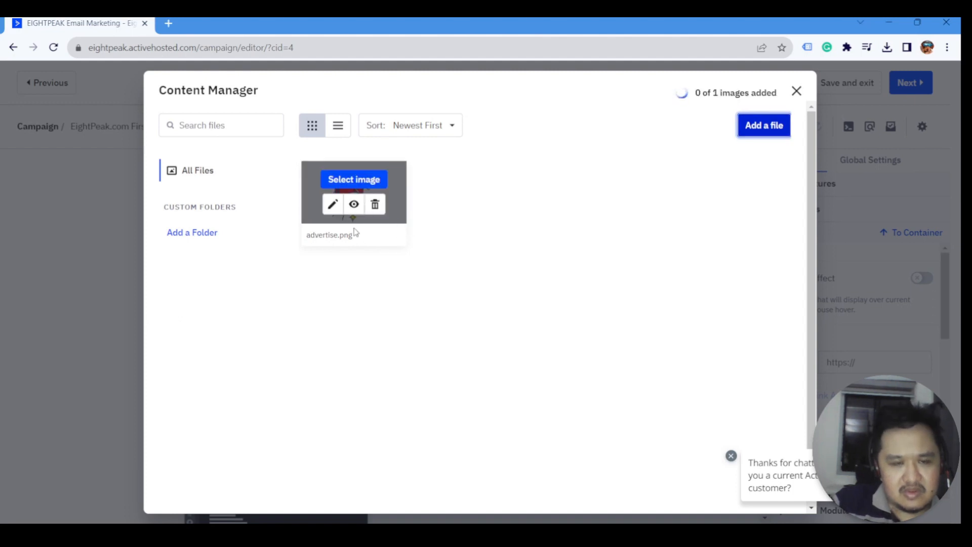
left_click(371, 186)
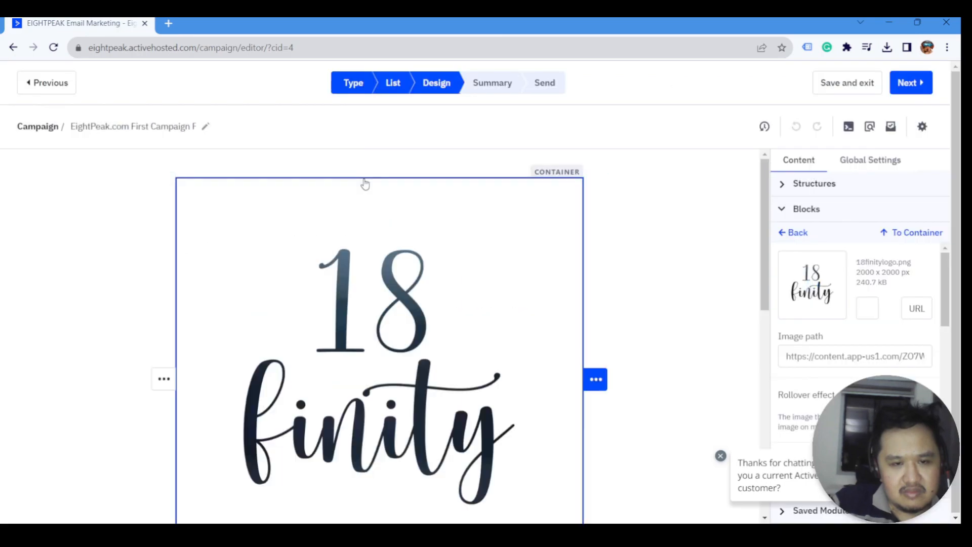
left_click(369, 184)
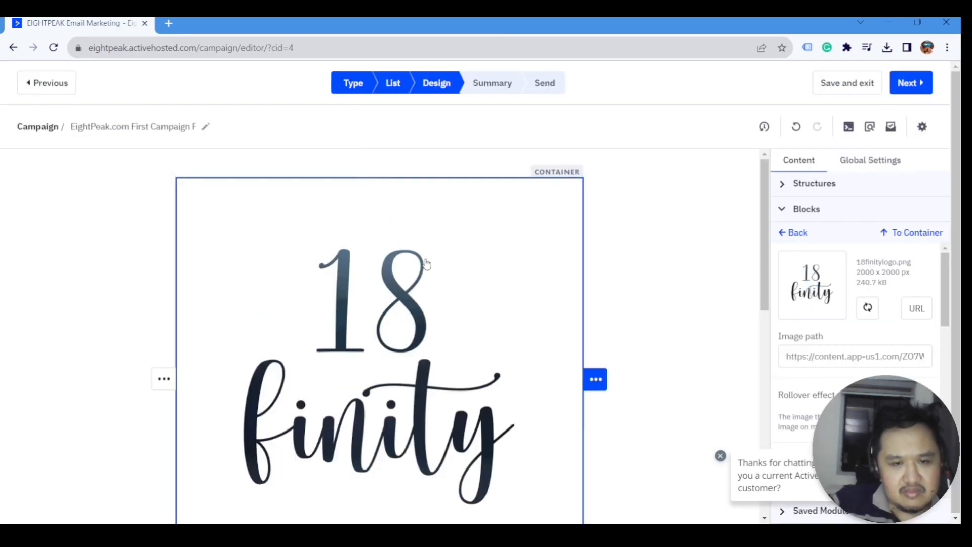
- Enter 300 as the logo image's width in its Size settings
scroll(482, 317, "down", 2)
scroll(474, 256, "up", 1)
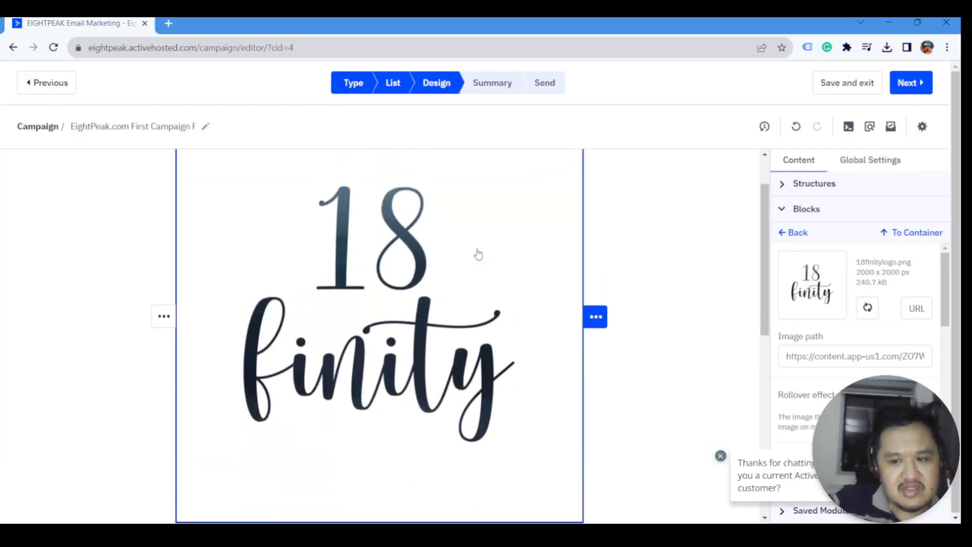
scroll(884, 342, "down", 1)
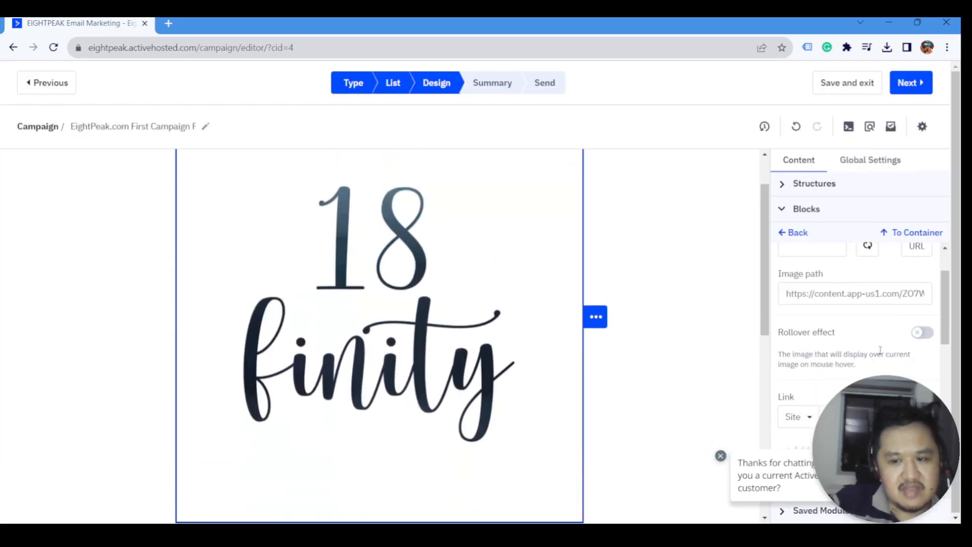
scroll(881, 349, "up", 1)
scroll(880, 349, "down", 5)
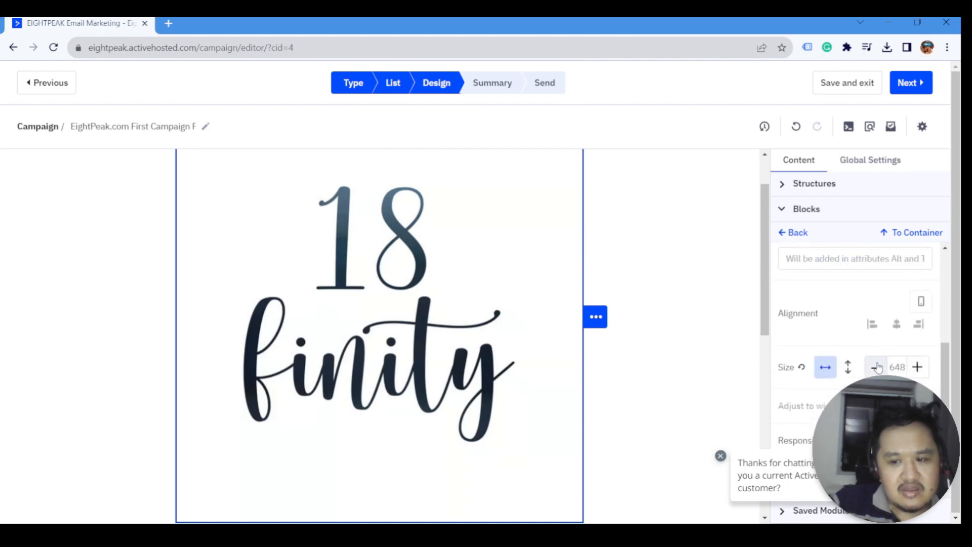
left_click(878, 368)
left_click_drag(896, 368, 889, 368)
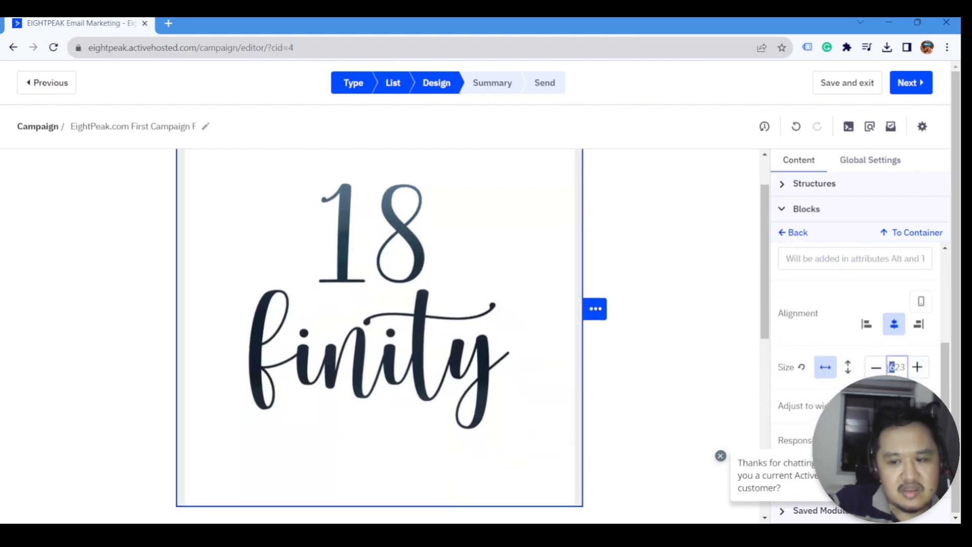
double_click(890, 367)
type("300")
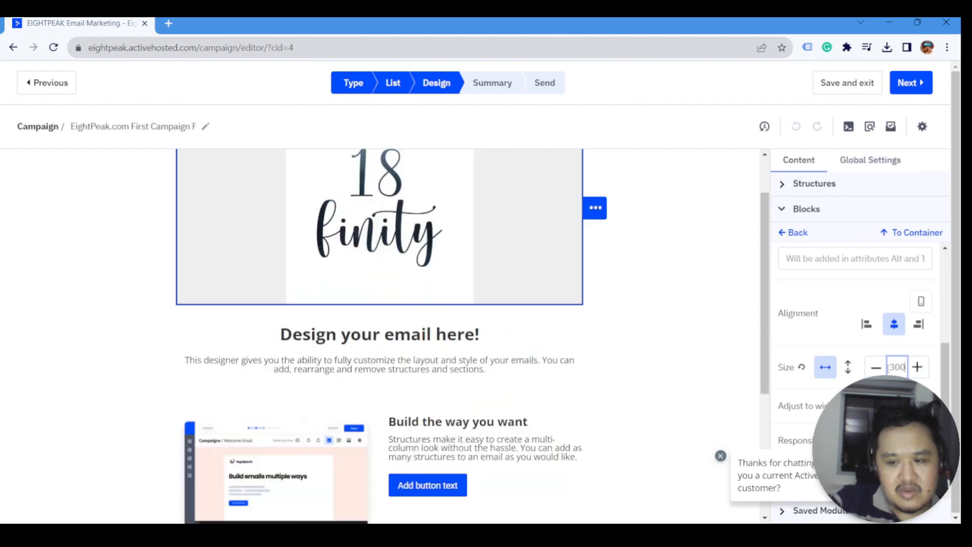
- Change the logo width to 200, try Adjust to width, then reselect the width value
scroll(477, 354, "up", 1)
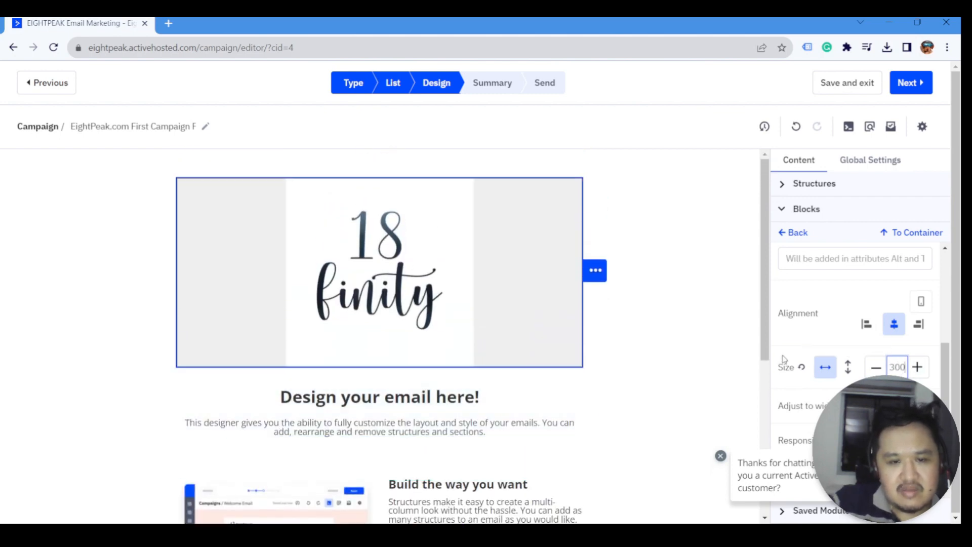
double_click(896, 367)
type("200")
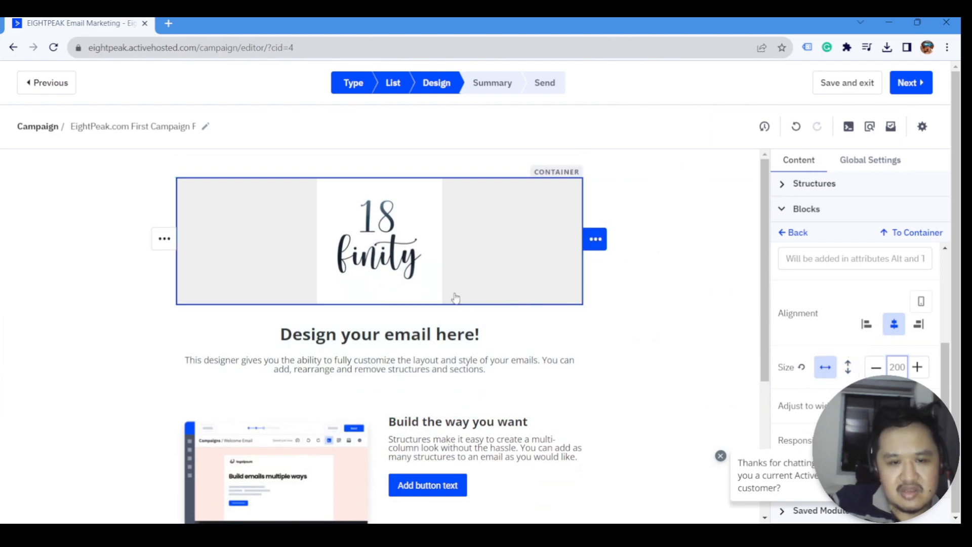
scroll(884, 345, "down", 2)
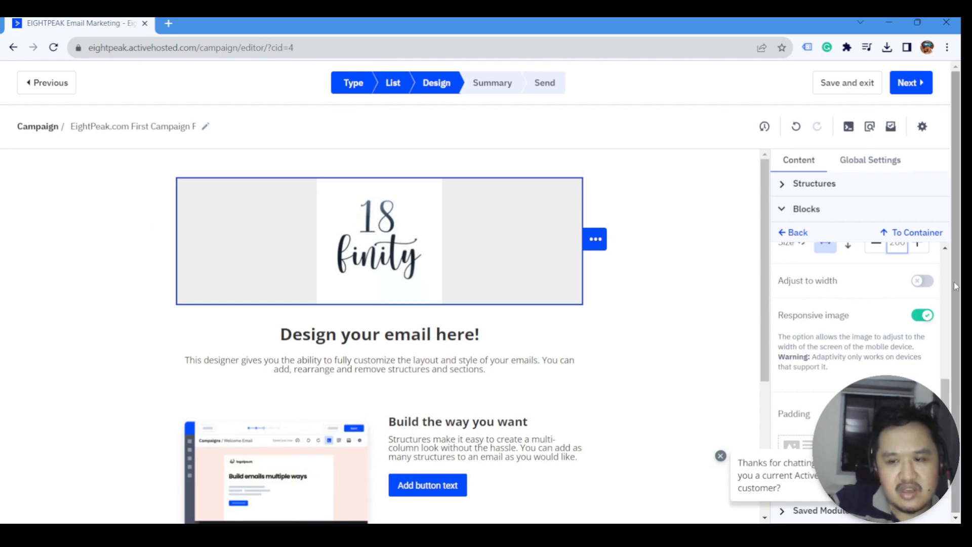
left_click(925, 283)
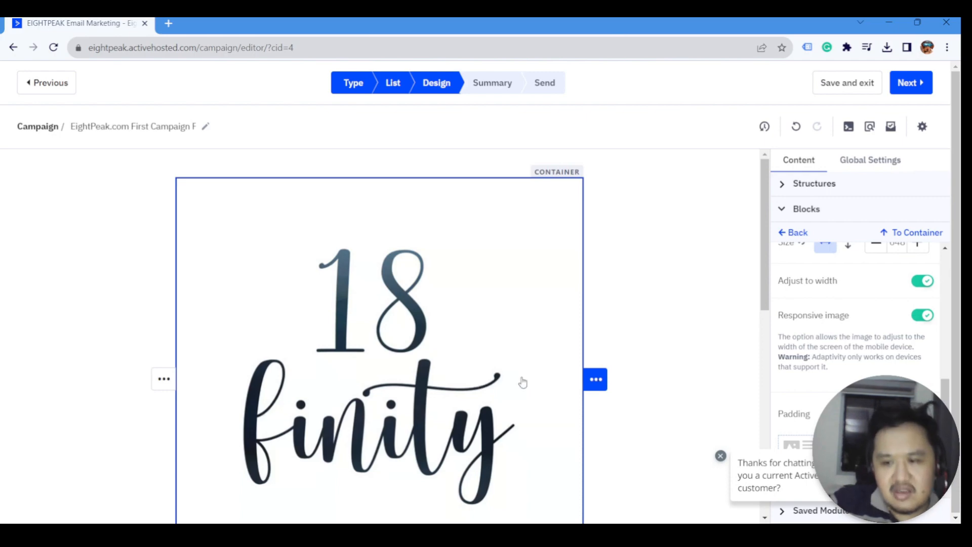
scroll(917, 319, "up", 3)
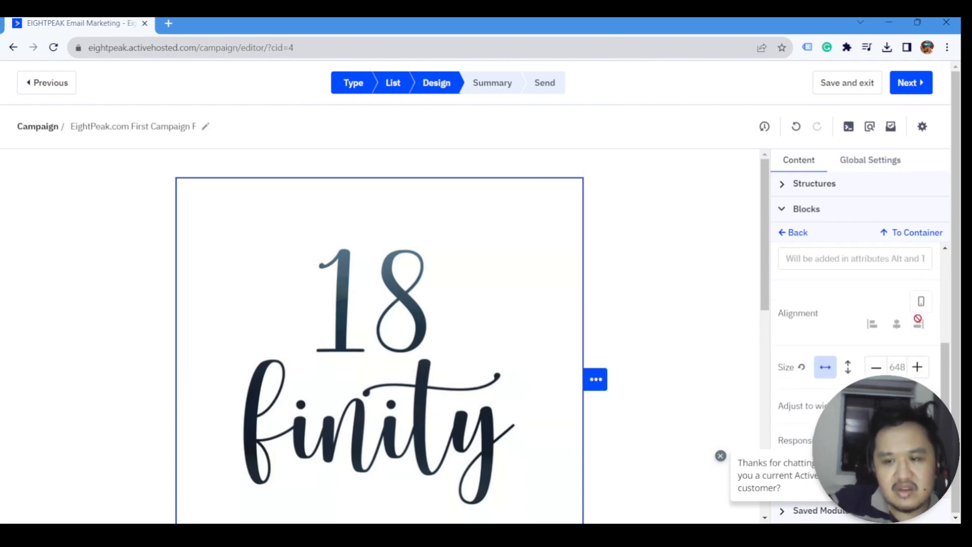
double_click(896, 367)
- Re-enter the logo width as 200 and switch on Custom padding
type("200")
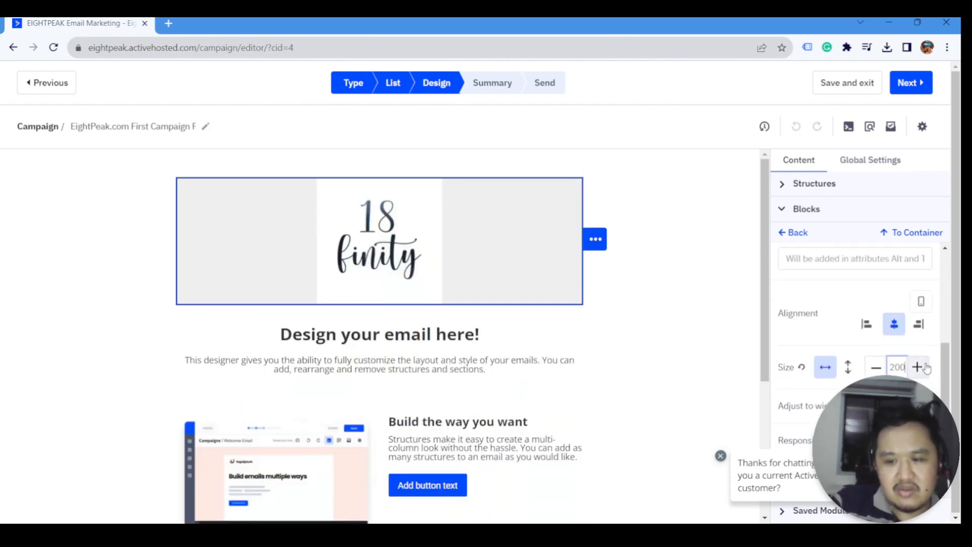
scroll(926, 368, "down", 3)
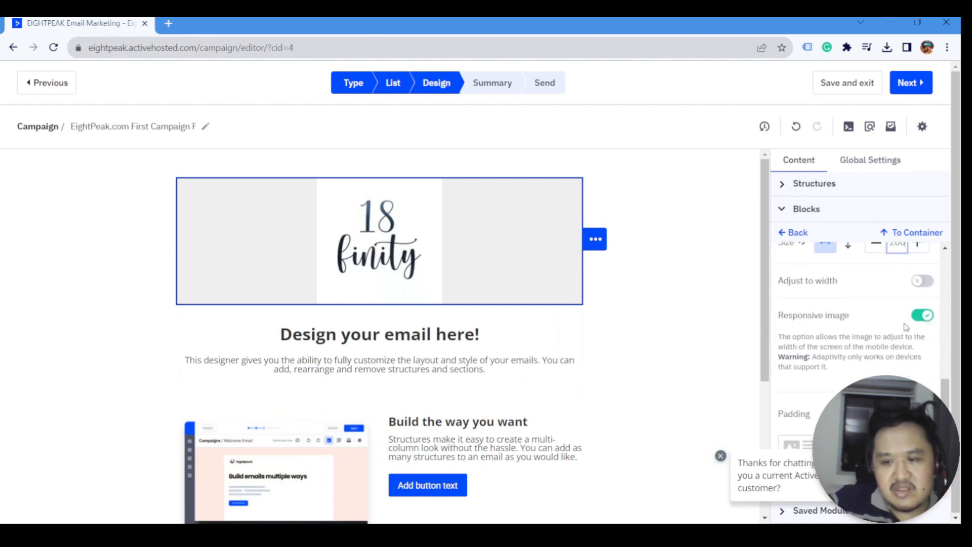
scroll(898, 319, "down", 1)
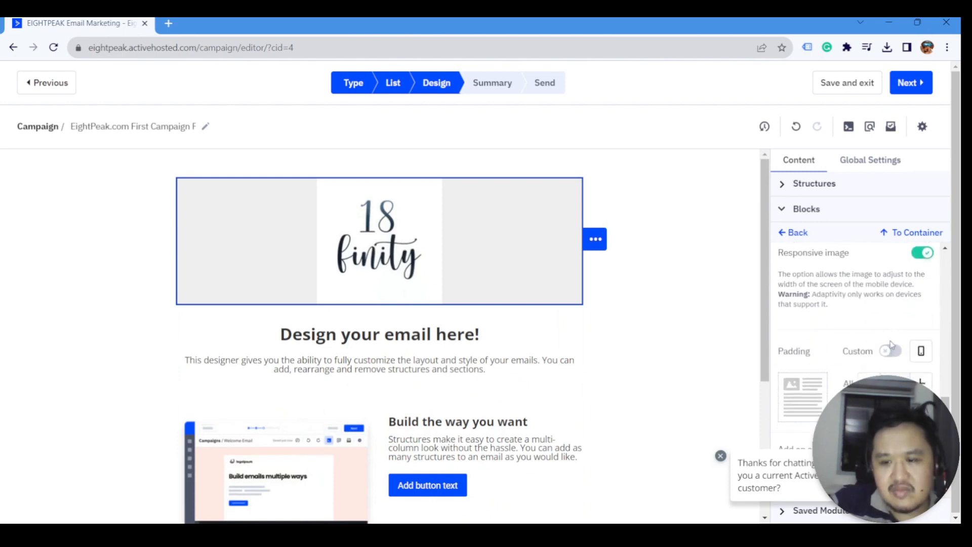
left_click(892, 352)
scroll(896, 354, "down", 2)
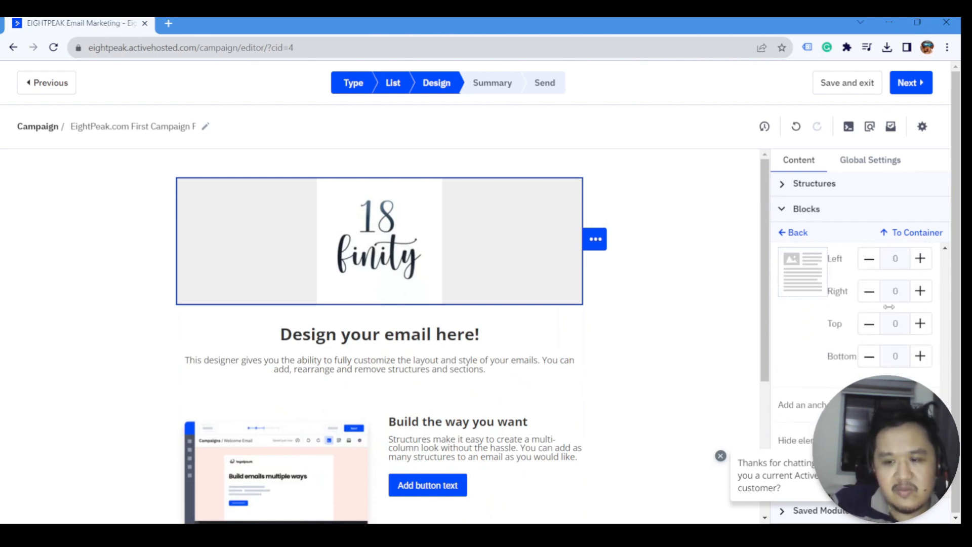
scroll(886, 334, "up", 1)
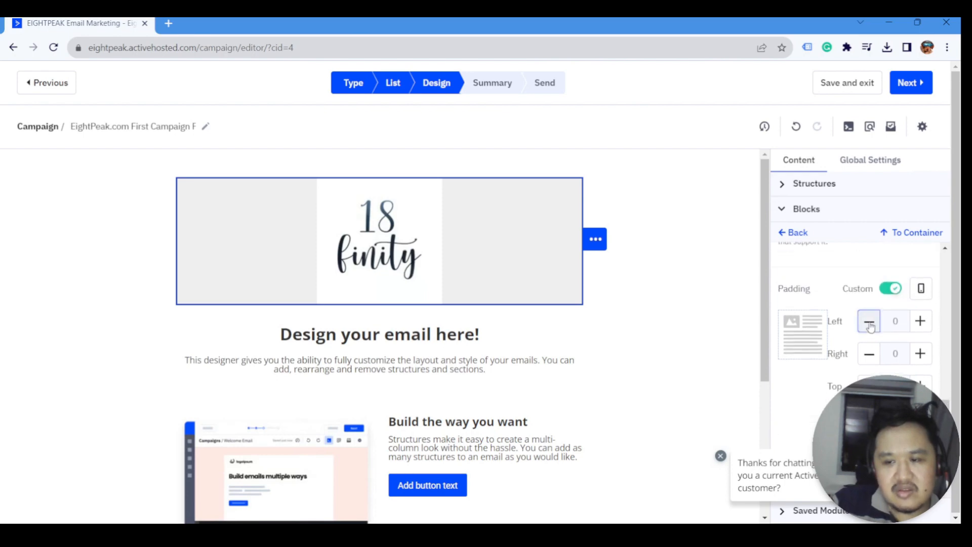
- Set the logo's padding to 35 on the left and 20 on the right, then return to Blocks
left_click(919, 322)
left_click(919, 322)
left_click(919, 326)
left_click(919, 327)
left_click(919, 327)
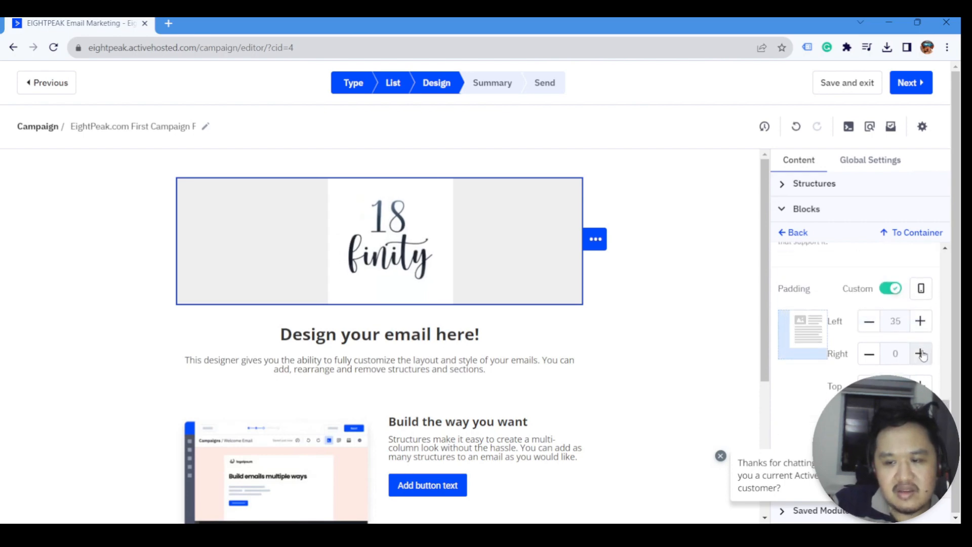
left_click(920, 354)
left_click(921, 354)
left_click(920, 354)
left_click(920, 354)
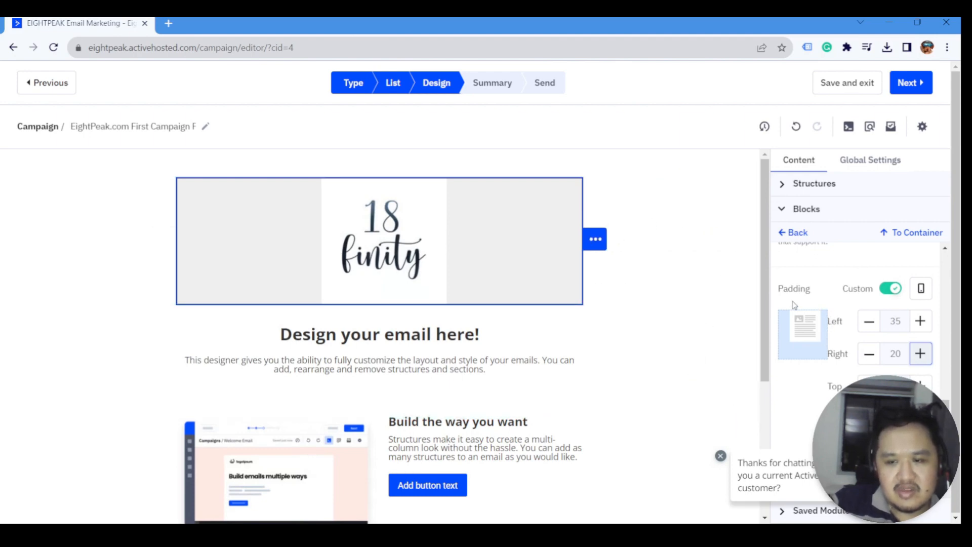
left_click_drag(767, 318, 765, 272)
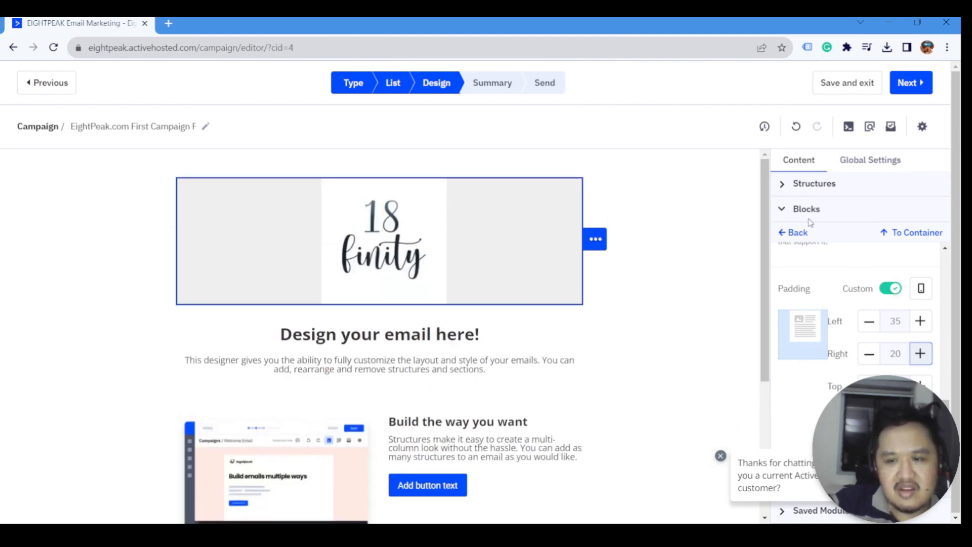
left_click(785, 217)
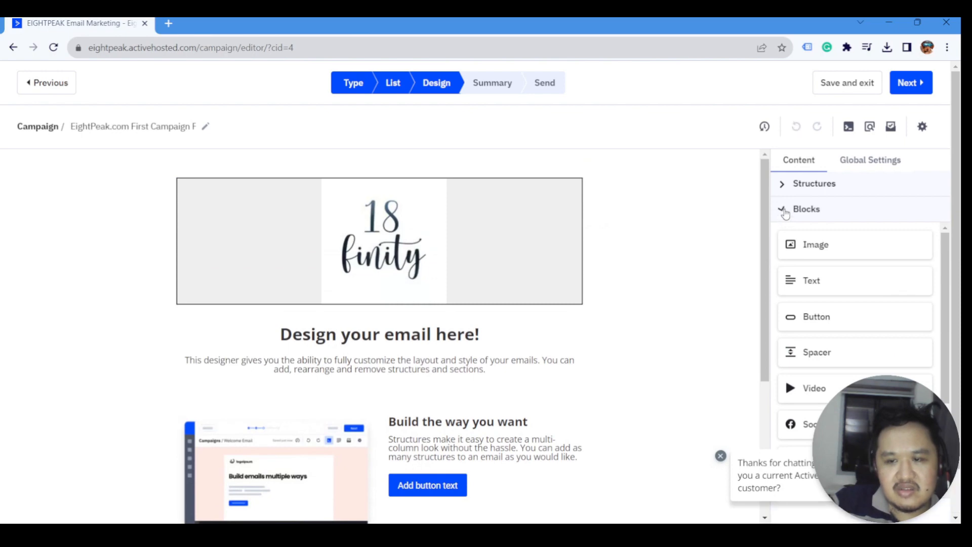
- Drag a Menu block with Item1, Item2 and Item3 just below the 18finity logo
left_click(784, 217)
left_click(785, 216)
scroll(828, 330, "down", 3)
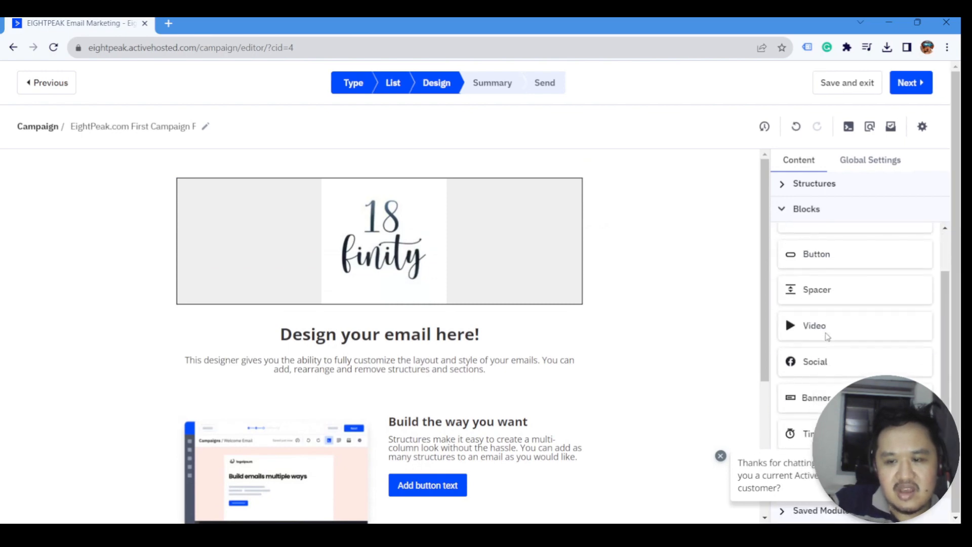
left_click_drag(818, 408, 464, 322)
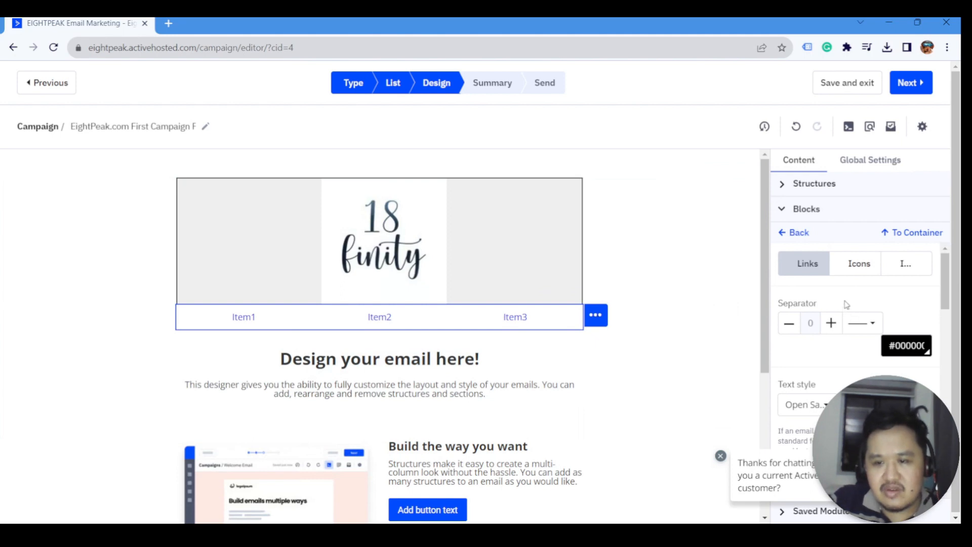
- Select the logo image and switch to its container's settings (background #efefef, border off)
left_click(377, 278)
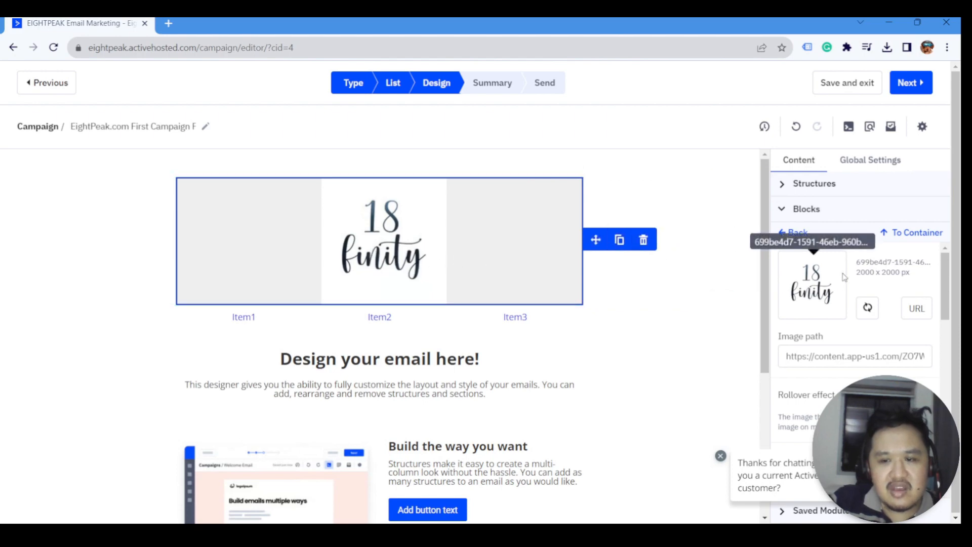
scroll(884, 330, "down", 5)
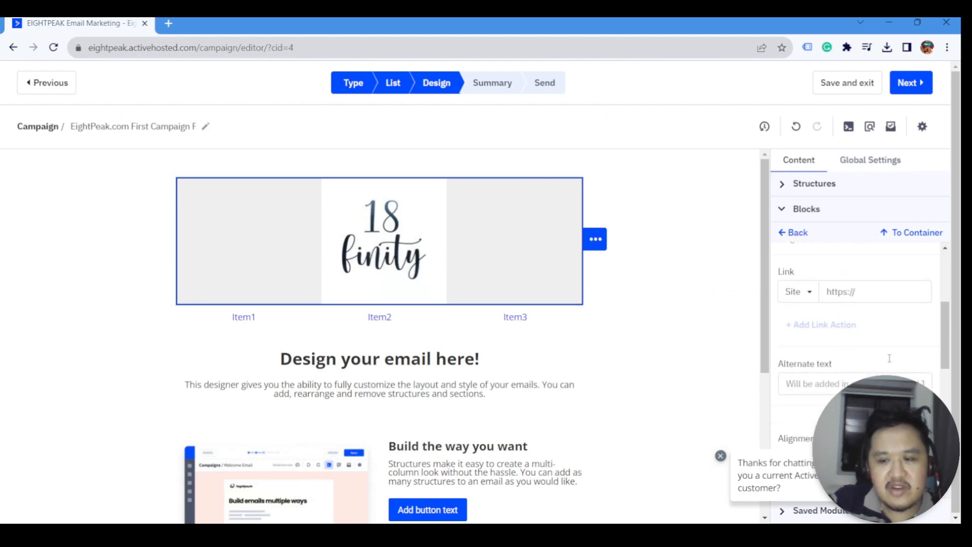
scroll(861, 329, "up", 5)
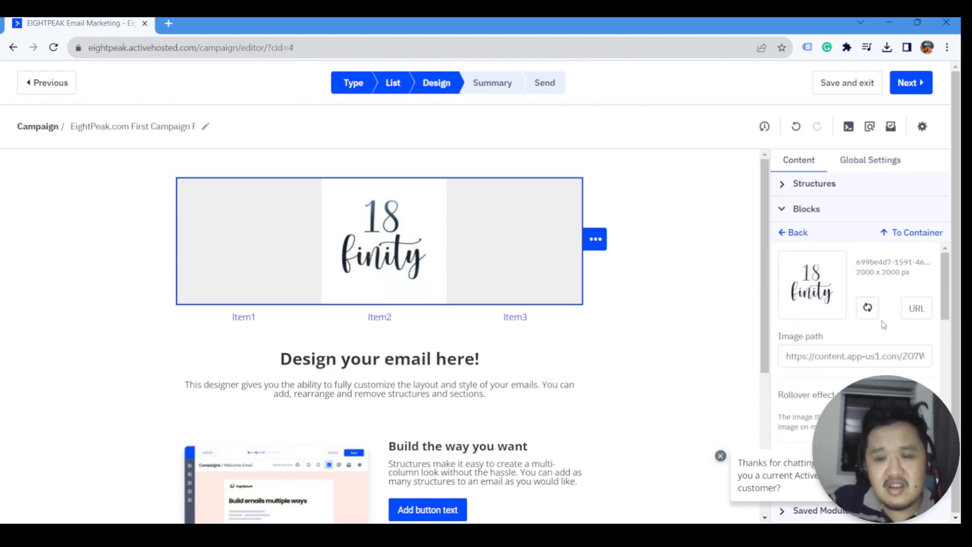
left_click(897, 236)
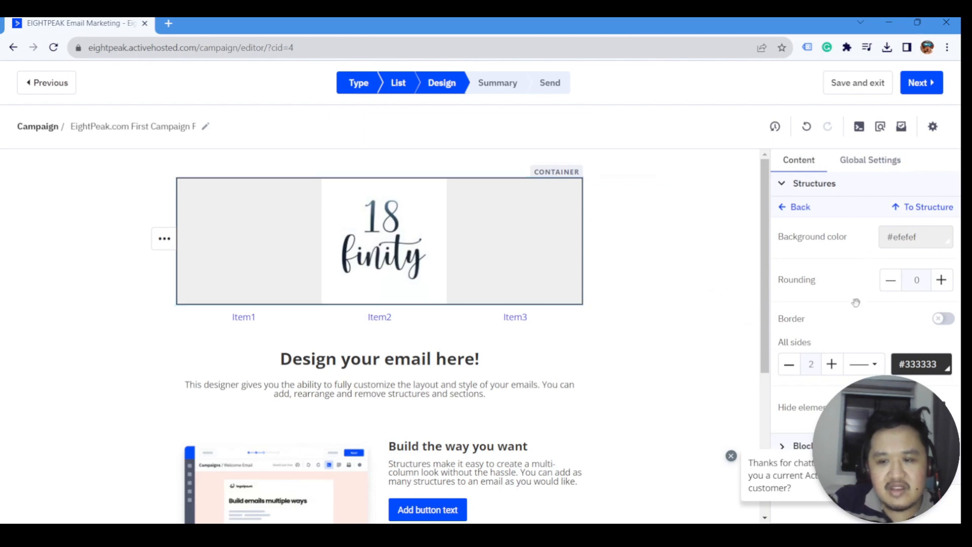
- Step from the logo up through container, structure and section settings, then open Global Settings
left_click(909, 209)
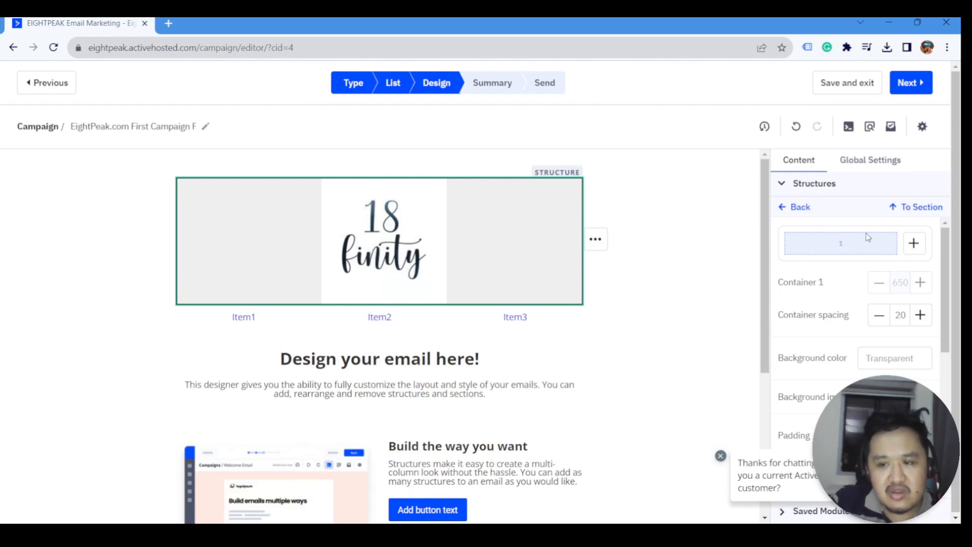
left_click(906, 207)
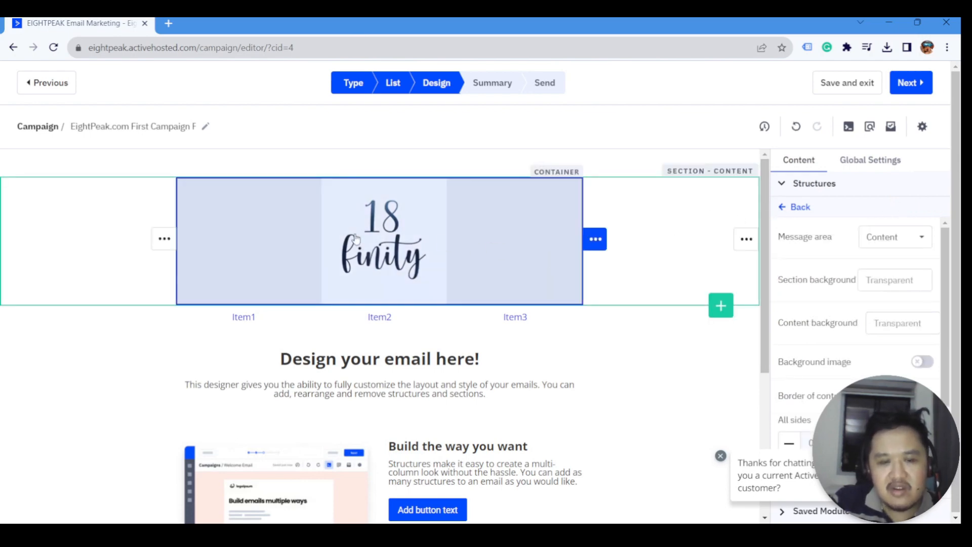
left_click(383, 236)
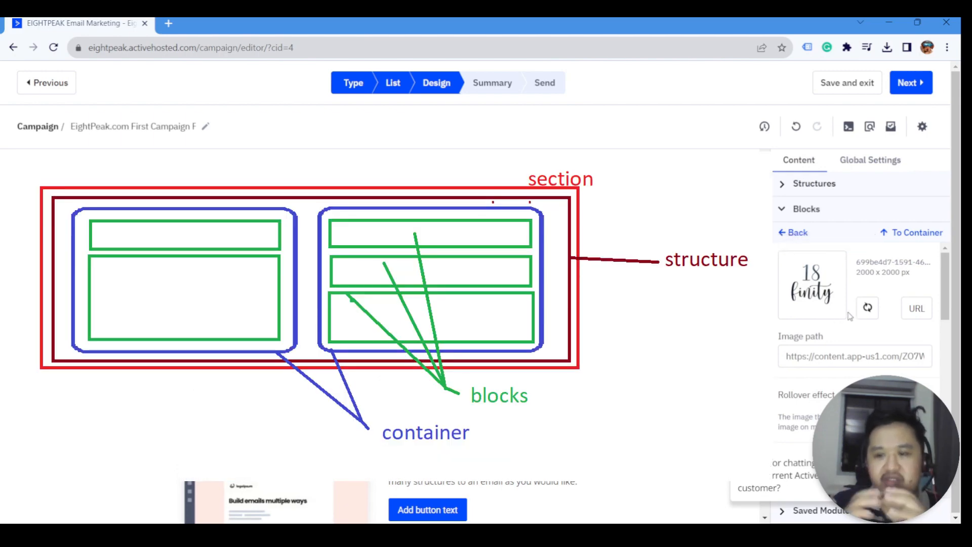
left_click(913, 233)
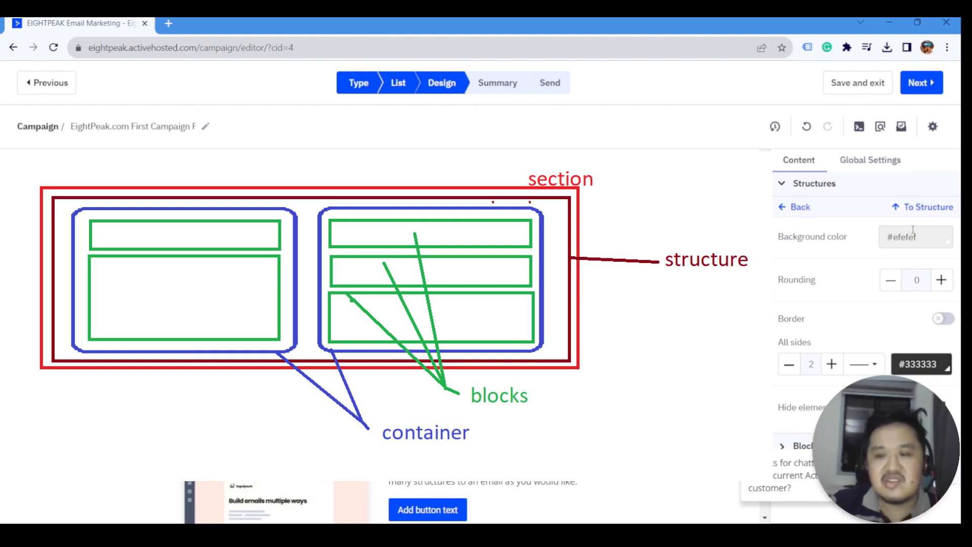
left_click(907, 212)
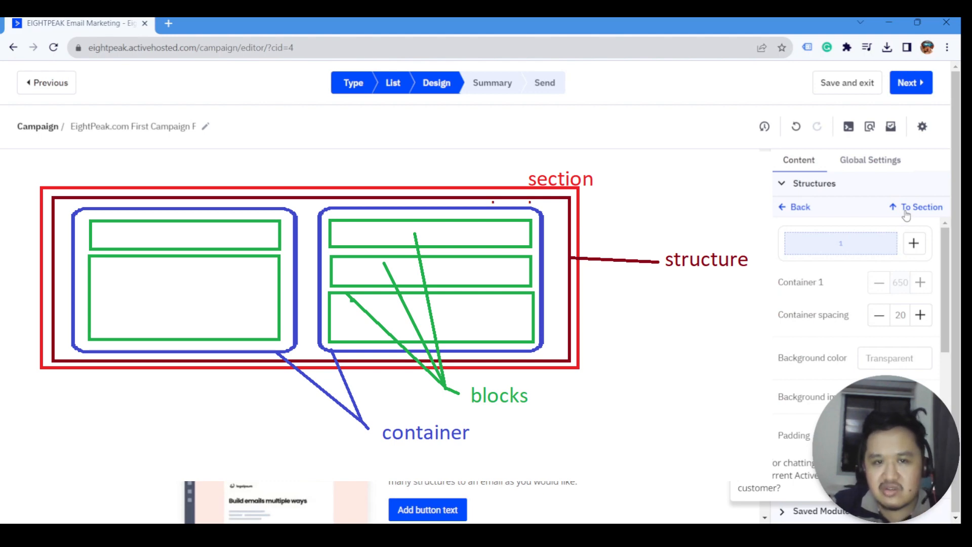
left_click(907, 214)
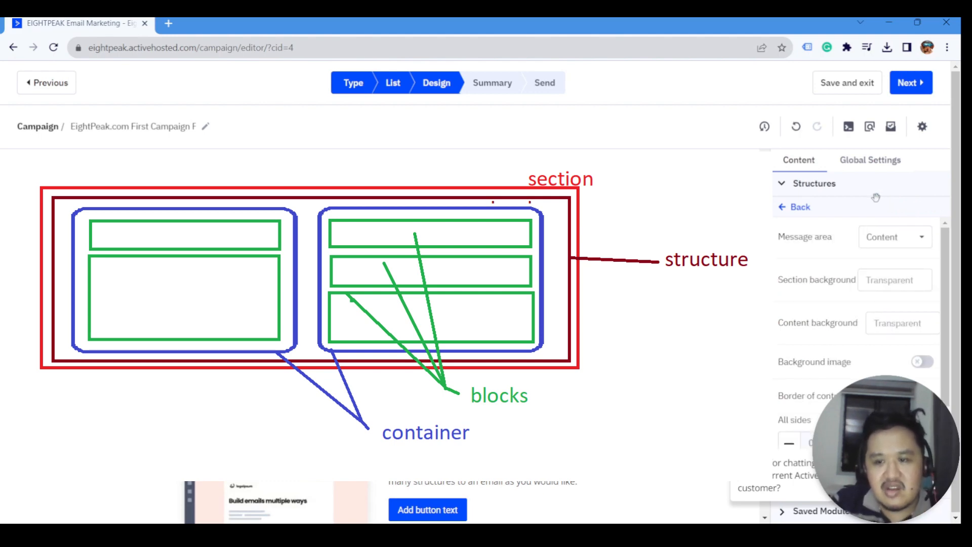
left_click(875, 169)
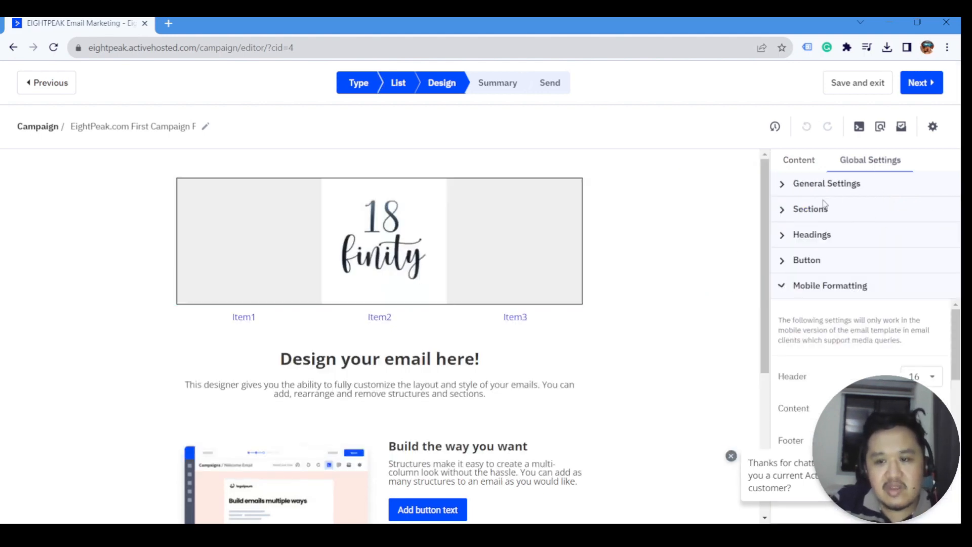
- Try the menu's Icons and Icons-and-links displays, with icons placed left of the labels
left_click(785, 211)
left_click(791, 260)
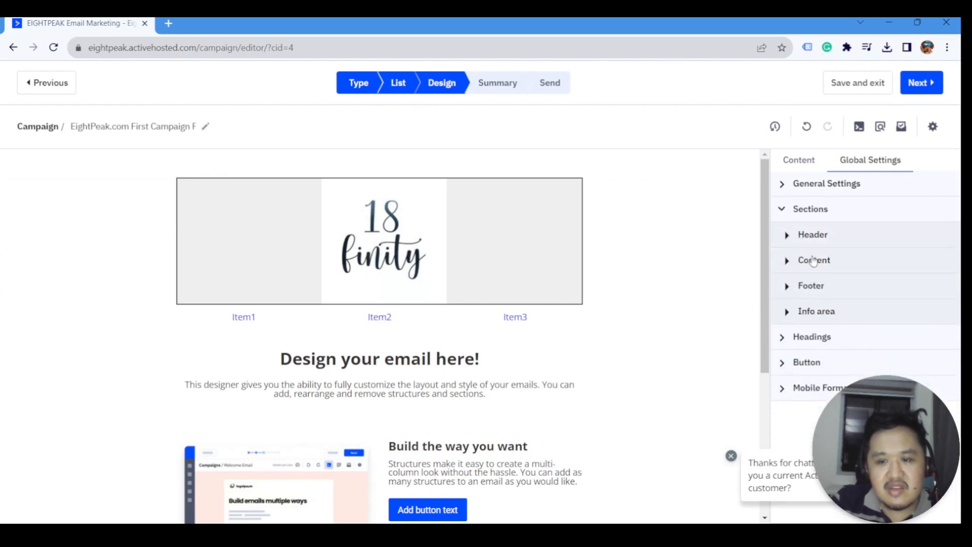
left_click(808, 166)
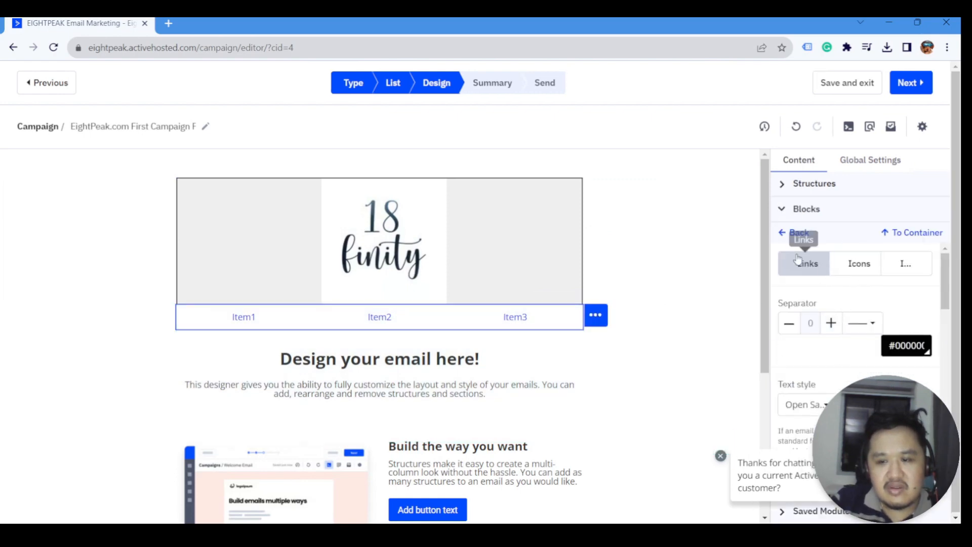
left_click(855, 267)
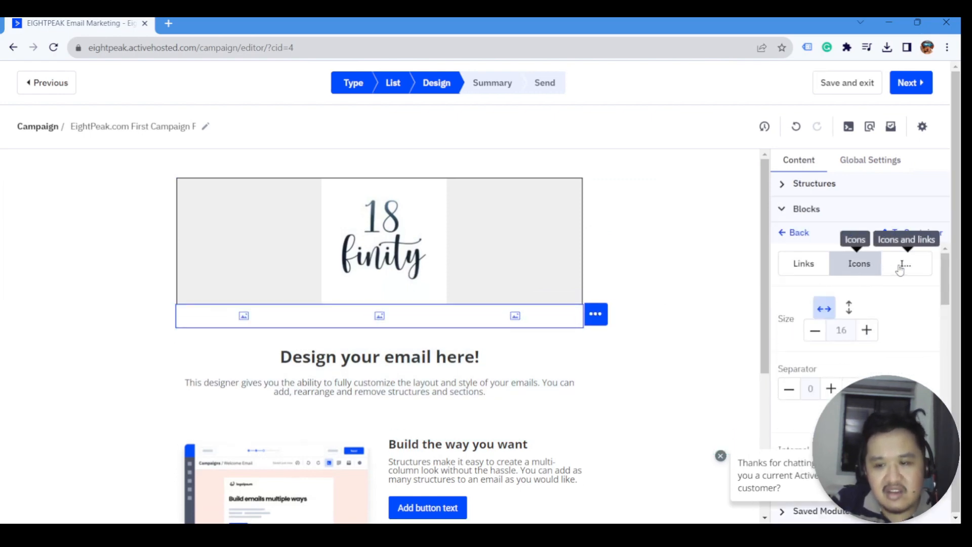
left_click(901, 270)
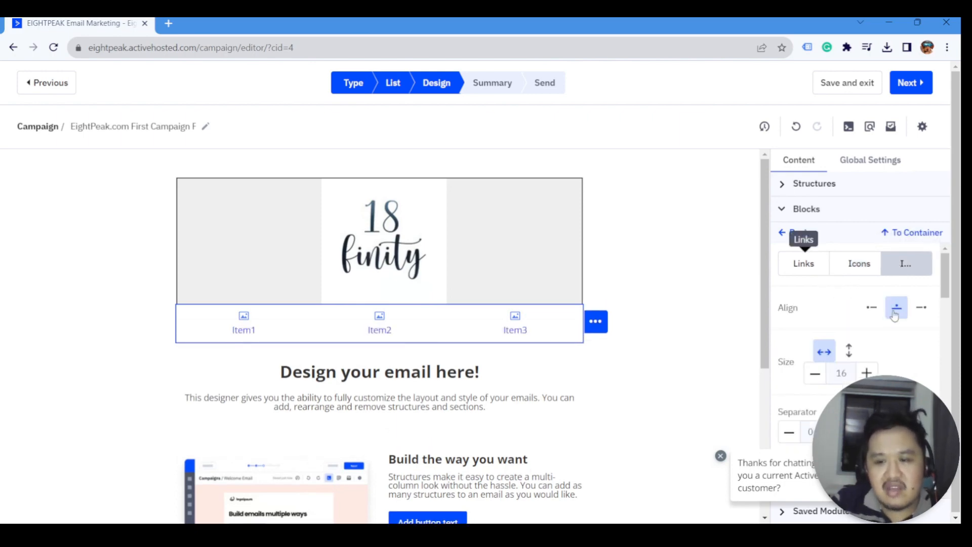
left_click(879, 307)
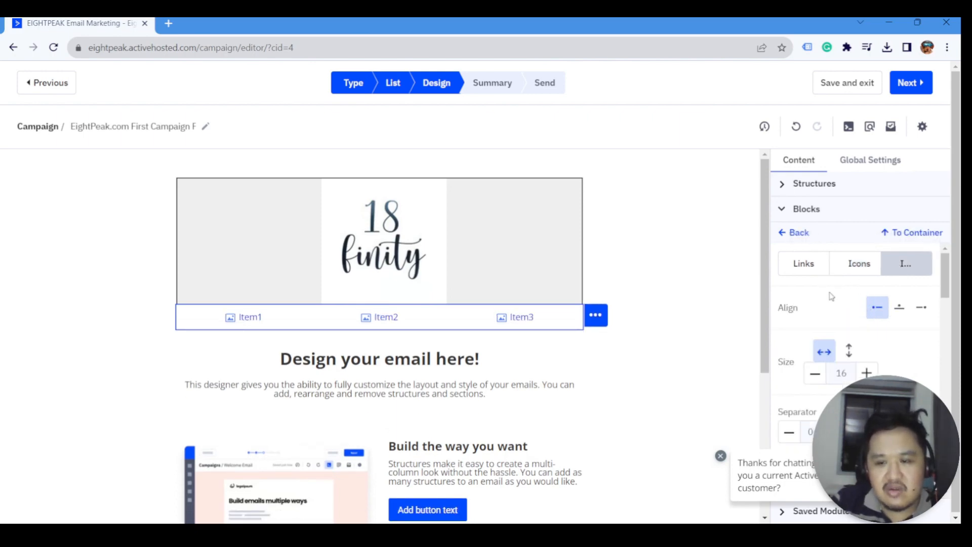
- Switch the menu back to text-only Links and start editing the Item1 label
left_click(808, 268)
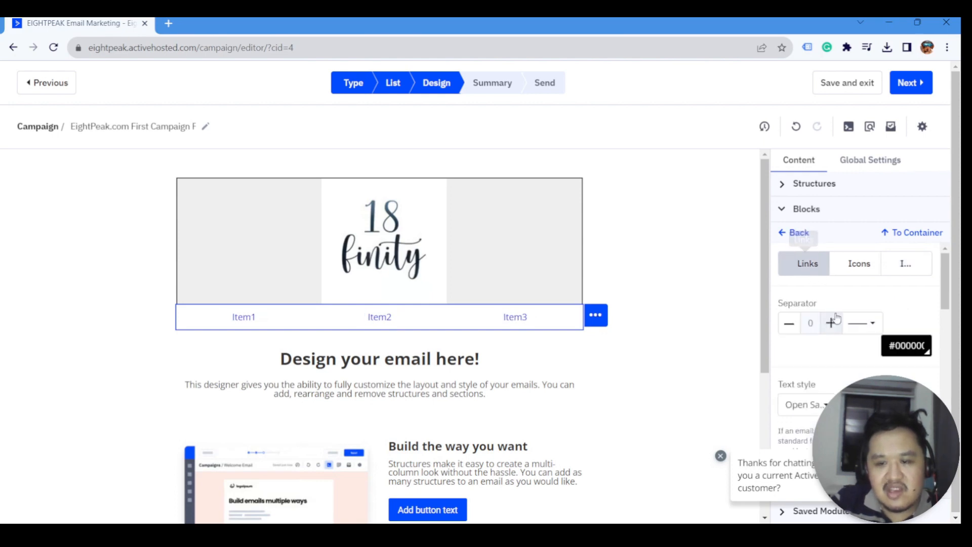
scroll(837, 318, "down", 2)
scroll(818, 343, "down", 3)
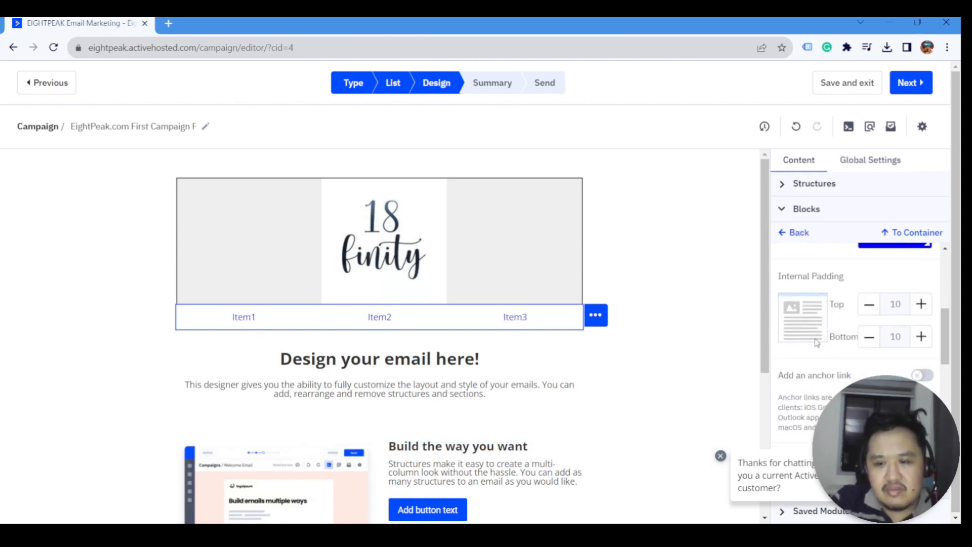
scroll(816, 342, "down", 4)
scroll(817, 343, "up", 1)
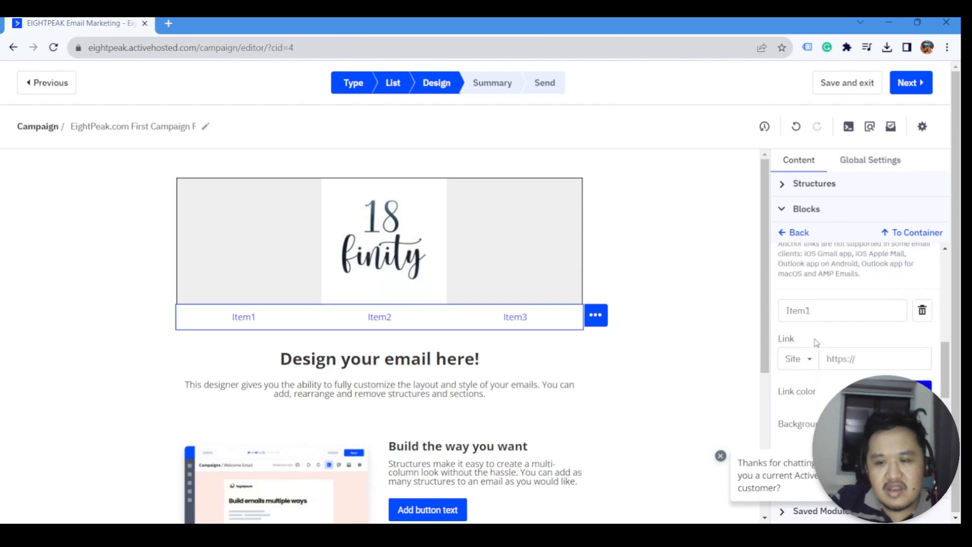
left_click(824, 337)
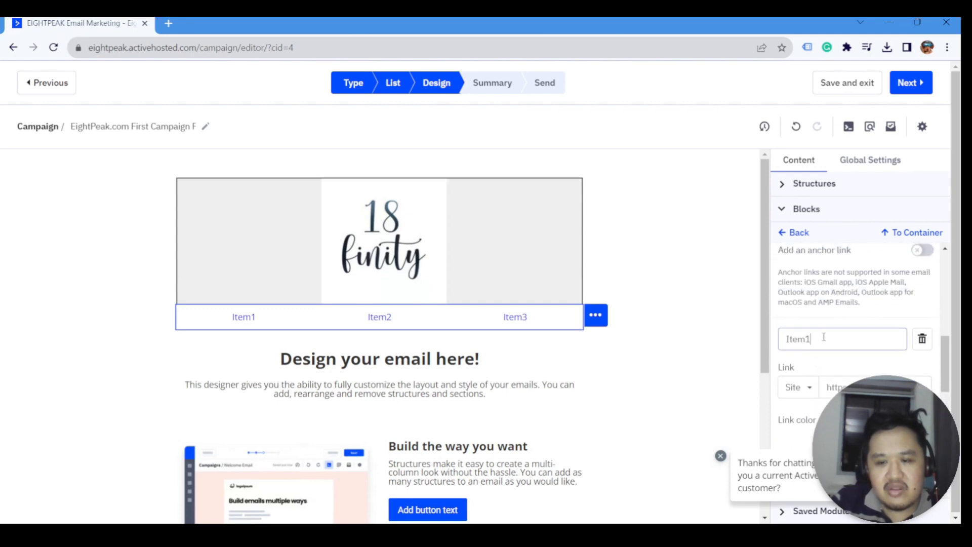
double_click(824, 337)
type("HOME")
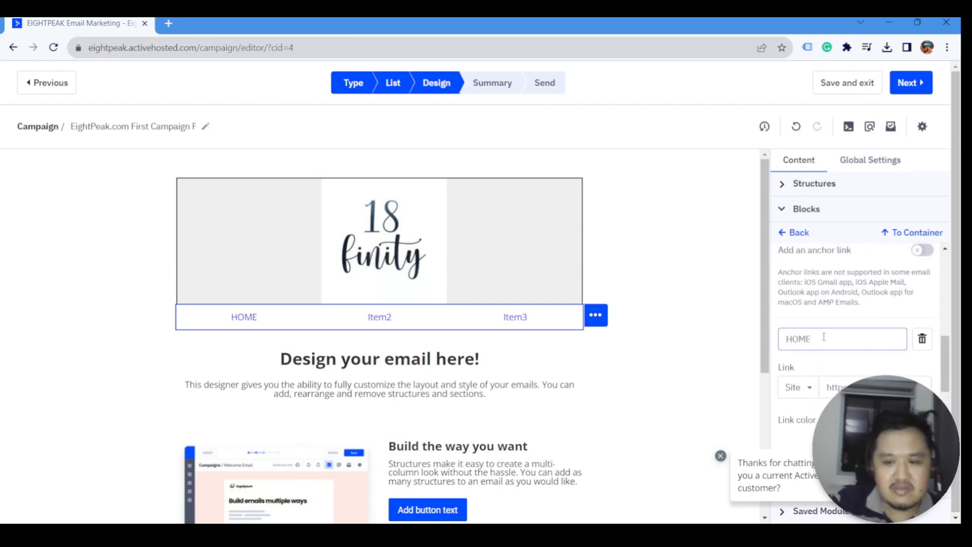
left_click(843, 387)
key("ctrl+a")
type("ht")
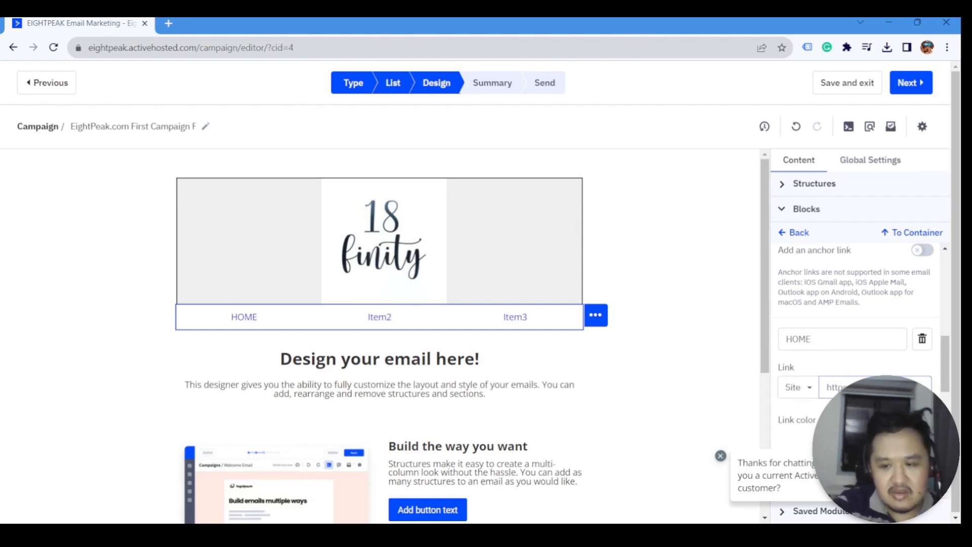
key("ctrl+a")
scroll(860, 332, "down", 2)
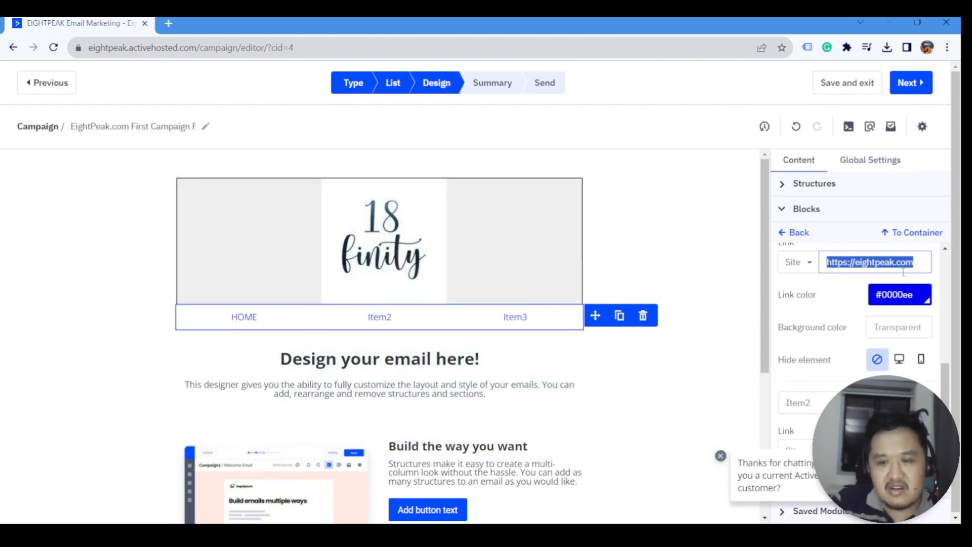
left_click(871, 160)
- Set the global Content section link colour to dark blue #0b5394
left_click(814, 261)
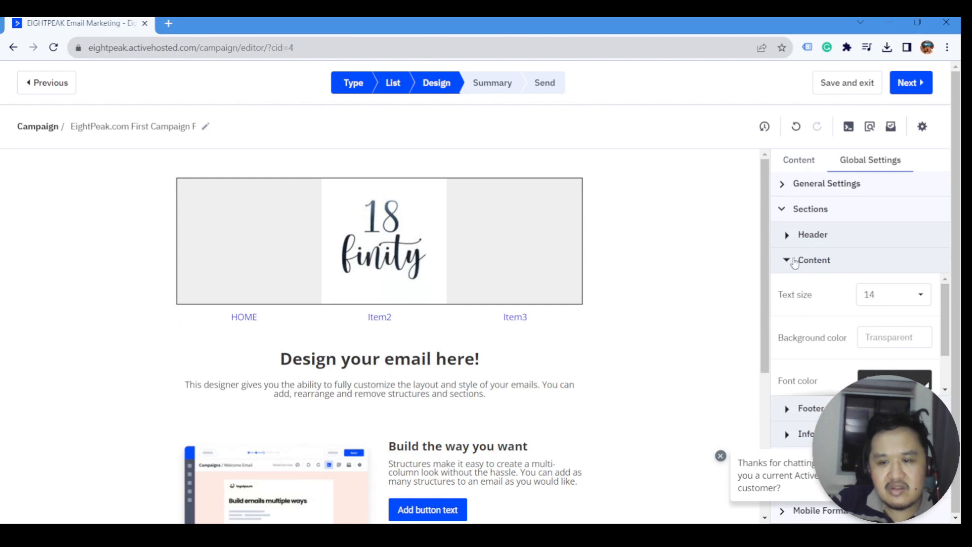
left_click(814, 264)
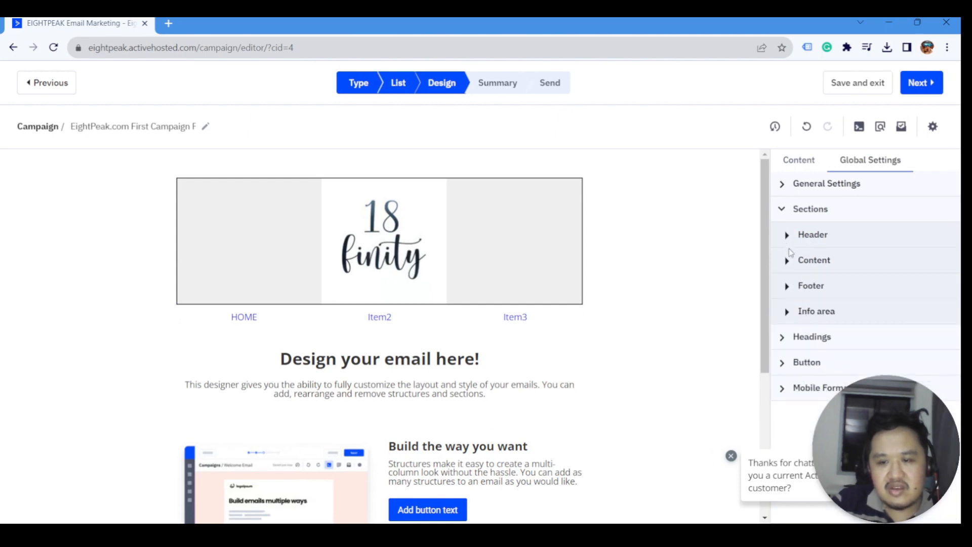
left_click(788, 261)
scroll(856, 296, "down", 1)
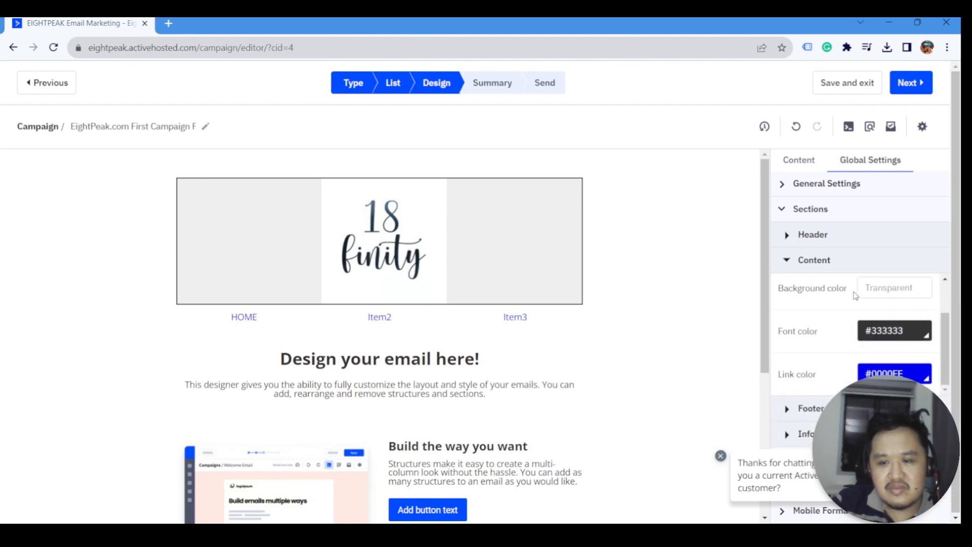
left_click(894, 371)
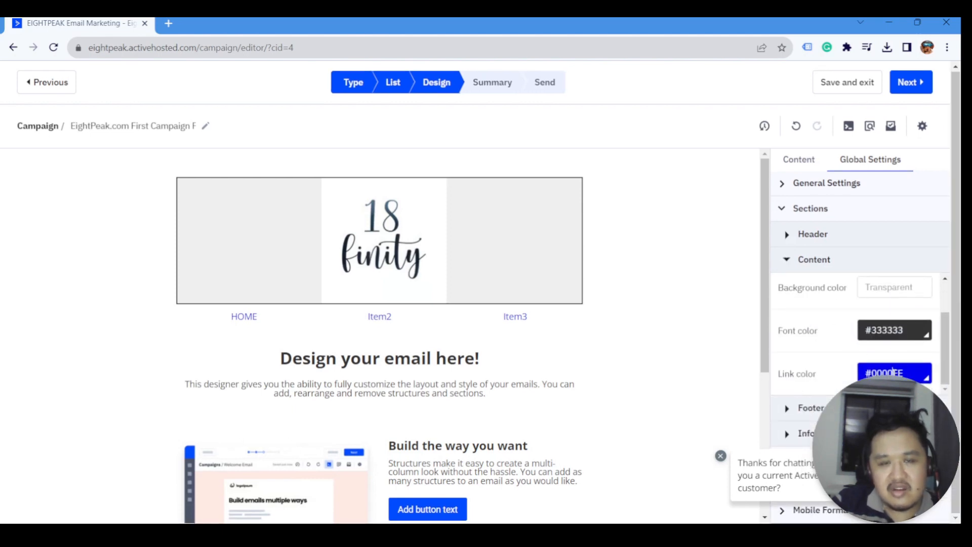
left_click(910, 321)
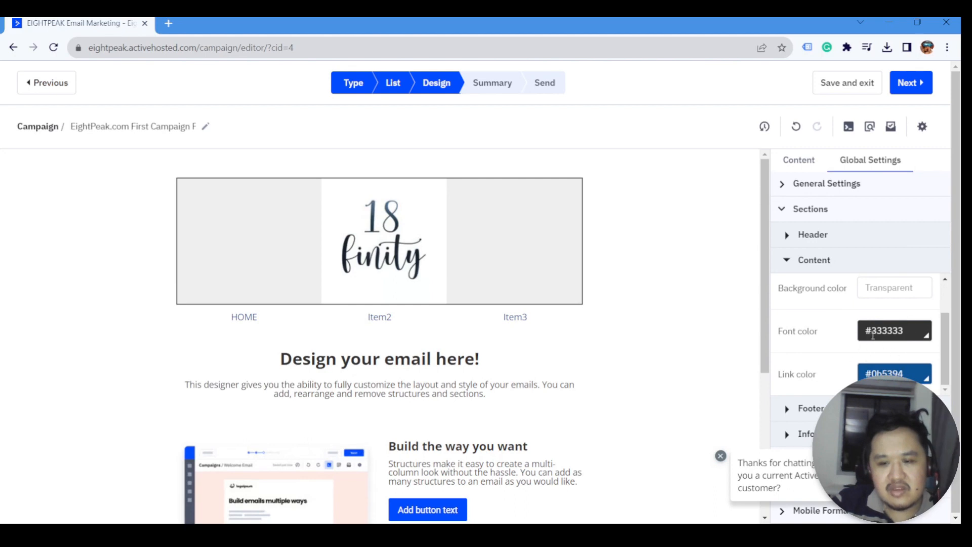
scroll(819, 340, "up", 1)
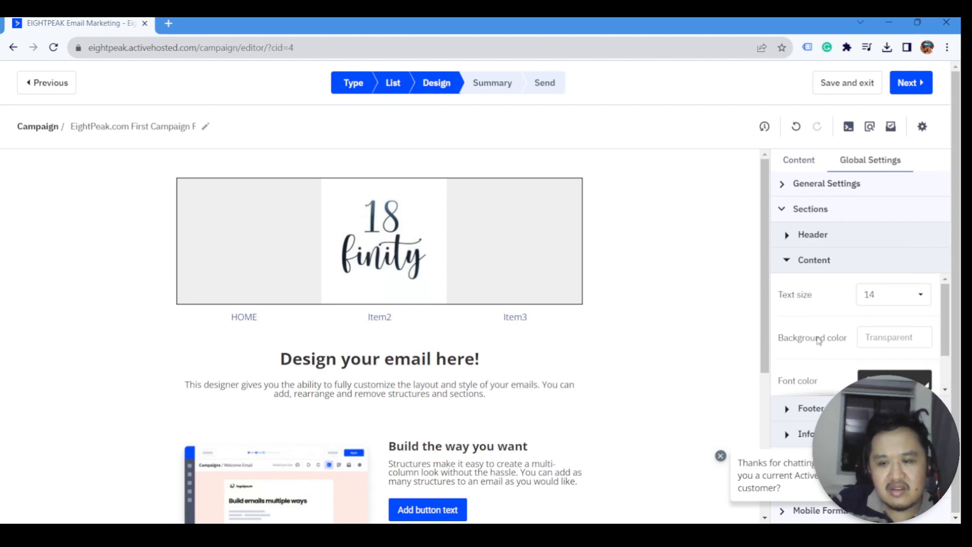
left_click(793, 255)
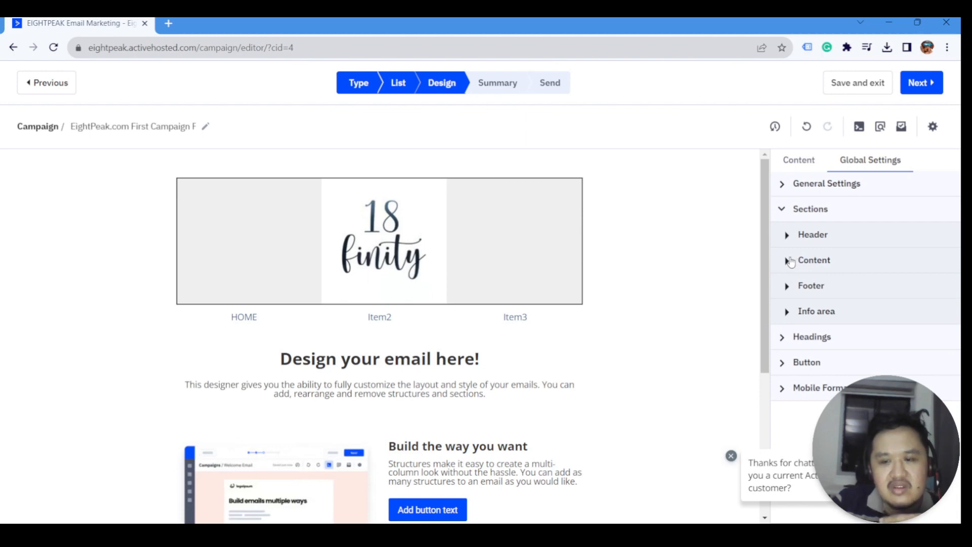
- Return to the Content panel and select the menu row on the canvas
scroll(478, 343, "down", 5)
scroll(478, 343, "up", 4)
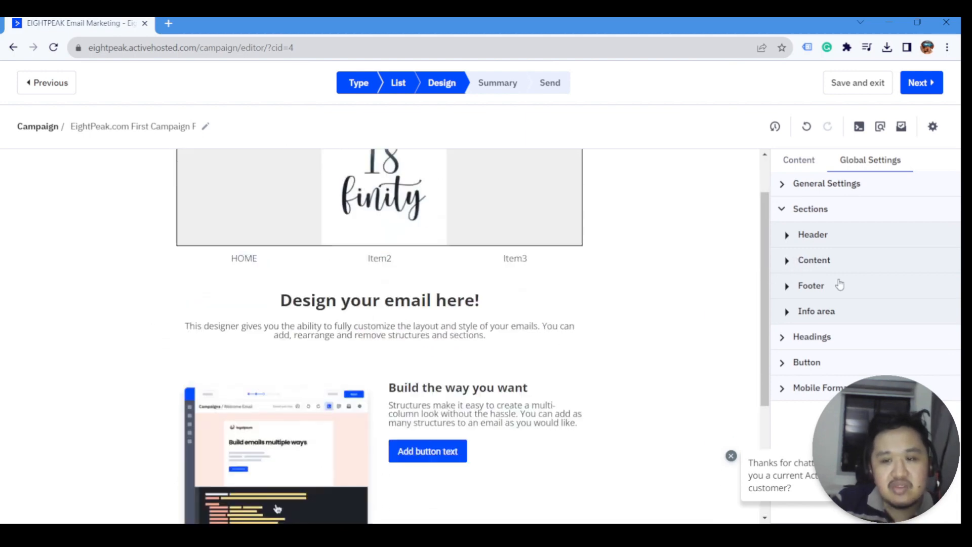
left_click(799, 160)
left_click(807, 209)
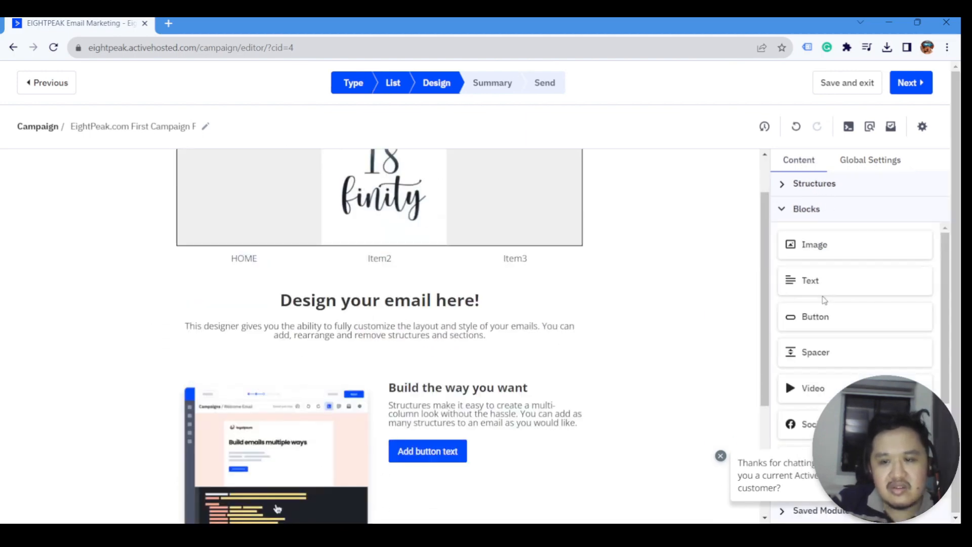
scroll(825, 302, "down", 1)
left_click(320, 267)
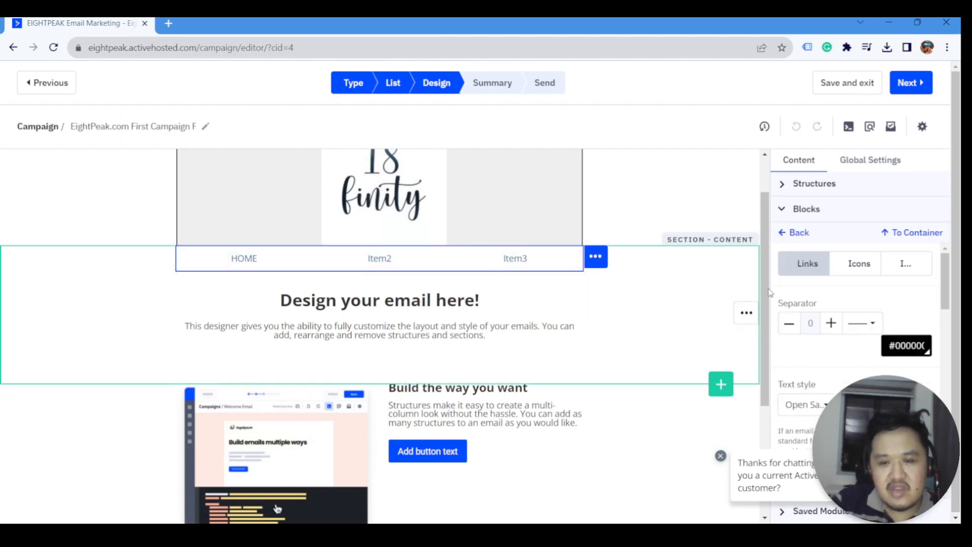
- Try red #cc0000 for the menu links, undo it, and reselect the menu row
scroll(857, 330, "down", 3)
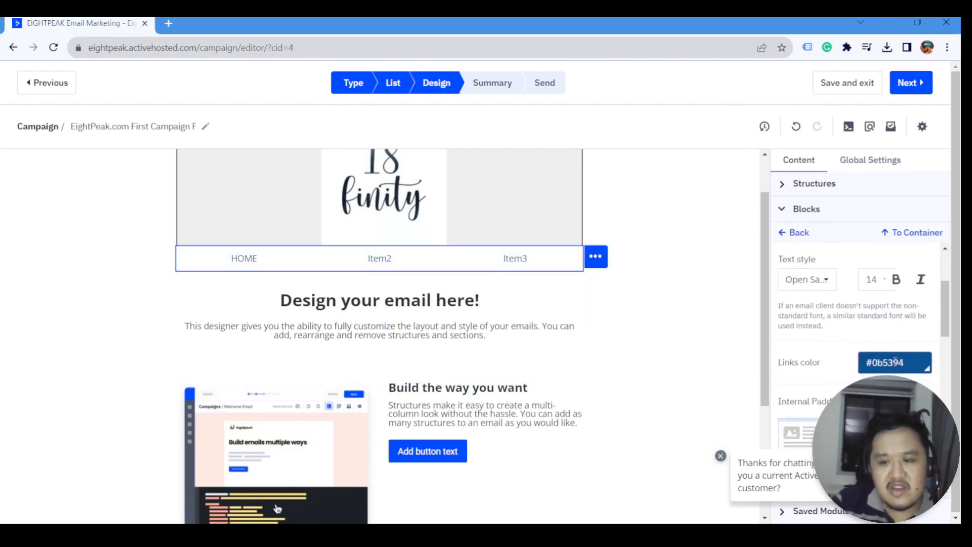
left_click(894, 363)
left_click(856, 298)
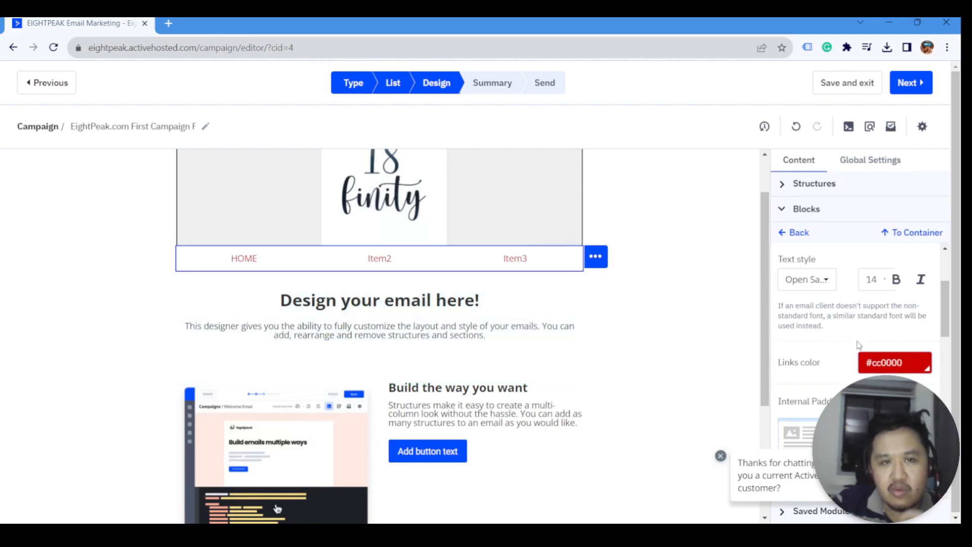
key("ctrl+z")
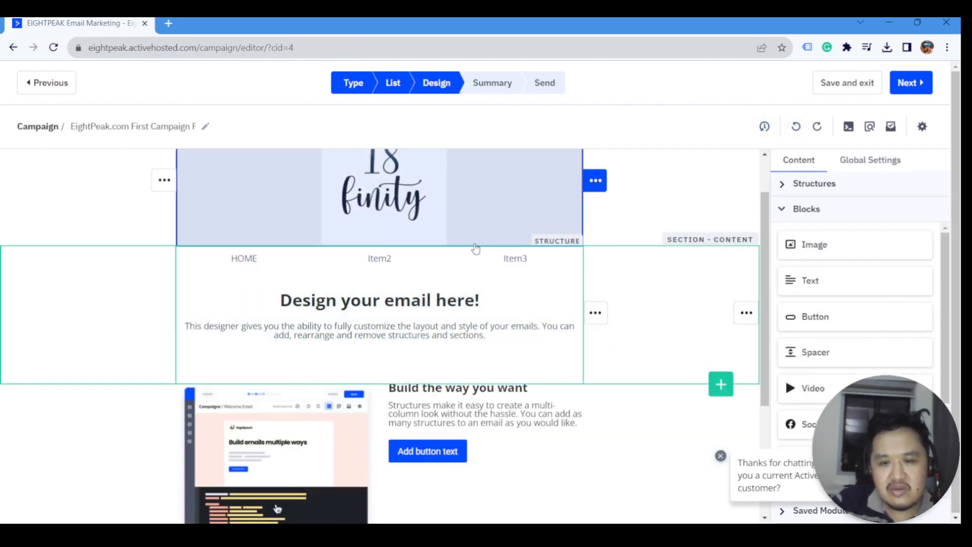
left_click(473, 259)
- Rename the second menu item from Item2 to SHOP
scroll(857, 349, "down", 5)
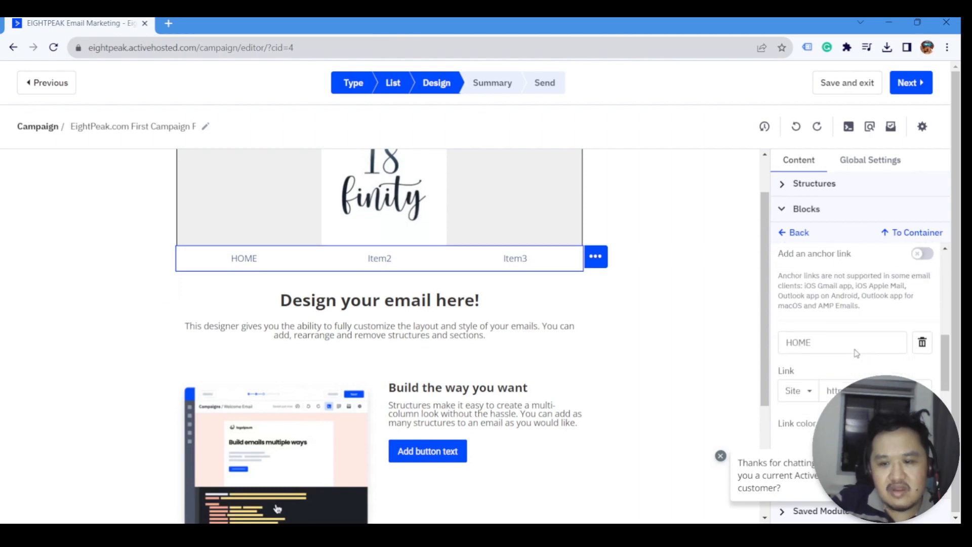
scroll(856, 353, "down", 3)
double_click(839, 335)
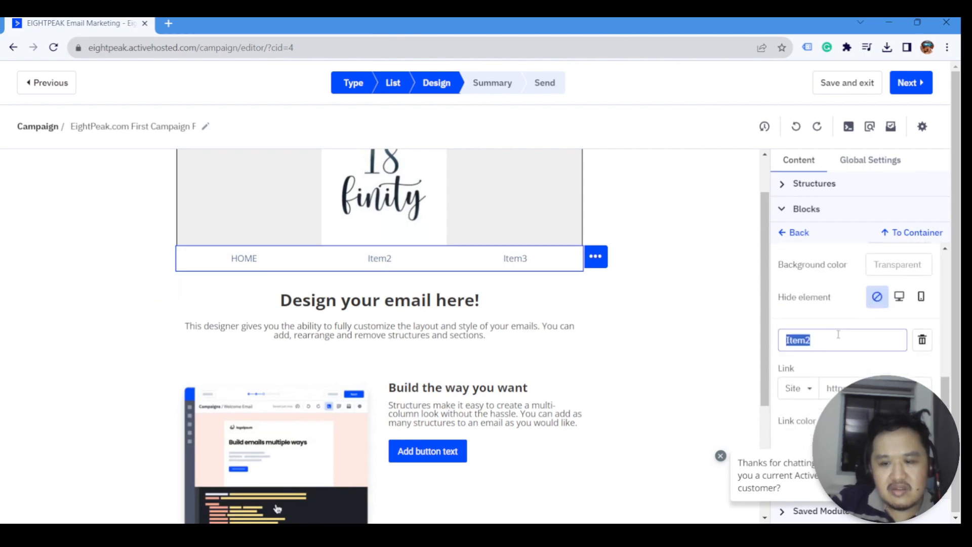
type("SHOP")
key("Tab")
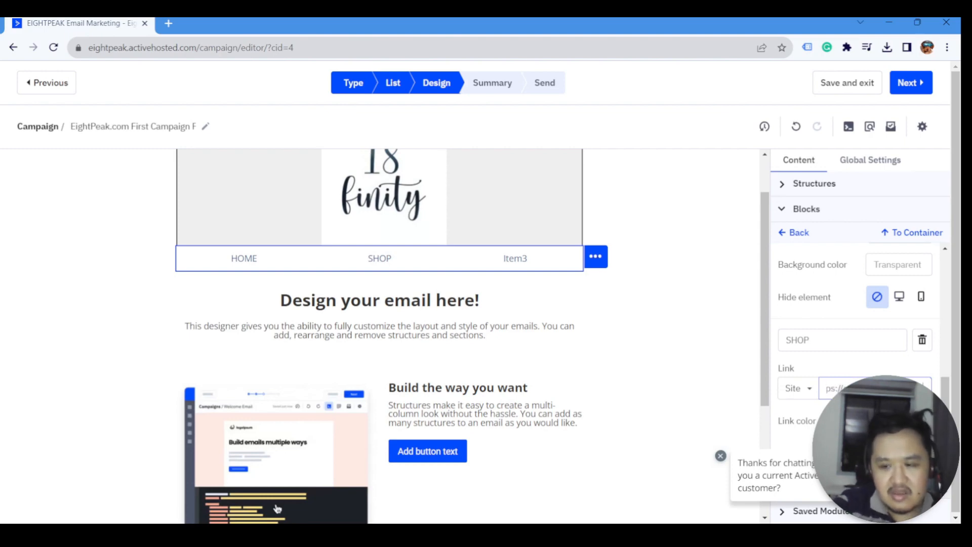
- Replace the Item3 label with SIGN UP and check its link field
scroll(875, 388, "down", 3)
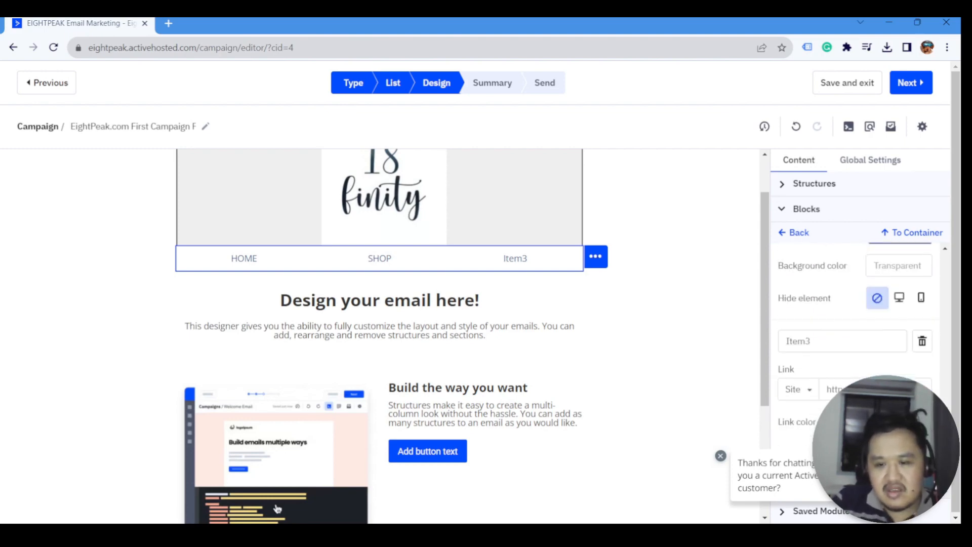
left_click(875, 389)
double_click(833, 340)
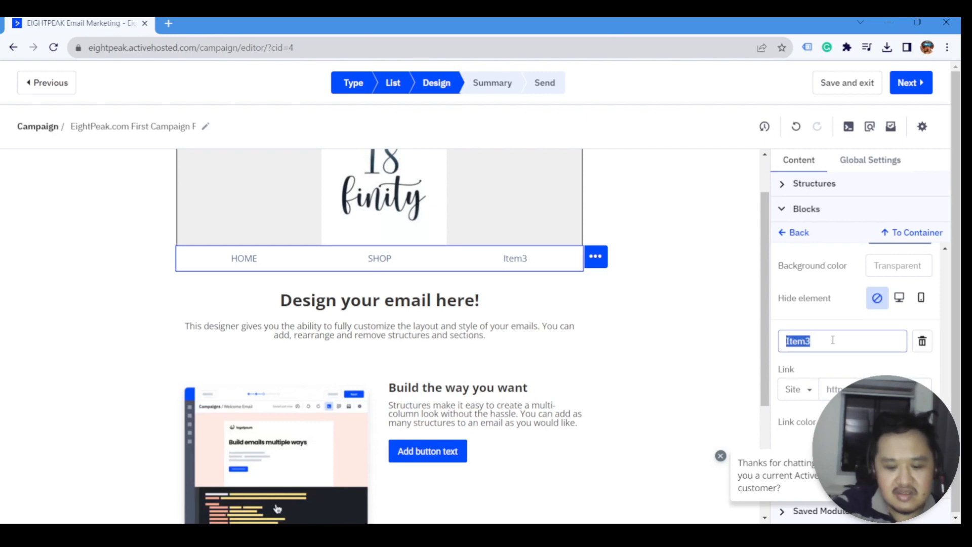
type("Create")
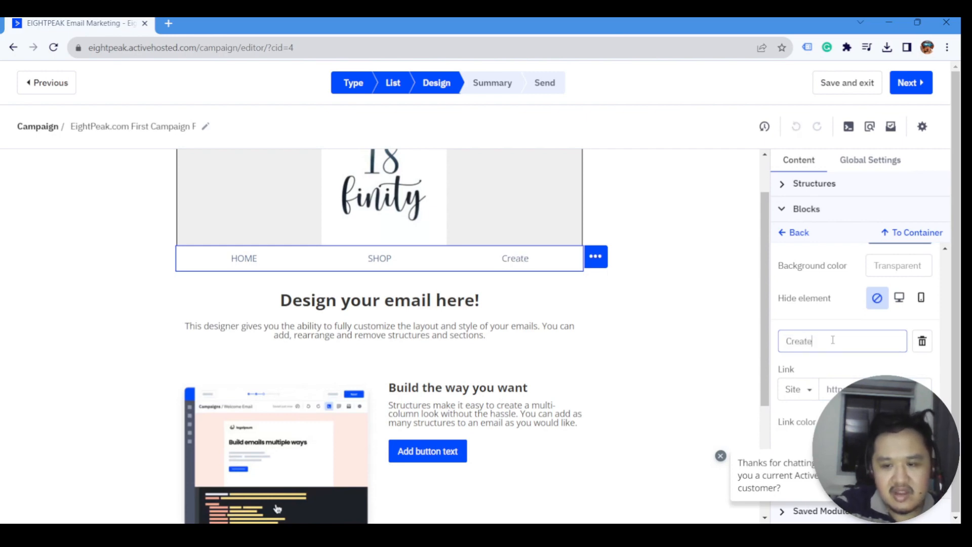
key("ctrl+a")
type("Sign")
key("ctrl+a")
type("SIGN P")
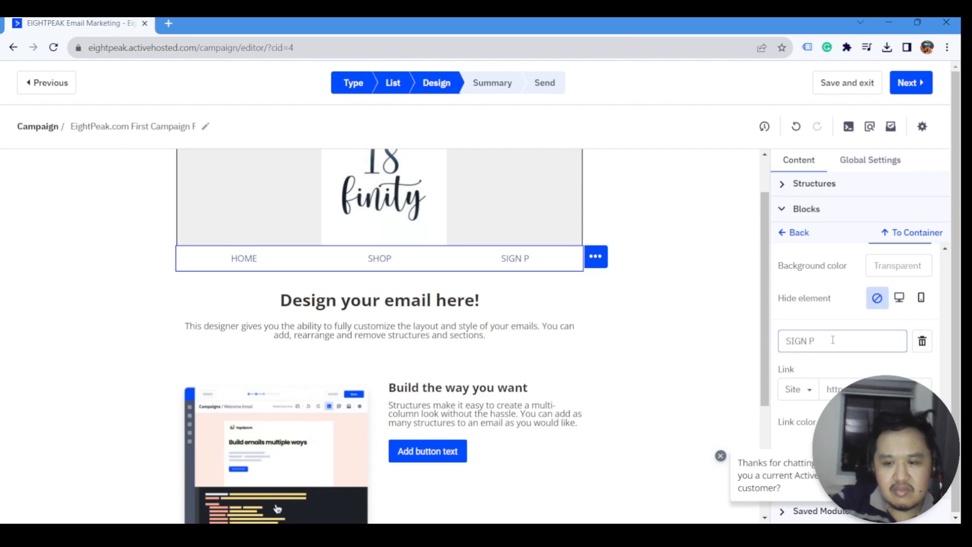
key("BackSpace")
type("UP")
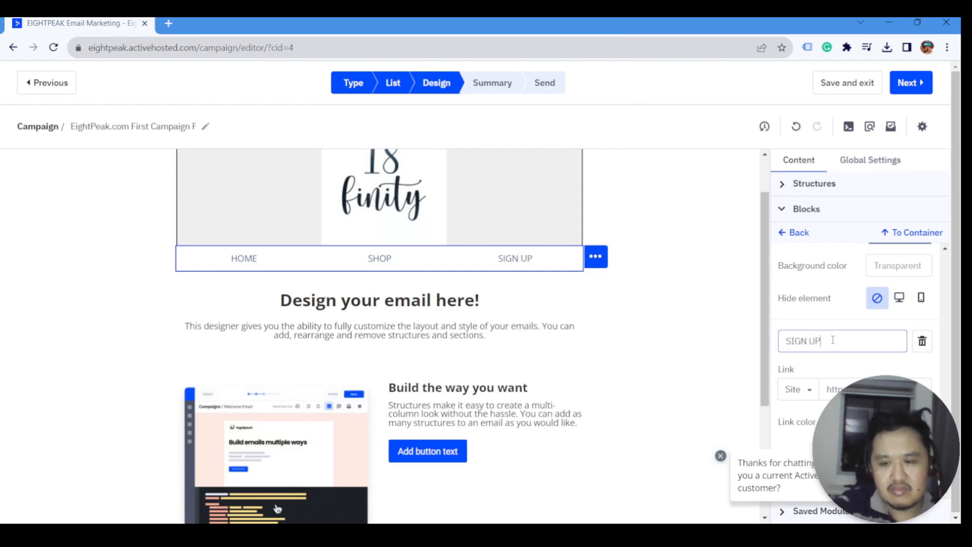
key("Tab")
key("Tab")
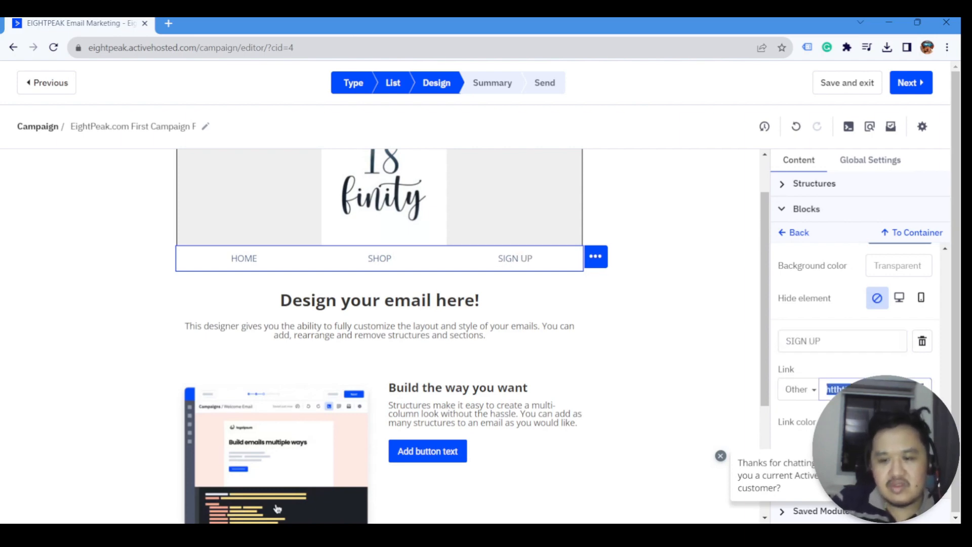
left_click(840, 385)
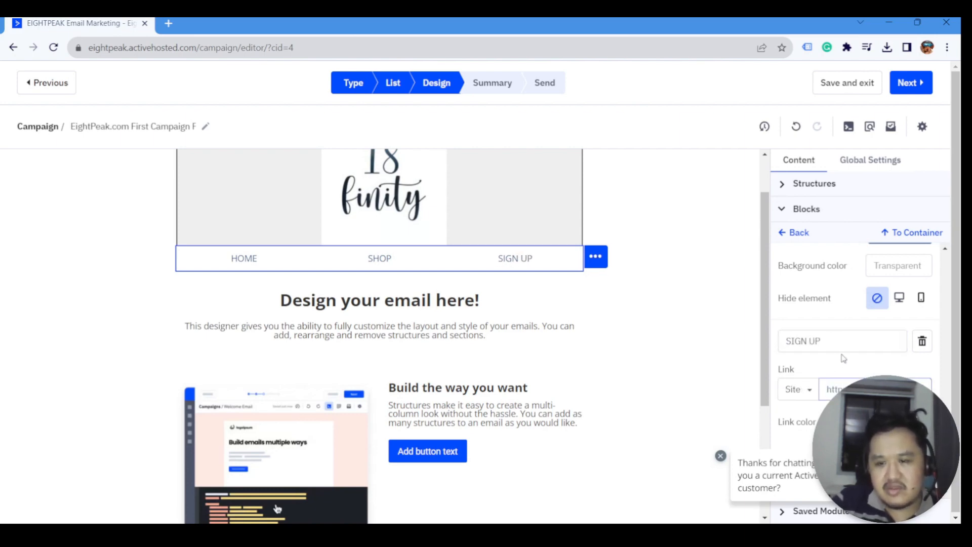
scroll(844, 359, "up", 5)
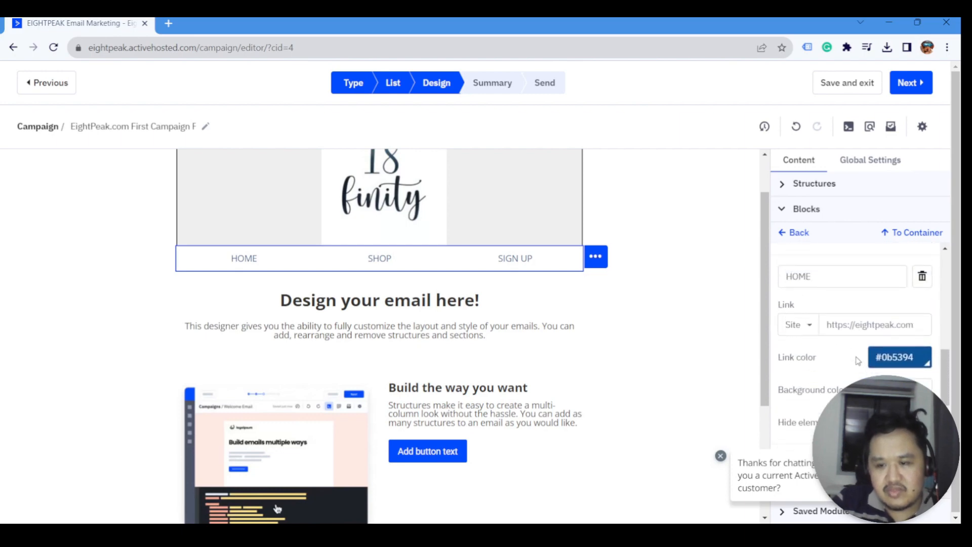
scroll(858, 361, "up", 6)
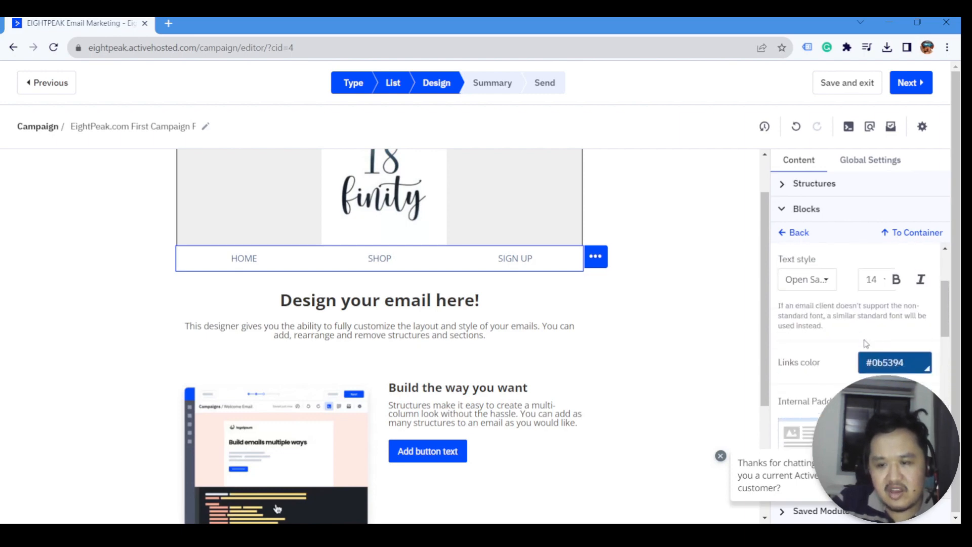
scroll(866, 343, "up", 3)
scroll(867, 349, "down", 3)
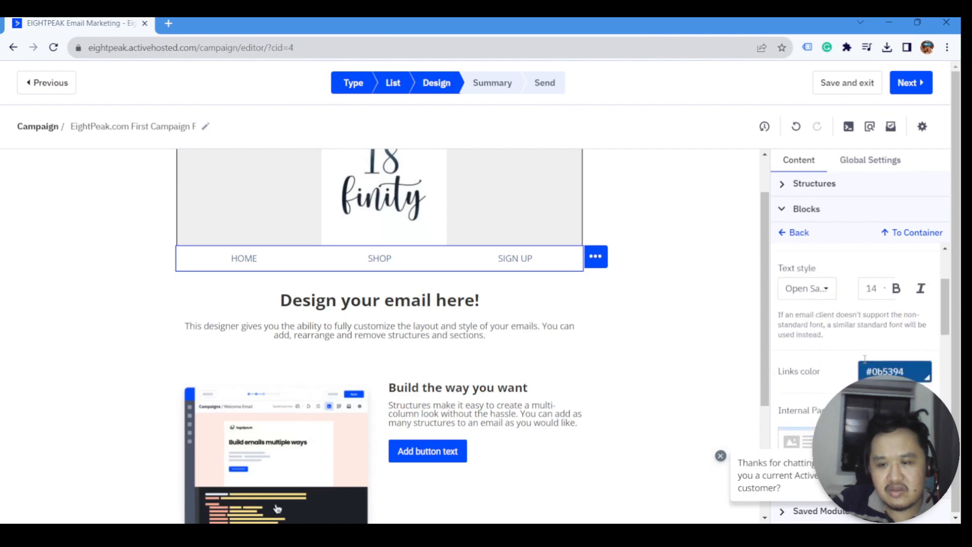
scroll(865, 358, "down", 6)
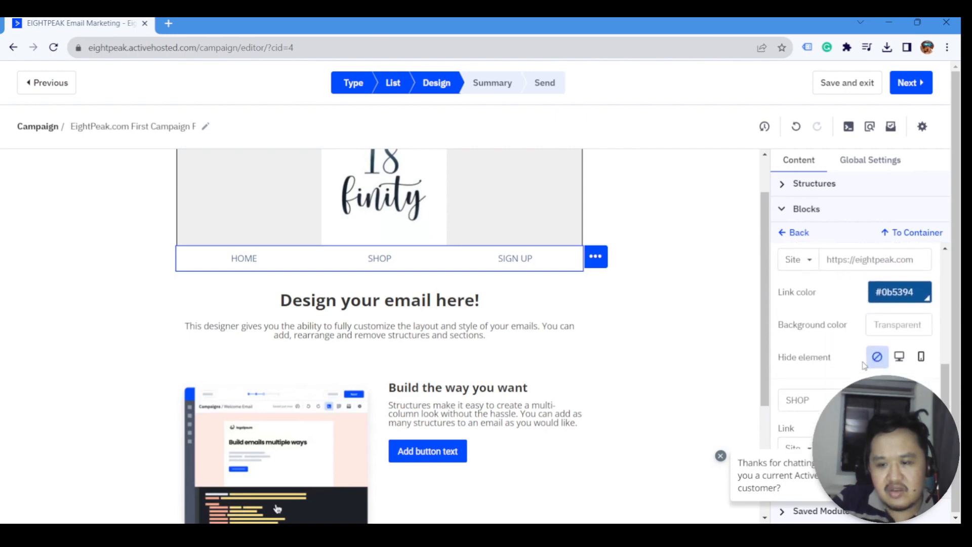
scroll(864, 365, "down", 6)
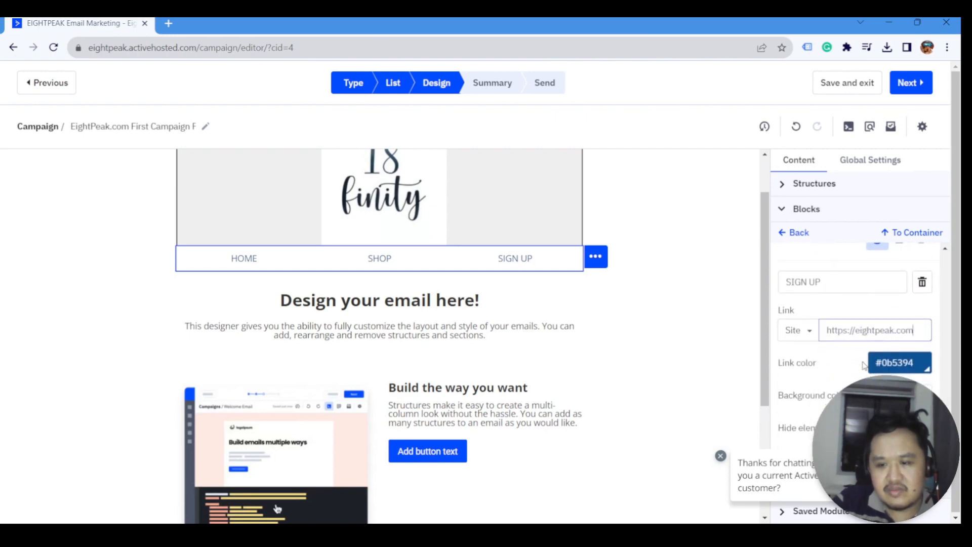
scroll(810, 386, "up", 6)
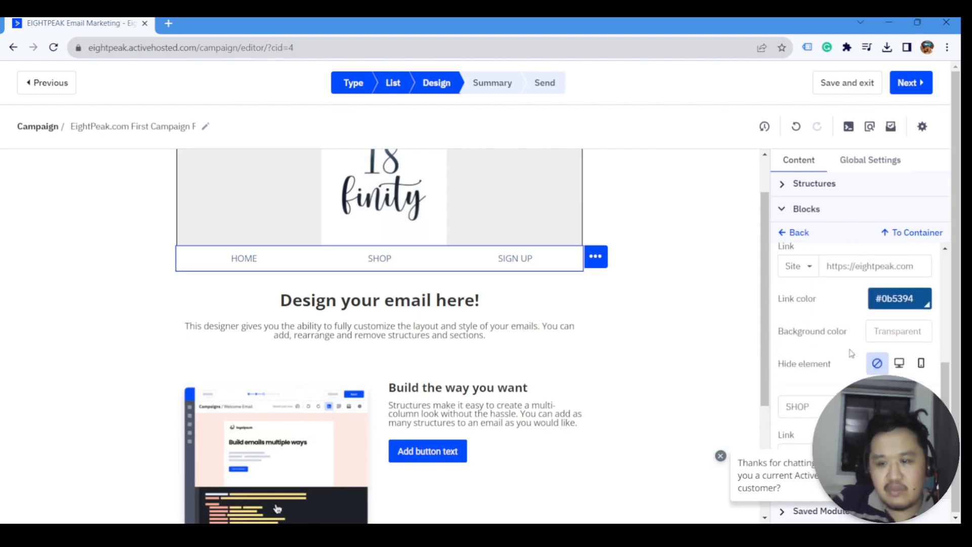
scroll(842, 363, "up", 1)
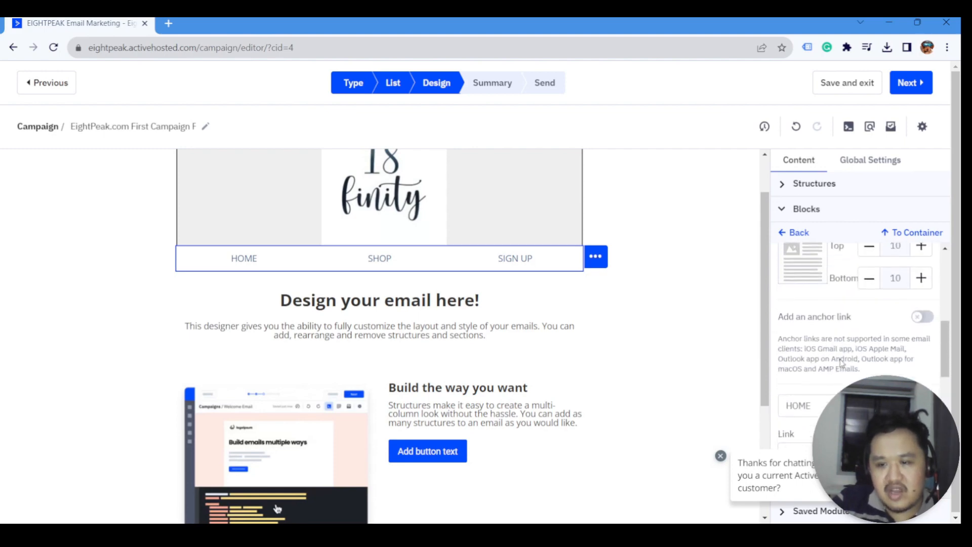
scroll(842, 359, "down", 6)
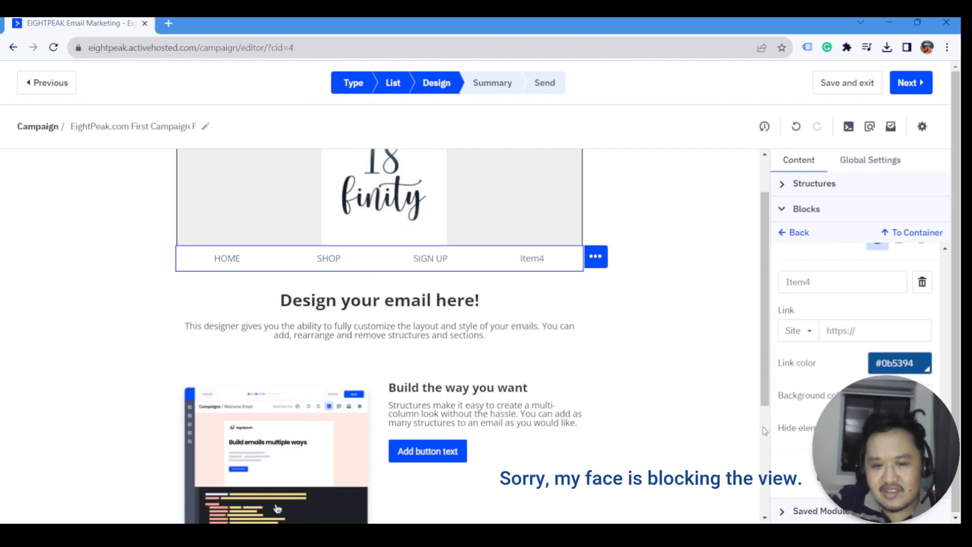
- Rename Item4 to SPECIALS and adjust its link setting
scroll(856, 456, "down", 1)
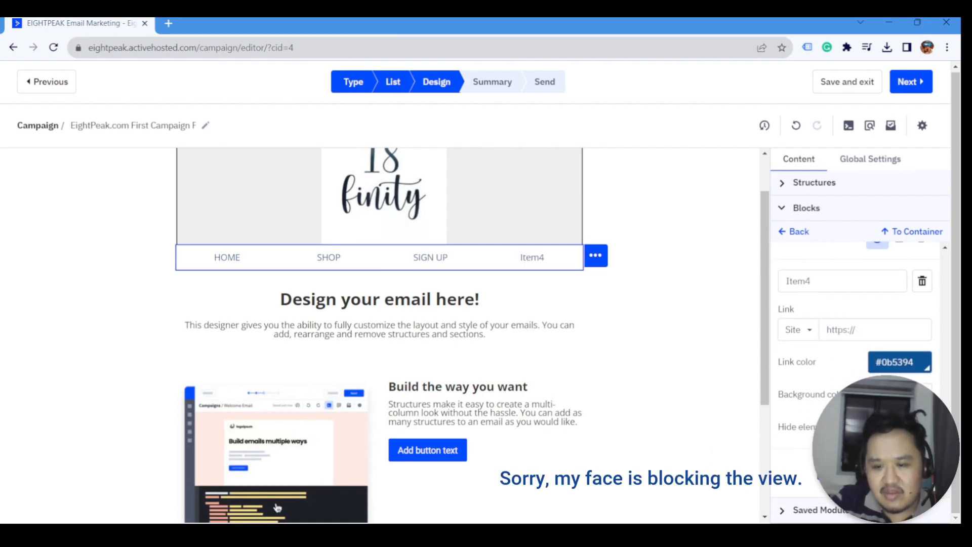
double_click(823, 273)
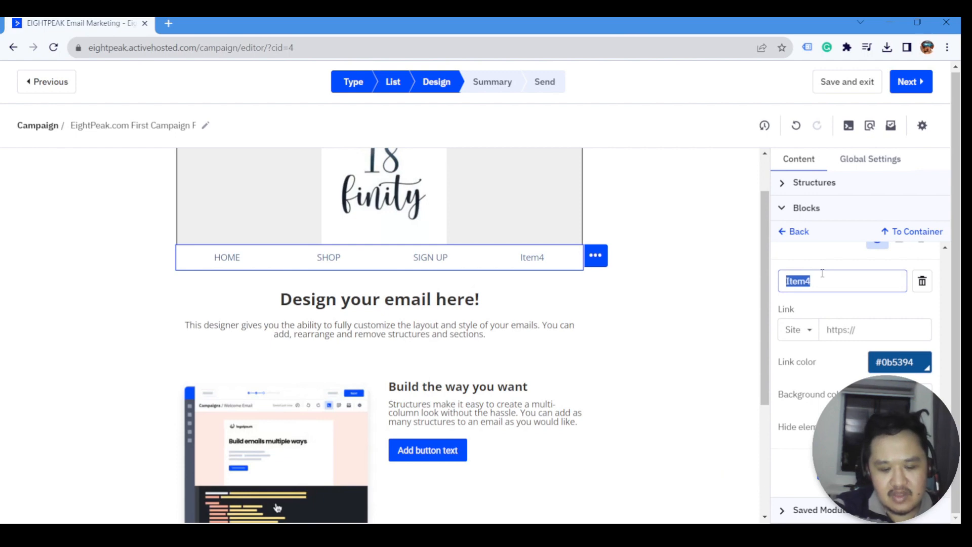
type("SPECIALS")
left_click(846, 320)
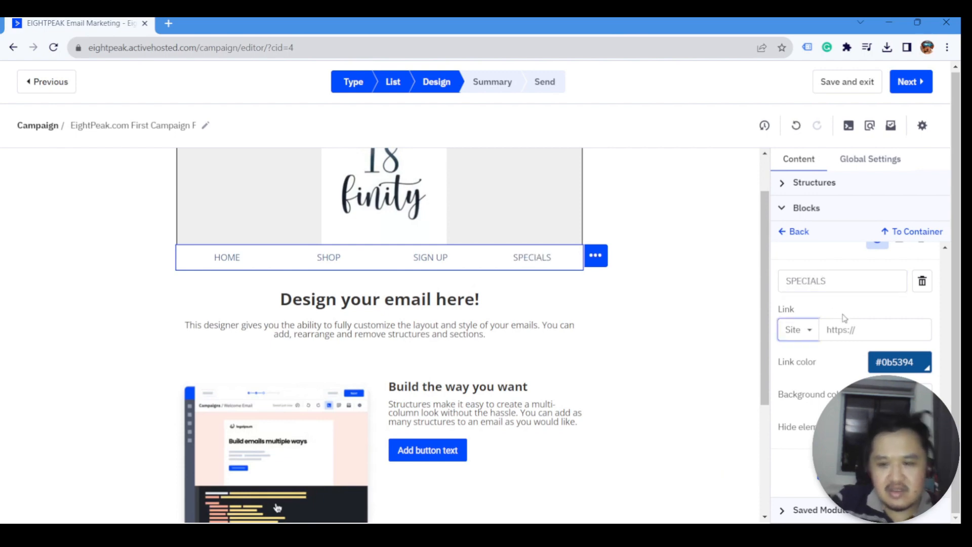
type("https://eightpeak.com")
scroll(851, 355, "up", 3)
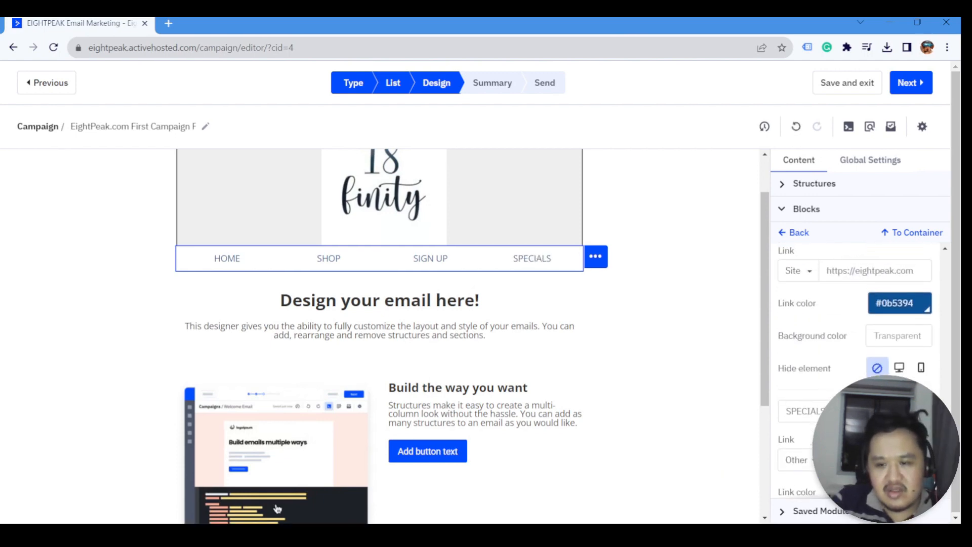
scroll(790, 396, "up", 2)
scroll(856, 354, "down", 3)
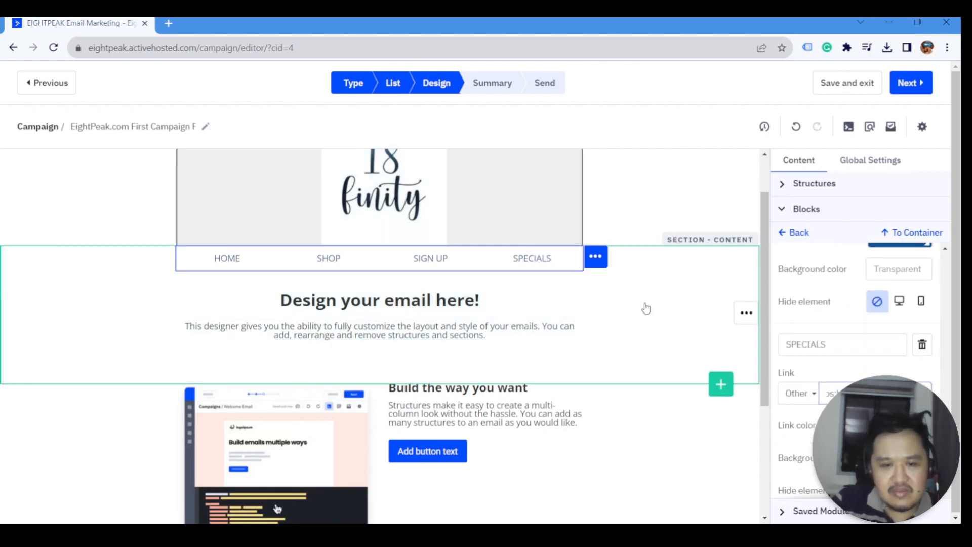
scroll(865, 314, "up", 3)
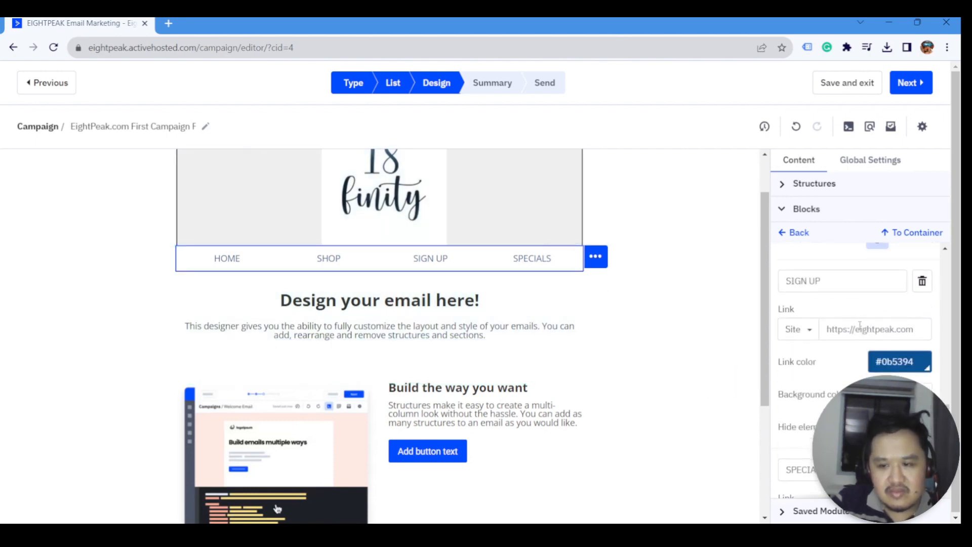
scroll(860, 325, "down", 2)
- Relabel the third item SPECIALS and the fourth item SIGN UP
triple_click(829, 337)
type("SPECI")
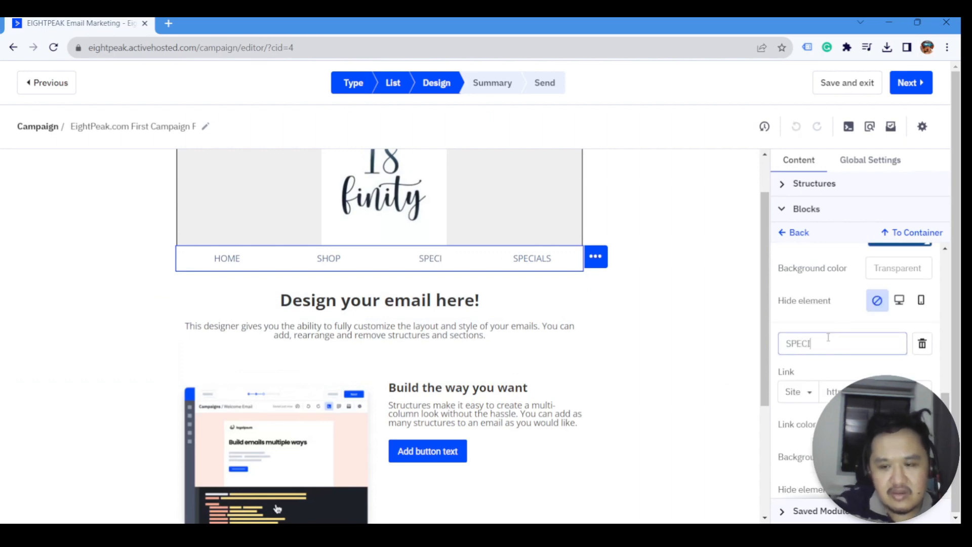
type("ALS")
scroll(828, 337, "down", 2)
triple_click(831, 405)
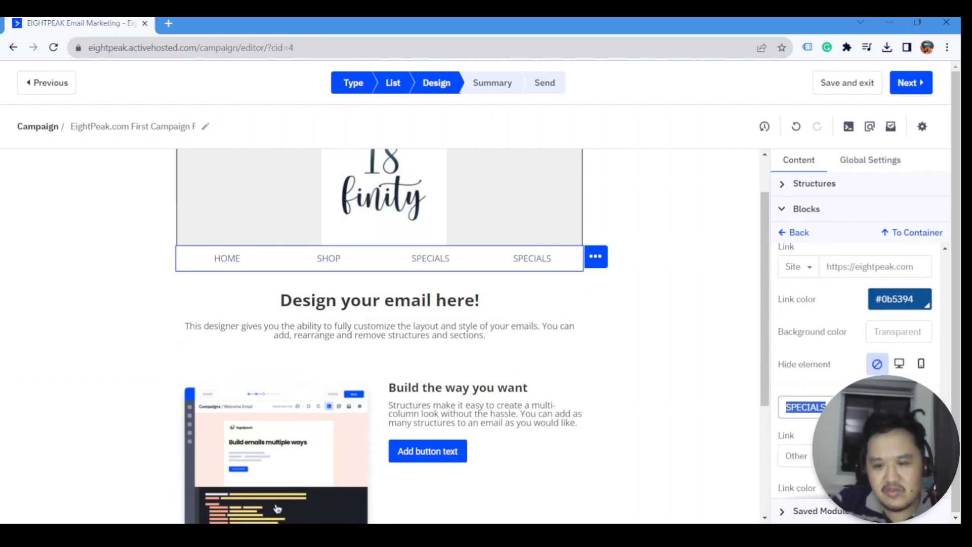
type("SIGN UP")
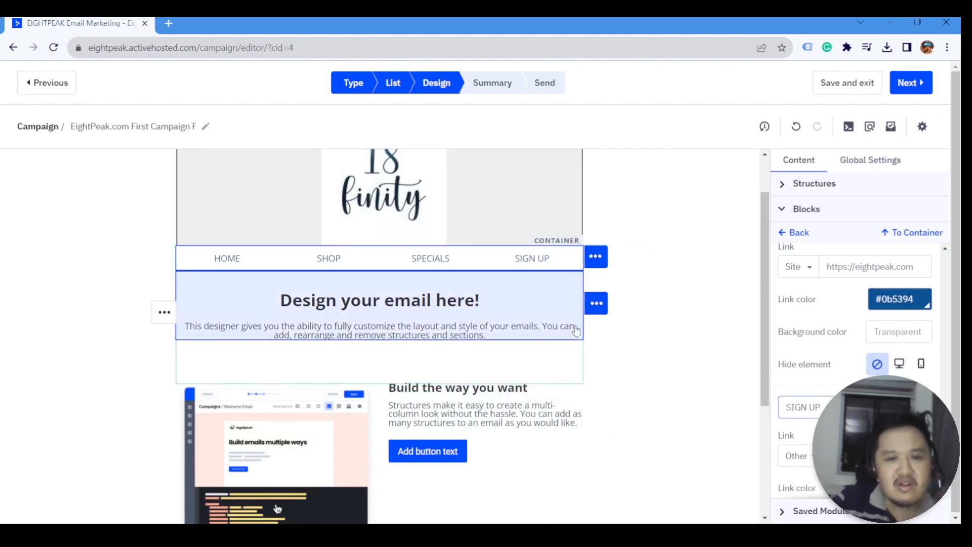
- Check the SIGN UP item's link type options, leaving it unchanged
scroll(853, 352, "down", 3)
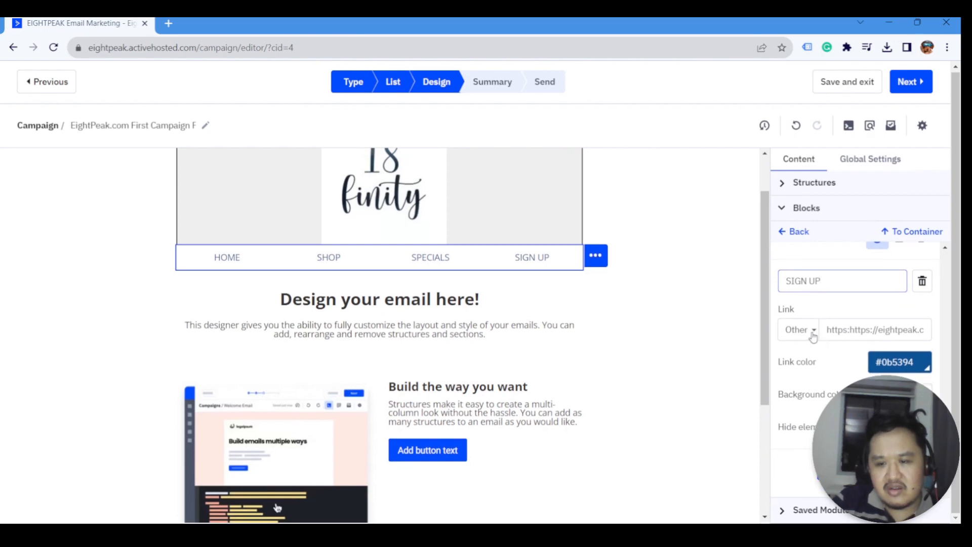
left_click(813, 335)
scroll(839, 271, "up", 1)
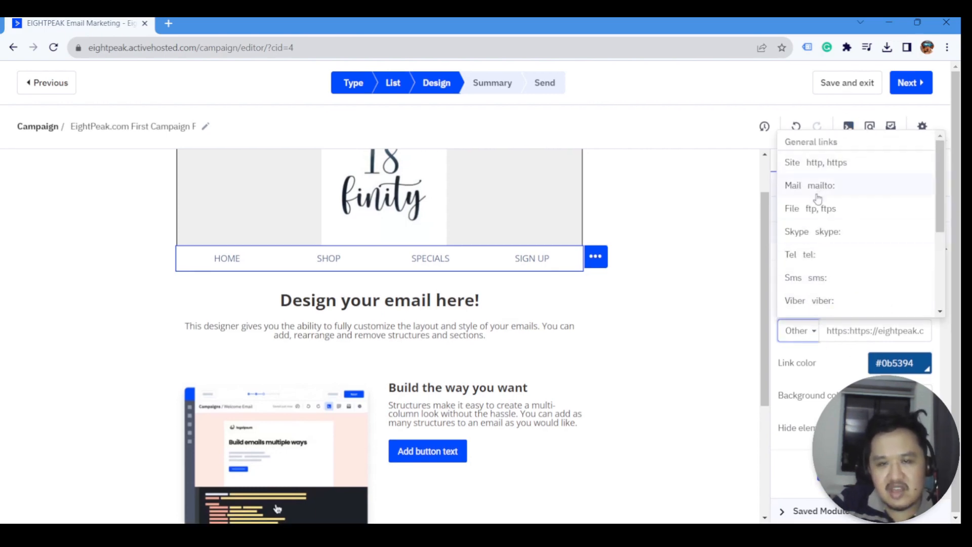
scroll(821, 254, "down", 3)
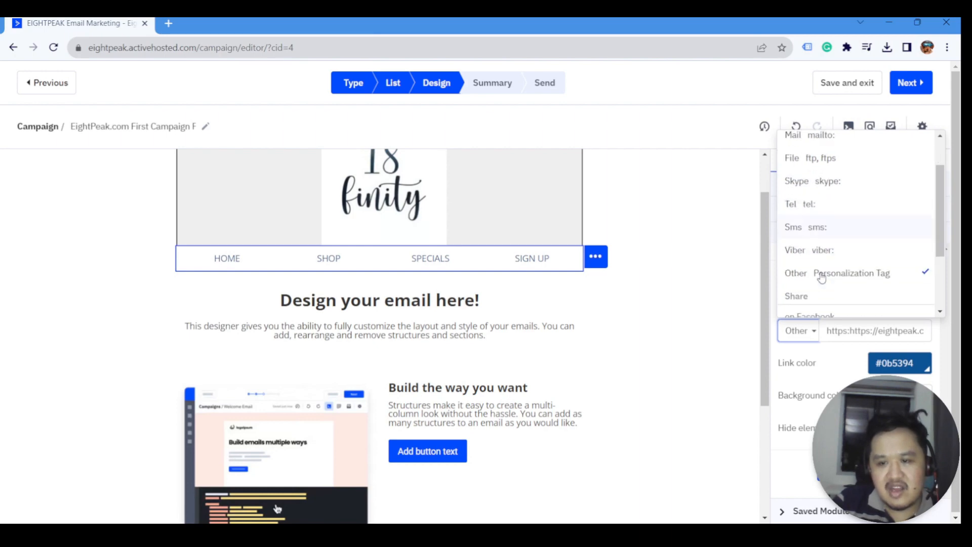
left_click(810, 343)
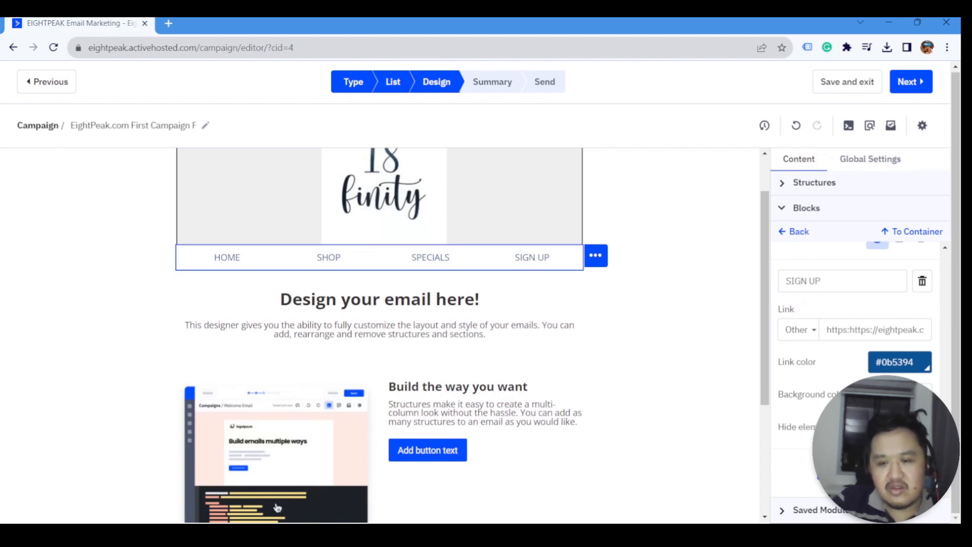
- Add a fifth menu item labelled LOGIN and paste the website address as its link
left_click(855, 476)
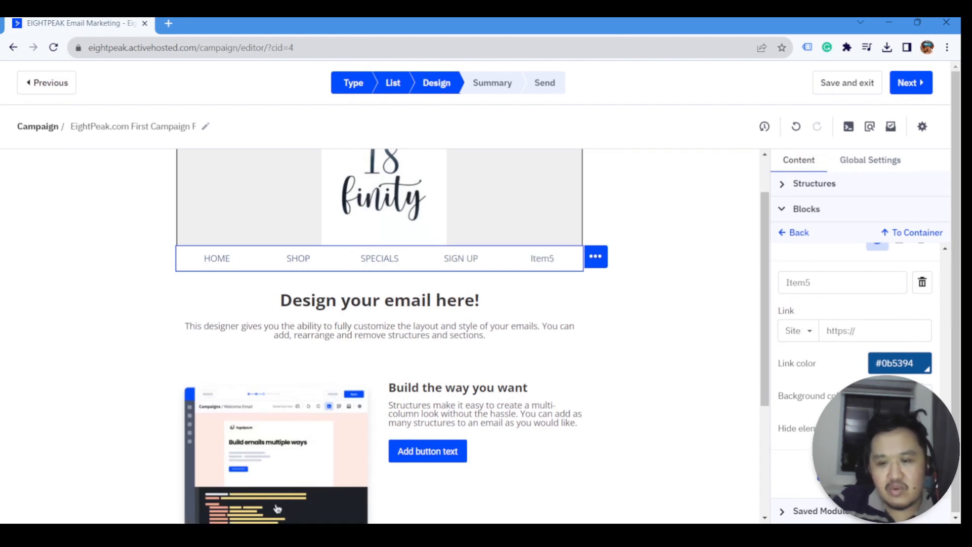
double_click(842, 281)
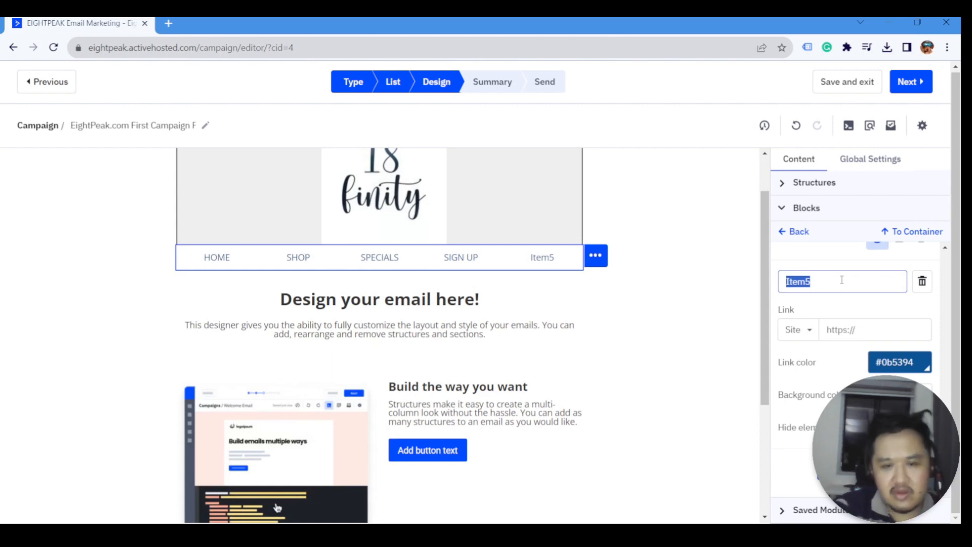
type("LOGIN N")
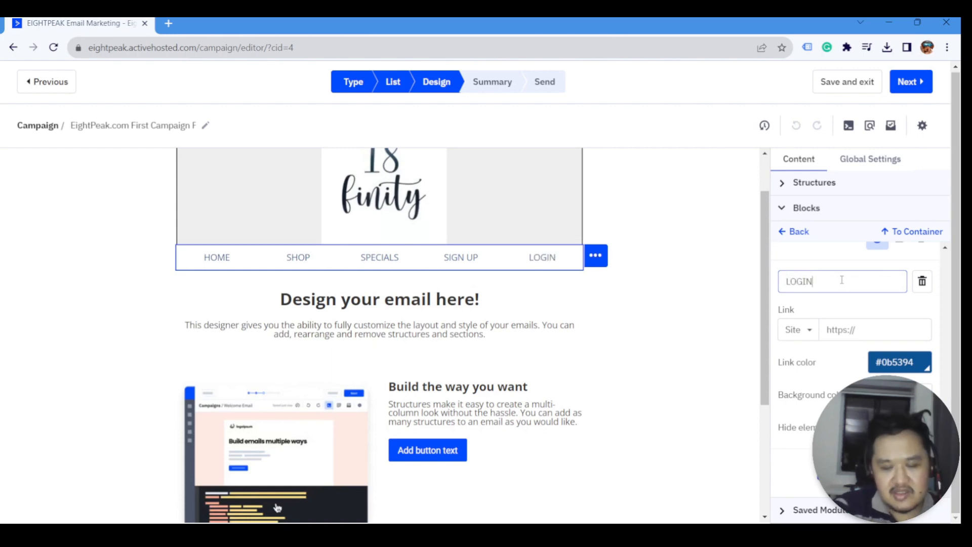
key("BackSpace")
key("BackSpace")
key("Tab")
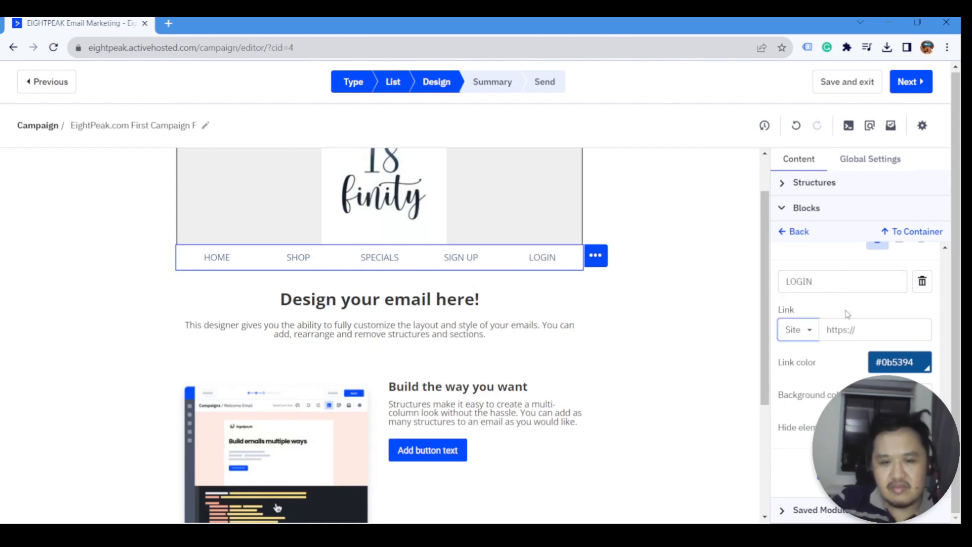
left_click(852, 329)
key("ctrl+v")
scroll(852, 330, "up", 2)
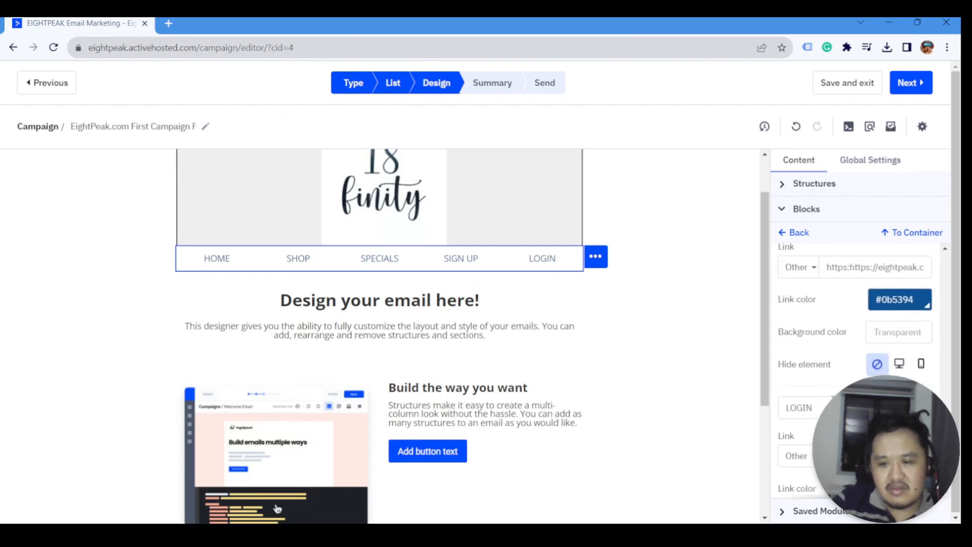
scroll(833, 399, "up", 1)
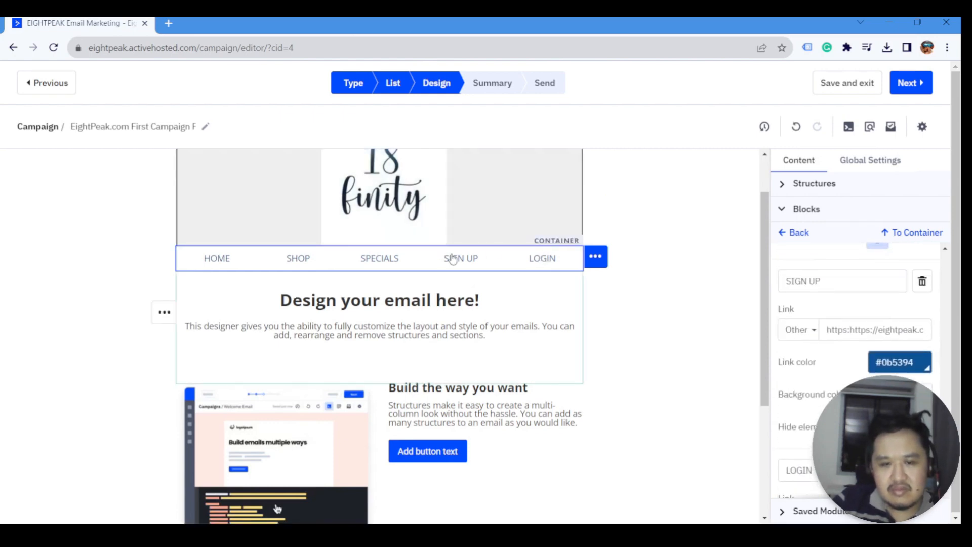
- Relabel the fourth item LOGIN and the fifth item SIGN UP
triple_click(842, 281)
type("LOGIN")
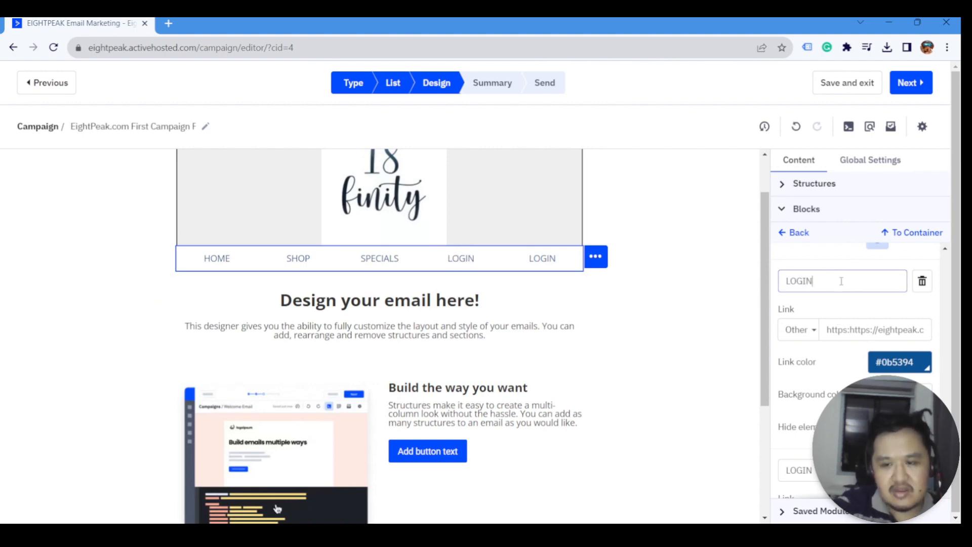
triple_click(811, 471)
type("SIGN UP")
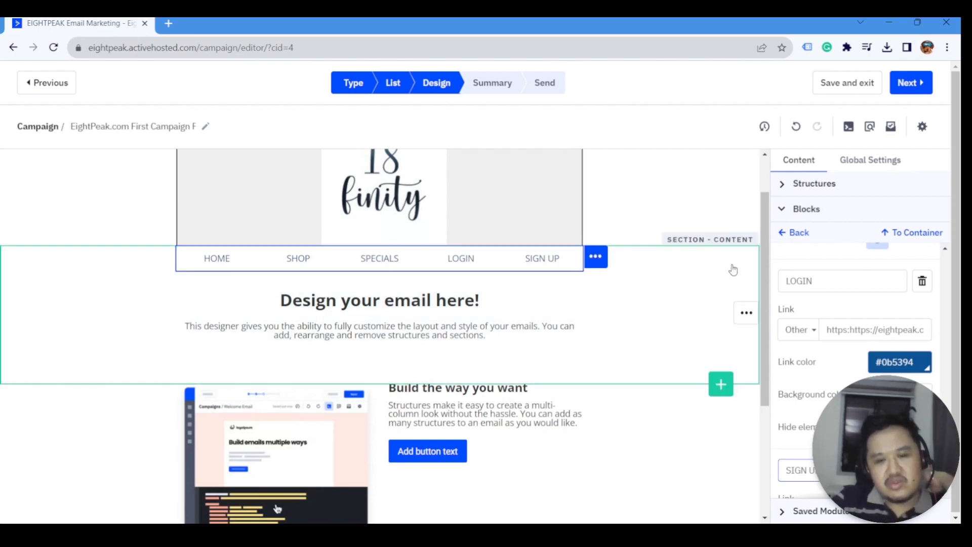
scroll(945, 345, "up", 3)
scroll(850, 369, "down", 10)
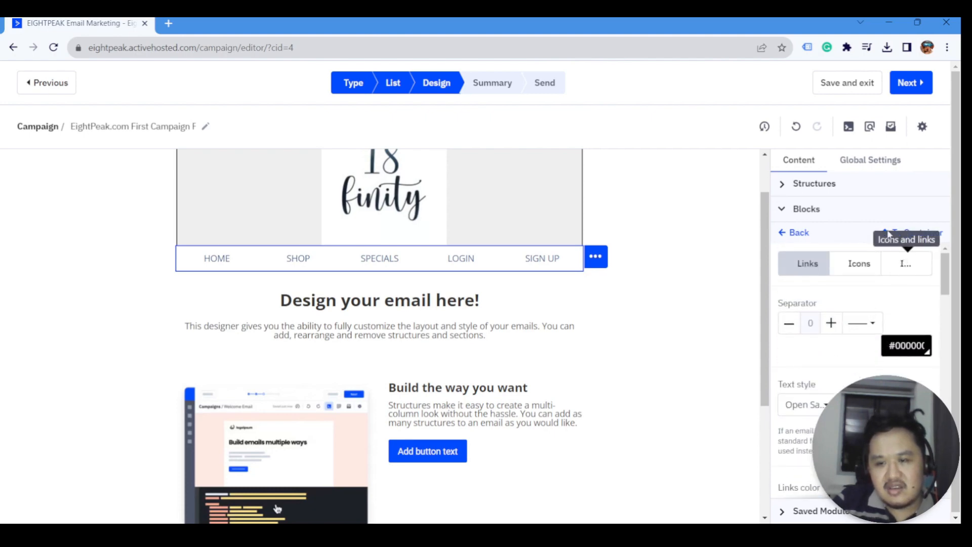
- Try a red container background, then undo back to white
left_click(905, 232)
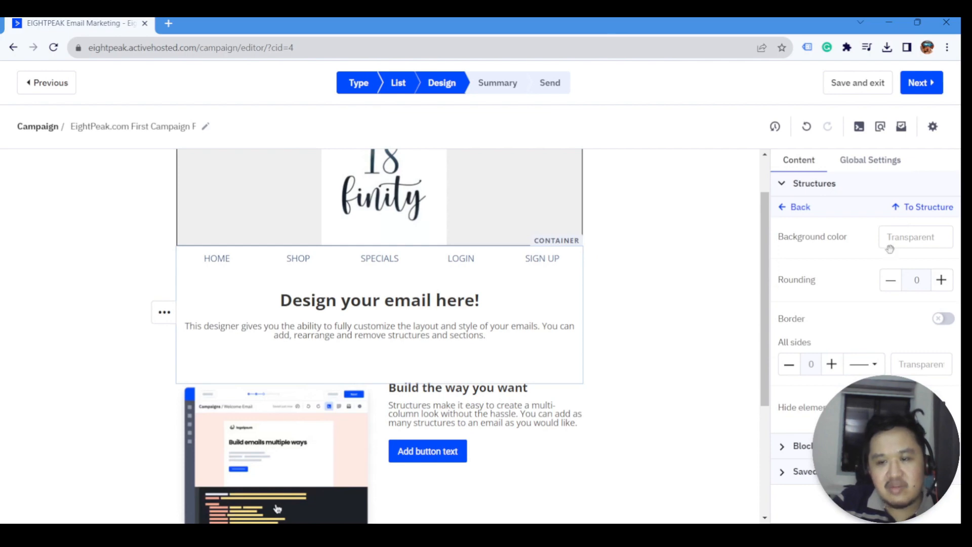
left_click(905, 247)
left_click_drag(886, 296, 906, 280)
key("ctrl+z")
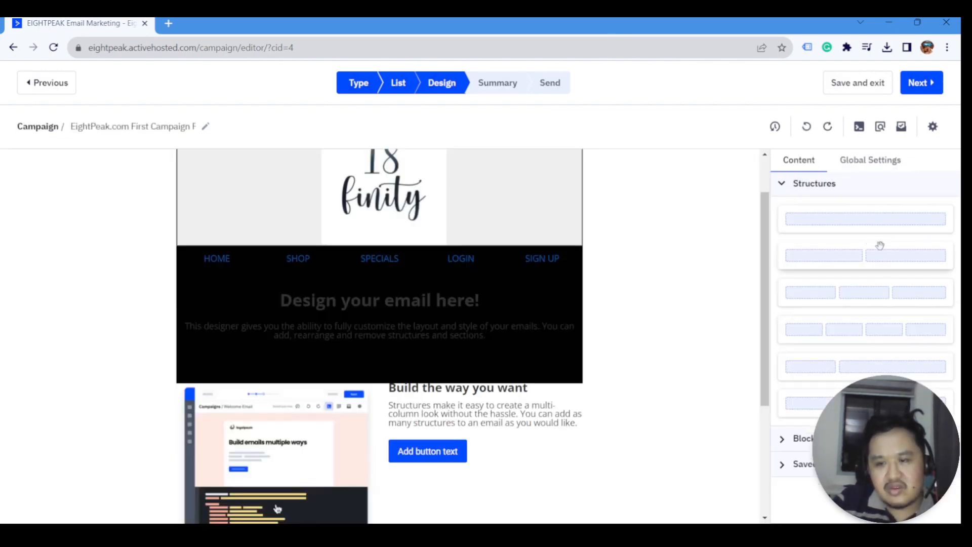
key("ctrl+z")
- Give the HOME menu item a reddish #c66c69 background
left_click(640, 319)
left_click(560, 267)
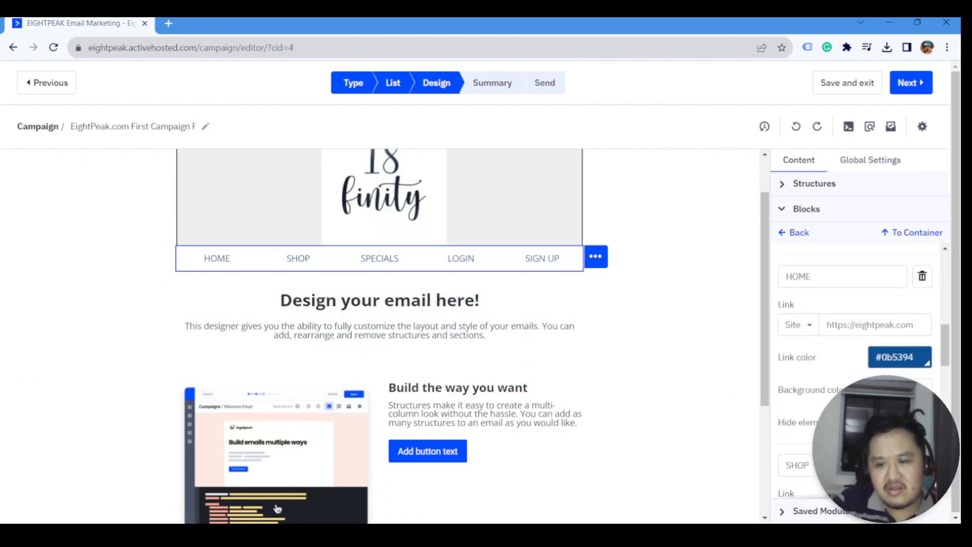
scroll(890, 390, "down", 2)
scroll(890, 380, "up", 1)
left_click(895, 333)
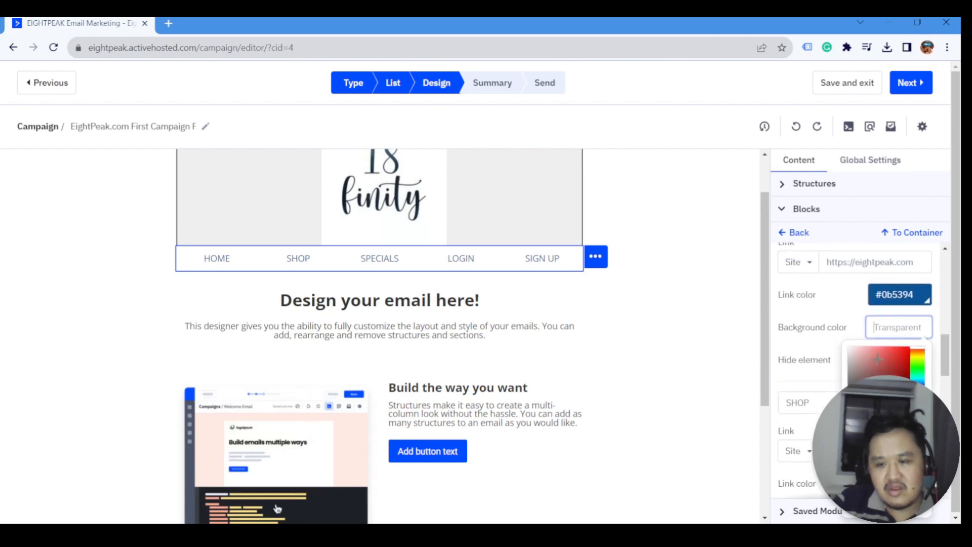
left_click(878, 359)
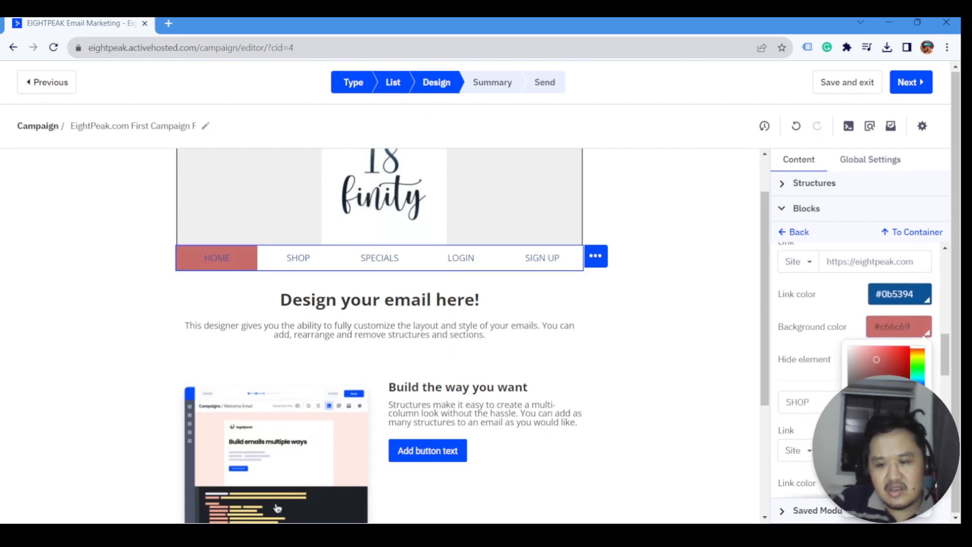
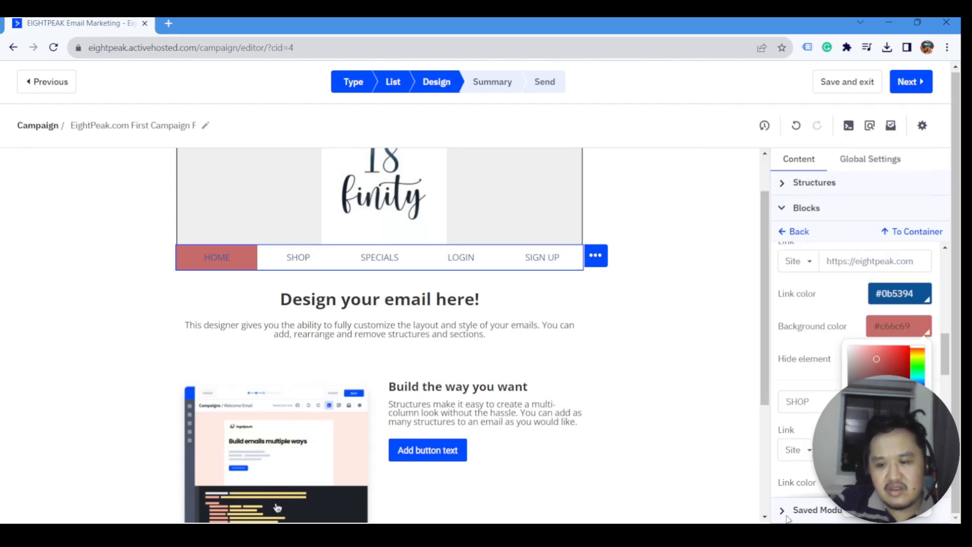
- Give HOME a #0b5394 dark blue background and #ffffff white link text
scroll(851, 329, "down", 3)
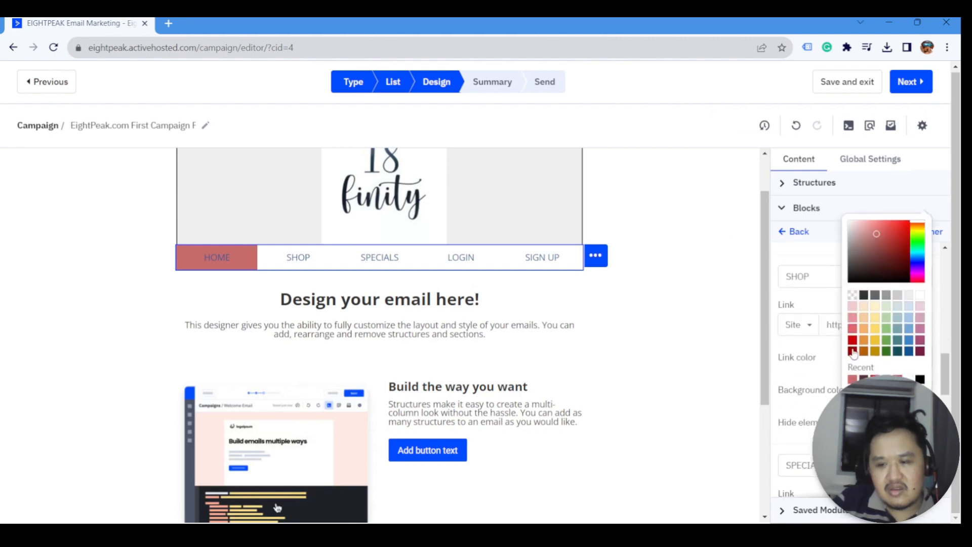
key("ctrl+minus")
key("ctrl+minus")
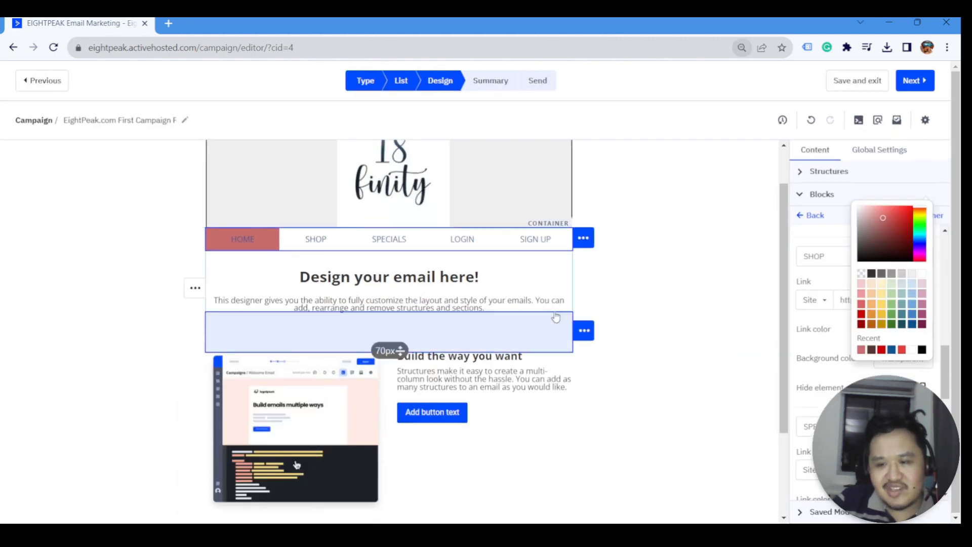
key("ctrl+plus")
left_click(912, 324)
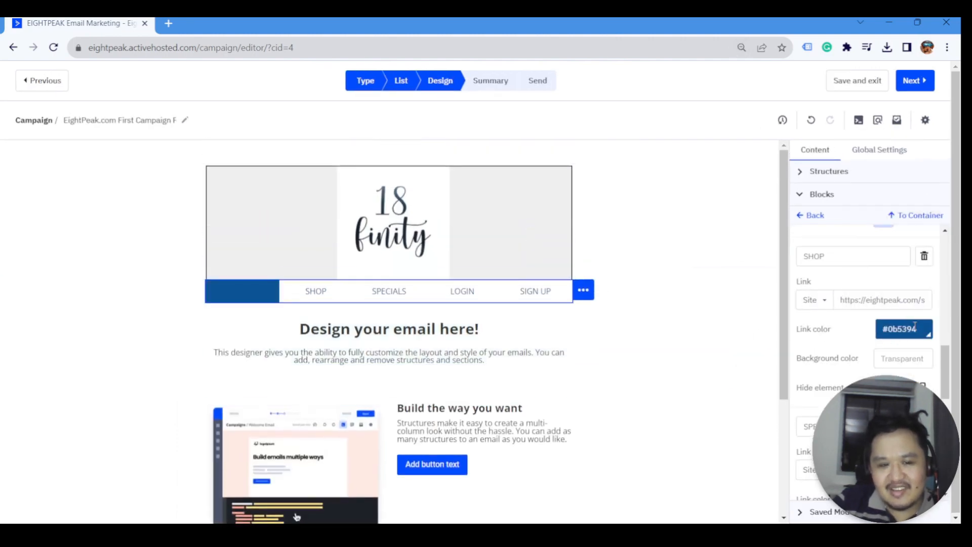
scroll(909, 247, "up", 2)
scroll(909, 246, "up", 1)
left_click(904, 284)
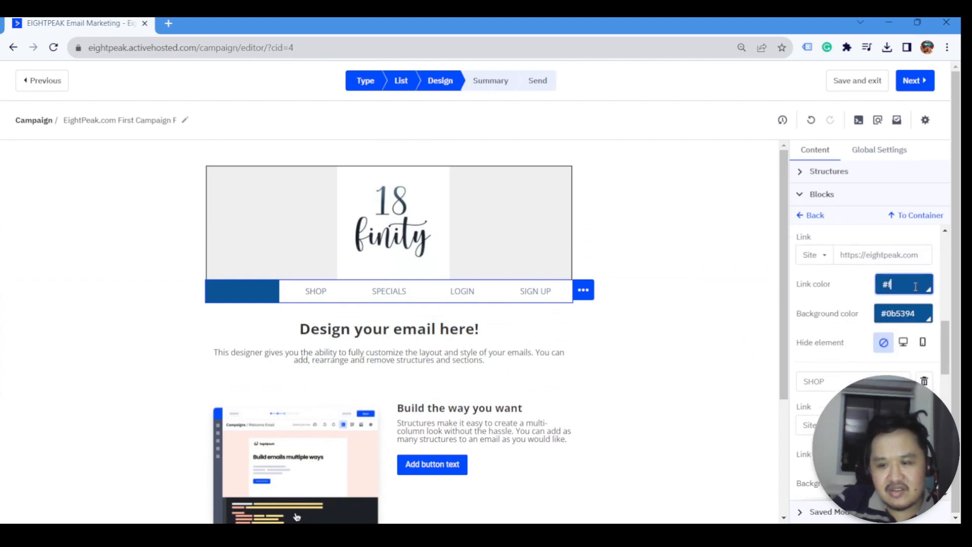
type("#ffffff")
left_click(903, 312)
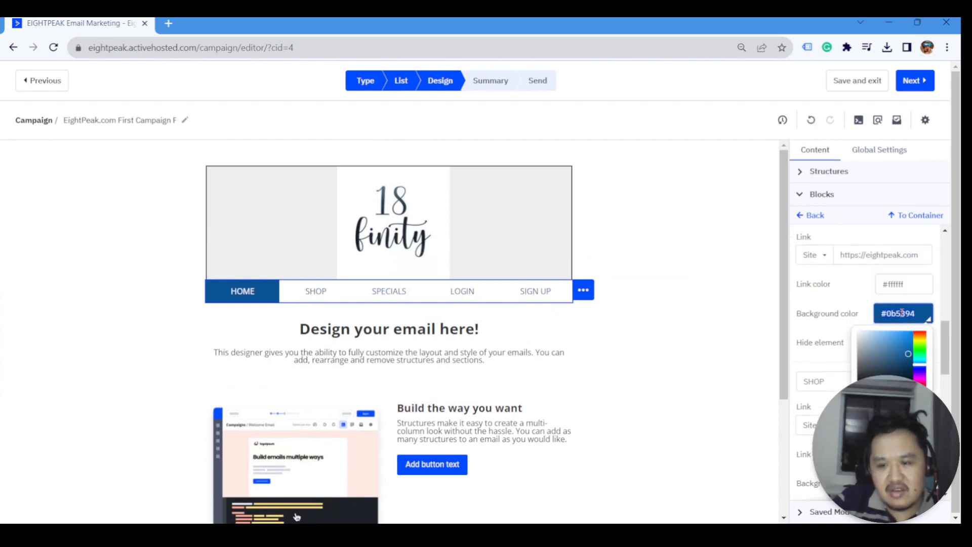
left_click(868, 308)
- Give SHOP #ffffff white link text and the same #0b5394 background
scroll(868, 307, "down", 3)
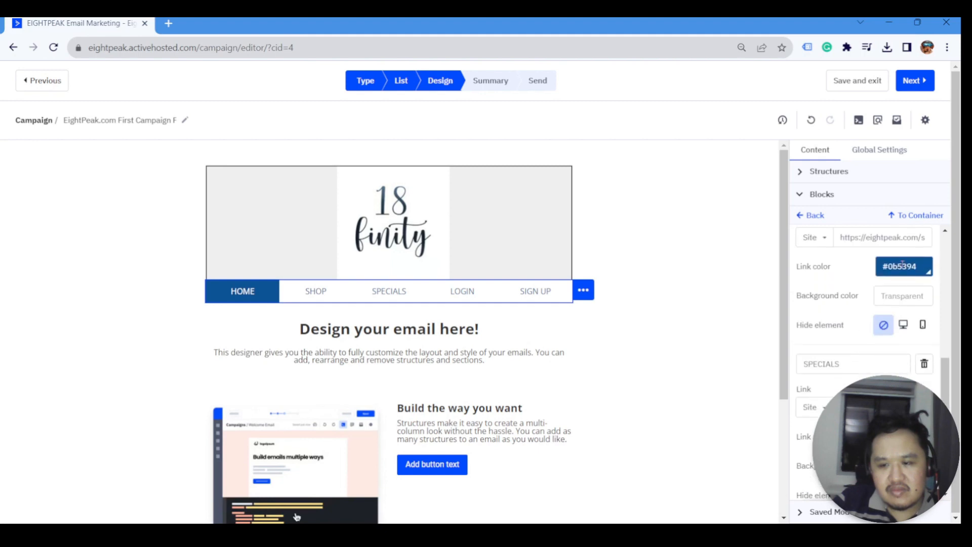
left_click(904, 266)
key("BackSpace")
type("#fffff")
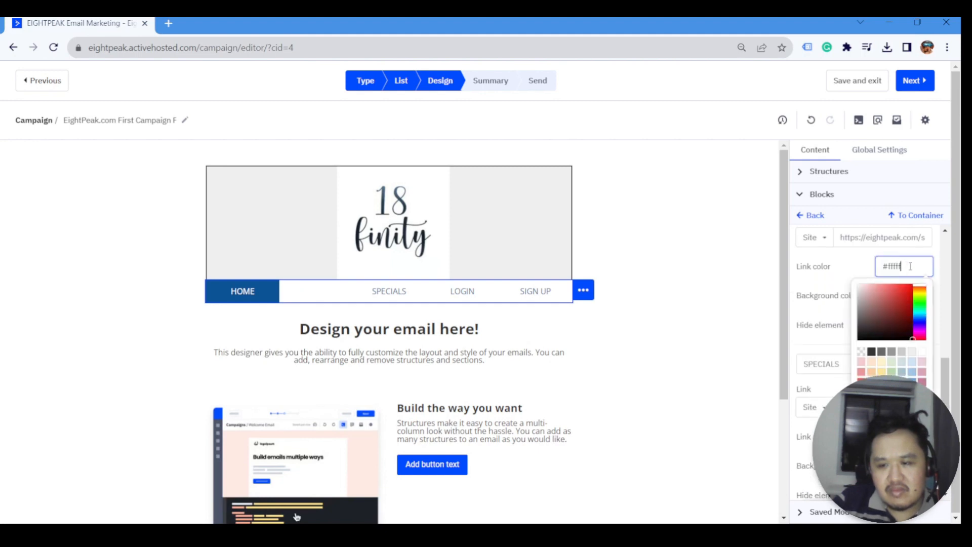
type("f")
left_click(832, 281)
left_click(903, 298)
type("#0b5394")
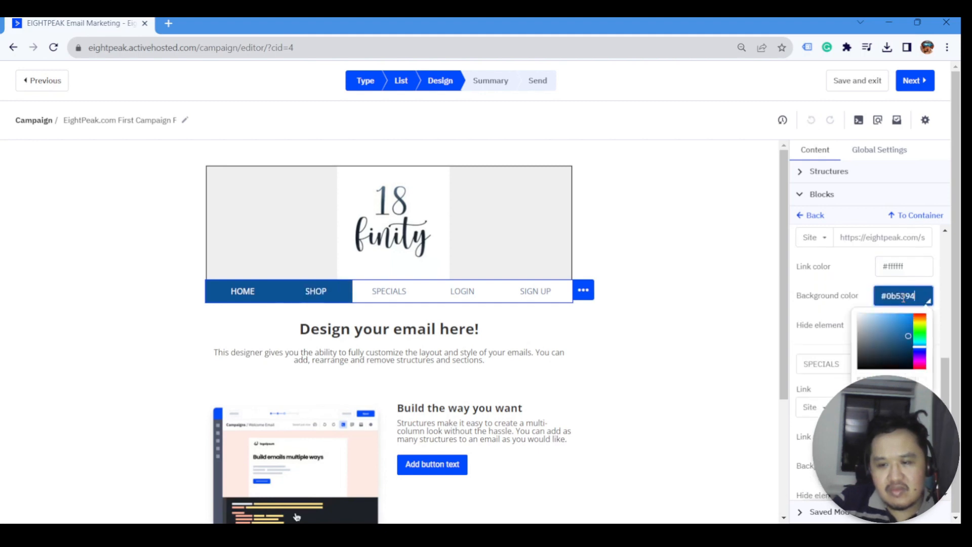
- Apply the #0b5394 background to LOGIN and SPECIALS
scroll(873, 292, "down", 3)
left_click(892, 278)
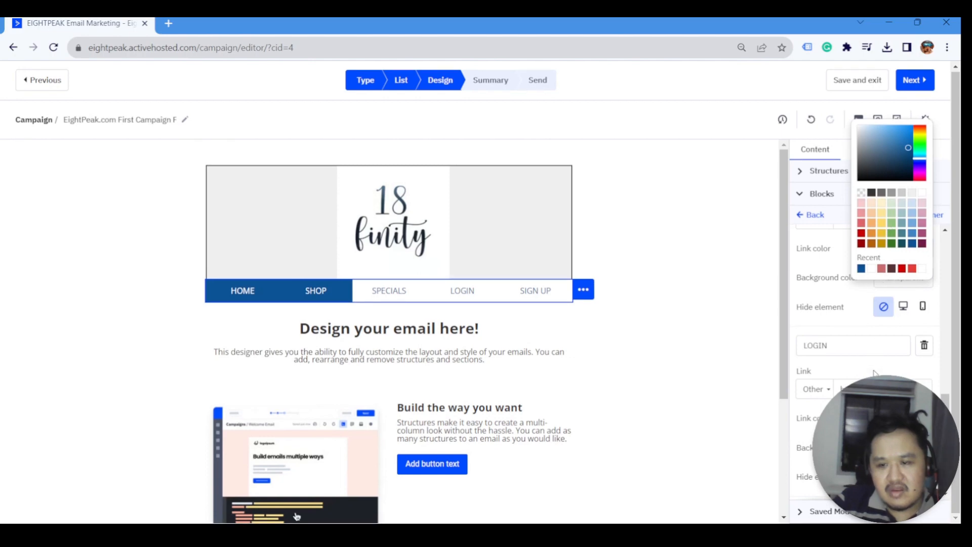
left_click(867, 434)
left_click(901, 448)
type("#0b5394")
left_click(861, 448)
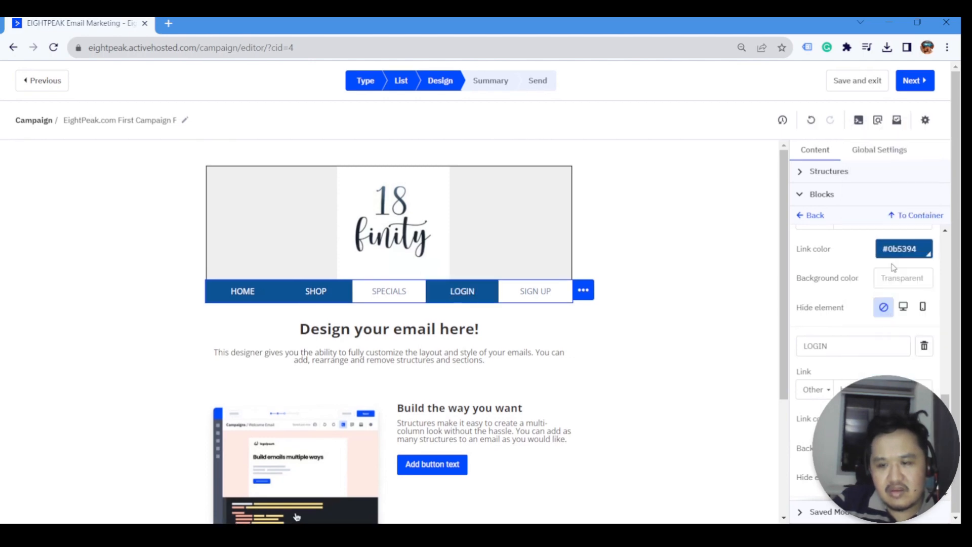
type("#0b5394")
- Make SPECIALS and SIGN UP link text white (fff) and give SIGN UP the #0b5394 background
double_click(907, 249)
type("fff")
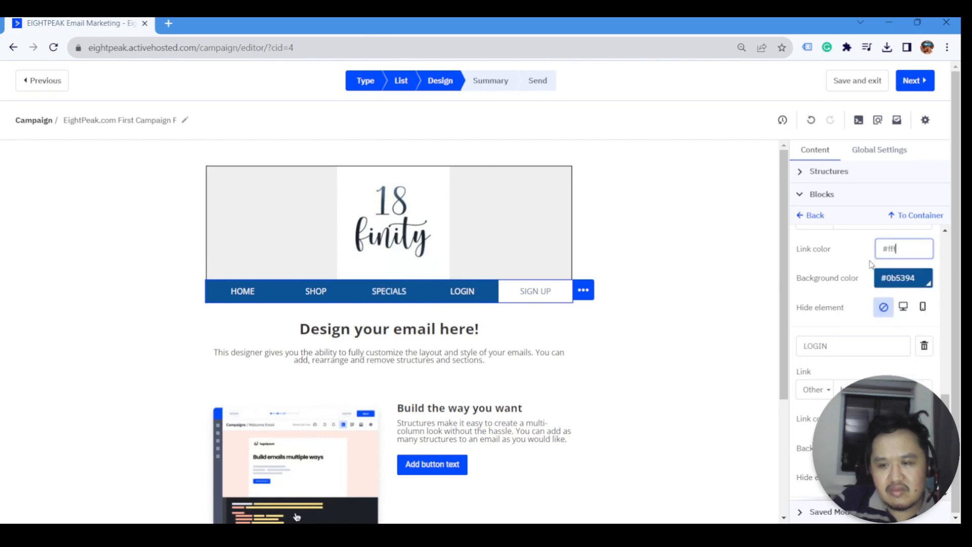
scroll(874, 294, "down", 2)
scroll(873, 305, "down", 1)
double_click(904, 401)
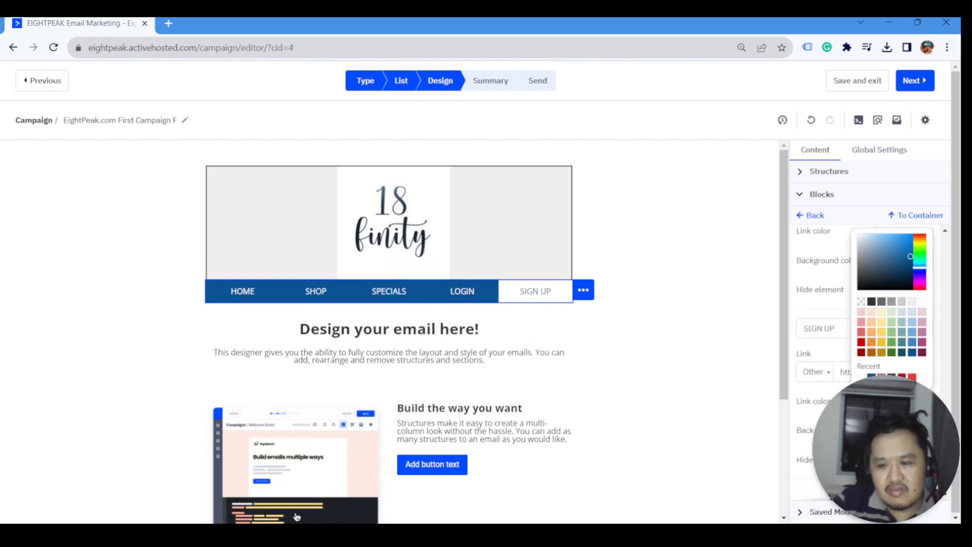
type("fff")
double_click(904, 431)
type("#0b5394")
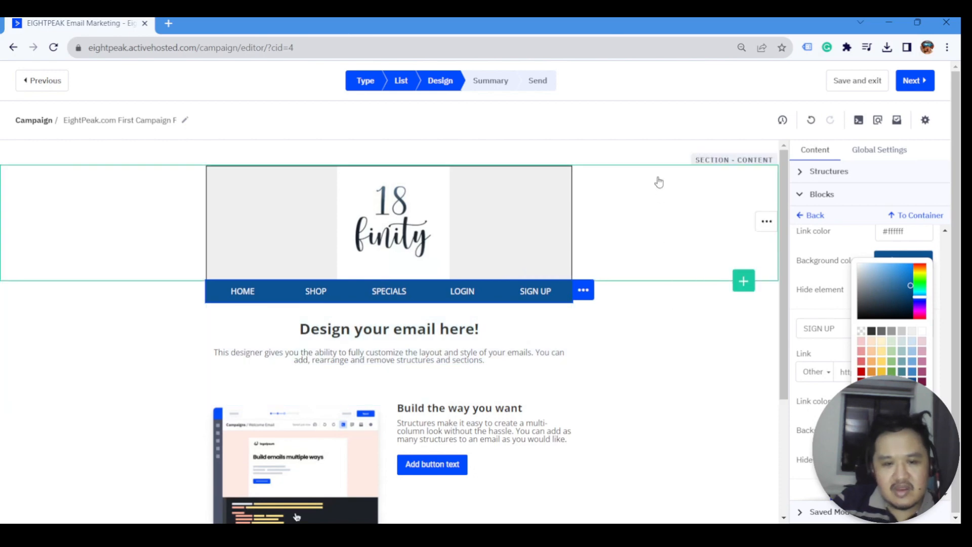
left_click(147, 304)
left_click(580, 298)
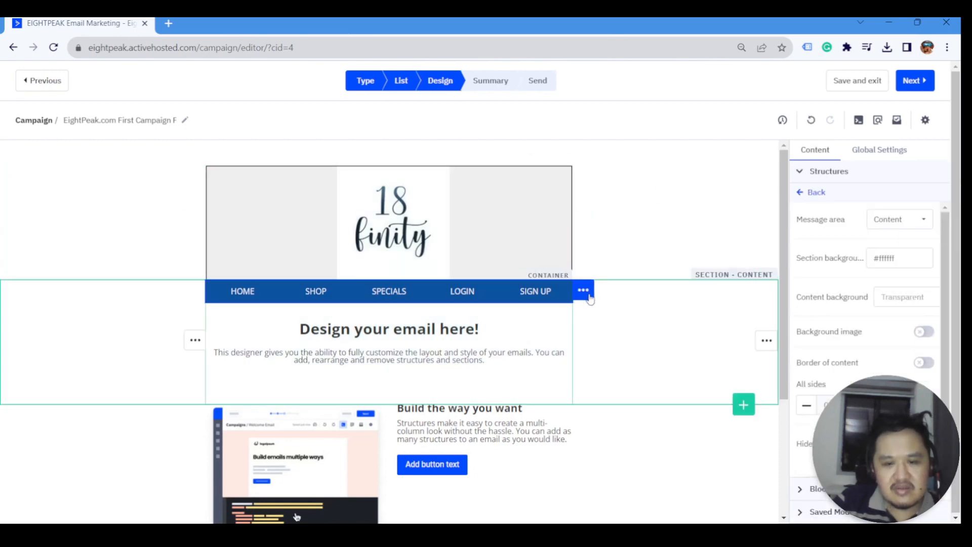
left_click(582, 292)
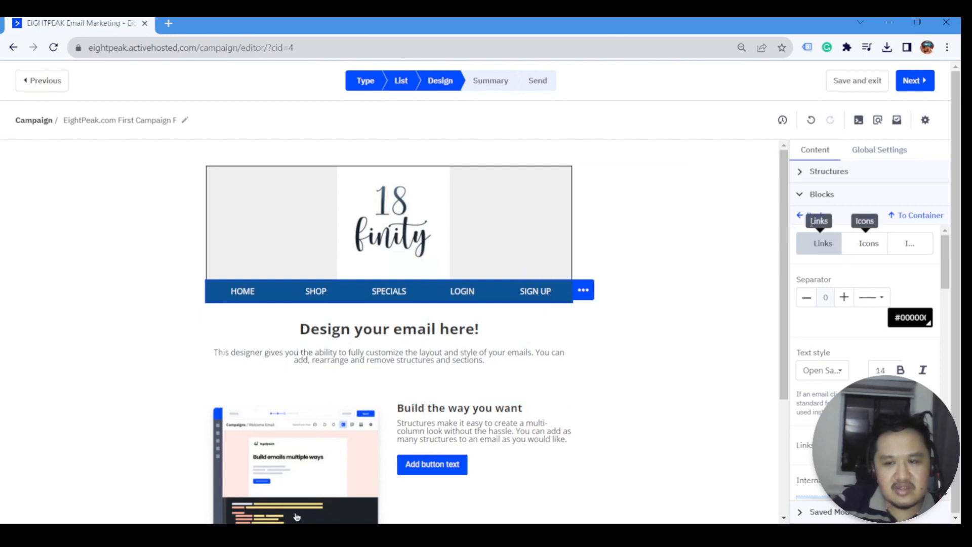
- Add an image block under the navigation bar holding the uploaded emailhero.png banner
left_click(802, 216)
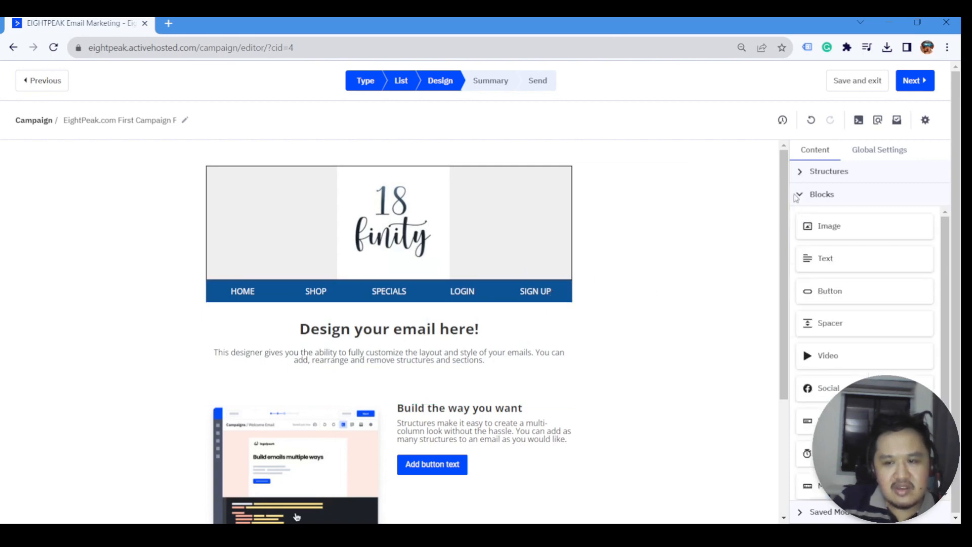
left_click(802, 196)
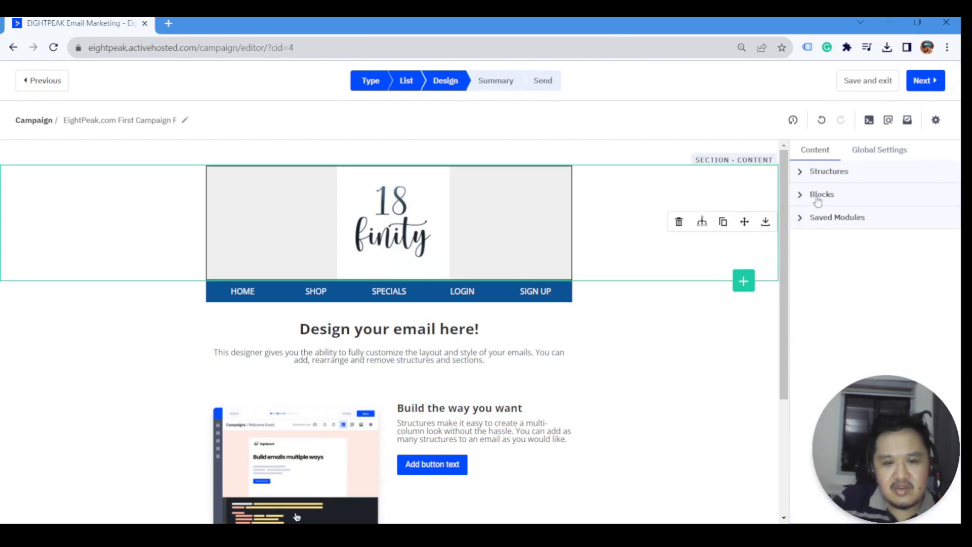
left_click(801, 196)
left_click_drag(834, 231, 380, 319)
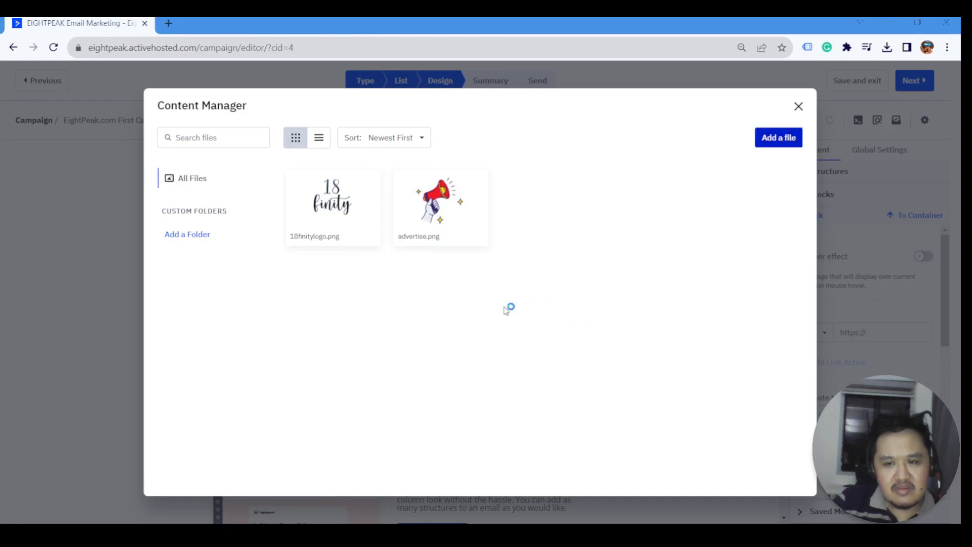
double_click(358, 205)
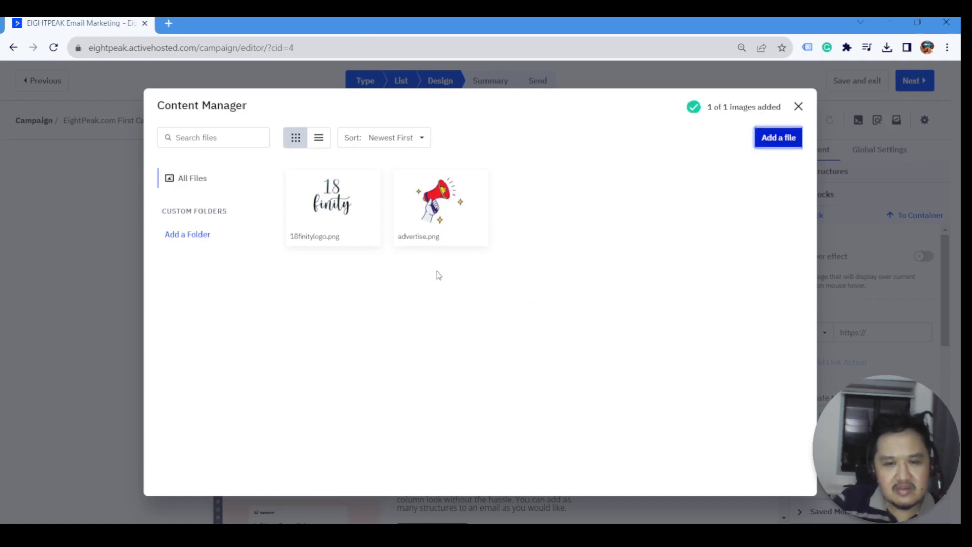
mouse_move(329, 195)
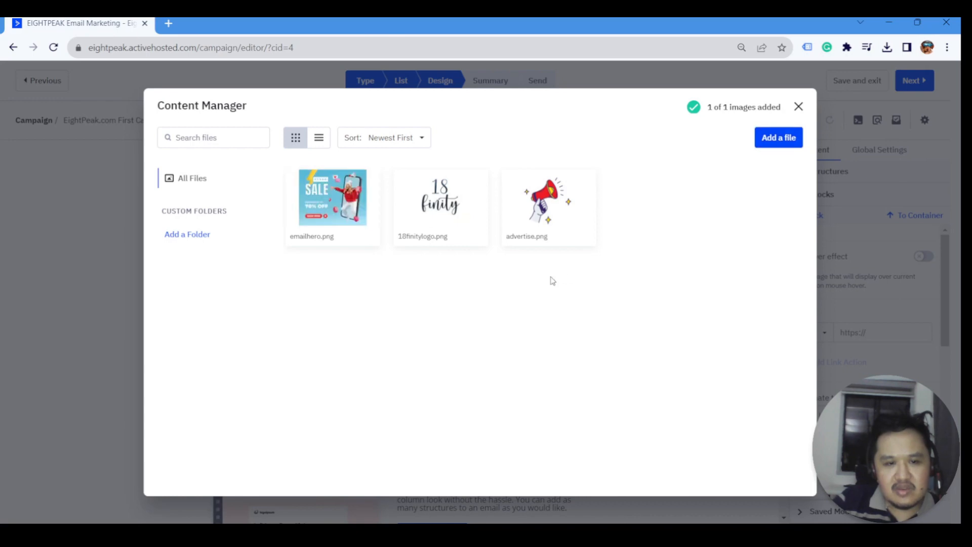
left_click(332, 187)
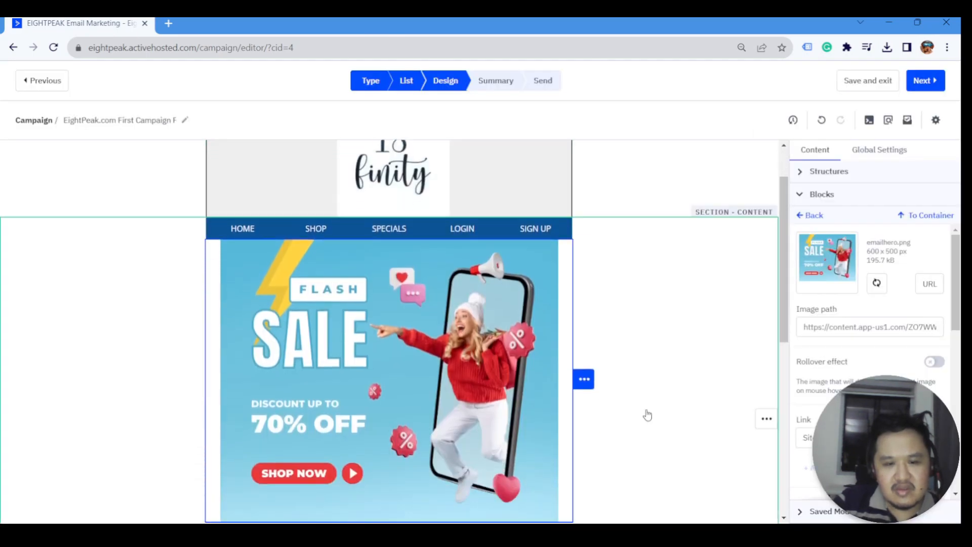
- Switch on Adjust to width so the banner image becomes 650 px wide
scroll(881, 303, "down", 5)
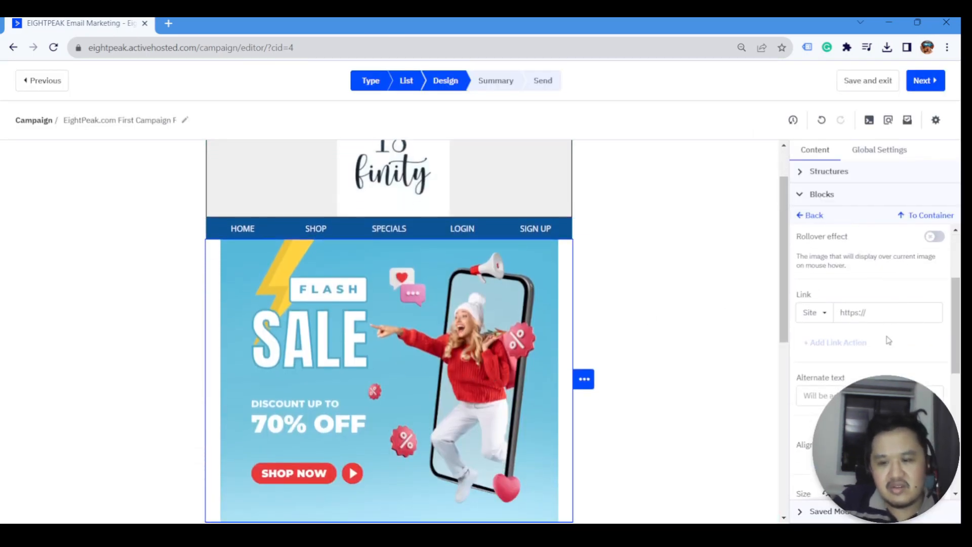
scroll(879, 334, "down", 2)
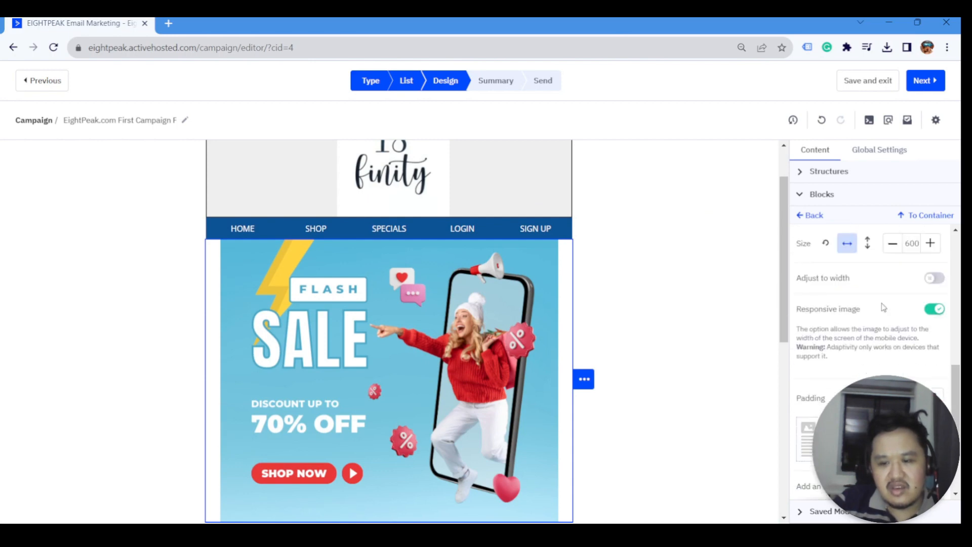
left_click(934, 279)
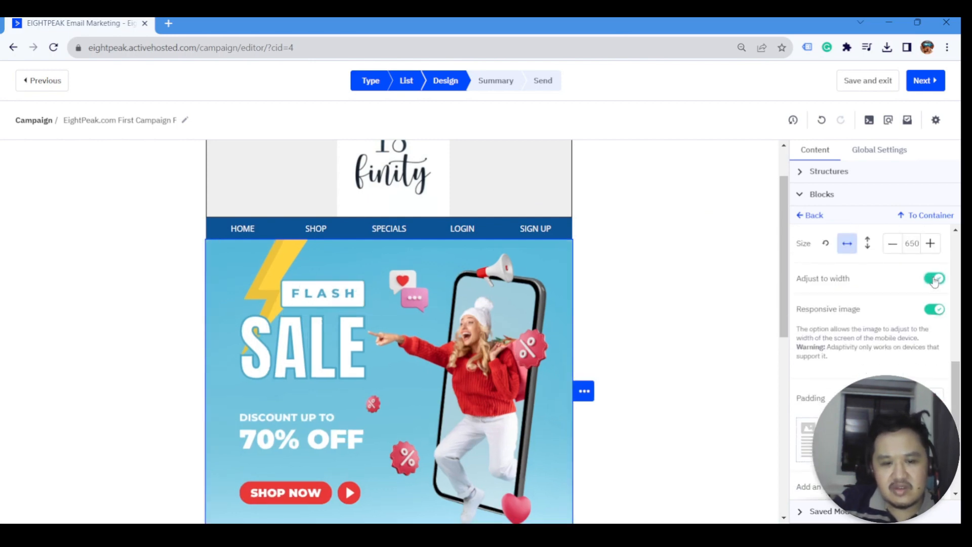
scroll(384, 382, "down", 3)
scroll(383, 382, "up", 2)
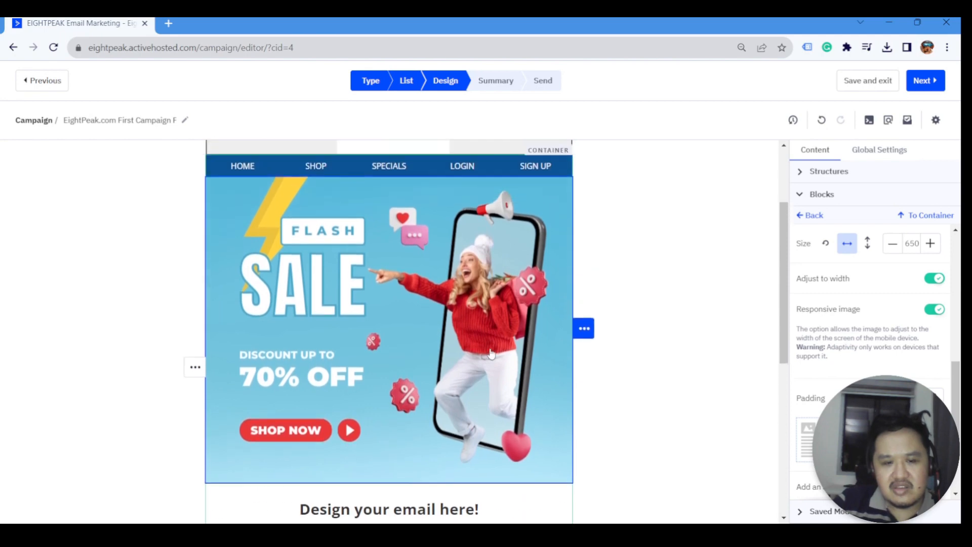
scroll(731, 282, "up", 2)
scroll(708, 343, "up", 1)
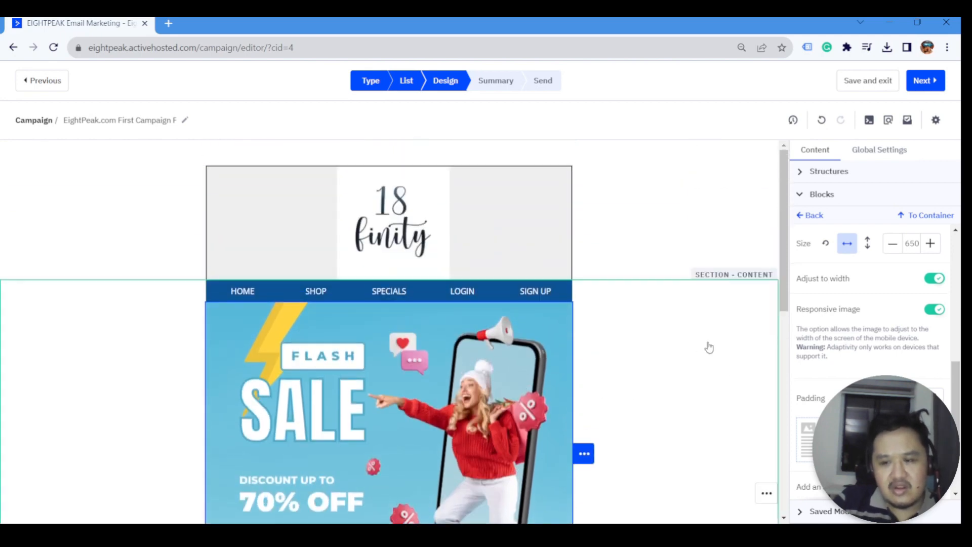
scroll(560, 341, "down", 2)
scroll(604, 302, "up", 2)
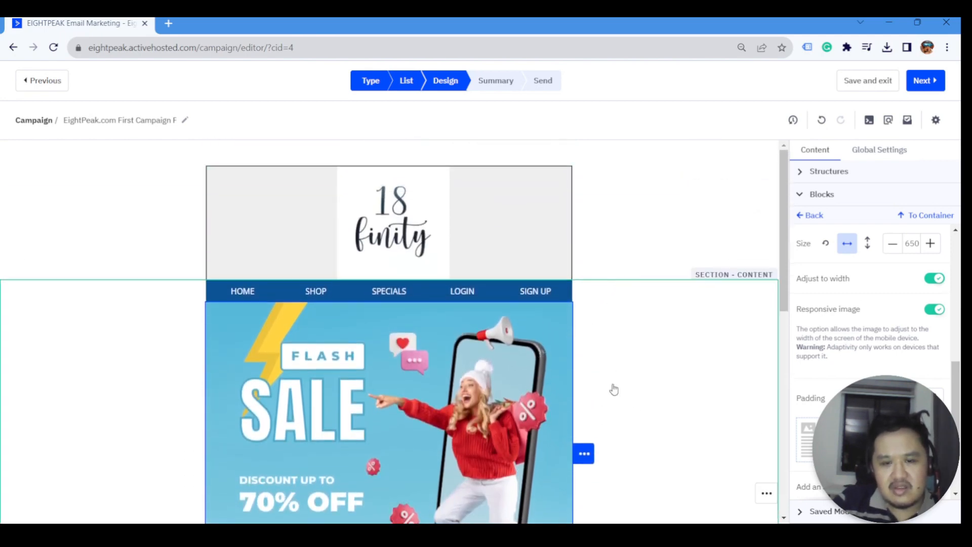
scroll(615, 390, "down", 6)
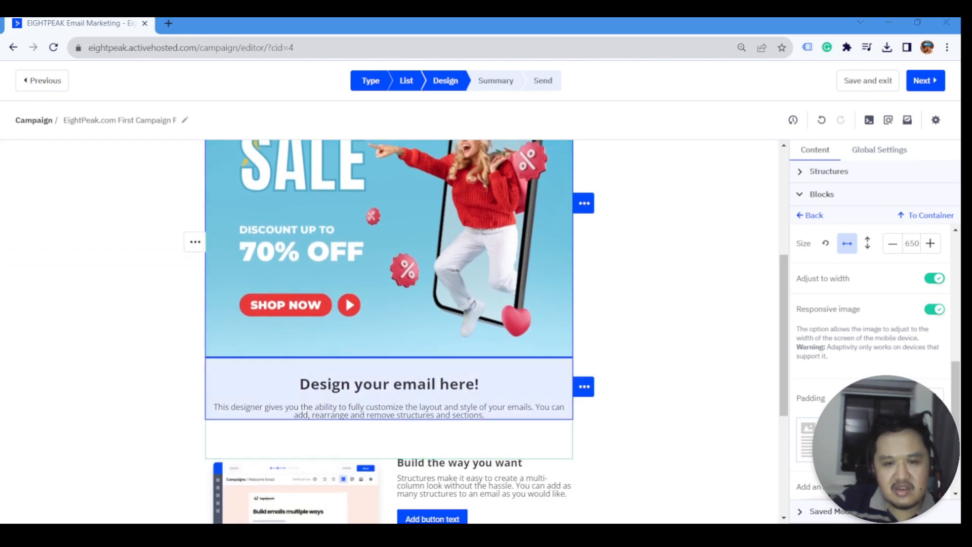
scroll(423, 390, "down", 1)
left_click(432, 341)
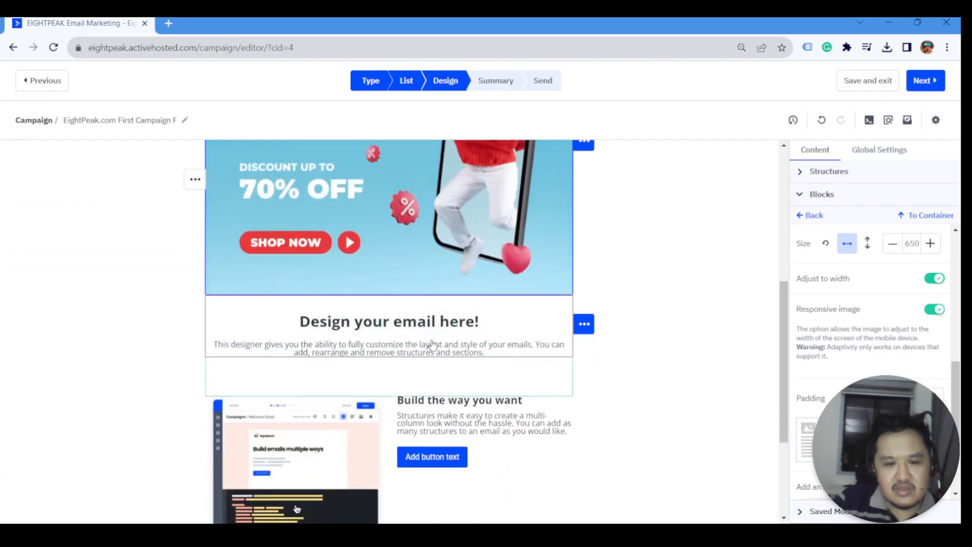
- Replace the placeholder text with the Flash Sale letter, including code FLASH70, and remove its bold
key("ctrl+a")
key("ctrl+v")
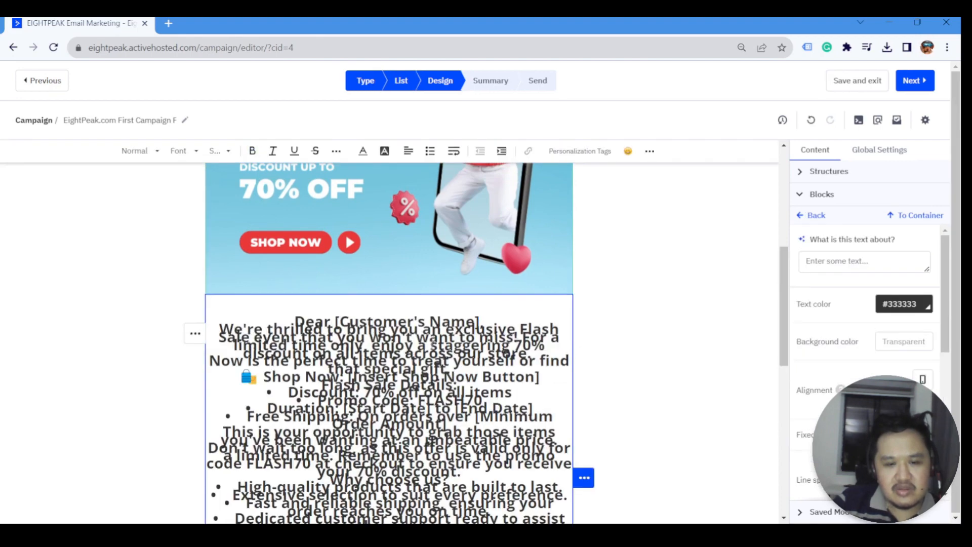
key("ctrl+a")
key("BackSpace")
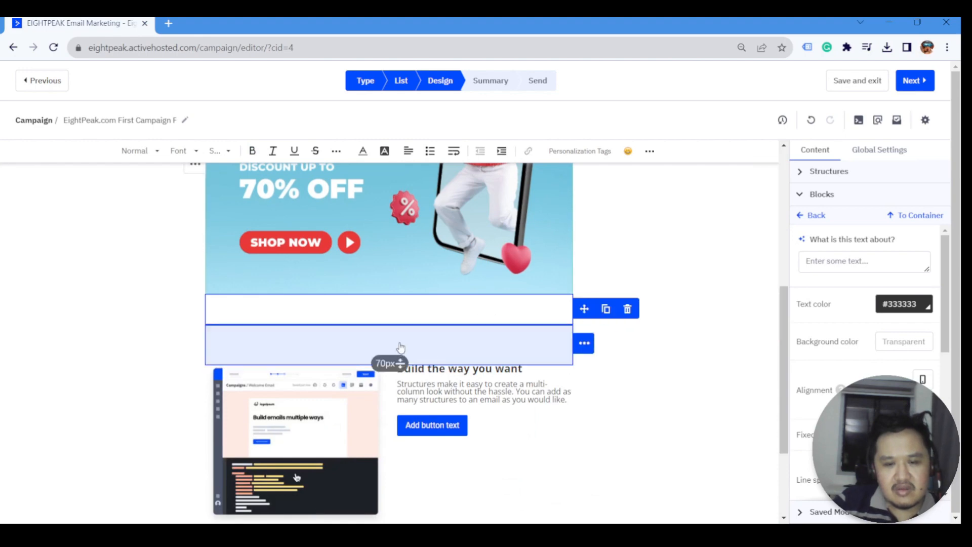
key("ctrl+v")
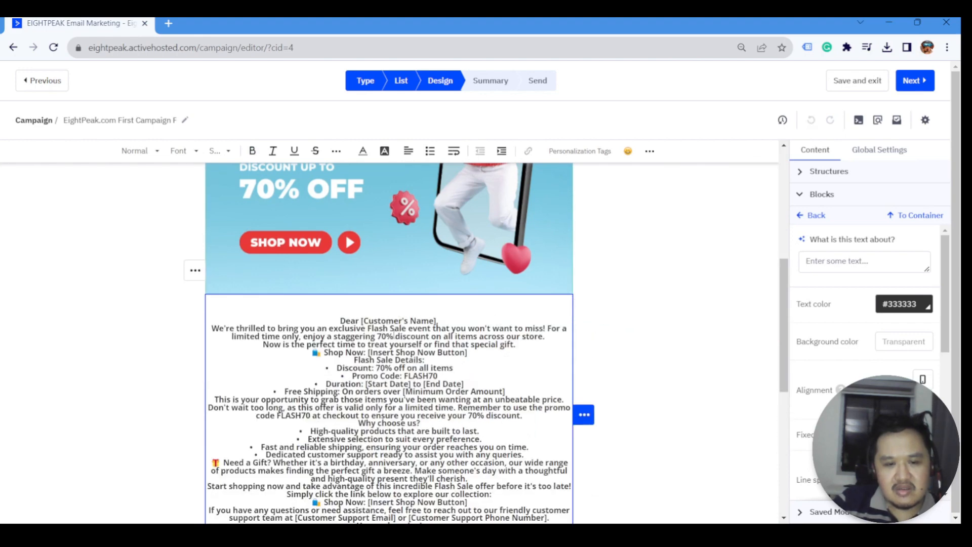
scroll(394, 336, "down", 3)
key("ctrl+a")
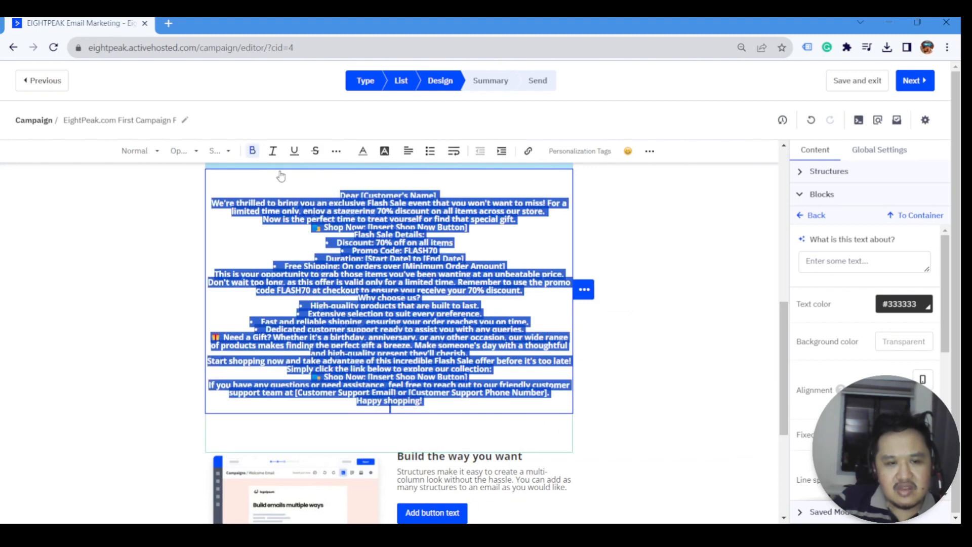
left_click(252, 150)
left_click(489, 276)
scroll(489, 276, "up", 1)
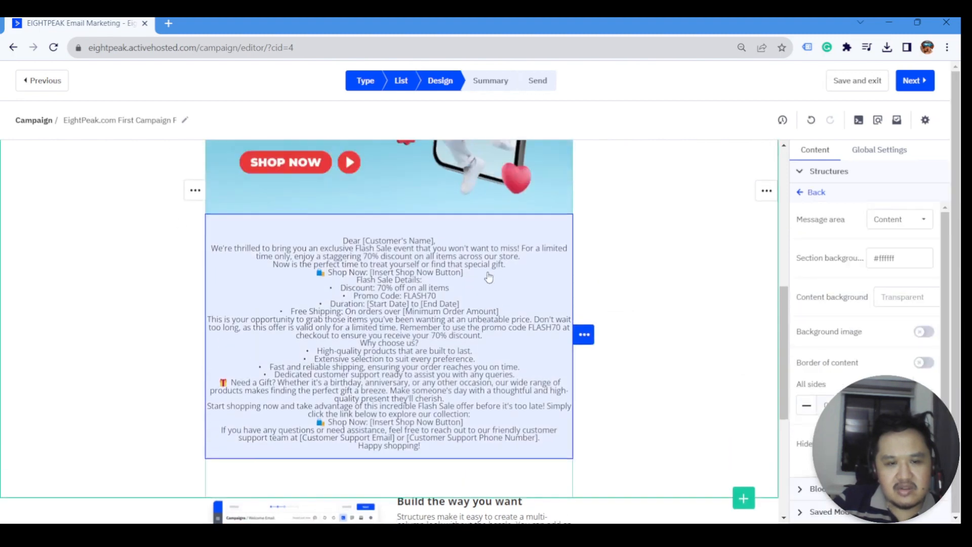
scroll(489, 276, "up", 2)
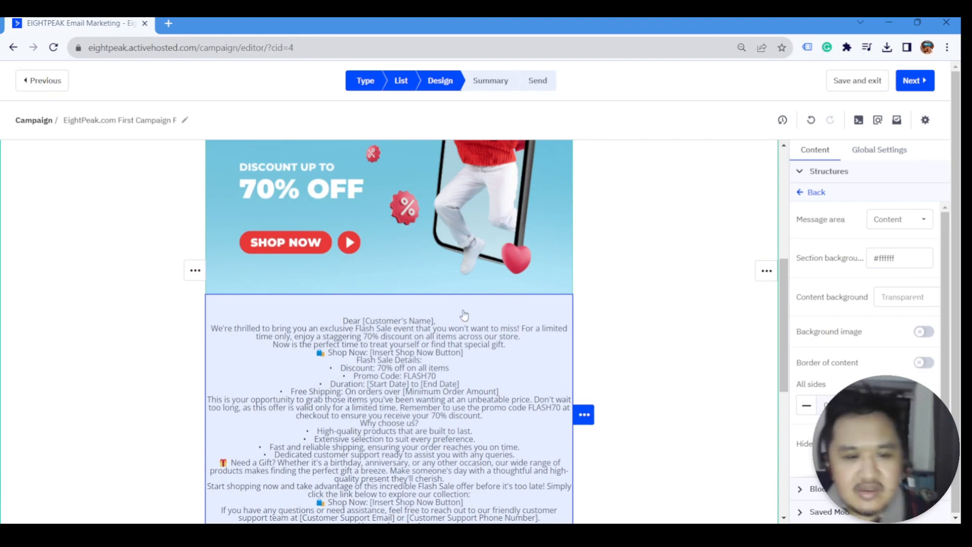
left_click(802, 192)
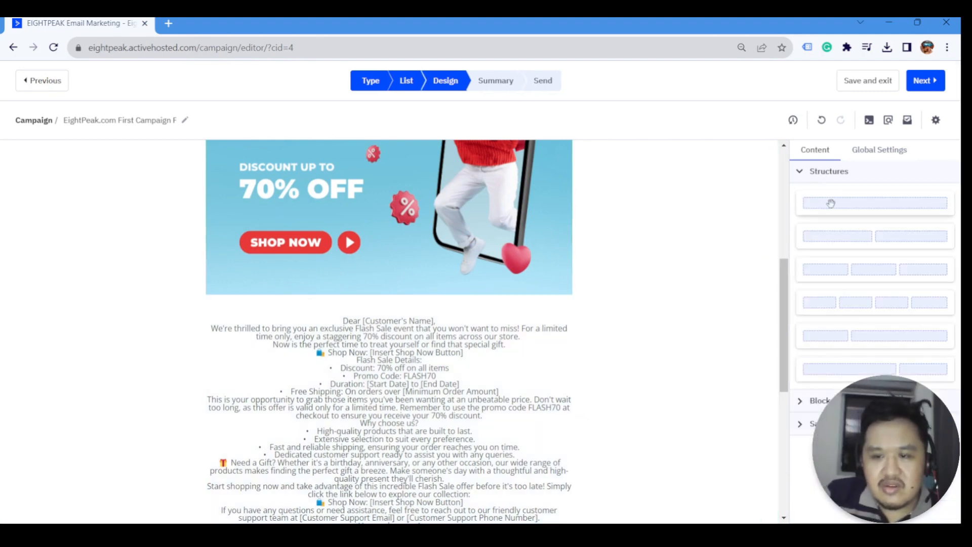
- Add a new text block below the banner and paste the greeting paragraph into it
left_click(800, 174)
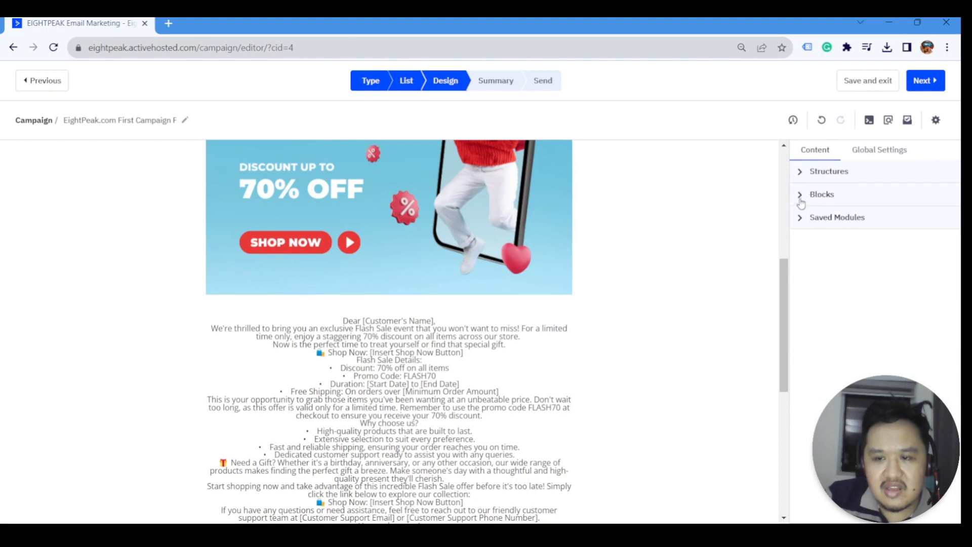
left_click(801, 196)
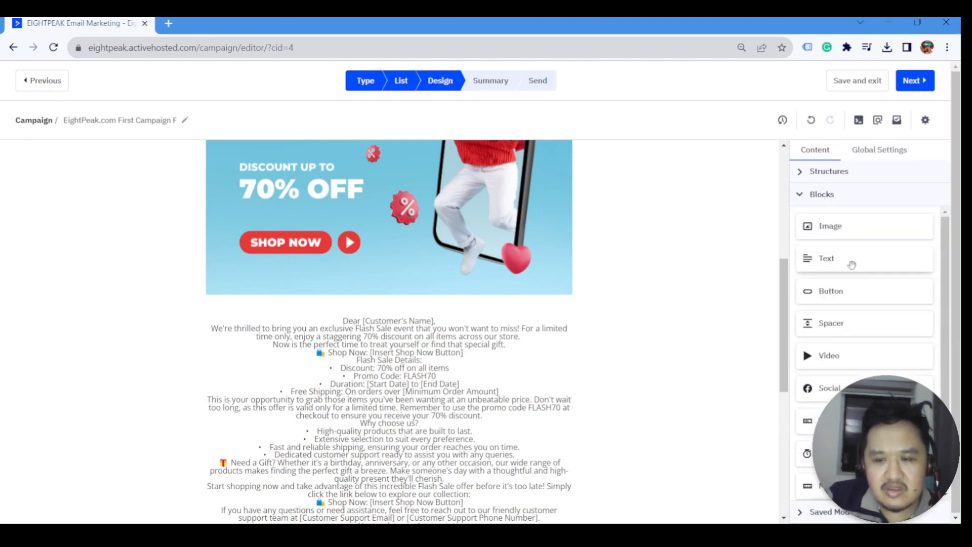
left_click_drag(853, 263, 518, 331)
key("ctrl+c")
left_click(371, 330)
left_click(292, 290)
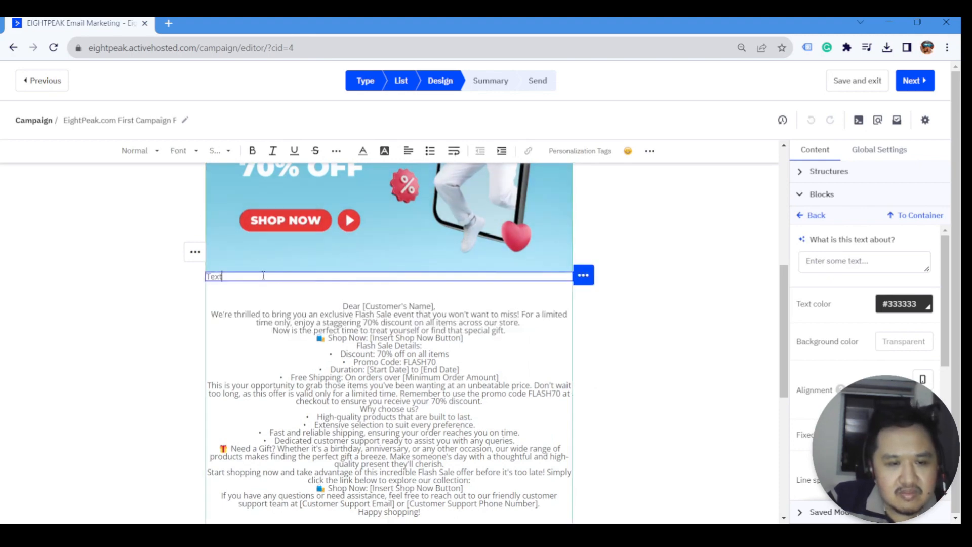
key("ctrl+v")
key("ctrl+a")
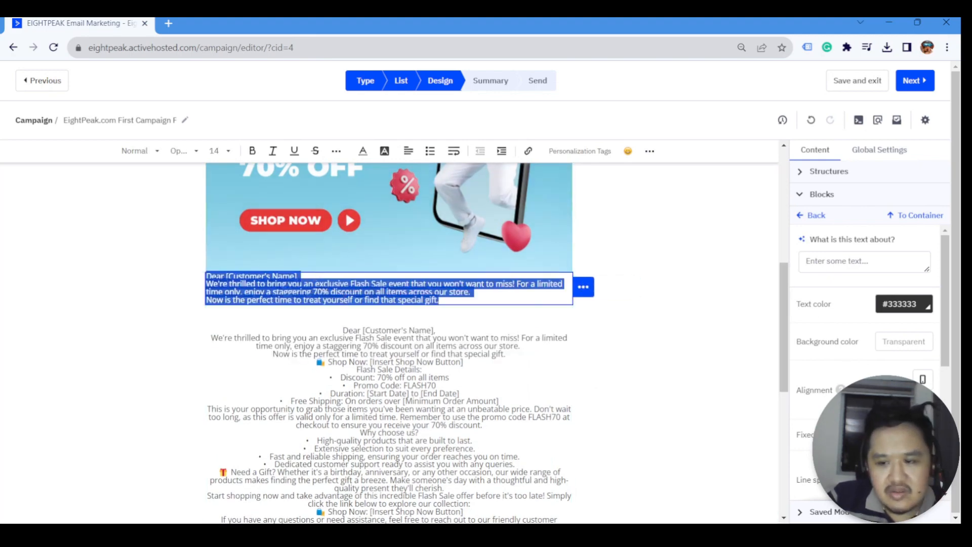
- Set the greeting's line spacing to 1.5 and its text size to 16
scroll(912, 421, "down", 1)
left_click(924, 418)
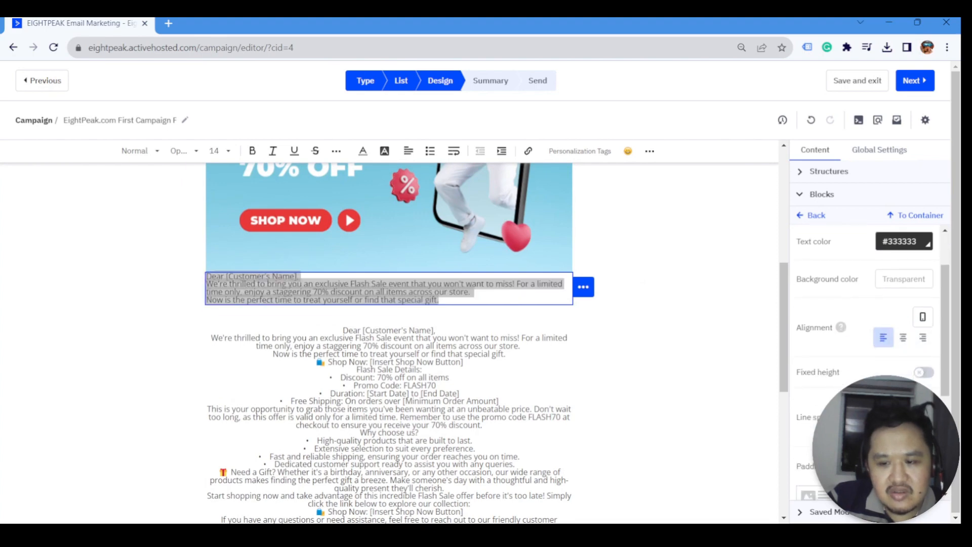
left_click(924, 417)
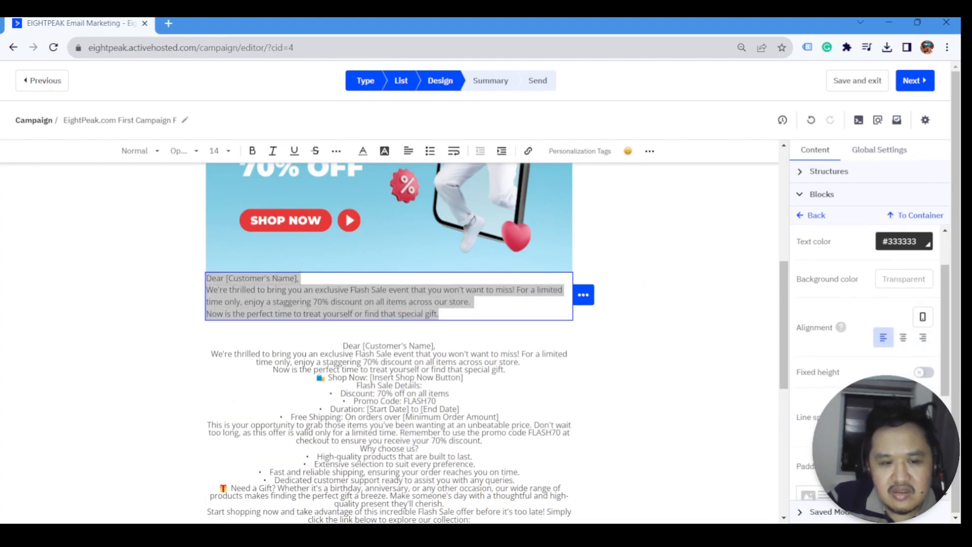
left_click(924, 418)
left_click(883, 428)
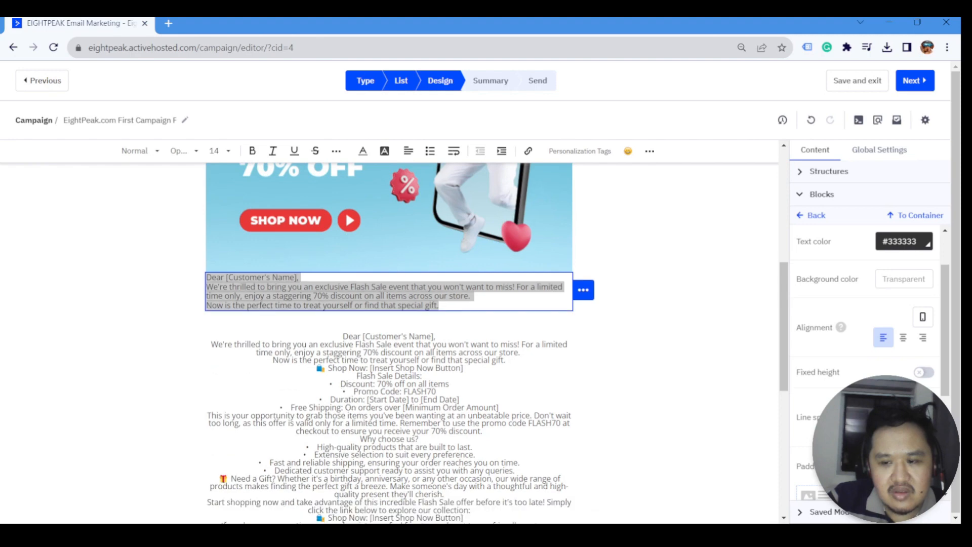
left_click(903, 427)
left_click(235, 152)
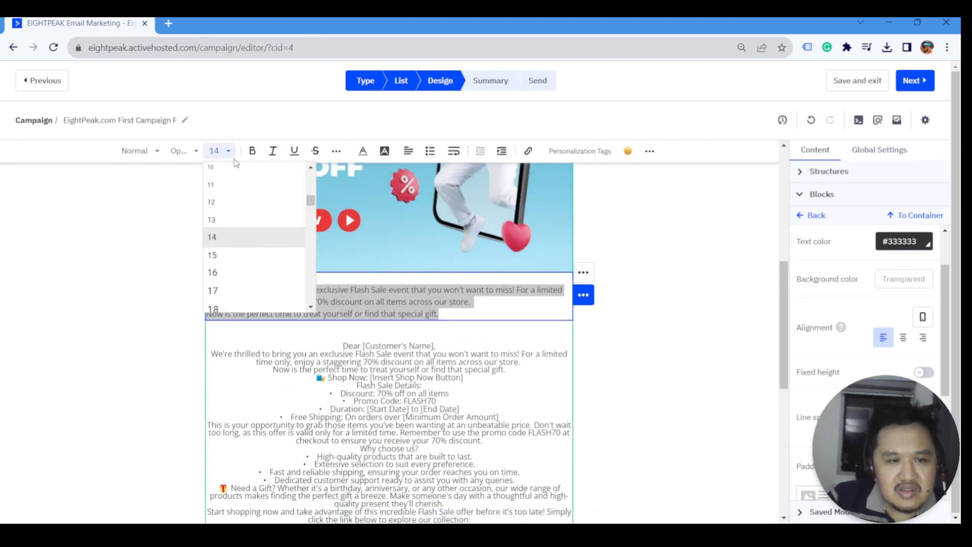
scroll(238, 257, "down", 2)
left_click(228, 217)
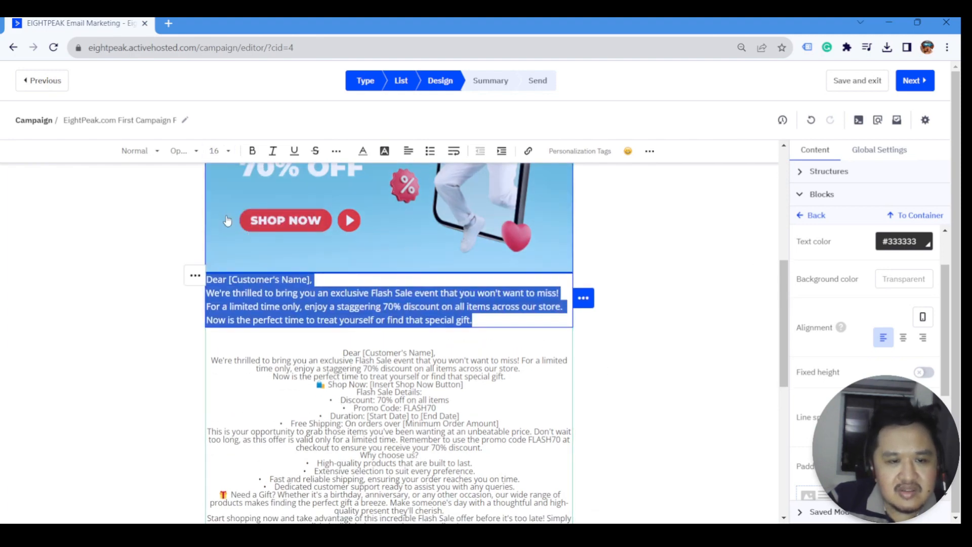
- Add a blank line after the salutation and make '70% discount' bold
left_click(360, 306)
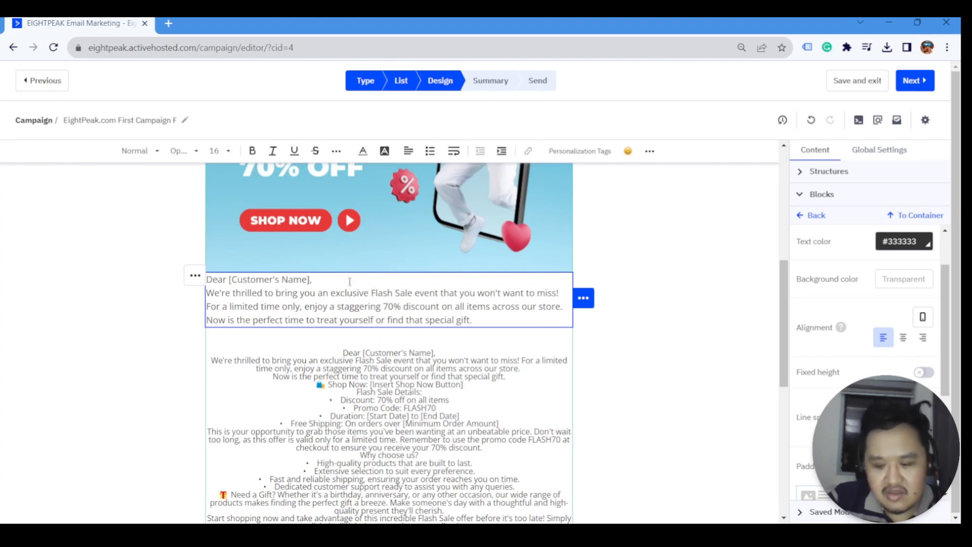
left_click(350, 282)
key("Return")
key("ctrl+a")
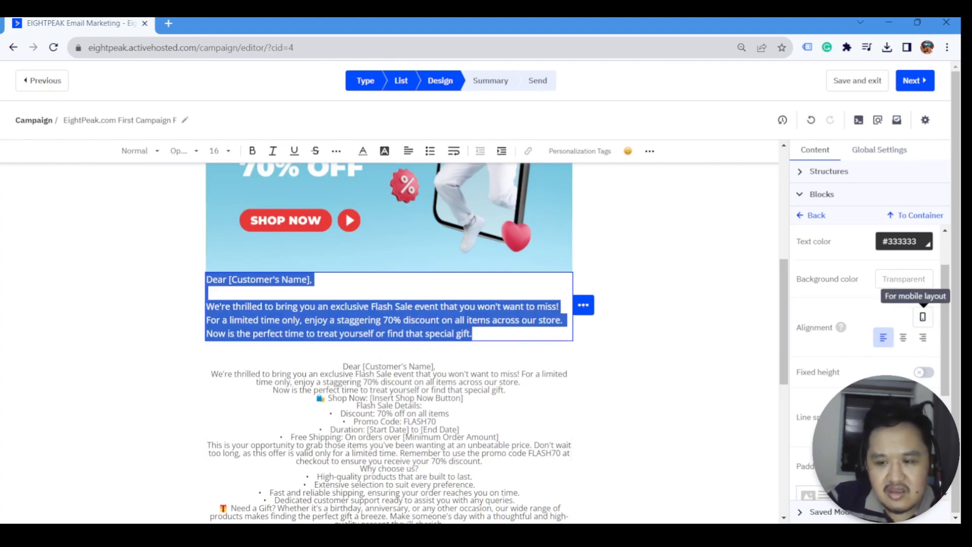
left_click(371, 302)
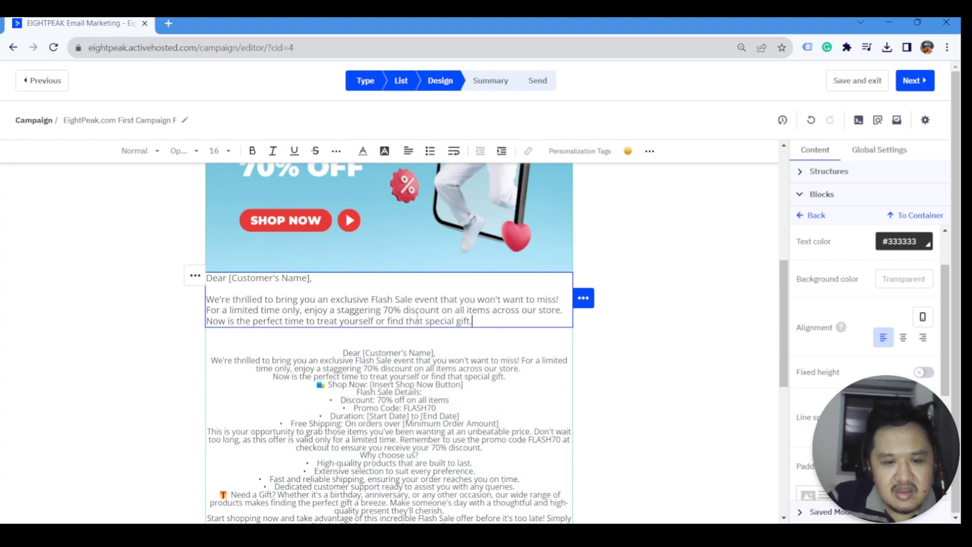
left_click_drag(385, 310, 426, 310)
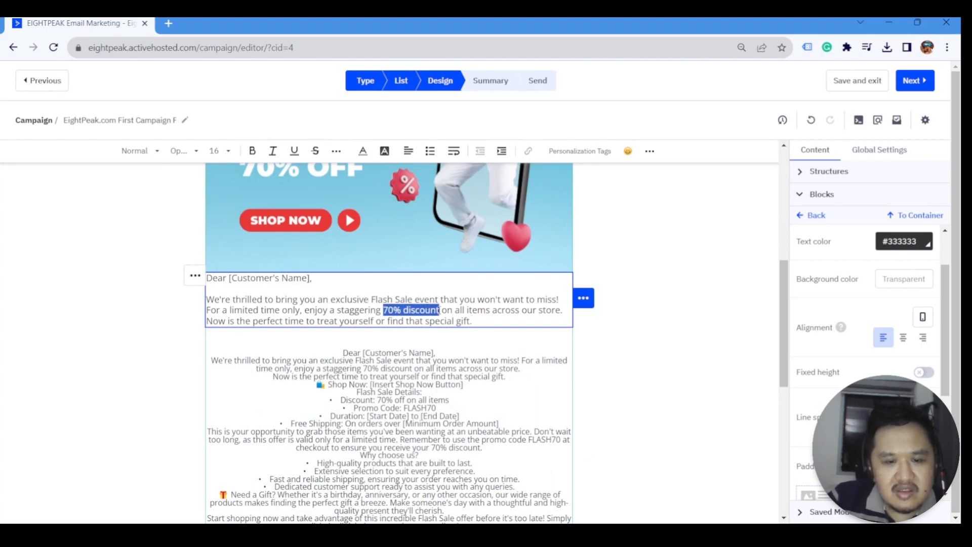
left_click(253, 152)
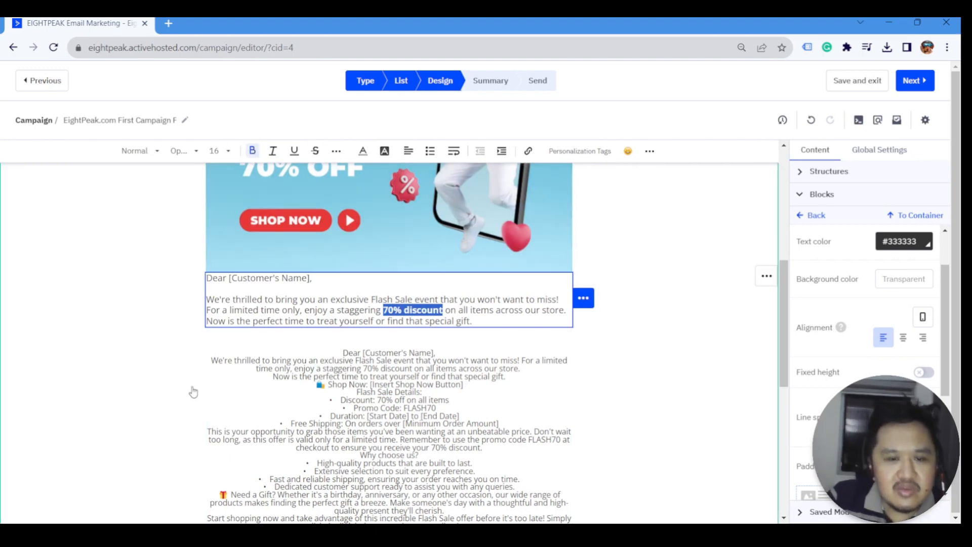
left_click(495, 330)
- Add an empty line after the greeting and delete the duplicate greeting from the letter
left_click(496, 321)
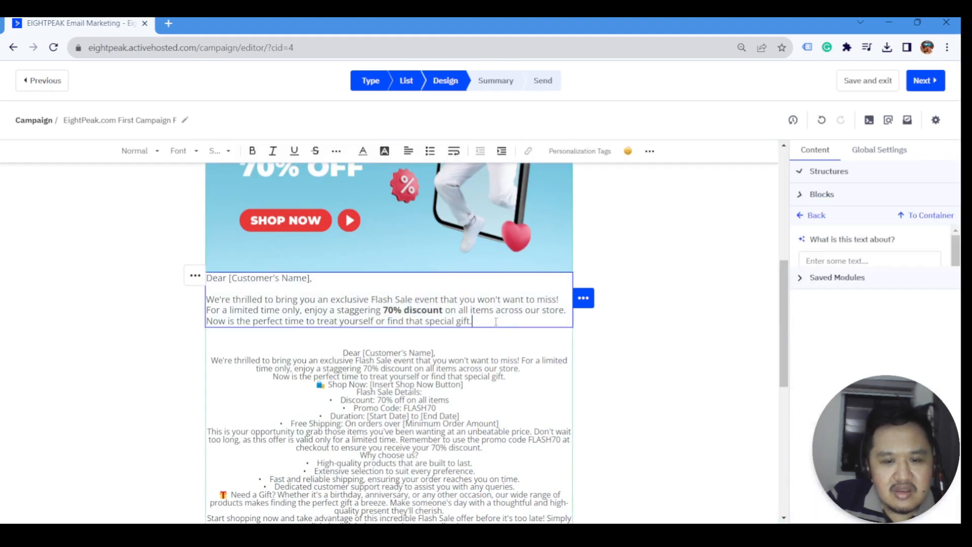
key("Return")
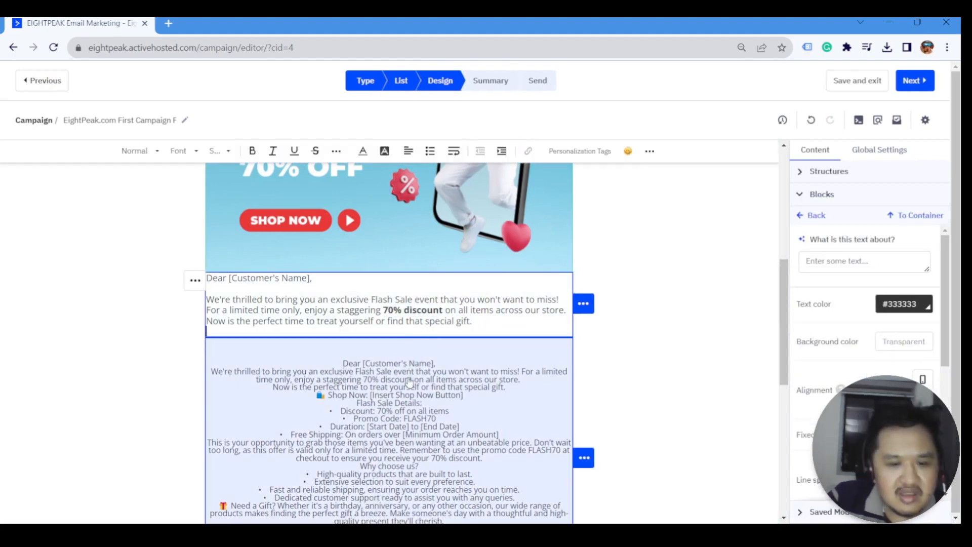
scroll(361, 375, "down", 1)
left_click_drag(343, 307, 528, 328)
key("BackSpace")
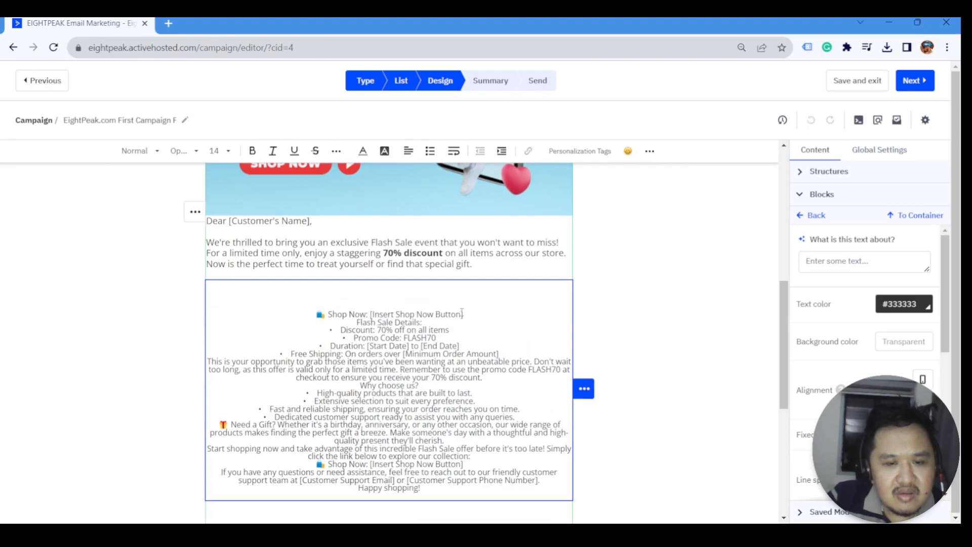
left_click(471, 273)
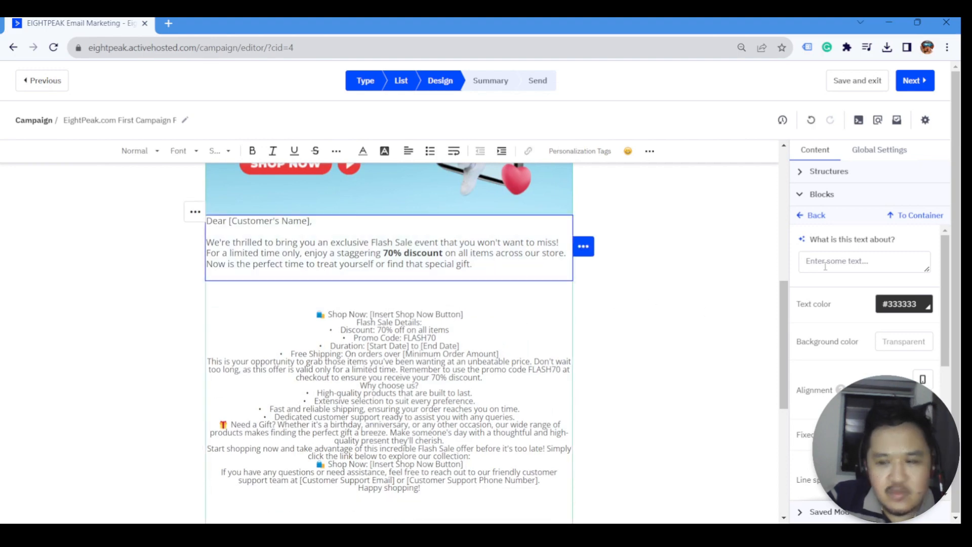
left_click(802, 218)
- Add a button below the greeting labelled '🛍 Shop Now'
left_click_drag(831, 289, 424, 289)
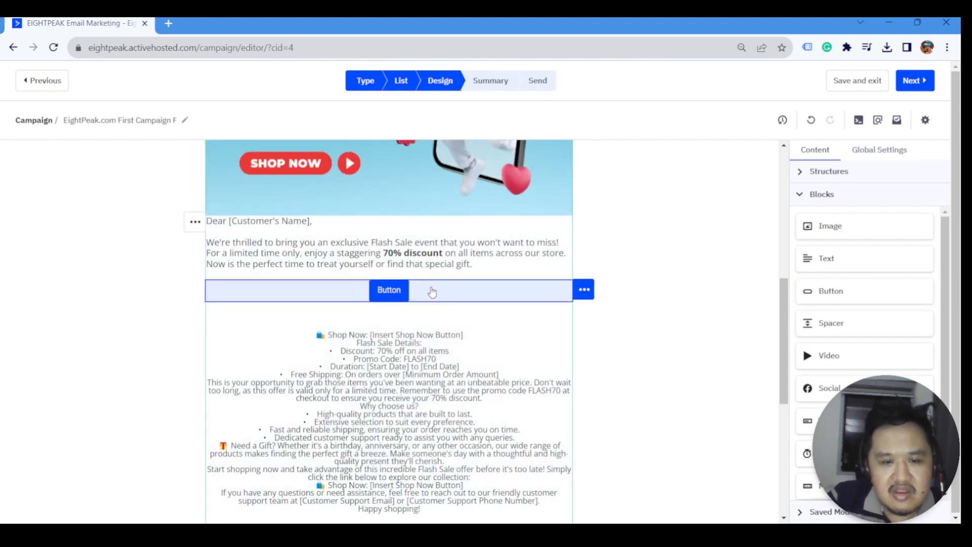
left_click(365, 334)
left_click_drag(366, 335, 290, 335)
key("ctrl+c")
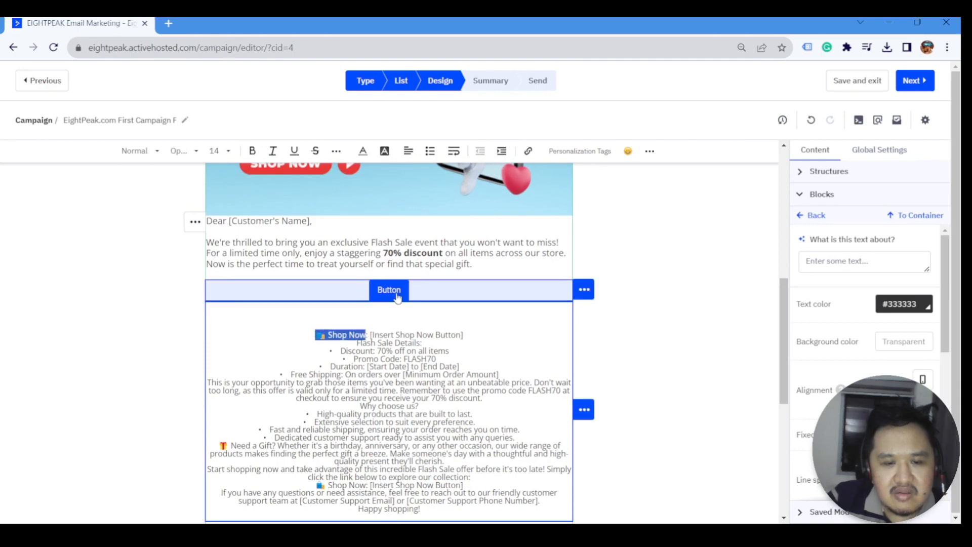
left_click(418, 298)
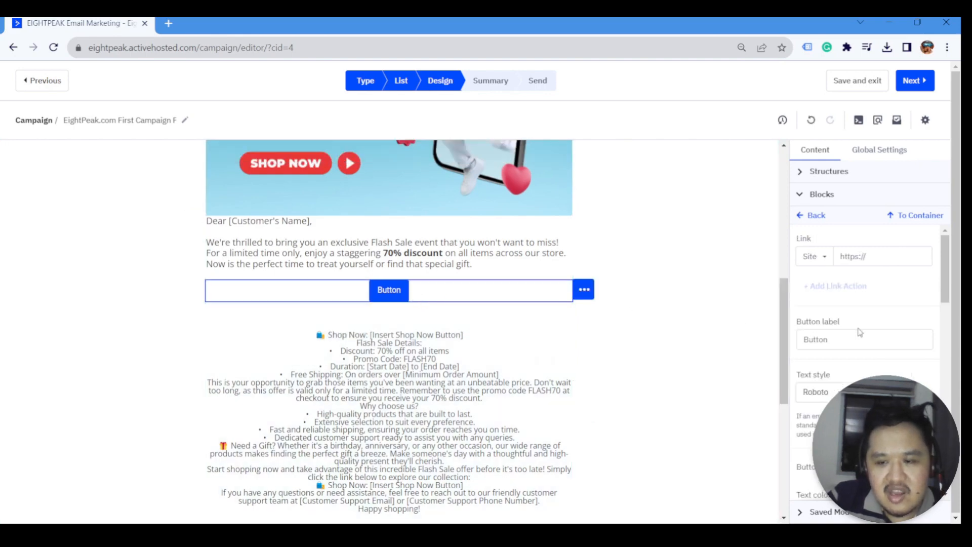
left_click(826, 355)
key("ctrl+a")
key("ctrl+v")
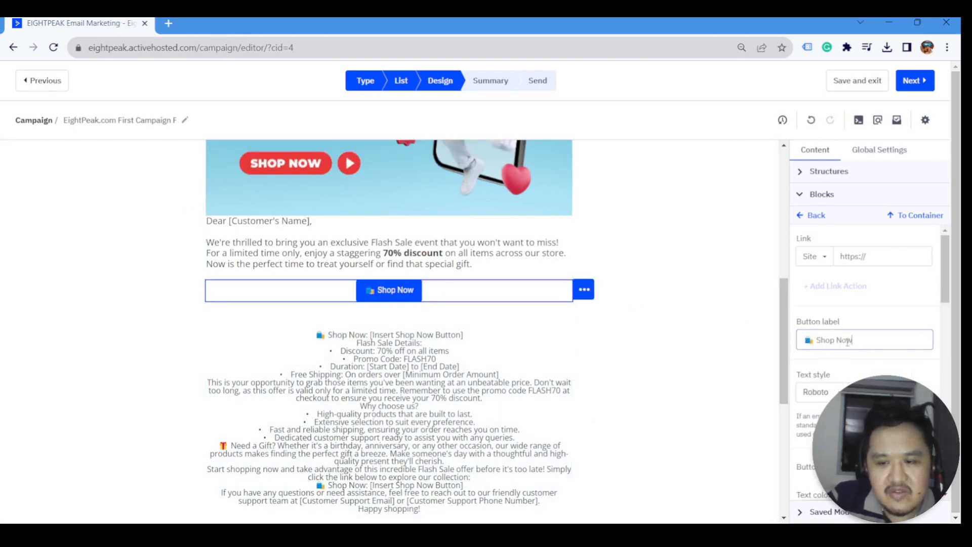
- Set the button colour to dark navy #0b5394
scroll(902, 356, "down", 1)
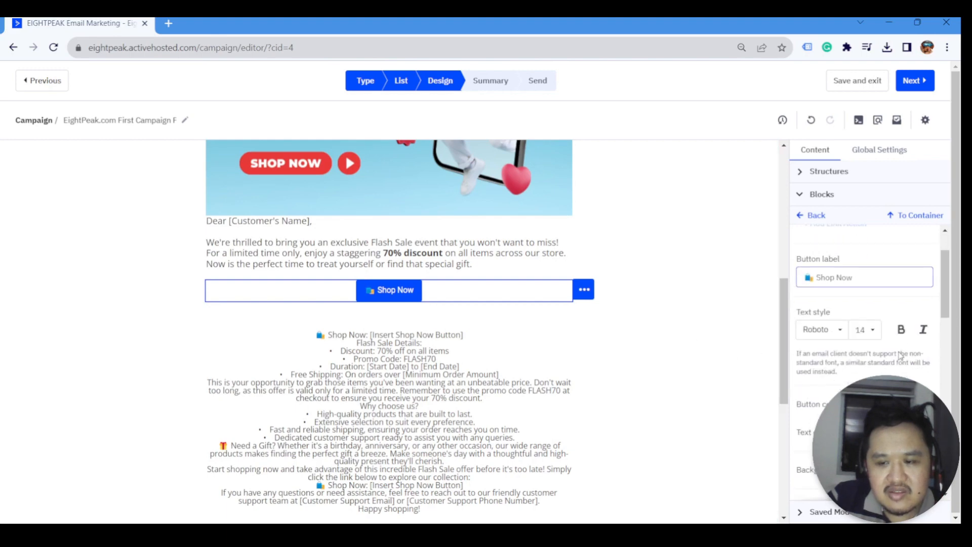
left_click(924, 405)
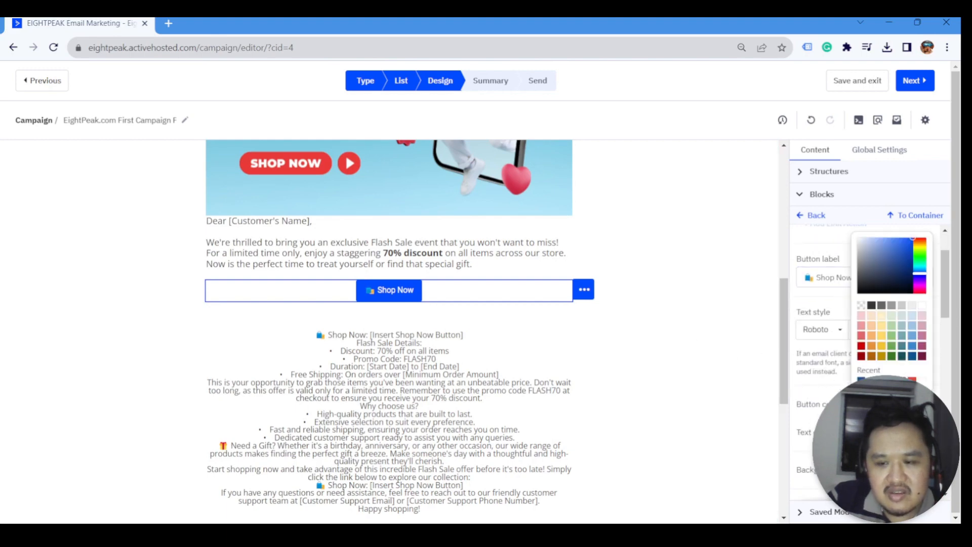
left_click(915, 357)
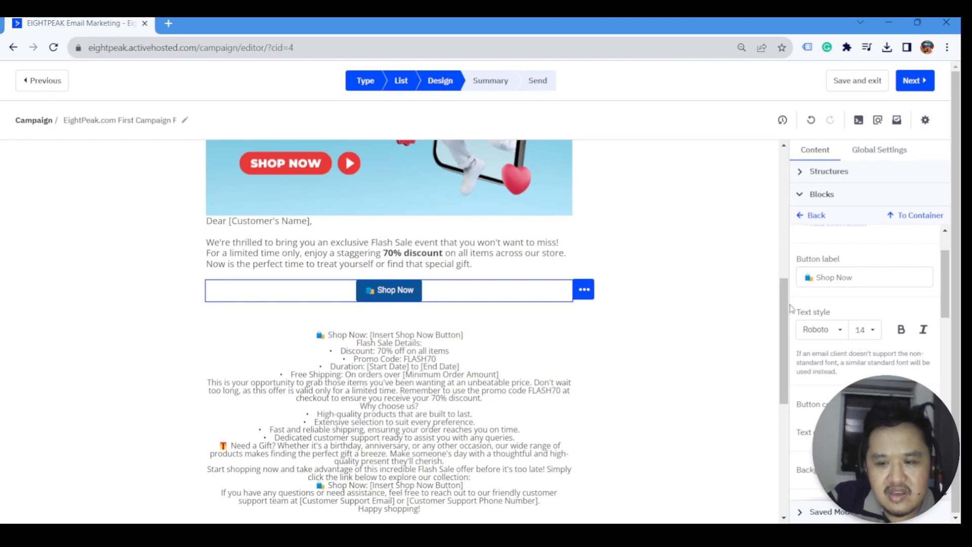
scroll(446, 363, "up", 1)
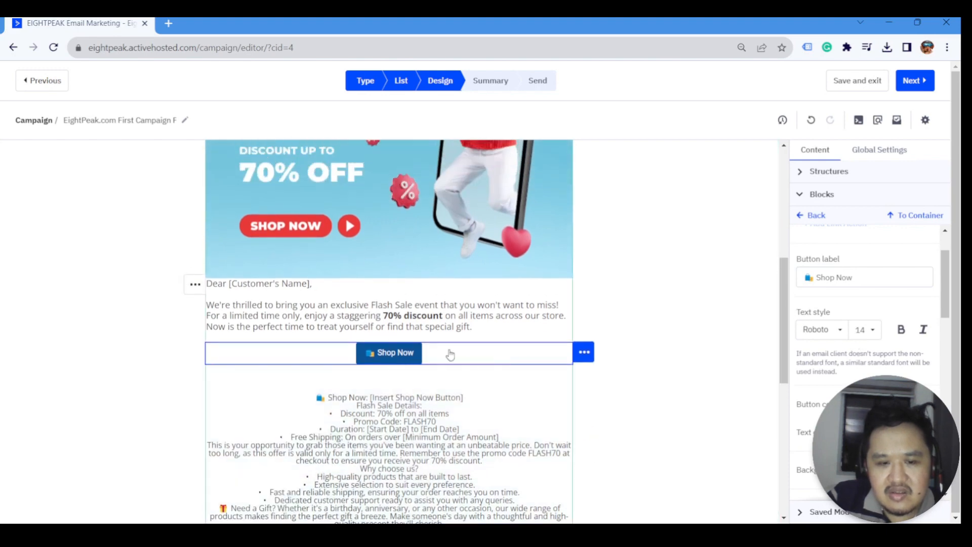
scroll(866, 329, "down", 1)
scroll(867, 329, "down", 1)
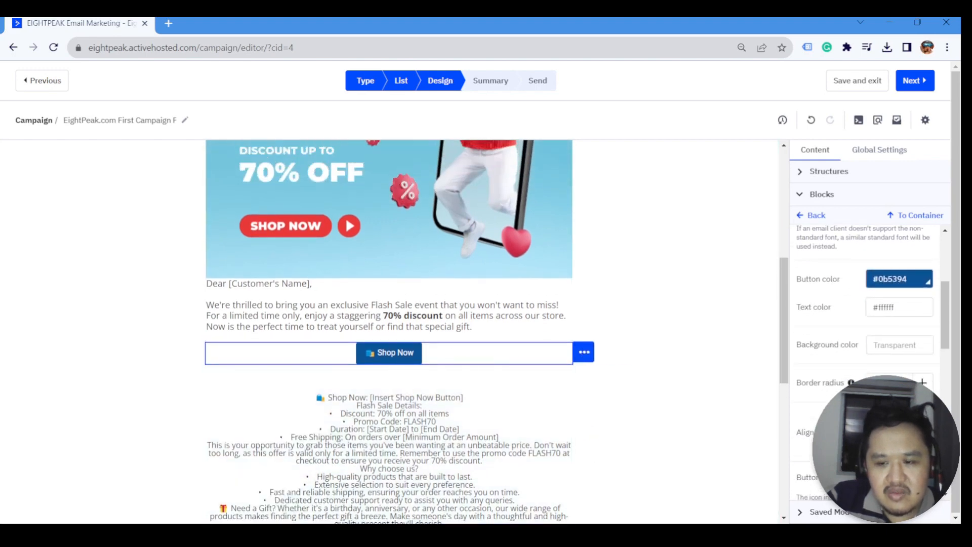
scroll(903, 369, "down", 1)
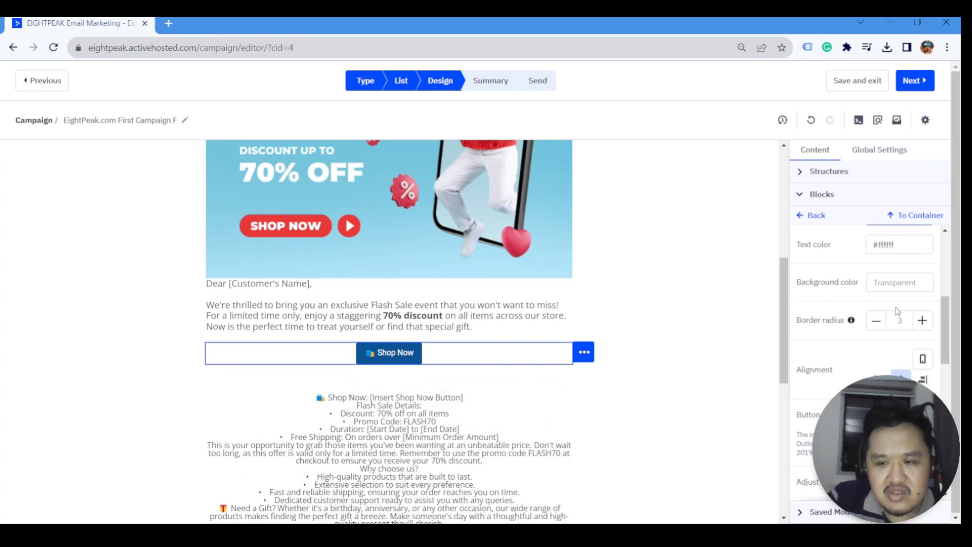
- Set the Shop Now button's corner radius to 5 and keep it centred
left_click(922, 320)
left_click(922, 320)
left_click(922, 321)
left_click(922, 321)
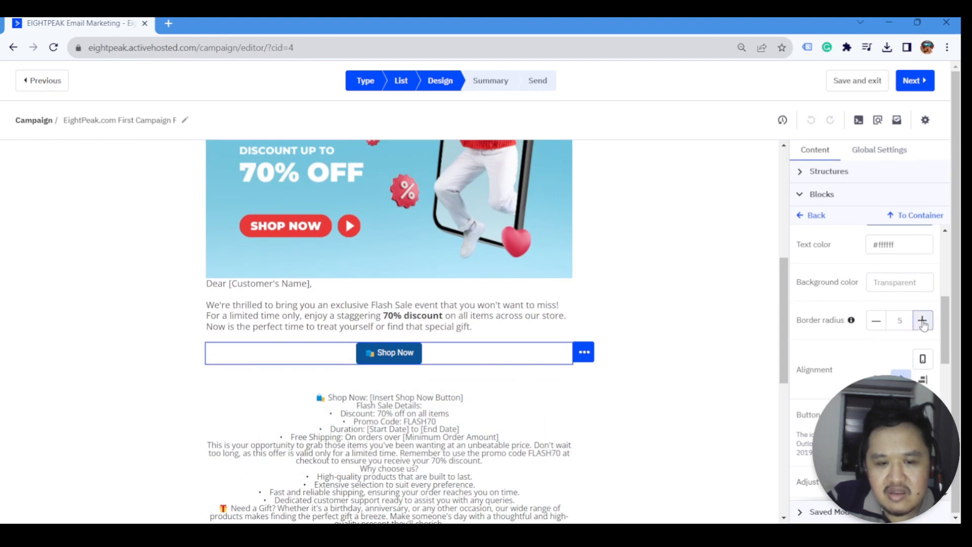
left_click(923, 320)
left_click(922, 321)
left_click(922, 321)
left_click(878, 326)
left_click(879, 327)
left_click(879, 326)
left_click(879, 327)
left_click(878, 327)
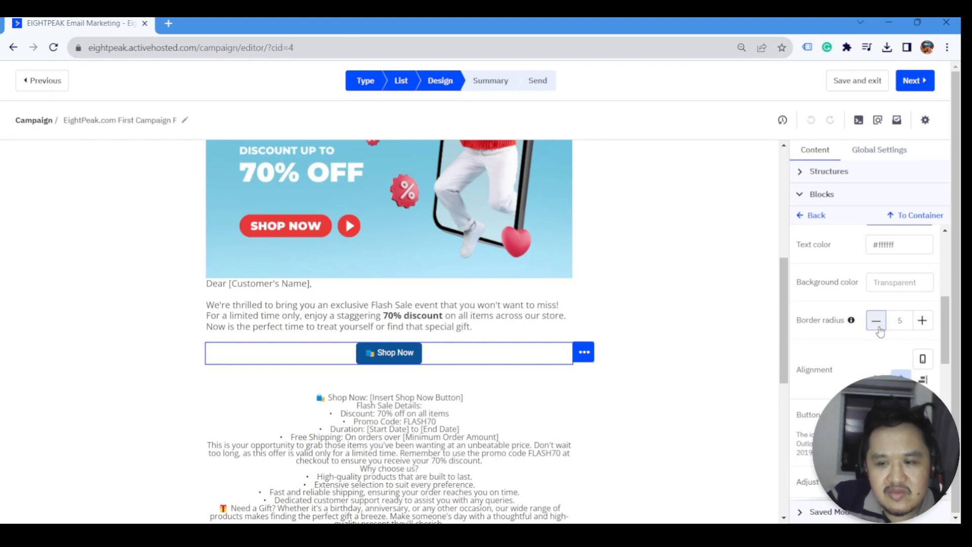
left_click(880, 379)
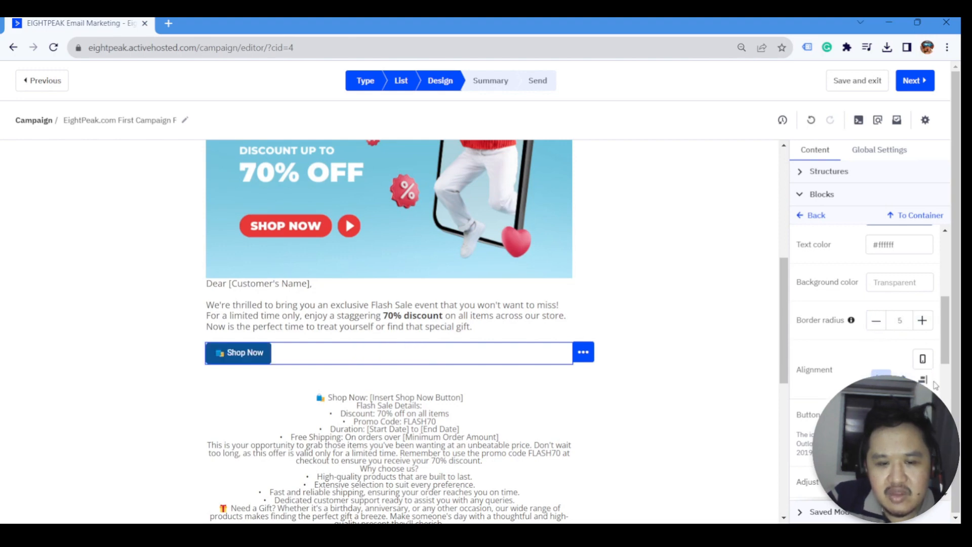
left_click(923, 380)
left_click(901, 380)
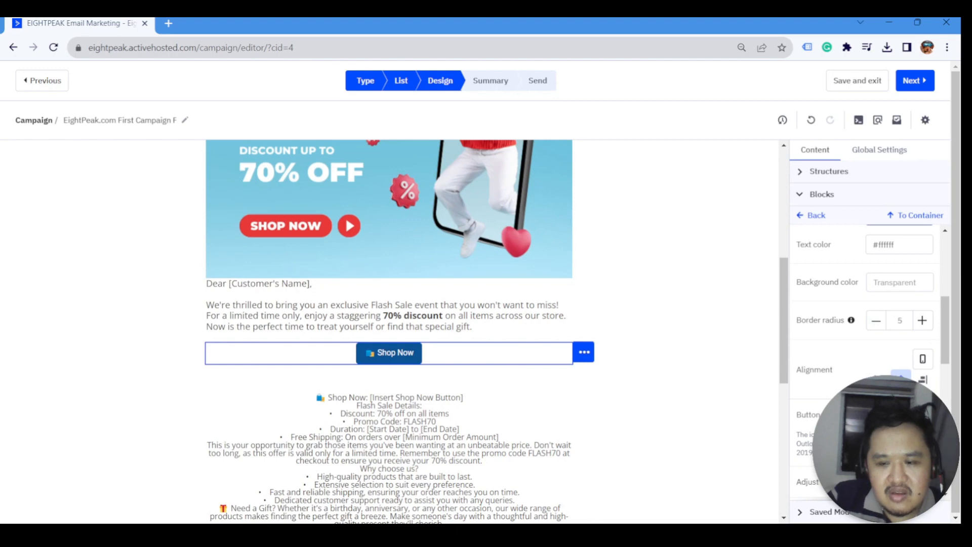
- Try a button icon and full-width stretch, then revert both
scroll(861, 354, "down", 1)
scroll(902, 365, "up", 2)
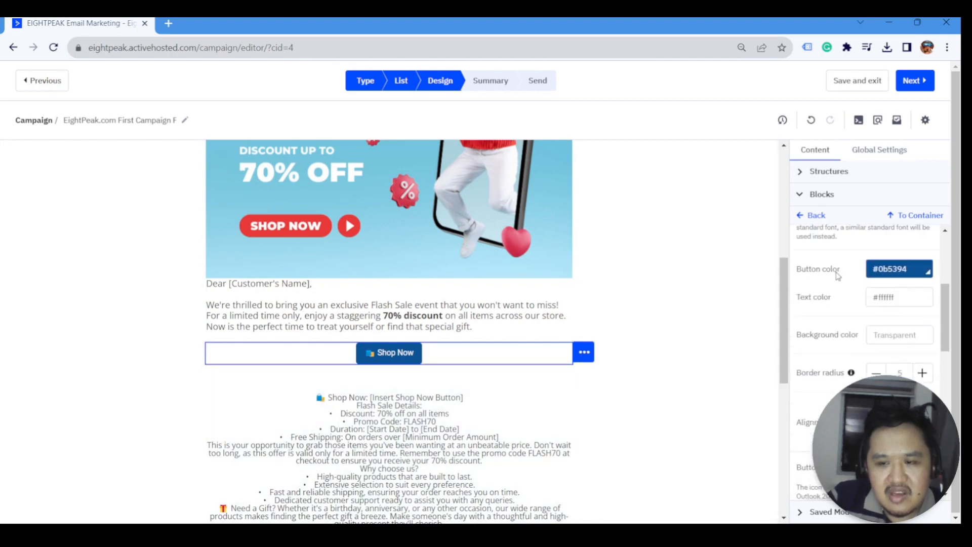
scroll(902, 364, "down", 1)
scroll(934, 357, "down", 1)
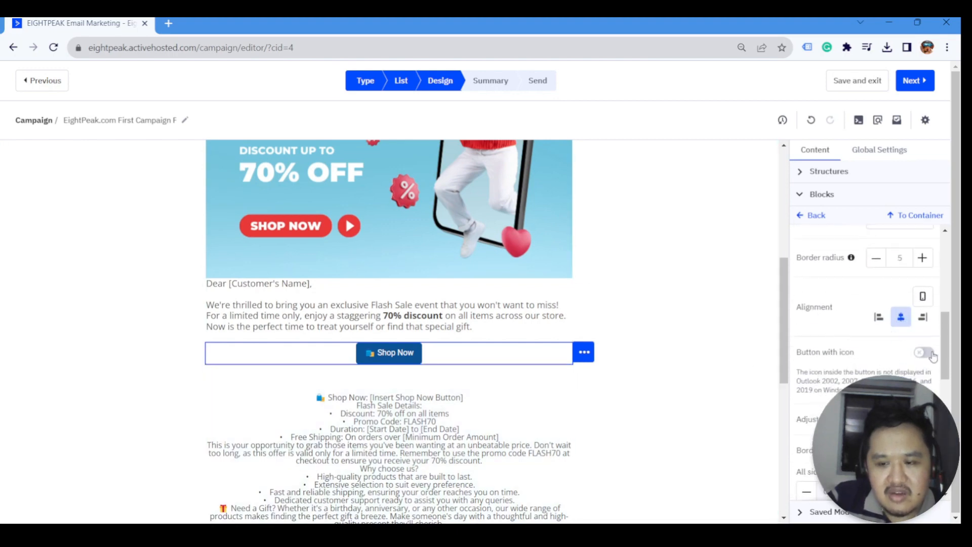
left_click(925, 353)
left_click(928, 355)
scroll(902, 309, "down", 2)
left_click(922, 233)
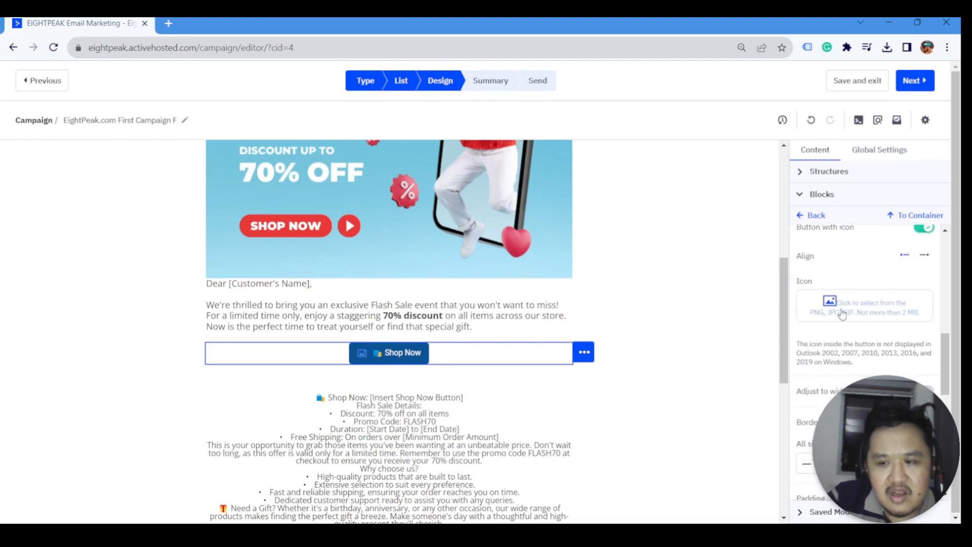
scroll(856, 304, "up", 1)
left_click(924, 288)
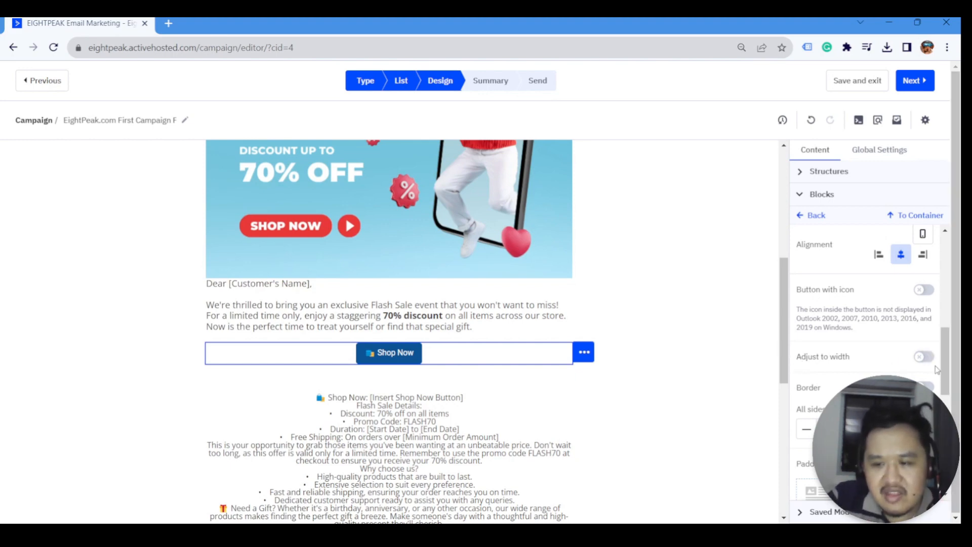
left_click(925, 358)
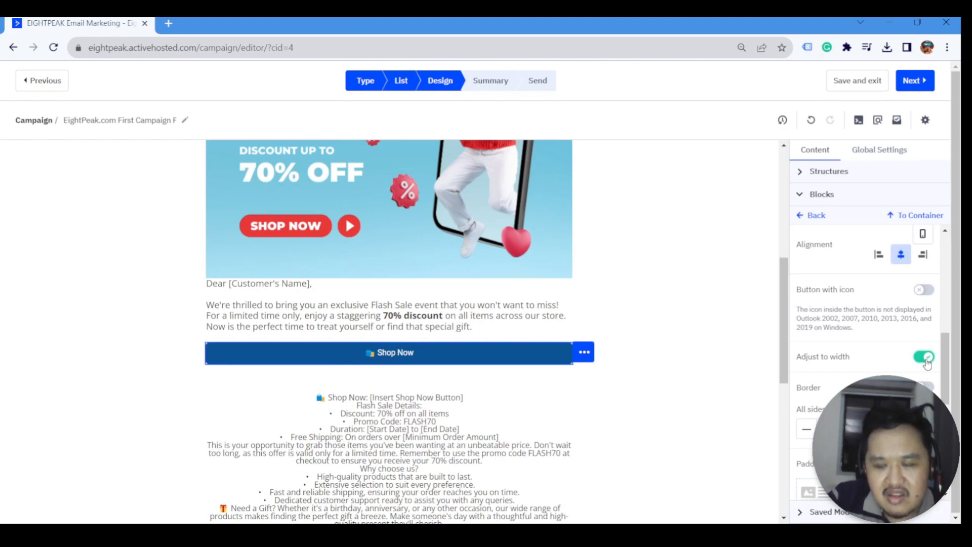
left_click(925, 358)
- Widen the button's left and right padding, with left padding at 30
scroll(919, 359, "down", 3)
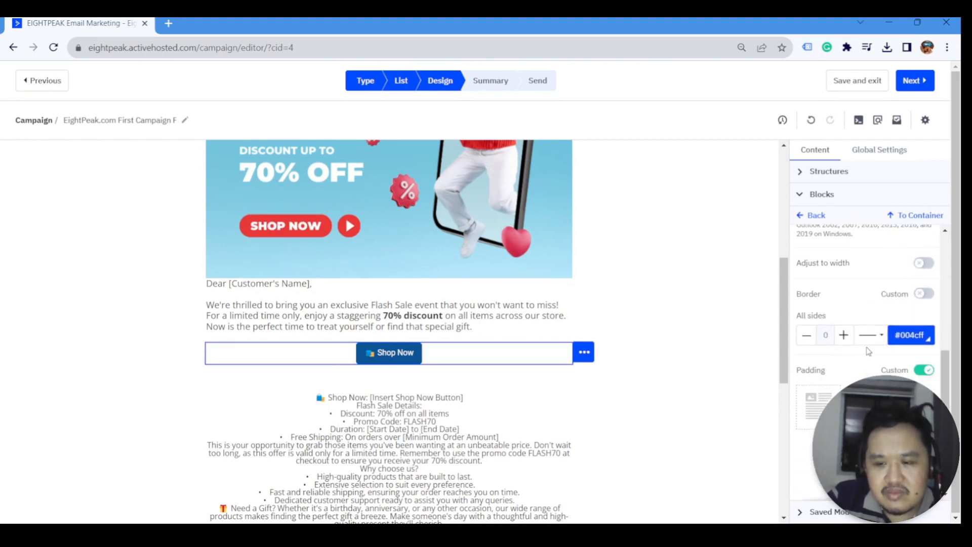
scroll(918, 356, "down", 2)
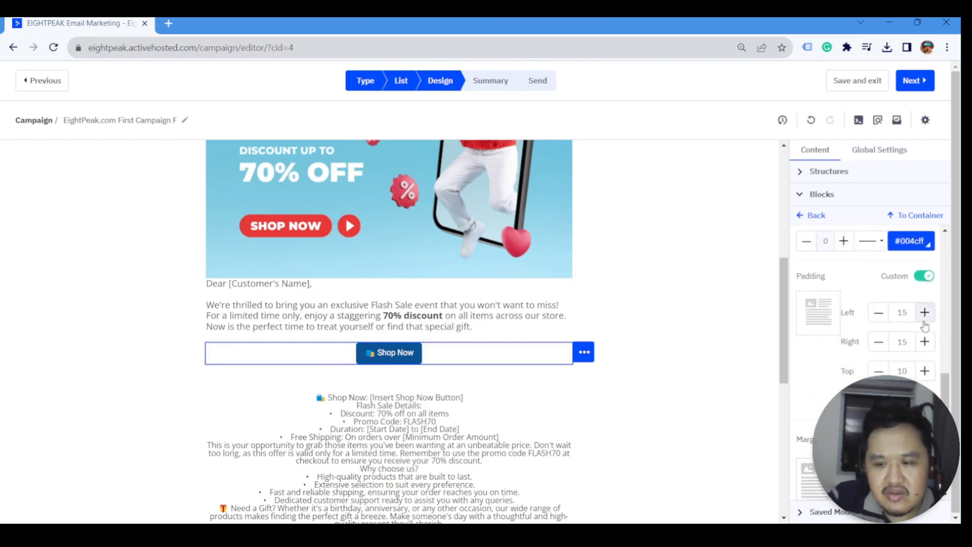
left_click(925, 313)
left_click(925, 313)
left_click(925, 312)
left_click(925, 312)
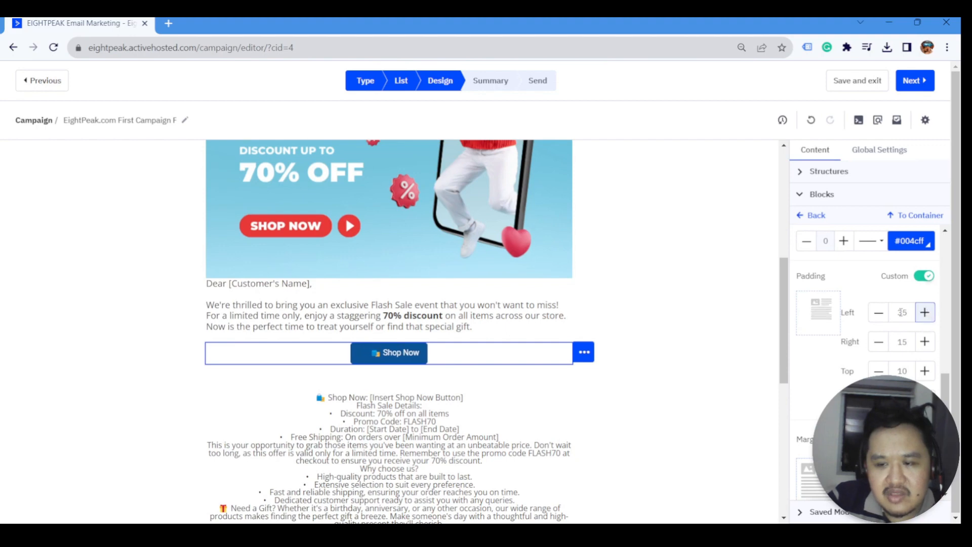
left_click(879, 312)
left_click(925, 342)
left_click(925, 342)
left_click(924, 341)
left_click(925, 342)
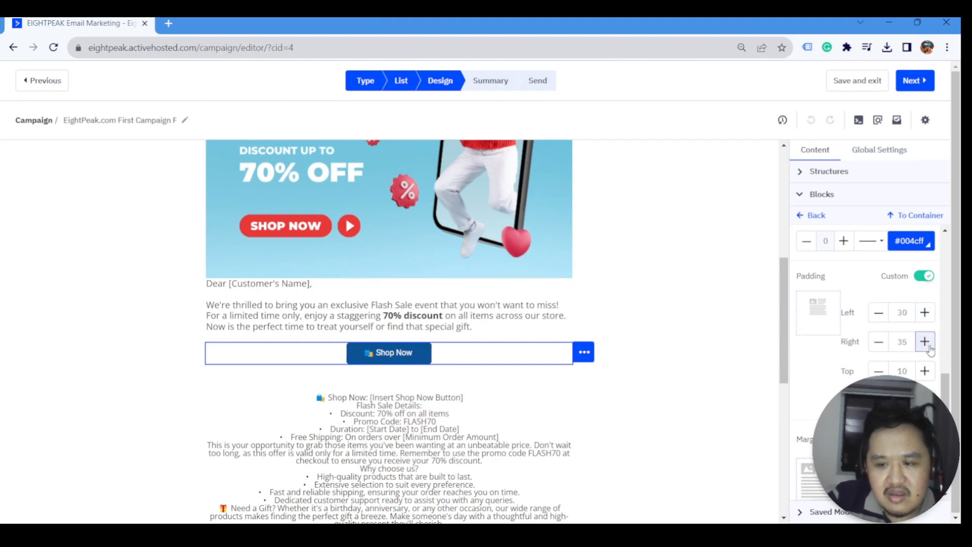
left_click(879, 342)
- Set the button label font size to 18 and retype the label as SHOP NOW
scroll(879, 342, "down", 3)
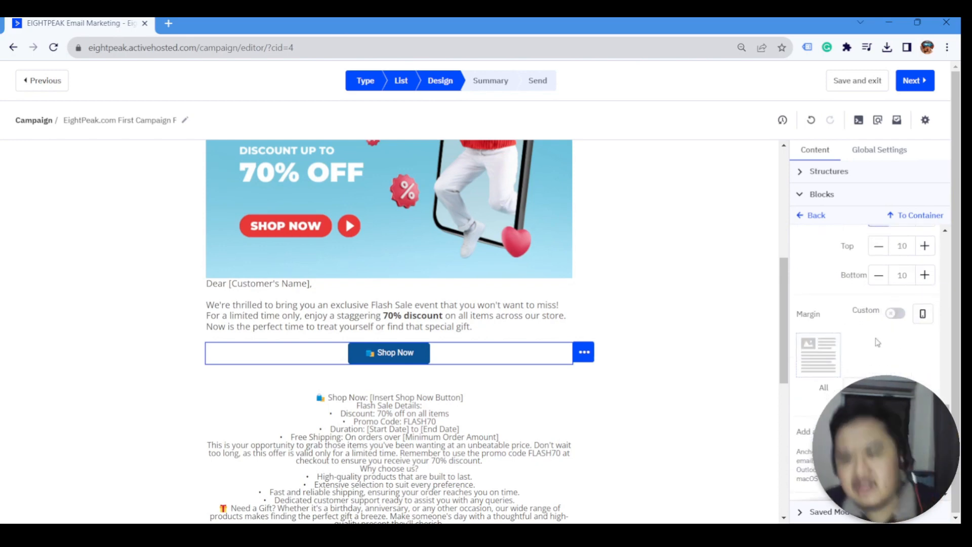
scroll(878, 342, "up", 1)
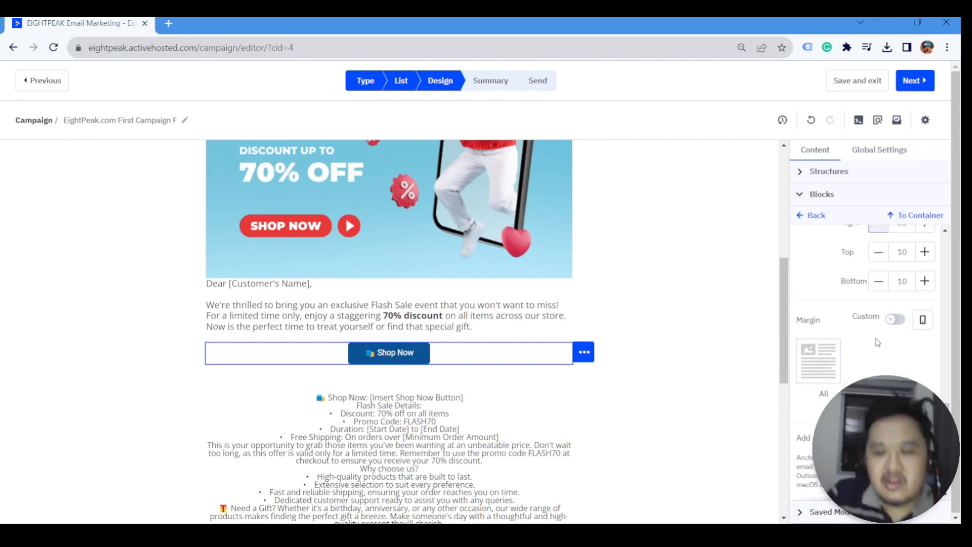
scroll(878, 343, "down", 3)
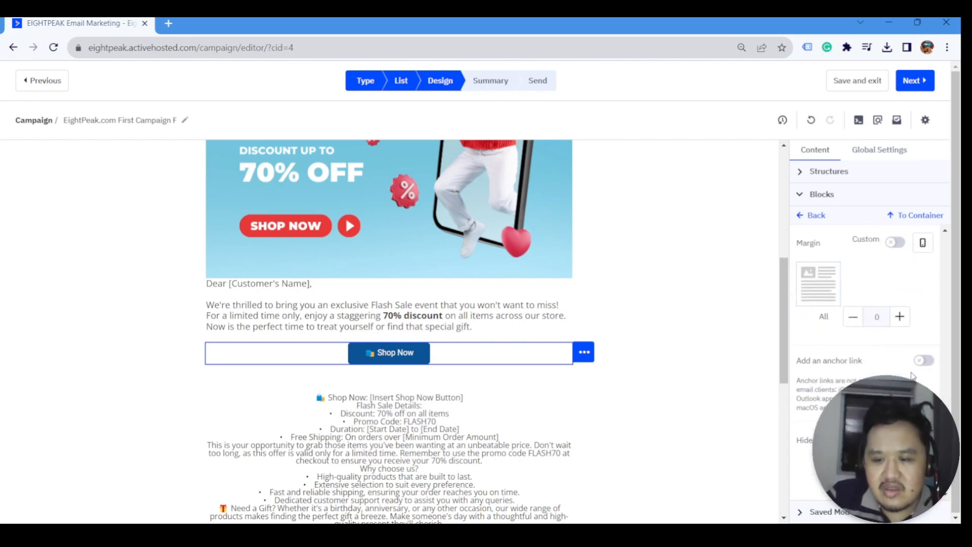
scroll(913, 376, "up", 10)
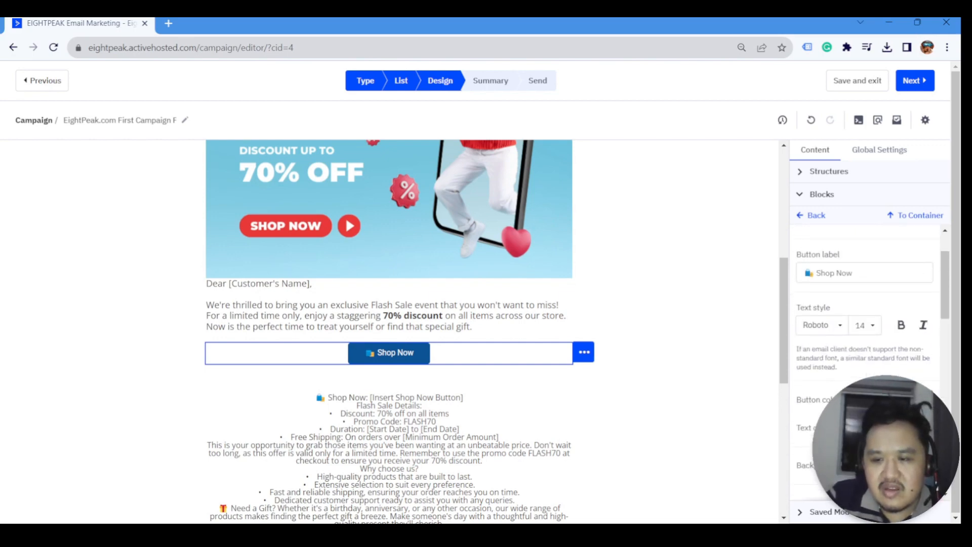
scroll(867, 354, "up", 2)
left_click(866, 392)
scroll(874, 308, "down", 1)
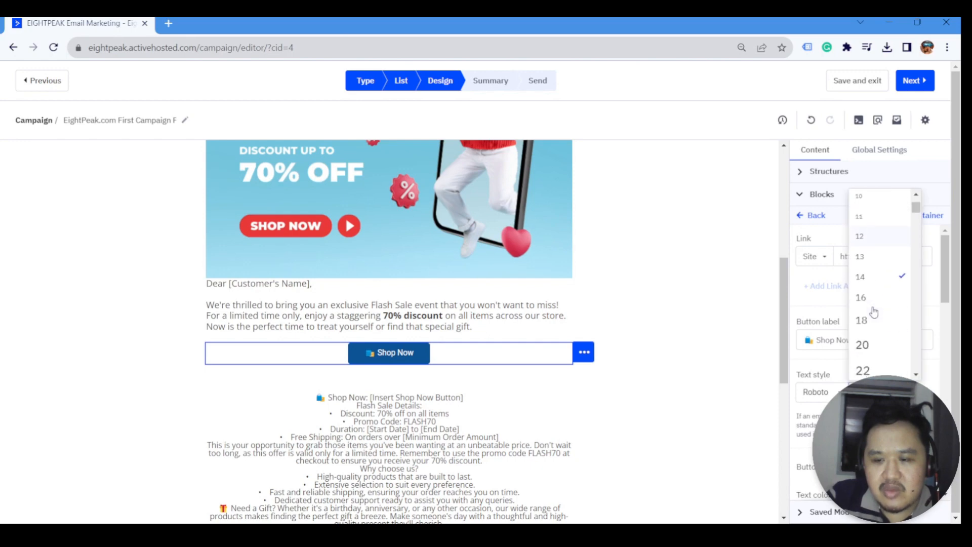
left_click(874, 321)
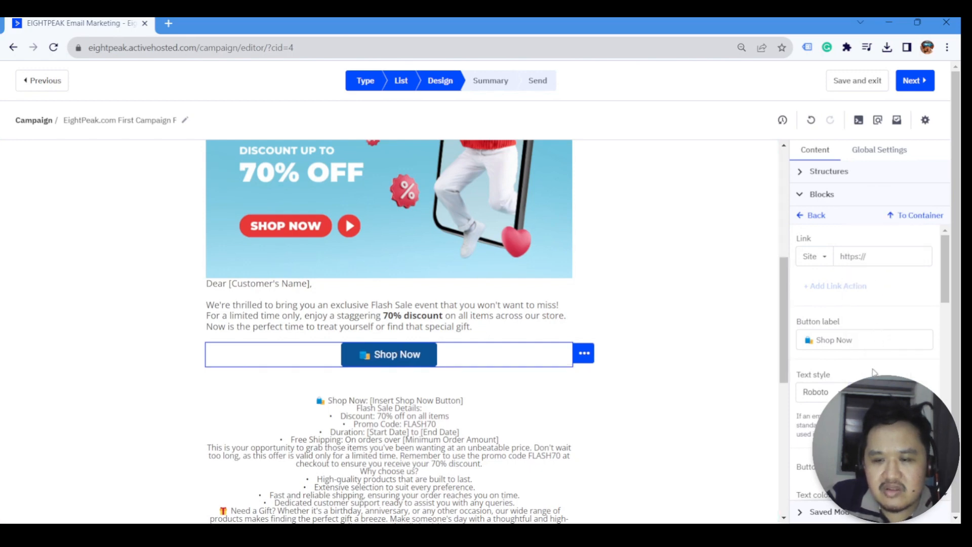
left_click_drag(826, 338, 903, 339)
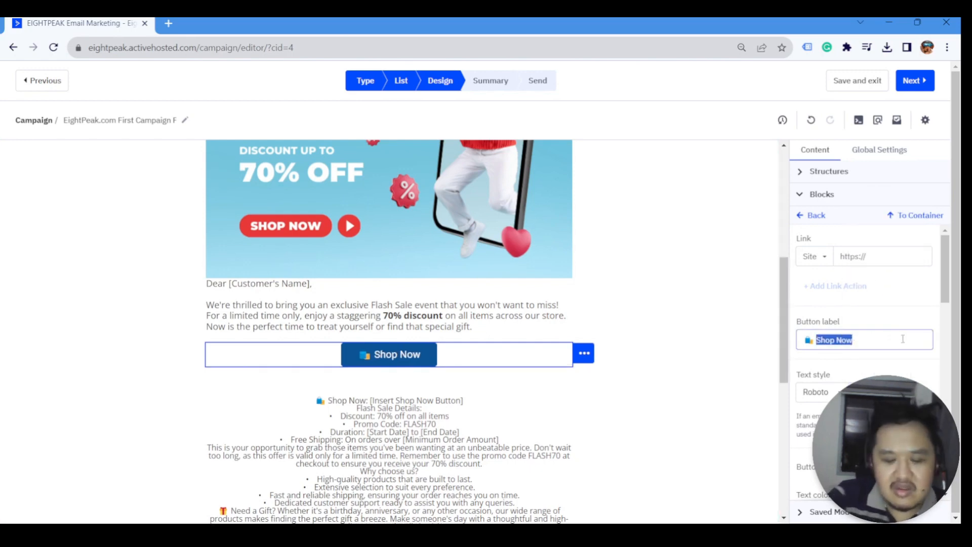
type("SHOP NOW")
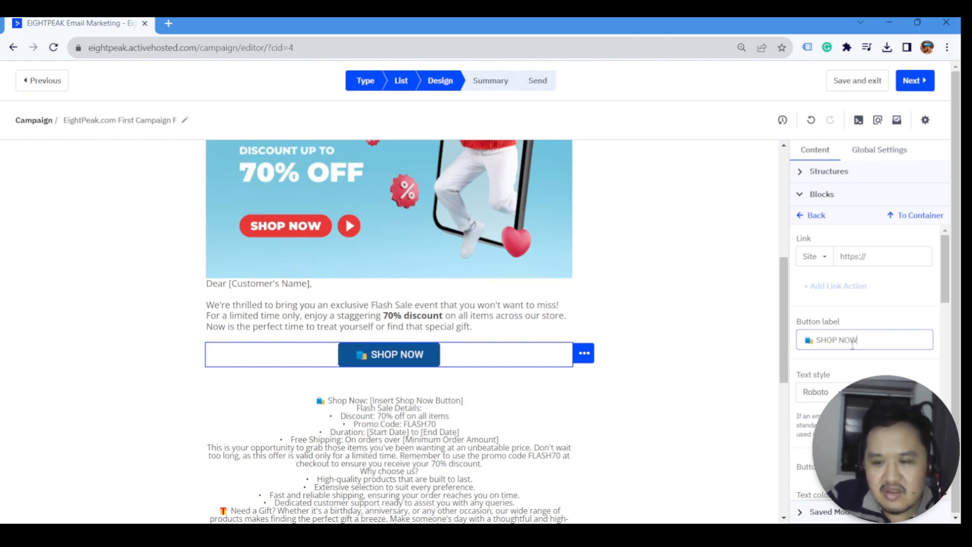
- Remove the emoji from the button label and delete the placeholder Shop Now text line
key("Delete")
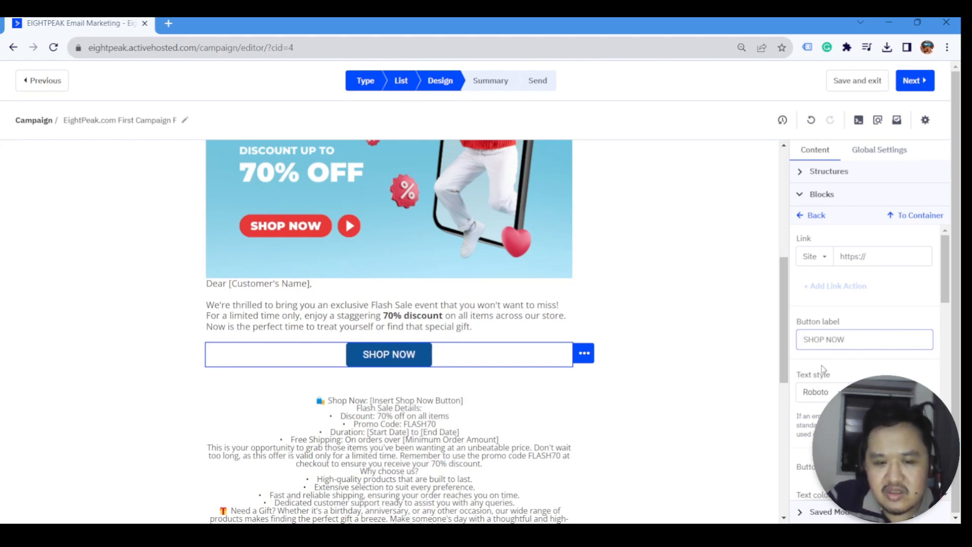
left_click(668, 344)
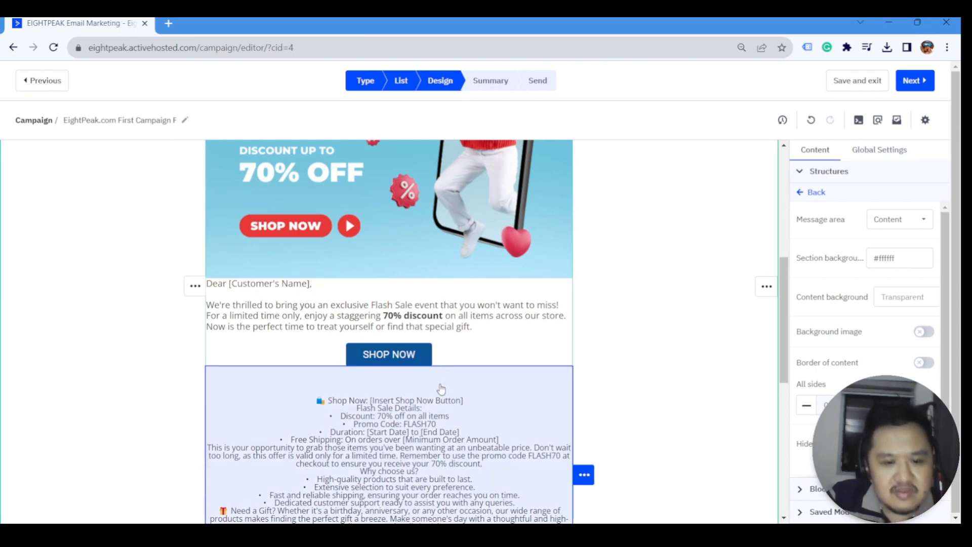
left_click(385, 404)
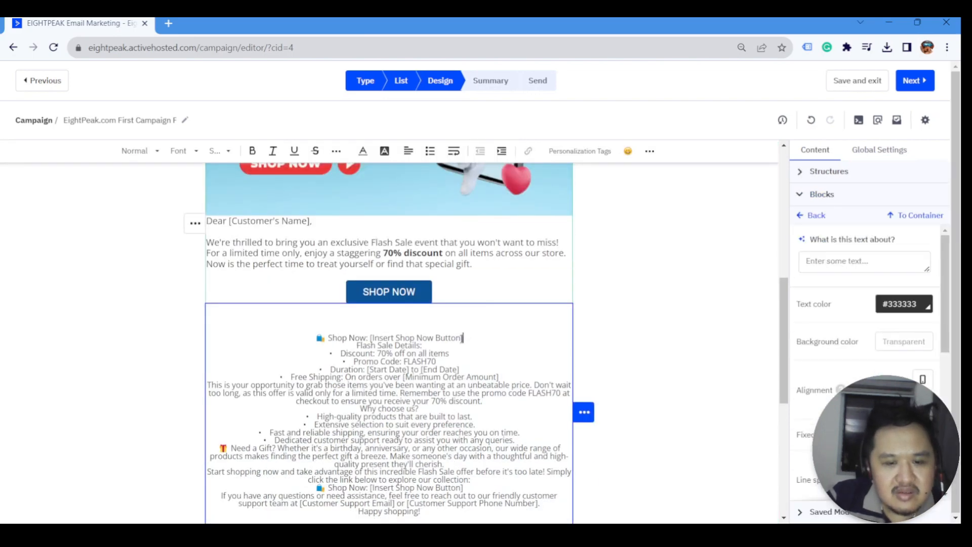
left_click_drag(464, 337, 316, 338)
key("BackSpace")
left_click(648, 347)
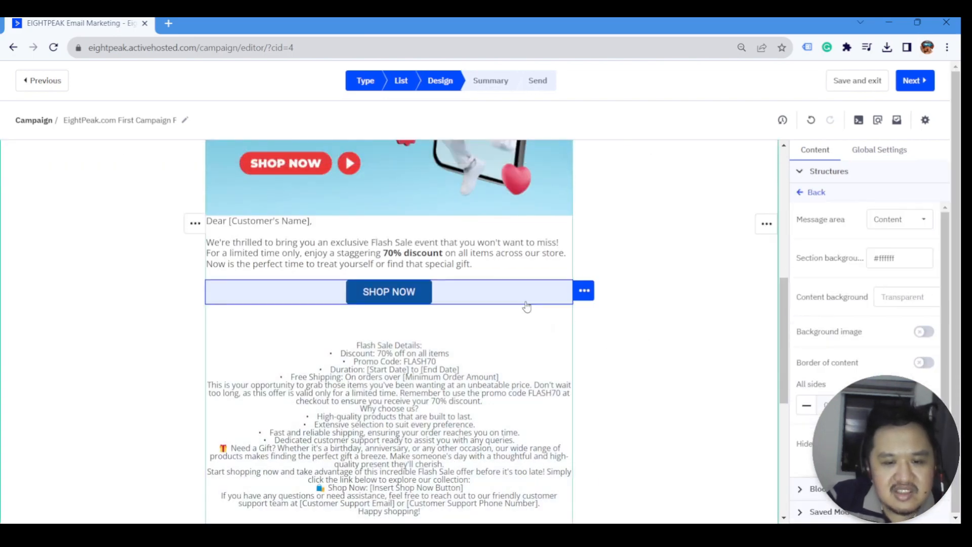
- Add a two-column structure below the button and move the Flash Sale details text block
scroll(526, 307, "up", 1)
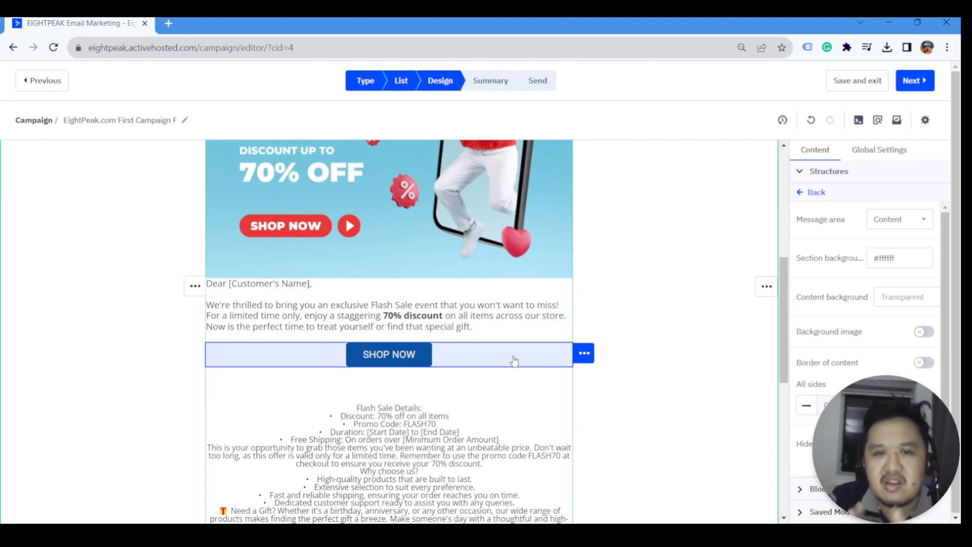
left_click(801, 191)
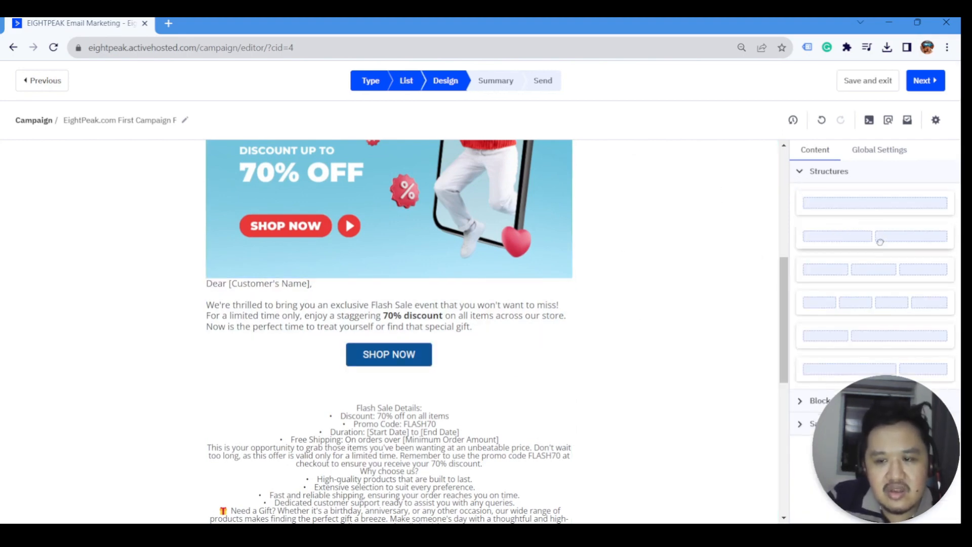
left_click_drag(878, 238, 434, 337)
scroll(434, 340, "down", 8)
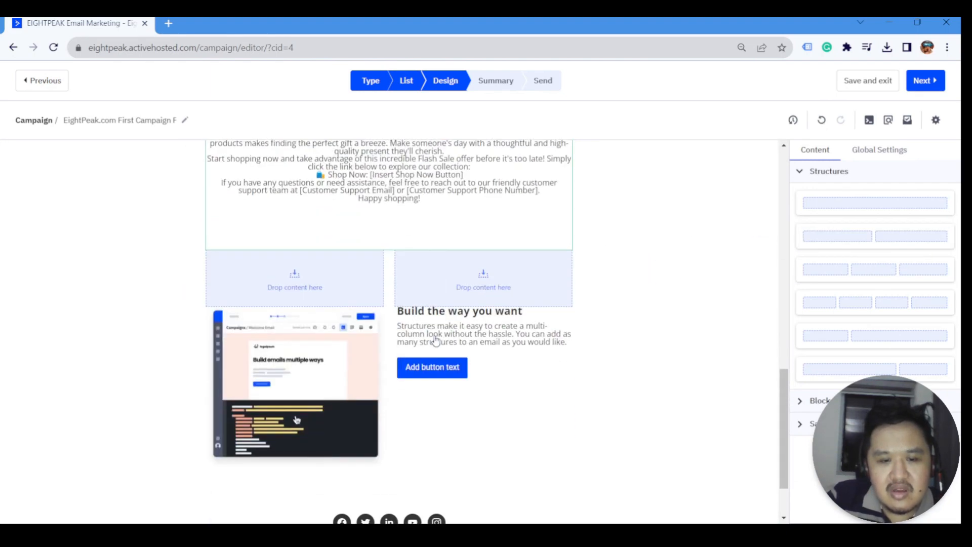
scroll(471, 322, "up", 6)
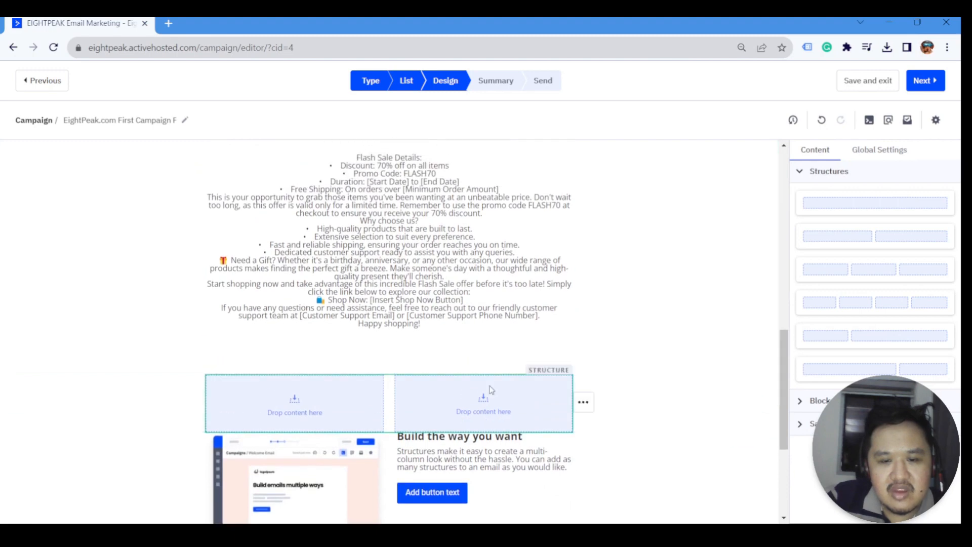
scroll(490, 434, "down", 2)
left_click(583, 288)
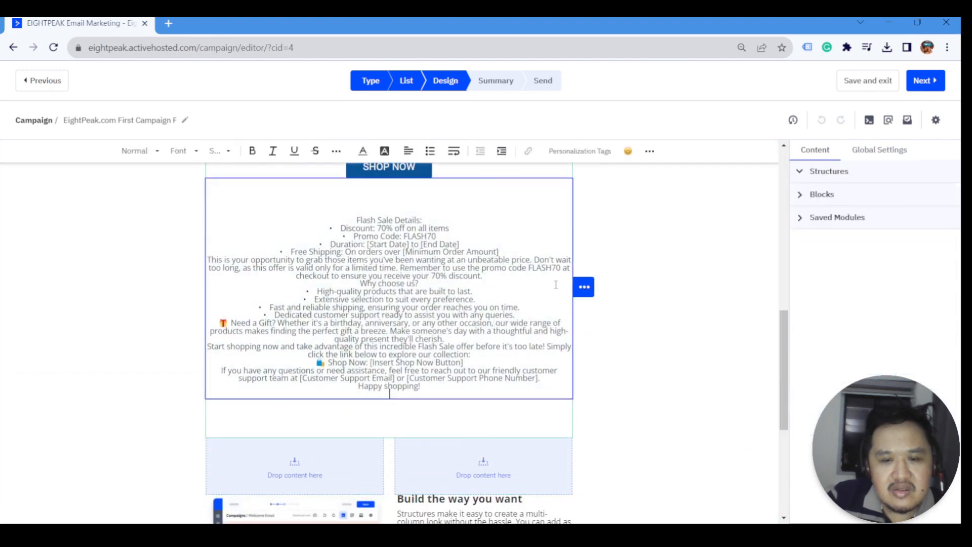
left_click_drag(582, 289, 412, 481)
scroll(414, 330, "up", 4)
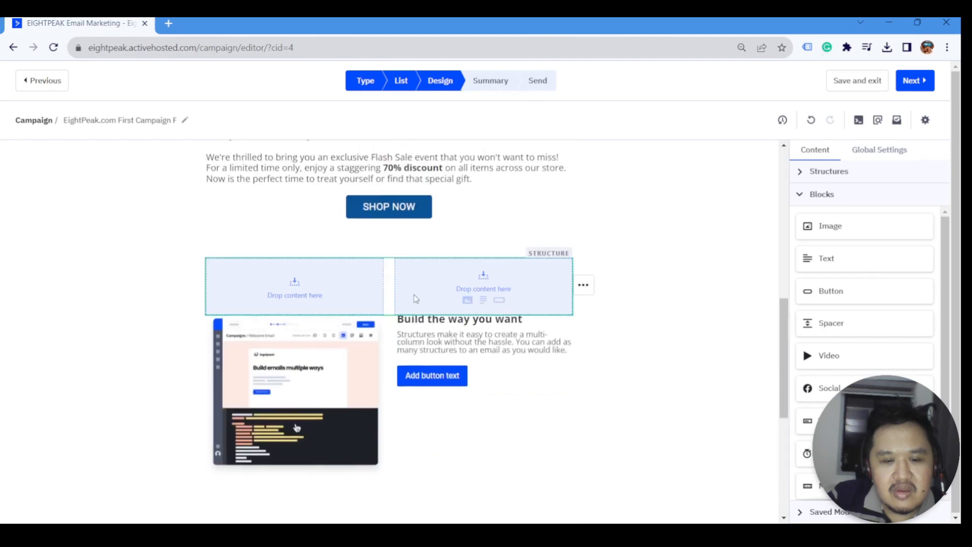
- Replace the 70px spacer under SHOP NOW with a new Spacer block
scroll(419, 380, "down", 1)
left_click(434, 364)
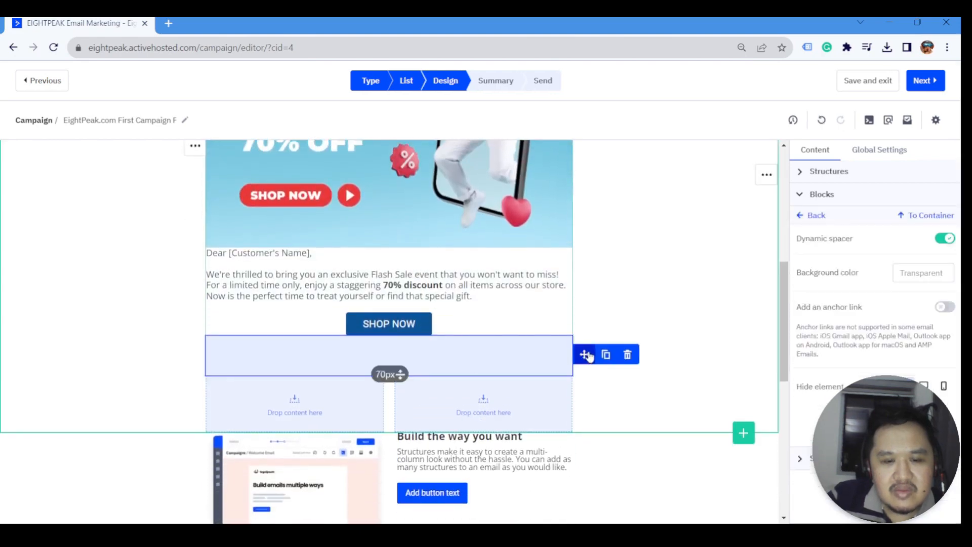
left_click(628, 355)
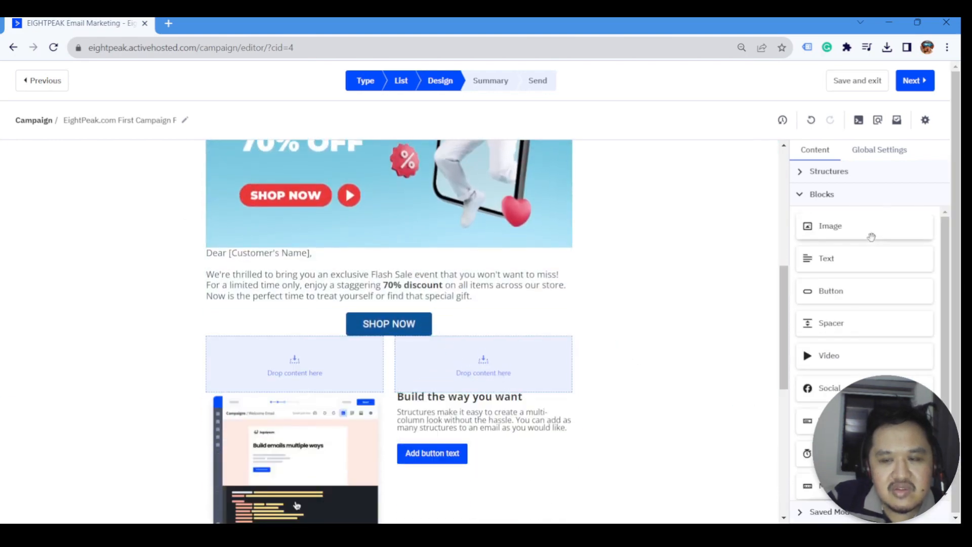
left_click_drag(831, 323, 836, 351)
left_click_drag(561, 338, 422, 324)
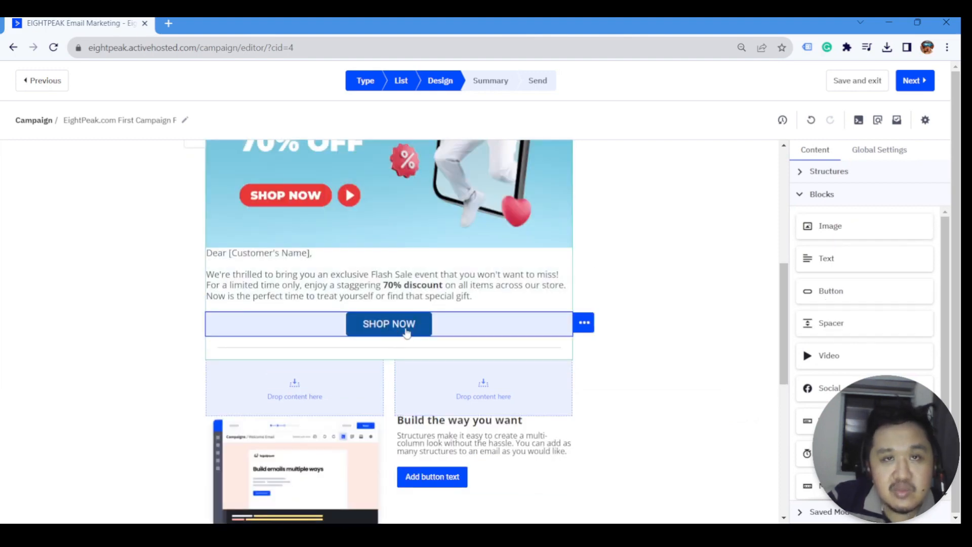
left_click(525, 353)
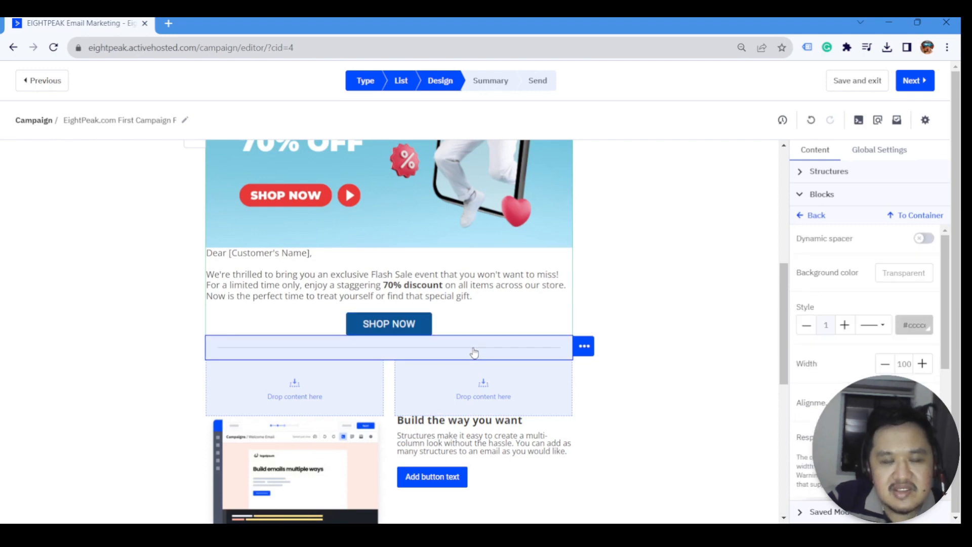
- Try a red #d55f5c spacer background, then undo it
left_click(890, 272)
left_click(891, 301)
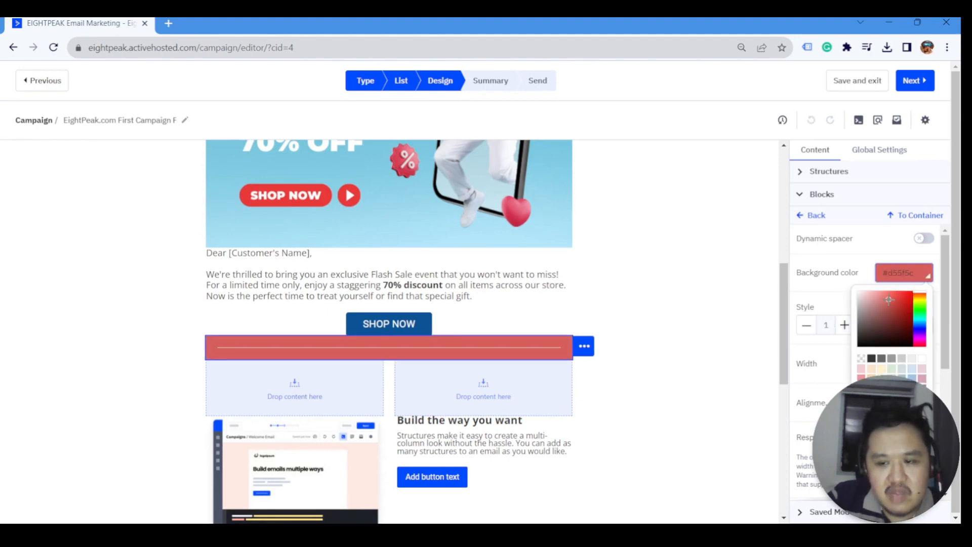
left_click(881, 260)
key("ctrl+z")
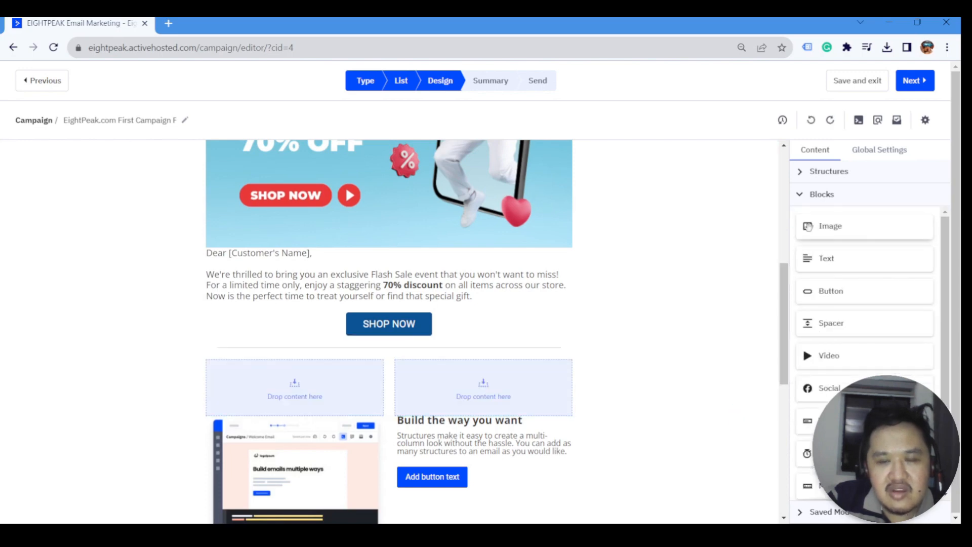
- Experiment with the divider's thickness, width and alignment, ending at thickness 1, centred
left_click(541, 349)
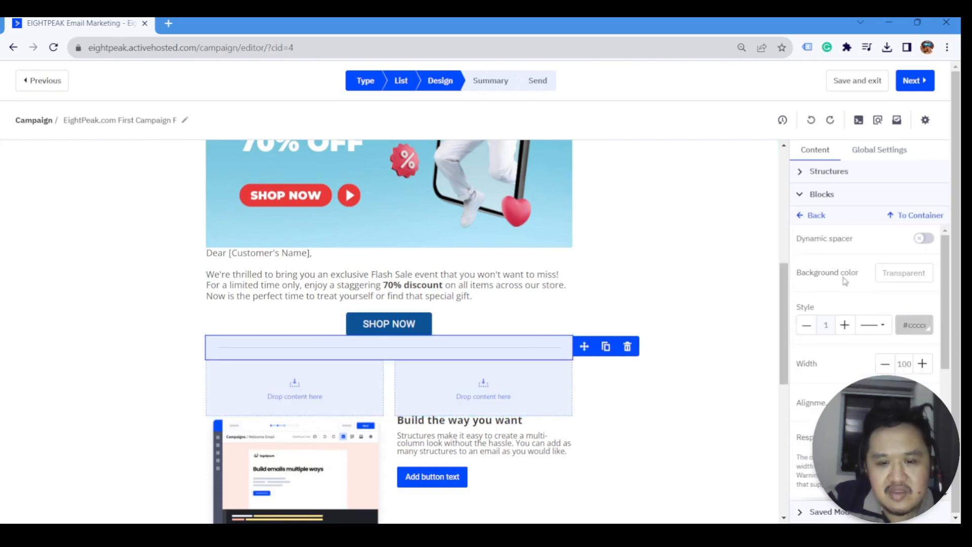
left_click(807, 328)
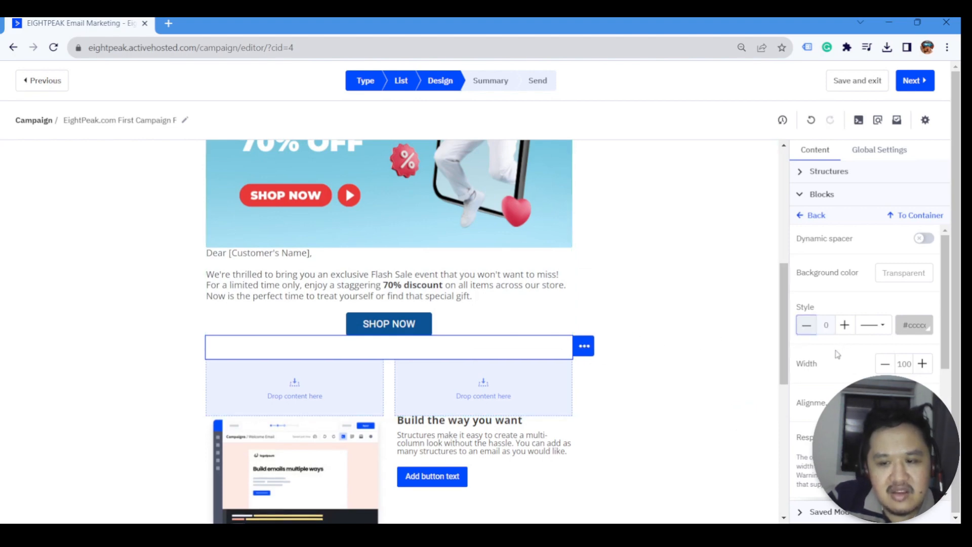
left_click(845, 324)
left_click(886, 365)
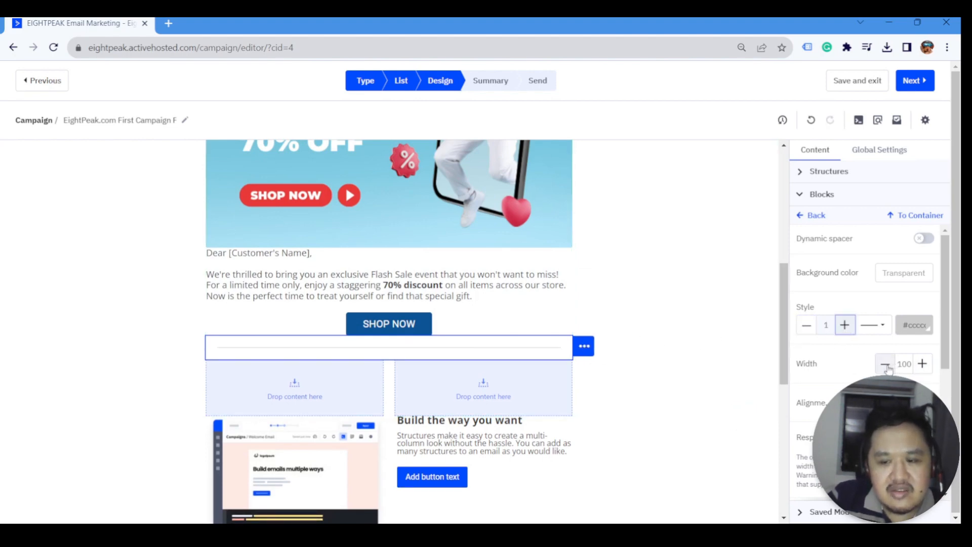
left_click(887, 365)
left_click(887, 365)
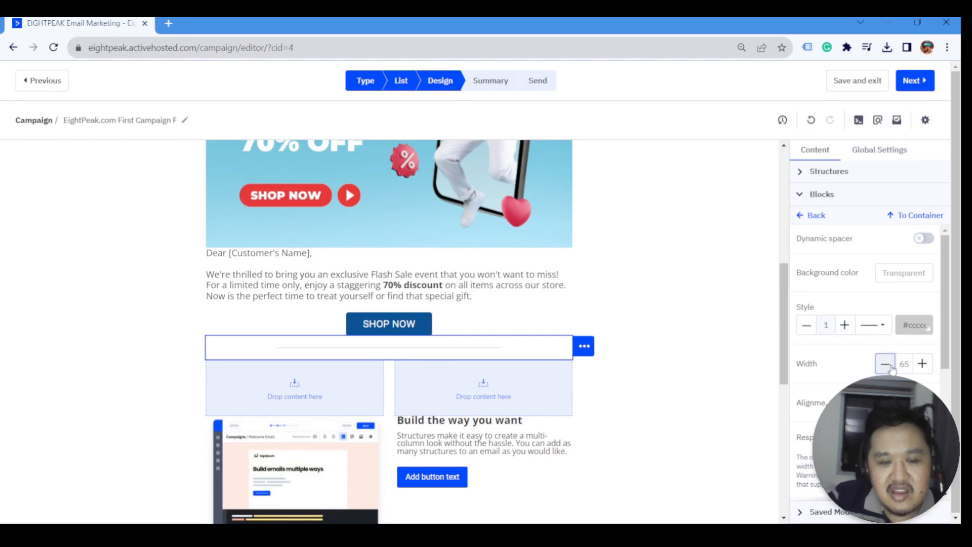
left_click(885, 403)
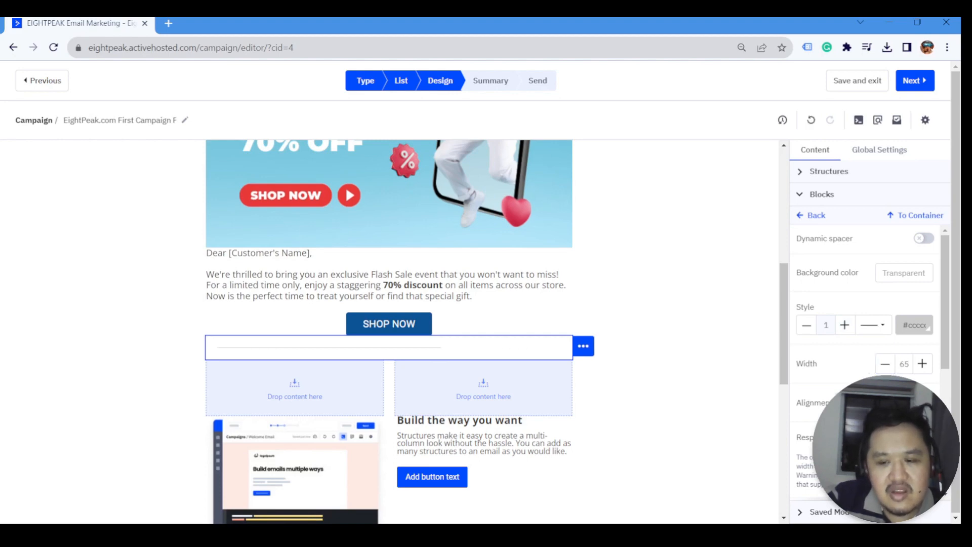
left_click(924, 403)
left_click(905, 404)
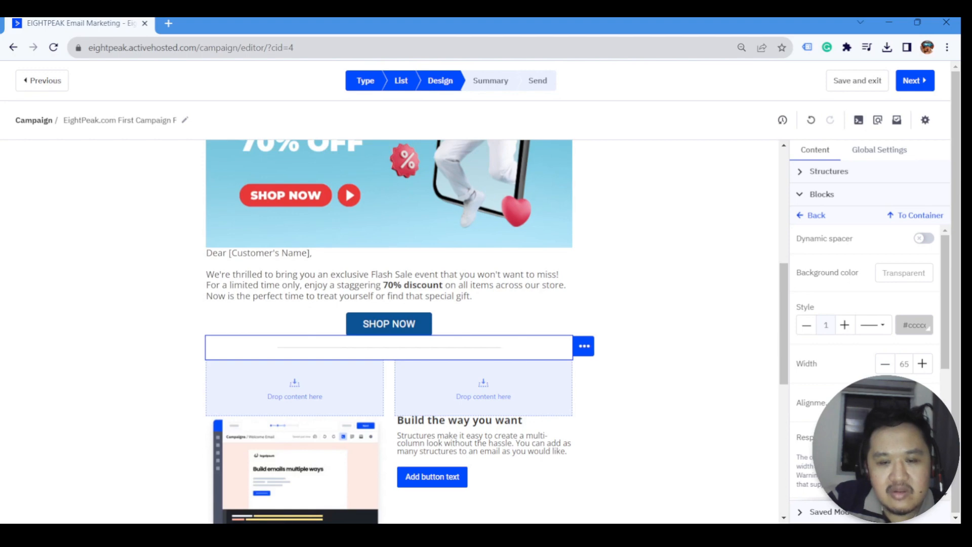
- Enable Dynamic spacer and drag its height down to 21px
scroll(911, 376, "down", 2)
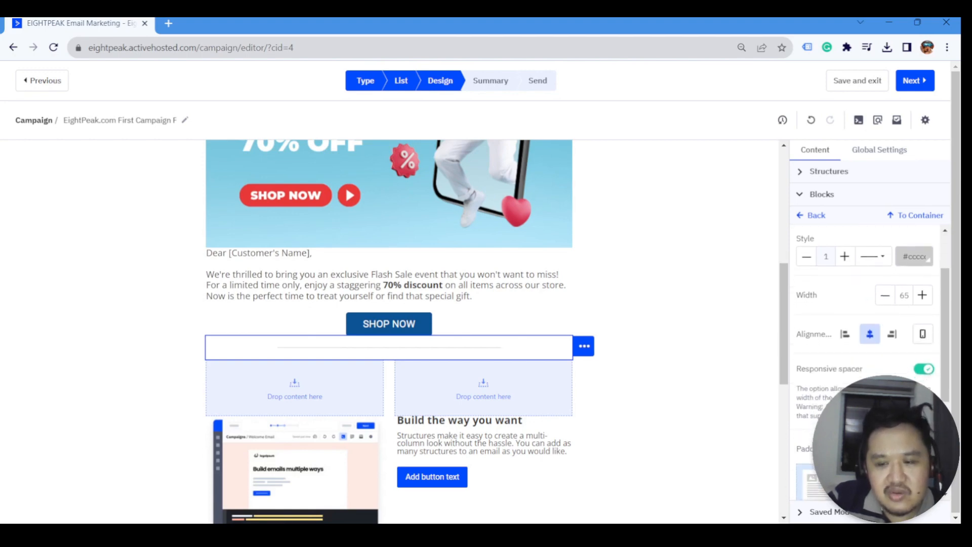
scroll(873, 361, "down", 4)
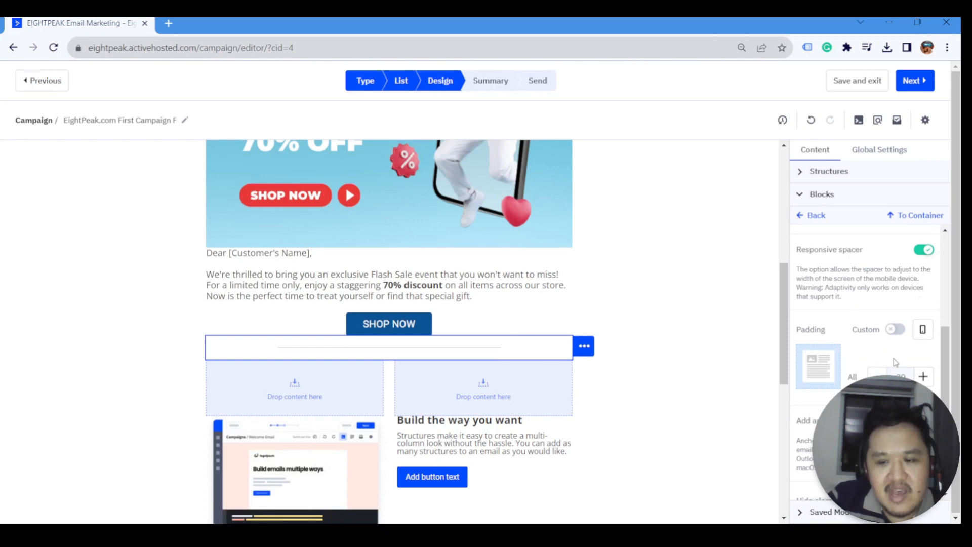
scroll(896, 362, "down", 2)
scroll(882, 364, "up", 8)
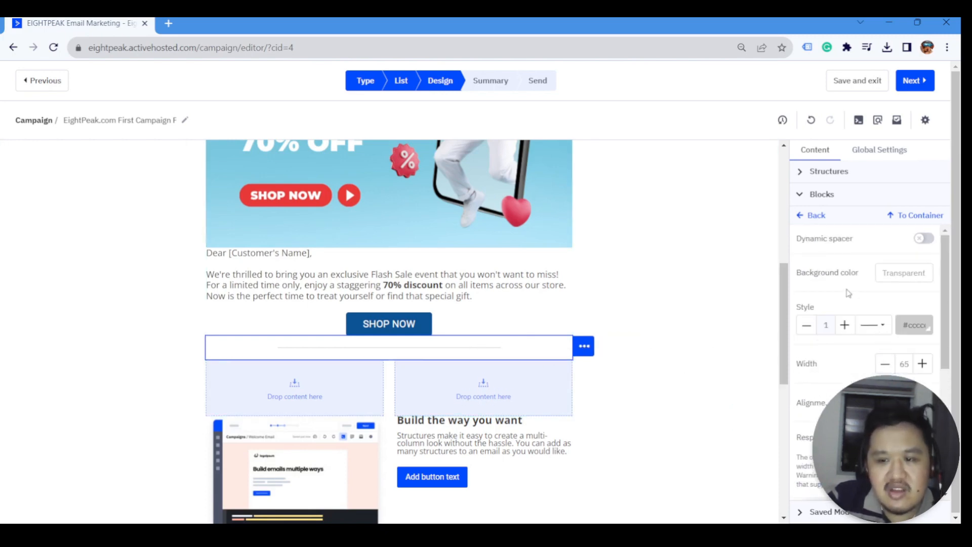
left_click(923, 239)
left_click_drag(401, 357, 401, 347)
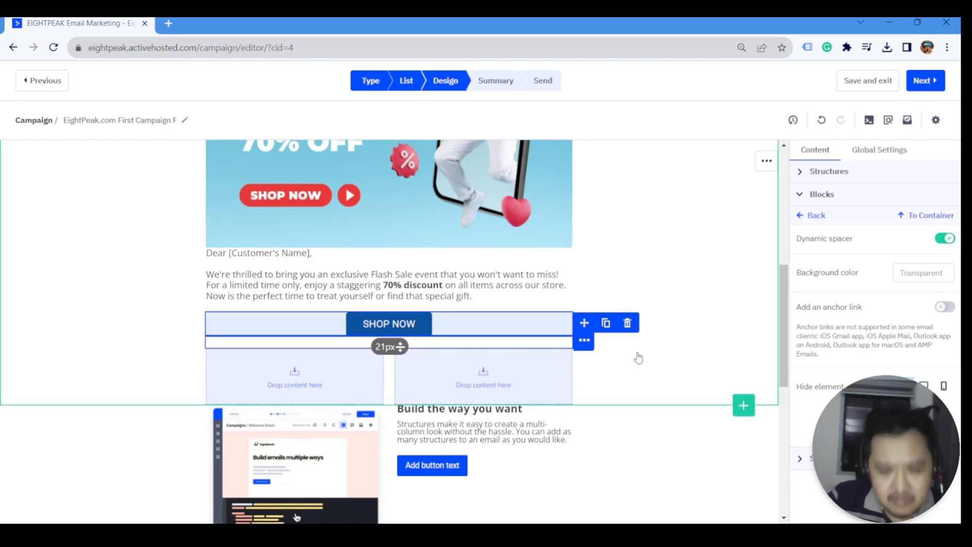
- Delete the sample 'Build the way you want' text and its 'Add button text' button
left_click(268, 386)
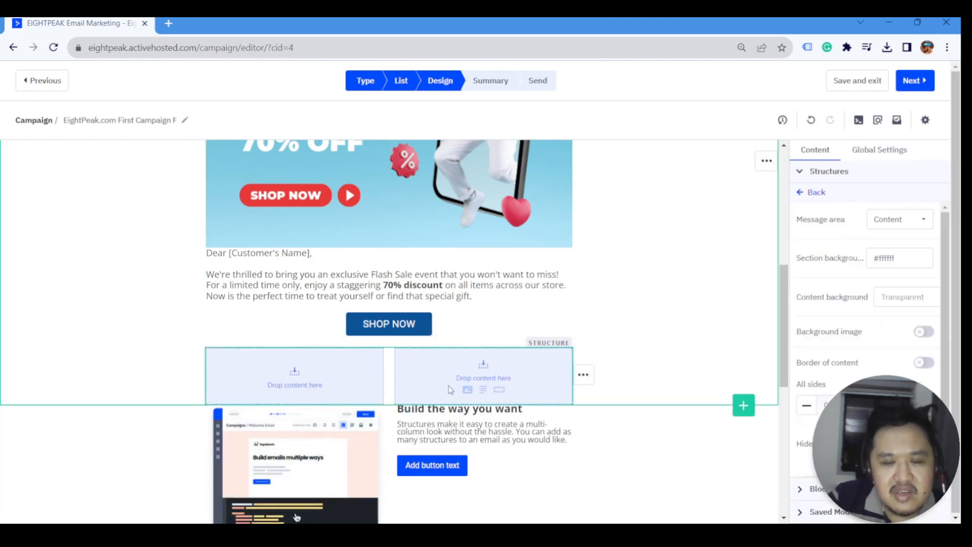
scroll(405, 390, "down", 4)
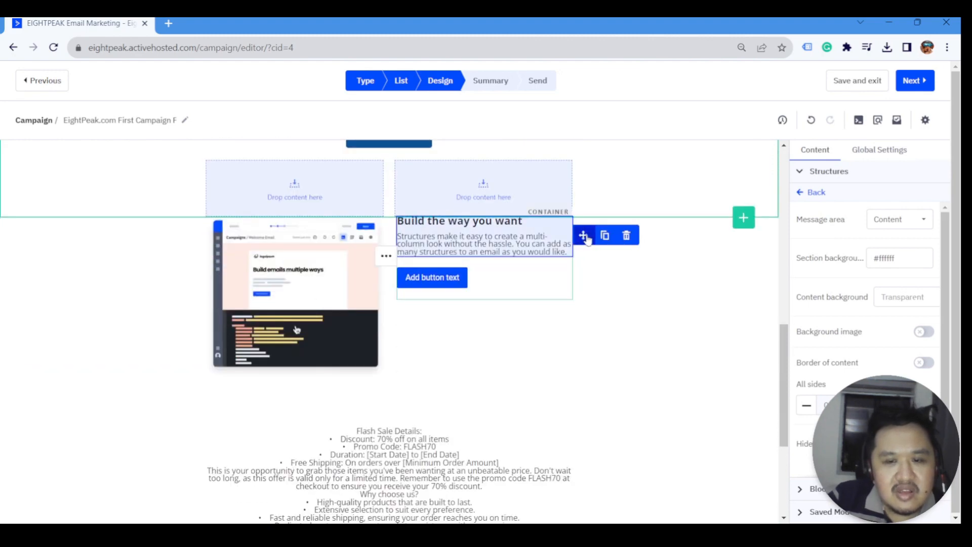
left_click(582, 303)
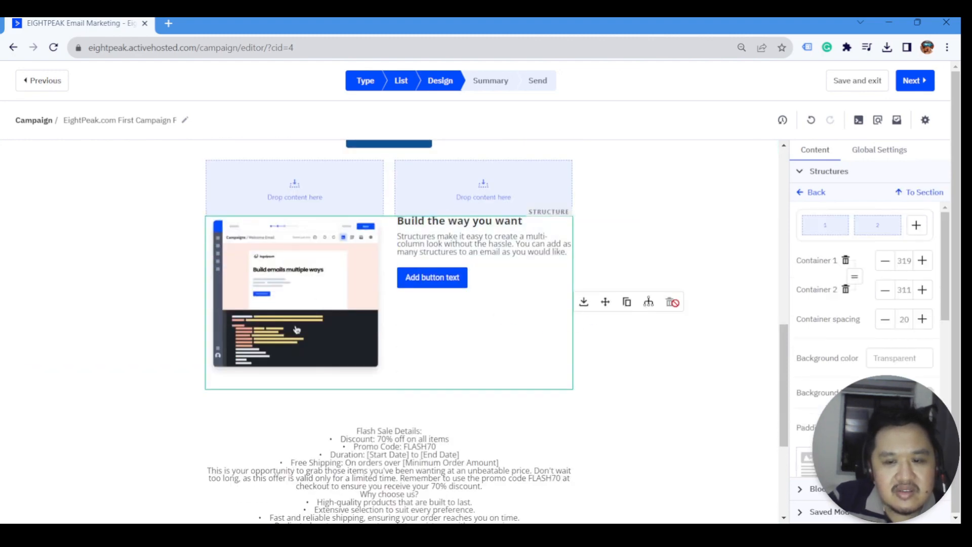
left_click(568, 243)
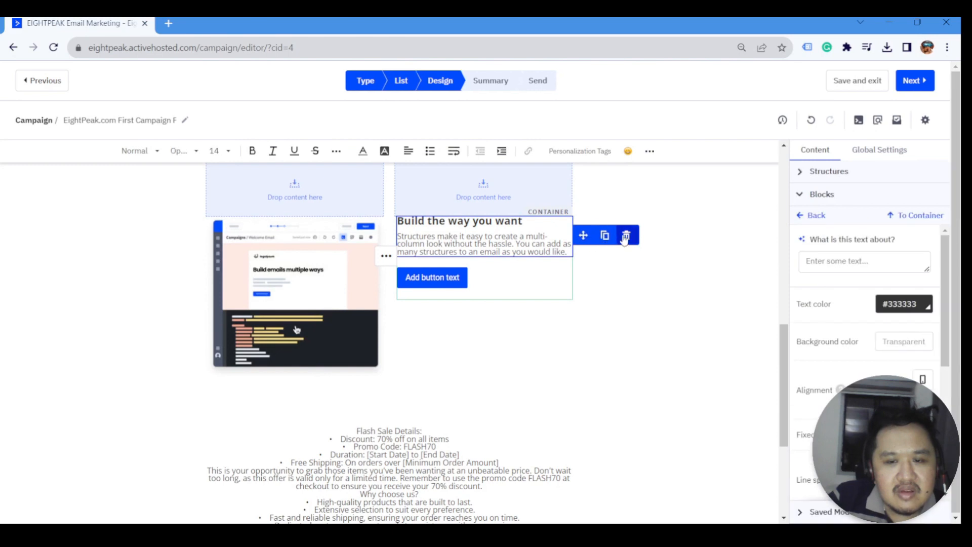
left_click(627, 235)
left_click(581, 236)
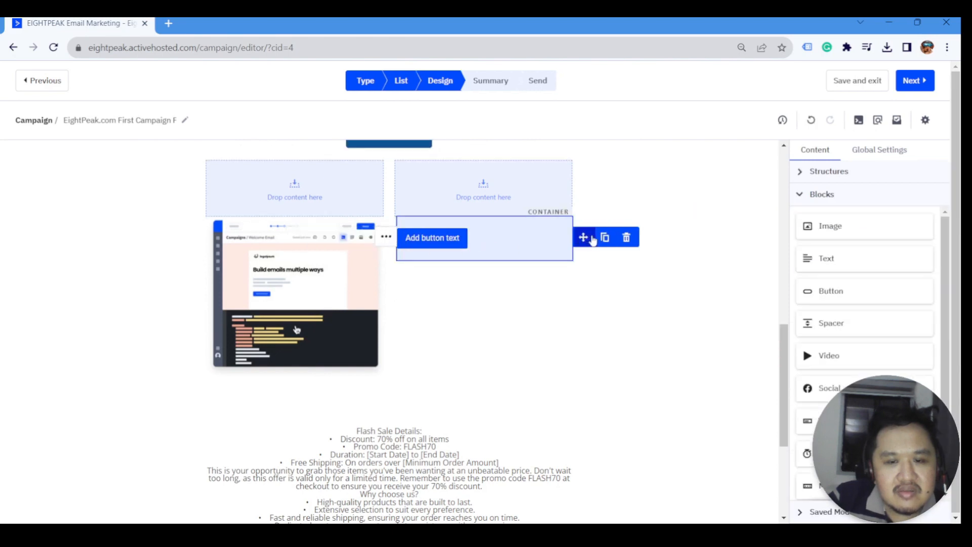
left_click(628, 235)
- Delete the sample screenshot image and the extra empty two-column row
left_click(343, 272)
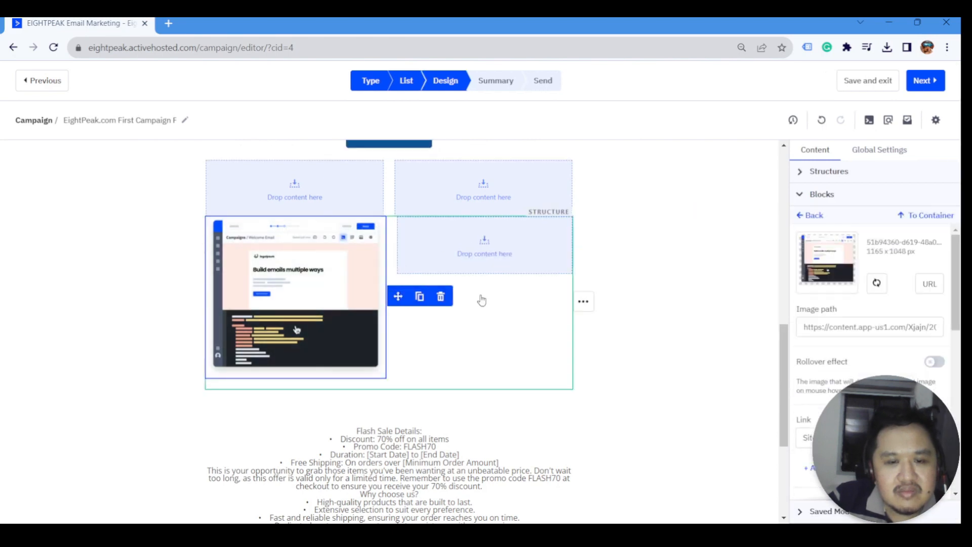
mouse_move(404, 299)
left_click(441, 297)
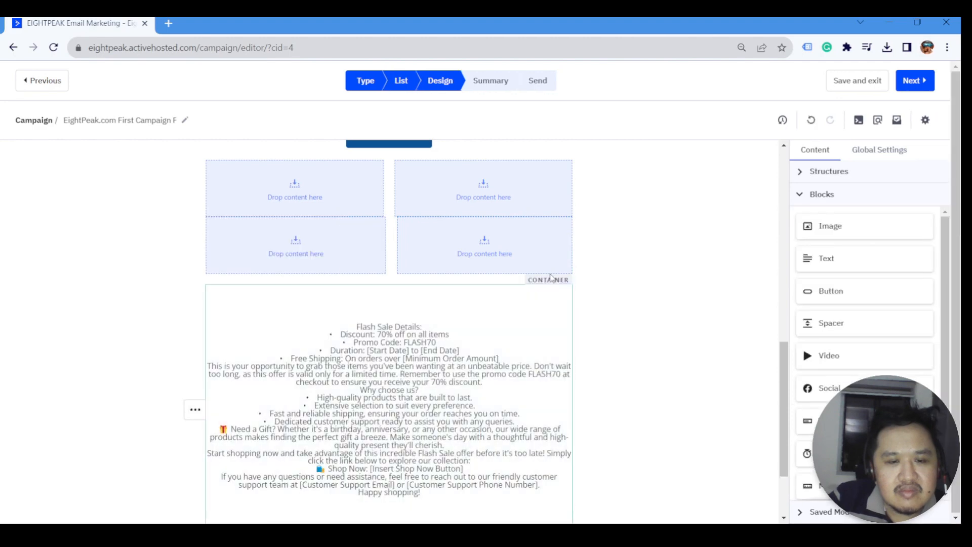
scroll(495, 217, "up", 2)
mouse_move(628, 253)
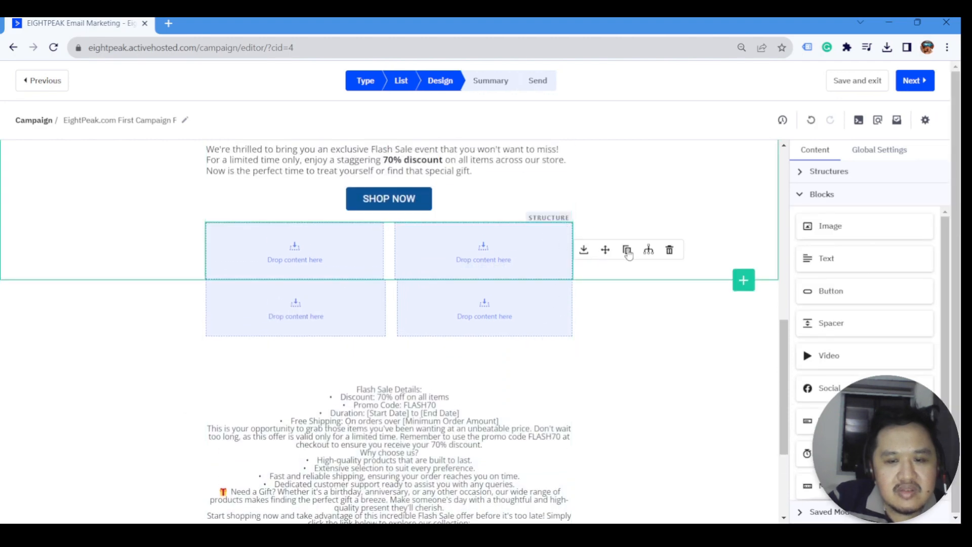
left_click(668, 250)
scroll(390, 321, "up", 1)
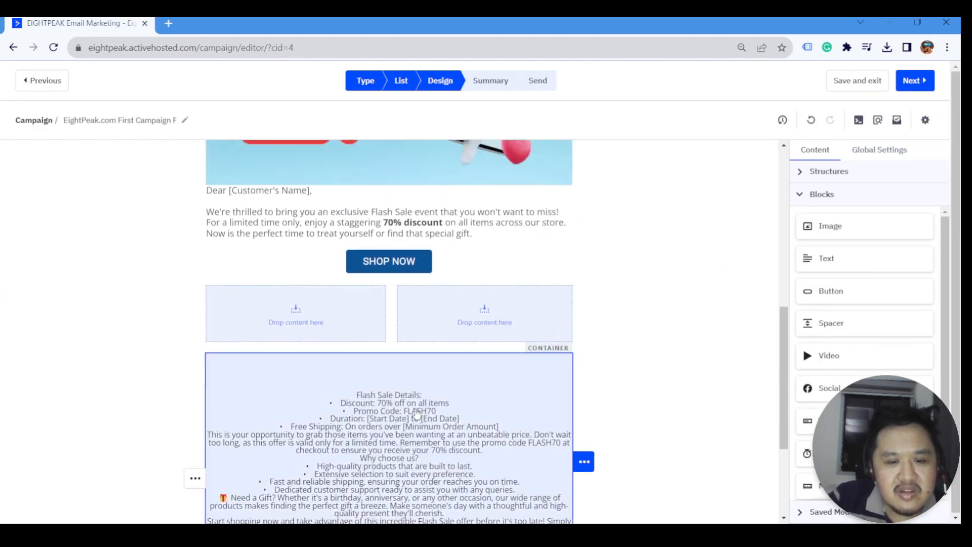
left_click(416, 413)
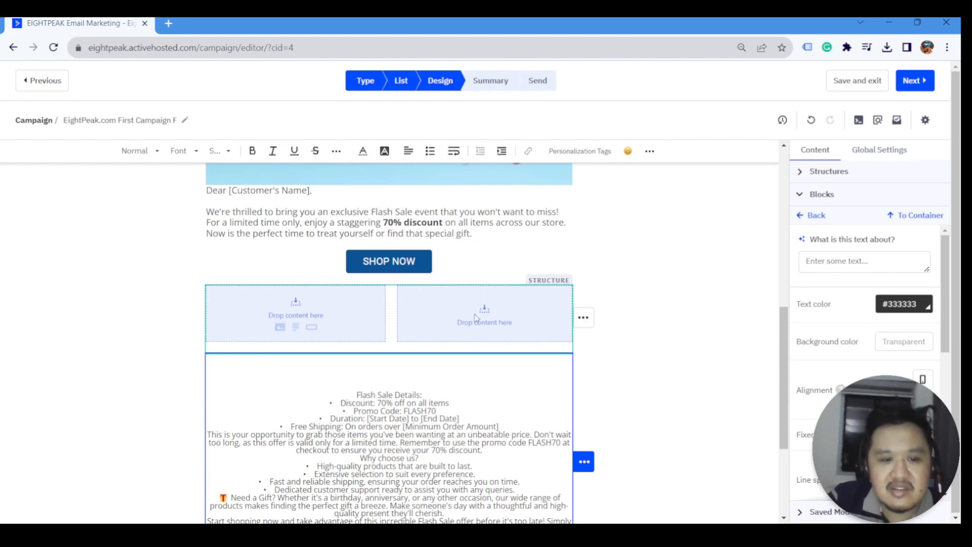
left_click(816, 216)
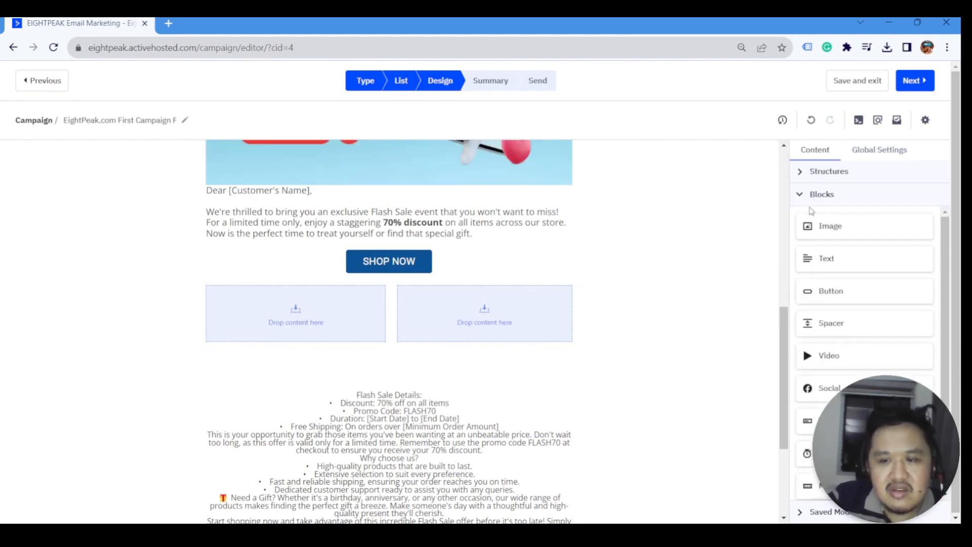
- Add an image block with the blue SALE picture to the left empty column
left_click_drag(257, 261, 309, 306)
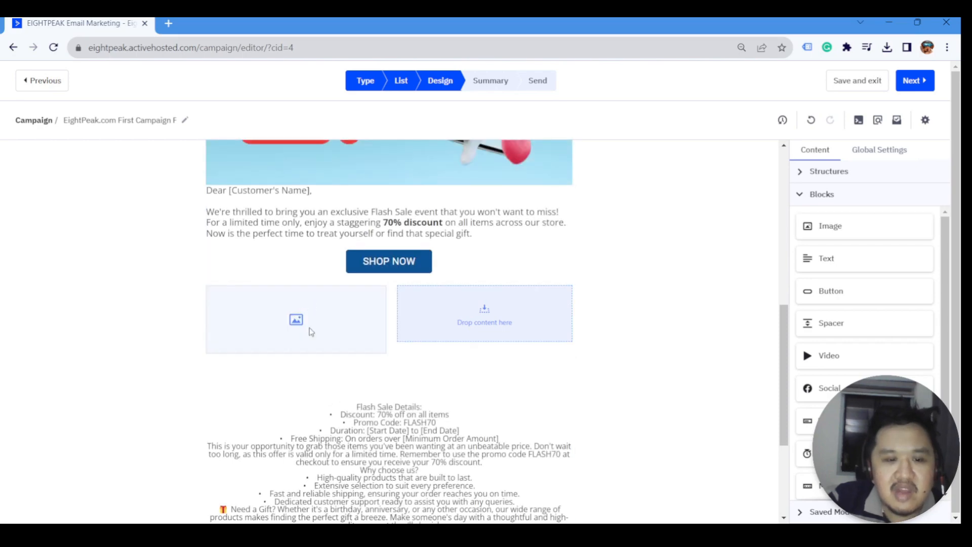
left_click(271, 330)
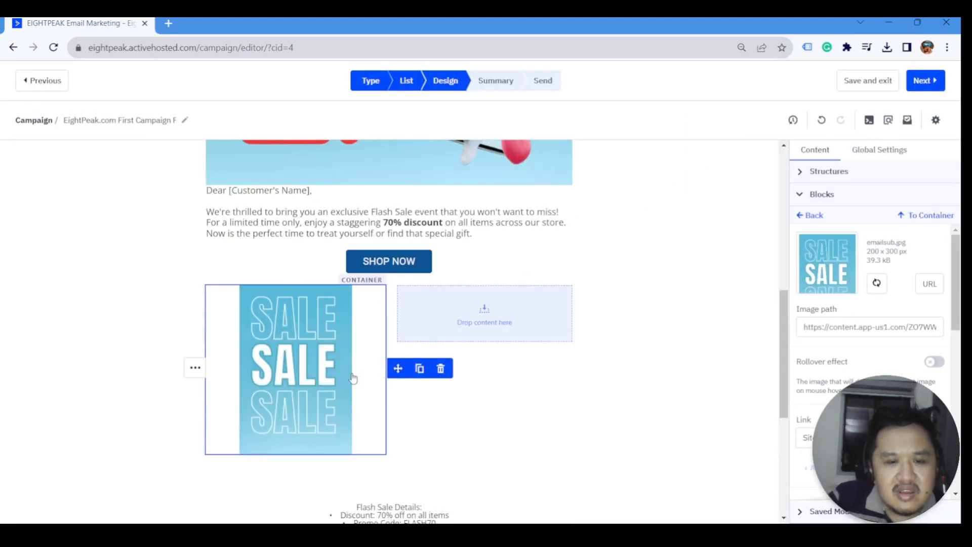
scroll(353, 377, "down", 1)
scroll(369, 363, "up", 1)
scroll(889, 345, "down", 2)
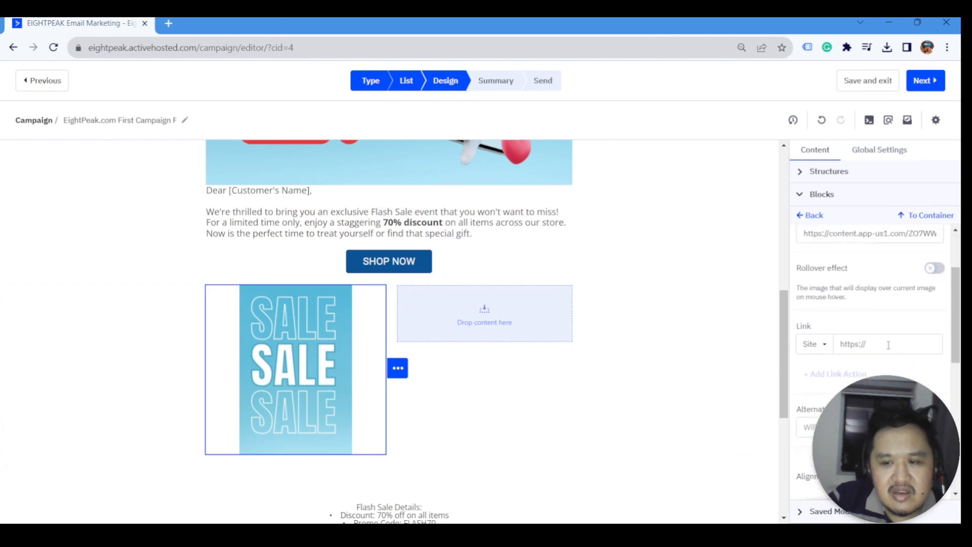
scroll(889, 345, "up", 1)
scroll(912, 337, "down", 5)
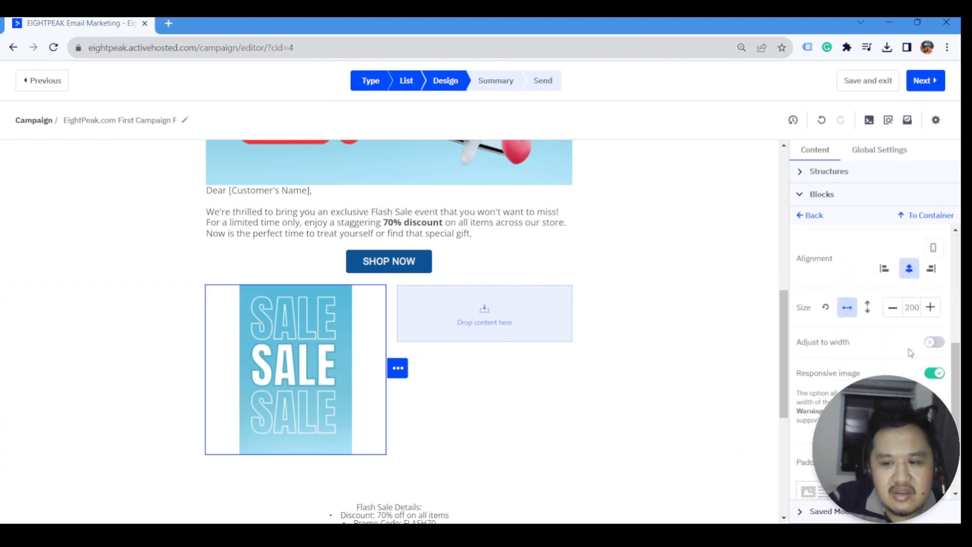
- Set the SALE image width to 195 and return to the blocks list
left_click(935, 342)
scroll(514, 390, "down", 3)
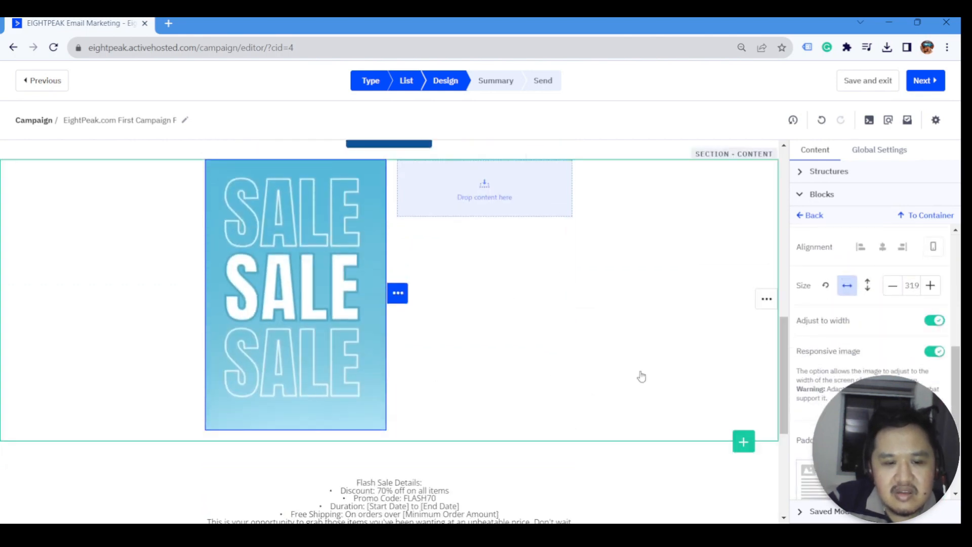
scroll(642, 377, "up", 2)
left_click(934, 321)
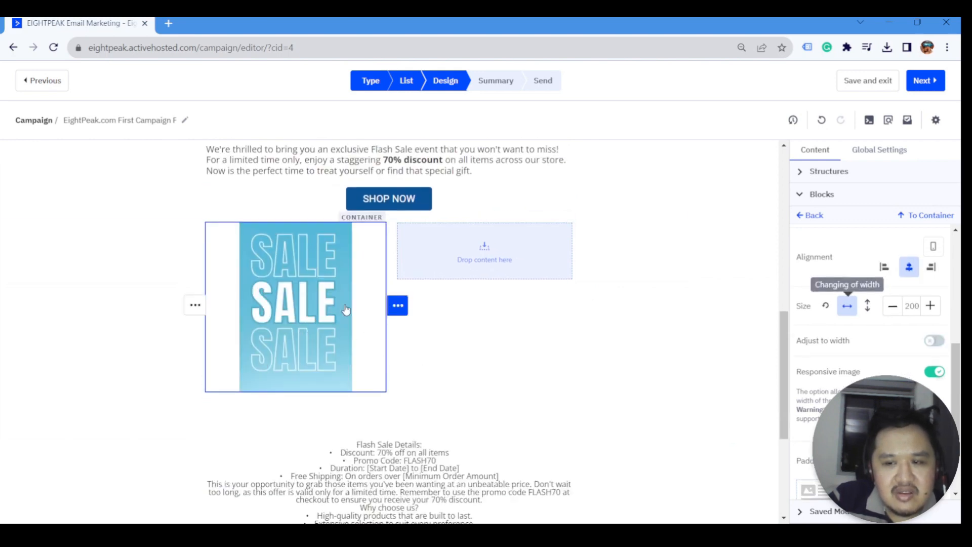
scroll(727, 374, "up", 2)
scroll(839, 329, "up", 3)
scroll(856, 345, "down", 3)
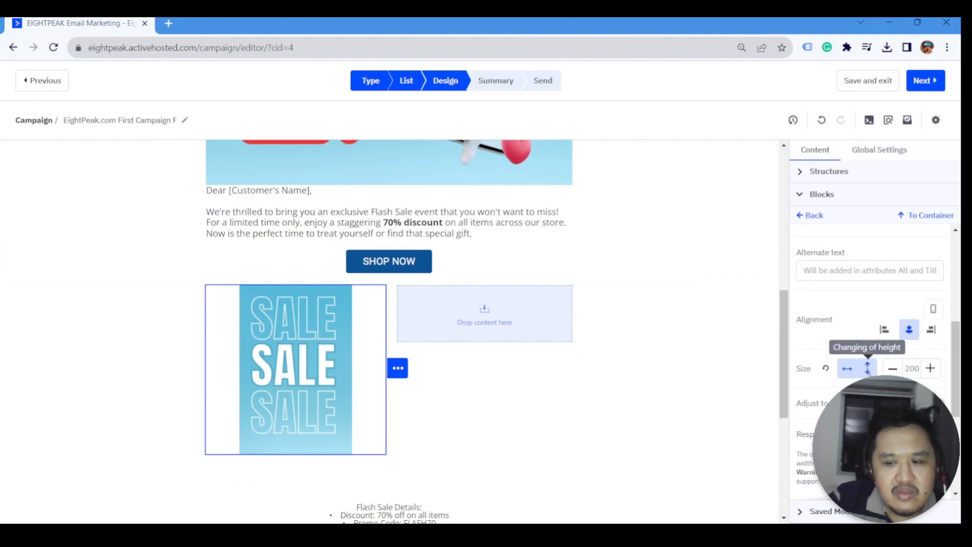
left_click(895, 369)
left_click(894, 369)
left_click(894, 370)
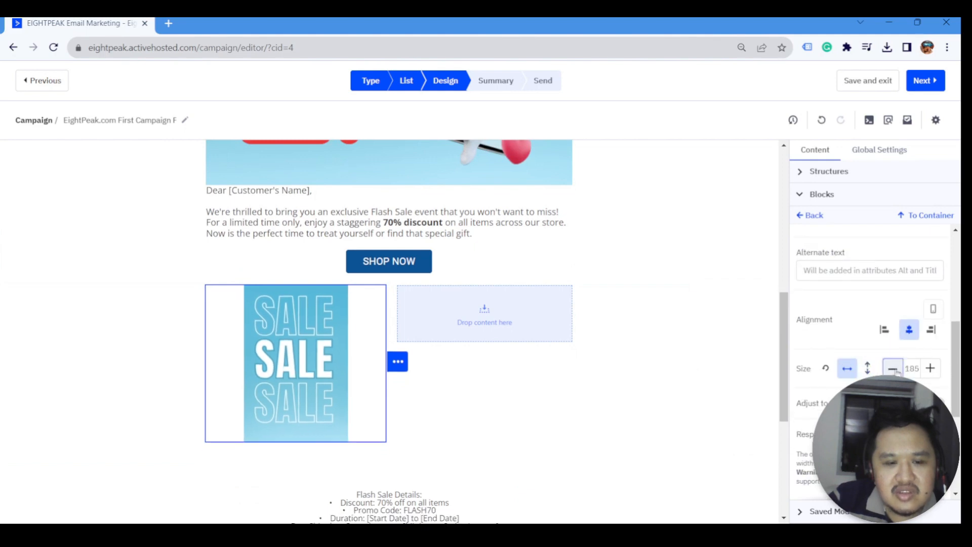
left_click(929, 370)
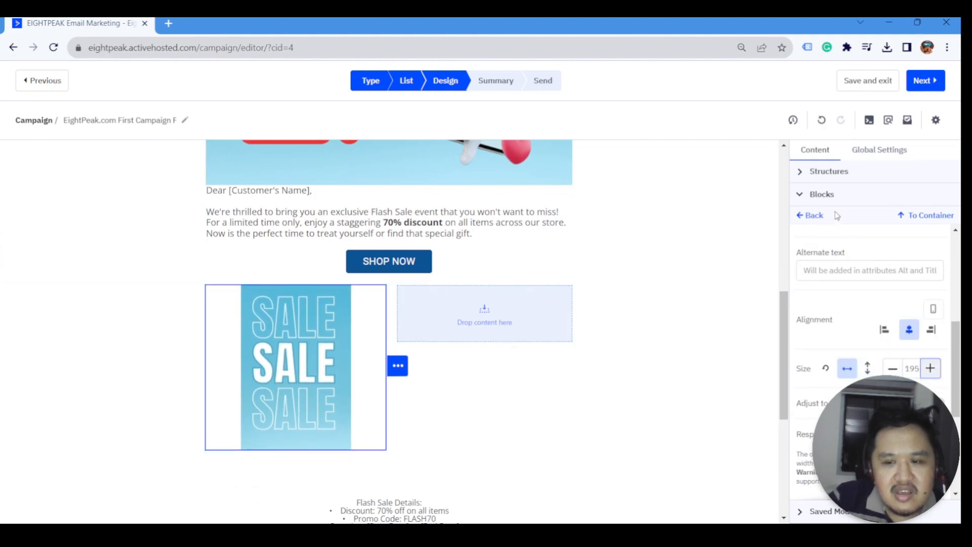
left_click(810, 218)
left_click(816, 198)
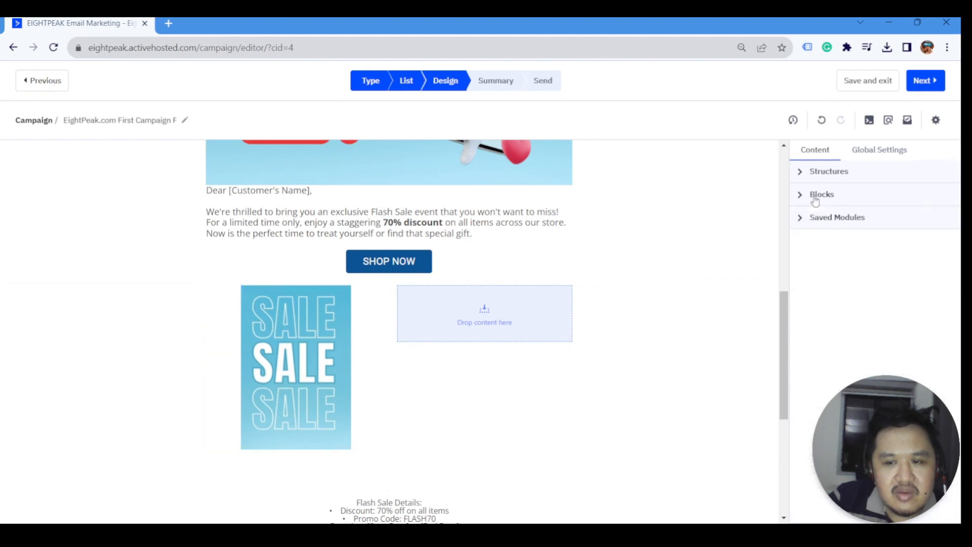
- Add a text block beside the SALE image and copy the 'Flash Sale Details:' line
left_click(816, 198)
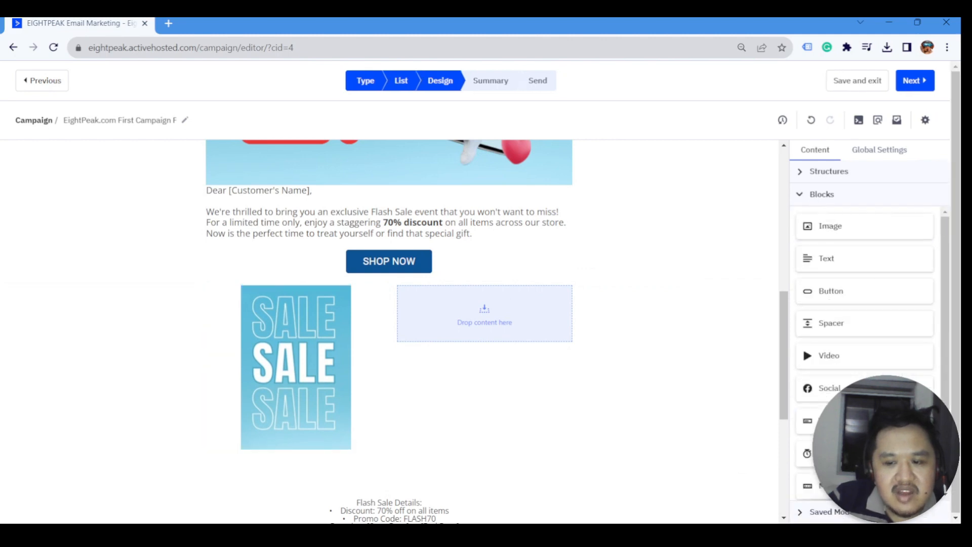
scroll(864, 324, "down", 1)
scroll(834, 338, "up", 1)
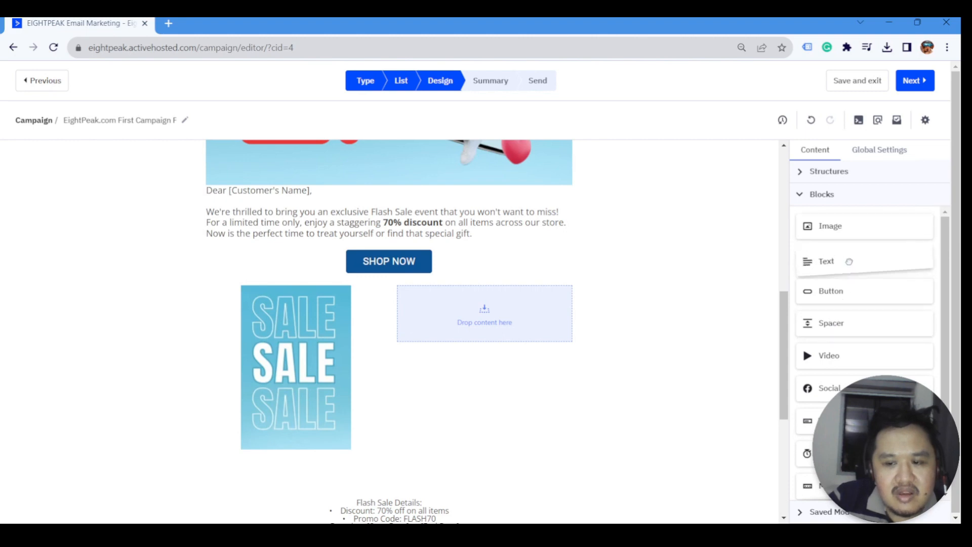
left_click_drag(848, 261, 548, 304)
scroll(488, 347, "down", 4)
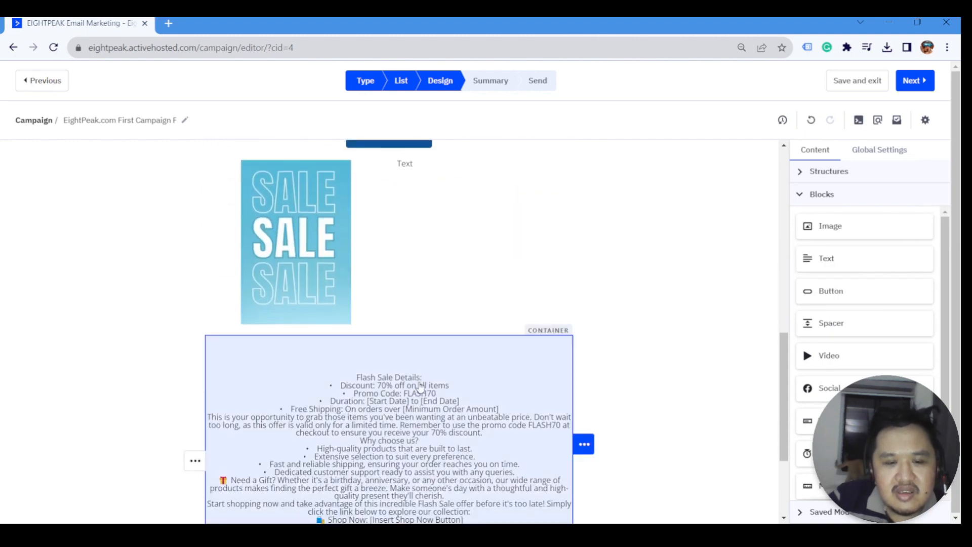
left_click(441, 295)
left_click_drag(423, 315, 357, 315)
scroll(483, 296, "up", 3)
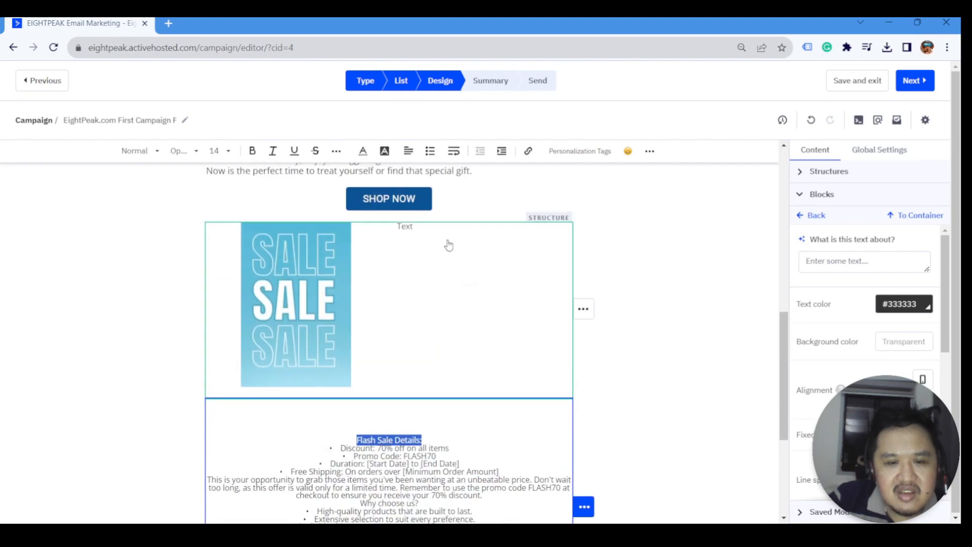
- Make the new text a Heading 3 reading 'Flash Sale Details' without the colon
left_click(427, 228)
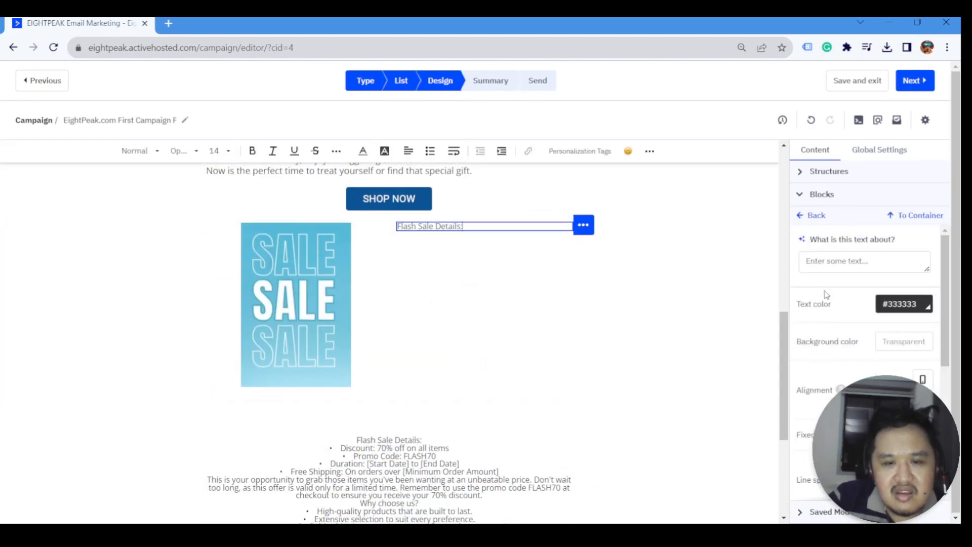
scroll(864, 325, "down", 5)
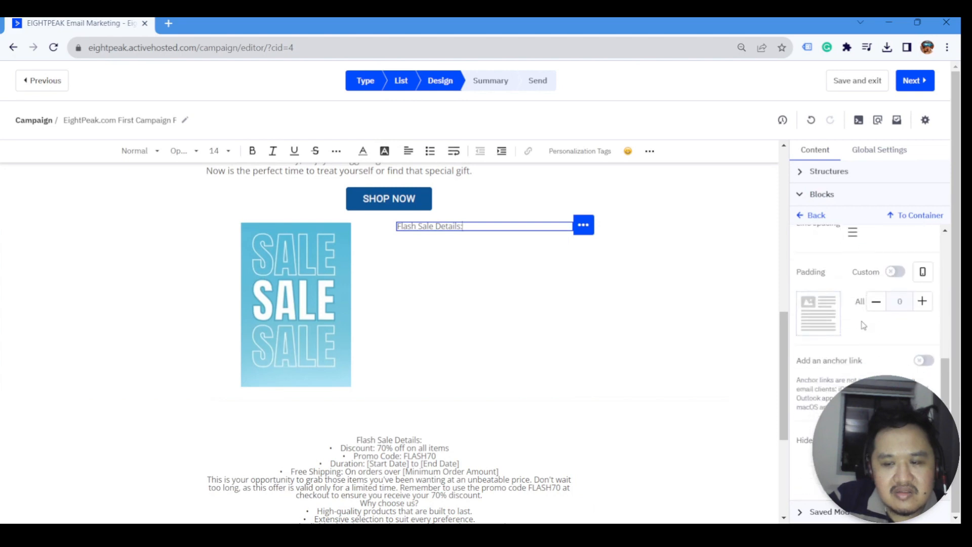
scroll(499, 262, "up", 3)
key("ctrl+a")
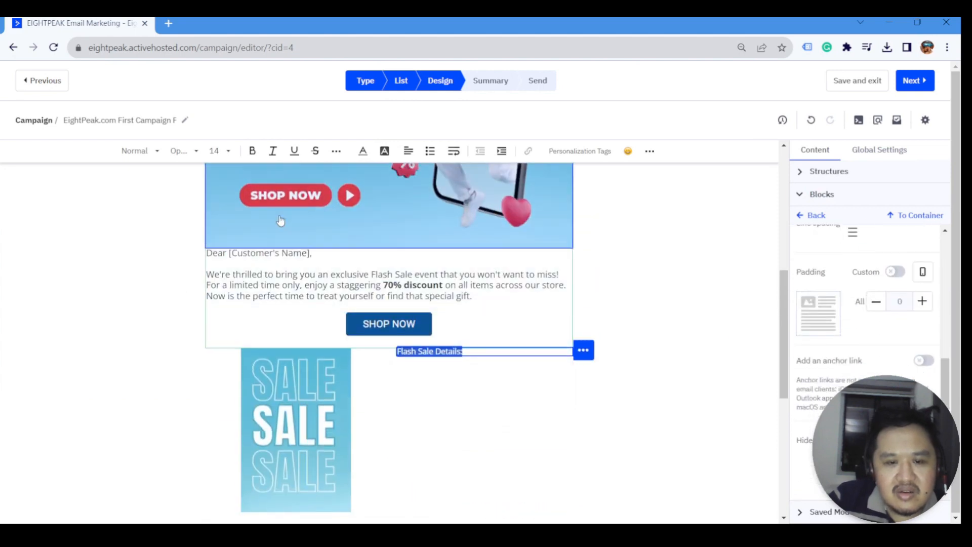
left_click(150, 154)
left_click(157, 256)
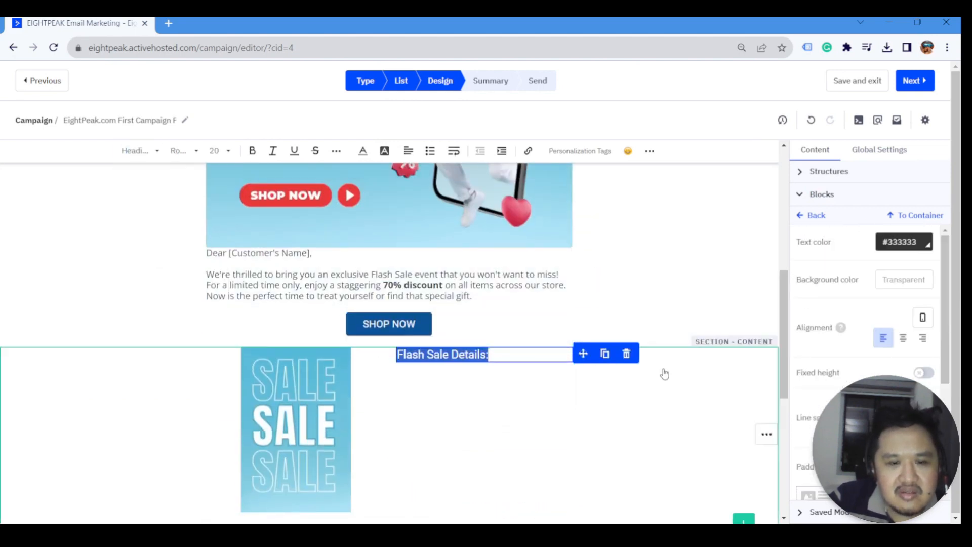
left_click(528, 355)
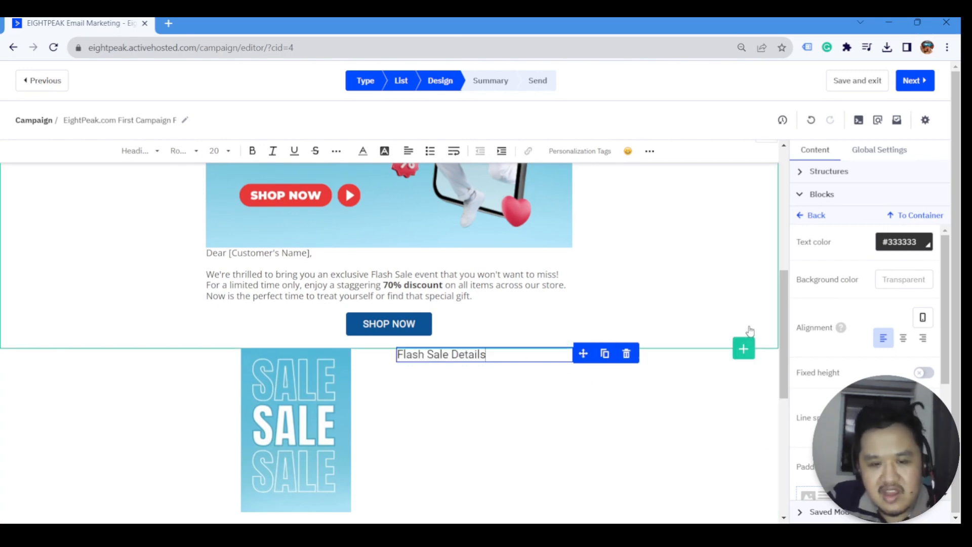
scroll(706, 332, "down", 2)
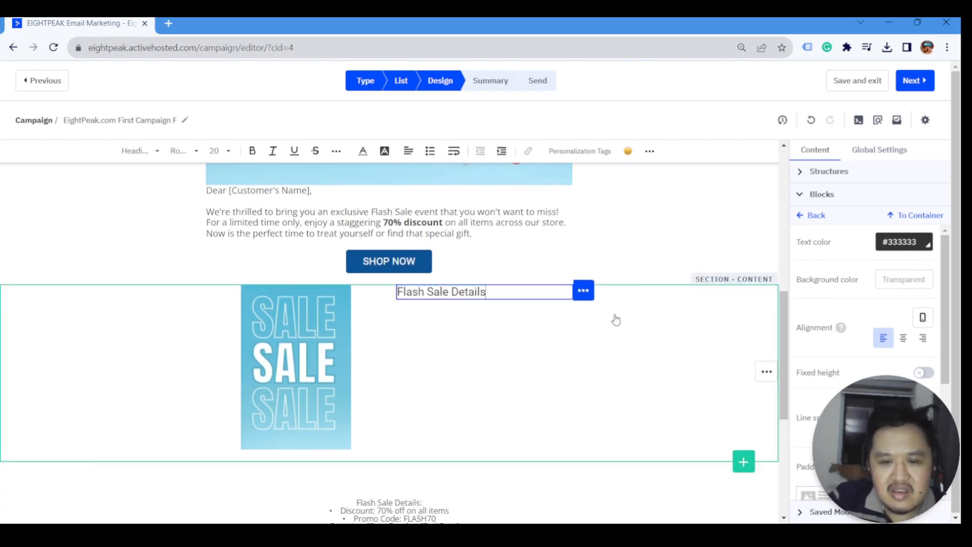
left_click(813, 216)
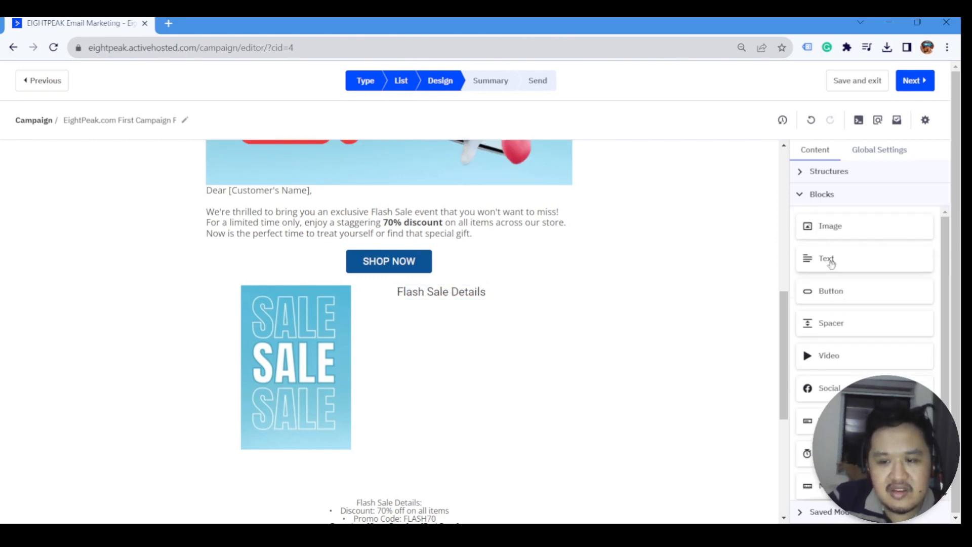
- Add a Text block under the heading and move the sale detail lines into it
left_click_drag(831, 258, 504, 329)
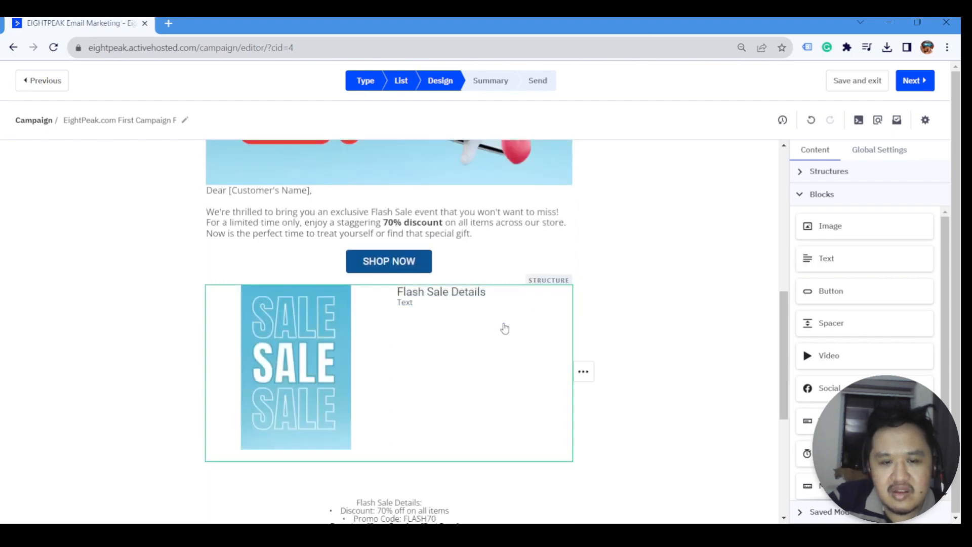
scroll(455, 380, "down", 4)
left_click(389, 489)
scroll(390, 489, "down", 2)
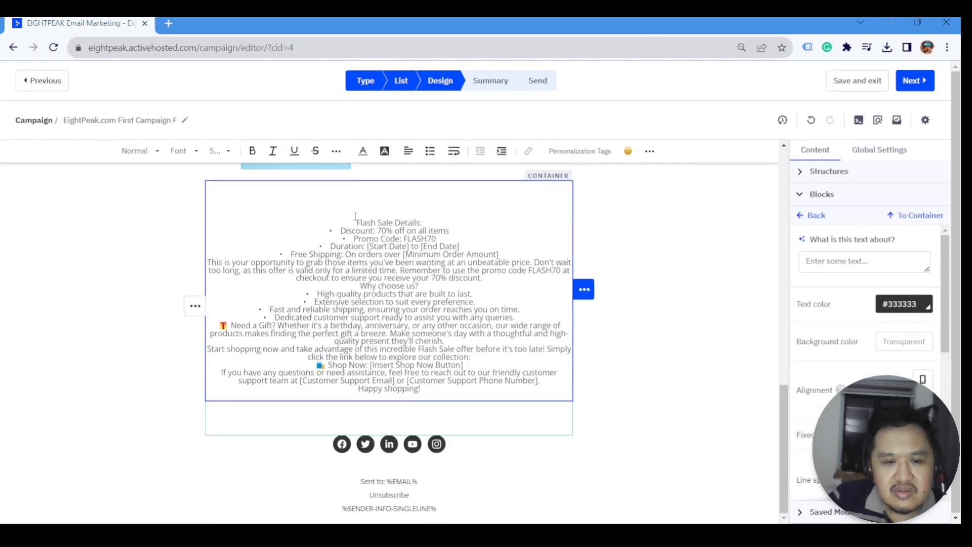
left_click_drag(342, 231, 502, 255)
key("ctrl+c")
key("BackSpace")
scroll(447, 317, "up", 6)
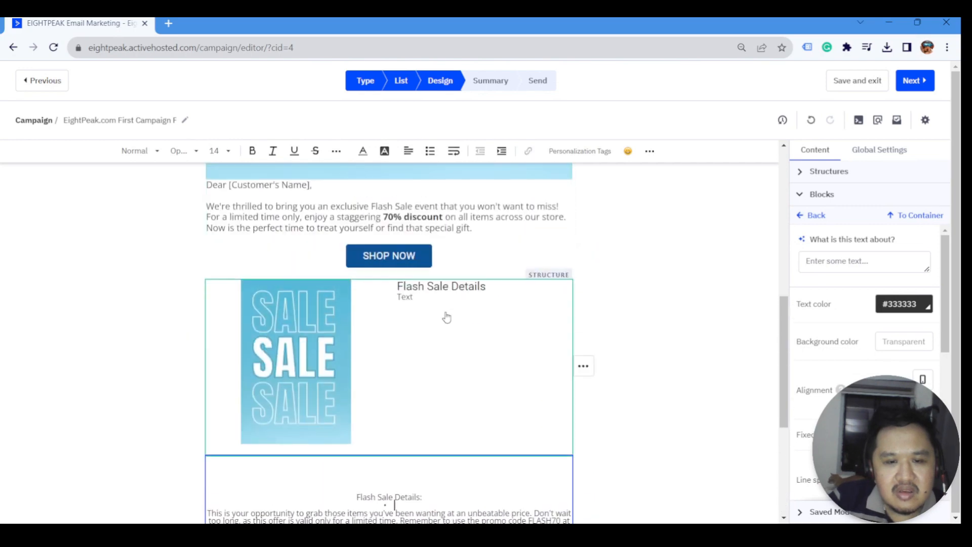
left_click(446, 317)
left_click(451, 298)
key("ctrl+v")
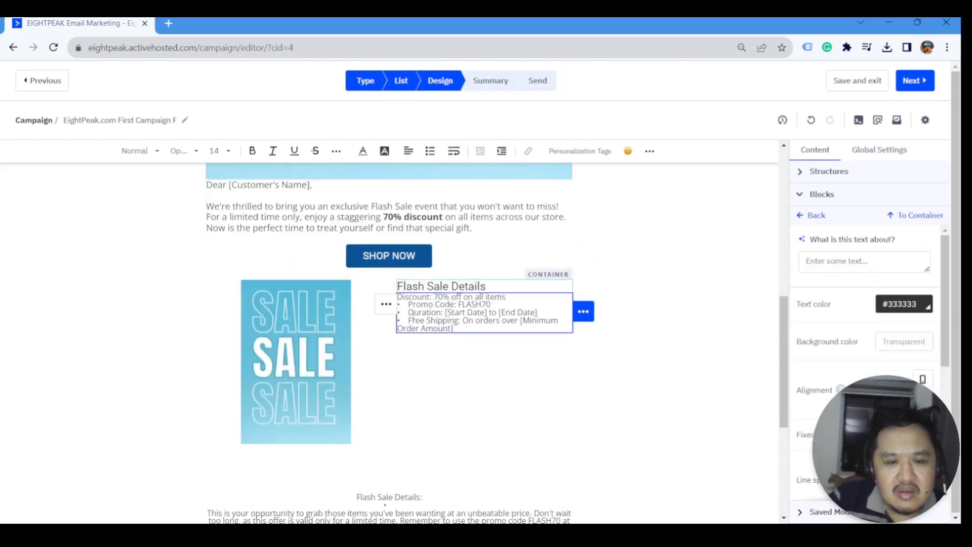
- Remove the bullets from the detail lines and replace the minimum order placeholder with $100
key("BackSpace")
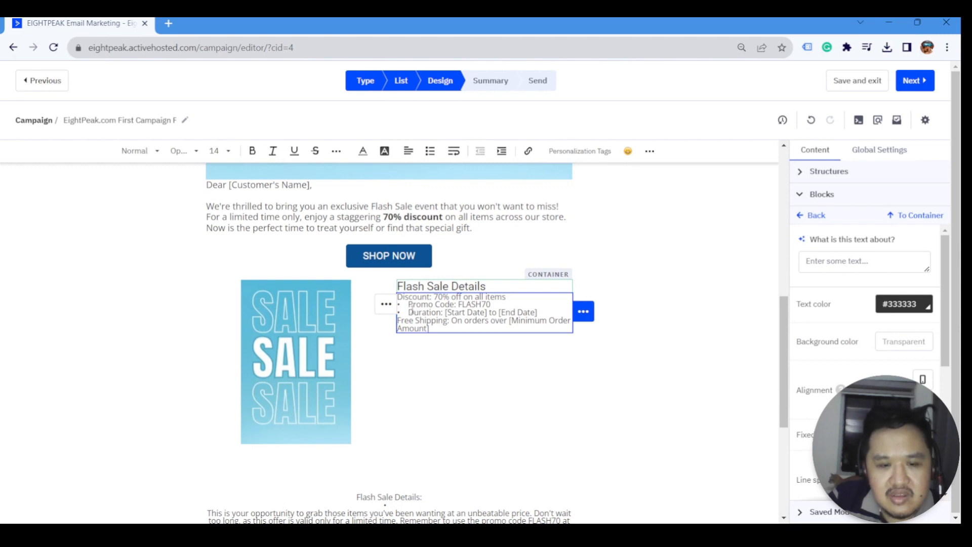
key("BackSpace")
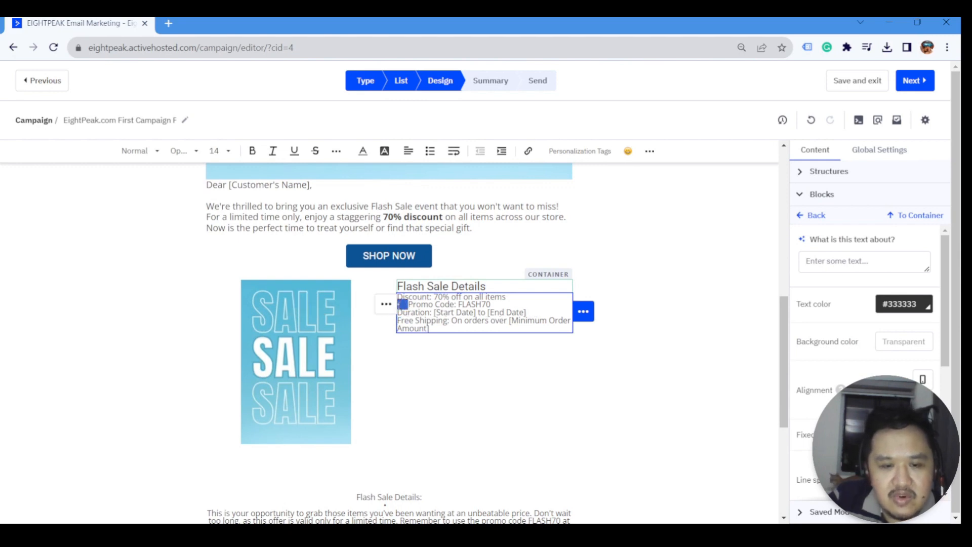
key("BackSpace")
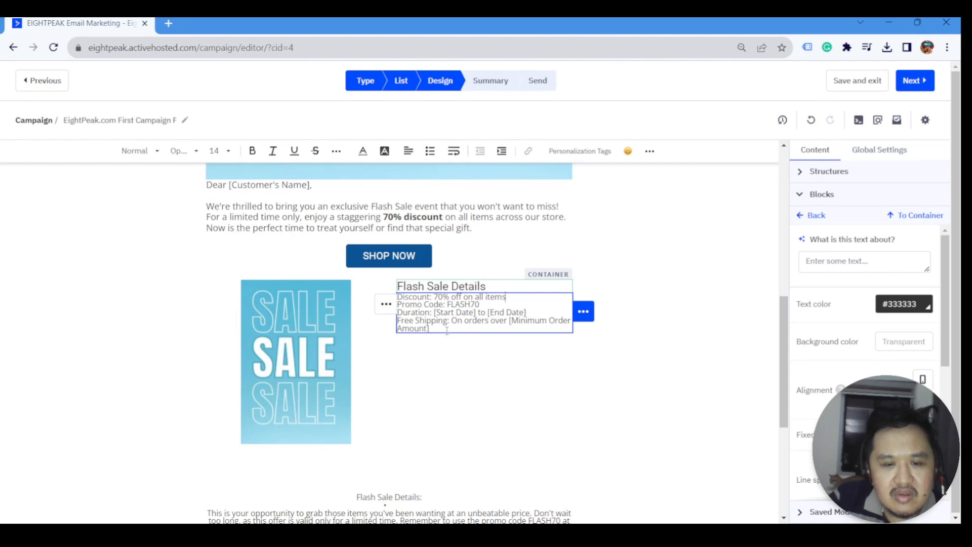
left_click_drag(509, 322, 524, 334)
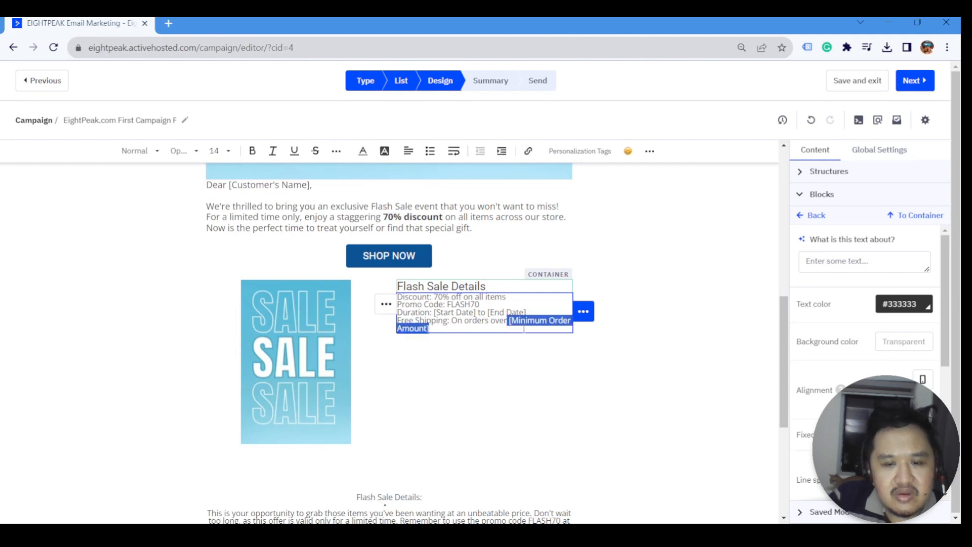
key("BackSpace")
type("$100")
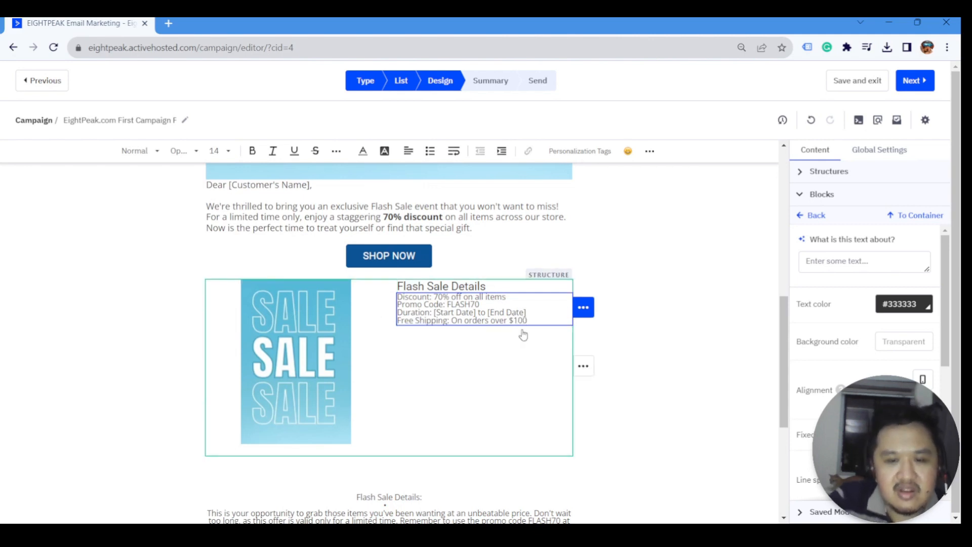
- Widen the detail lines' spacing, size them 16, and set the global content text size to 16
key("ctrl+a")
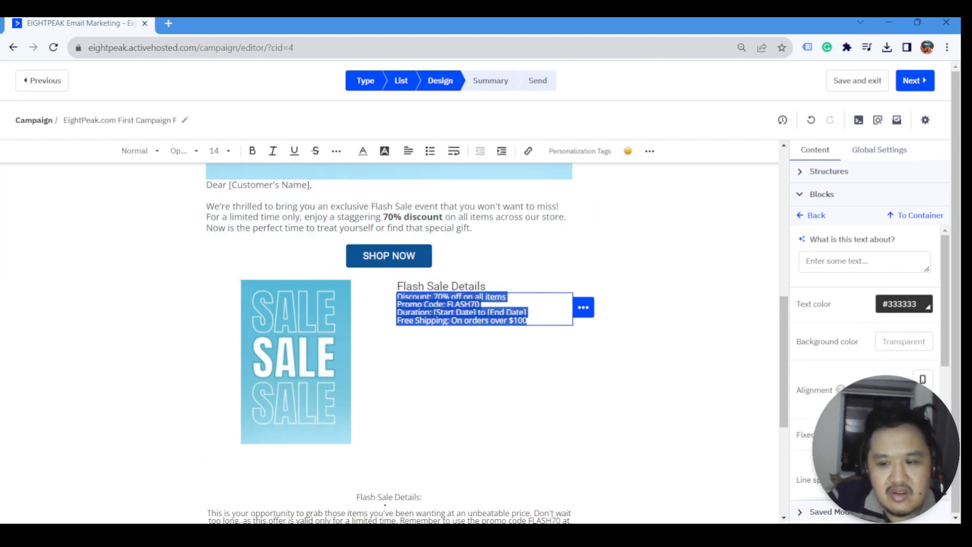
left_click(904, 489)
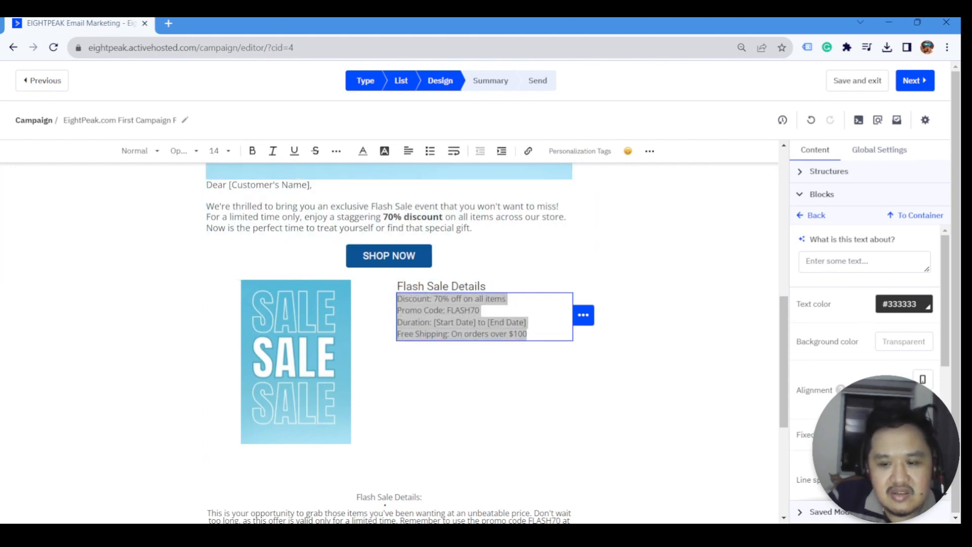
left_click(227, 152)
left_click(226, 255)
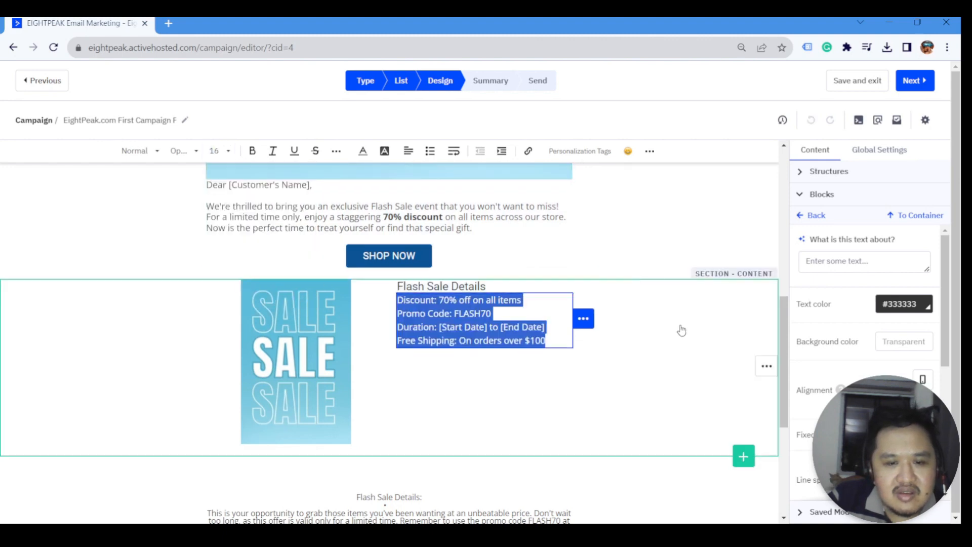
left_click(886, 151)
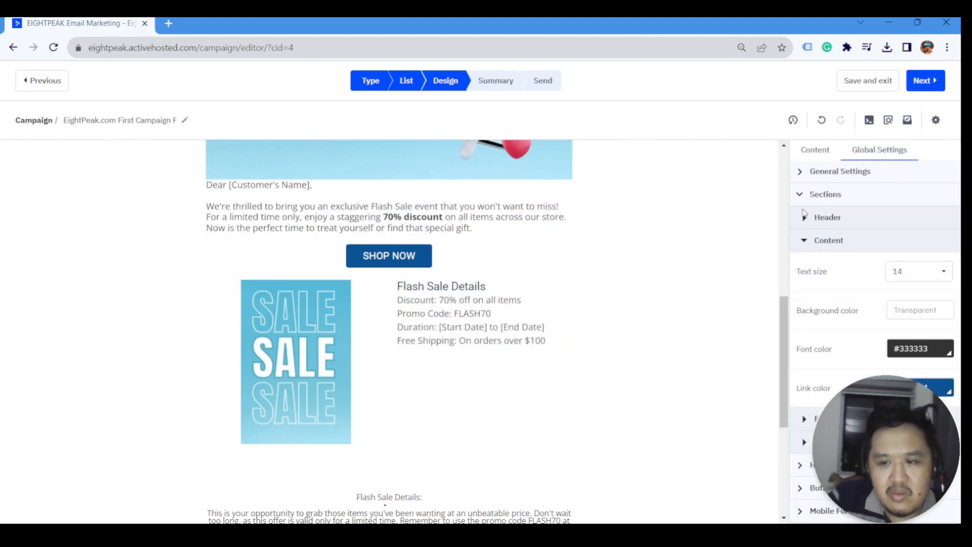
left_click(918, 278)
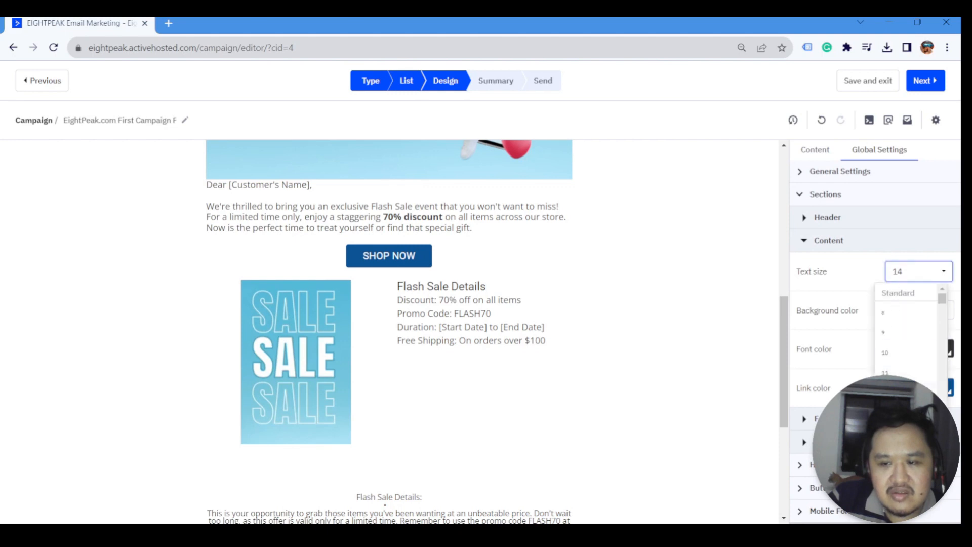
left_click(904, 410)
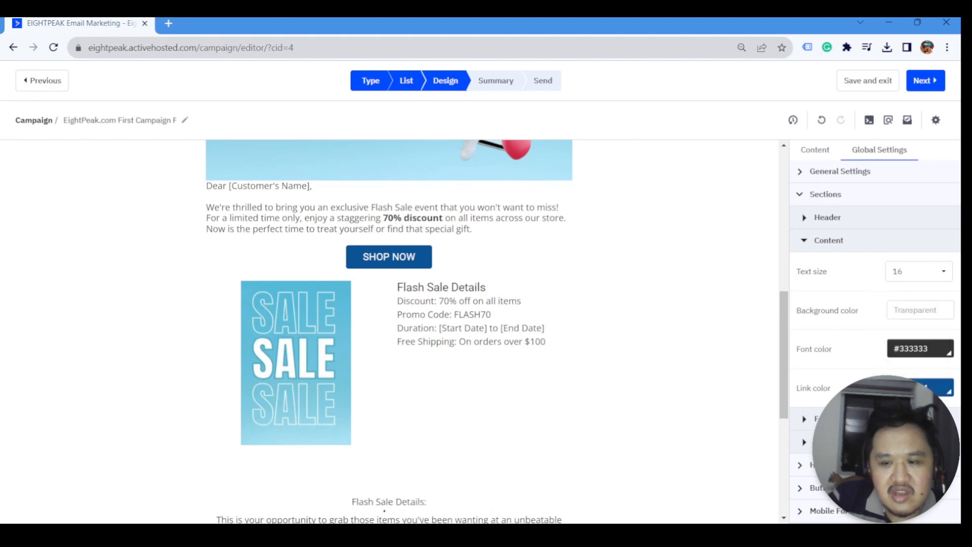
left_click(816, 151)
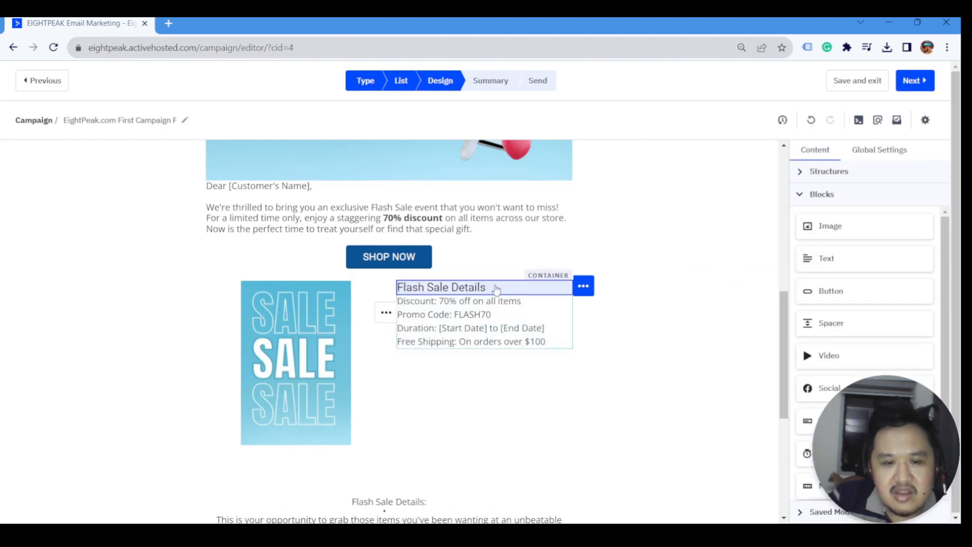
left_click(494, 287)
left_click(807, 216)
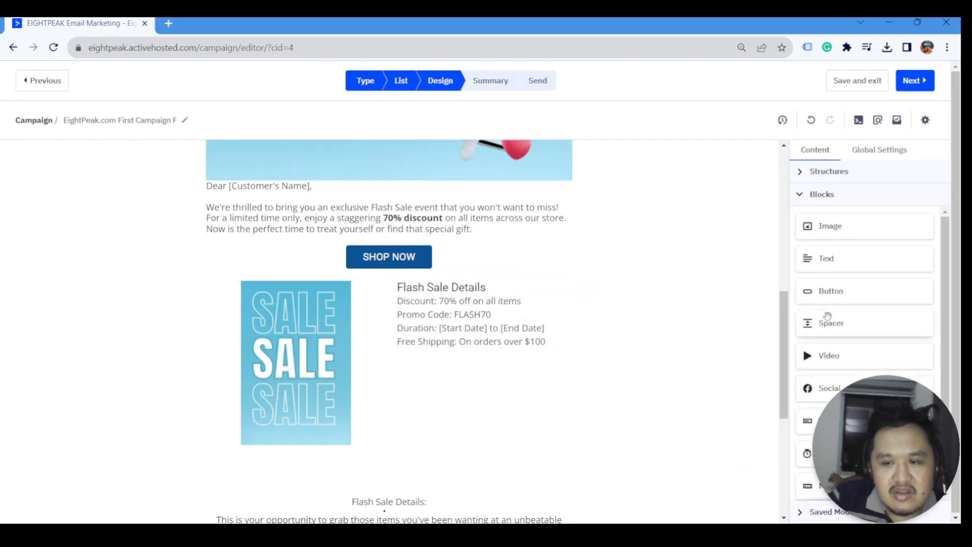
- Add a dynamic spacer of about 23px under the Flash Sale Details heading
left_click_drag(830, 323, 514, 297)
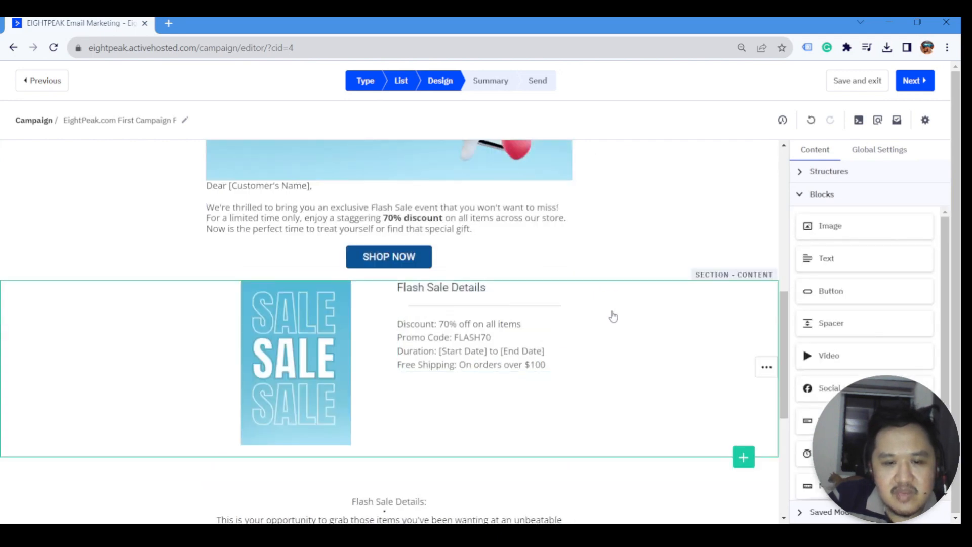
left_click(925, 242)
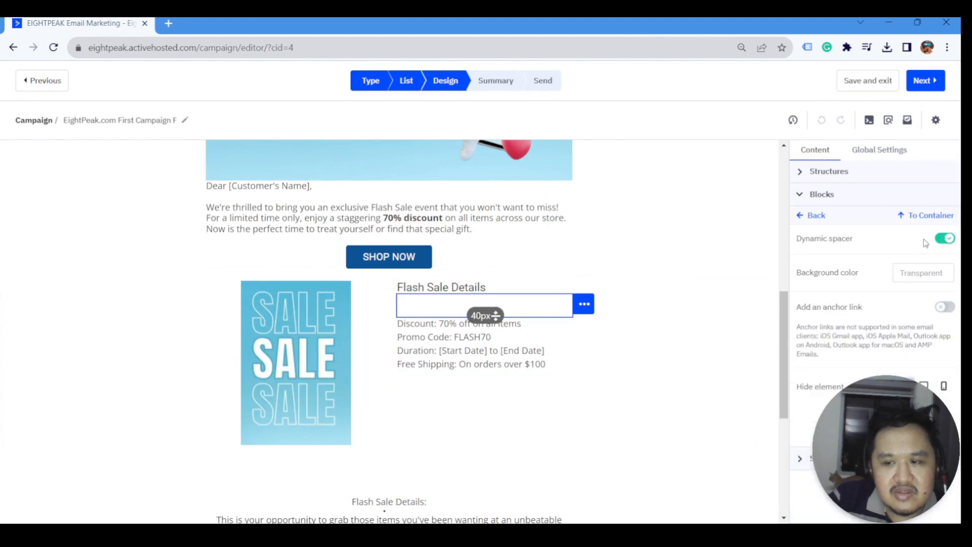
left_click_drag(496, 315, 495, 306)
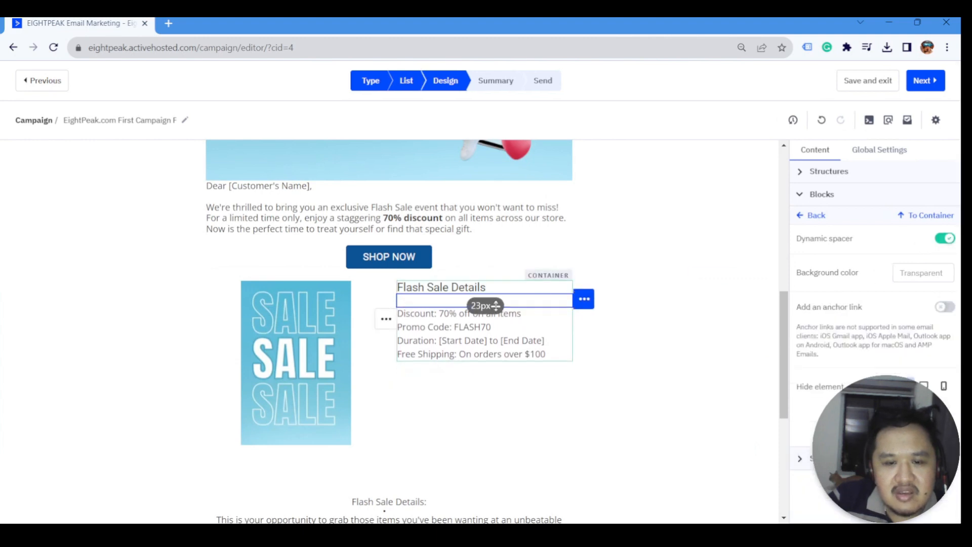
- Set the global content text size and the greeting text to 18
left_click(585, 212)
left_click(471, 232)
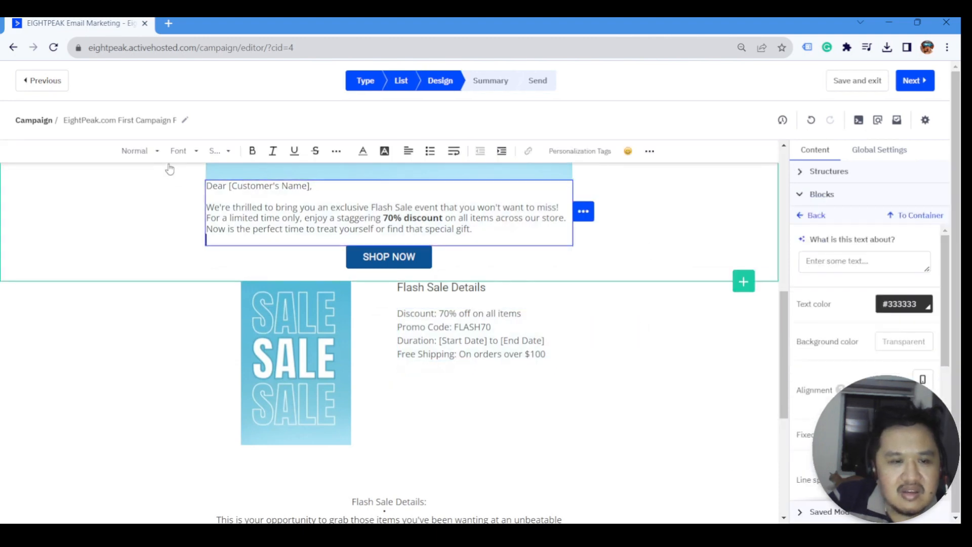
left_click(884, 150)
left_click(908, 272)
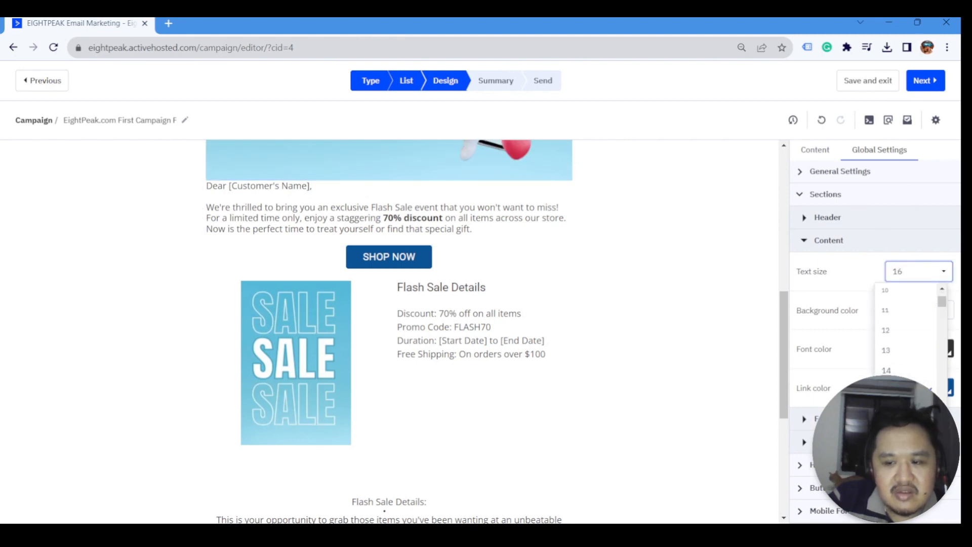
left_click(892, 411)
left_click(818, 155)
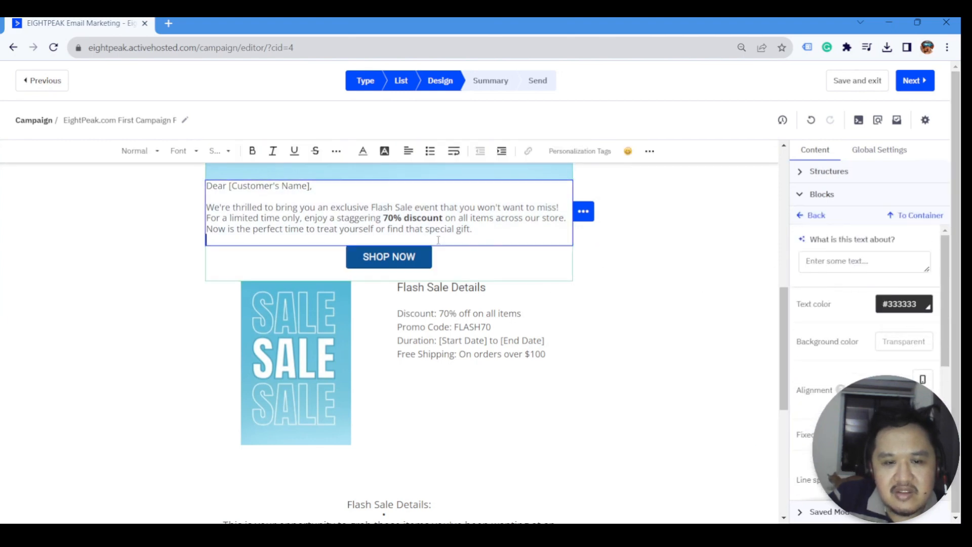
key("ctrl+a")
left_click(223, 151)
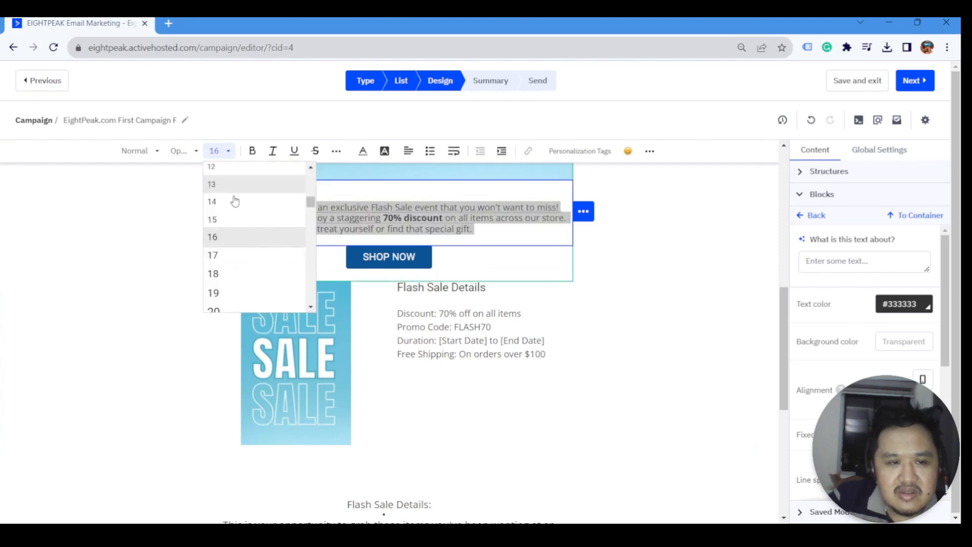
left_click(223, 276)
- Insert a blank line after 'across our store.' in the greeting
left_click(304, 336)
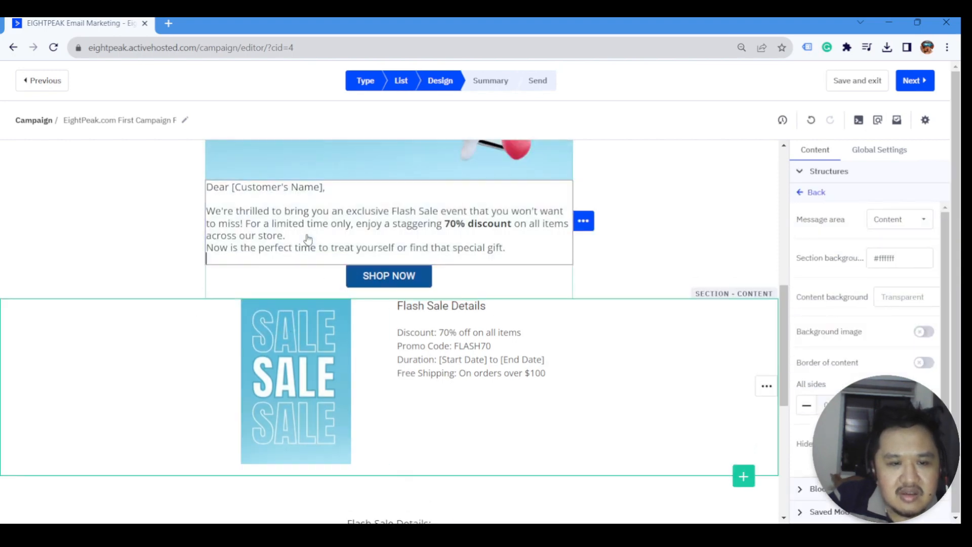
left_click(298, 237)
key("Return")
left_click(130, 305)
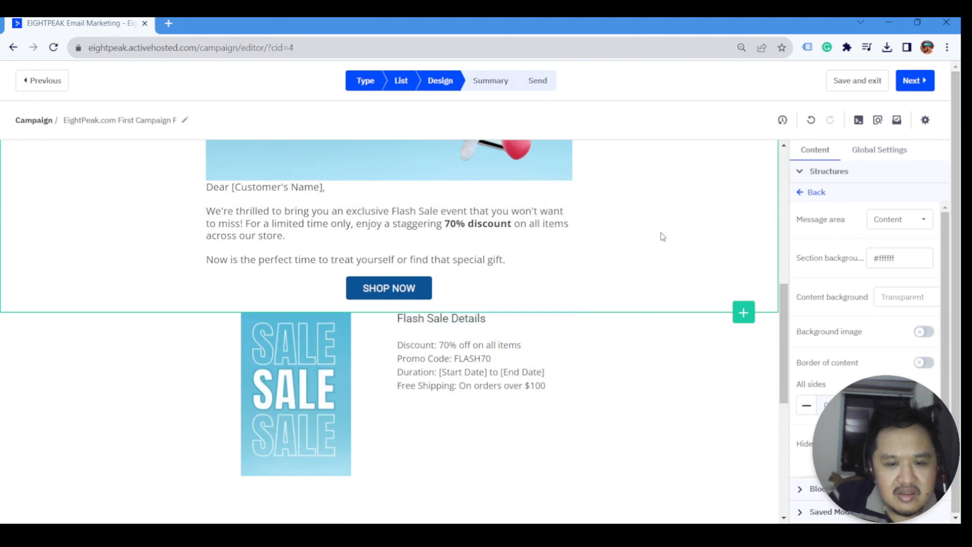
- Bold the Discount:, Promo Code: and Free Shipping: labels in the detail lines
left_click(439, 349)
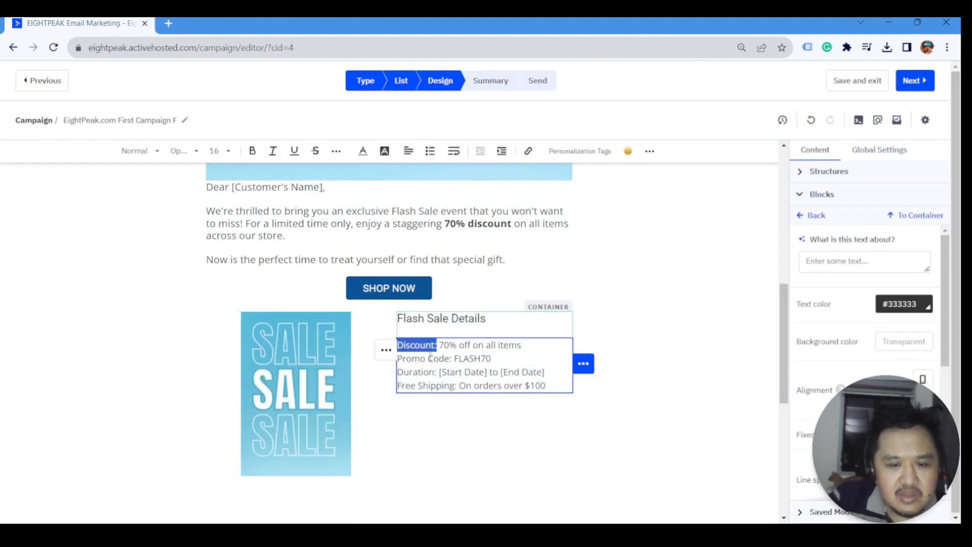
key("ctrl+b")
left_click_drag(455, 360, 397, 373)
key("ctrl+b")
left_click(455, 385)
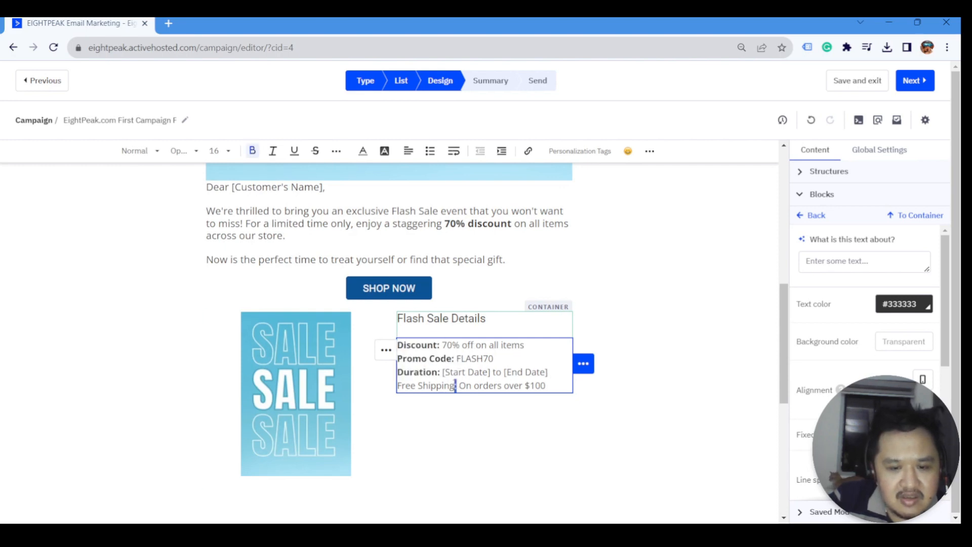
key("ctrl+b")
- Try a bulleted list on the detail lines, then undo it back to plain lines
key("ctrl+a")
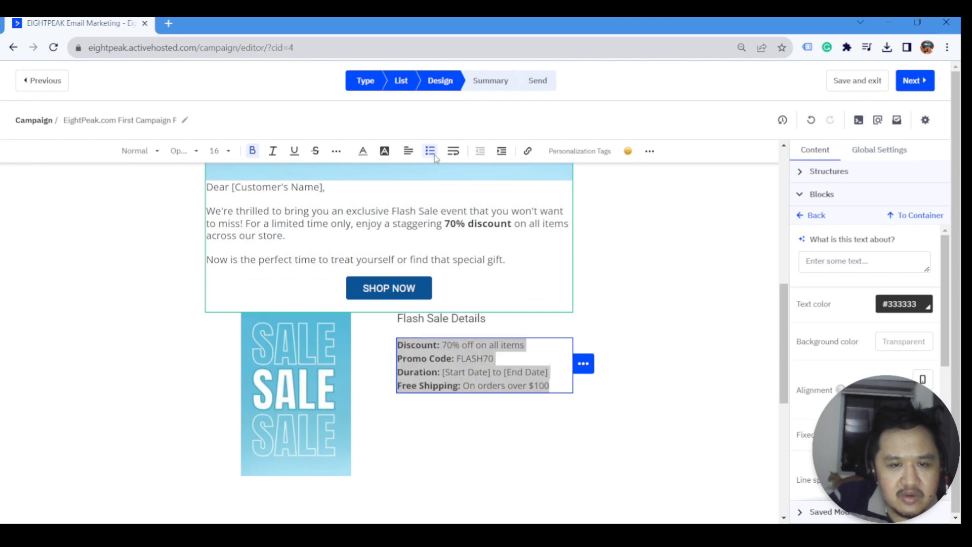
left_click(429, 152)
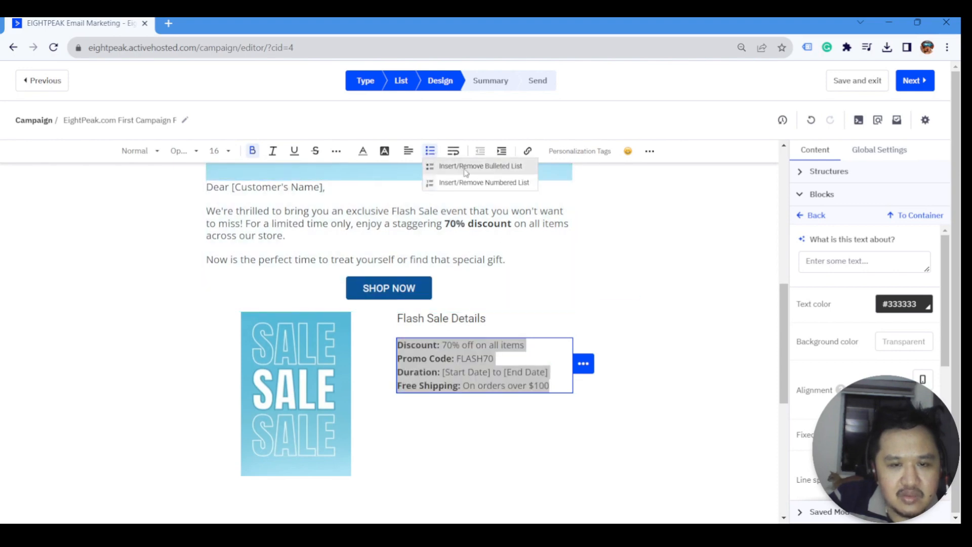
left_click(456, 165)
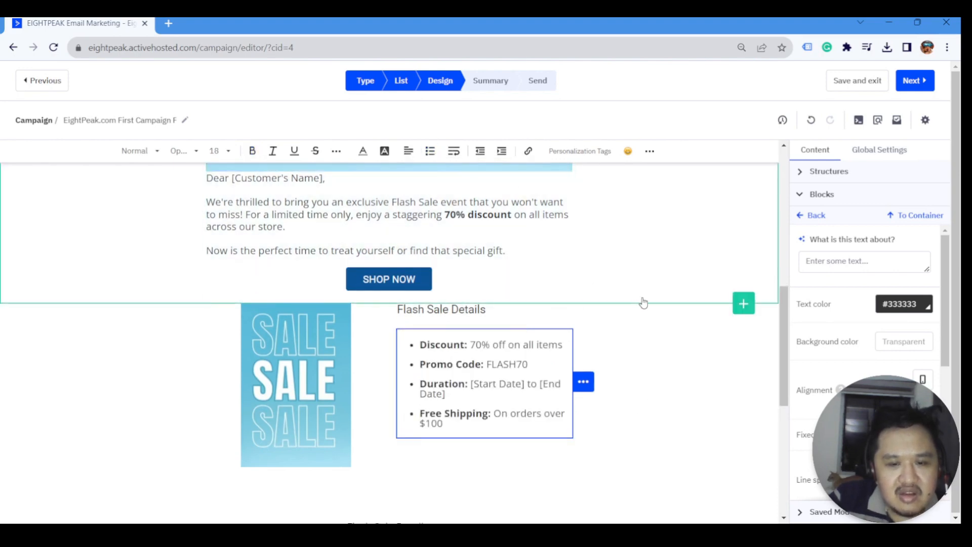
key("ctrl+z")
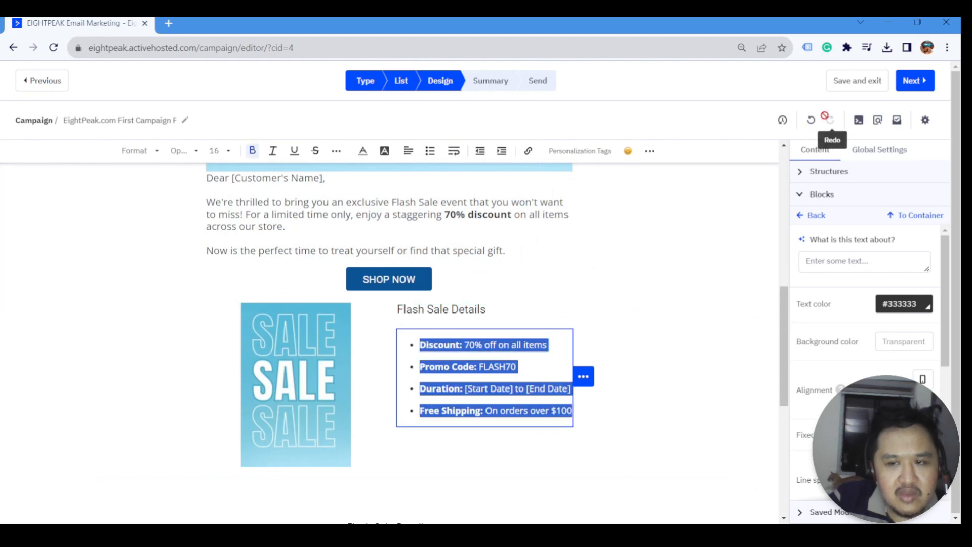
left_click(809, 121)
left_click(809, 121)
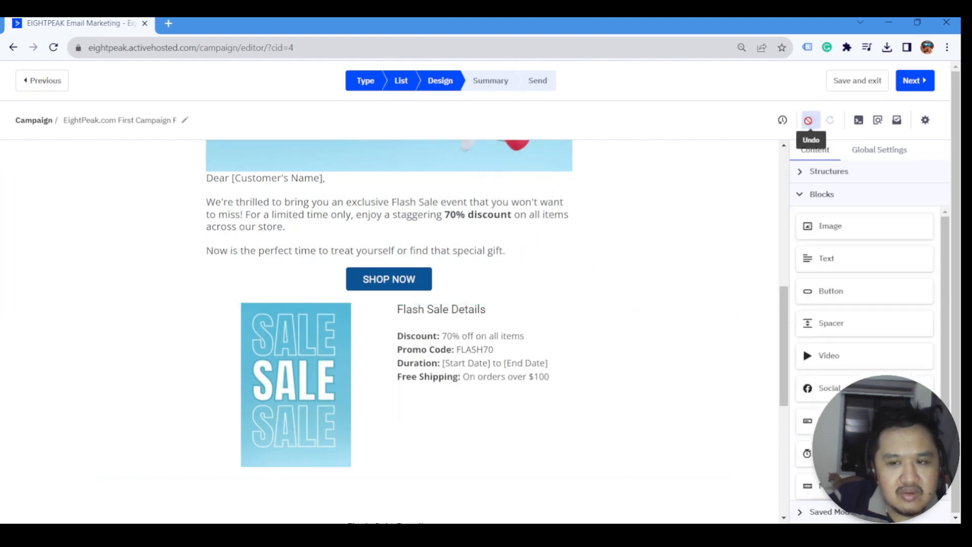
left_click(571, 383)
scroll(453, 404, "down", 1)
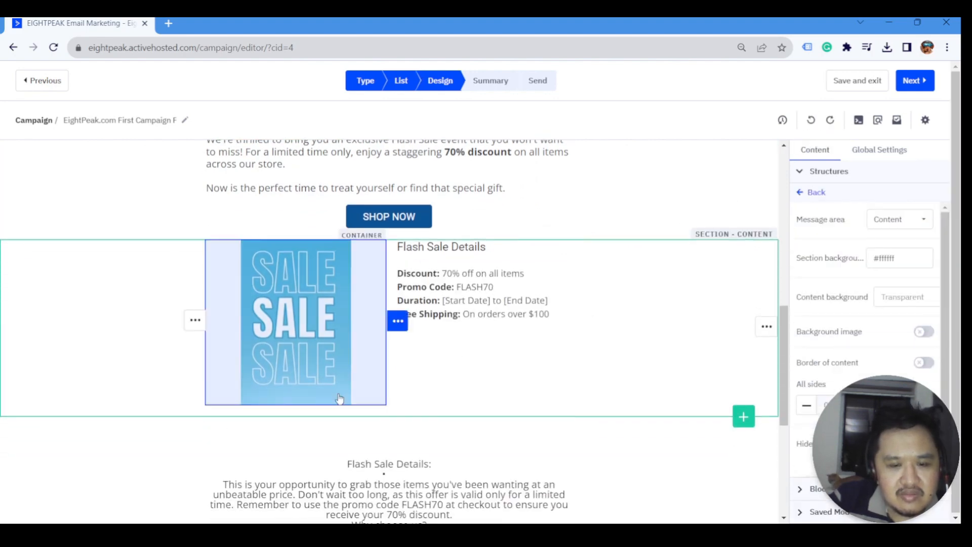
scroll(491, 354, "up", 1)
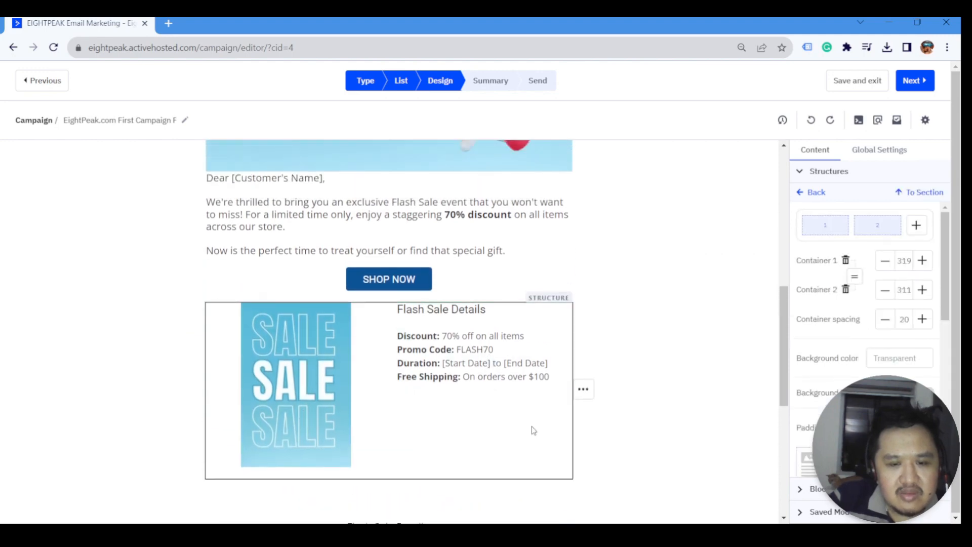
scroll(487, 334, "up", 1)
scroll(488, 331, "up", 3)
scroll(369, 373, "down", 1)
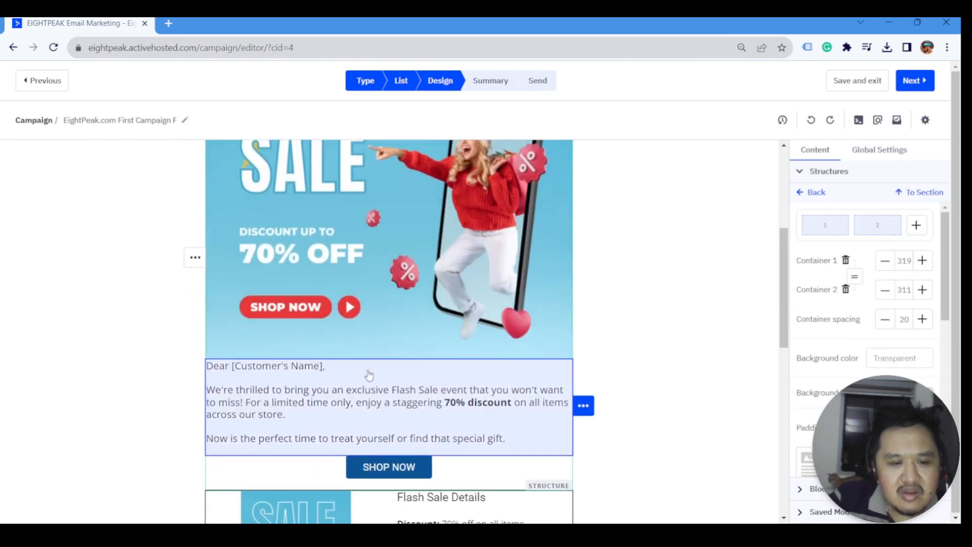
left_click(805, 194)
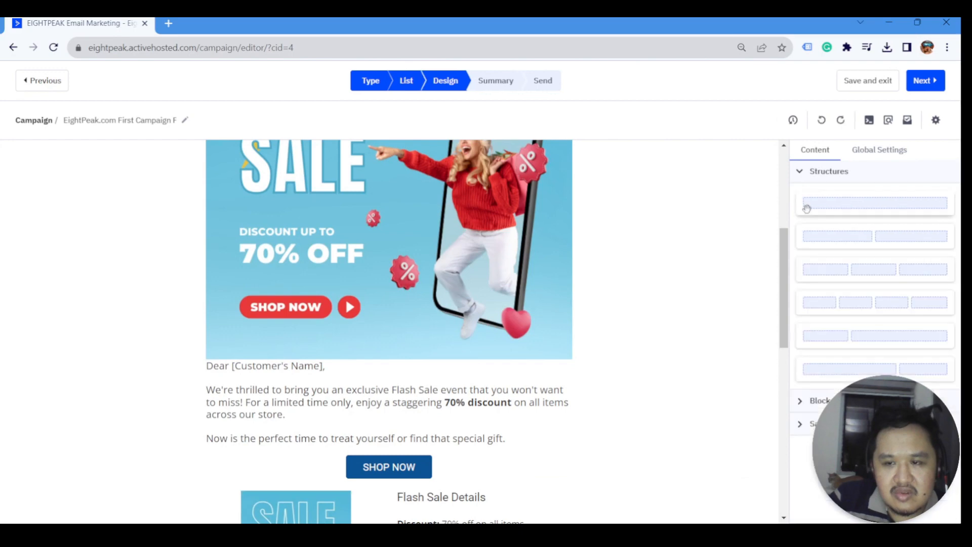
- Add a small resized spacer below the hero image
left_click(822, 400)
left_click_drag(831, 334, 423, 373)
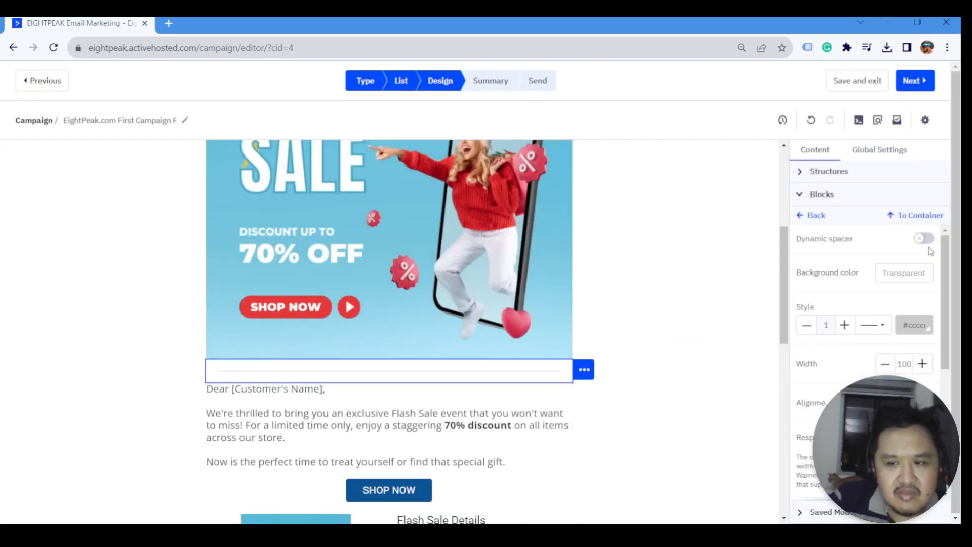
left_click_drag(403, 386, 403, 377)
left_click(165, 391)
- Add a one-column section above the long Flash Sale text
scroll(182, 388, "down", 3)
scroll(162, 393, "down", 4)
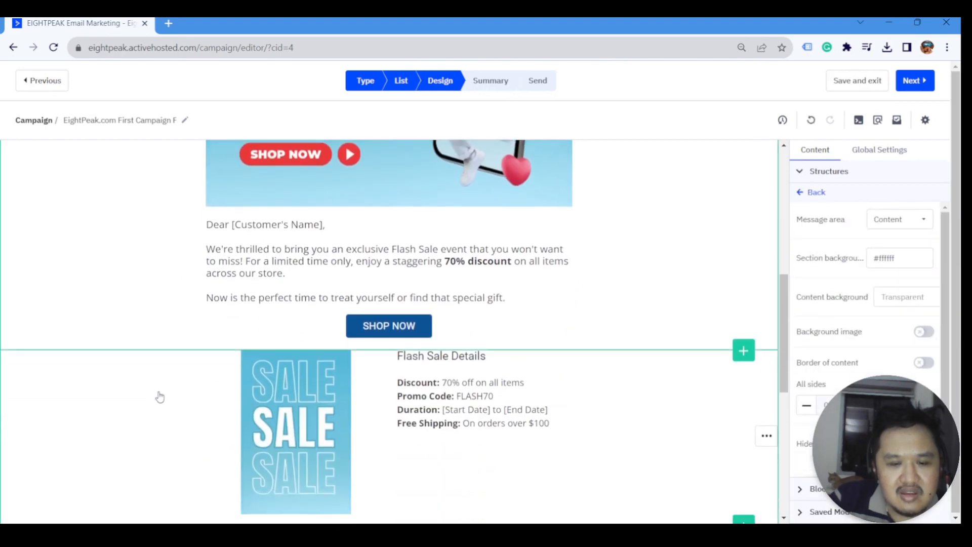
scroll(219, 387, "down", 1)
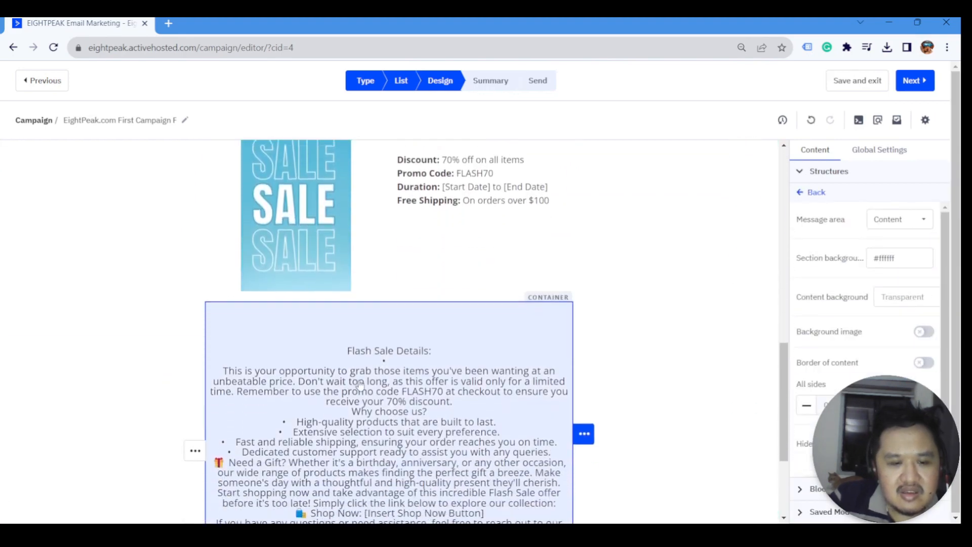
left_click(365, 383)
left_click(815, 216)
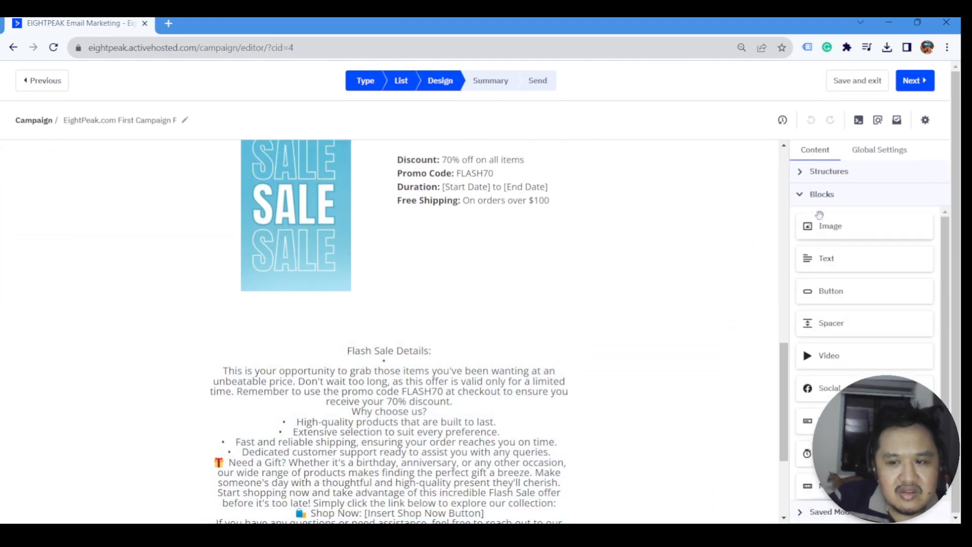
left_click(822, 194)
left_click(829, 171)
left_click_drag(875, 203, 435, 305)
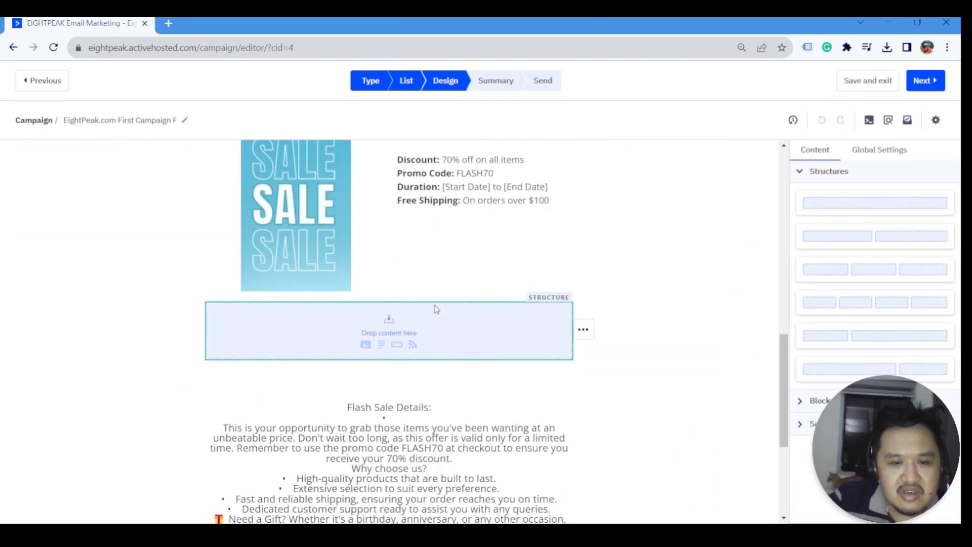
- Drop a Text block into the new empty one-column section
left_click(819, 173)
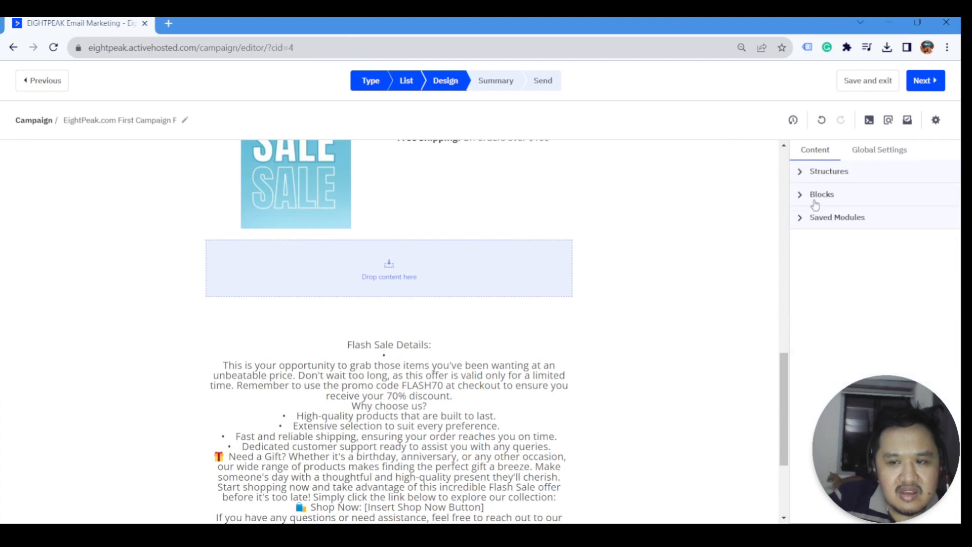
left_click(818, 197)
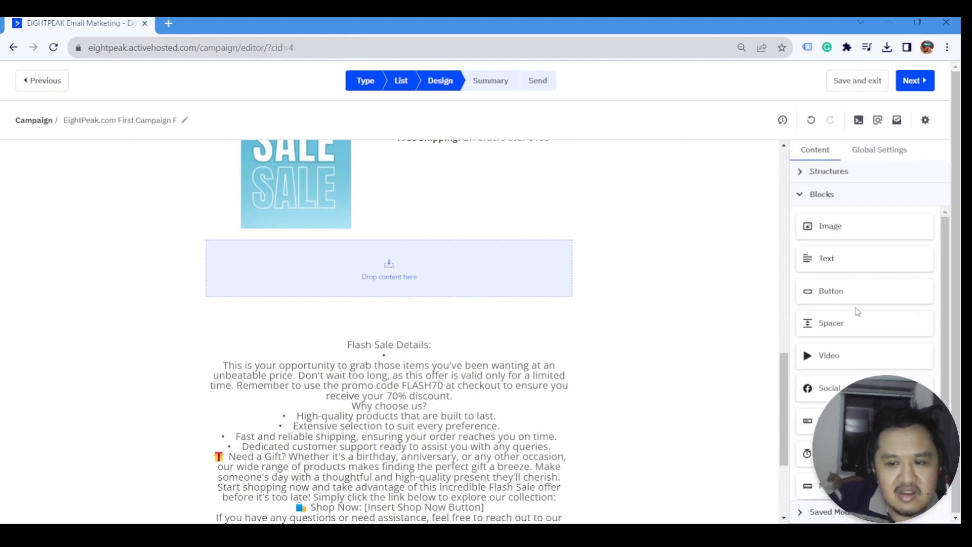
scroll(849, 243, "down", 2)
scroll(851, 247, "up", 2)
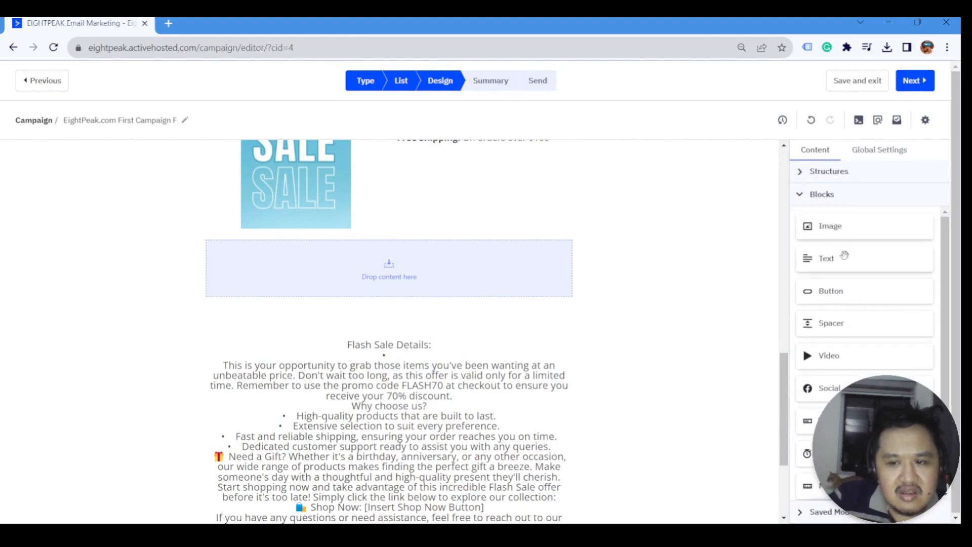
left_click_drag(844, 254, 456, 281)
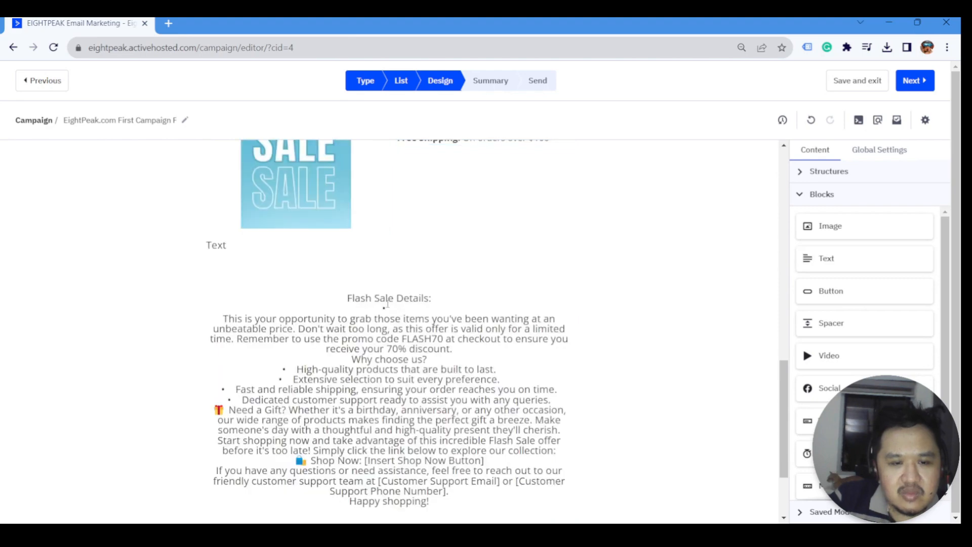
- Move the unbeatable-price promo paragraph into the new text block, replacing its placeholder
left_click(385, 306)
left_click_drag(225, 319, 458, 348)
key("ctrl+x")
left_click(329, 47)
key("ctrl+v")
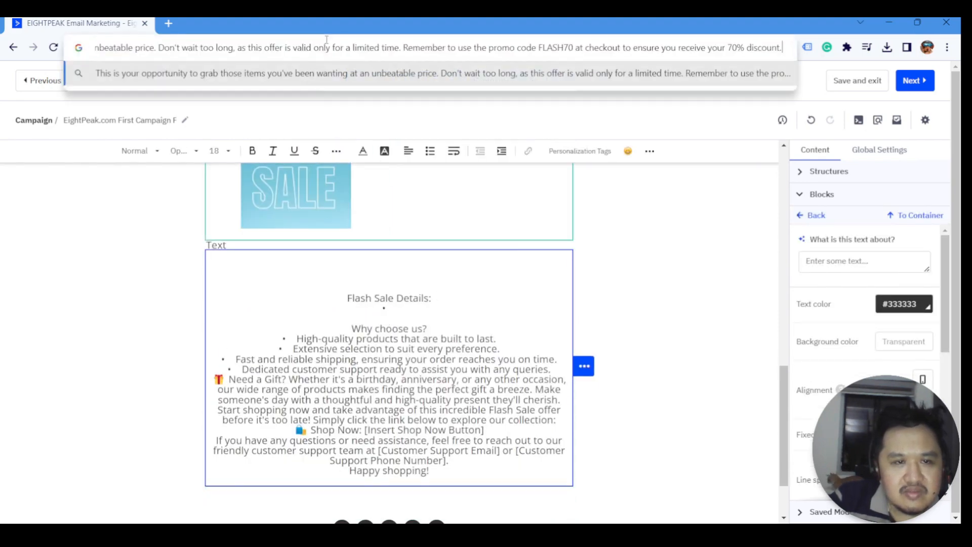
left_click(263, 254)
left_click(251, 247)
key("ctrl+a")
key("ctrl+v")
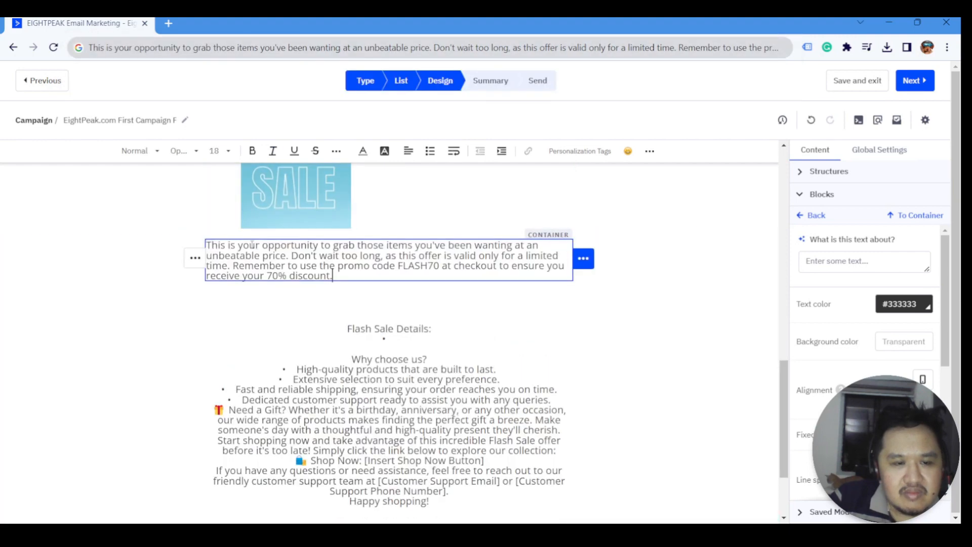
key("ctrl+a")
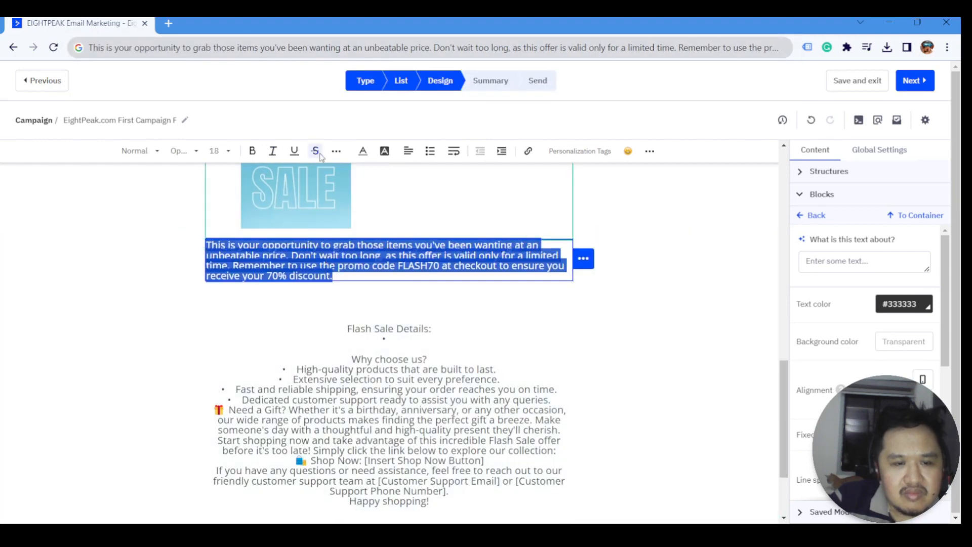
- Center the paragraph, widen its line spacing, and give it a light blue #cfe2f3 background
left_click(408, 151)
left_click(428, 184)
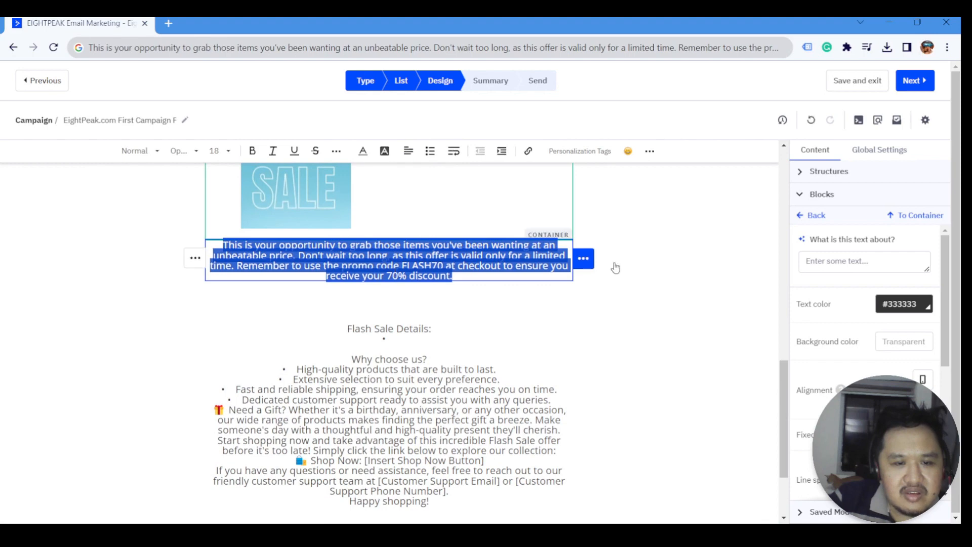
scroll(907, 377, "down", 1)
left_click(904, 428)
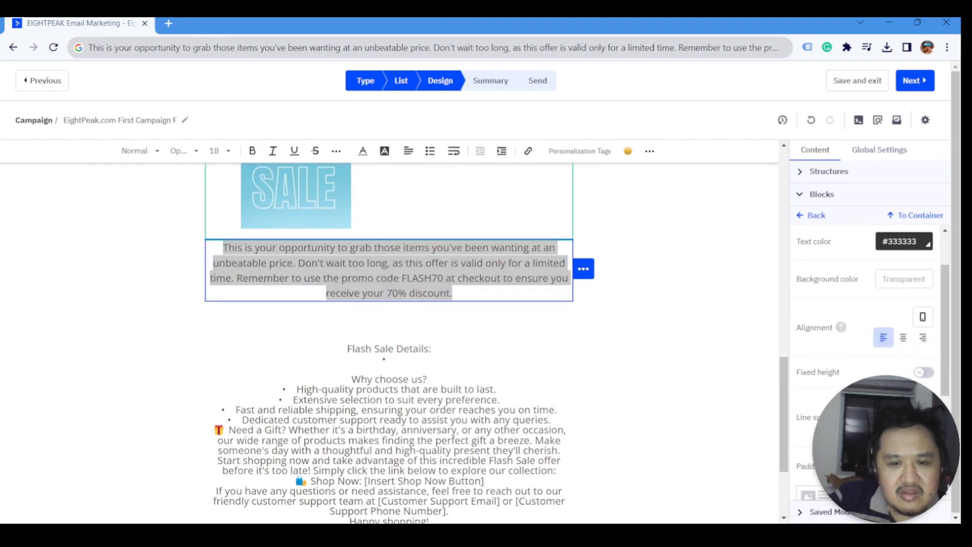
left_click(908, 278)
left_click(912, 375)
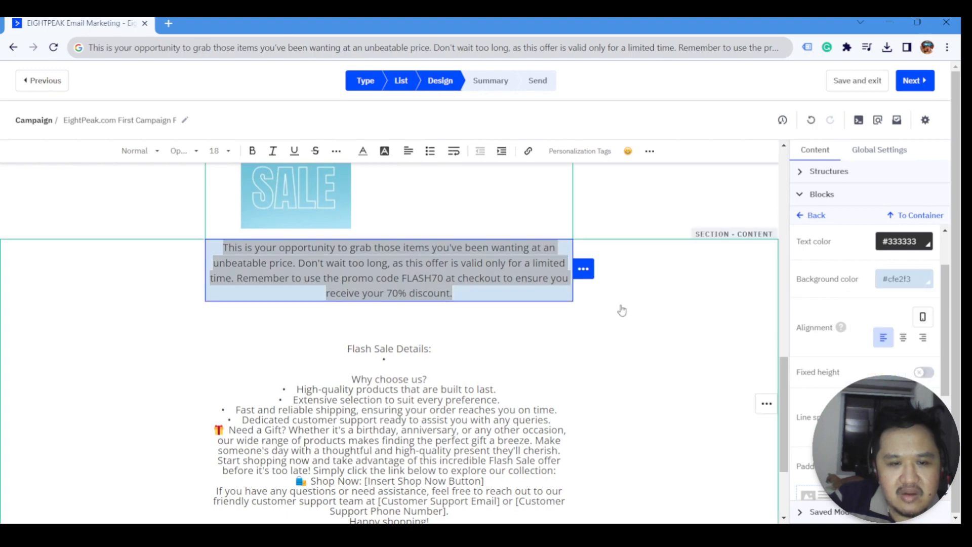
- Raise the promo paragraph block's padding to 30
left_click(691, 309)
left_click(491, 279)
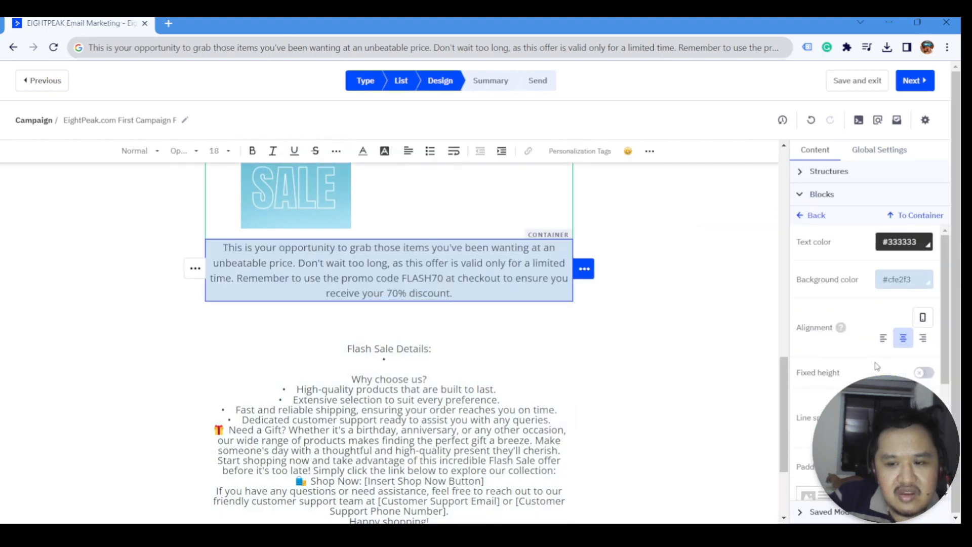
scroll(876, 367, "down", 5)
left_click(922, 302)
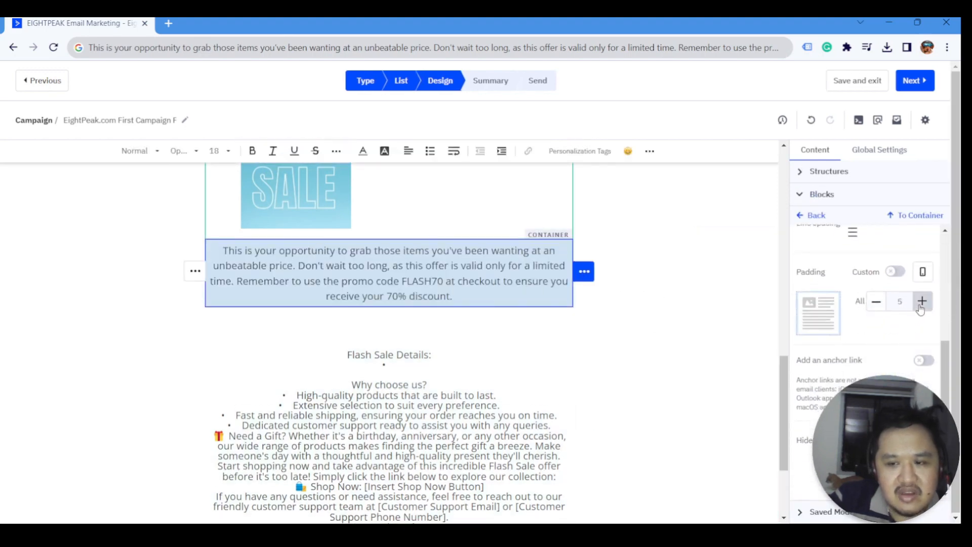
left_click(922, 303)
left_click(922, 303)
left_click(922, 303)
left_click(922, 303)
left_click(922, 303)
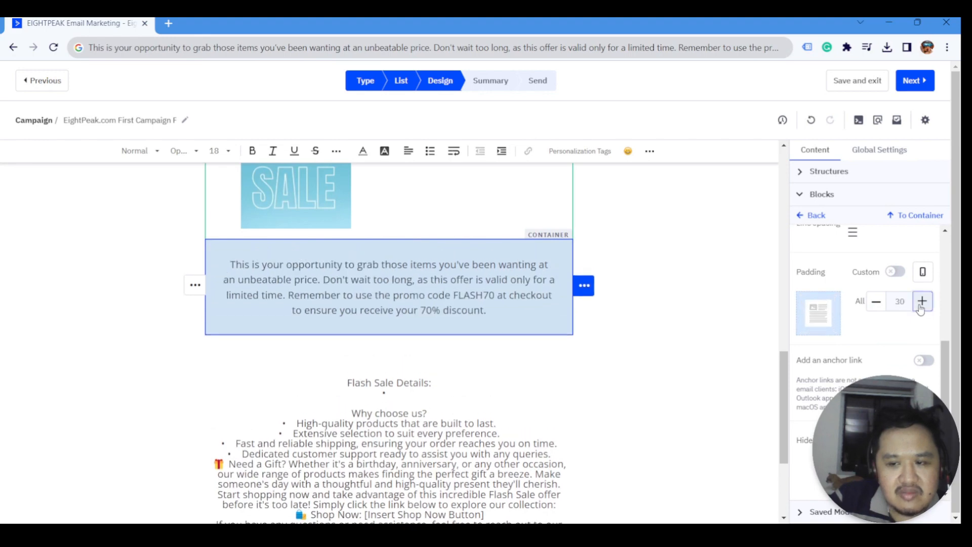
left_click(673, 278)
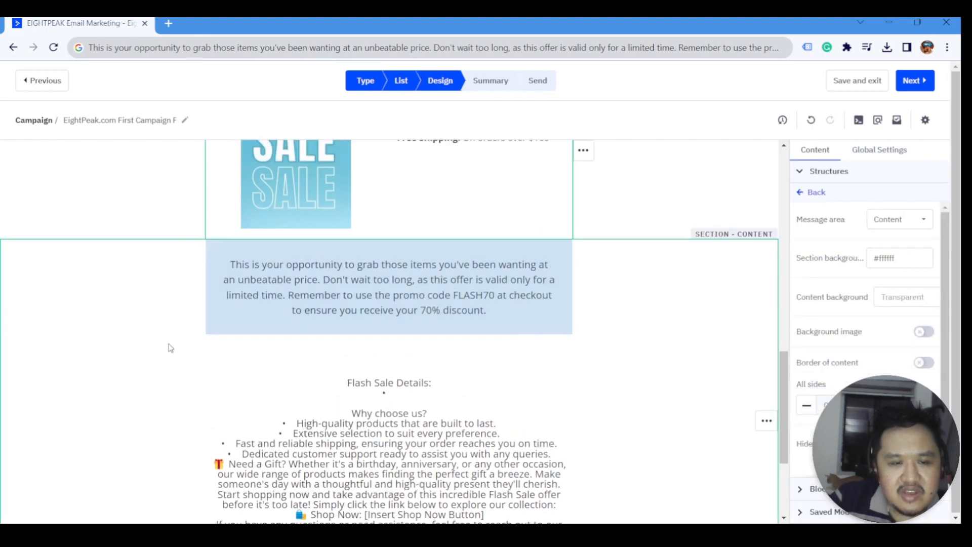
scroll(458, 389, "down", 1)
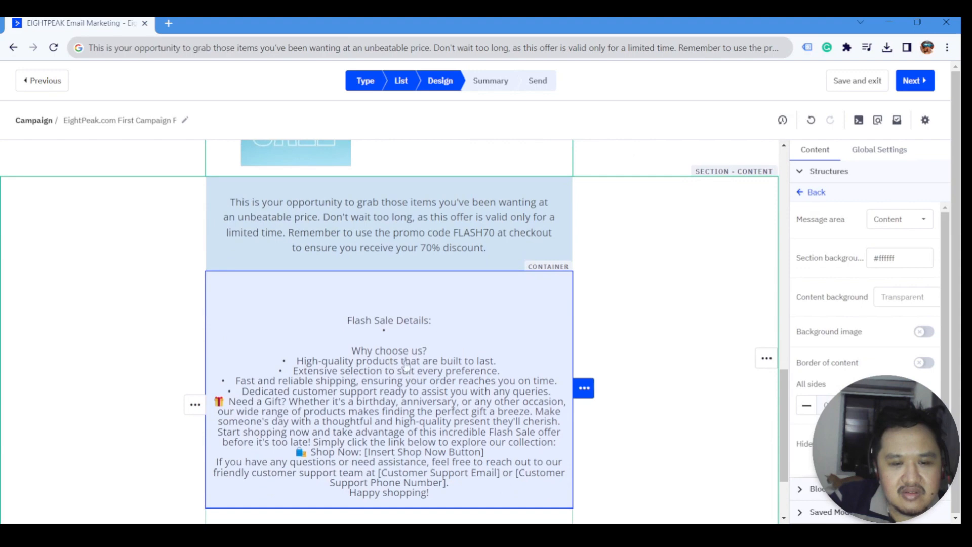
- Delete the Why choose us list and the Flash Sale Details heading from the text
scroll(406, 366, "down", 1)
left_click(353, 287)
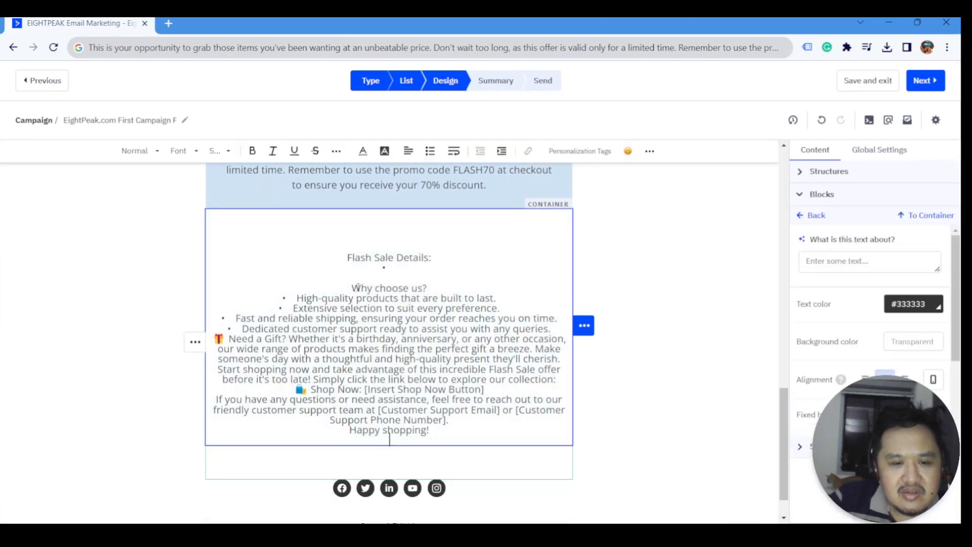
left_click_drag(353, 287, 541, 329)
key("BackSpace")
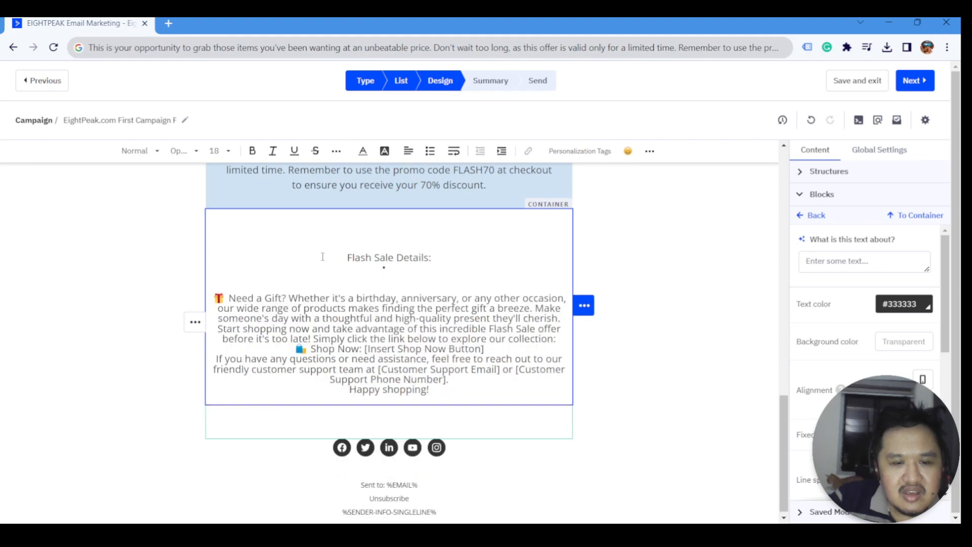
left_click_drag(323, 257, 444, 280)
key("BackSpace")
scroll(195, 304, "up", 1)
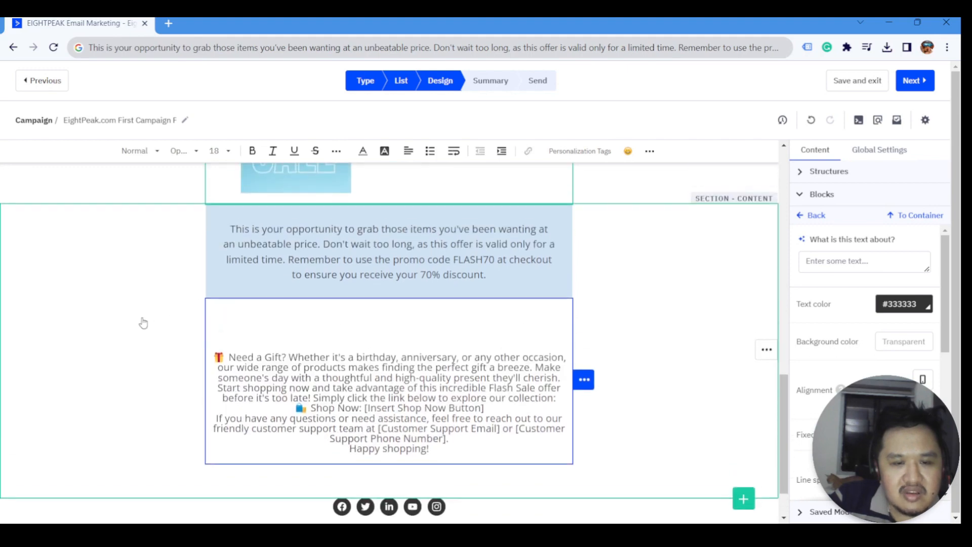
- Add an empty one-column row below the blue promo block
left_click(143, 322)
left_click(810, 192)
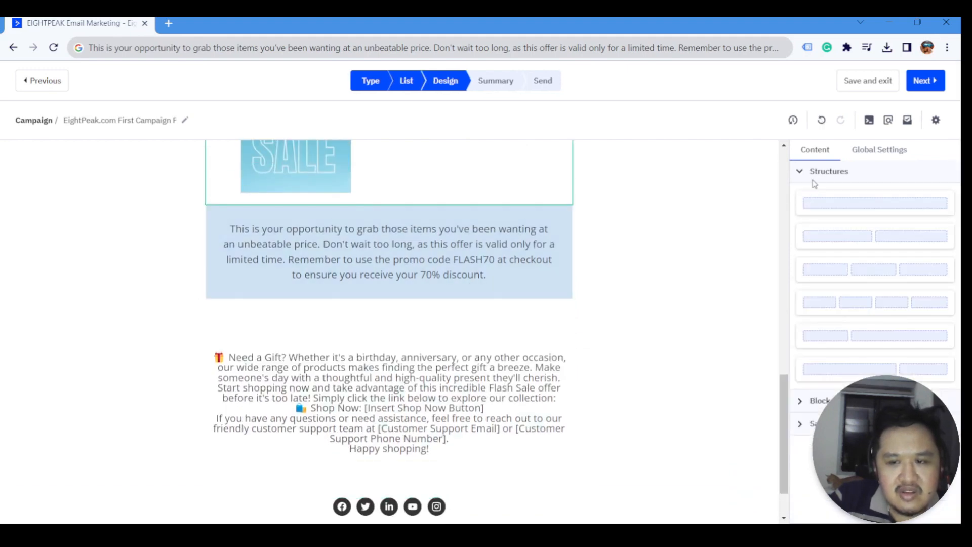
mouse_move(847, 196)
left_mouse_down()
mouse_move(643, 239)
mouse_move(456, 292)
left_mouse_up()
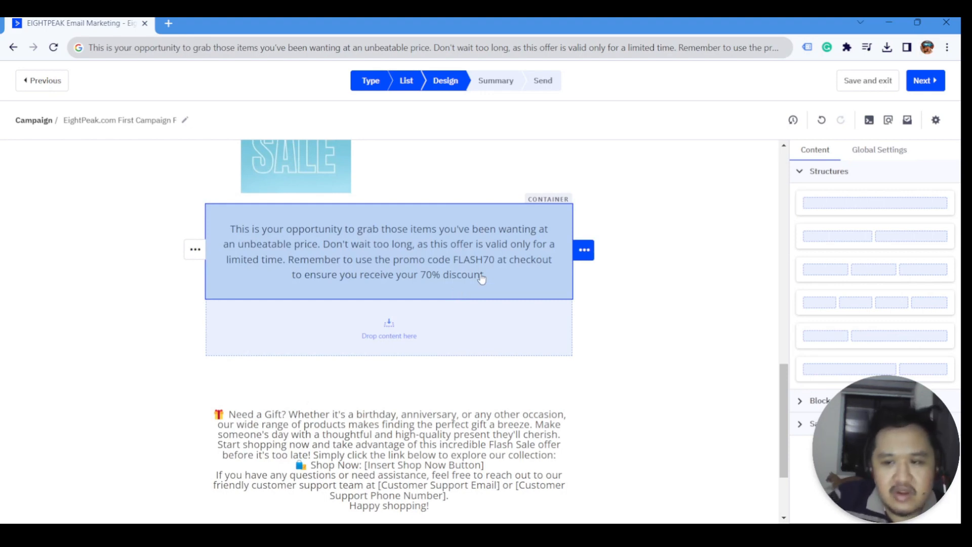
- Add an image block with the uploaded Find That Perfect Gift banner, adjusted to full 650px width
left_click(801, 171)
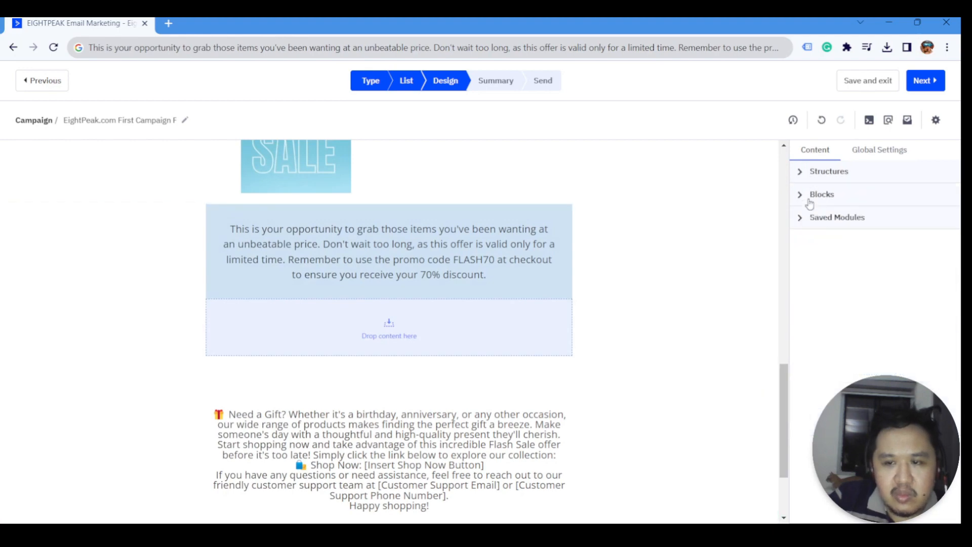
left_click(807, 198)
left_click_drag(824, 224, 390, 331)
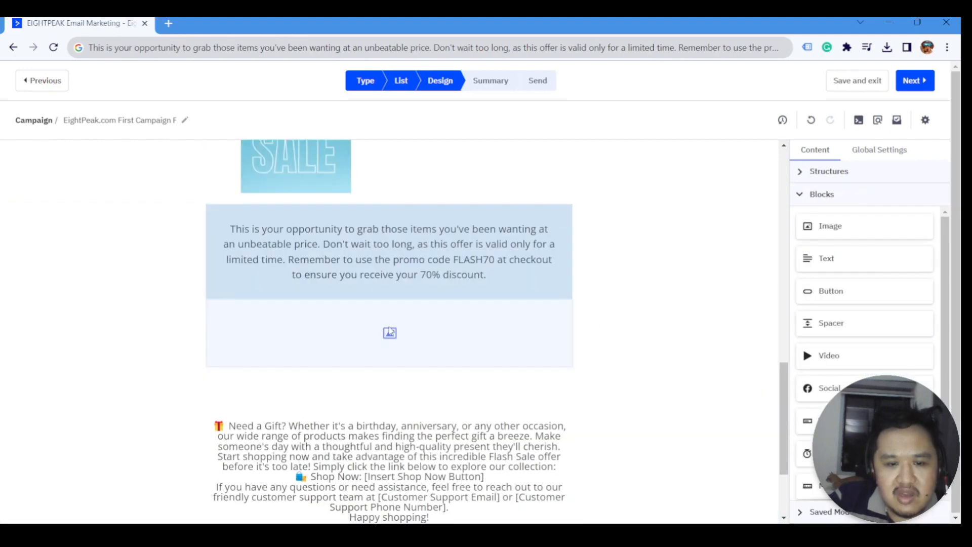
left_click(394, 337)
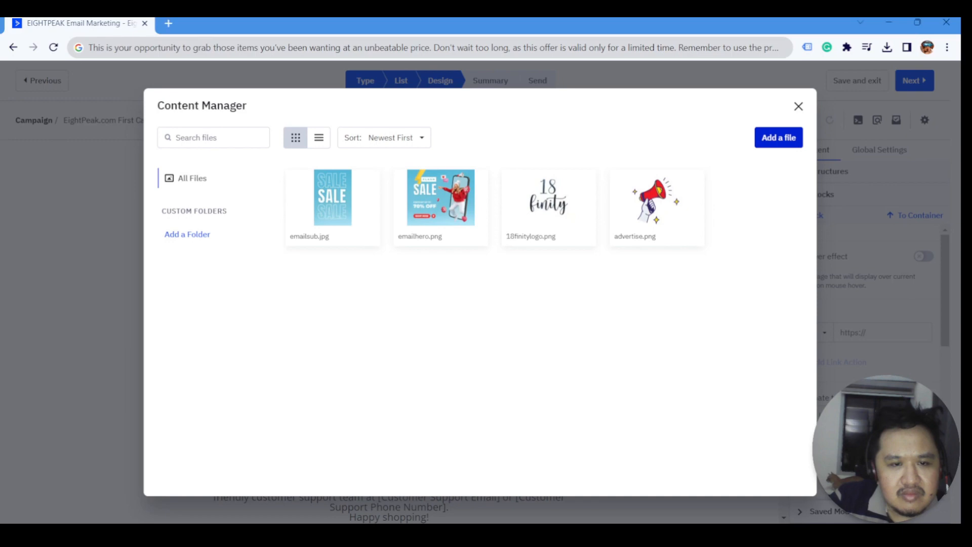
left_click(542, 347)
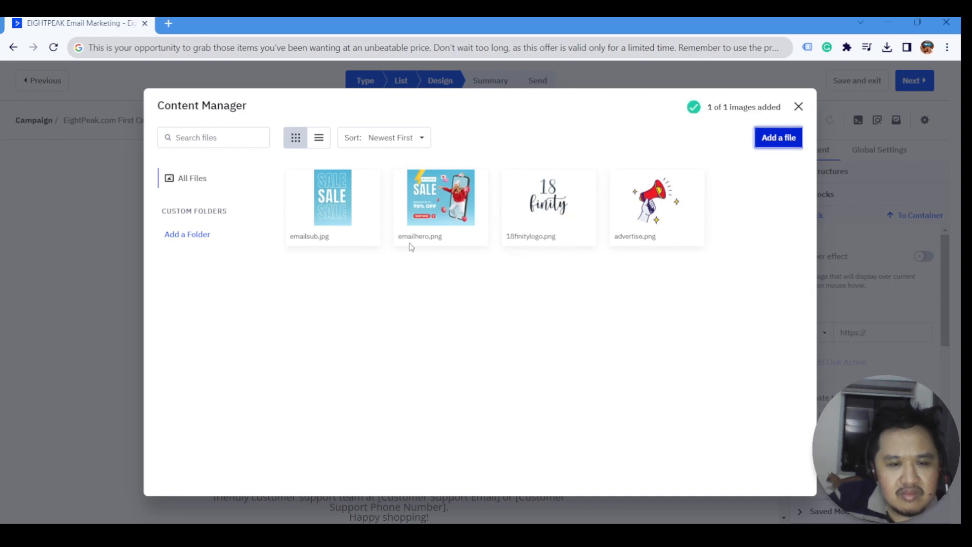
mouse_move(354, 208)
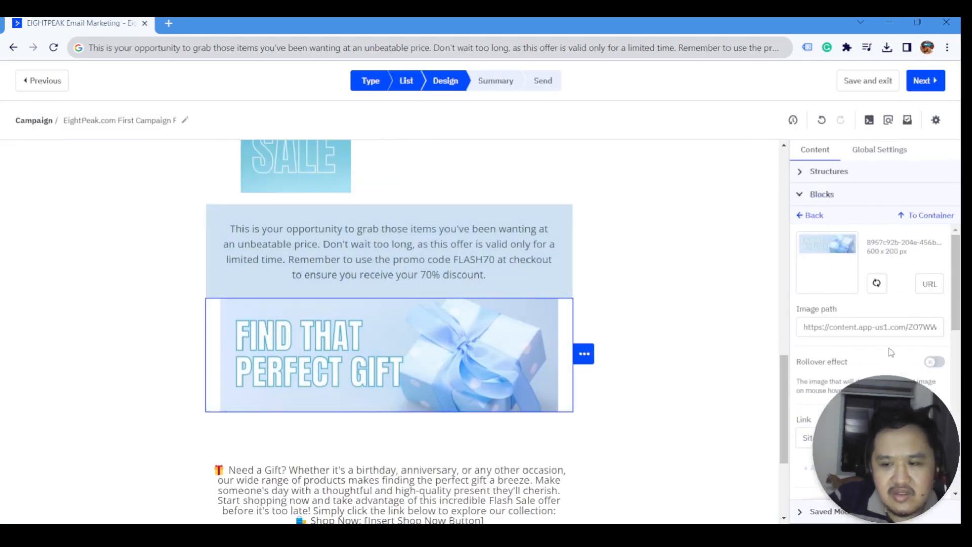
scroll(886, 359, "down", 4)
scroll(907, 317, "down", 4)
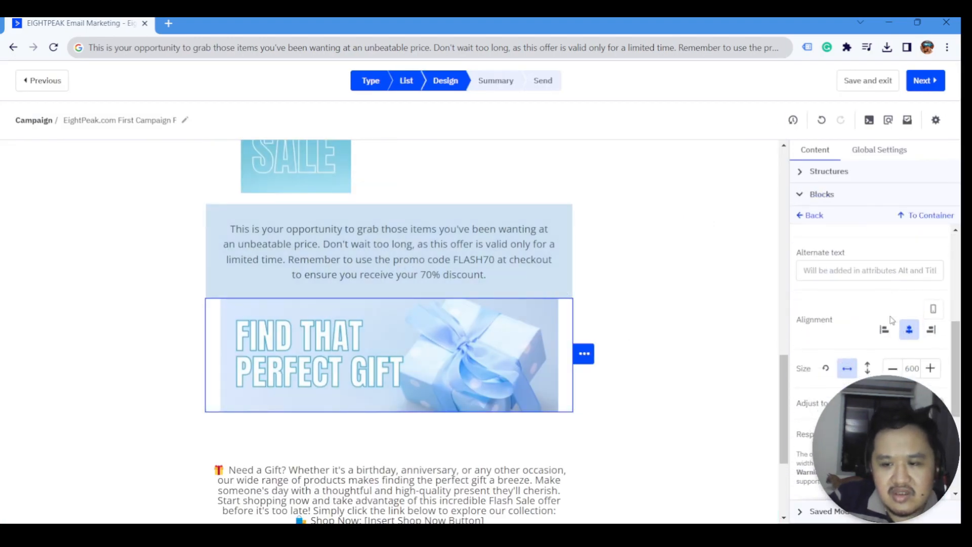
left_click(935, 279)
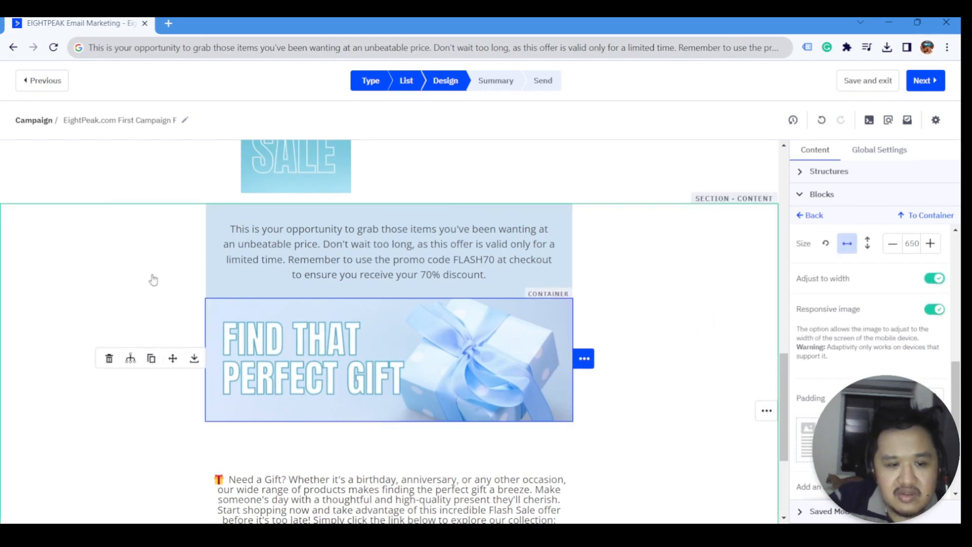
- Add a Text block below the gift banner image
left_click(195, 329)
left_click(808, 193)
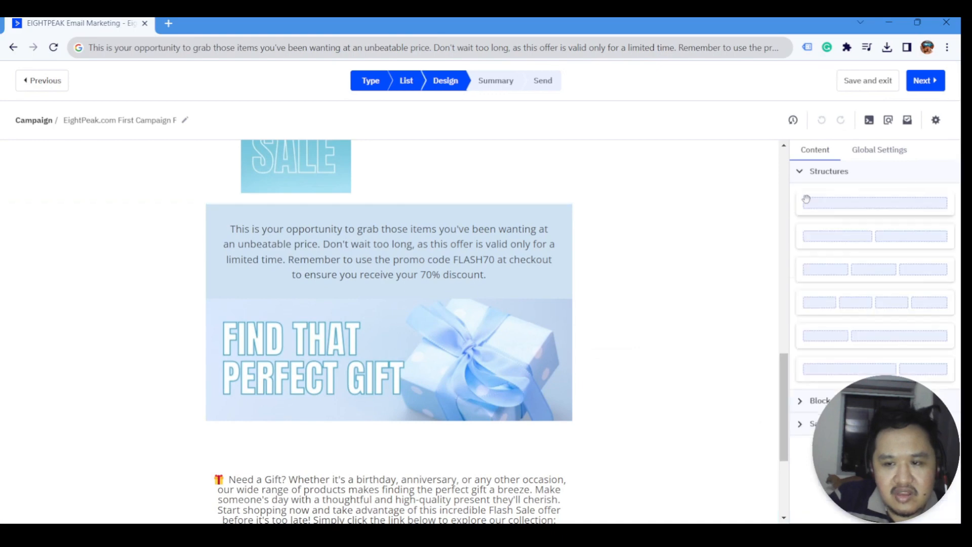
left_click(821, 401)
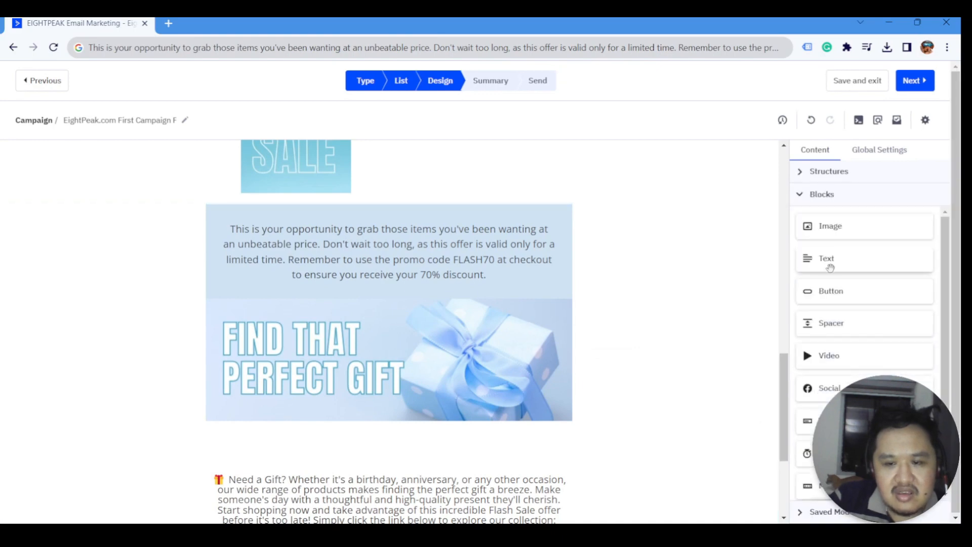
left_click_drag(814, 271, 370, 423)
- Move the Need a Gift? paragraph into the block under the banner and widen its line spacing
scroll(370, 366, "down", 1)
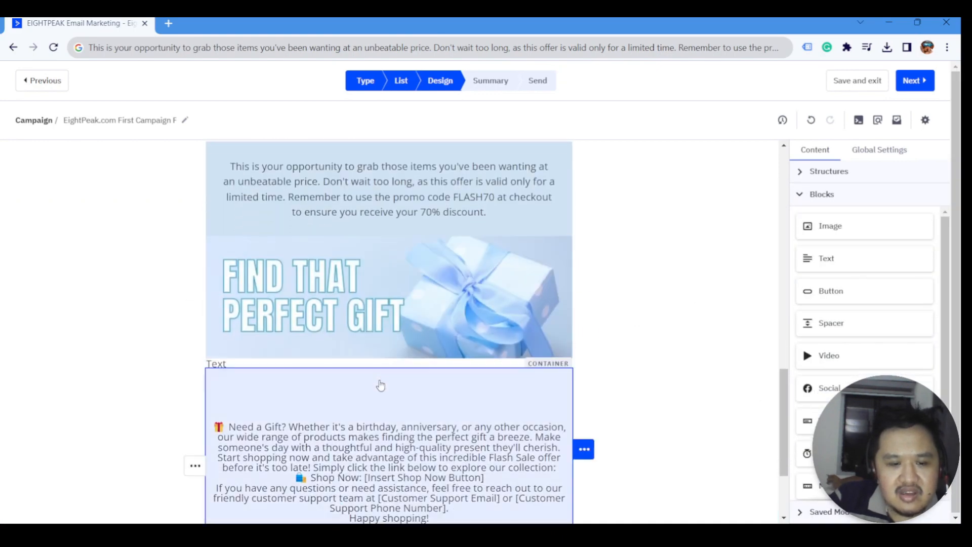
left_click(370, 366)
left_click(329, 435)
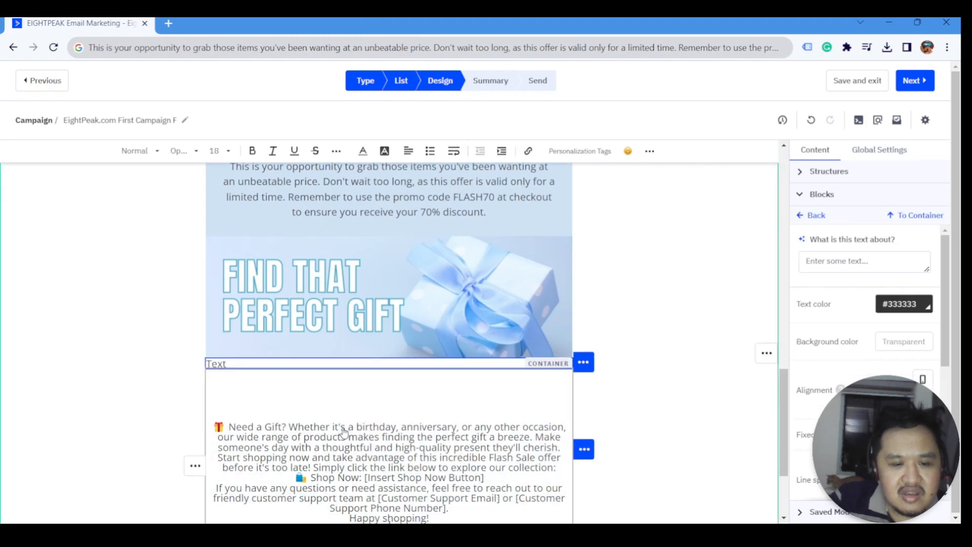
double_click(340, 427)
left_click(284, 424)
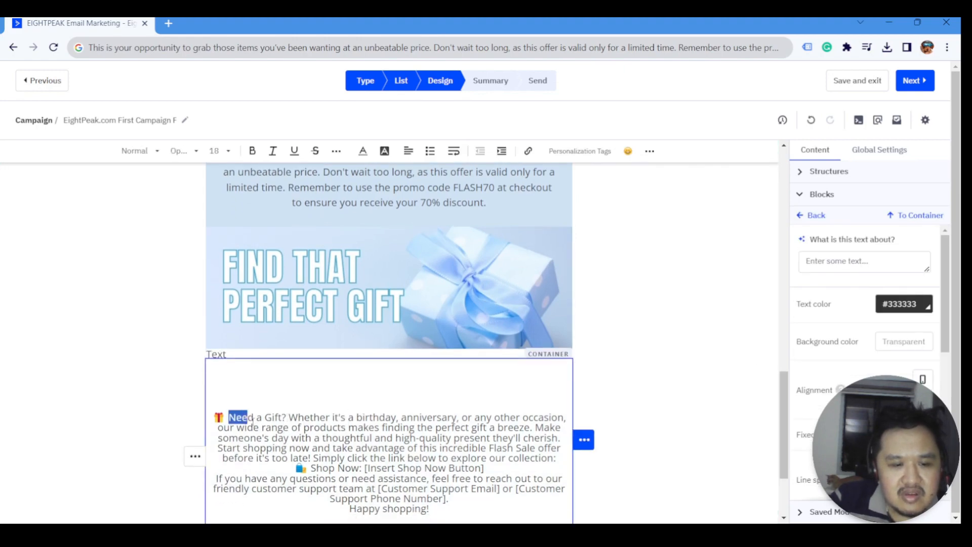
left_click(400, 459)
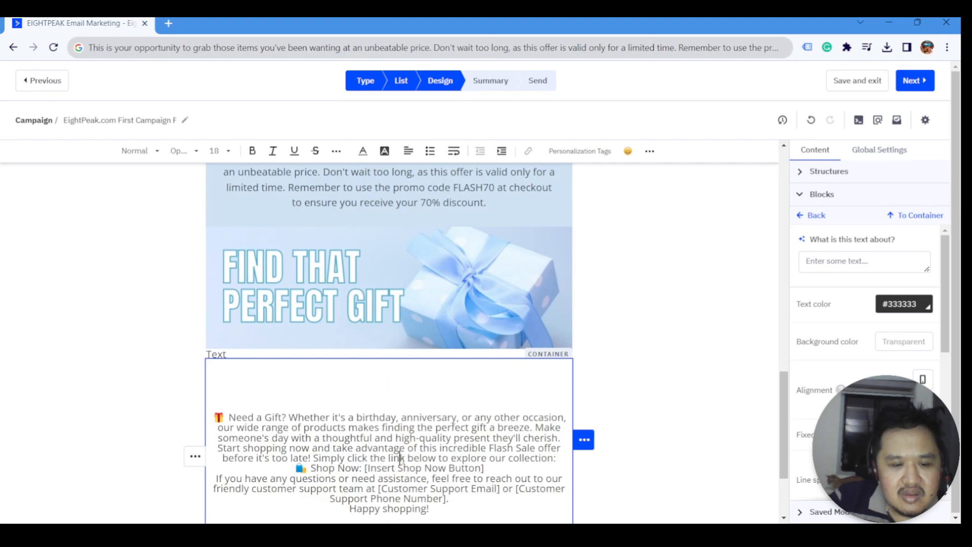
triple_click(560, 439)
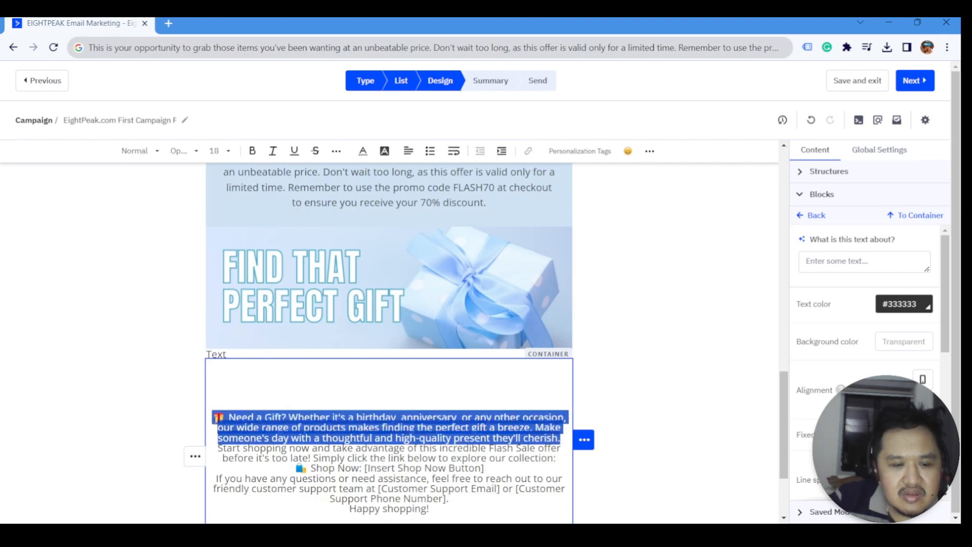
left_click_drag(557, 438, 218, 357)
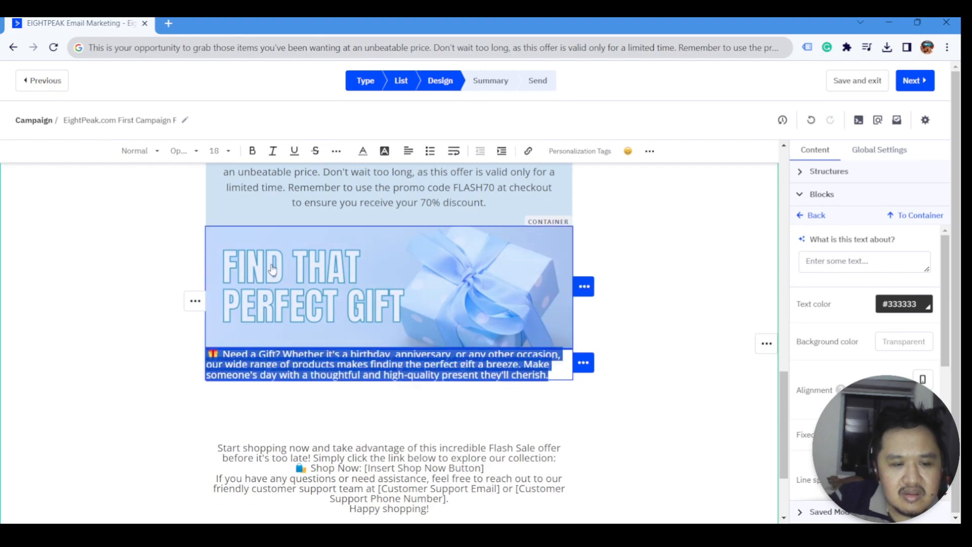
scroll(866, 329, "down", 3)
left_click(899, 282)
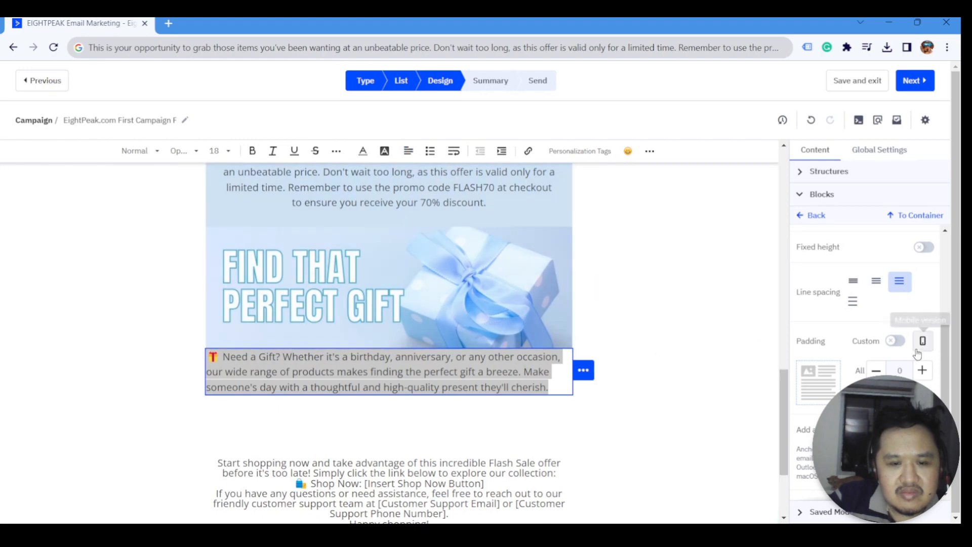
- Set the gift paragraph to font size 19 and keep its wider line spacing
left_click(220, 151)
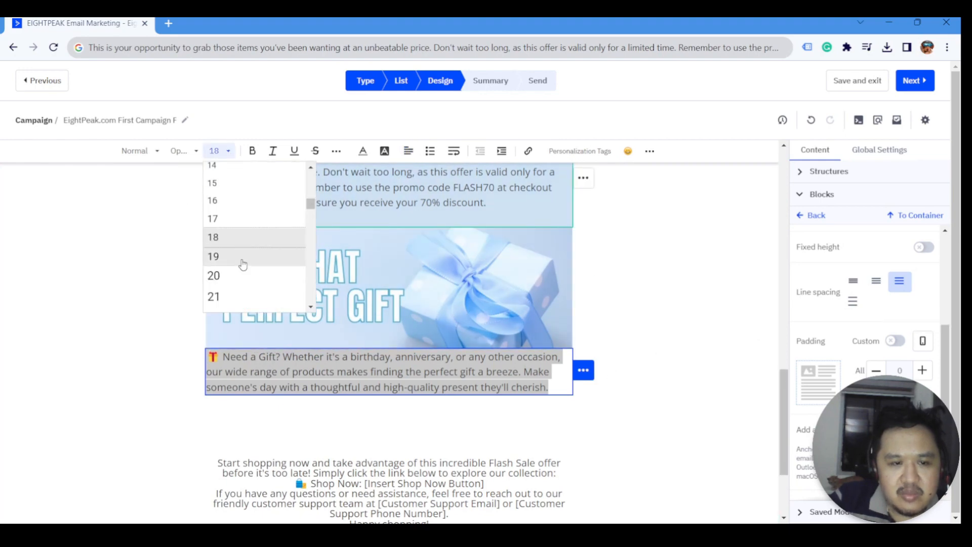
left_click(237, 259)
left_click(166, 358)
left_click(354, 398)
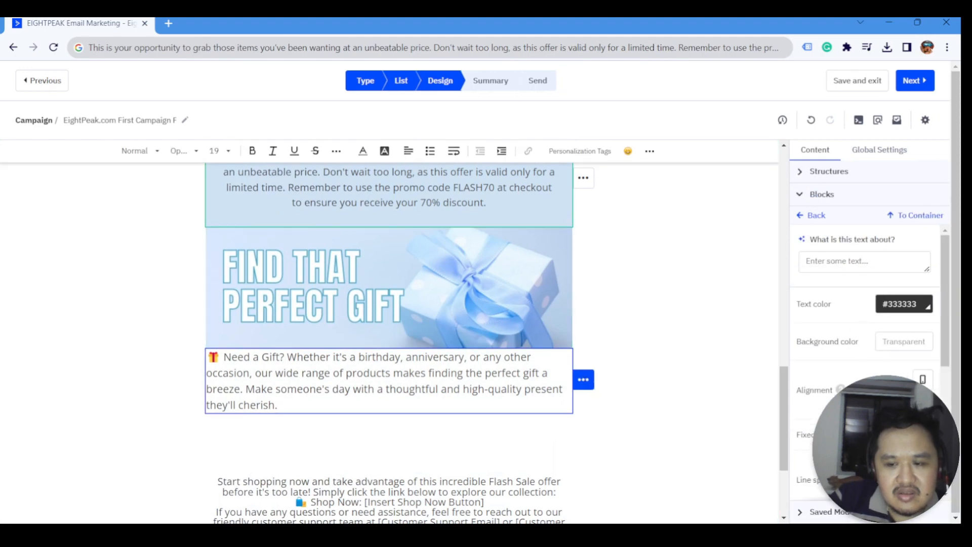
scroll(866, 362, "down", 1)
left_click(886, 427)
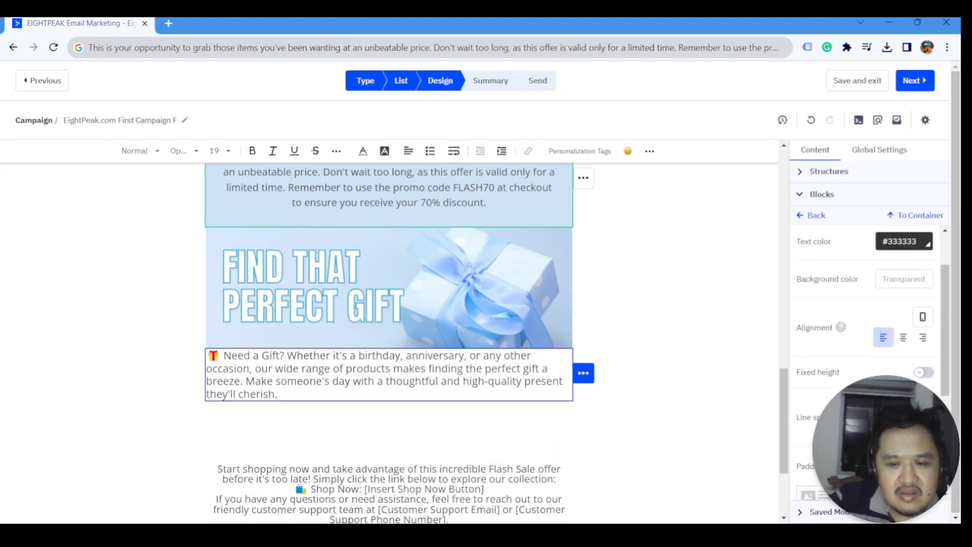
left_click(923, 428)
scroll(866, 355, "down", 3)
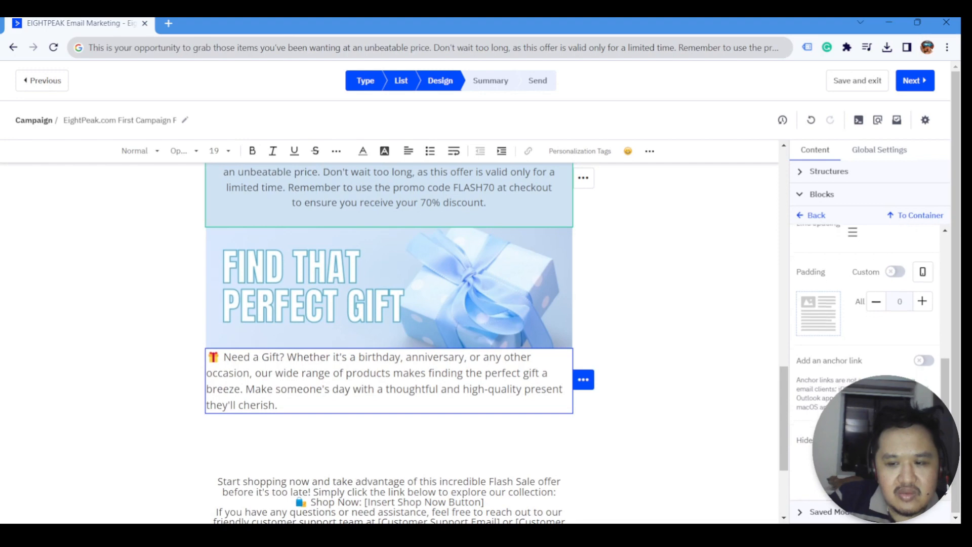
- Check the email's global content settings, then reselect the gift paragraph
left_click(868, 150)
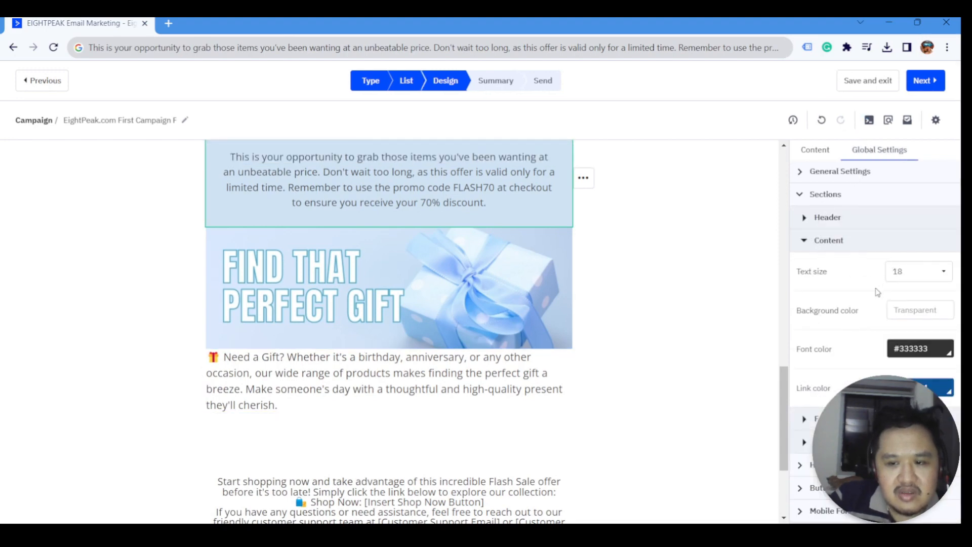
left_click(815, 149)
left_click(821, 194)
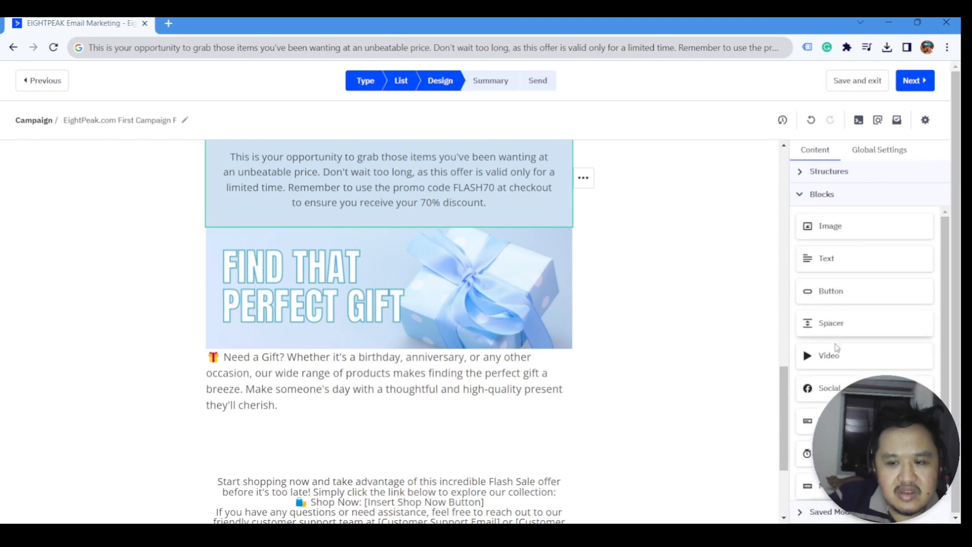
left_click(289, 362)
scroll(798, 450, "down", 4)
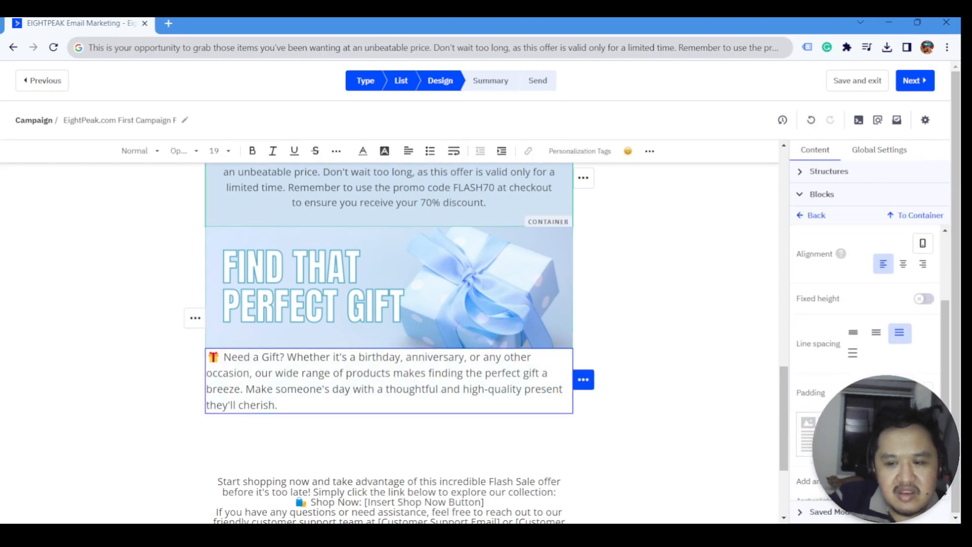
- Give the gift paragraph custom padding of 20 left, 20 right and 10 top
left_click(897, 340)
scroll(907, 329, "down", 1)
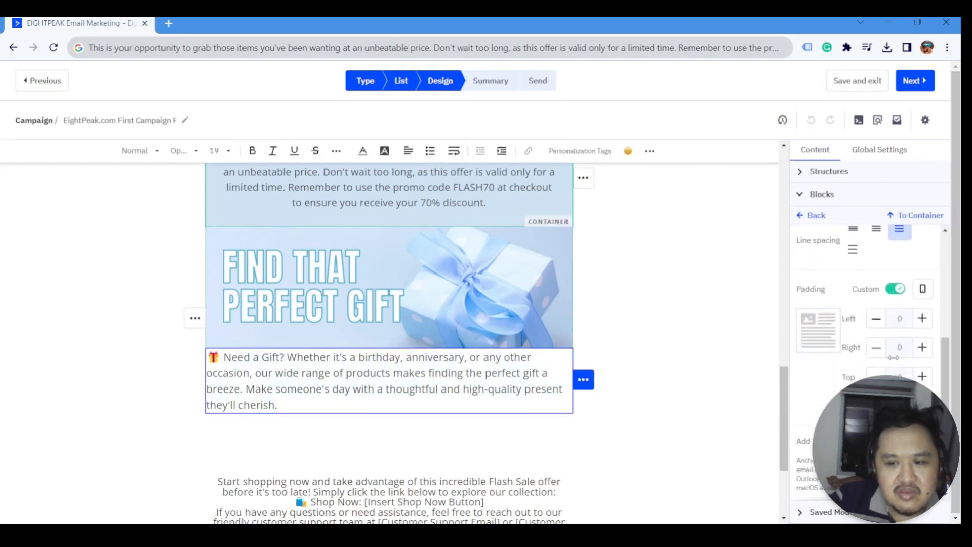
left_click(922, 308)
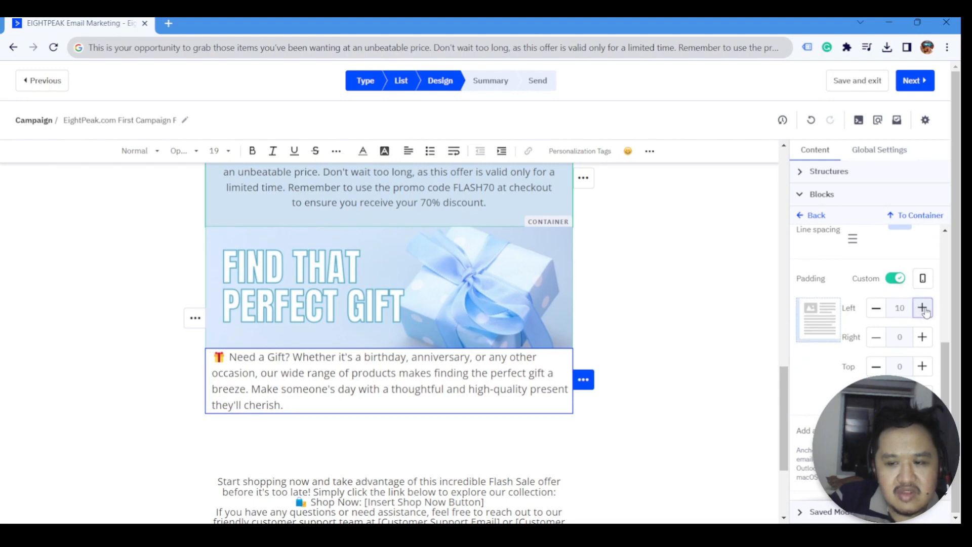
left_click(922, 308)
left_click(922, 337)
left_click(923, 337)
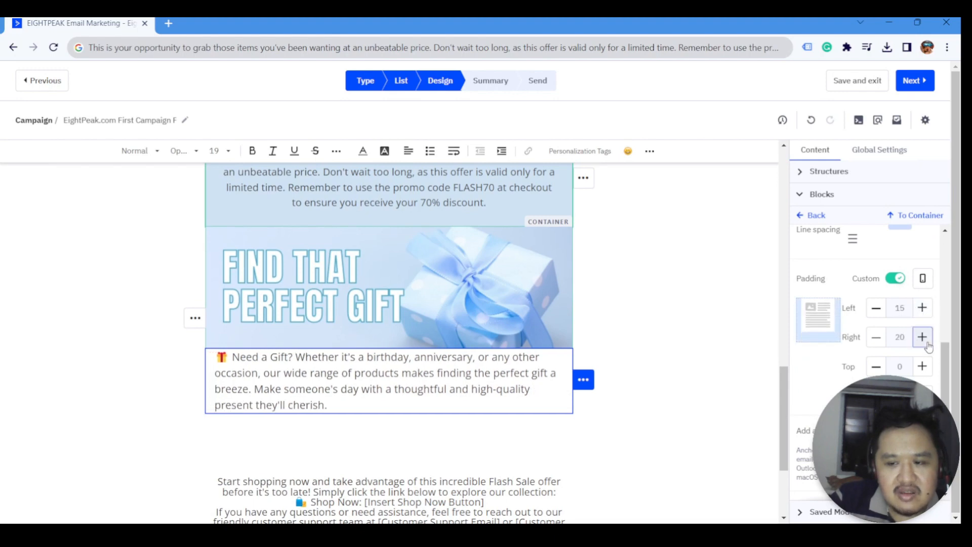
left_click(922, 308)
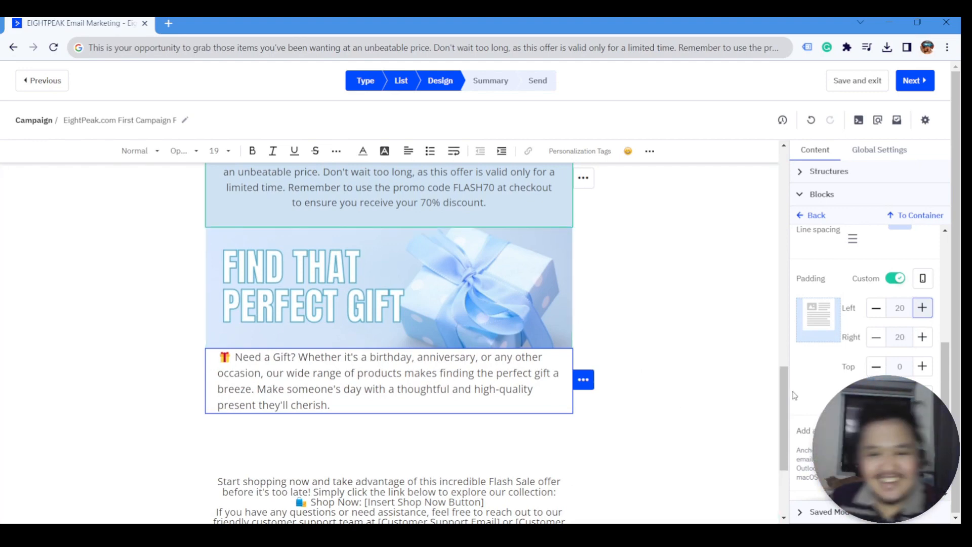
left_click(922, 366)
left_click(922, 366)
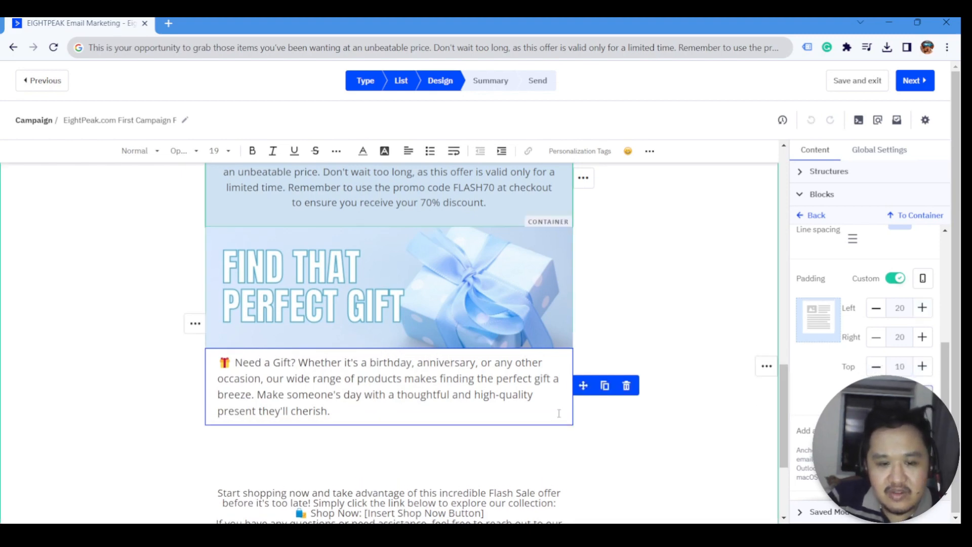
- Set the promo-code paragraph's custom left padding to 15
scroll(437, 250, "up", 1)
left_click(466, 240)
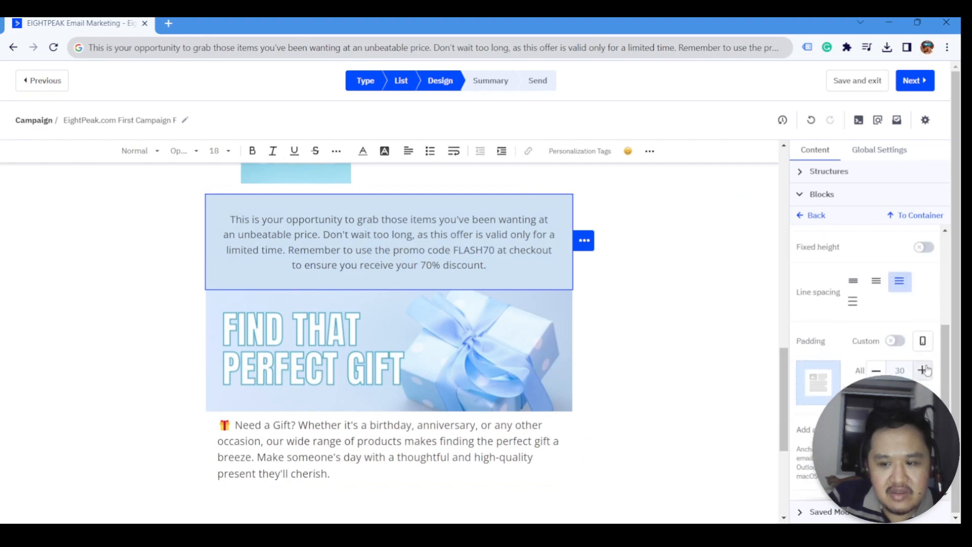
left_click(895, 341)
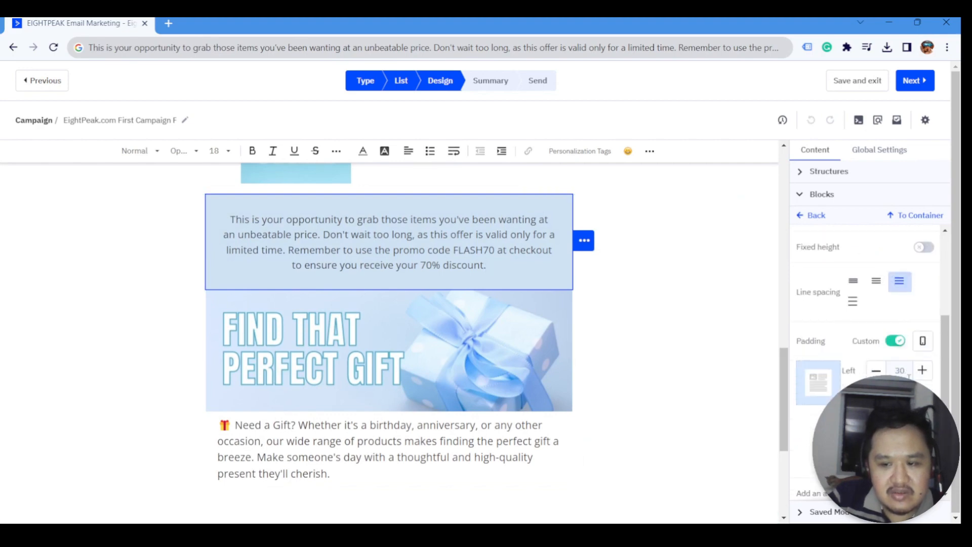
double_click(877, 371)
left_click(877, 371)
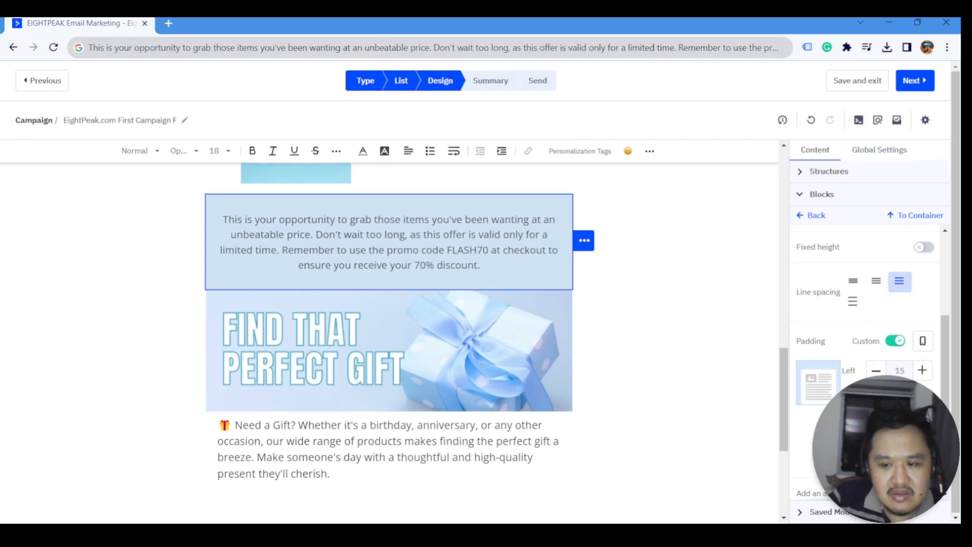
- Set the greeting text block's custom left padding to 15
scroll(651, 369, "up", 6)
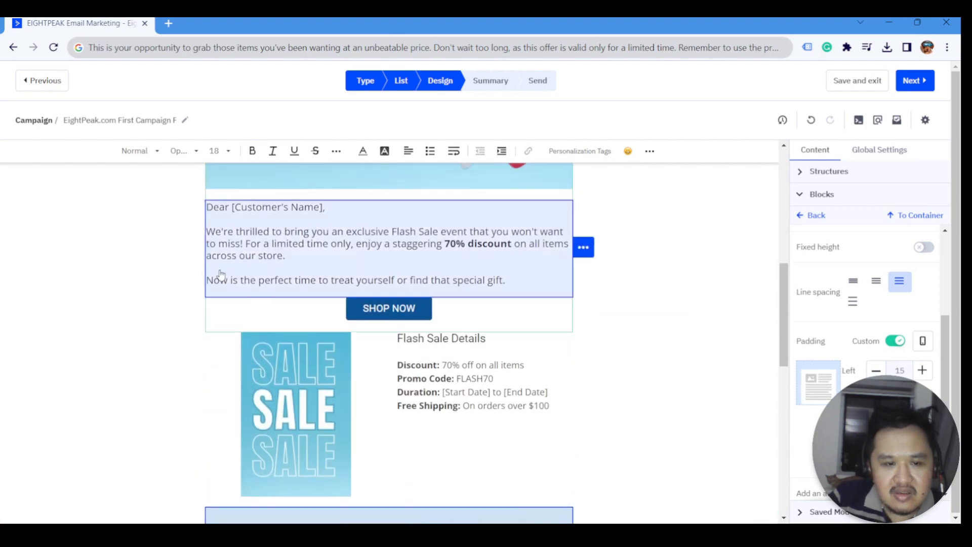
left_click(528, 296)
scroll(871, 355, "down", 5)
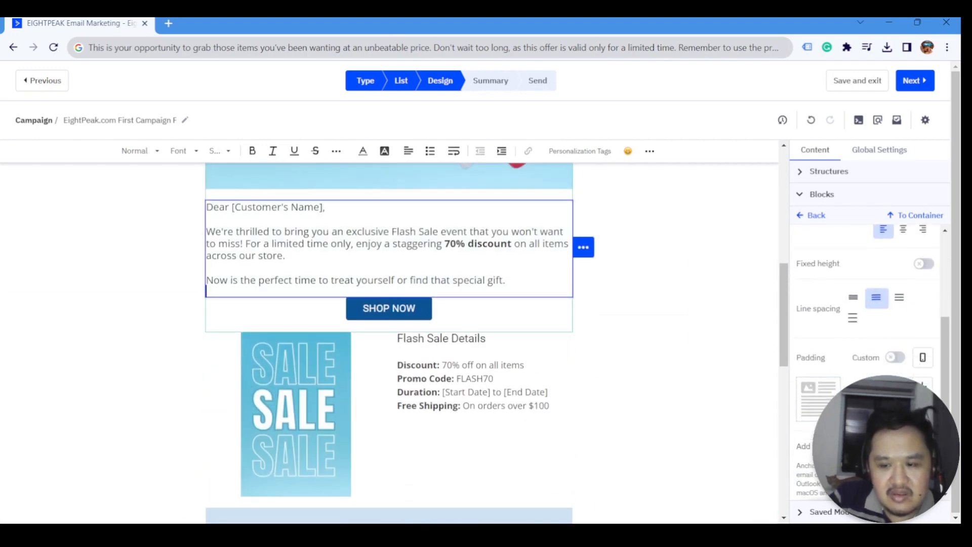
scroll(900, 370, "up", 3)
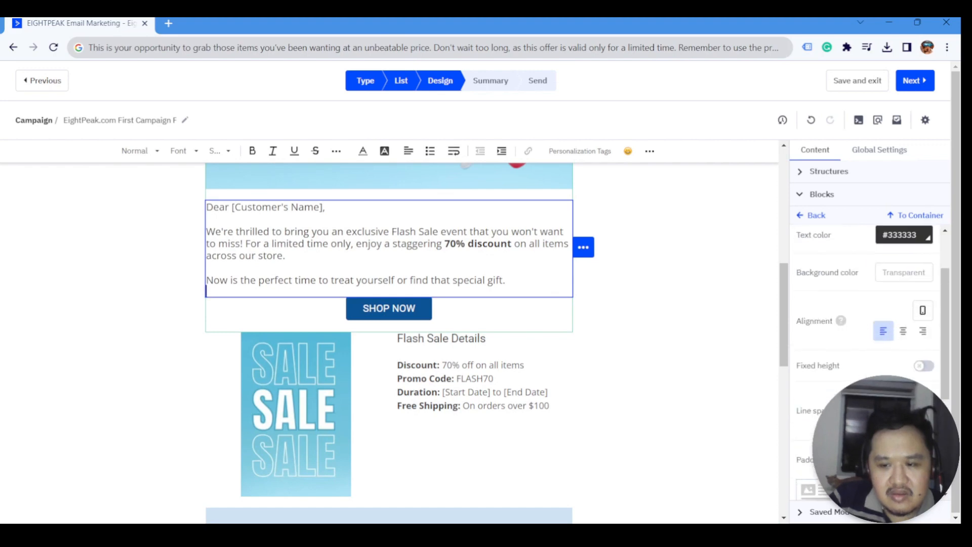
scroll(900, 371, "down", 2)
left_click(899, 336)
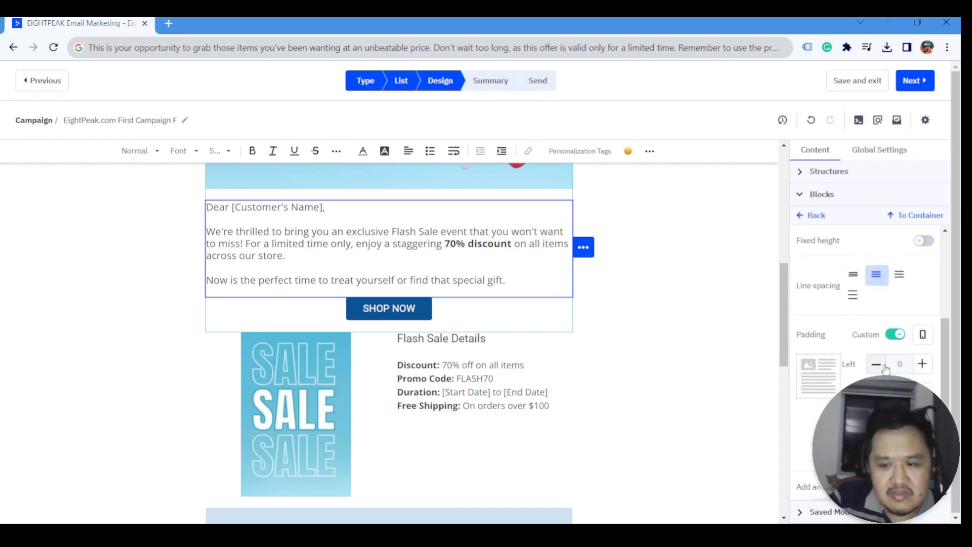
left_click(923, 364)
left_click(922, 365)
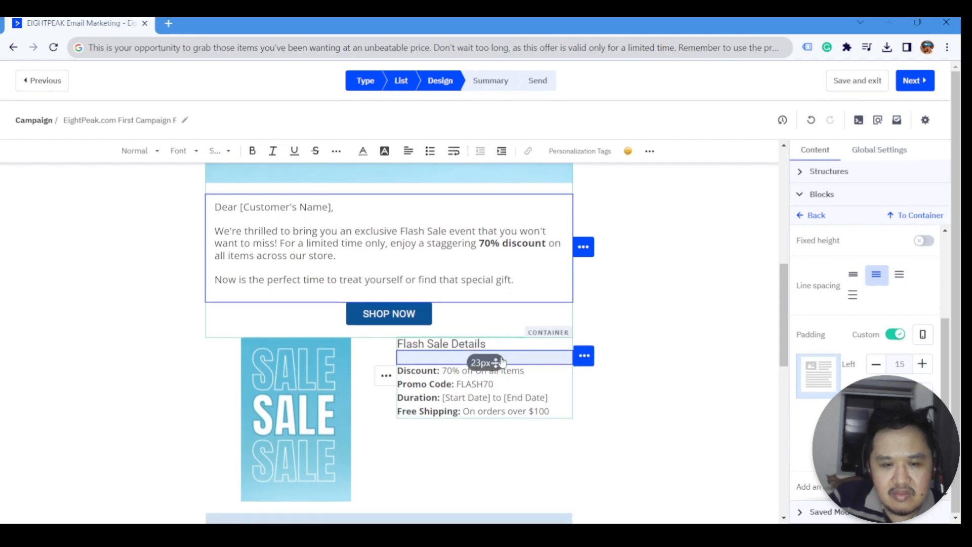
- Reselect the promo-code paragraph to review its padding
scroll(505, 322, "down", 2)
scroll(491, 390, "down", 2)
left_click(496, 340)
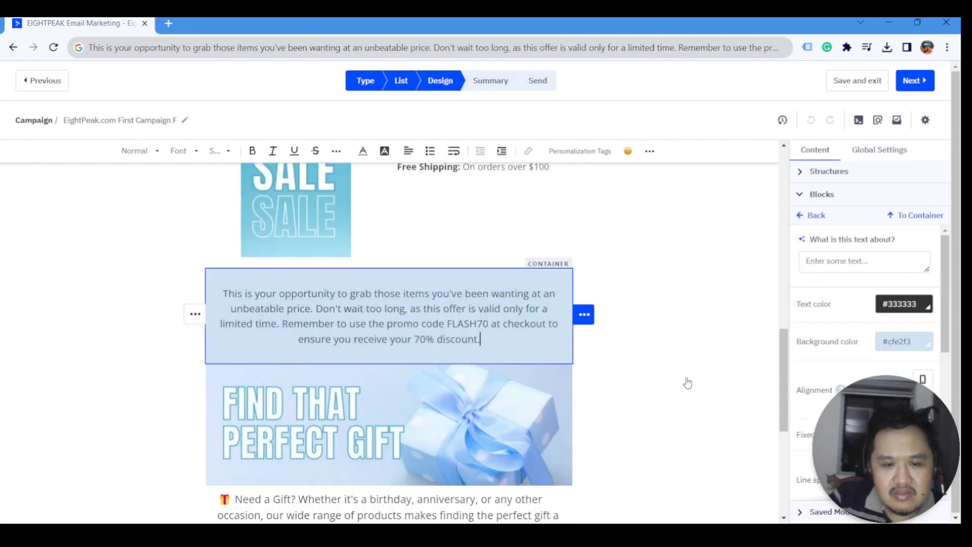
scroll(631, 382, "down", 3)
scroll(556, 336, "up", 3)
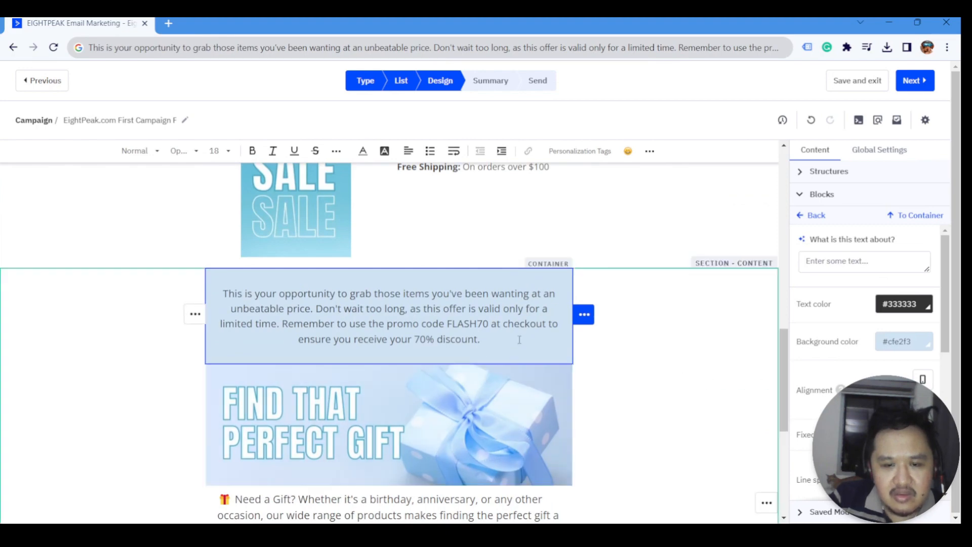
scroll(355, 335, "down", 4)
- Select the gift image, then step up through its container to the whole gift structure
left_click(301, 338)
scroll(300, 338, "up", 1)
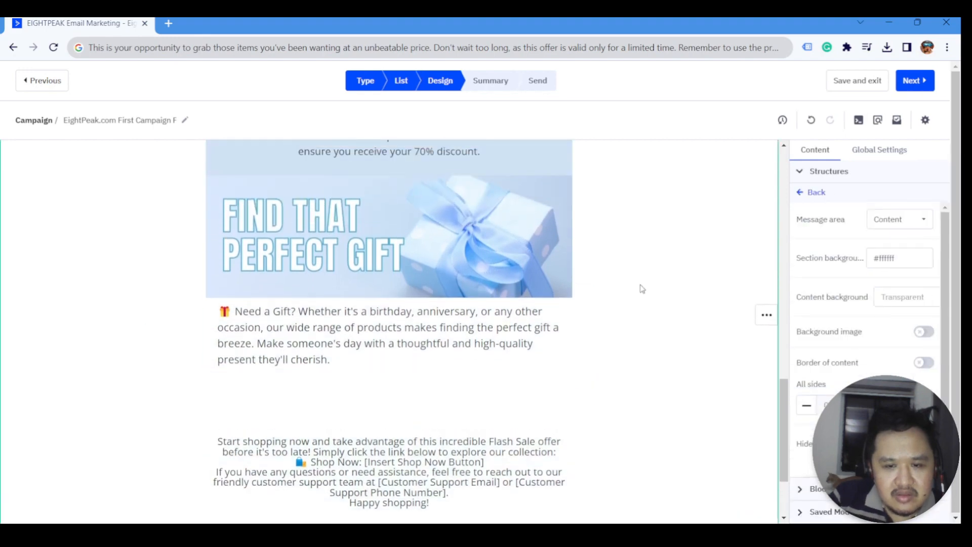
left_click(568, 276)
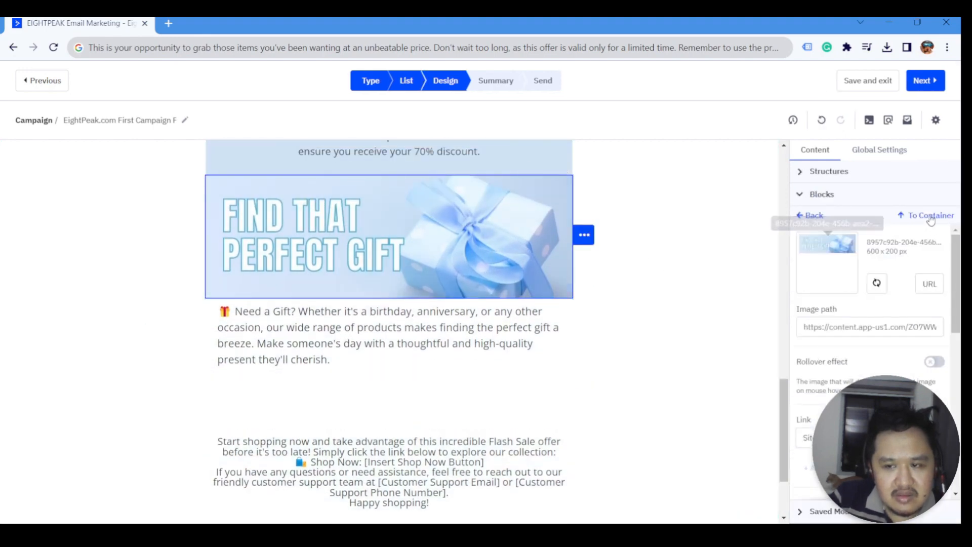
left_click(899, 214)
left_click(921, 191)
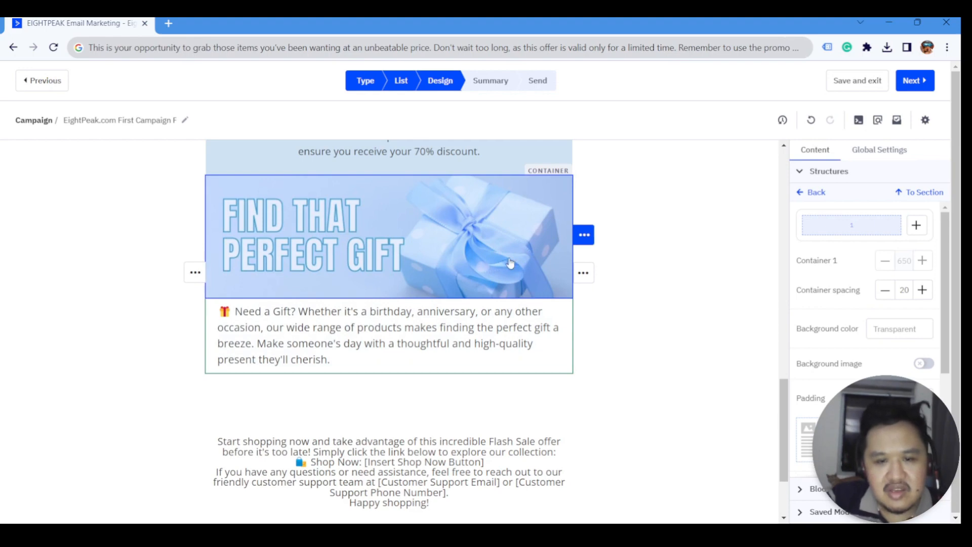
left_click(510, 263)
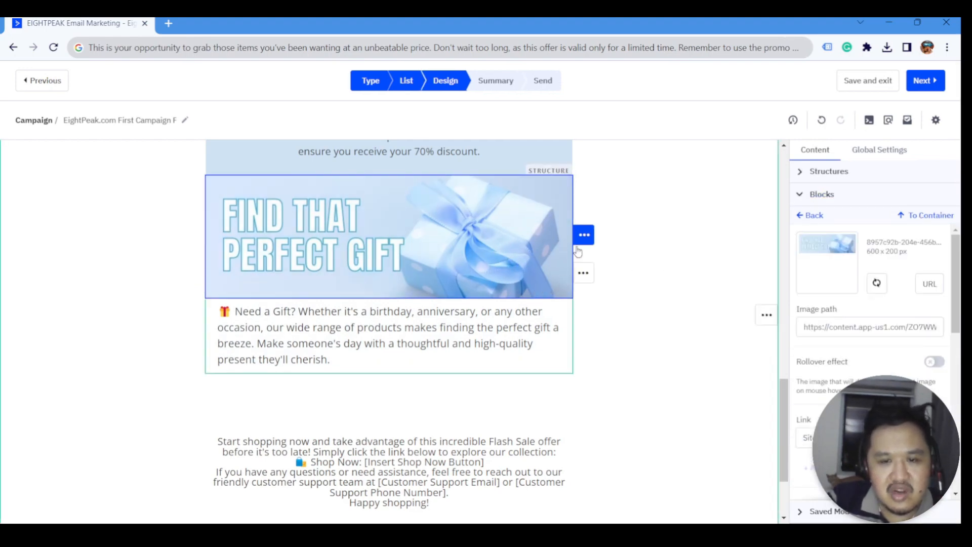
left_click(929, 217)
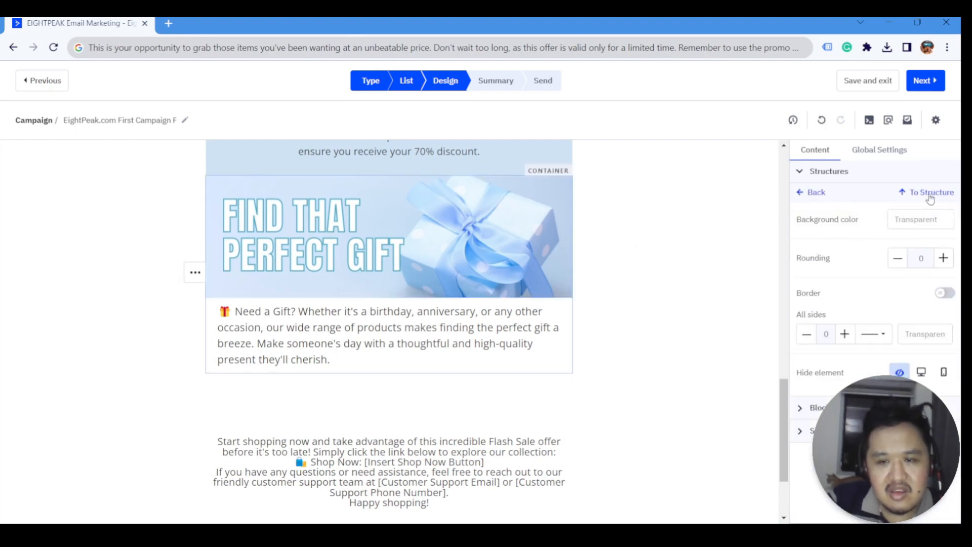
left_click(934, 197)
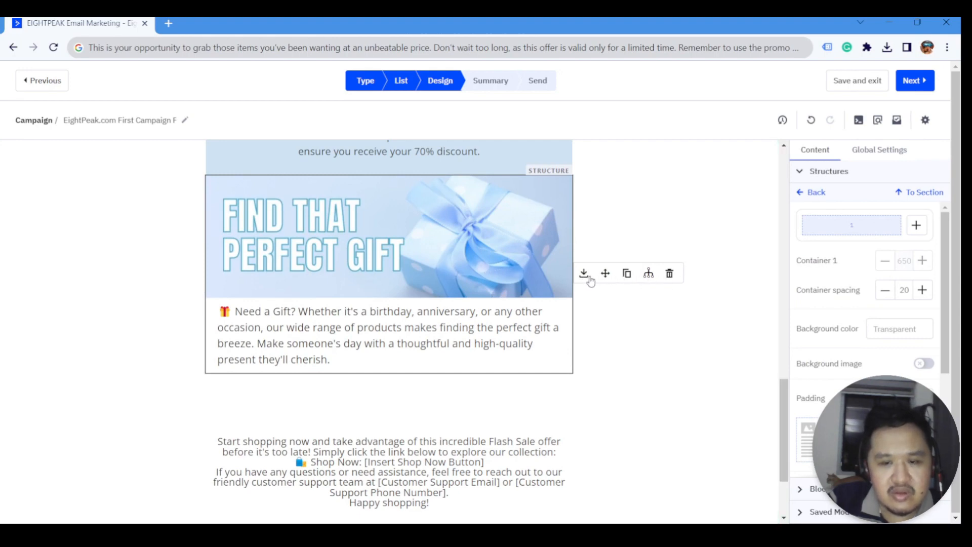
- Save the gift section as module 'Find that Perfect Gift Section', entering its description and checking categories
left_click(584, 274)
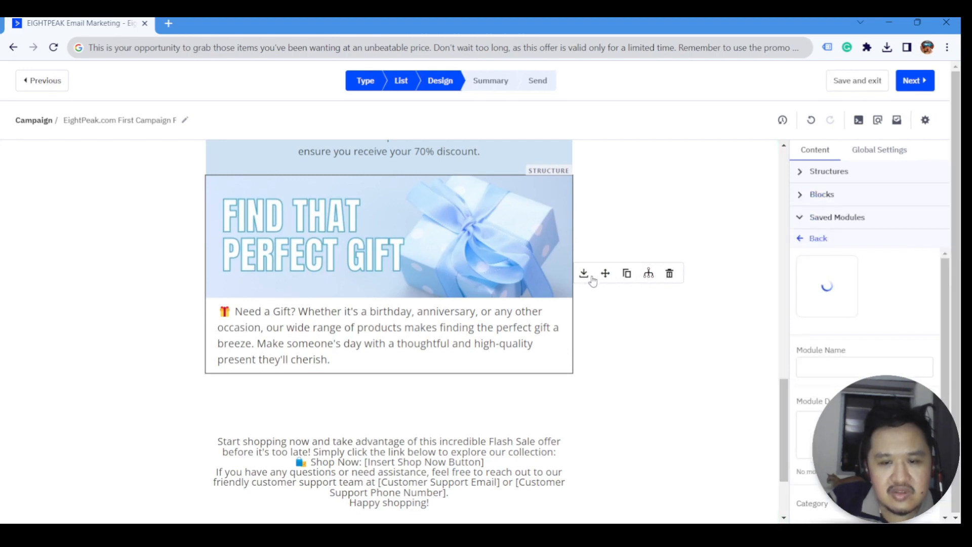
left_click(819, 366)
type("FindthTa")
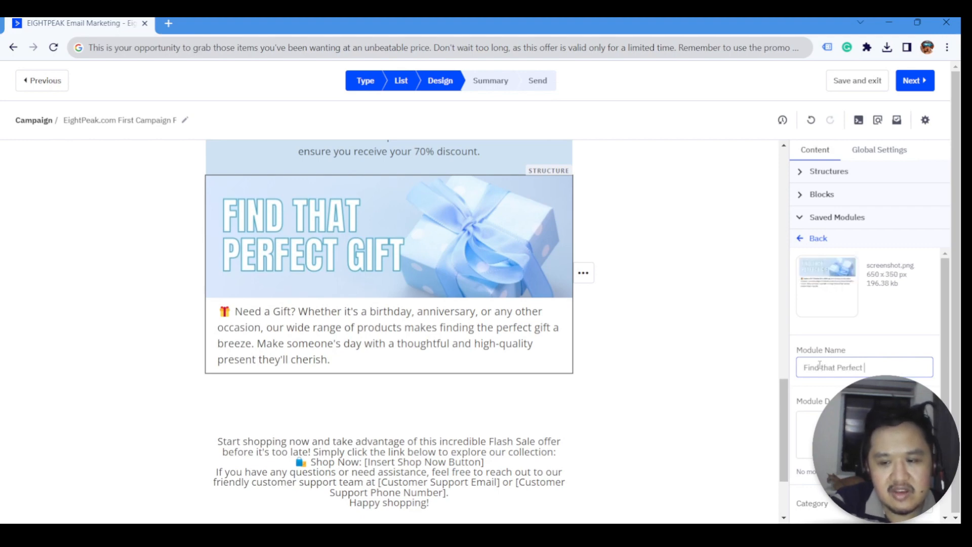
type("t Perfect Gift Section")
key("Tab")
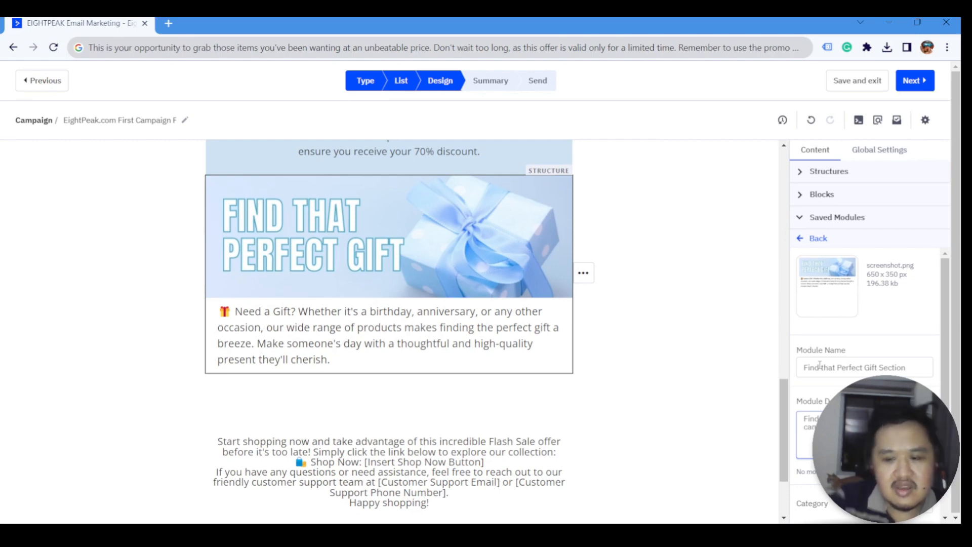
scroll(948, 505, "down", 1)
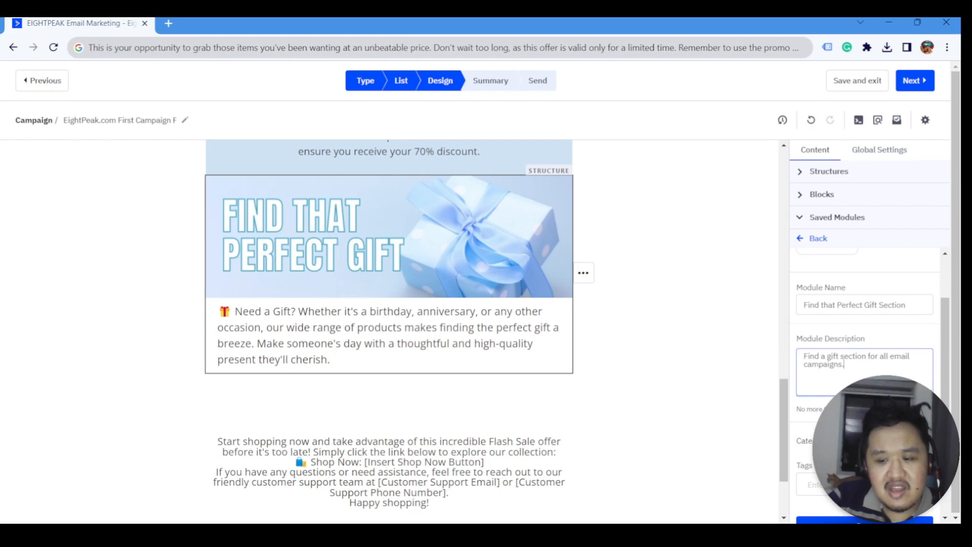
left_click(899, 441)
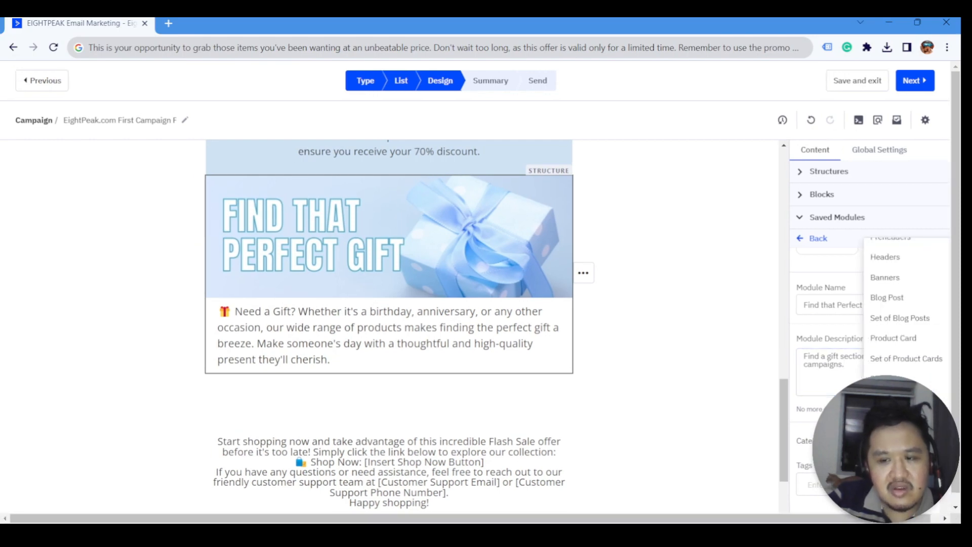
left_click(899, 441)
scroll(899, 440, "down", 1)
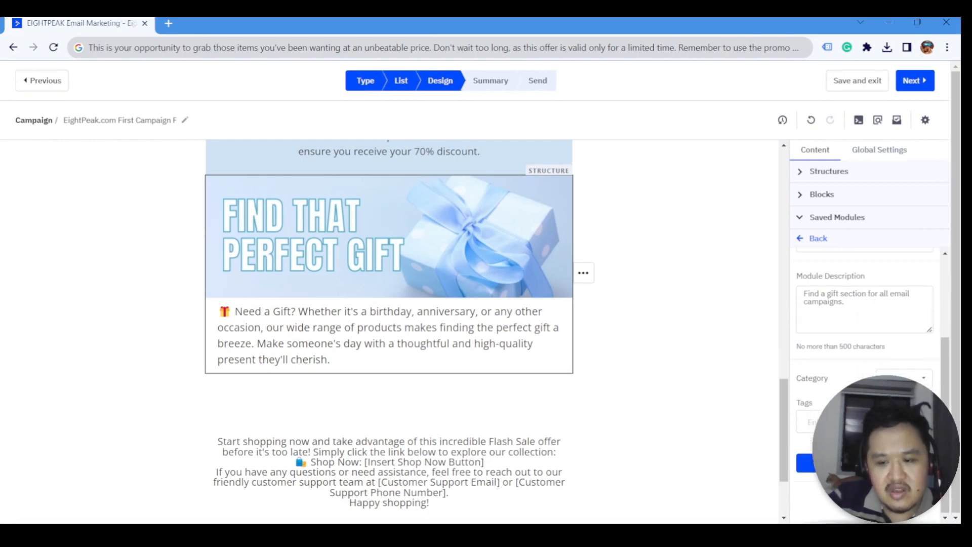
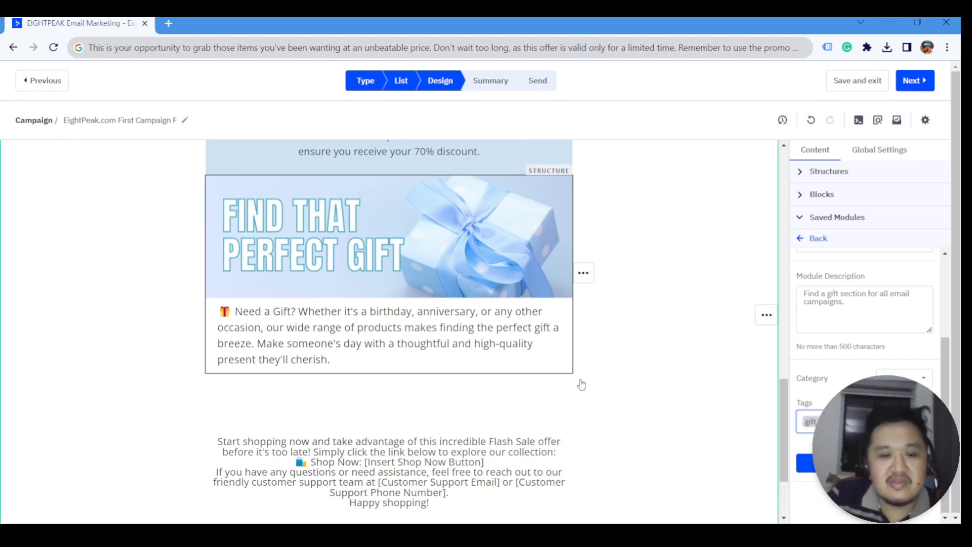
- Close the module form and browse the layout structures and saved modules library
left_click(650, 402)
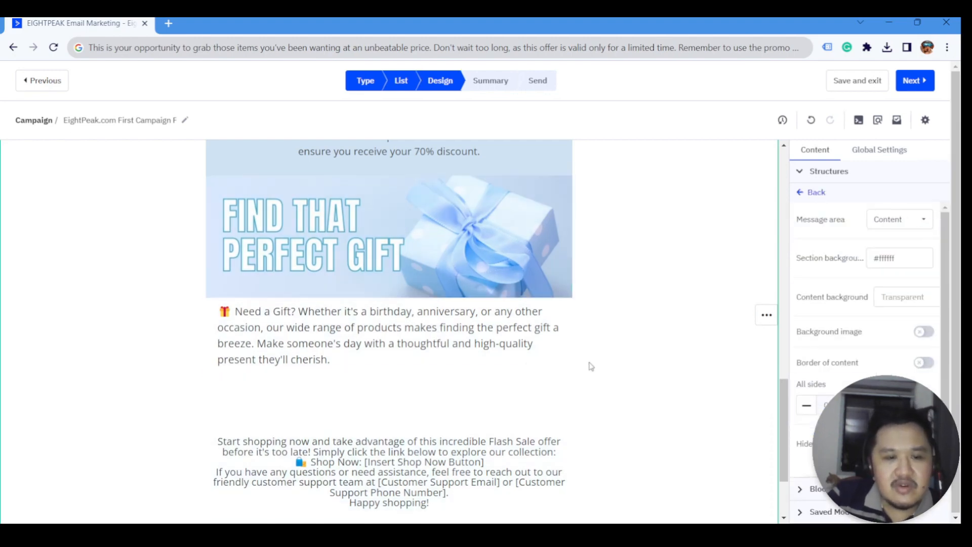
left_click(817, 193)
scroll(390, 354, "down", 3)
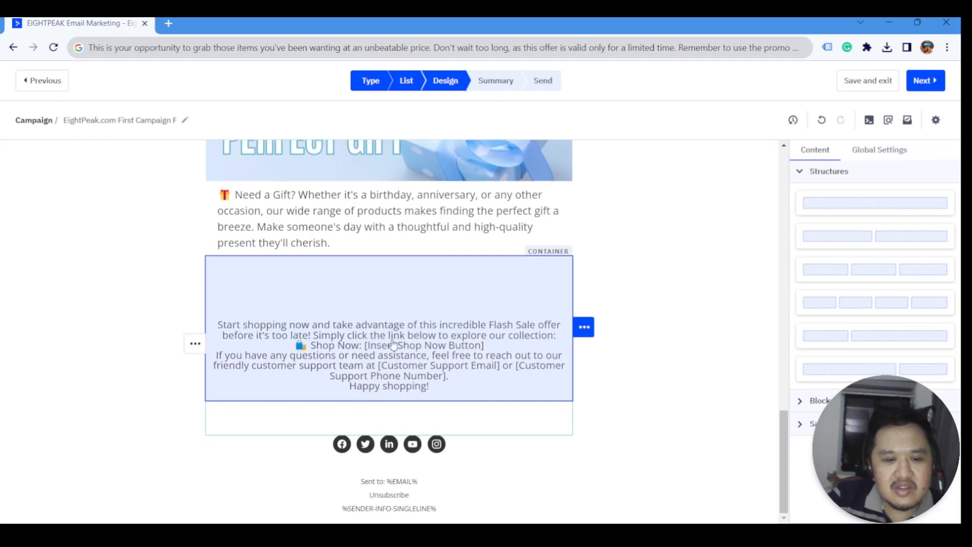
left_click(393, 343)
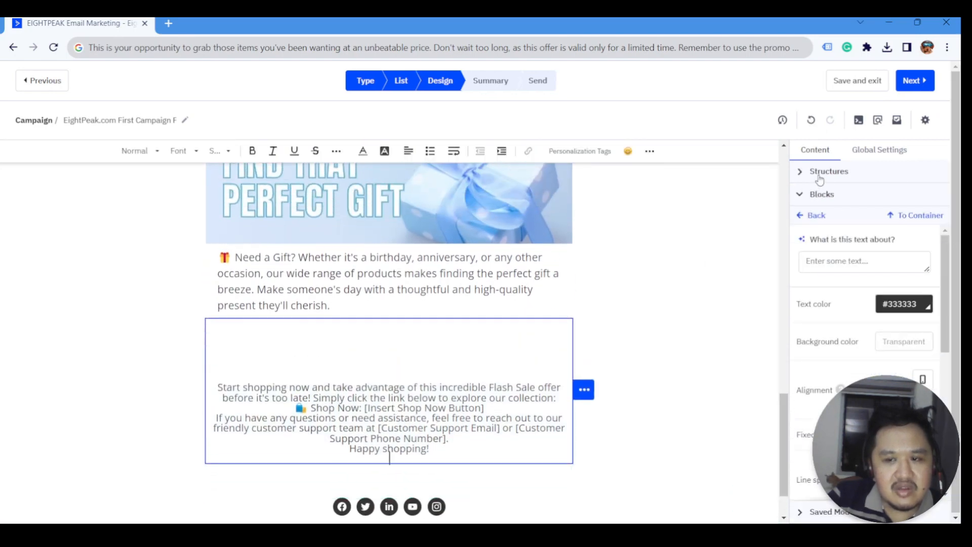
left_click(819, 172)
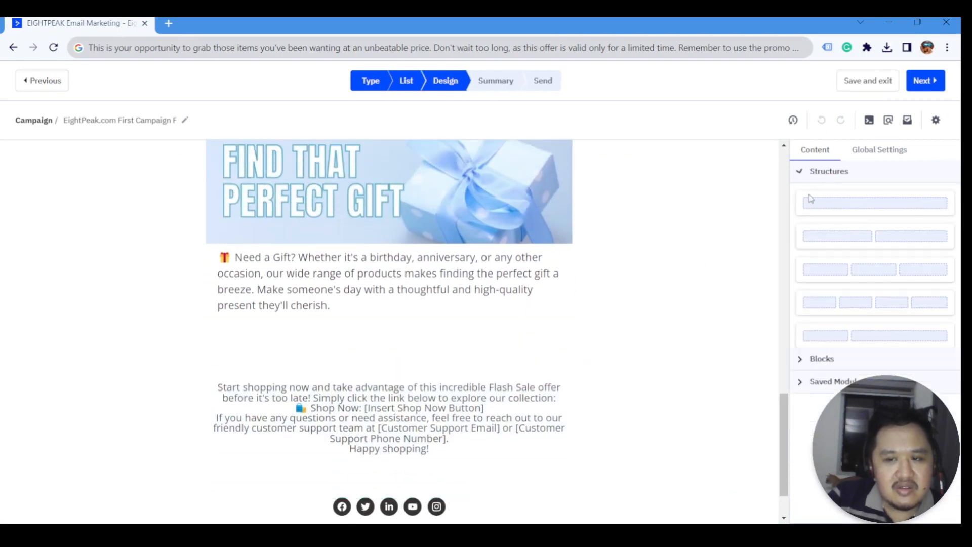
left_click(810, 199)
left_click(838, 218)
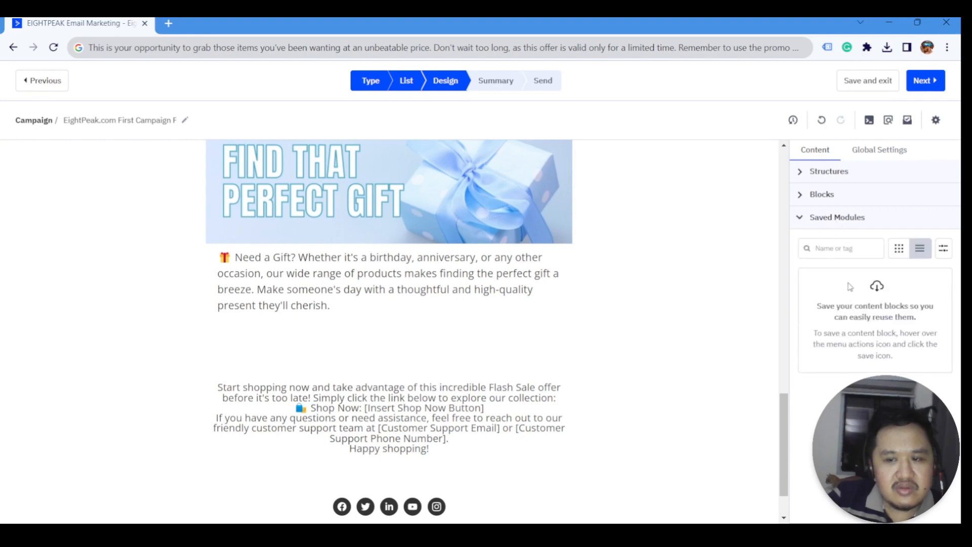
- Select the whole gift section and save it as module 'Find a Gift' with a description
left_click(562, 218)
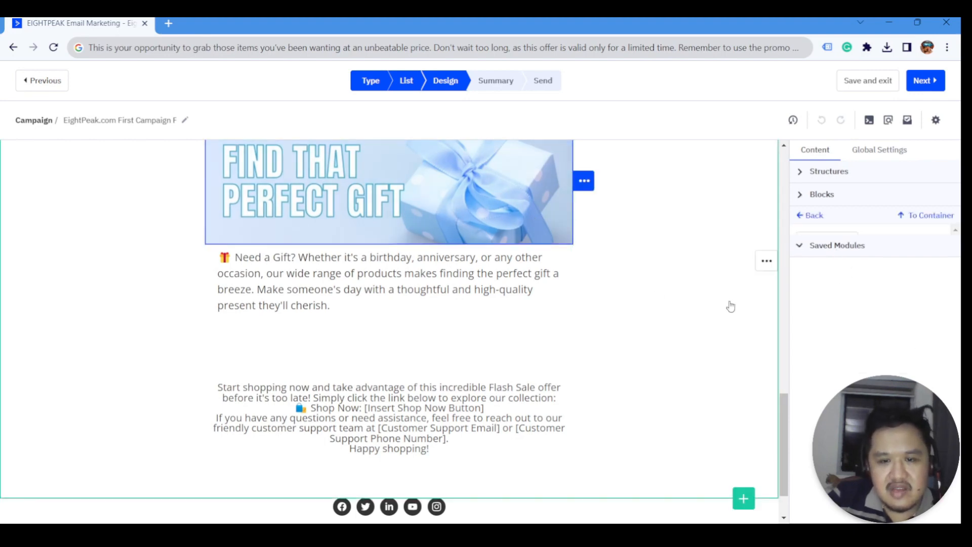
left_click(908, 221)
left_click(907, 192)
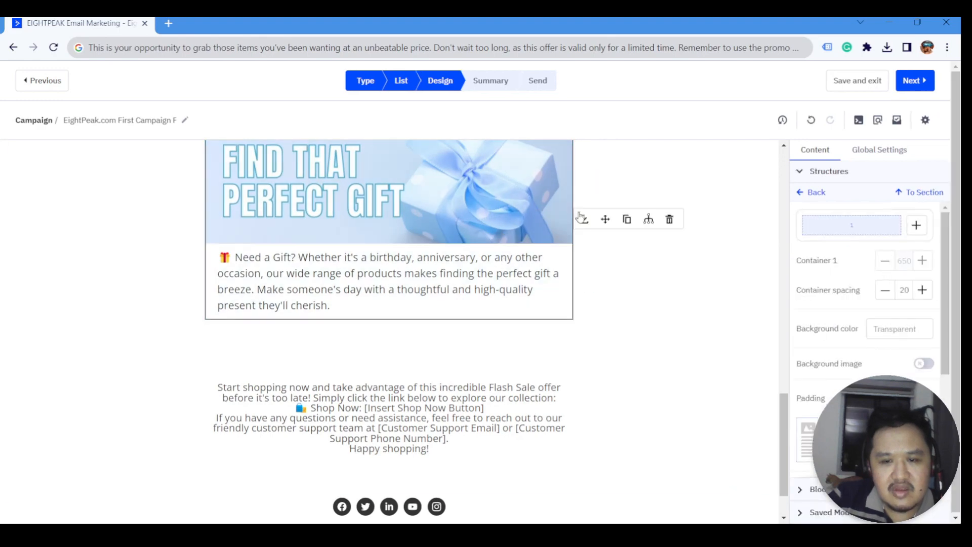
left_click(585, 220)
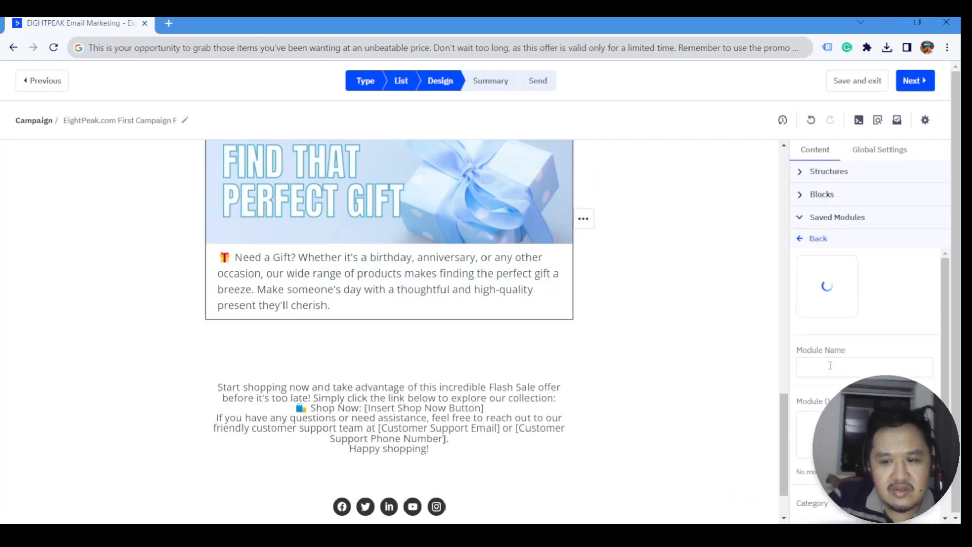
left_click(831, 365)
type("Find a")
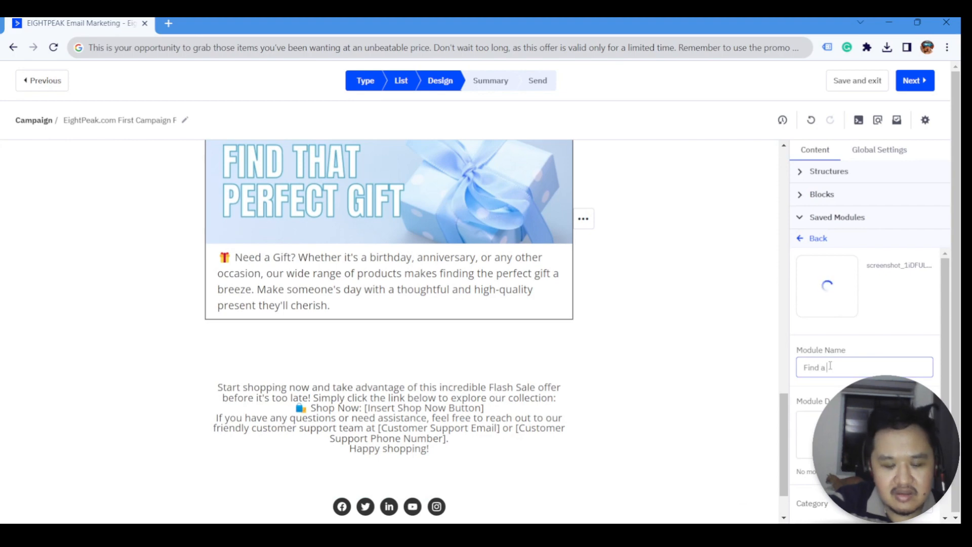
type(" Gift")
key("Tab")
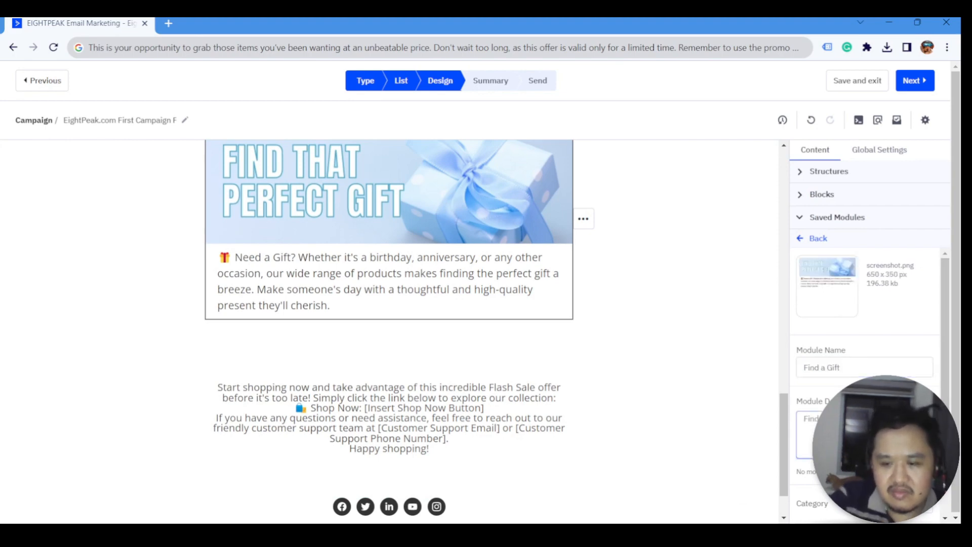
scroll(865, 431, "down", 3)
left_click(865, 463)
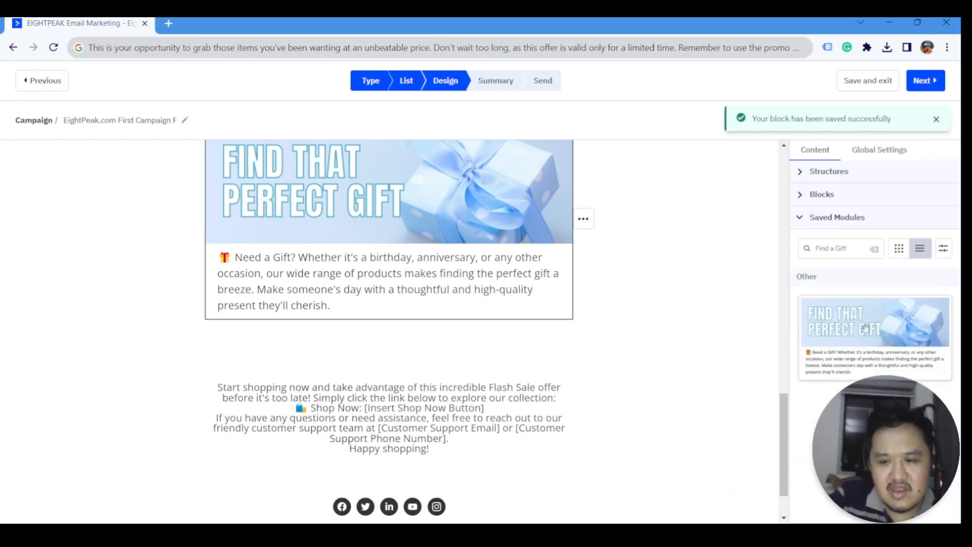
mouse_move(800, 336)
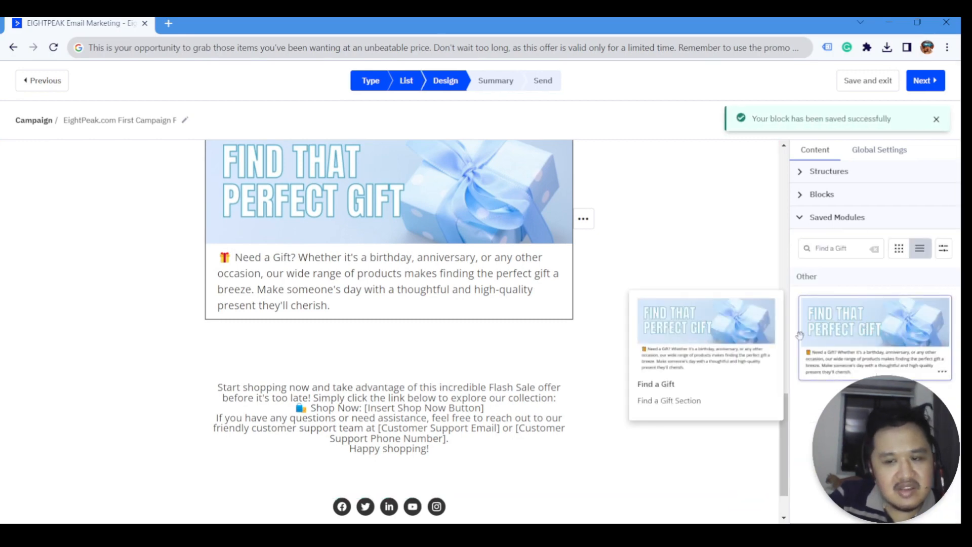
left_click(803, 204)
left_click(822, 204)
left_click(809, 220)
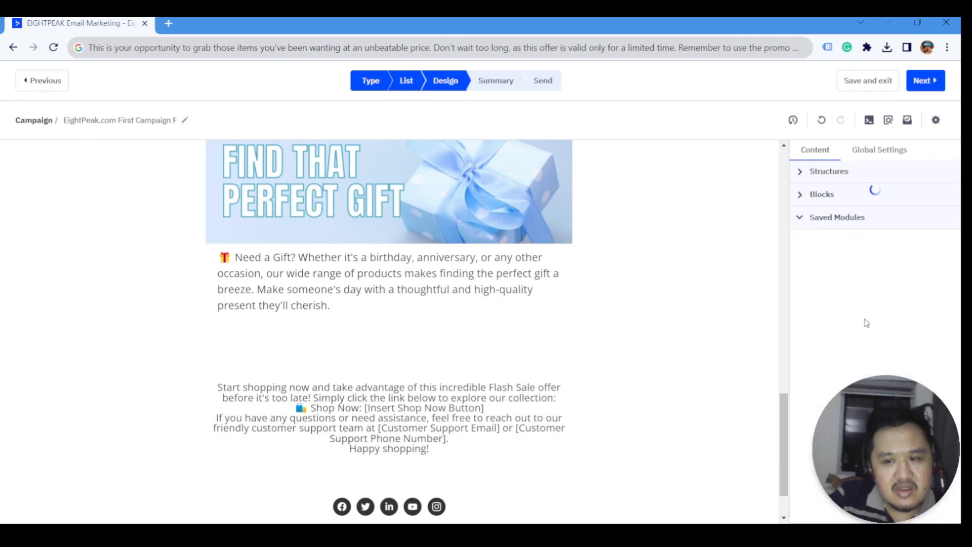
mouse_move(942, 295)
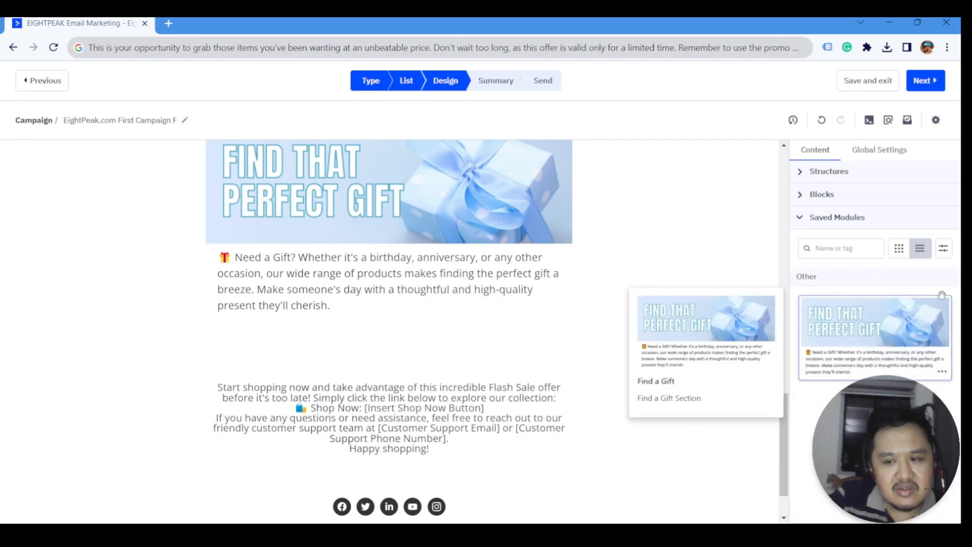
left_click_drag(919, 317, 495, 337)
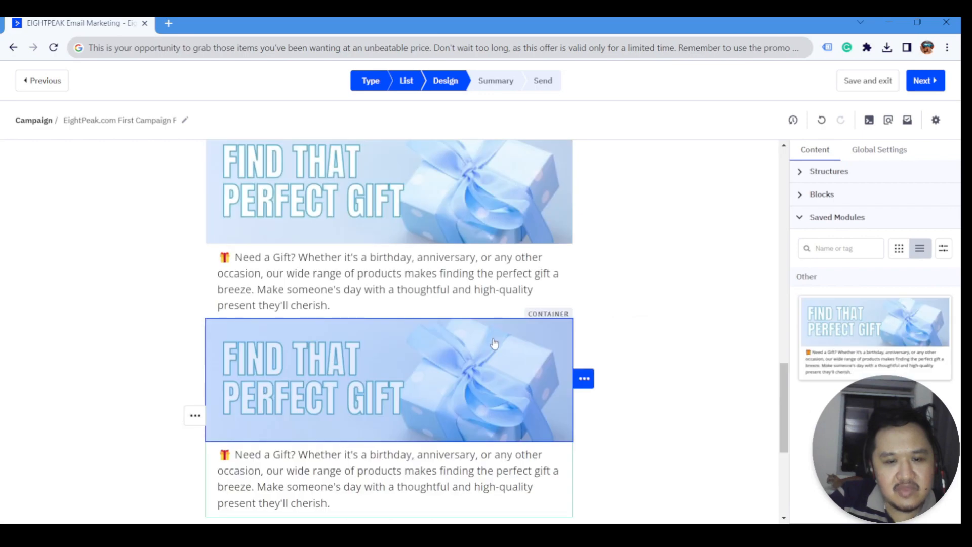
scroll(441, 347, "down", 3)
left_click_drag(875, 324, 522, 362)
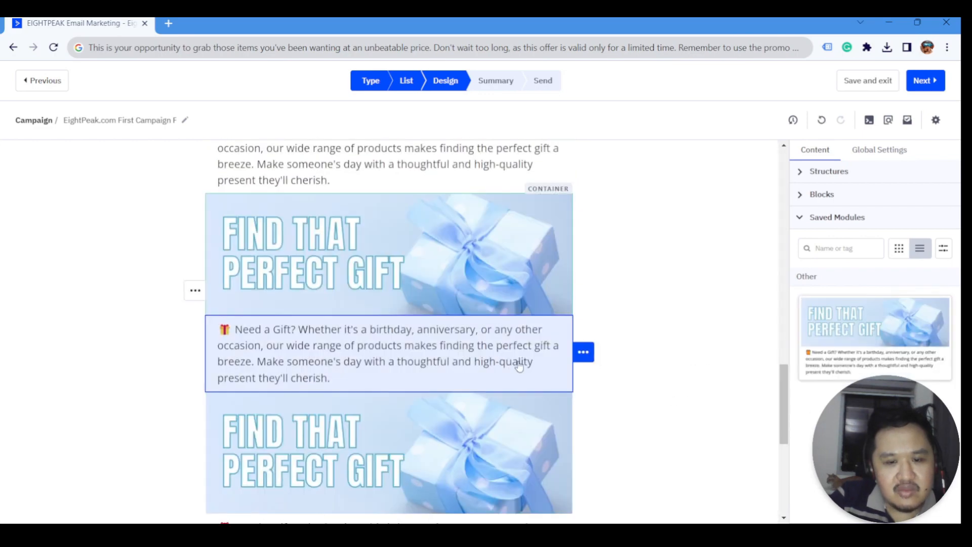
scroll(519, 365, "down", 3)
left_click(629, 324)
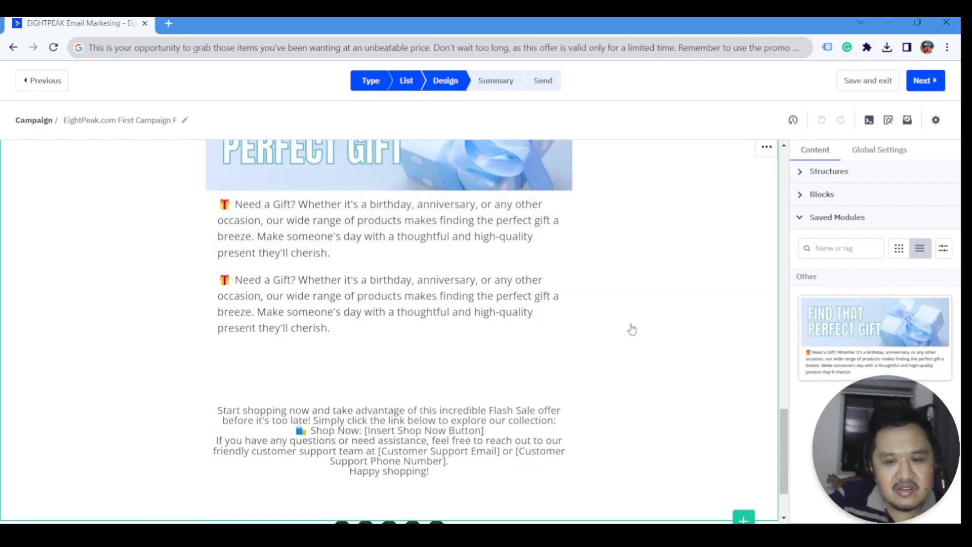
scroll(553, 242, "up", 1)
scroll(557, 248, "up", 1)
left_click(628, 255)
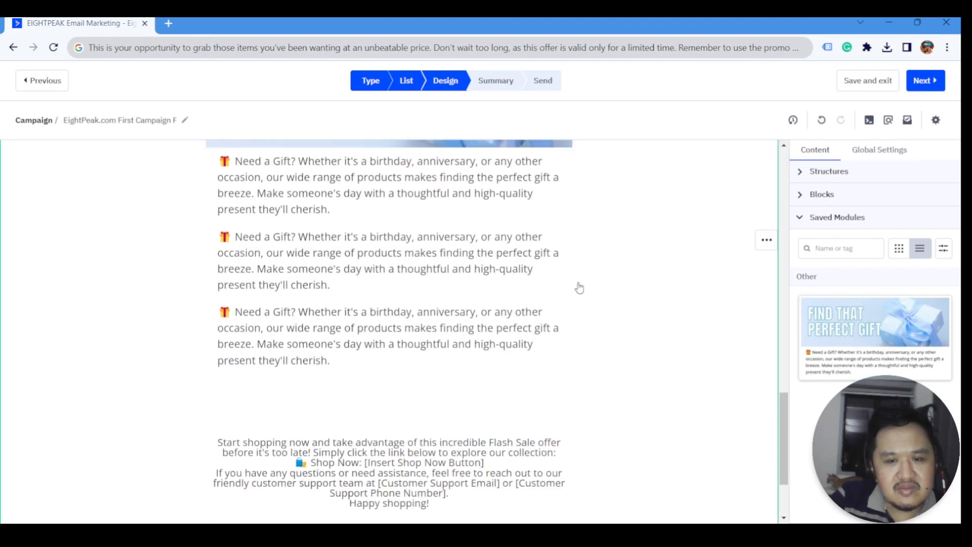
scroll(580, 304, "up", 2)
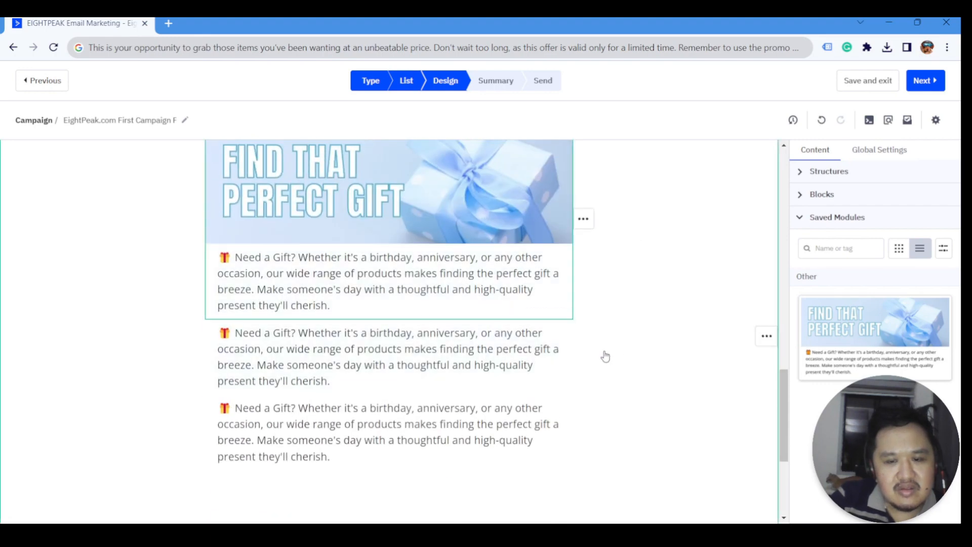
left_click(570, 336)
left_click(932, 215)
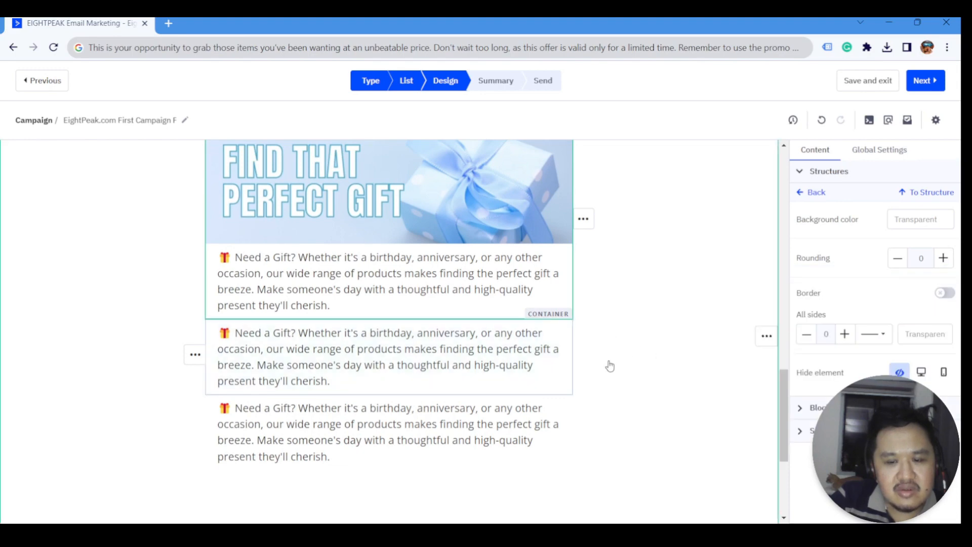
left_click(627, 354)
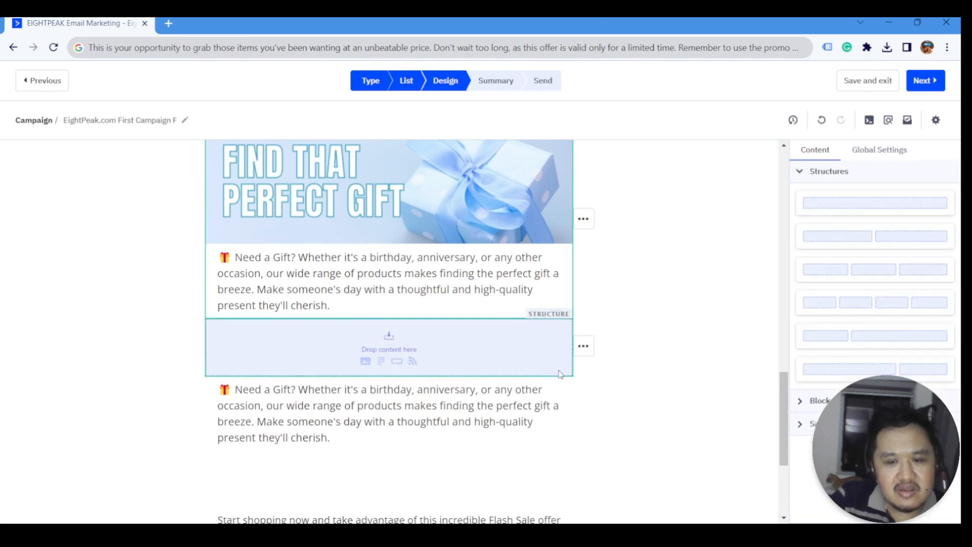
left_click(568, 359)
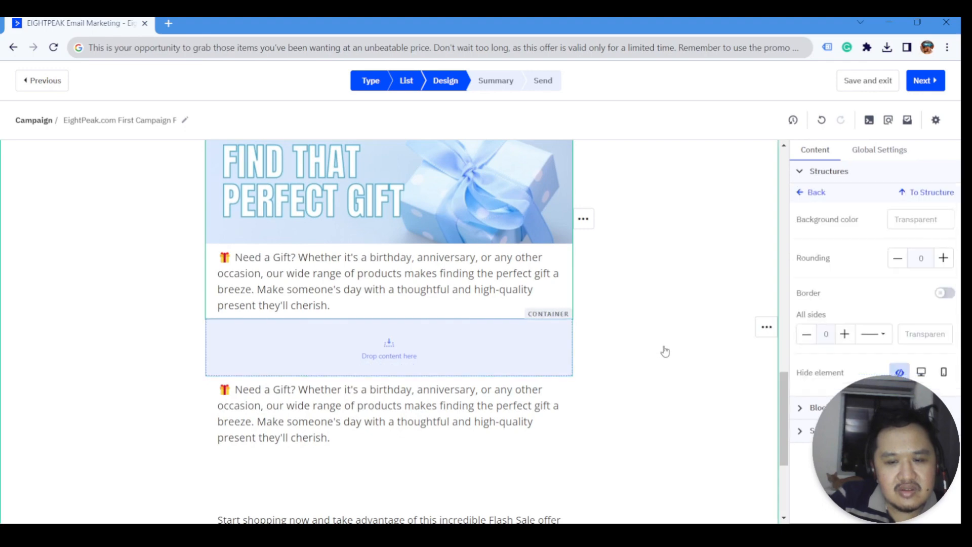
mouse_move(584, 353)
left_click(667, 348)
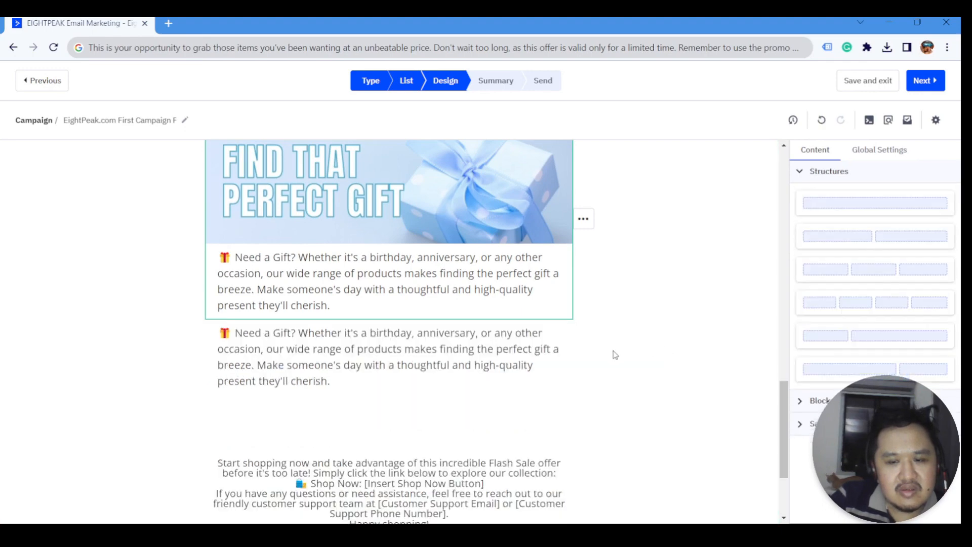
left_click(582, 355)
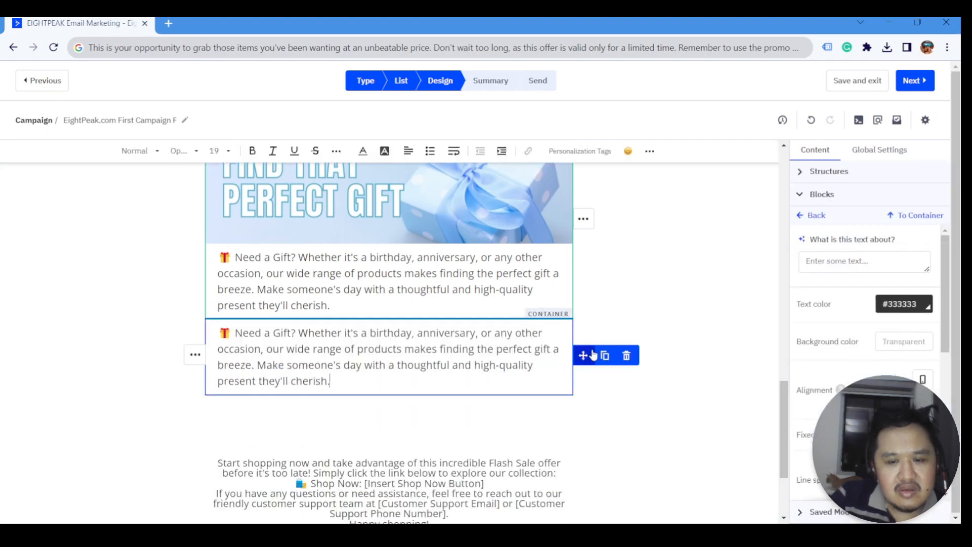
left_click(627, 356)
left_click(584, 350)
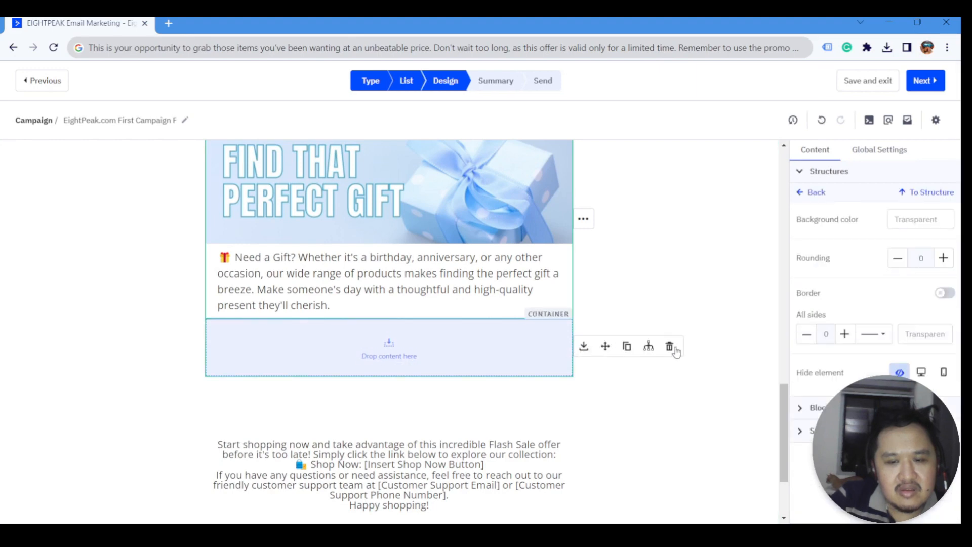
left_click(669, 347)
scroll(510, 341, "down", 1)
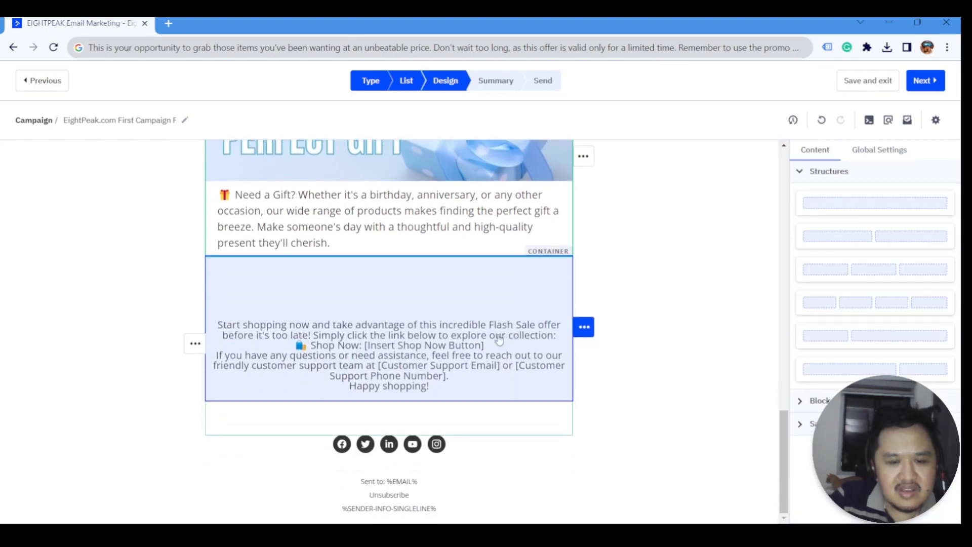
- Delete the support questions and 'Happy shopping!' sign-off lines from the closing text, plus blank lines
scroll(510, 341, "up", 1)
left_click(388, 408)
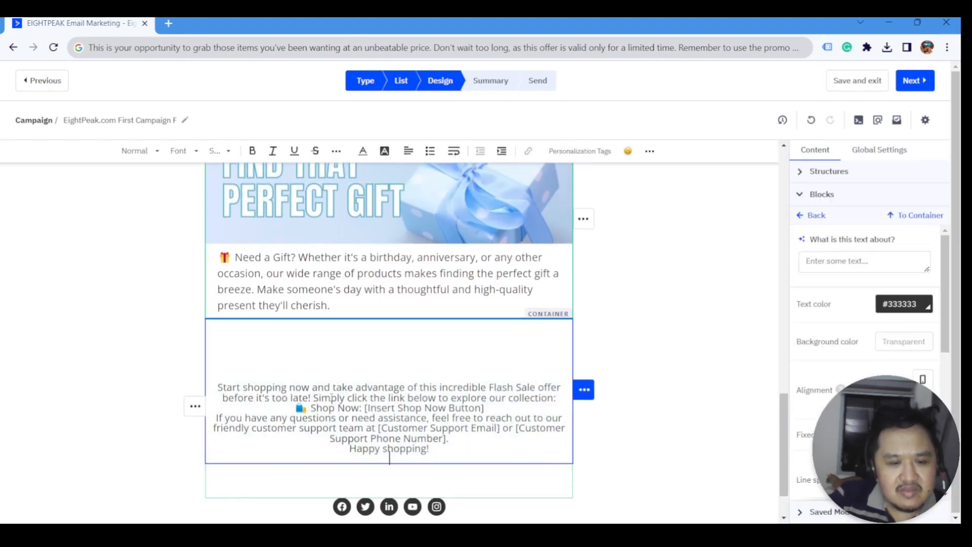
scroll(388, 408, "down", 1)
left_click_drag(218, 325, 556, 337)
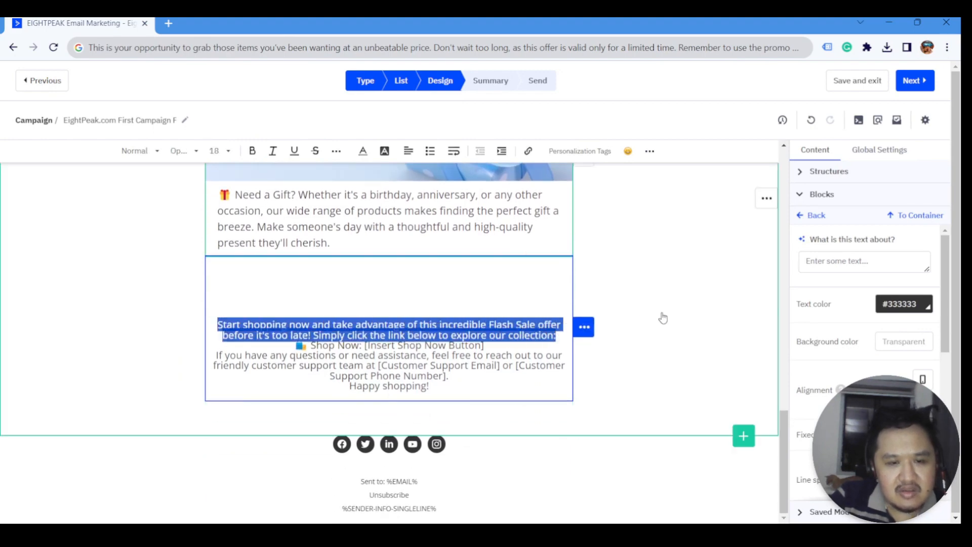
left_click(455, 365)
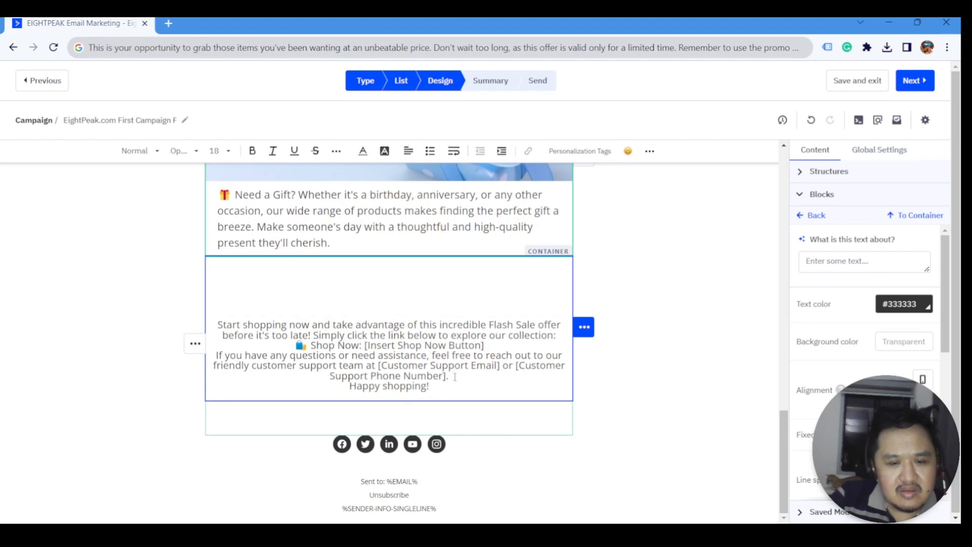
left_click_drag(437, 389, 217, 356)
key("BackSpace")
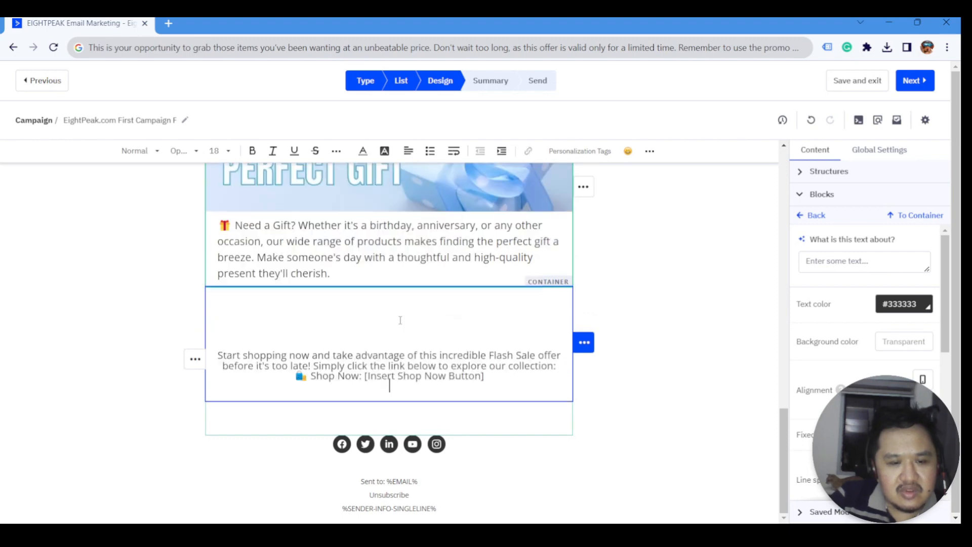
key("Delete")
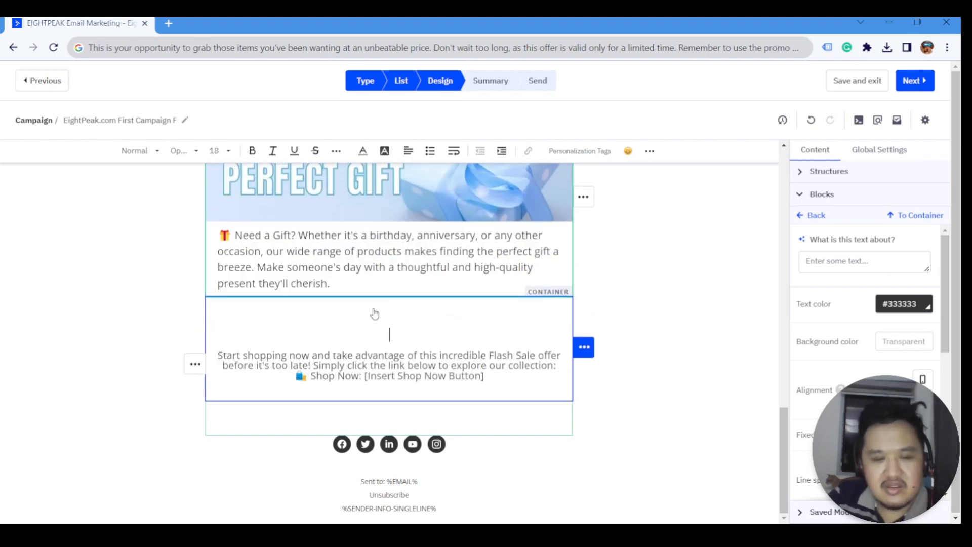
key("Delete")
key("Delete")
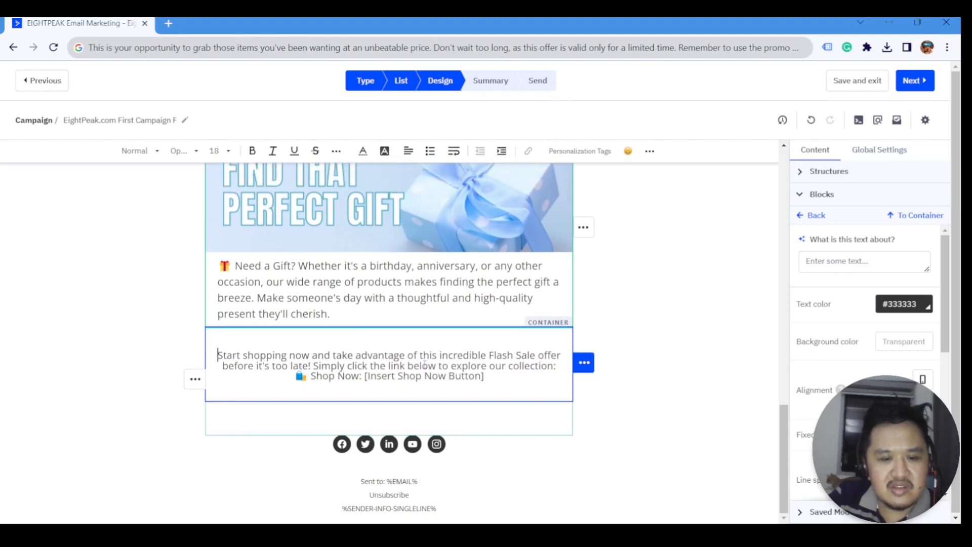
- Set the closing text to size 20 and move 'Simply click' onto its own paragraph
key("ctrl+a")
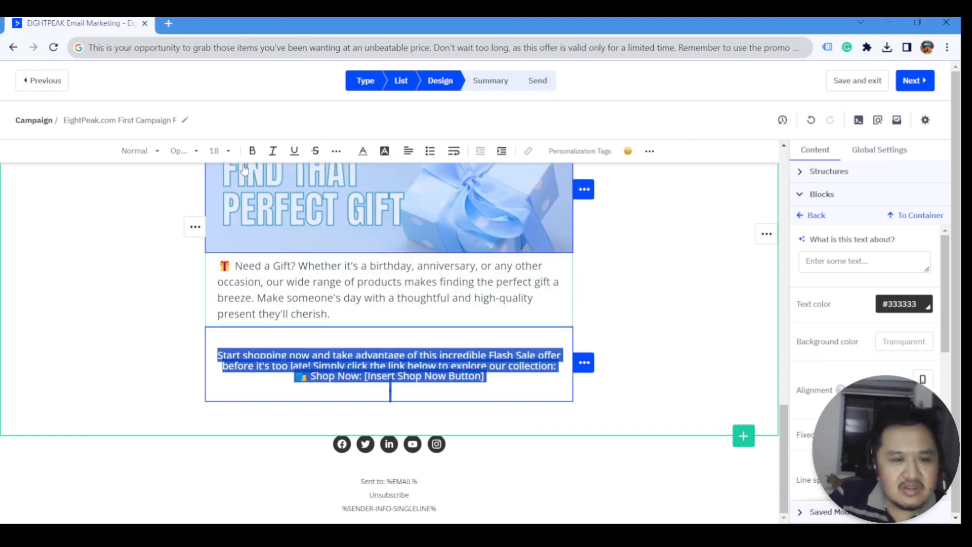
left_click(219, 150)
left_click(231, 276)
left_click(292, 356)
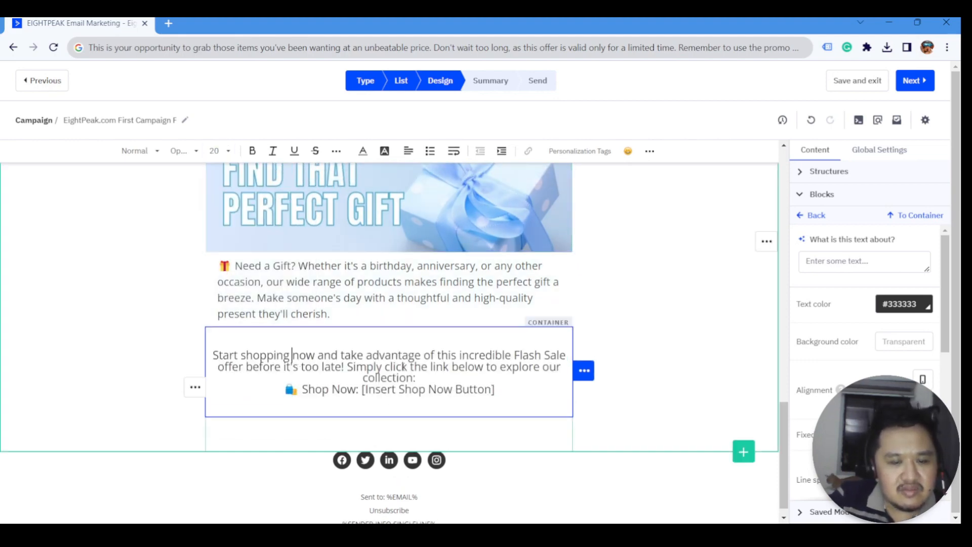
key("Return")
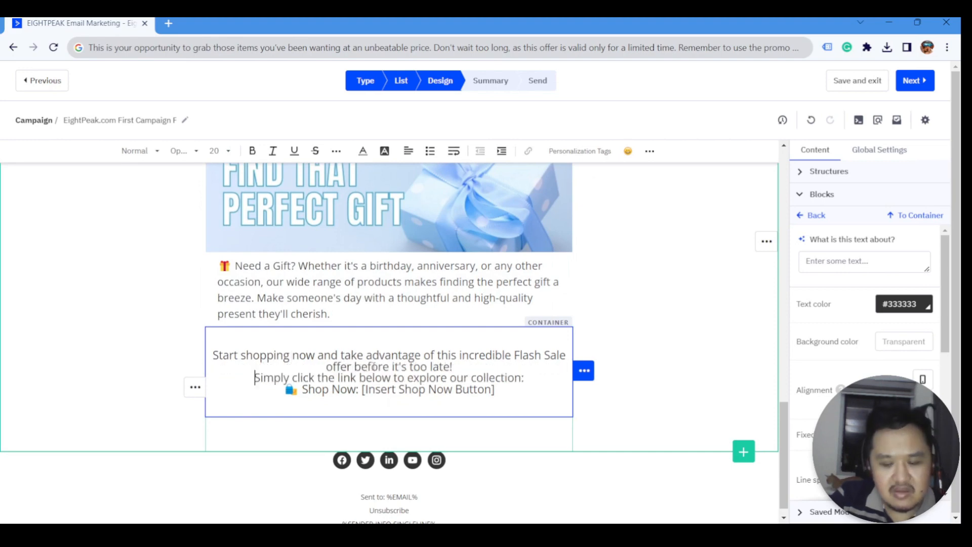
key("Return")
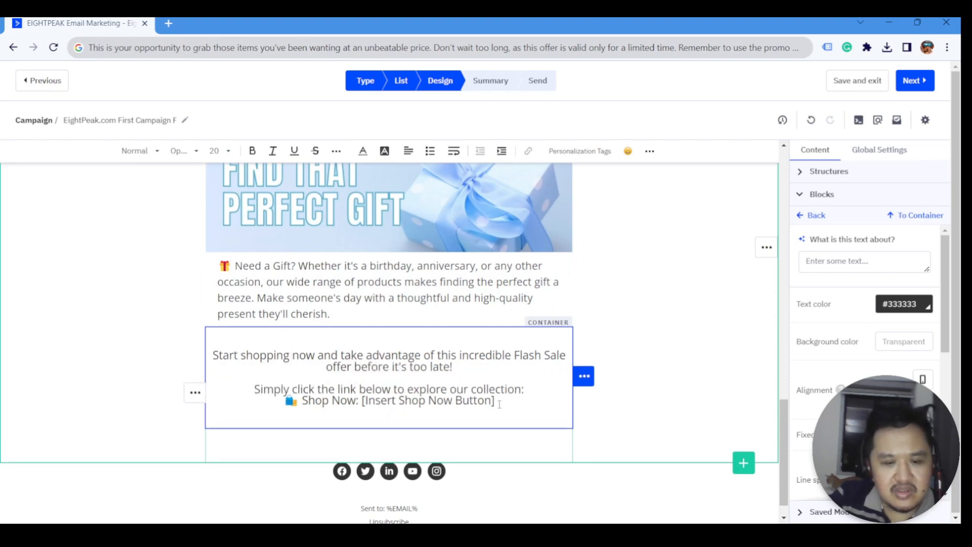
type("x")
- Remove the Shop Now placeholder line, increase line spacing twice, and delete leftover blank lines
left_click(532, 390)
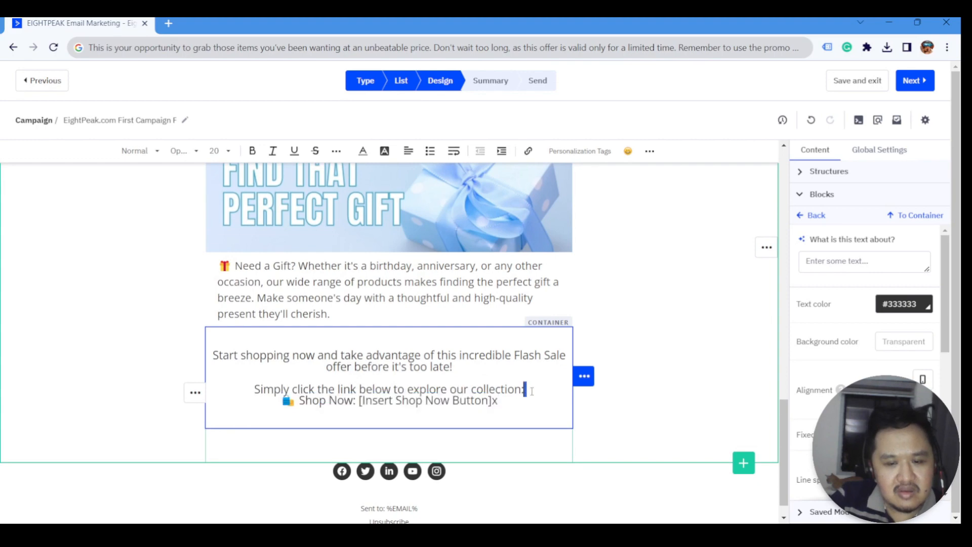
left_click_drag(536, 403, 240, 402)
key("BackSpace")
key("BackSpace")
key("BackSpace")
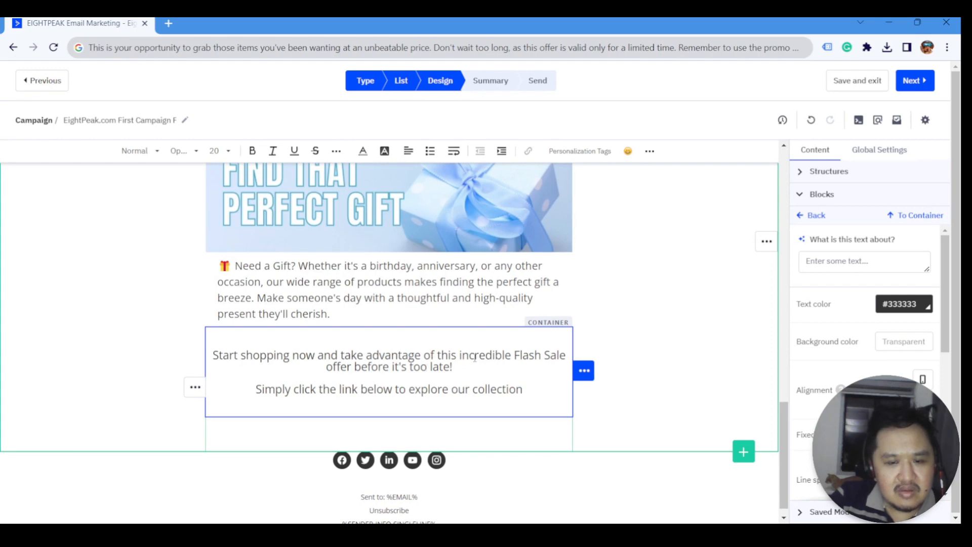
key("ctrl+a")
left_click(444, 368)
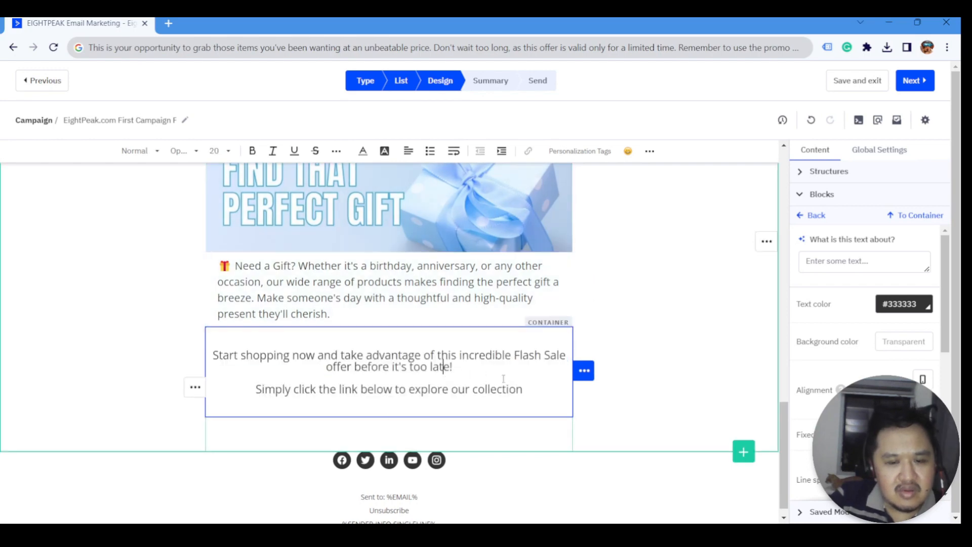
left_click_drag(522, 389, 170, 344)
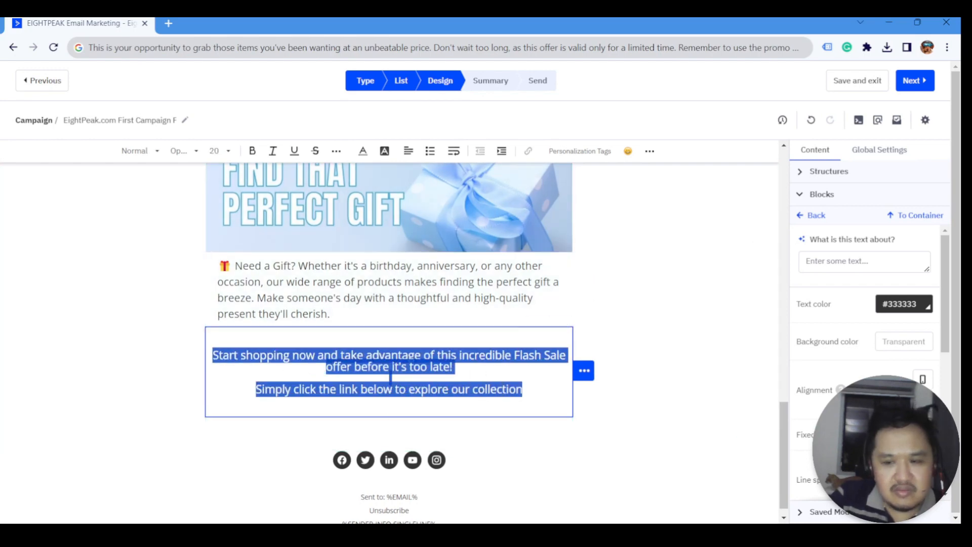
scroll(865, 354, "down", 1)
left_click(925, 427)
left_click(925, 427)
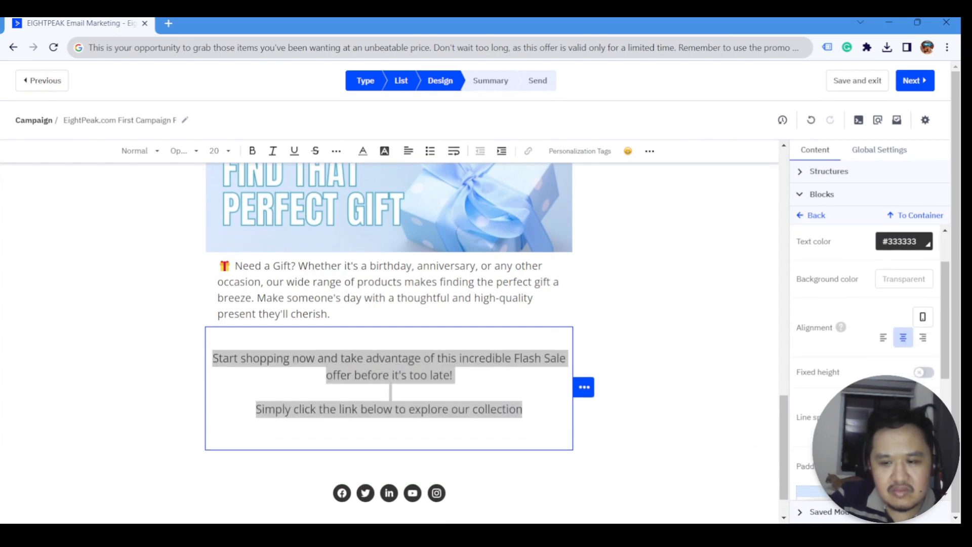
left_click(480, 395)
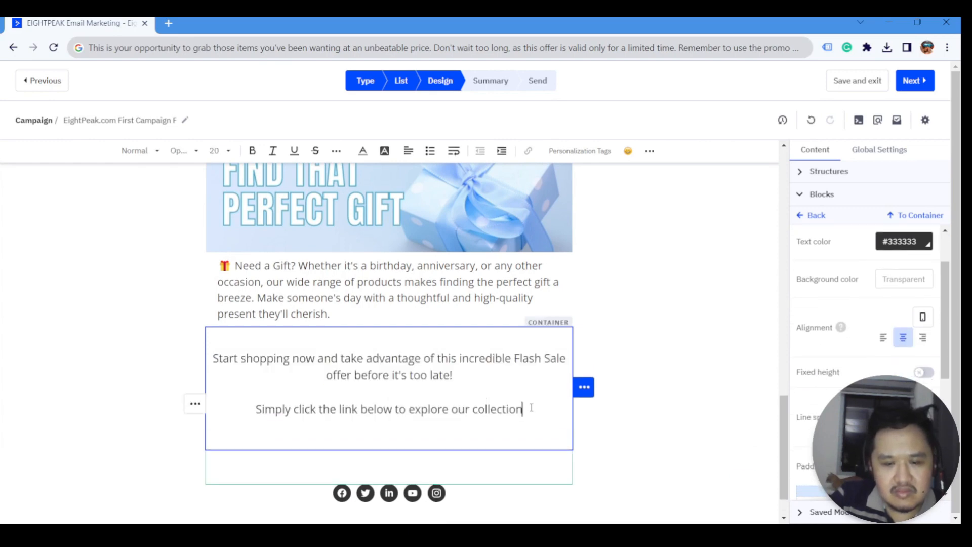
key("Delete")
key("Delete")
- Bold the 'Start shopping now… before it's too late!' paragraph
left_click(481, 379)
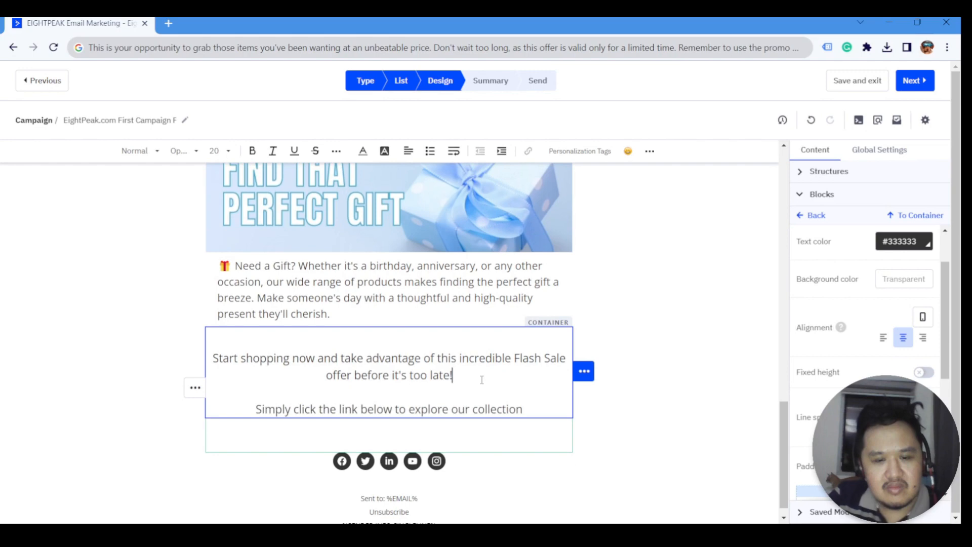
triple_click(456, 374)
left_click(252, 150)
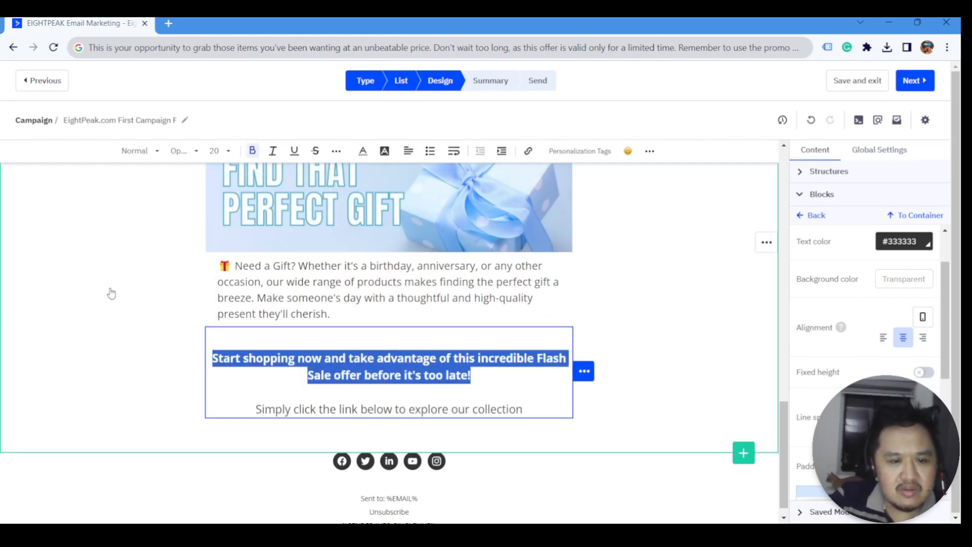
left_click(111, 294)
scroll(354, 304, "up", 5)
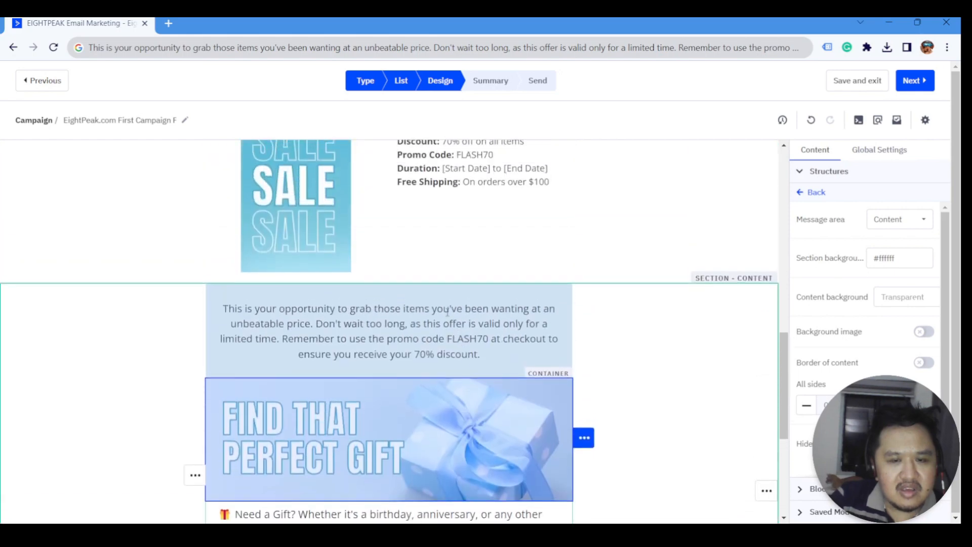
- Duplicate the SHOP NOW button, move the copy below the closing text, and delete the empty row
scroll(402, 329, "up", 5)
left_click(462, 343)
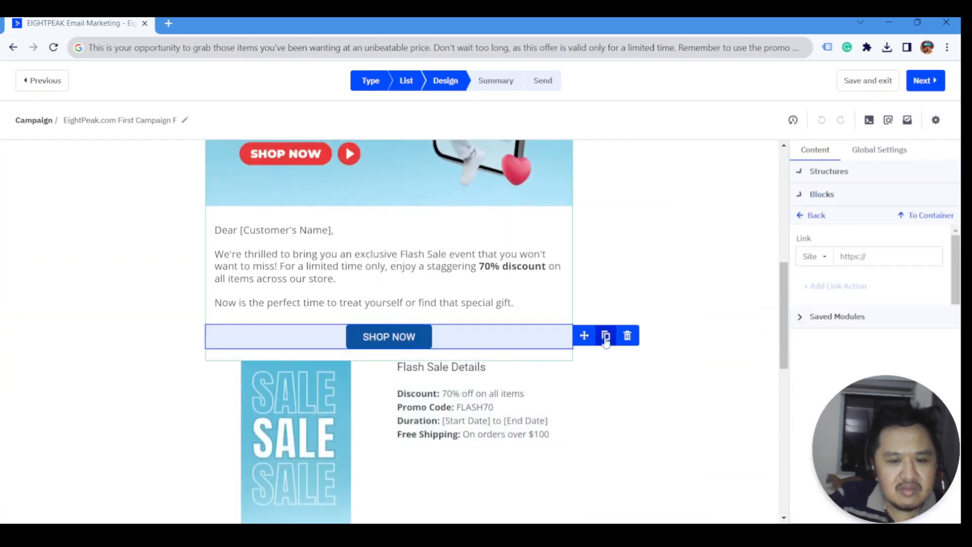
left_click(606, 336)
scroll(523, 283, "down", 3)
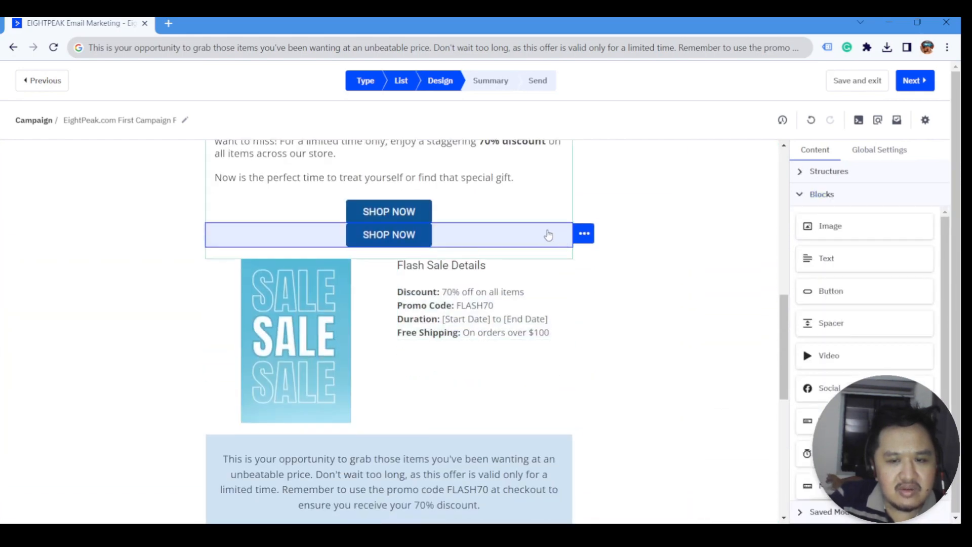
mouse_move(584, 234)
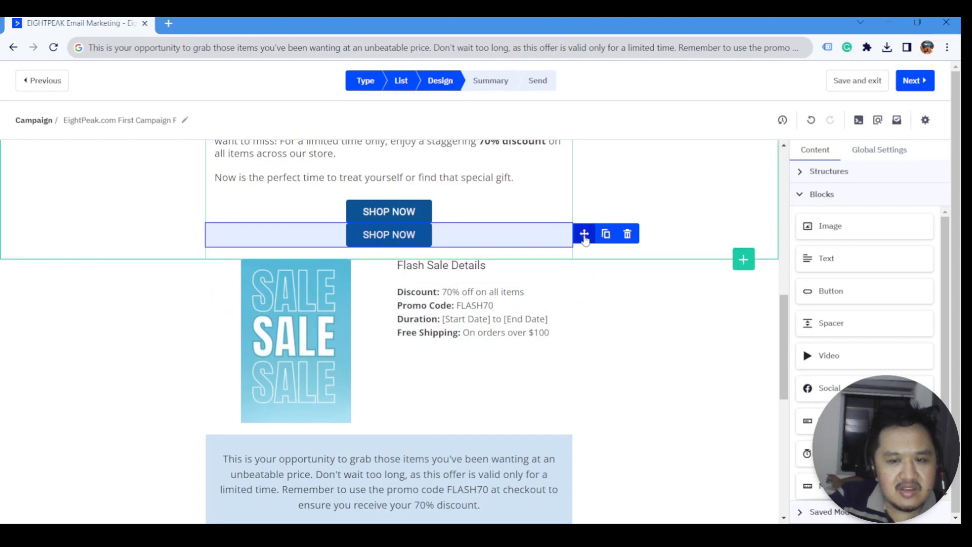
mouse_move(584, 234)
left_mouse_down()
mouse_move(538, 354)
mouse_move(439, 348)
mouse_move(377, 445)
mouse_move(385, 431)
left_mouse_up()
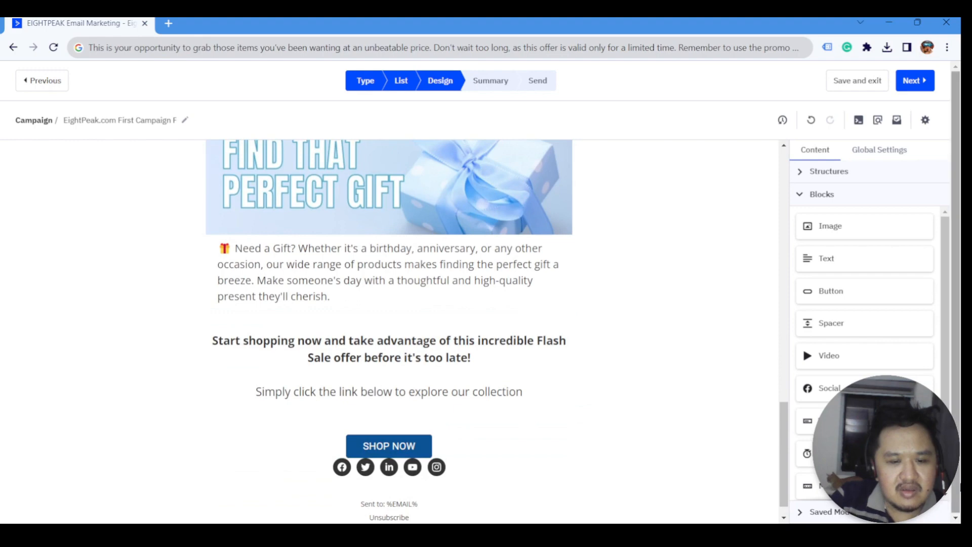
left_click(489, 425)
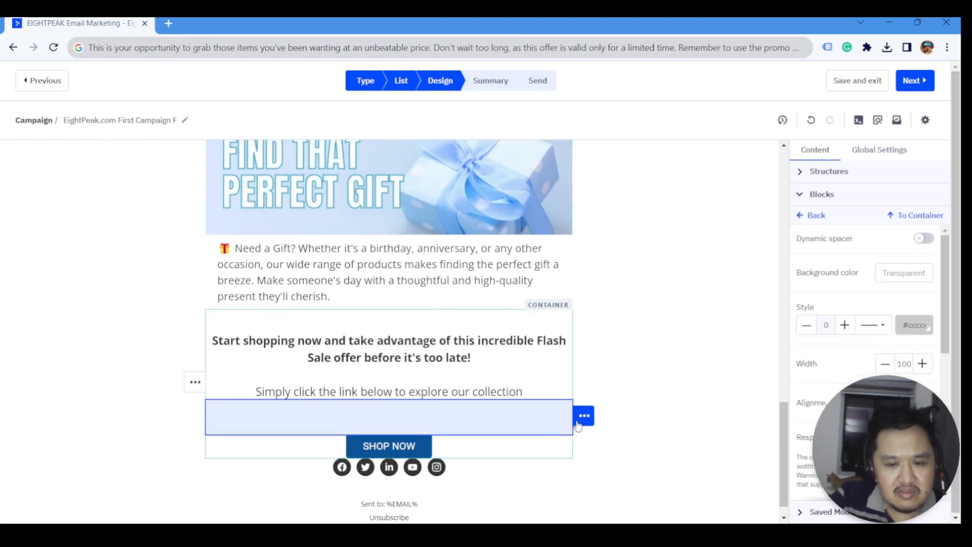
left_click(628, 416)
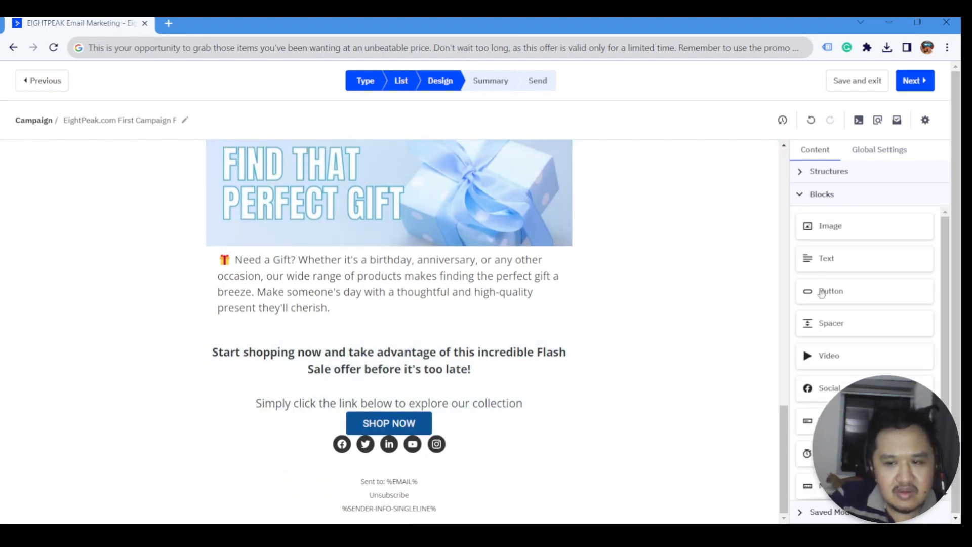
- Give the copied button separate top and bottom margins for extra space around it
left_click(462, 432)
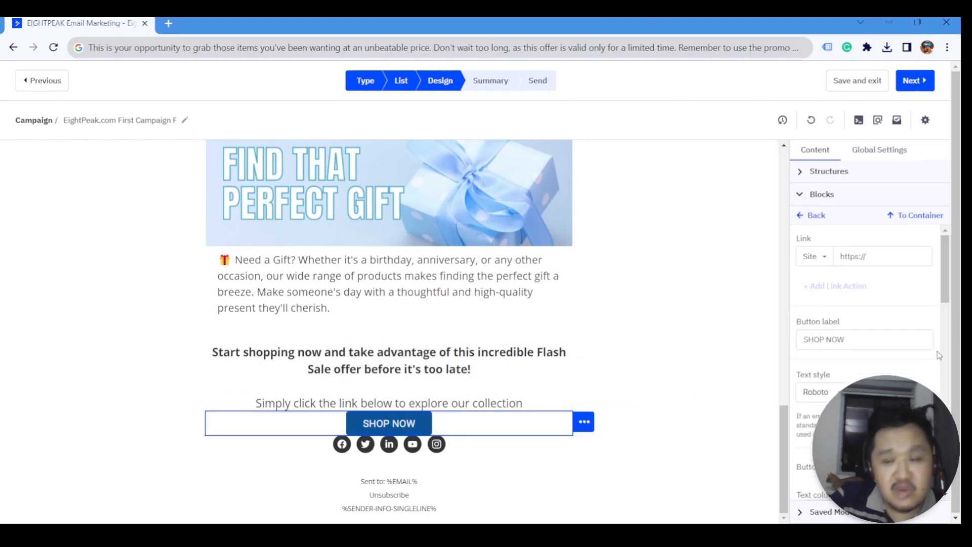
scroll(887, 336, "down", 10)
scroll(886, 337, "down", 8)
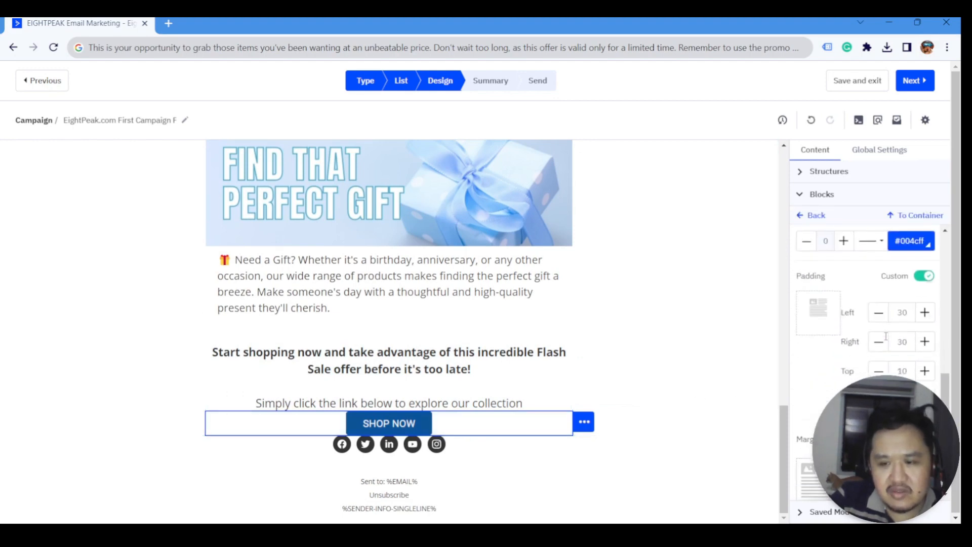
left_click(900, 325)
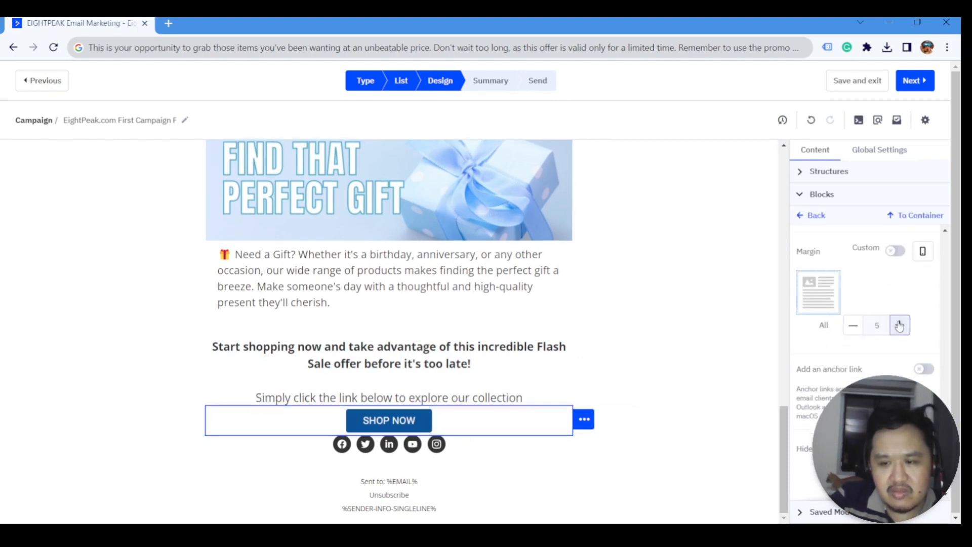
left_click(853, 325)
left_click(896, 251)
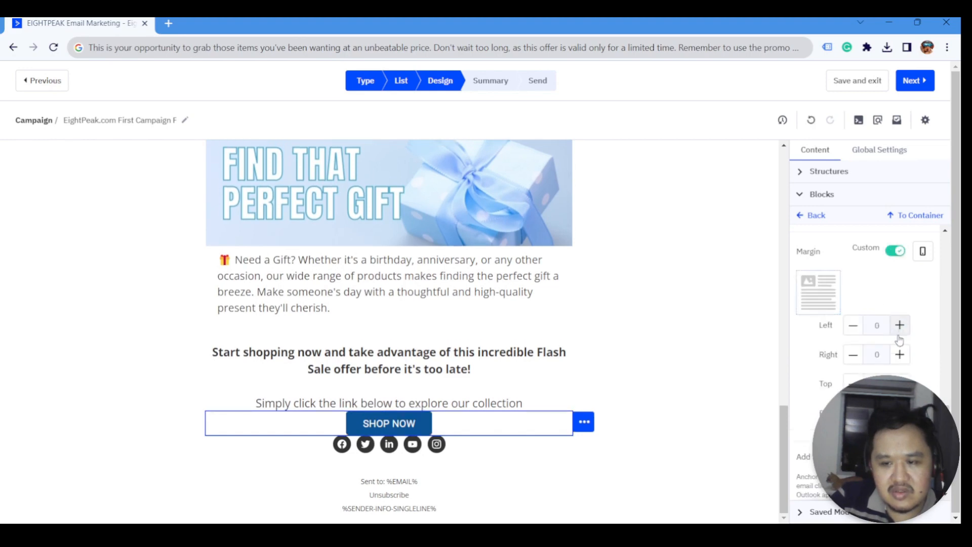
left_click(899, 383)
triple_click(899, 412)
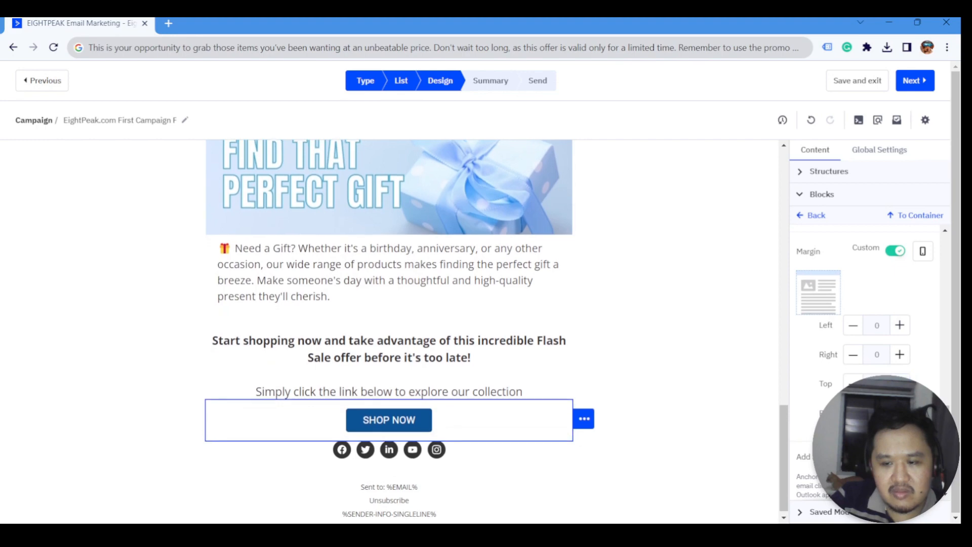
left_click(699, 376)
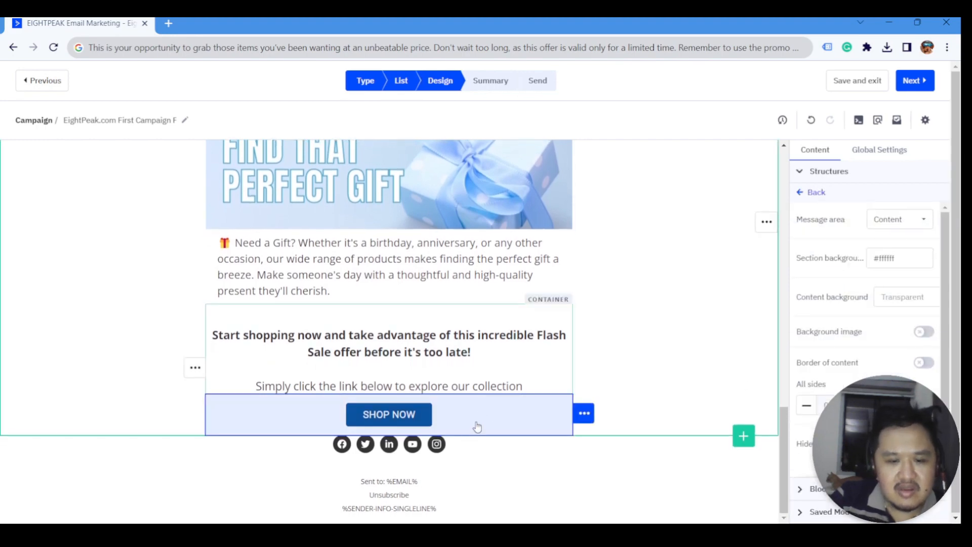
left_click(538, 491)
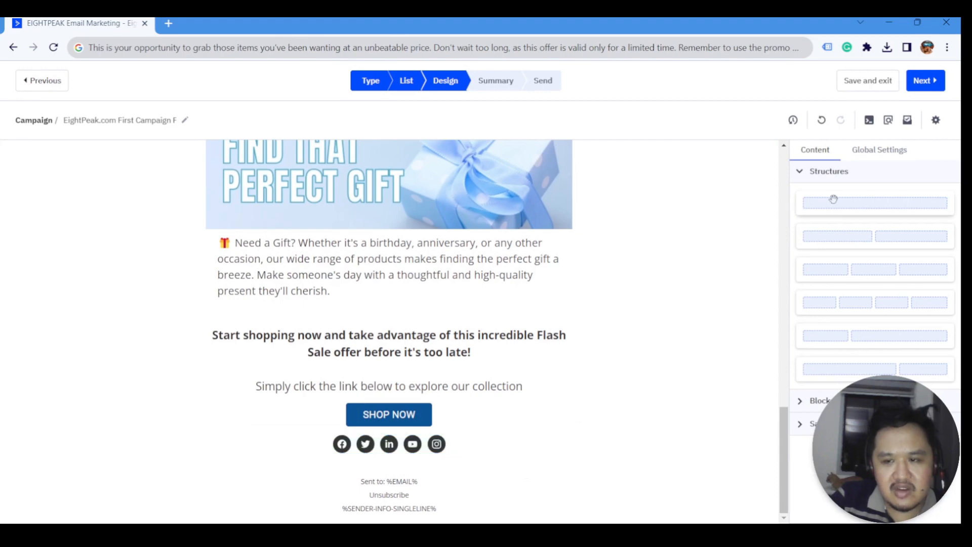
- Add a one-column structure below SHOP NOW and insert 18finitylogo.png into it
left_click_drag(845, 203, 557, 440)
scroll(556, 442, "down", 2)
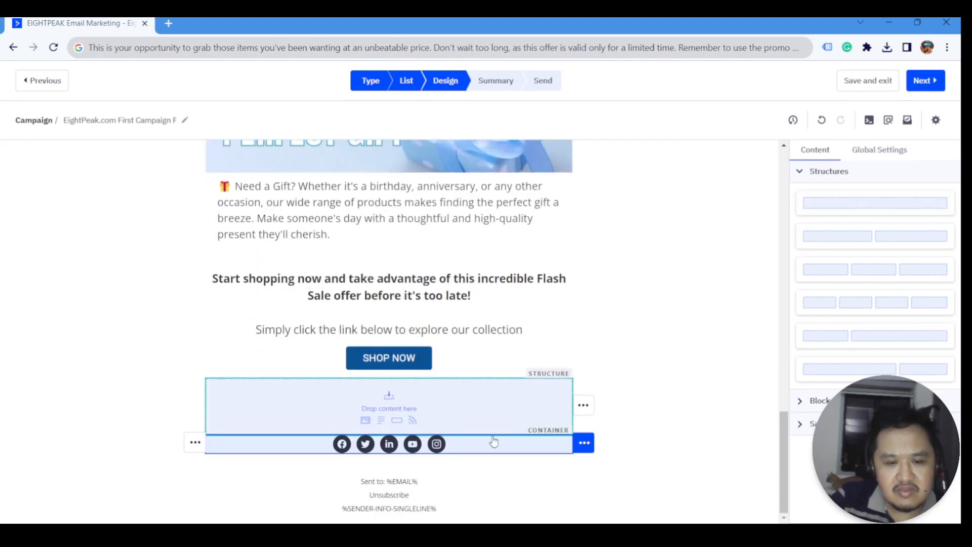
left_click(390, 413)
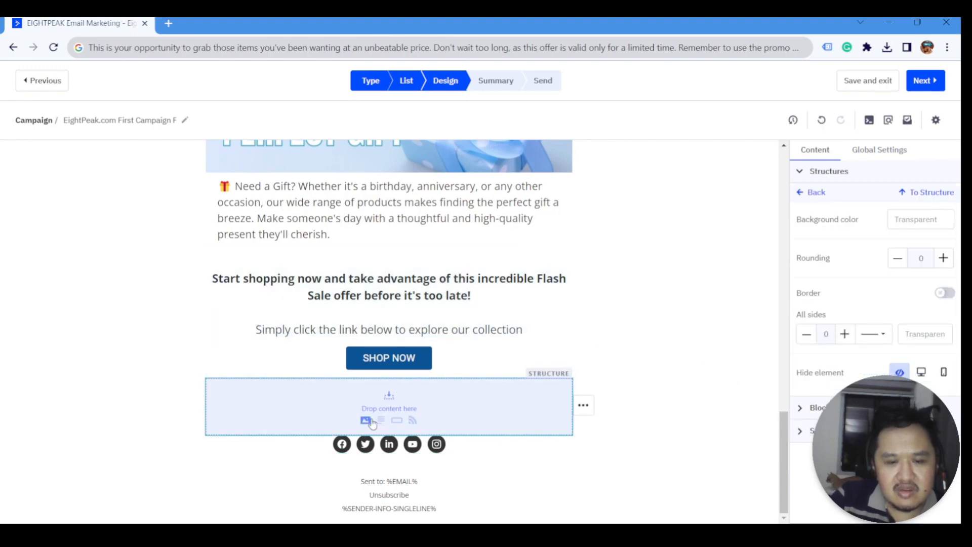
left_click(366, 424)
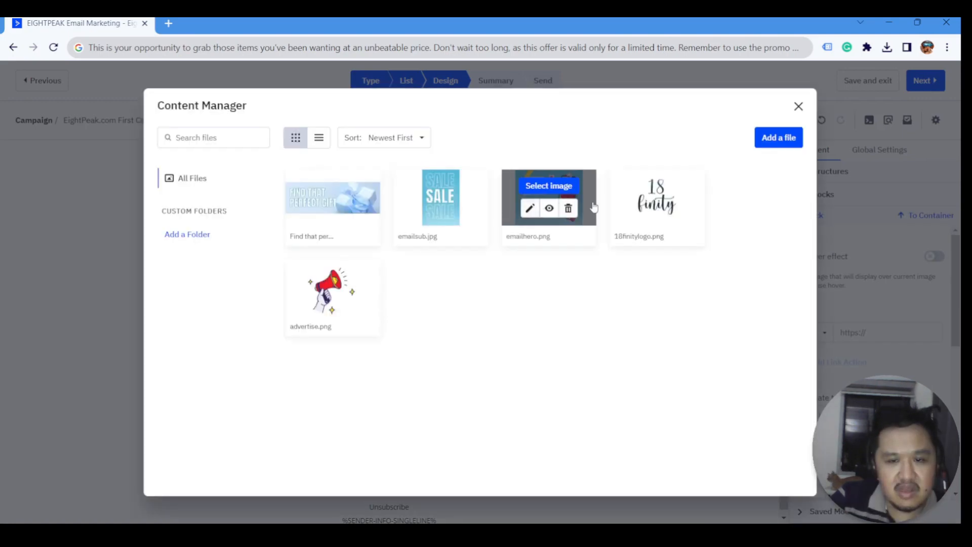
left_click(657, 185)
scroll(433, 404, "down", 7)
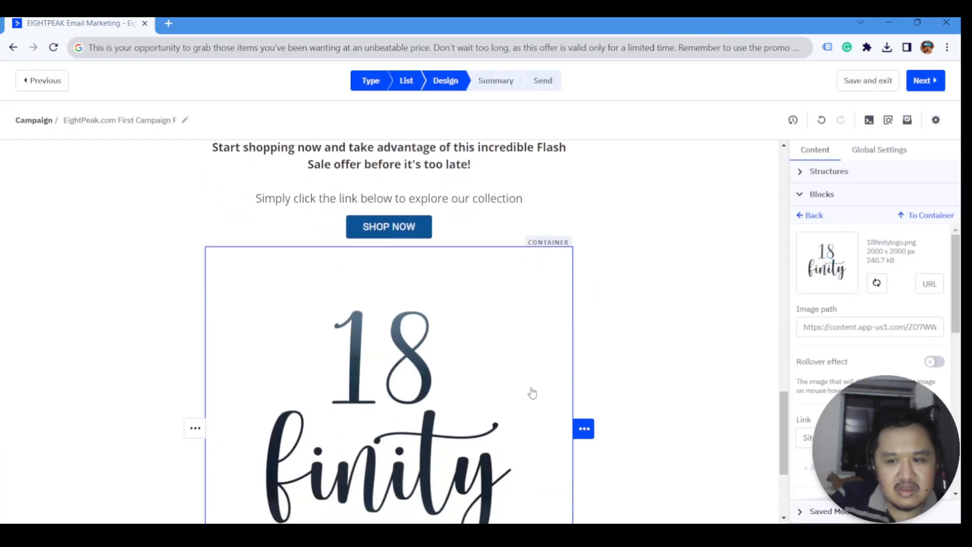
scroll(505, 378, "up", 2)
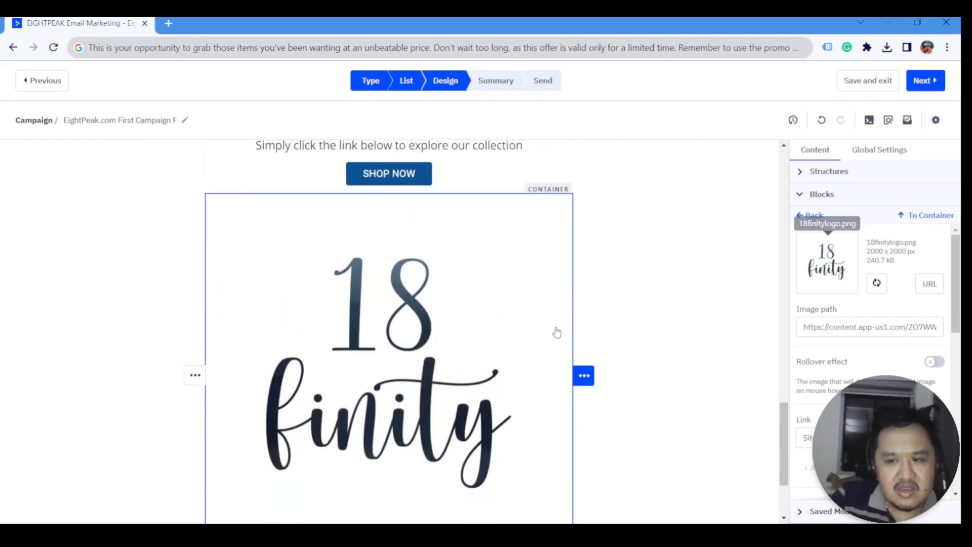
left_click(918, 216)
left_click(920, 193)
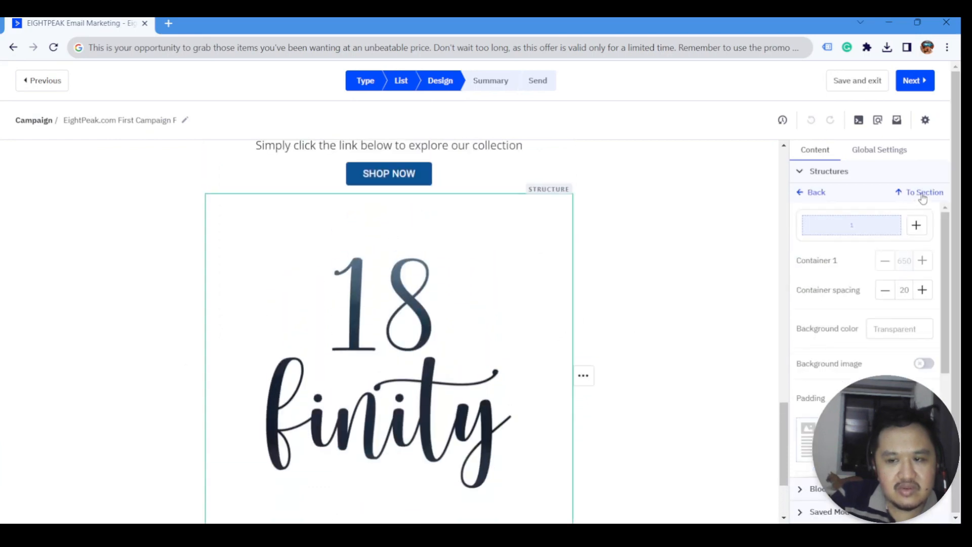
- Add a second column to the logo row and set the logo column width to 300
left_click(916, 227)
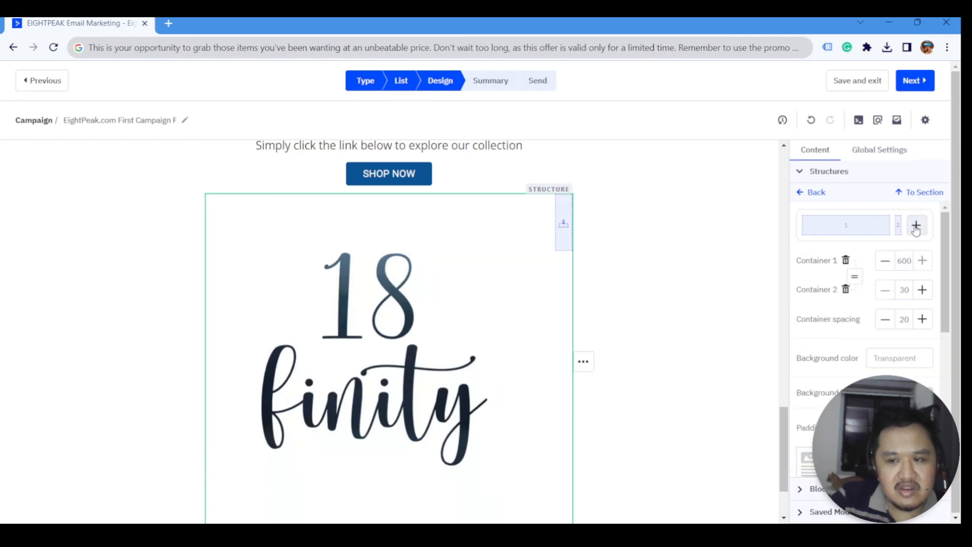
double_click(906, 261)
key("Tab")
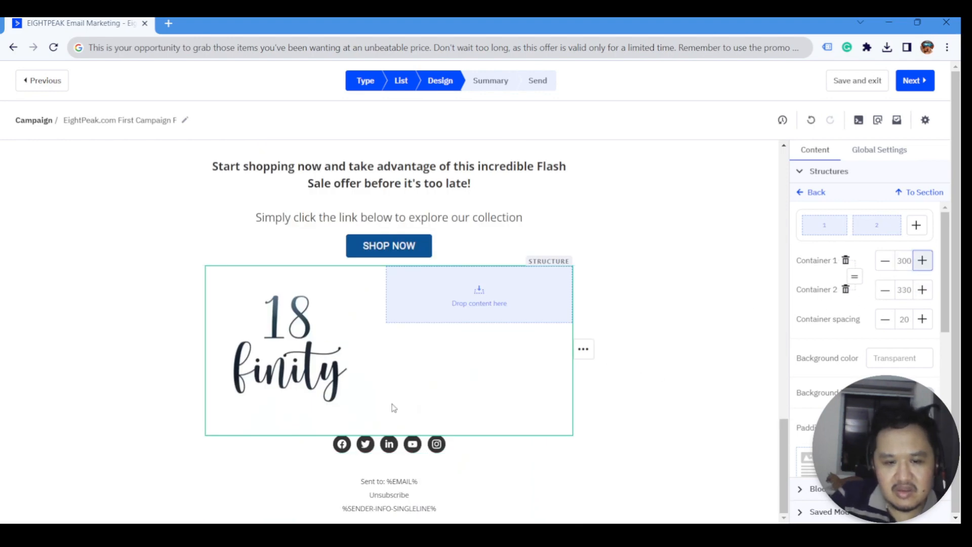
left_click(812, 192)
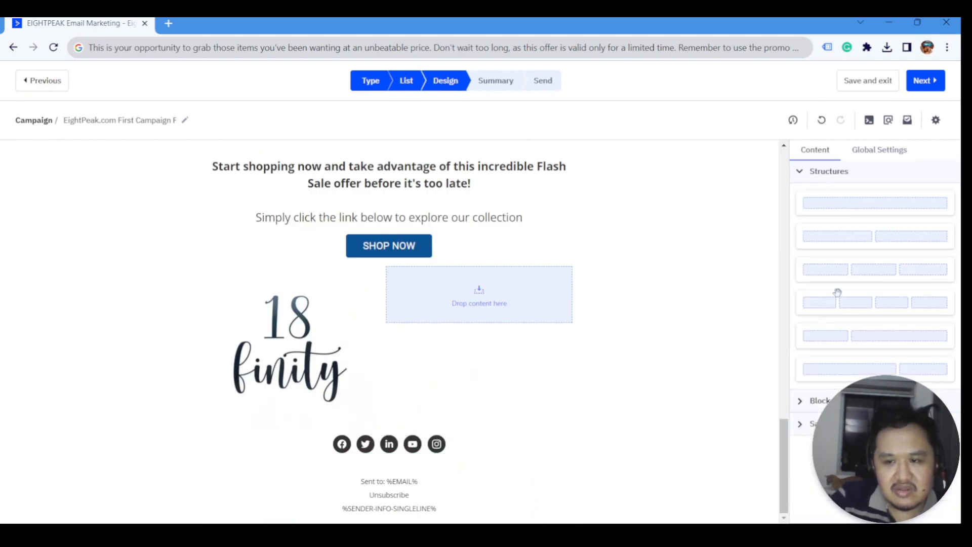
- Drop a text block in the right column reading 'About 18Finity' and the fashion-deals sentence
left_click(820, 402)
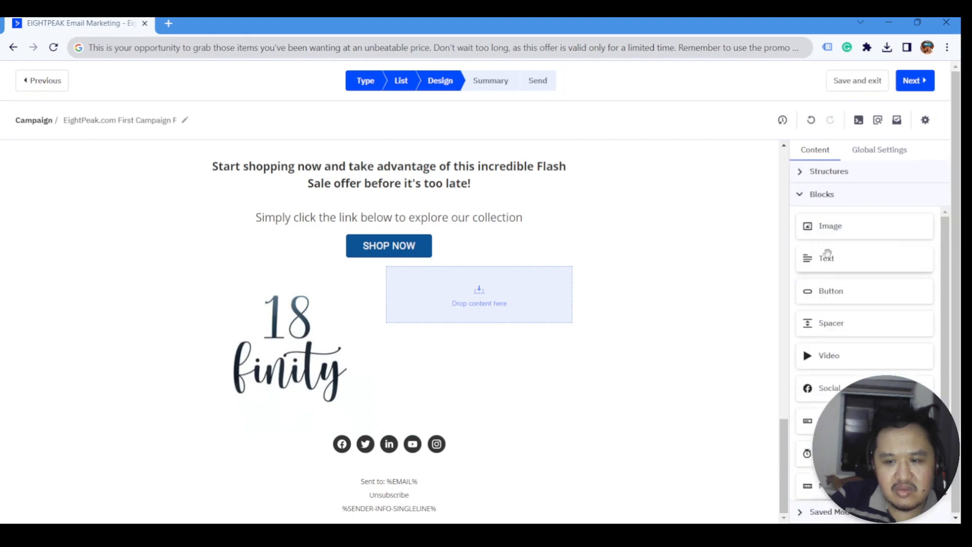
left_click_drag(828, 255, 504, 314)
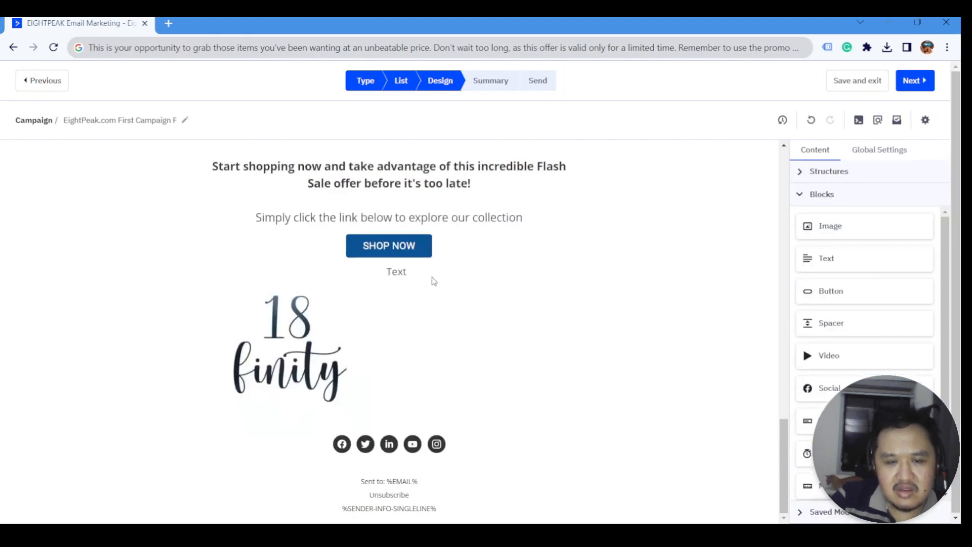
left_click(477, 274)
double_click(493, 284)
type("About")
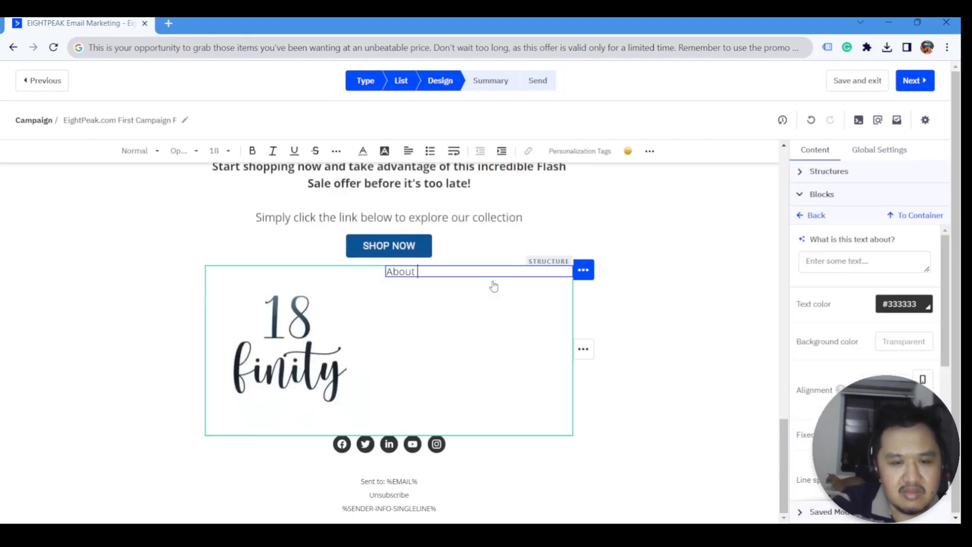
type(" 18Finit")
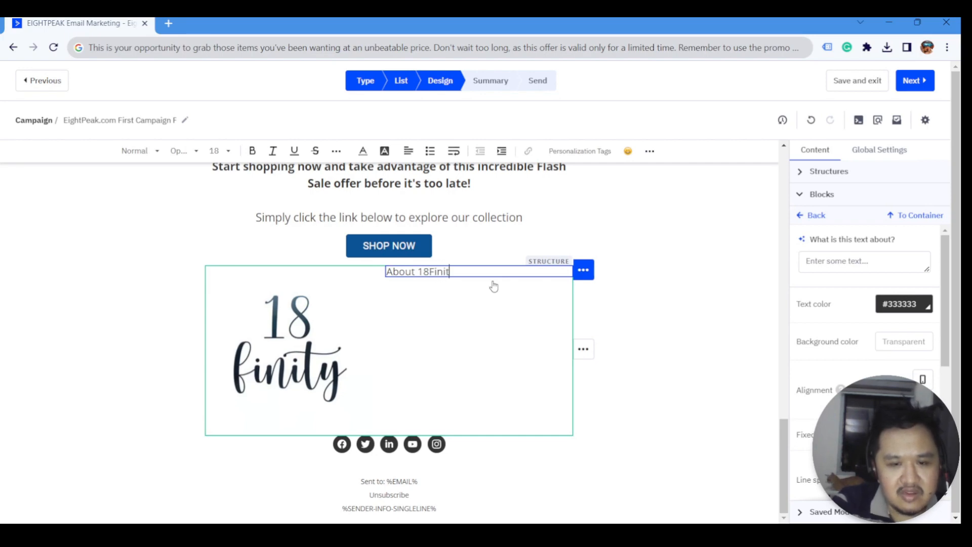
type("y")
key("ctrl+a")
left_click(467, 273)
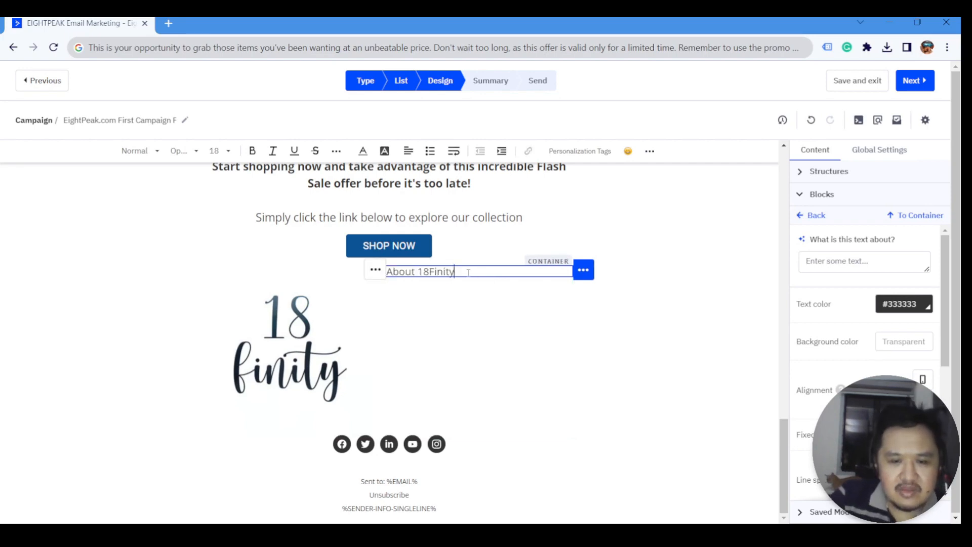
key("Return")
type("18 F")
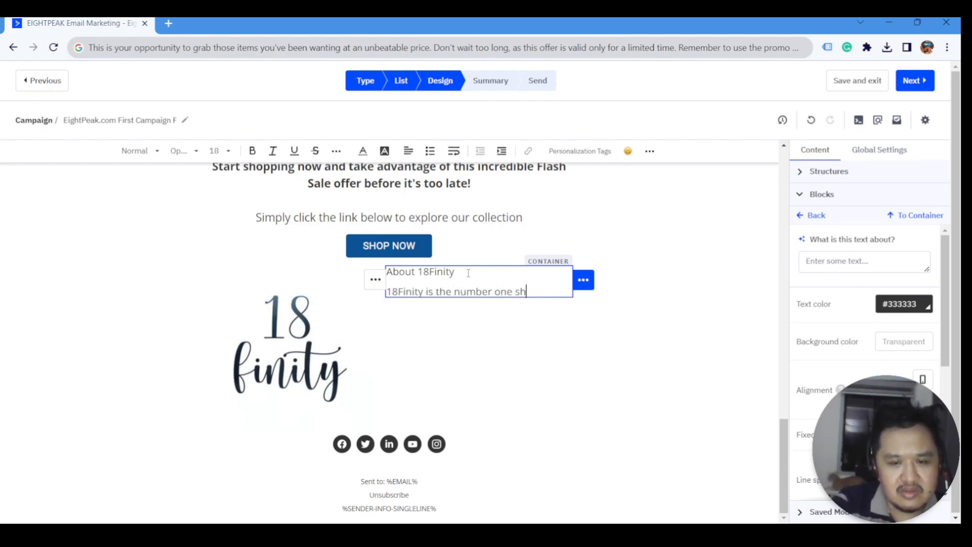
type("inity is the number one shop for your fashion deals.")
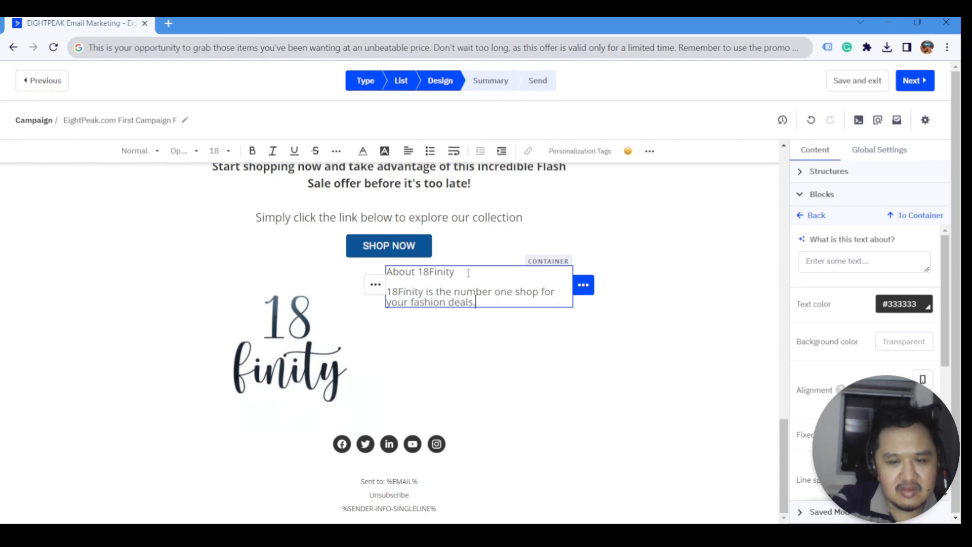
key("ctrl+a")
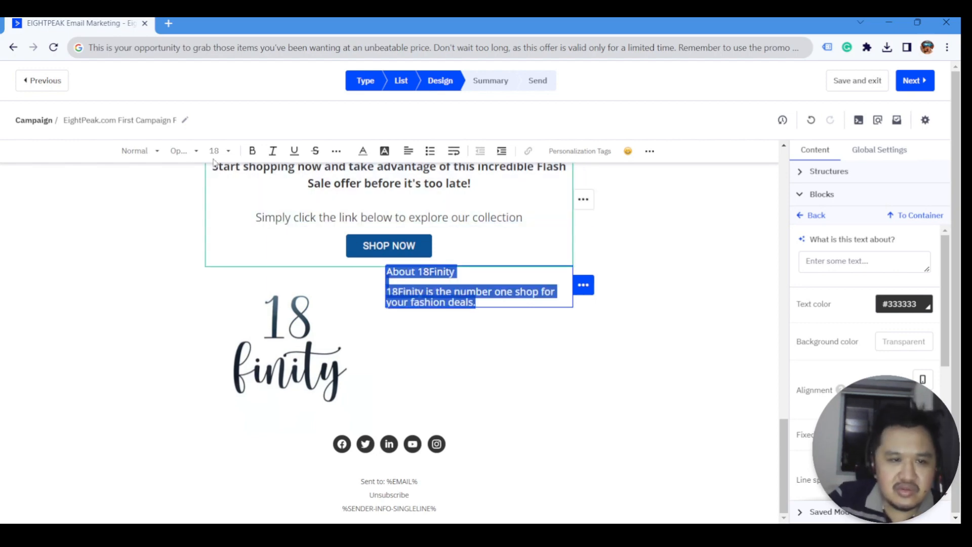
- Set the new text to size 19 and format 'About 18Finity' as a heading
left_click(233, 151)
left_click(233, 261)
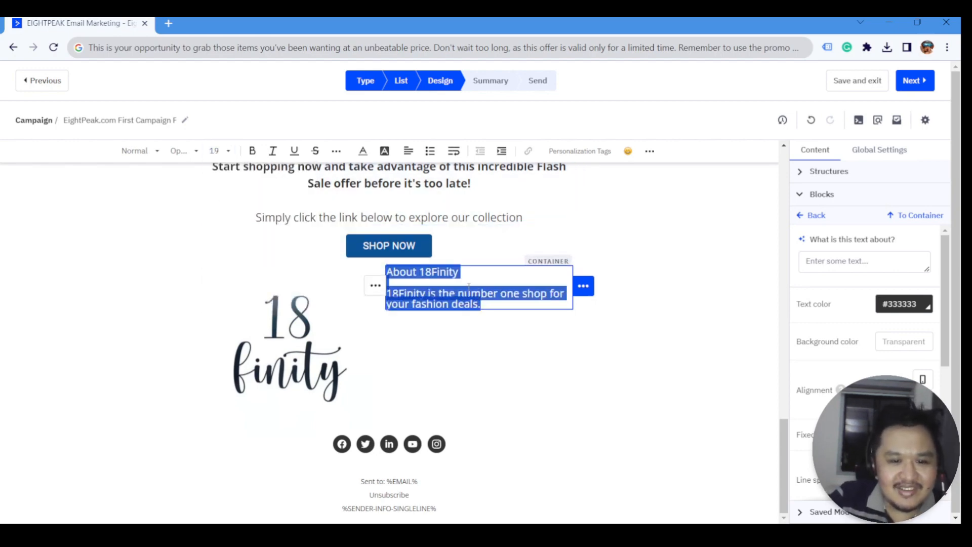
left_click_drag(459, 272, 386, 271)
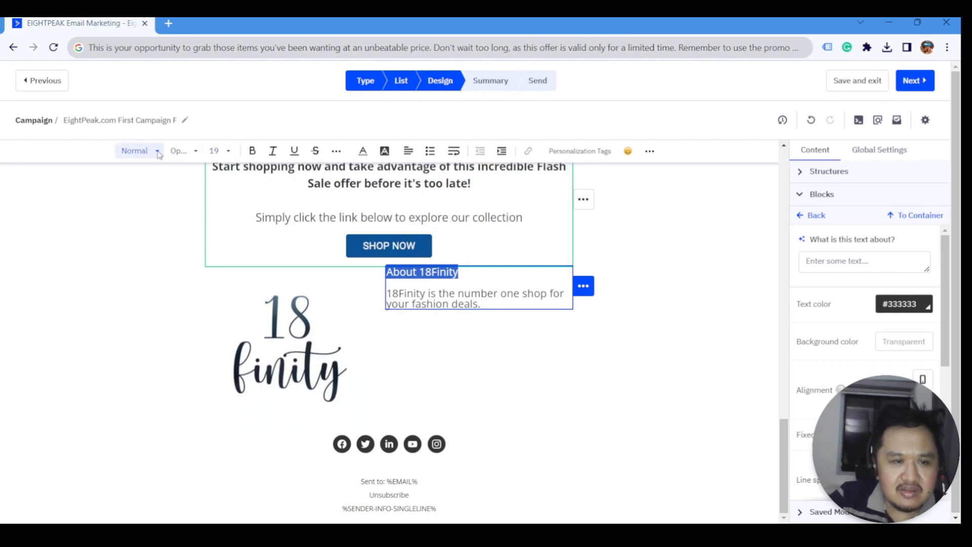
left_click(138, 150)
left_click(158, 236)
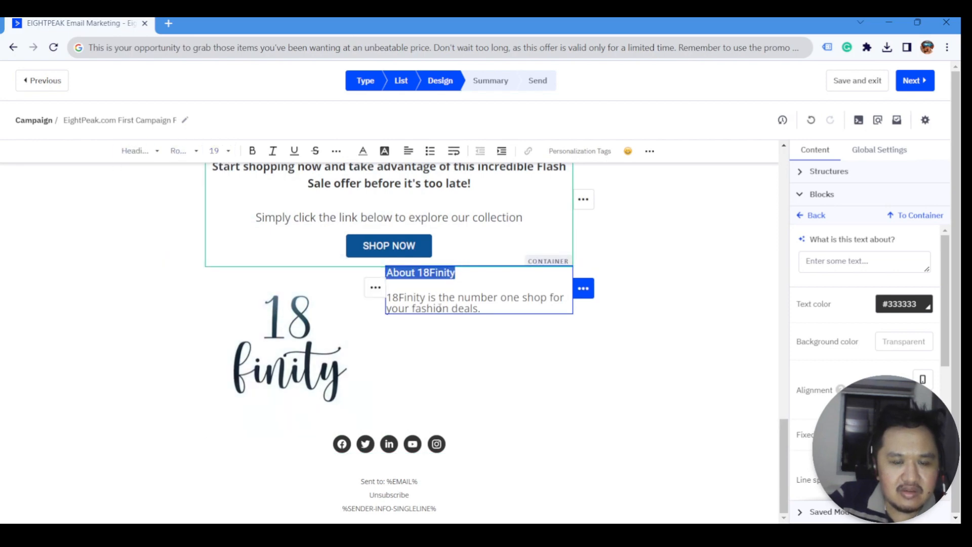
- Make the 'About 18Finity' title bold and a larger font size
left_click(488, 287)
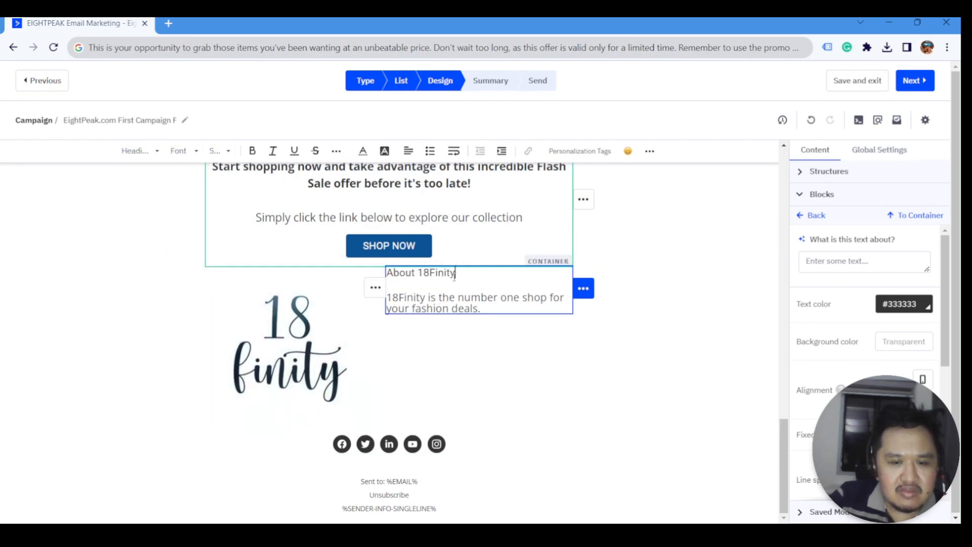
left_click_drag(454, 274, 387, 273)
left_click(252, 151)
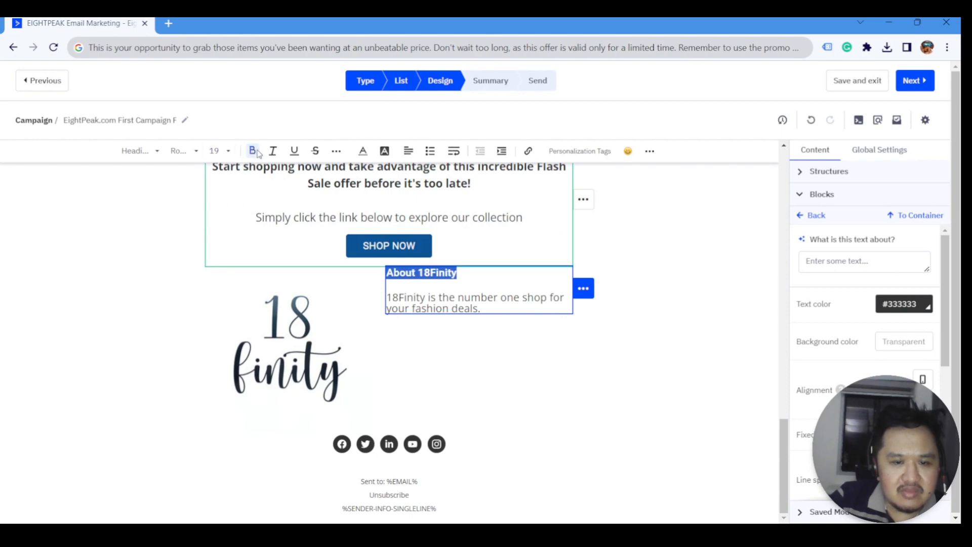
left_click(219, 151)
left_click(215, 298)
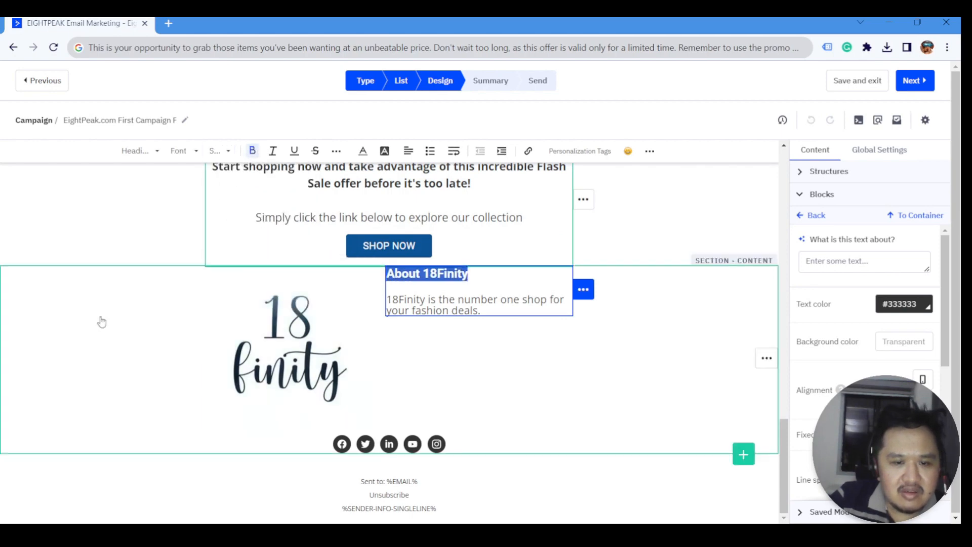
left_click(102, 322)
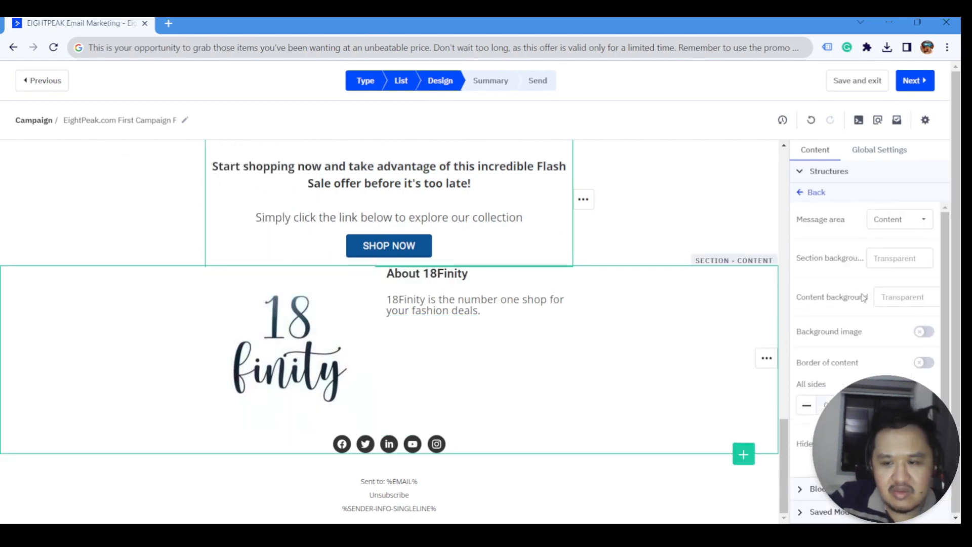
left_click(543, 300)
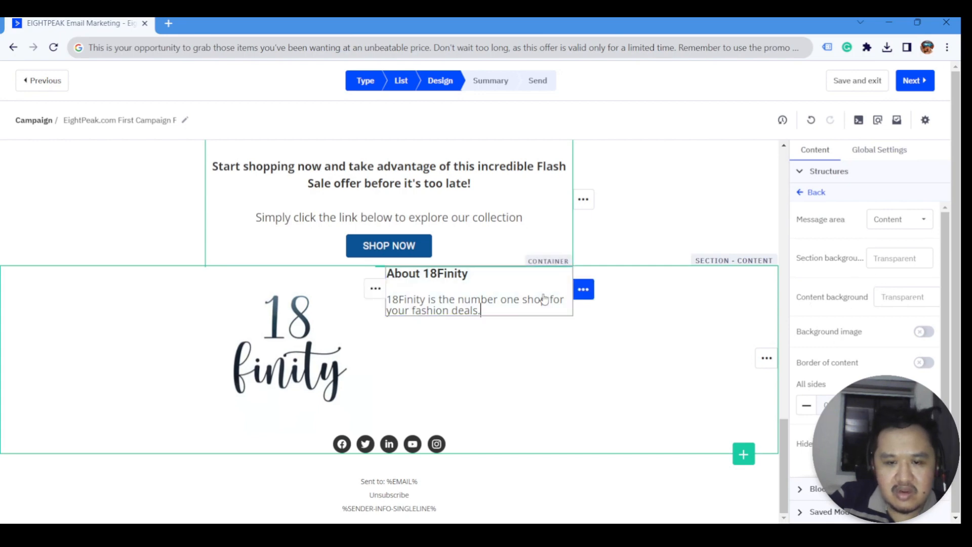
left_click(523, 363)
- Paste dark blue #0b5394 as the two-column row's background colour
left_click(329, 355)
left_click(533, 357)
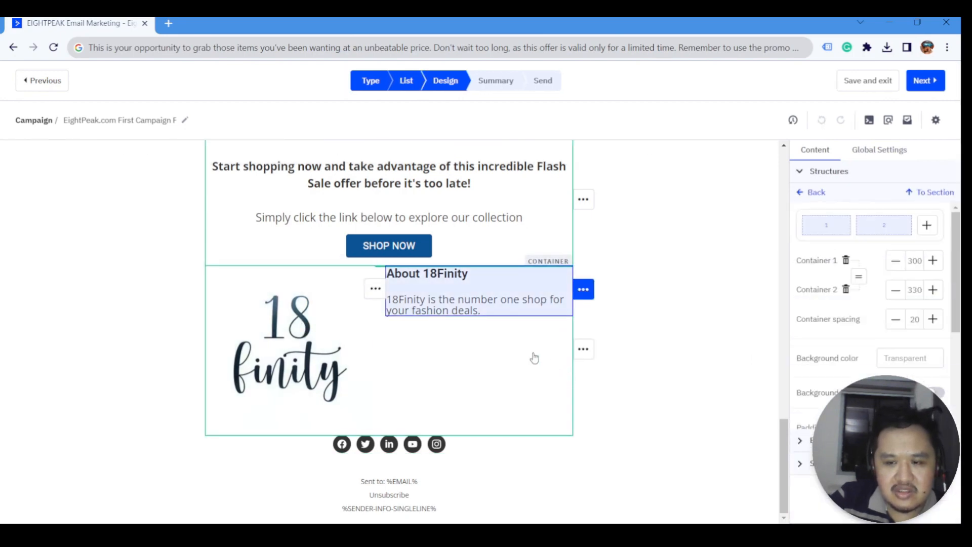
scroll(894, 220, "down", 1)
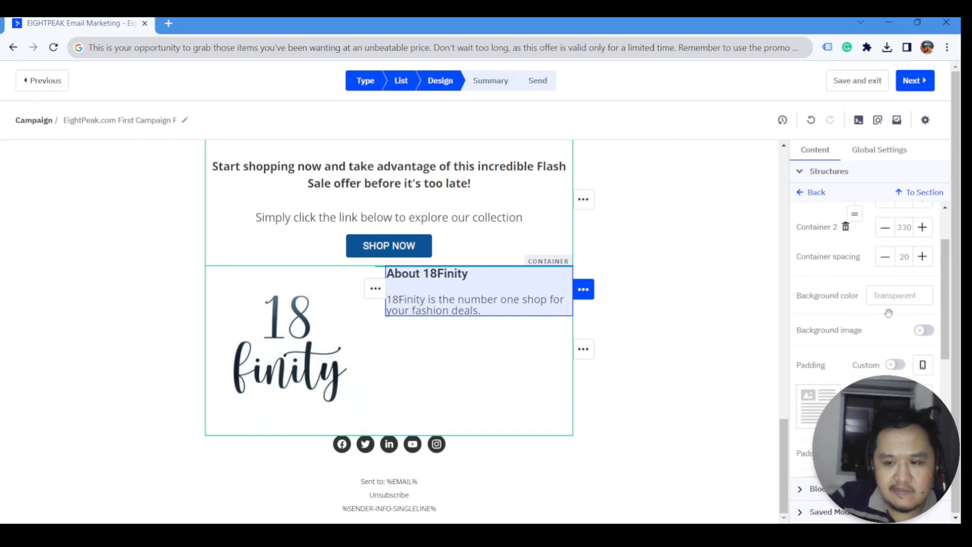
left_click(875, 295)
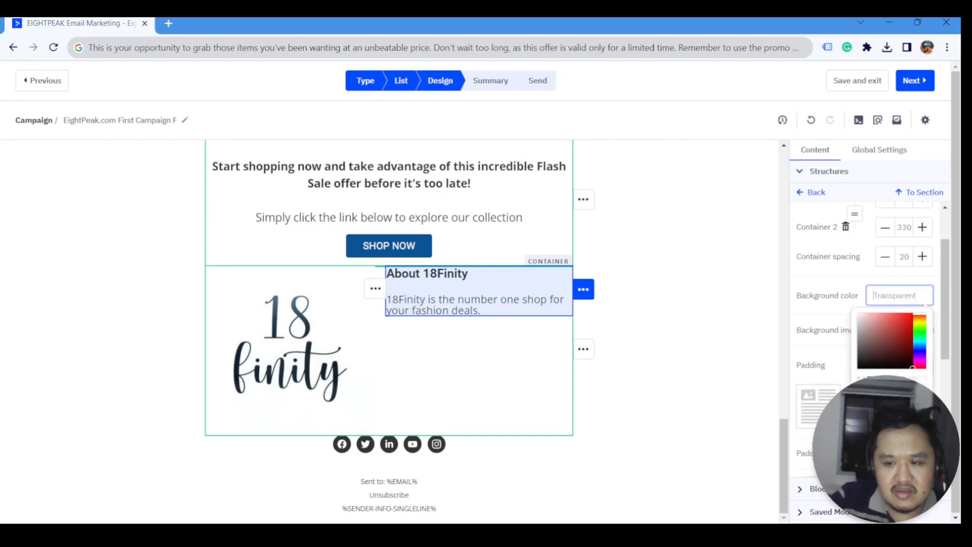
type("#0b5394")
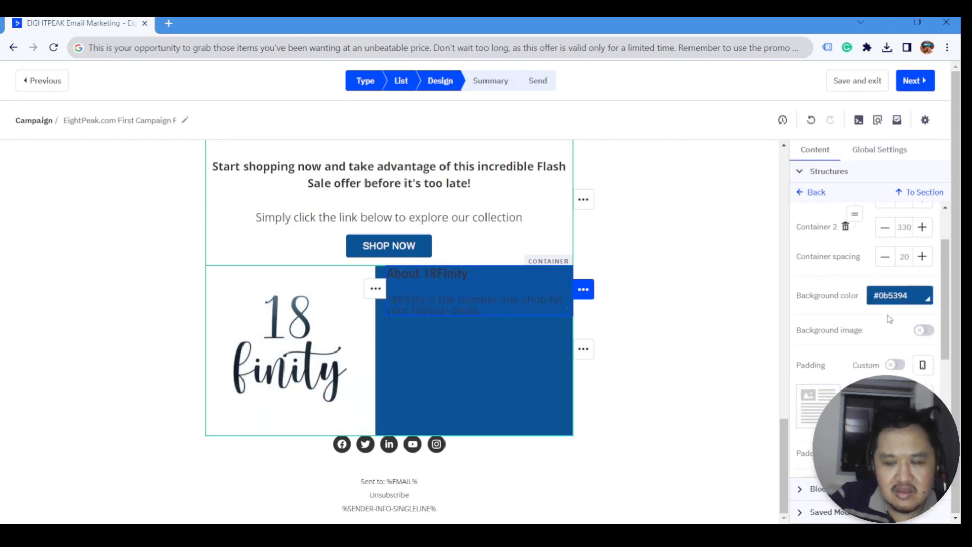
left_click(910, 299)
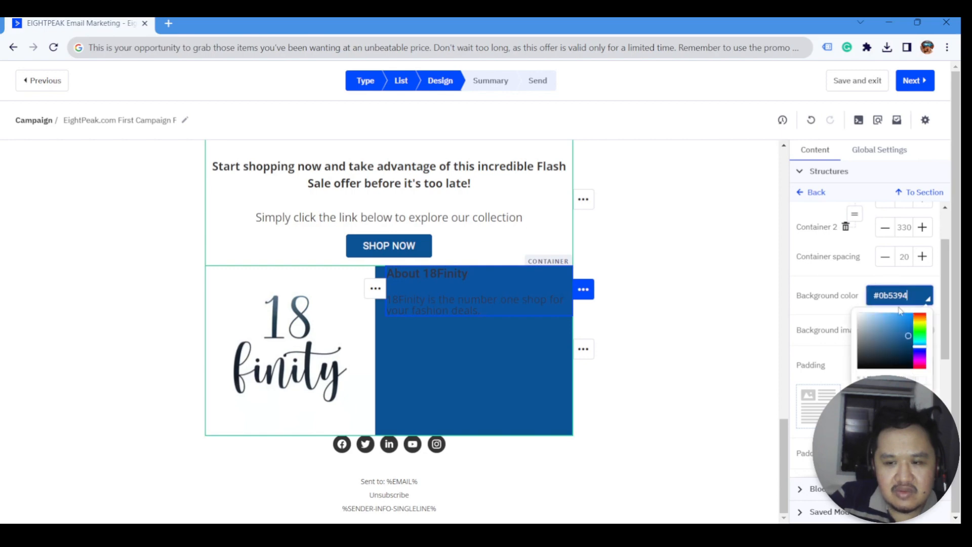
- Change the About row background to white #ffffff and place a divider above the section
left_click(338, 346)
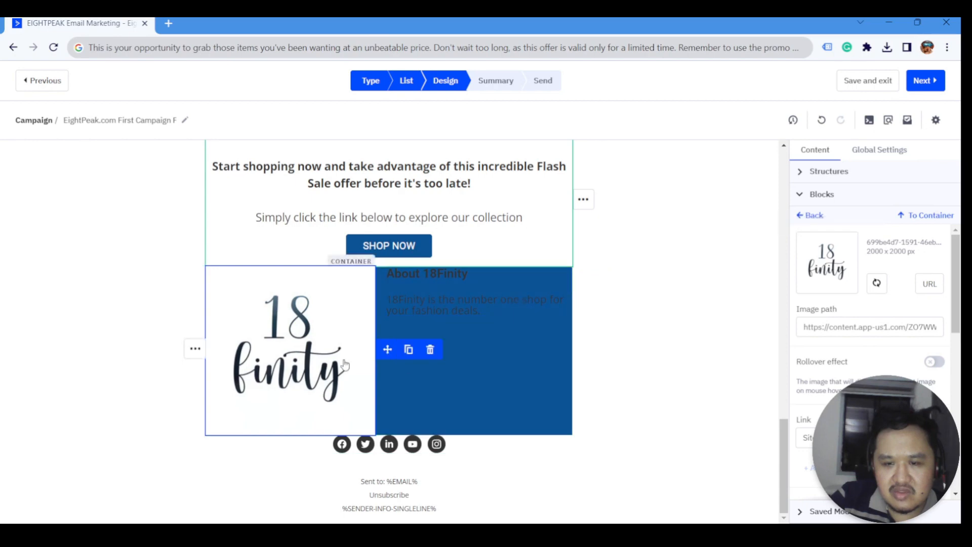
scroll(872, 350, "down", 3)
scroll(870, 349, "up", 3)
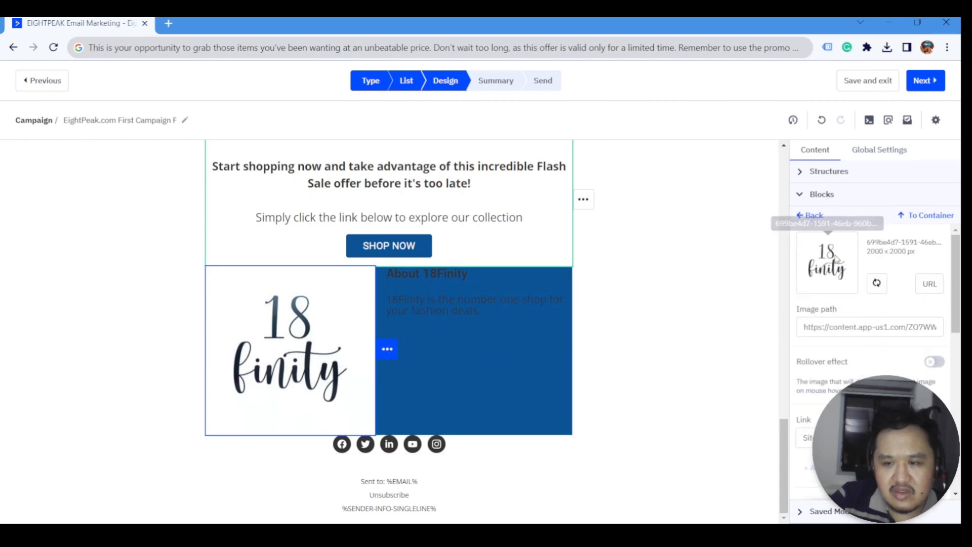
left_click(919, 217)
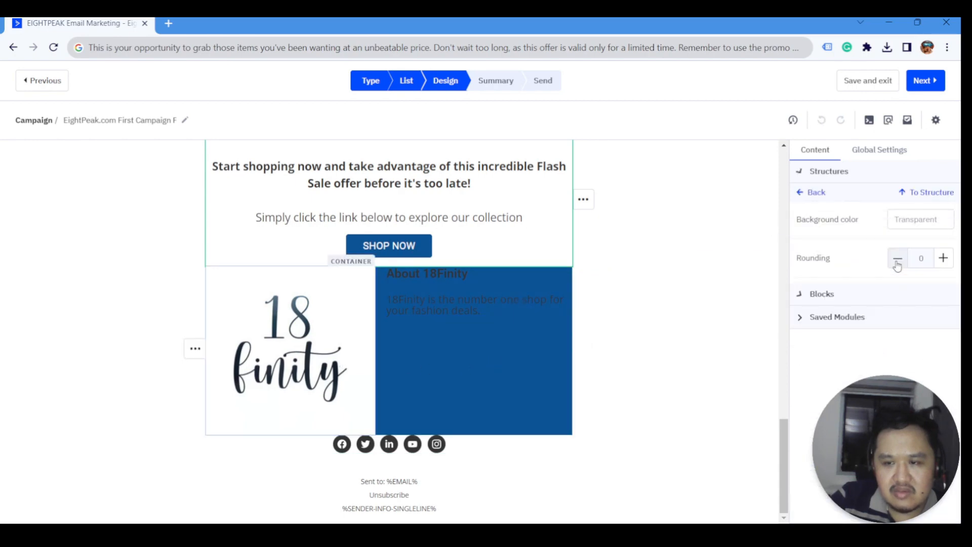
left_click(810, 193)
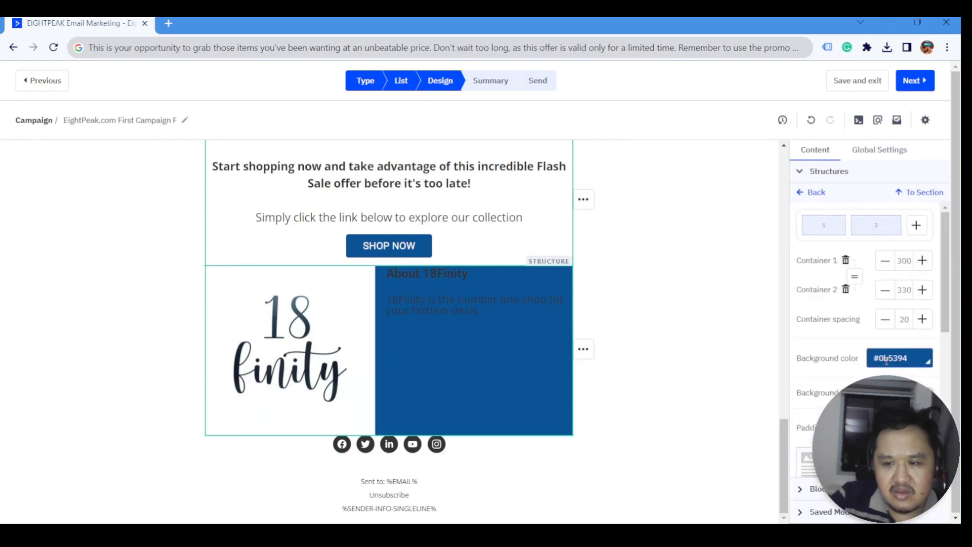
left_click(886, 360)
left_click(874, 334)
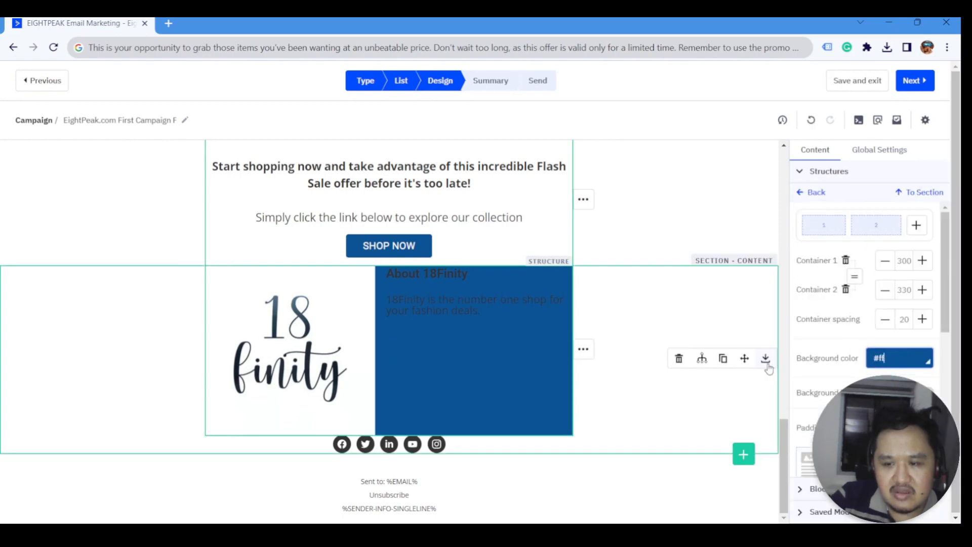
left_click(456, 301)
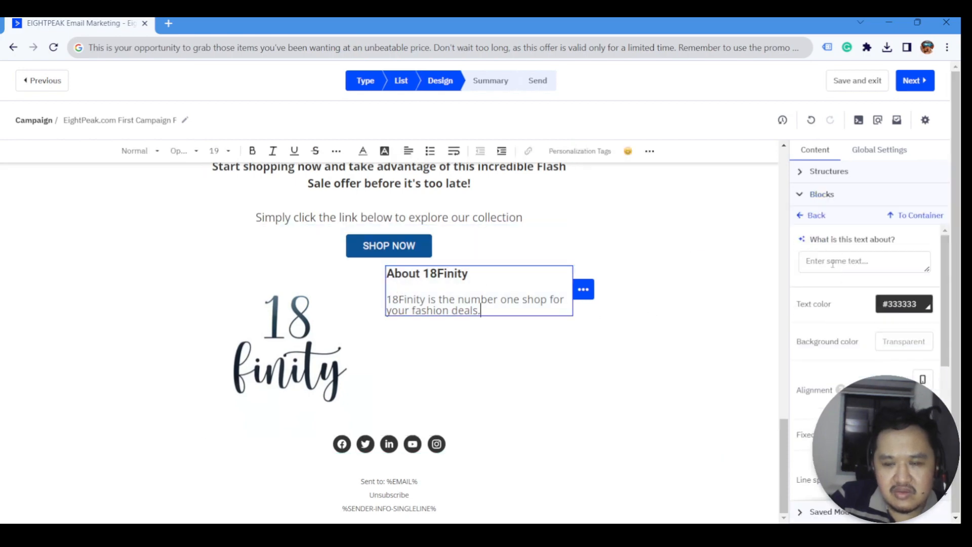
left_click(815, 216)
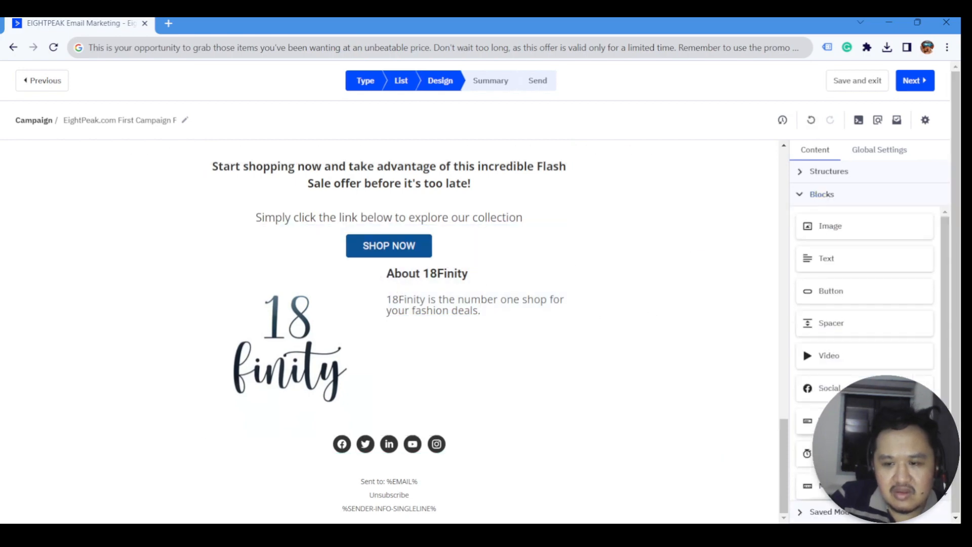
left_click_drag(838, 326, 411, 263)
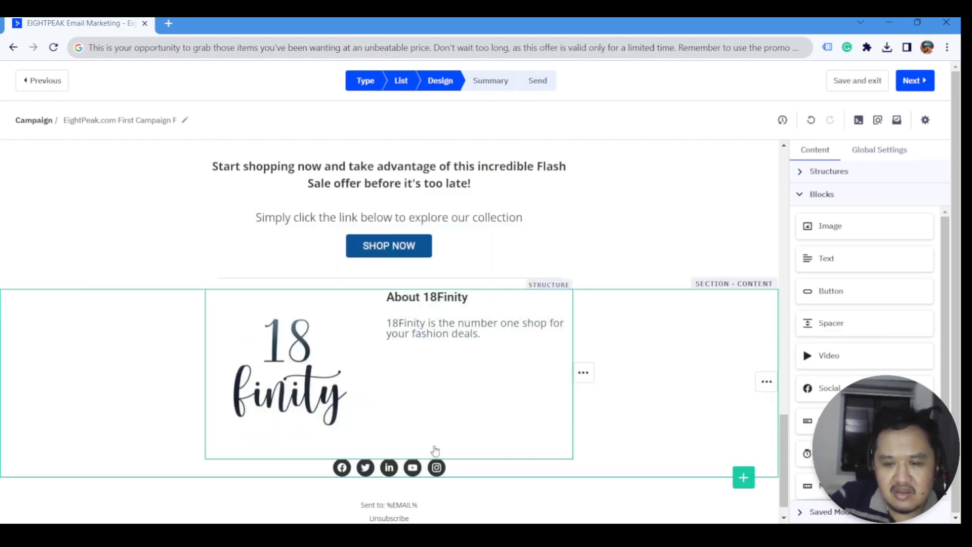
- Move the social icons block under the About 18Finity text
left_click(567, 470)
left_click(585, 466)
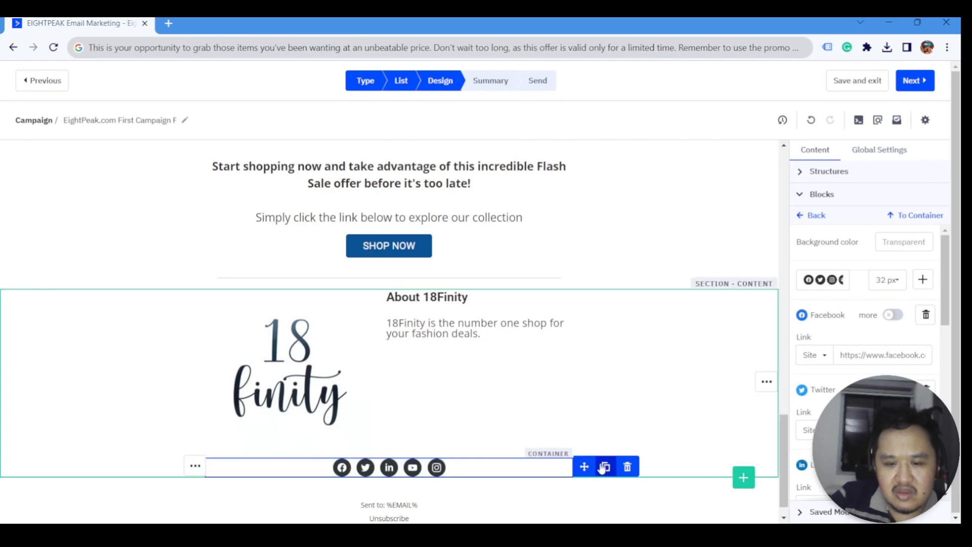
left_click_drag(604, 467, 476, 337)
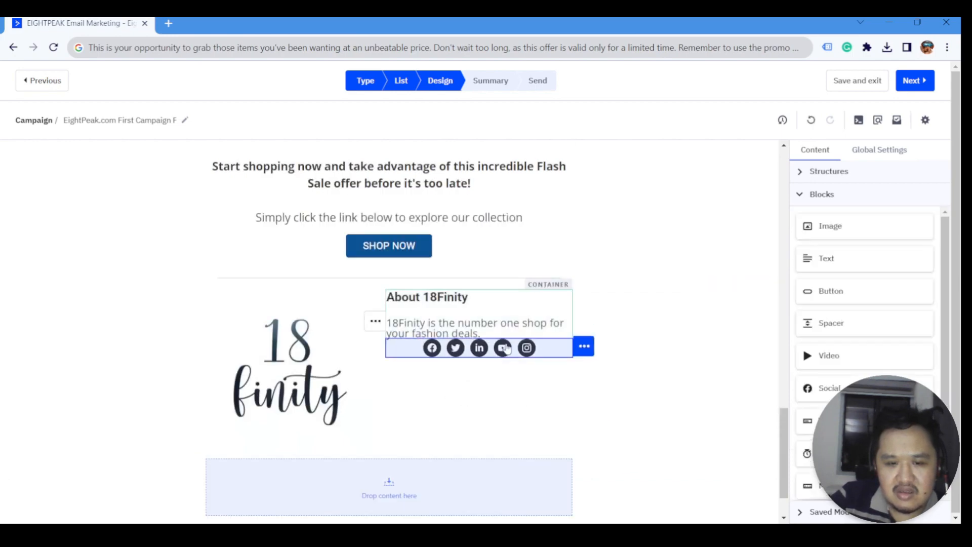
left_click(498, 334)
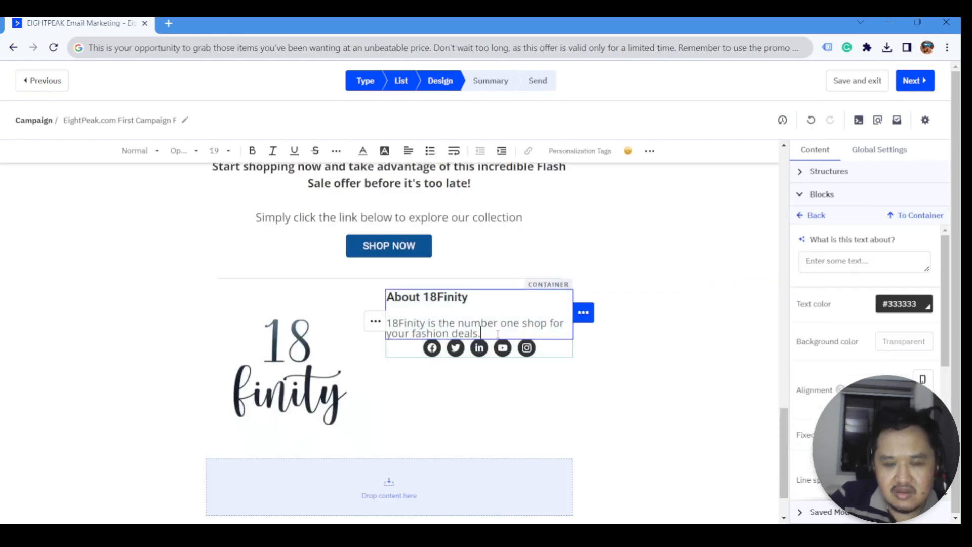
left_click(552, 355)
scroll(829, 361, "down", 4)
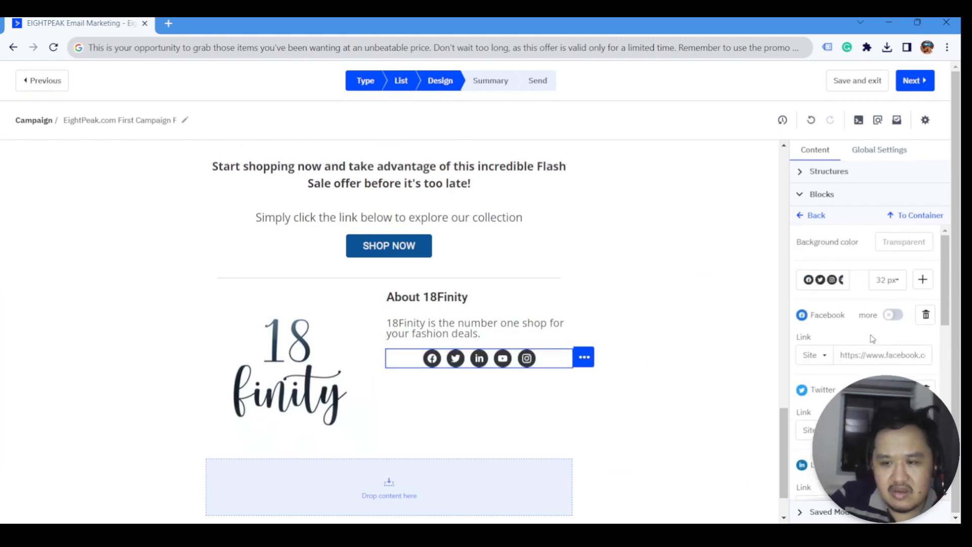
scroll(815, 376, "up", 4)
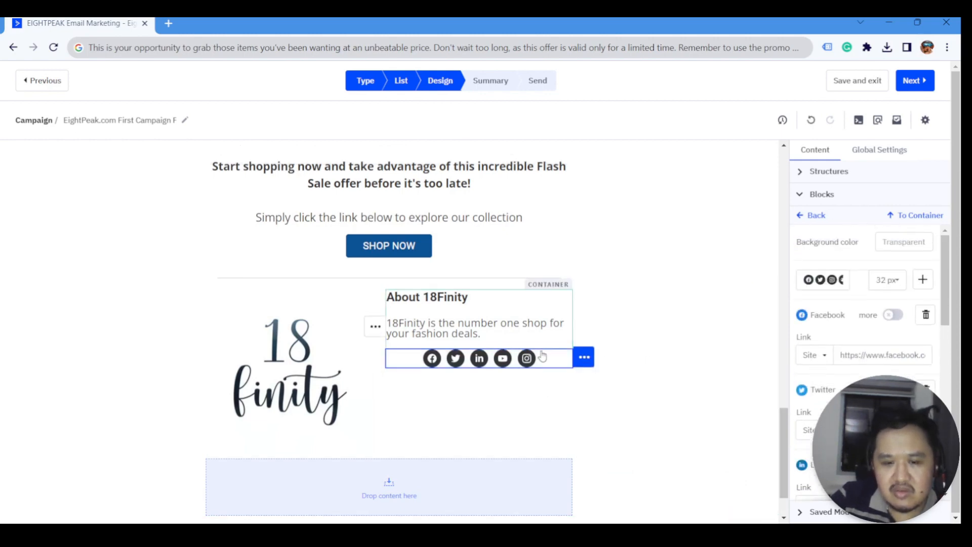
- Switch the social icons to the square coloured style, keeping the Facebook link unchanged
left_click(584, 357)
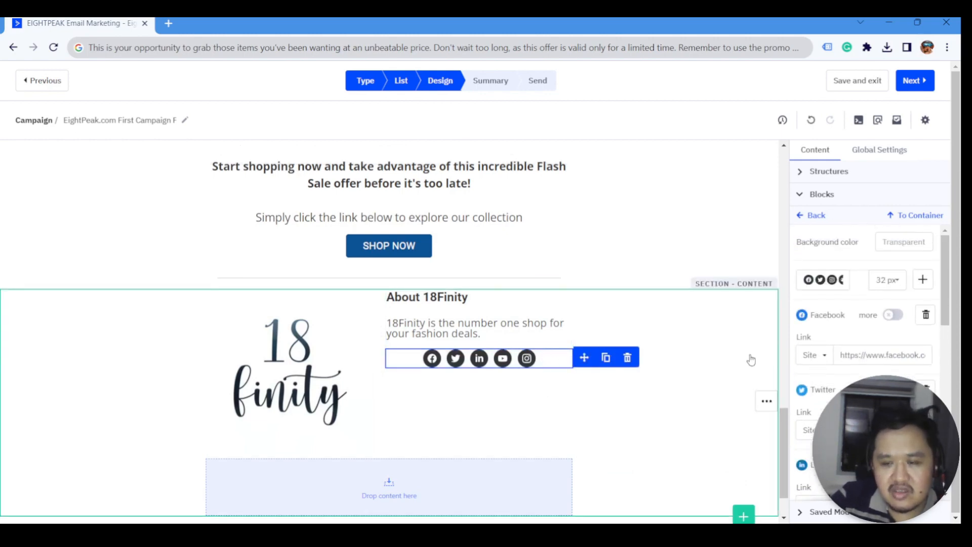
left_click(828, 282)
left_click(833, 336)
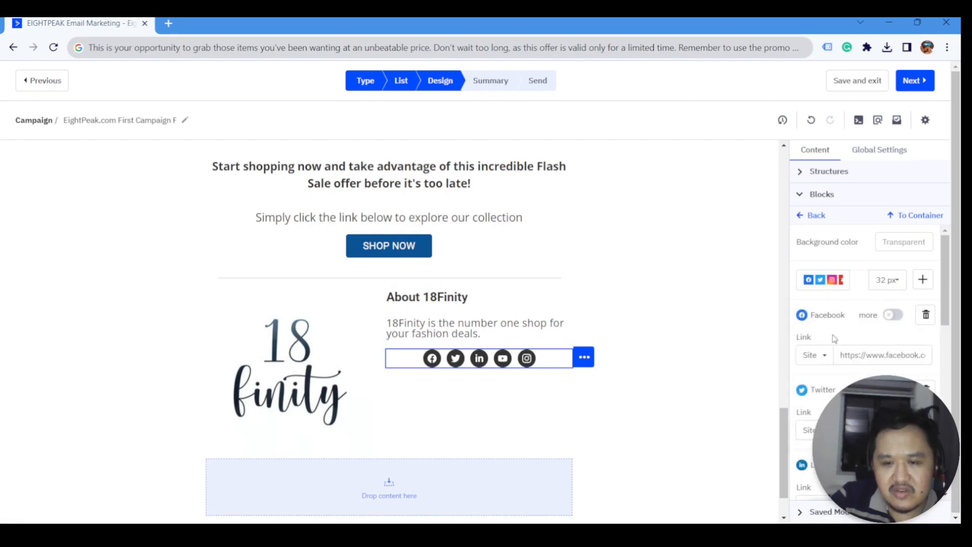
scroll(863, 304, "down", 2)
scroll(878, 271, "up", 1)
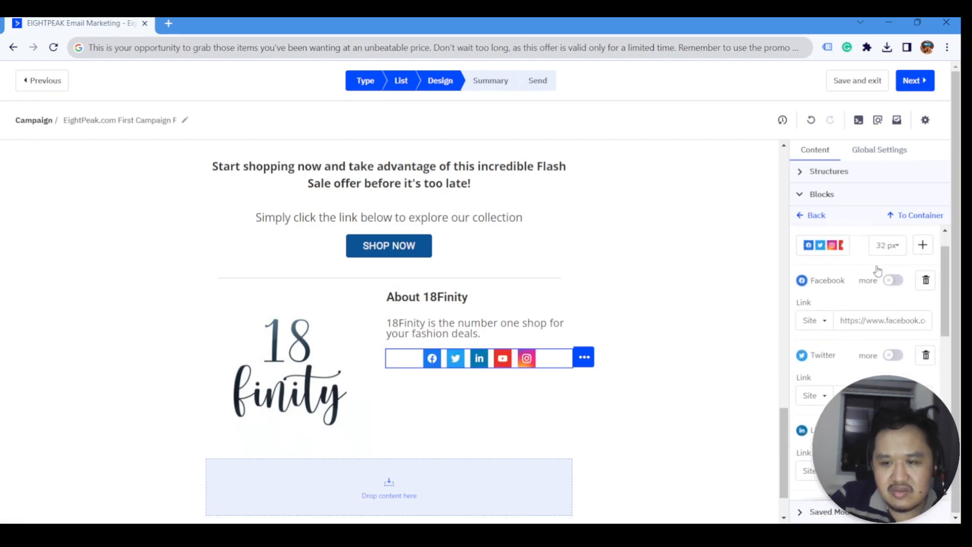
scroll(878, 272, "up", 1)
scroll(841, 327, "down", 1)
scroll(856, 339, "up", 1)
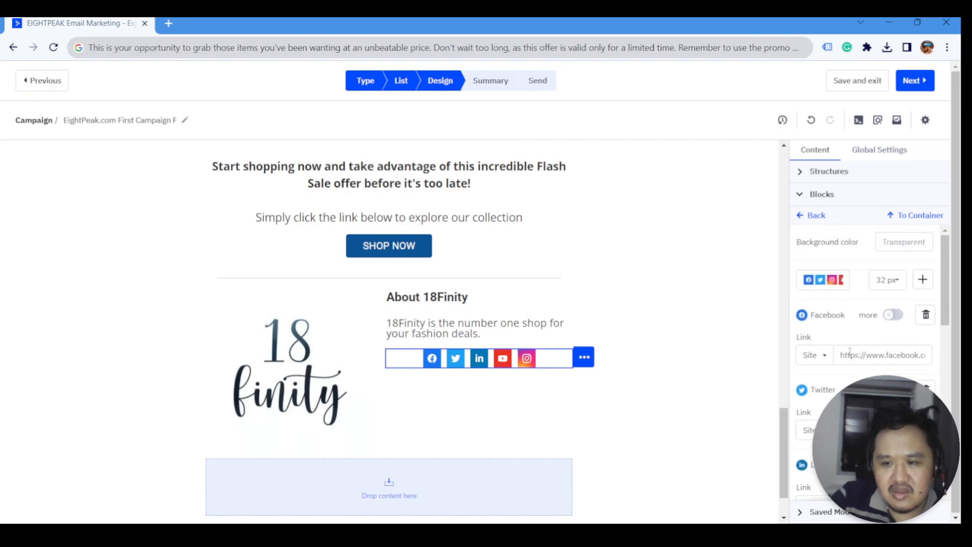
left_click(869, 355)
triple_click(853, 355)
left_click(849, 334)
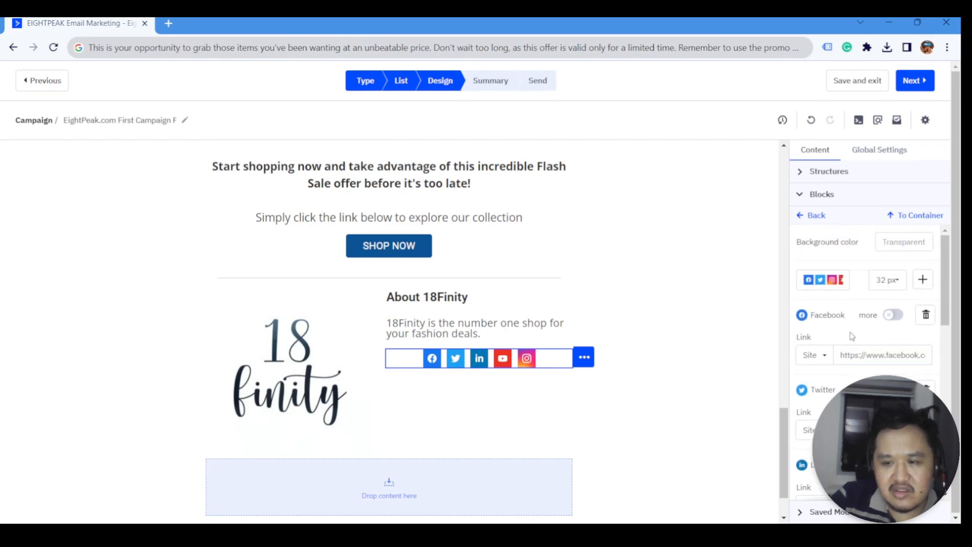
scroll(849, 336, "down", 4)
scroll(846, 366, "down", 5)
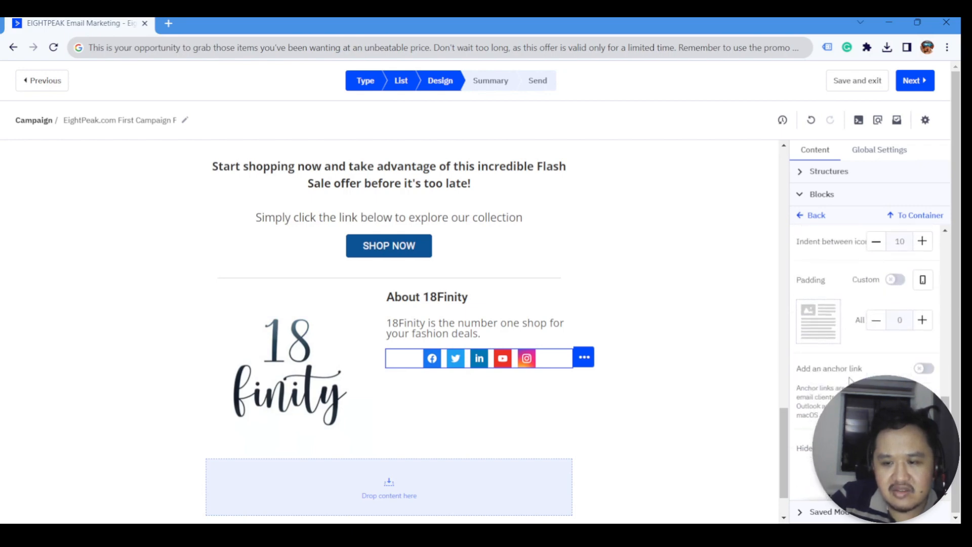
scroll(846, 366, "up", 3)
scroll(861, 354, "up", 5)
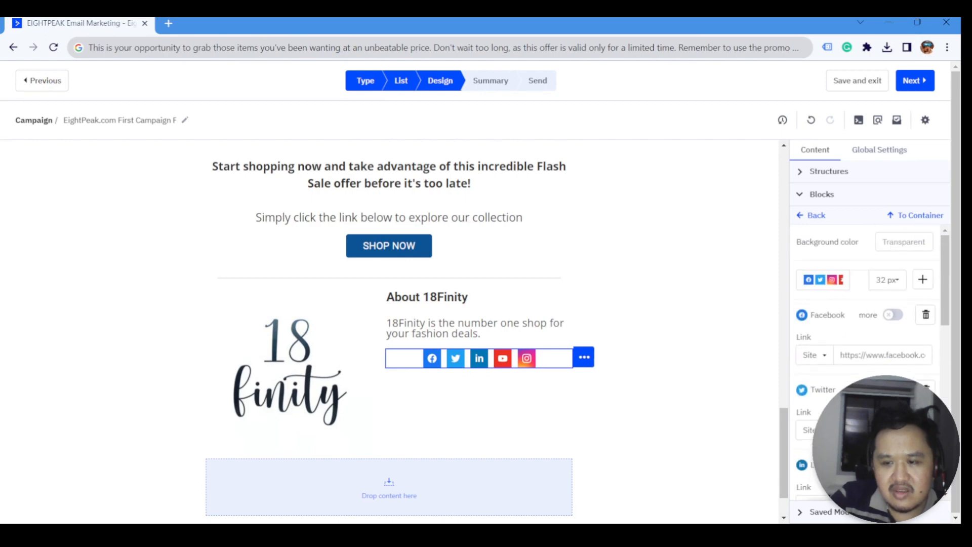
- Set the social icons block's alignment to left
left_click(673, 378)
left_click(555, 366)
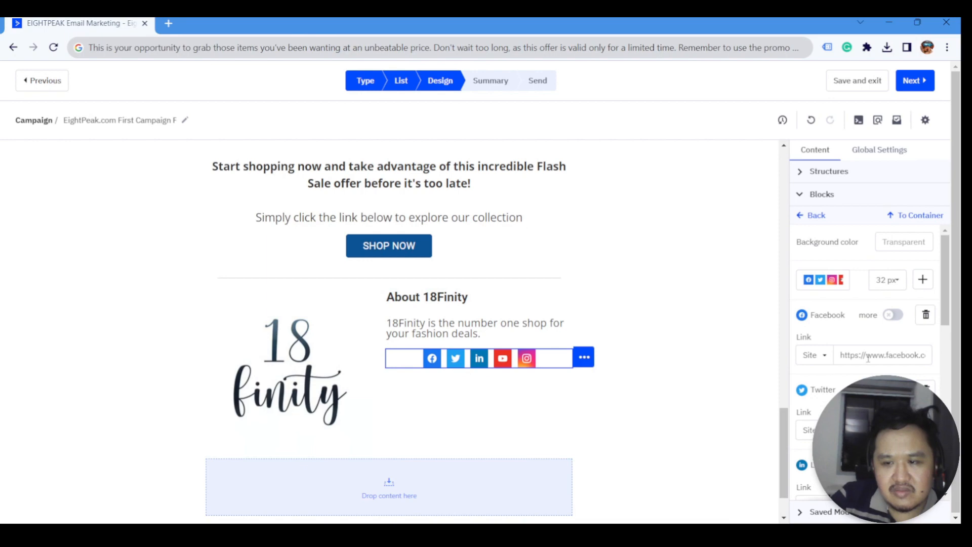
scroll(871, 361, "down", 8)
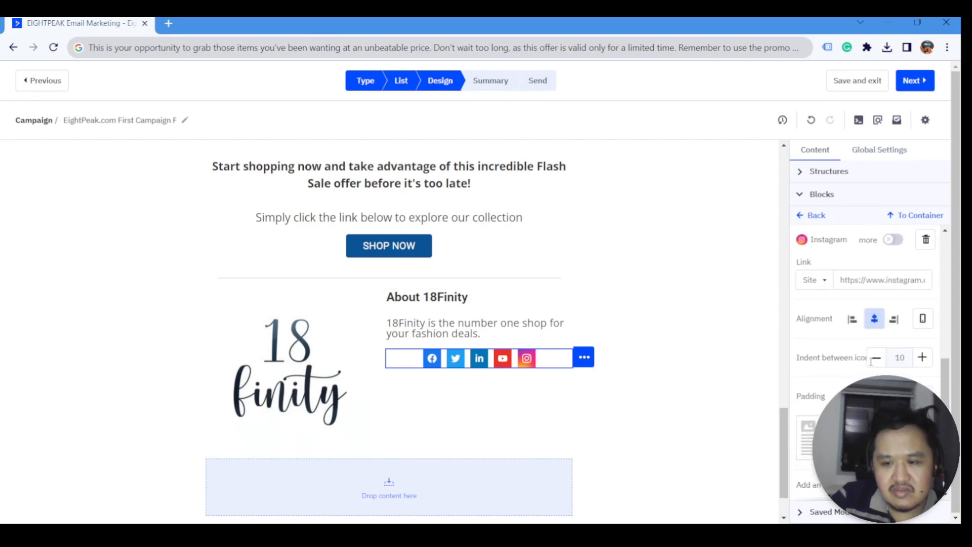
left_click(854, 323)
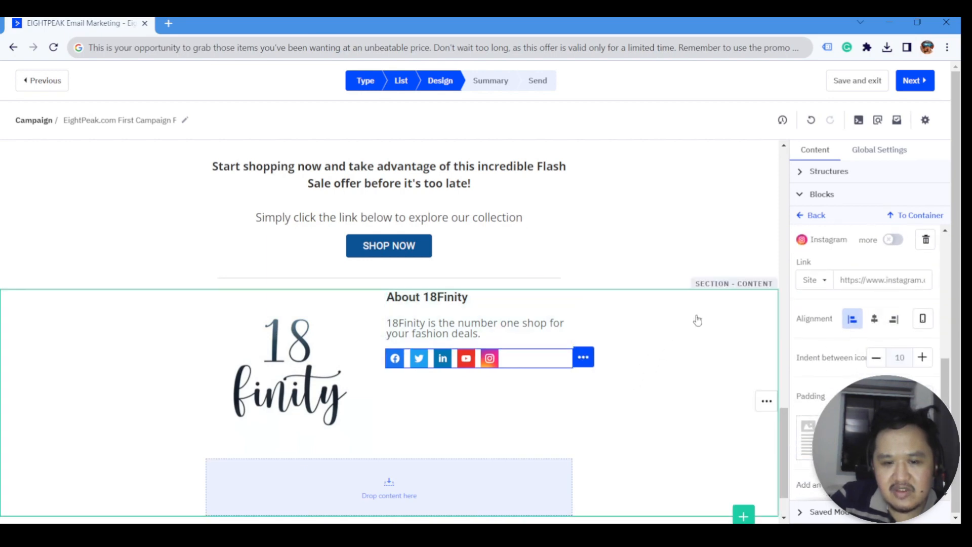
left_click(810, 222)
left_click(818, 199)
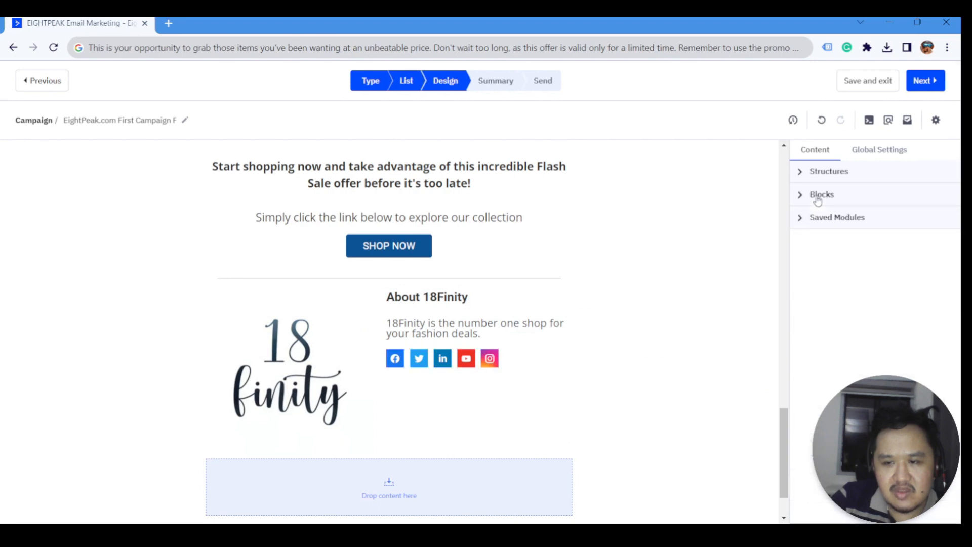
- Insert a Spacer divider between the About text and the social icons at width 90
left_click(820, 199)
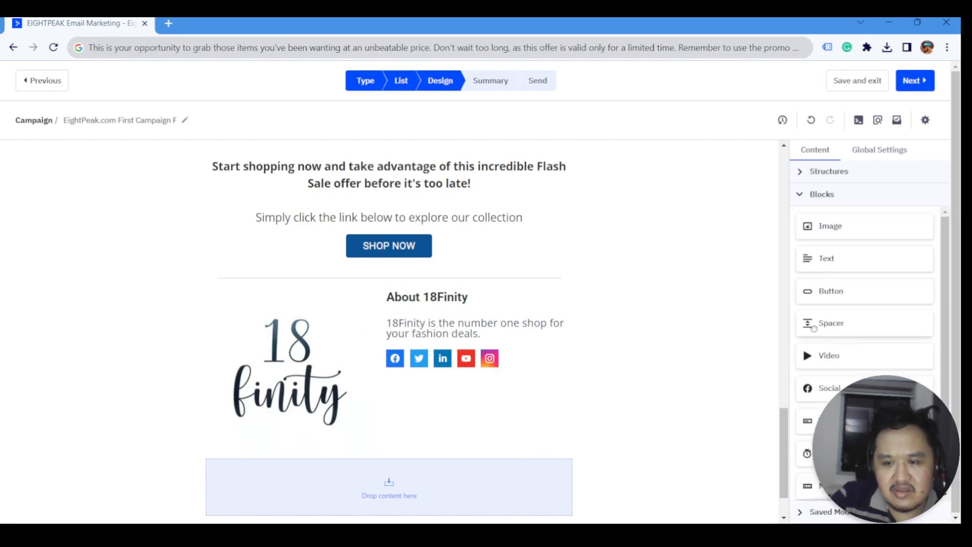
left_click_drag(815, 323, 529, 350)
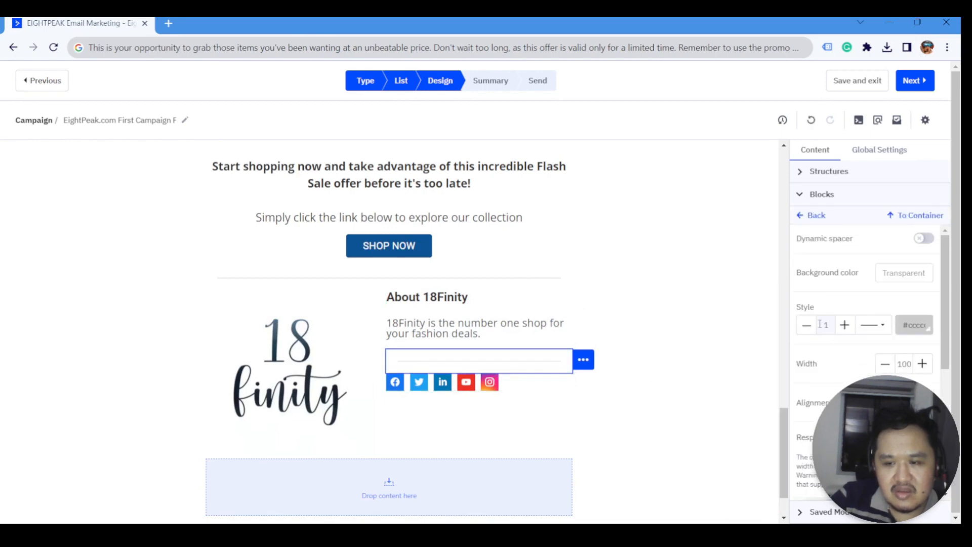
left_click(886, 365)
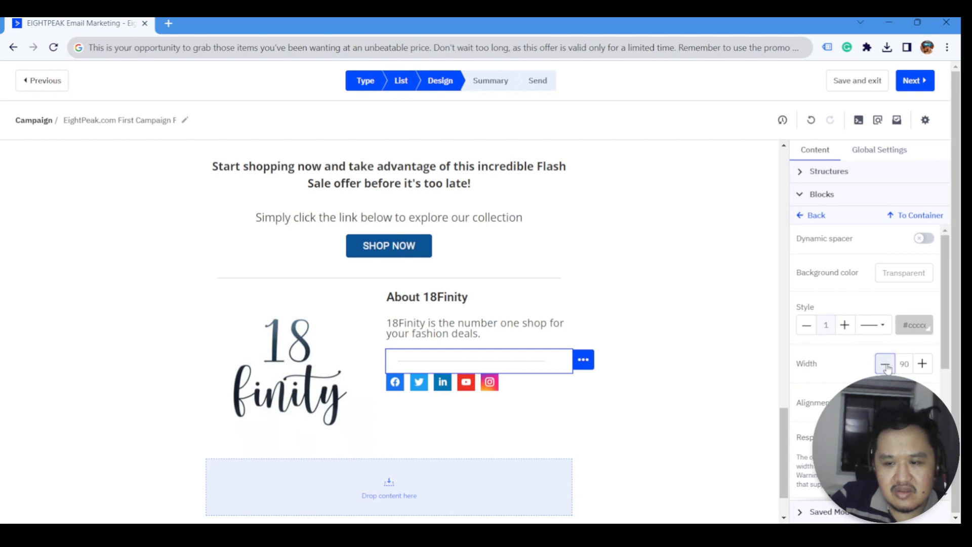
scroll(868, 329, "down", 1)
scroll(869, 329, "down", 2)
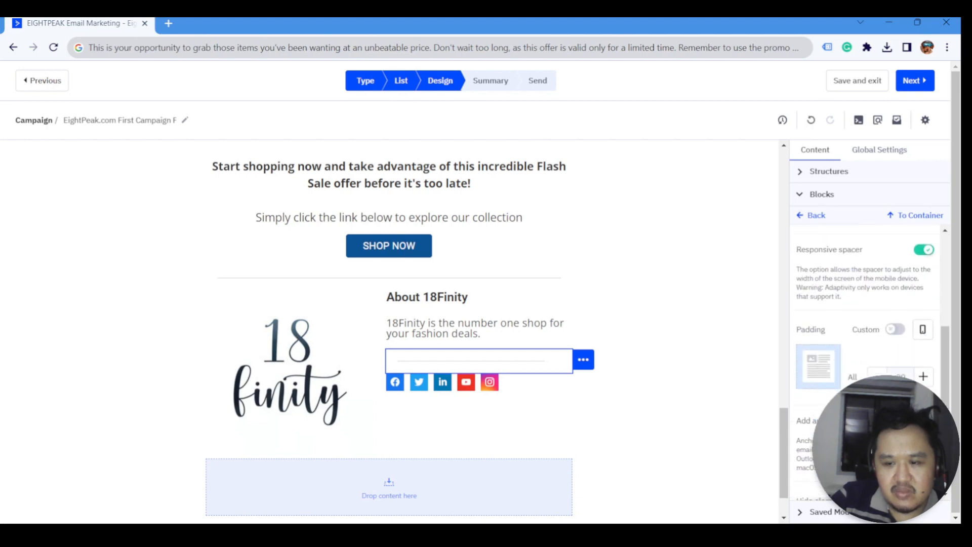
- Set the divider's padding to 15, with Custom left padding reduced to 0
left_click(878, 376)
left_click(879, 376)
left_click(879, 376)
left_click(879, 376)
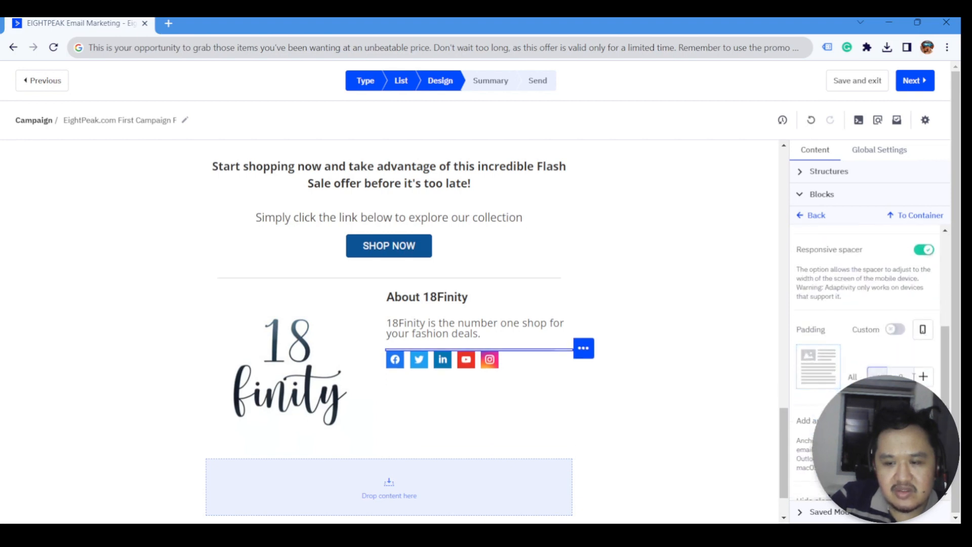
left_click(924, 377)
left_click(923, 377)
left_click(923, 377)
left_click(896, 329)
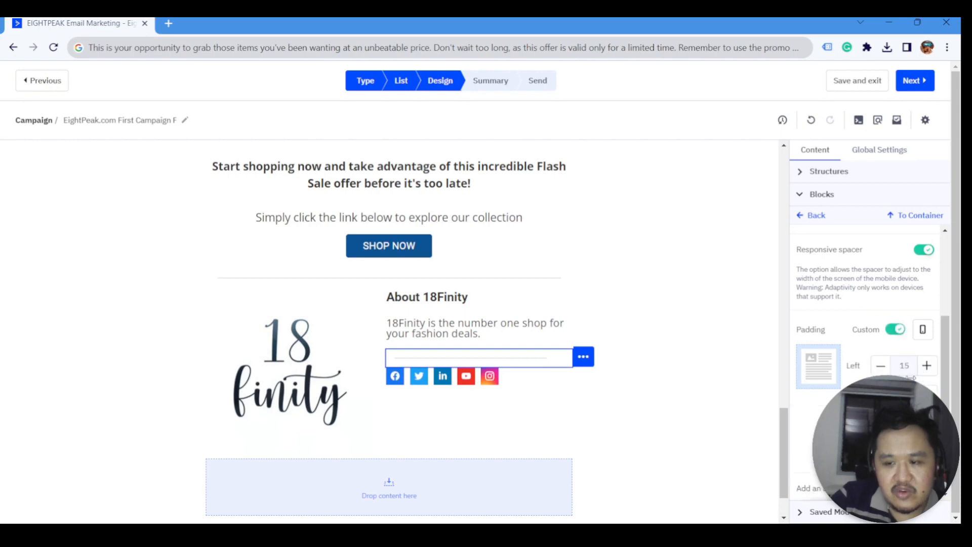
left_click(881, 365)
left_click(881, 365)
left_click(881, 366)
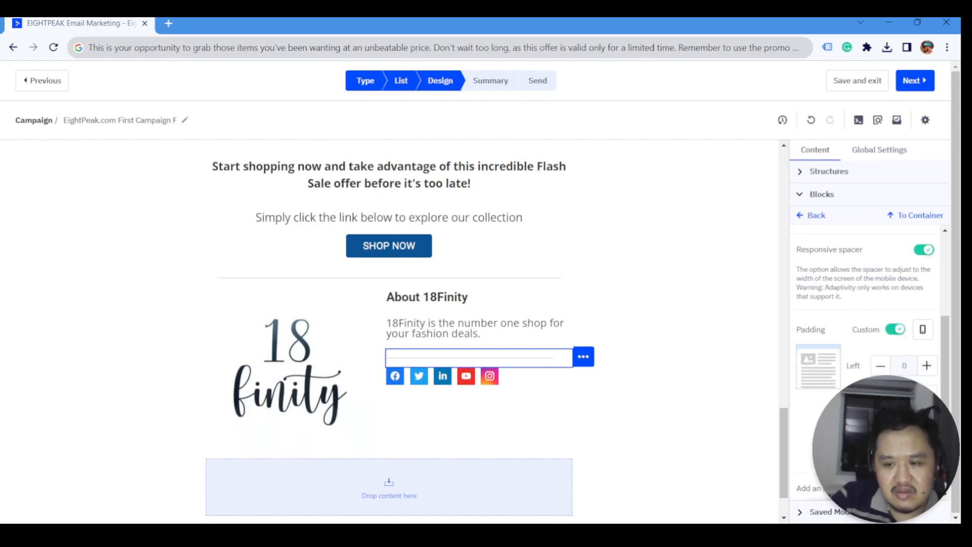
left_click(662, 393)
scroll(405, 420, "down", 1)
left_click(390, 378)
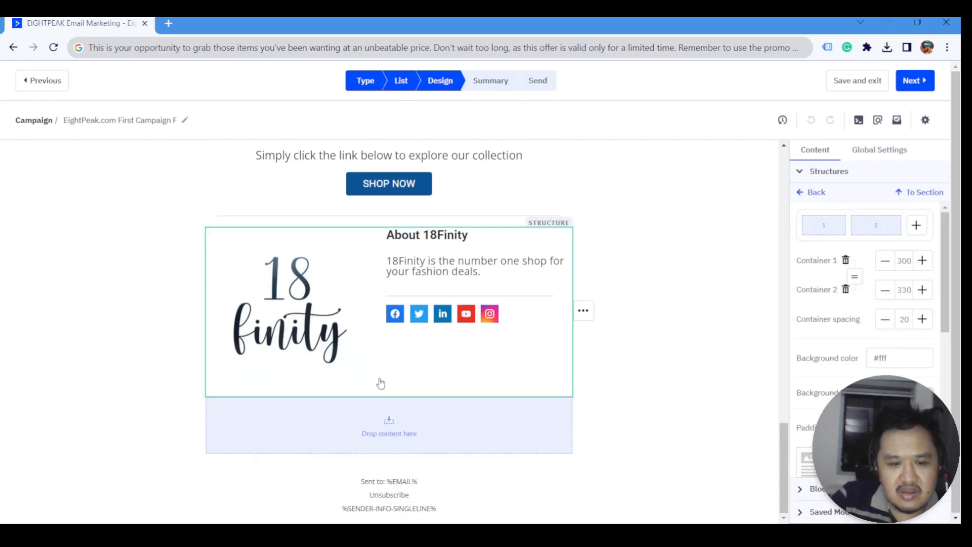
- Narrow the 18 finity logo image to 220 px and delete the empty drop-content container below
left_click(336, 365)
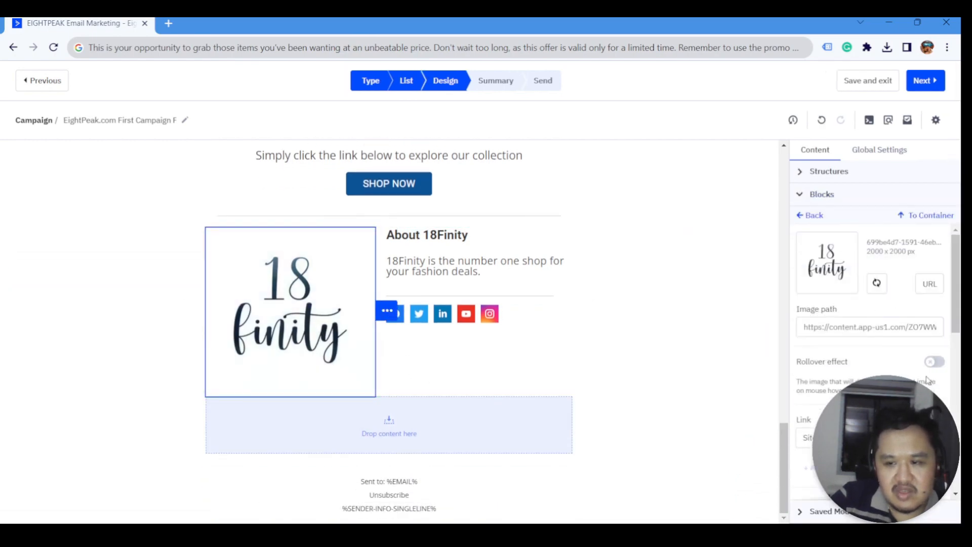
scroll(895, 359, "down", 5)
left_click(893, 353)
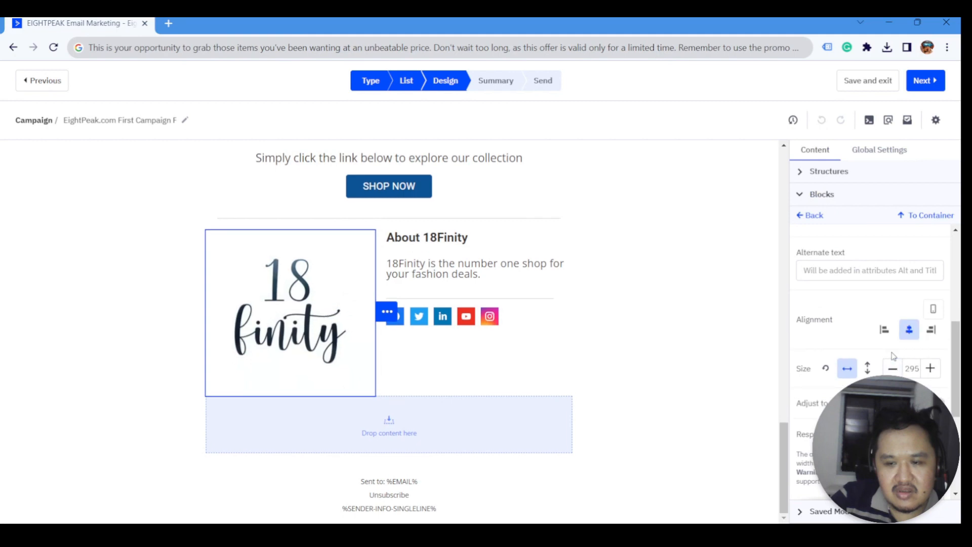
left_click(893, 368)
left_click(893, 367)
left_click(894, 368)
left_click(894, 367)
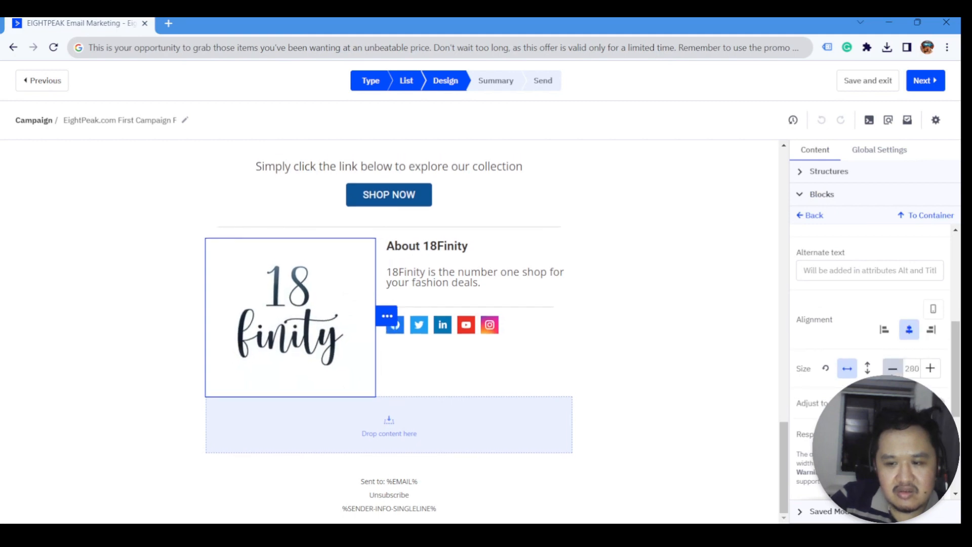
left_click(893, 368)
left_click(894, 367)
left_click(893, 367)
left_click(893, 368)
left_click(894, 368)
left_click(893, 369)
left_click(893, 368)
left_click(893, 368)
left_click(893, 368)
left_click(894, 368)
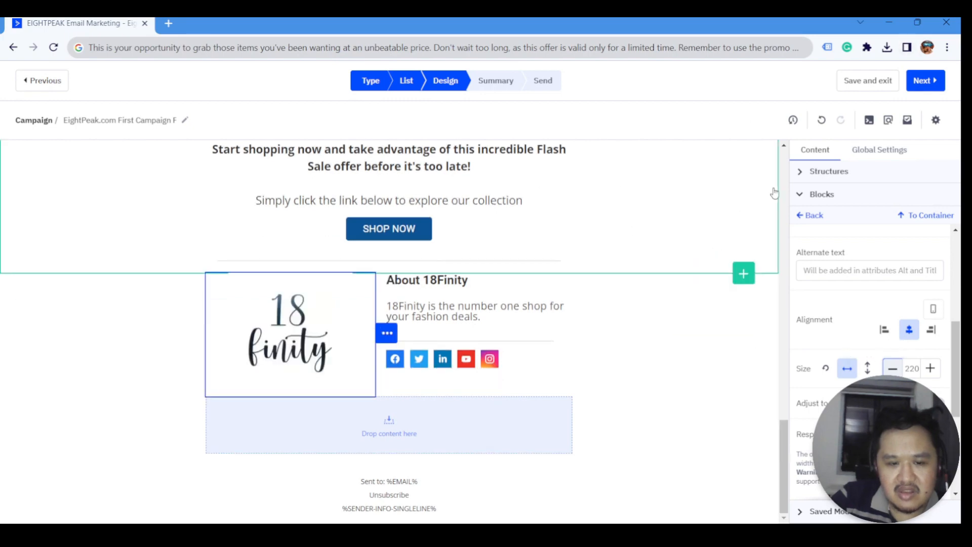
left_click(548, 438)
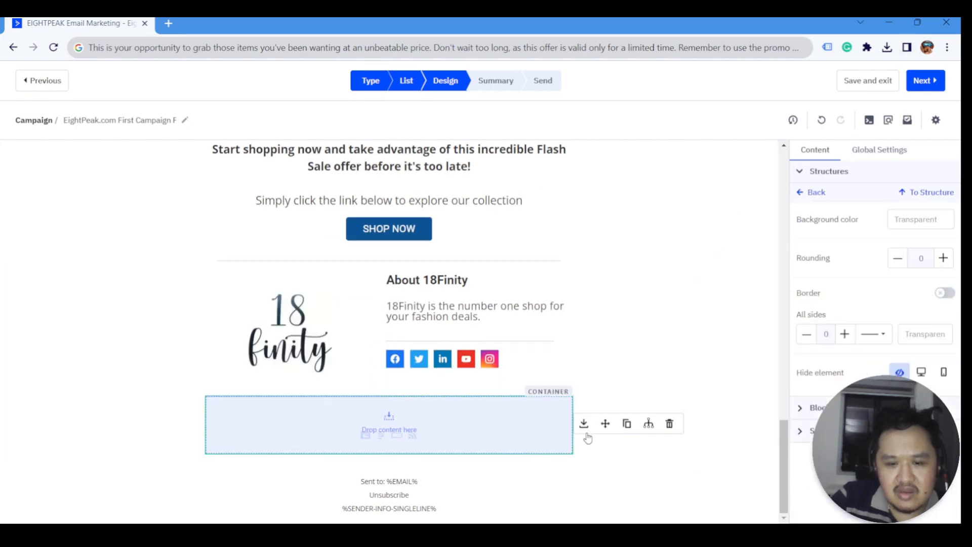
left_click(670, 426)
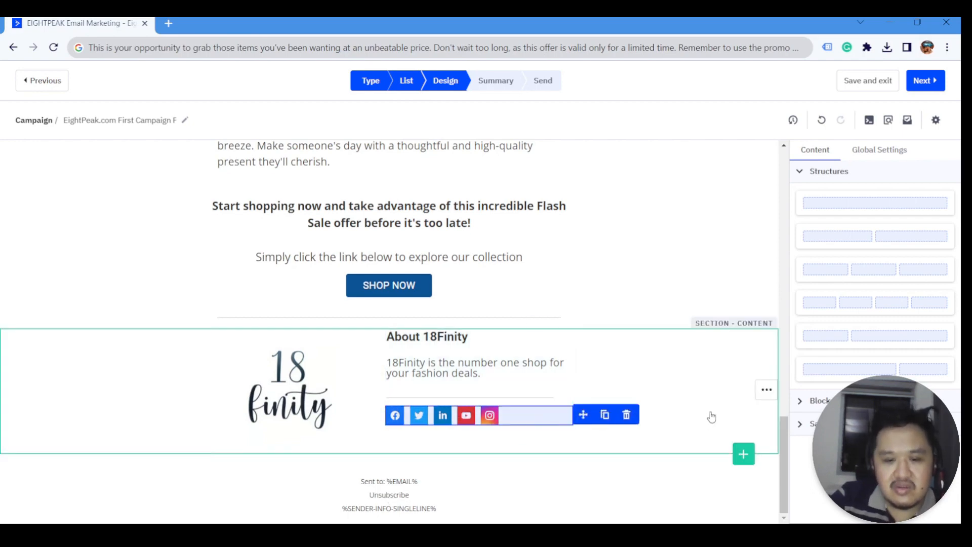
- Inspect the footer's unsubscribe and Sent to text lines
left_click(819, 175)
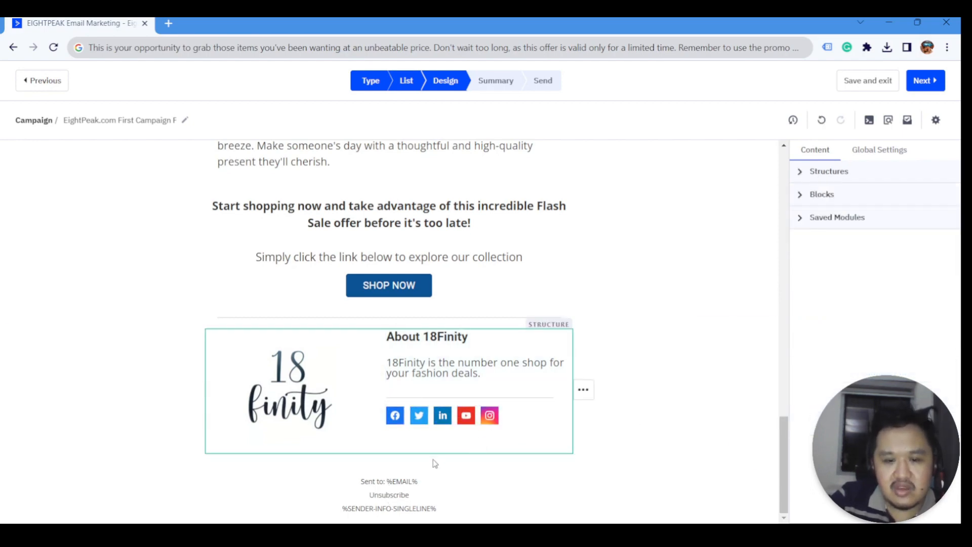
left_click(414, 496)
left_click_drag(360, 481, 391, 485)
left_click(375, 494)
left_click(420, 492)
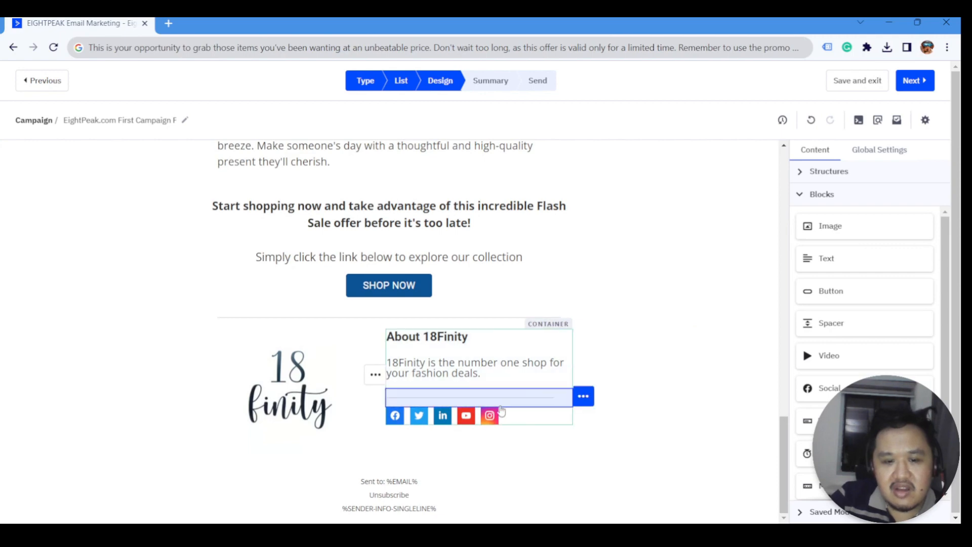
- Add a Text block above the social icons reading 'Unsubscribe here.' and start a new line
mouse_move(843, 260)
left_mouse_down()
mouse_move(581, 377)
mouse_move(502, 395)
mouse_move(495, 412)
left_mouse_up()
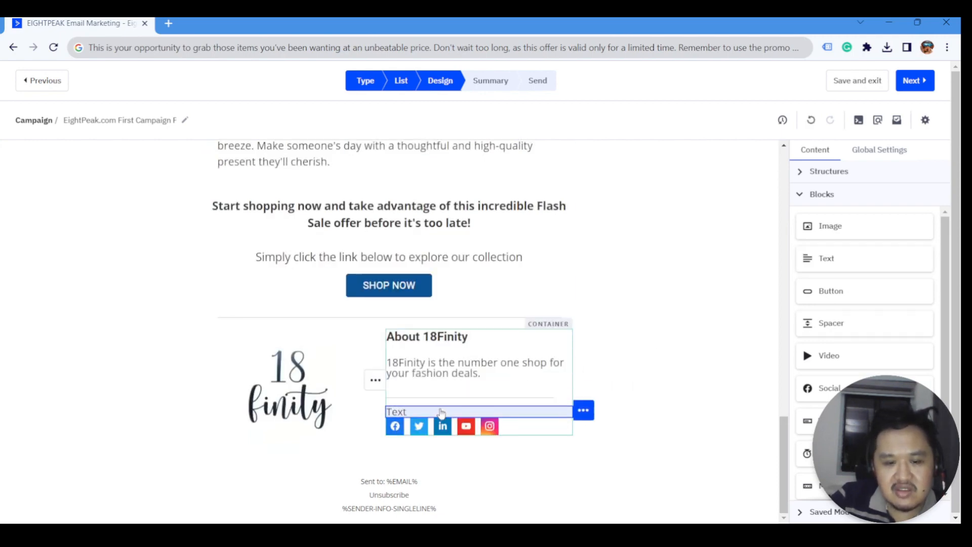
double_click(458, 411)
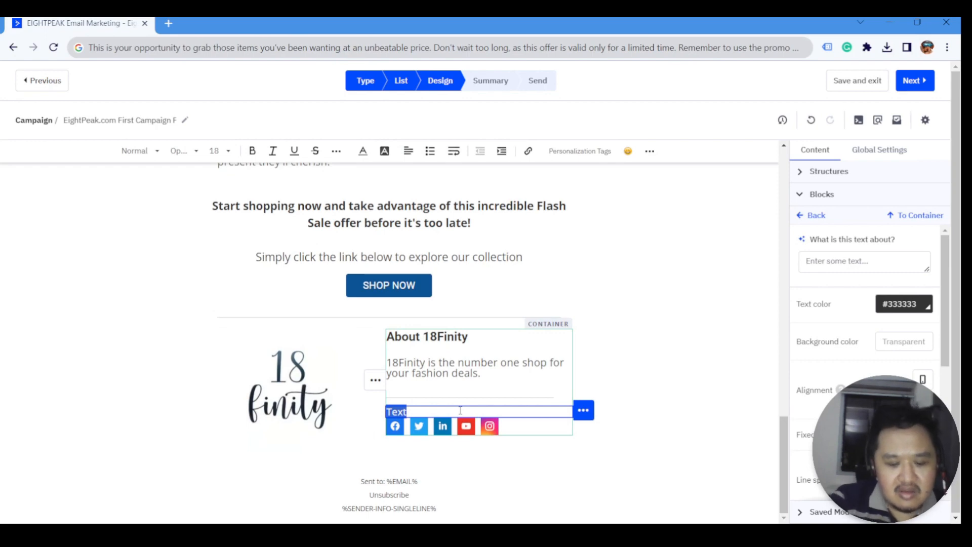
type("Unsubscribe.")
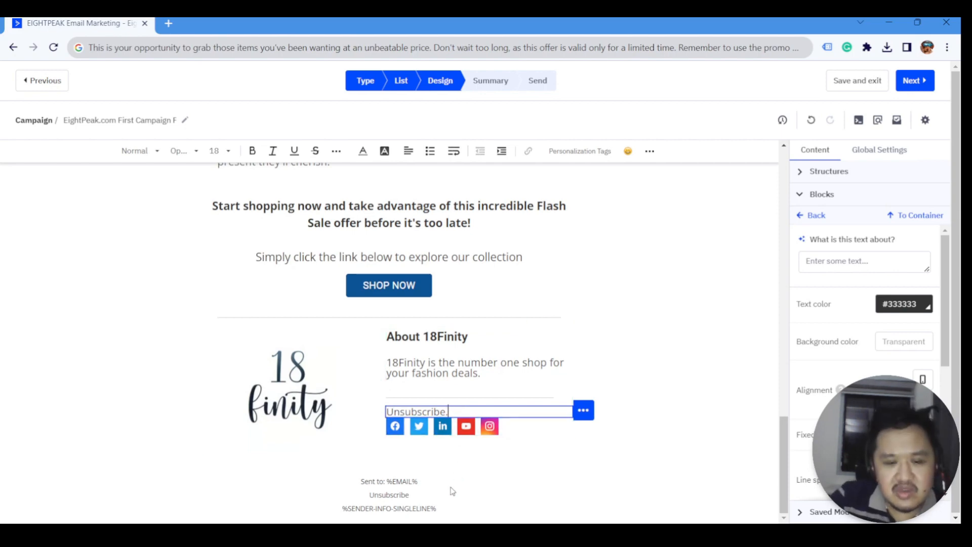
left_click_drag(403, 482, 387, 481)
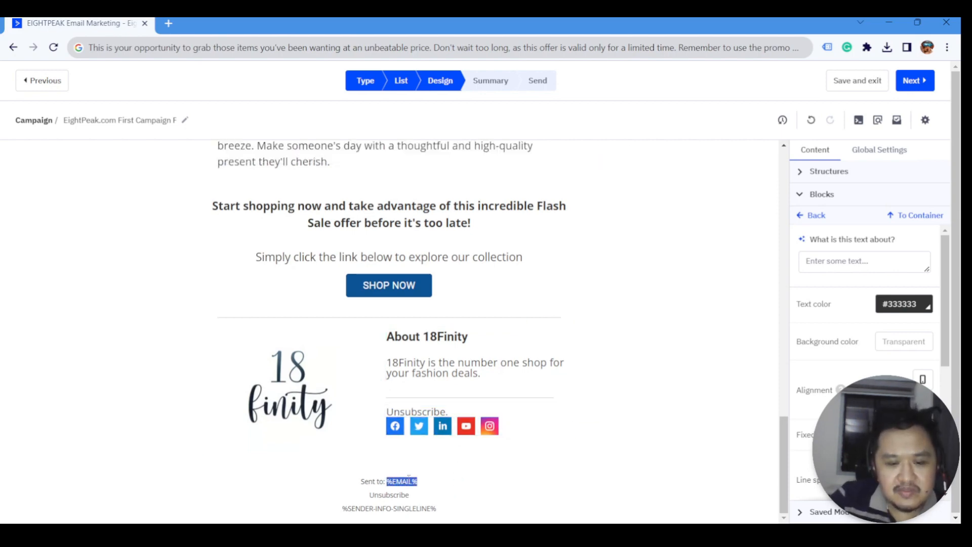
left_click(463, 411)
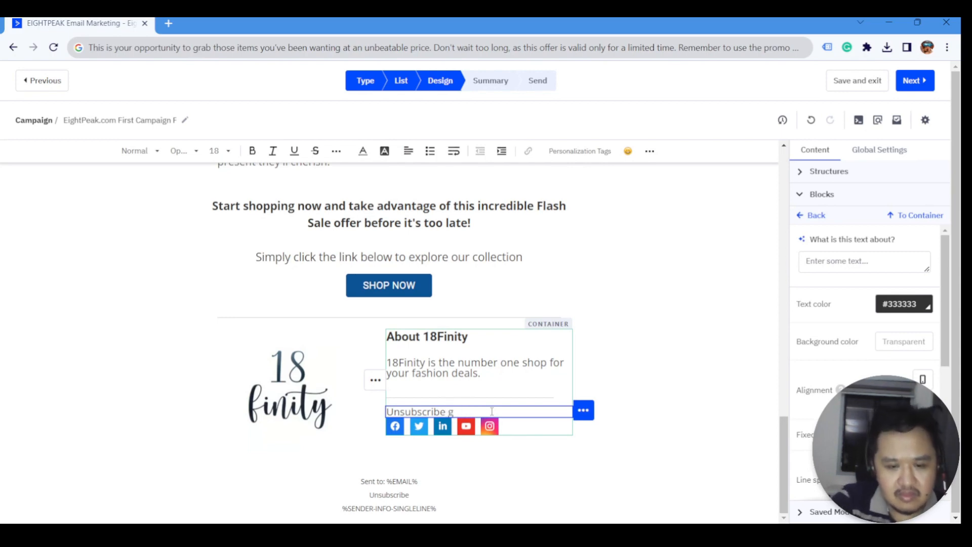
key("Return")
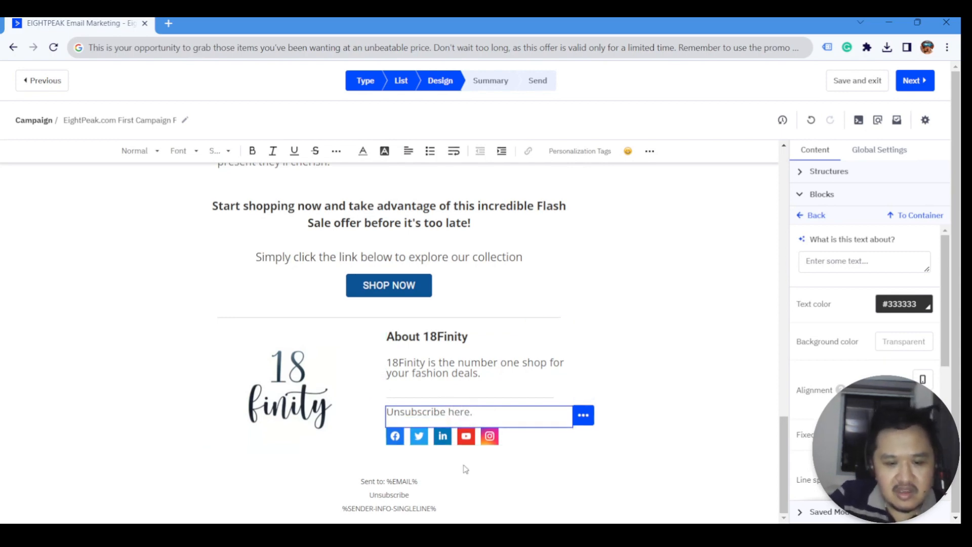
triple_click(423, 508)
- Paste the %SENDER-INFO-SINGLELINE% tag on a new line under 'Unsubscribe here.'
key("ctrl+c")
left_click(523, 420)
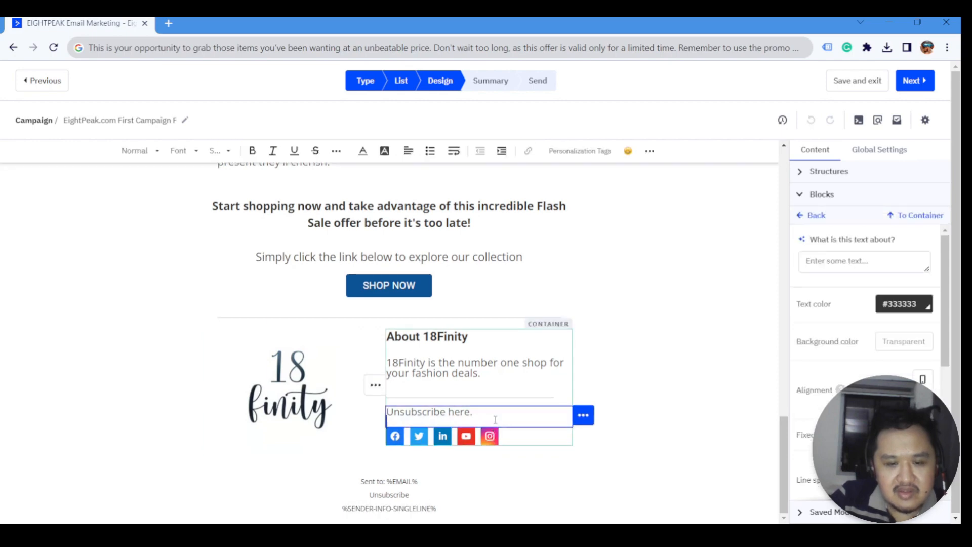
key("ctrl+v")
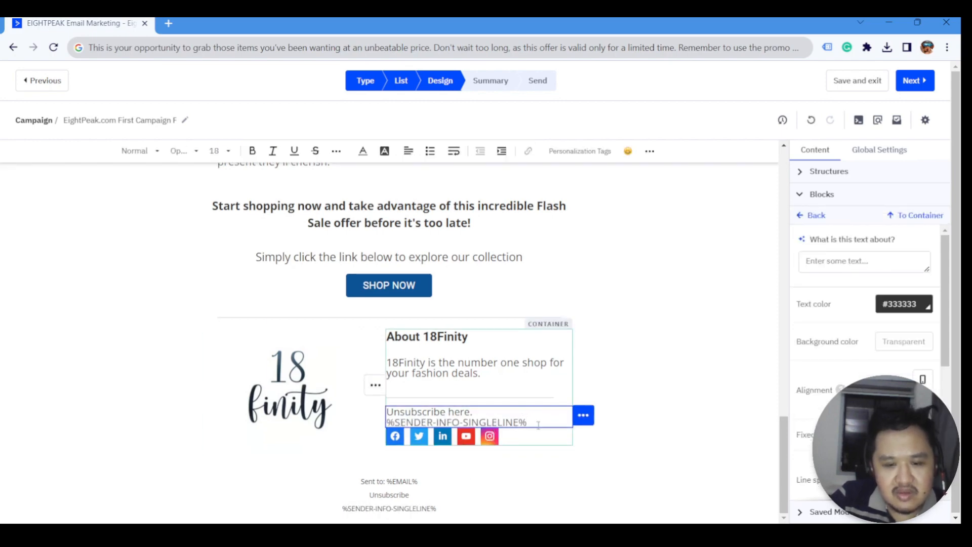
left_click(539, 424)
key("Return")
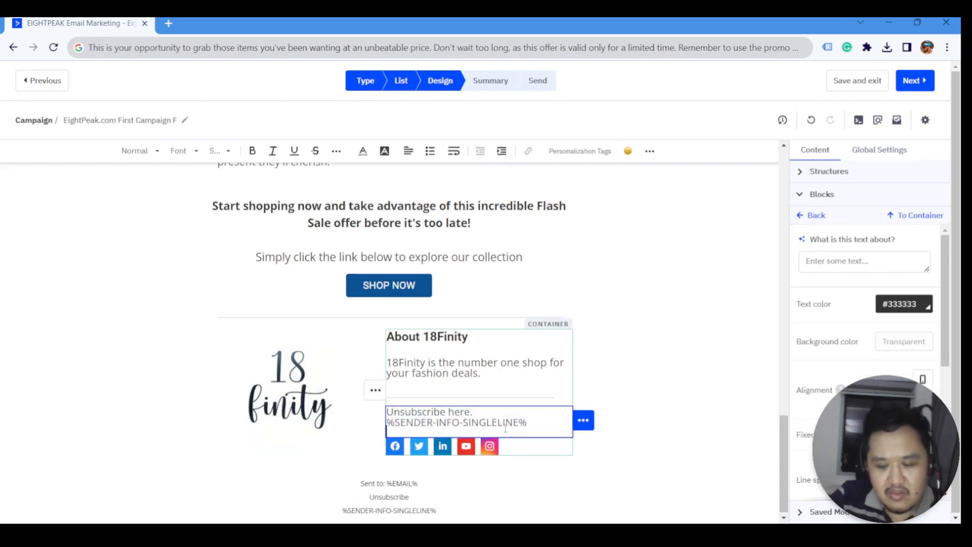
- Select 'Unsubscribe here' and turn it into a link
left_click(473, 412)
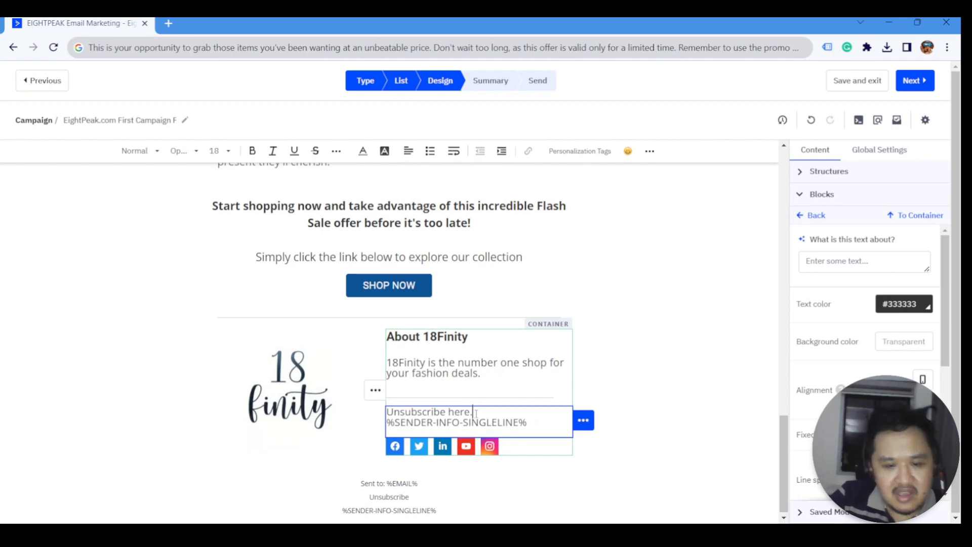
left_click(367, 484)
left_click(474, 411)
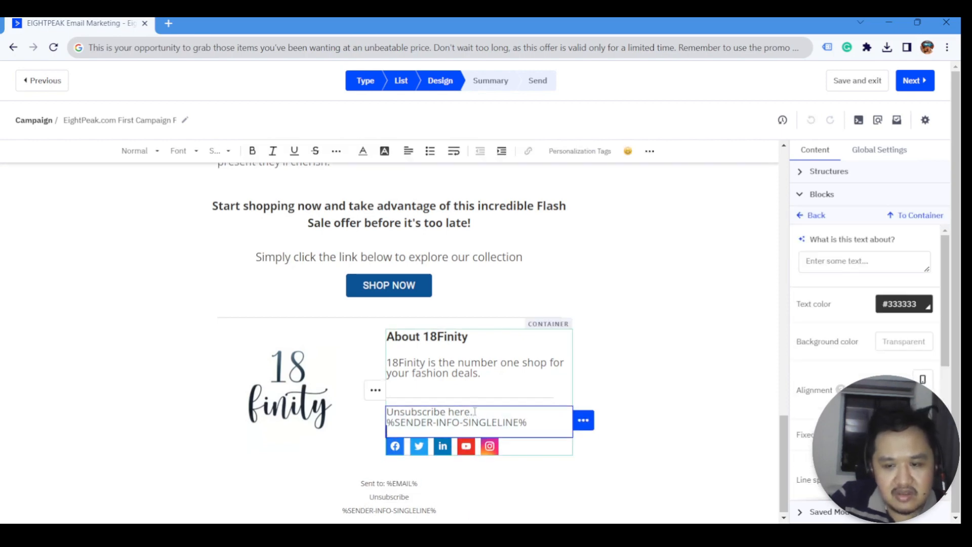
left_click_drag(471, 411, 387, 411)
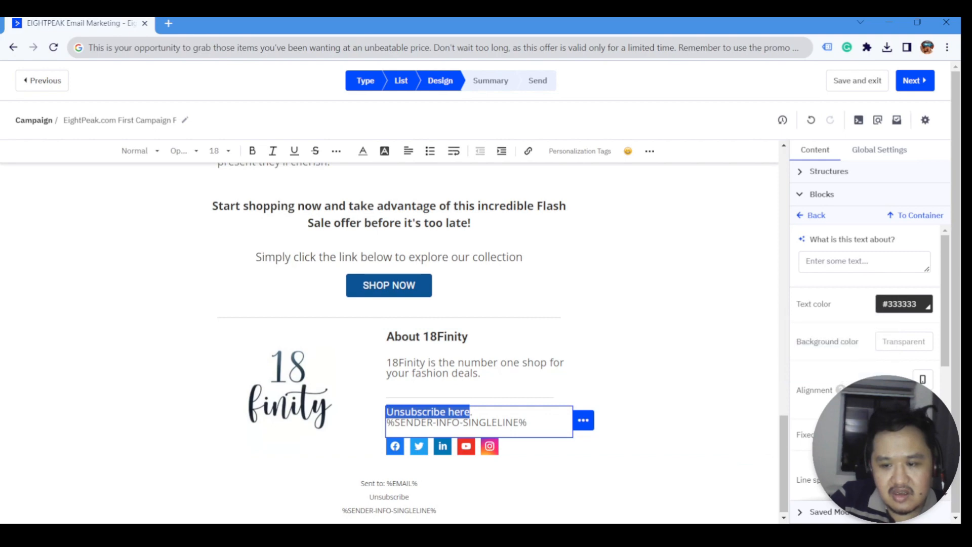
scroll(841, 390, "down", 3)
left_click(528, 151)
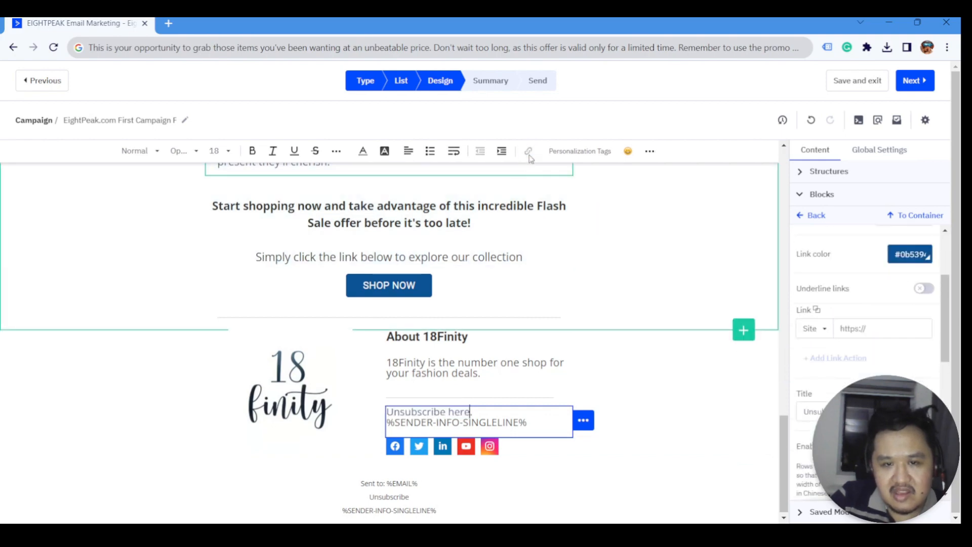
scroll(841, 329, "up", 2)
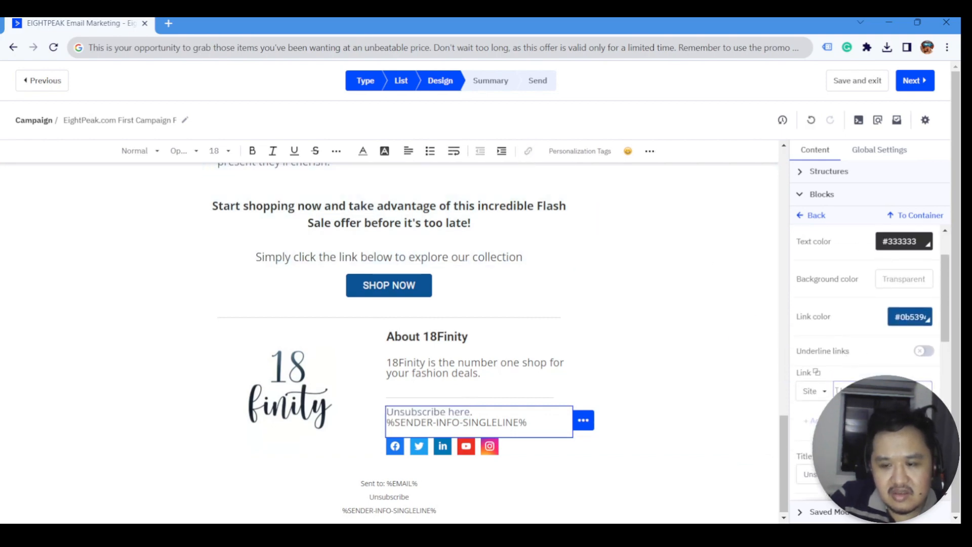
- Check the Site link-type options, then start a new-tab search for the unsubscribe link
left_click(826, 392)
scroll(884, 329, "down", 3)
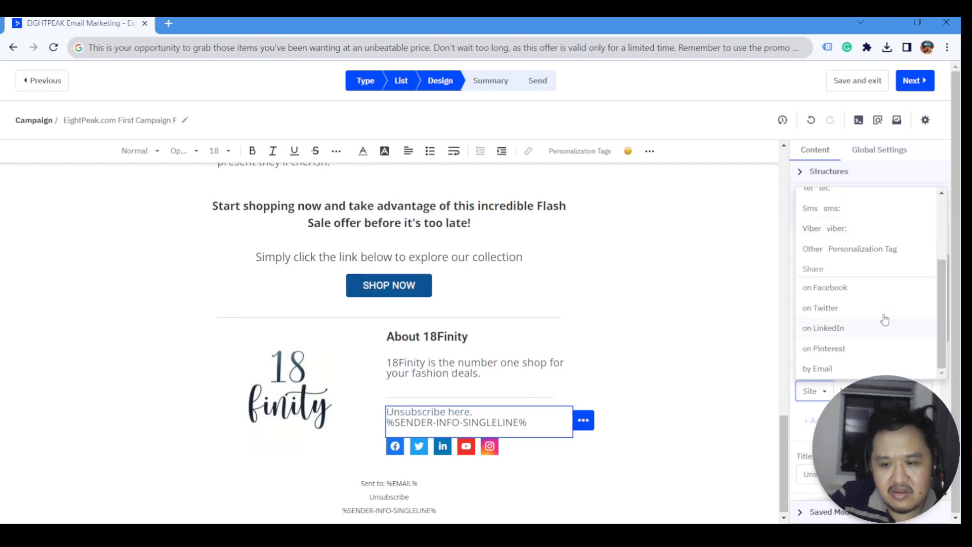
scroll(864, 336, "up", 2)
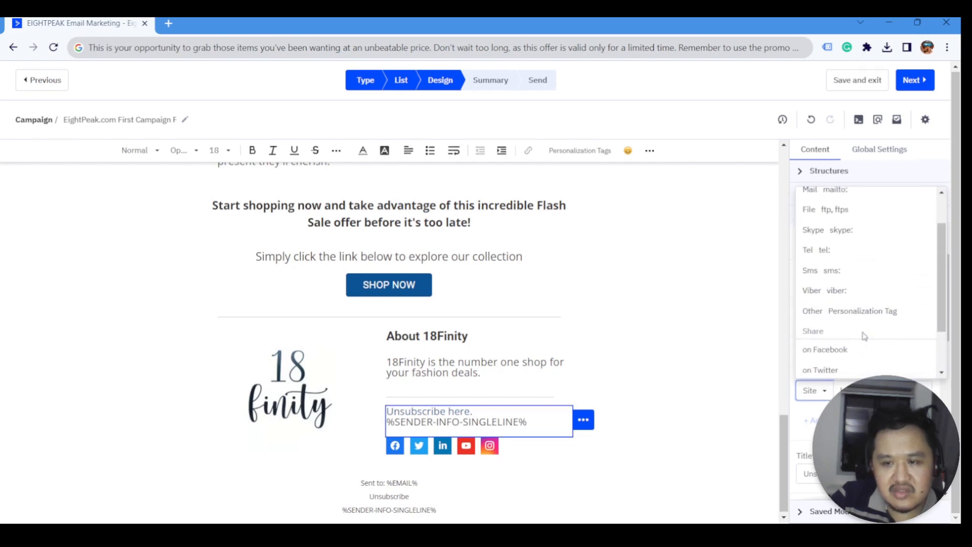
left_click(169, 23)
type("unsub")
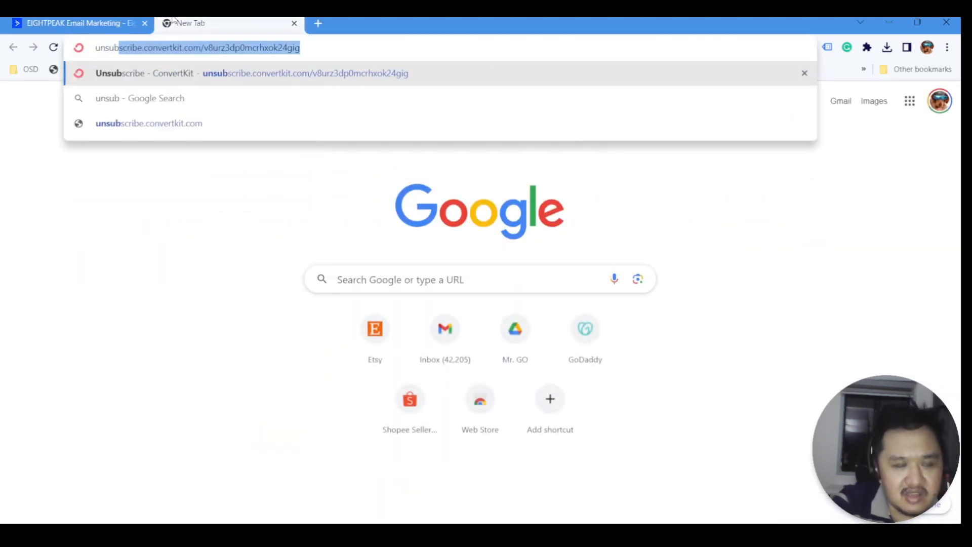
type("ri")
- Search 'unsubscribe active campaign link', highlight %UNSUBSCRIBELINK% in the results, and return to the editor
key("BackSpace")
key("BackSpace")
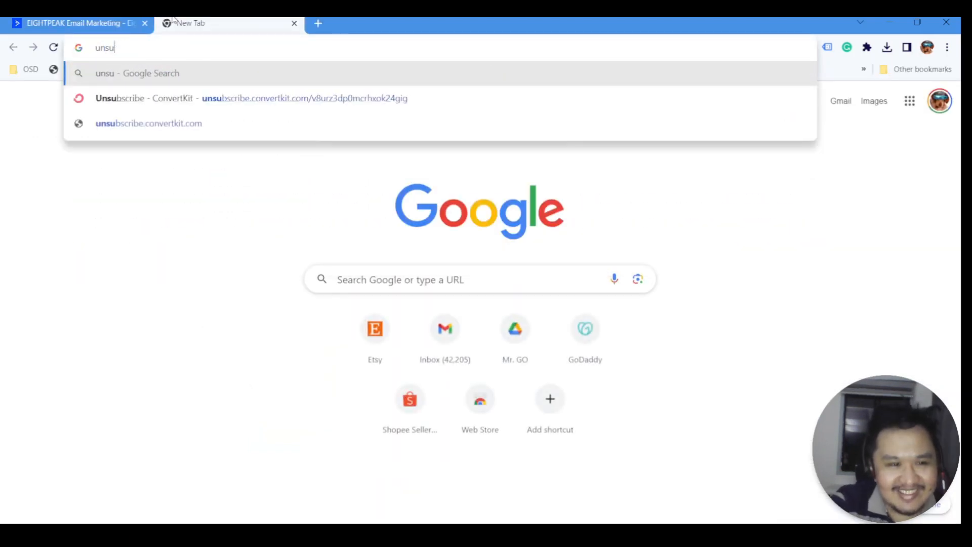
type("r")
key("BackSpace")
type("r")
key("BackSpace")
type("cribe ")
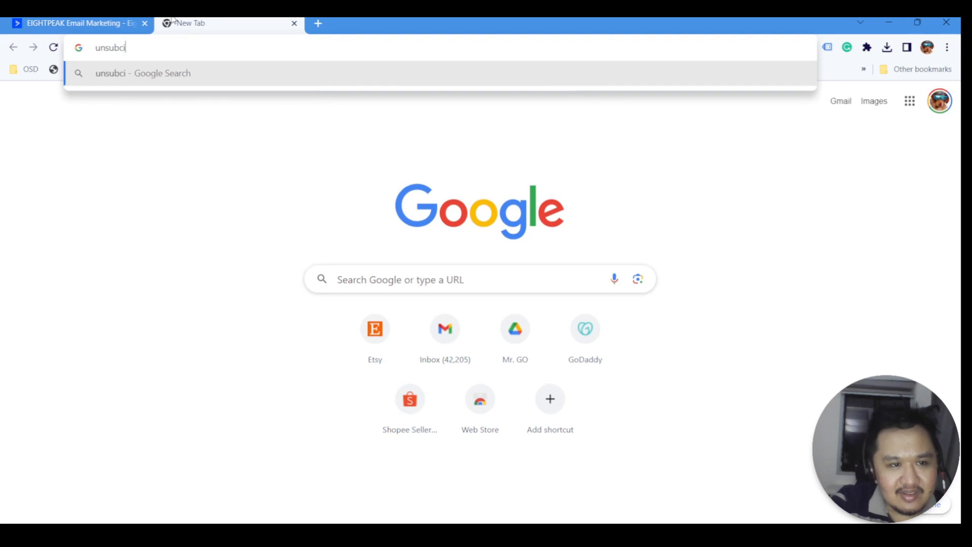
type("ac")
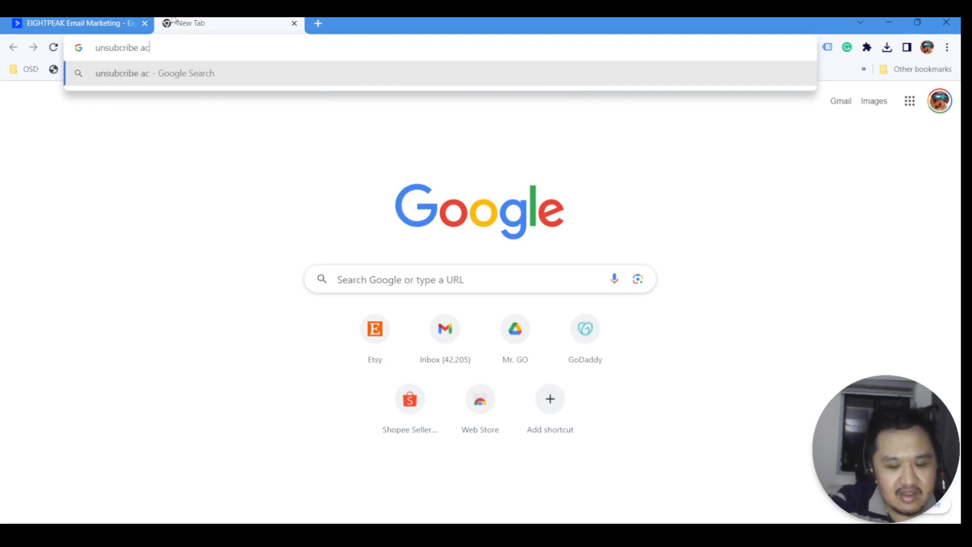
type("tive campaign link")
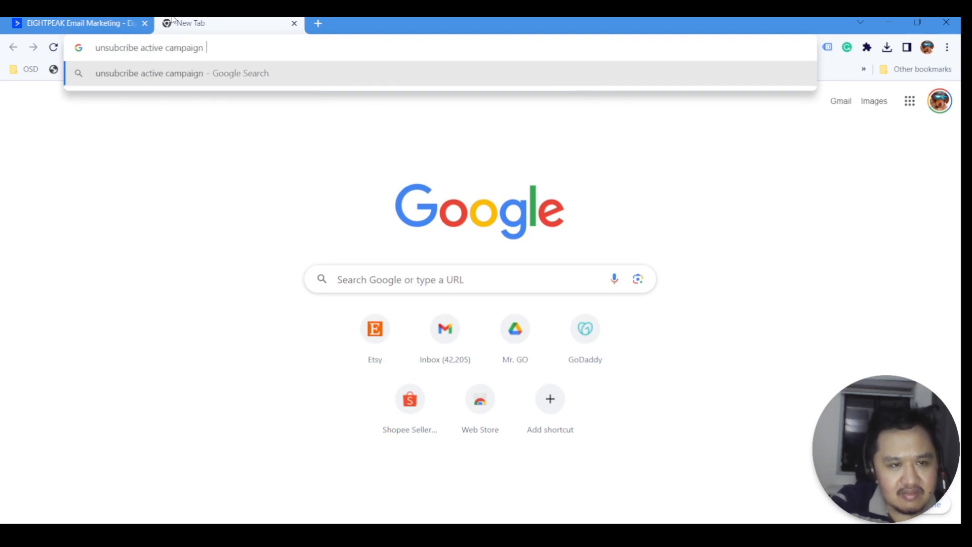
key("Return")
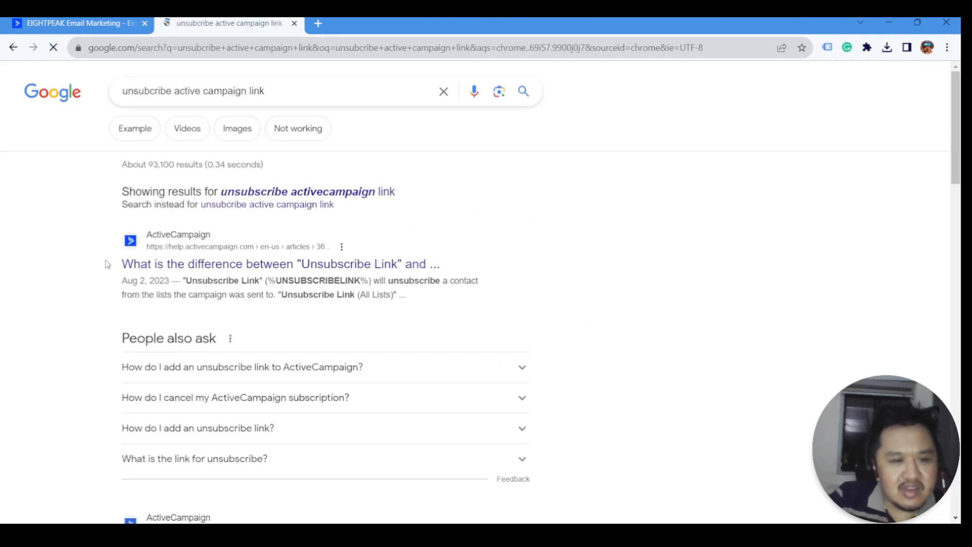
left_click_drag(366, 282, 269, 277)
left_click(81, 22)
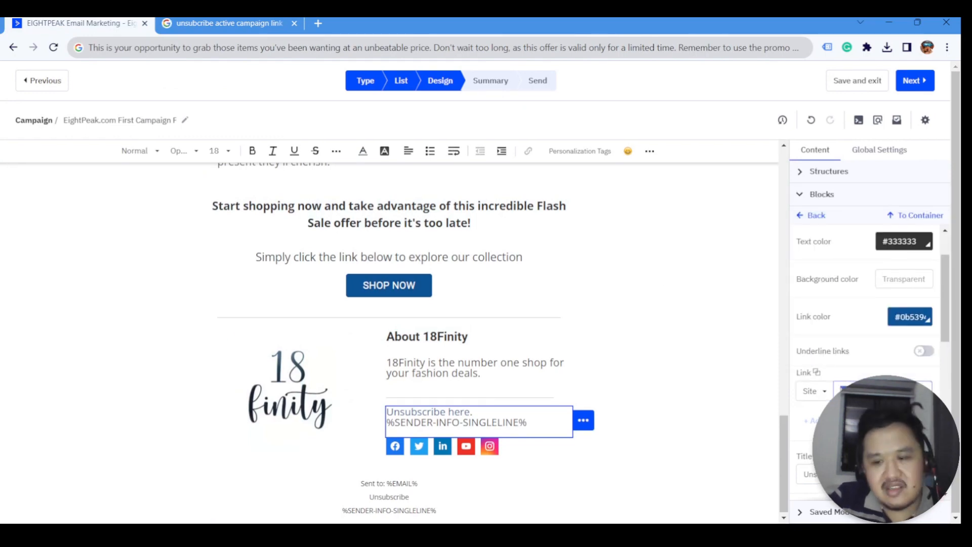
scroll(471, 420, "up", 1)
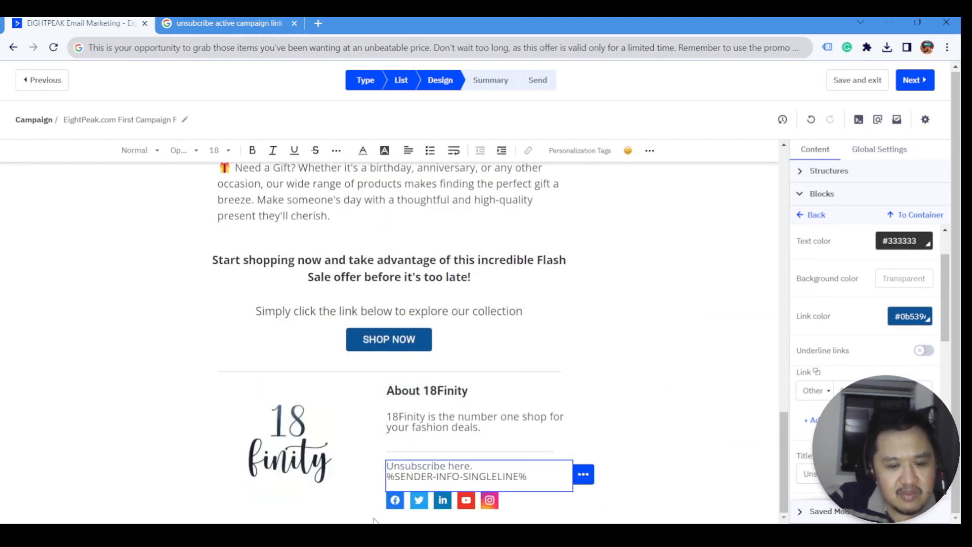
triple_click(497, 480)
key("ctrl+c")
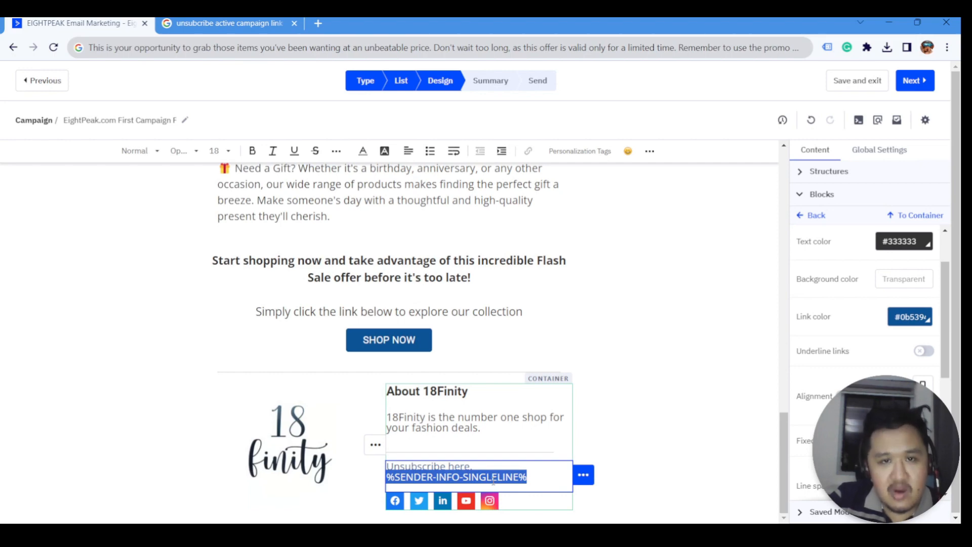
key("BackSpace")
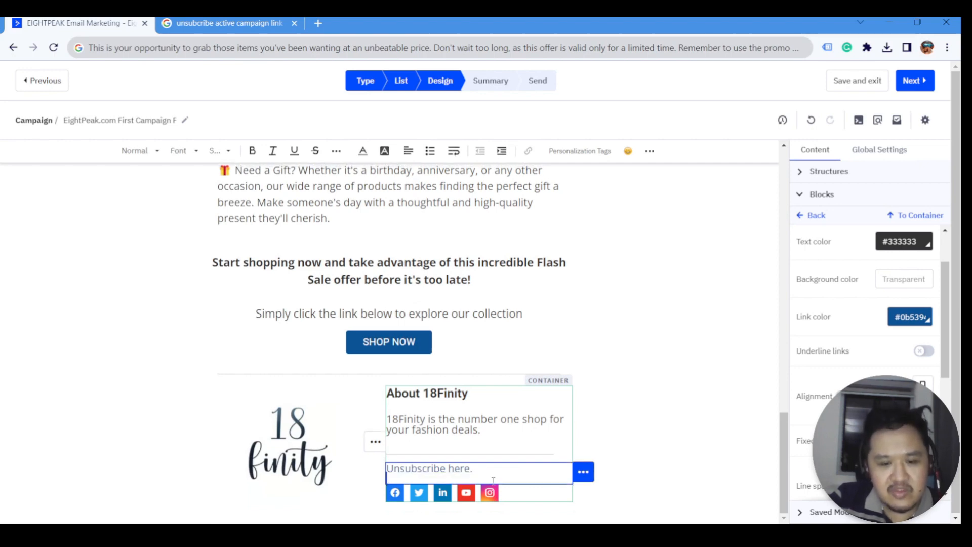
left_click(645, 364)
scroll(528, 405, "down", 1)
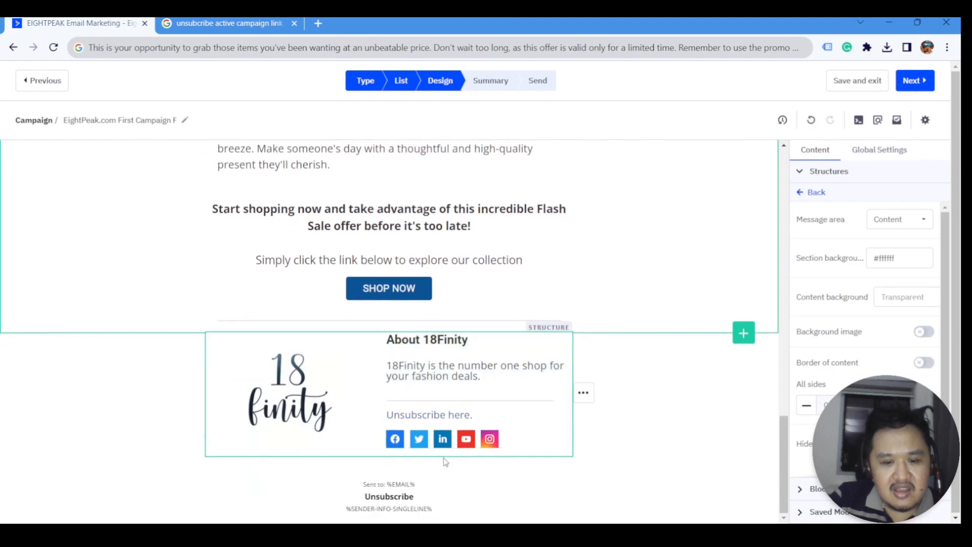
left_click_drag(364, 482, 465, 520)
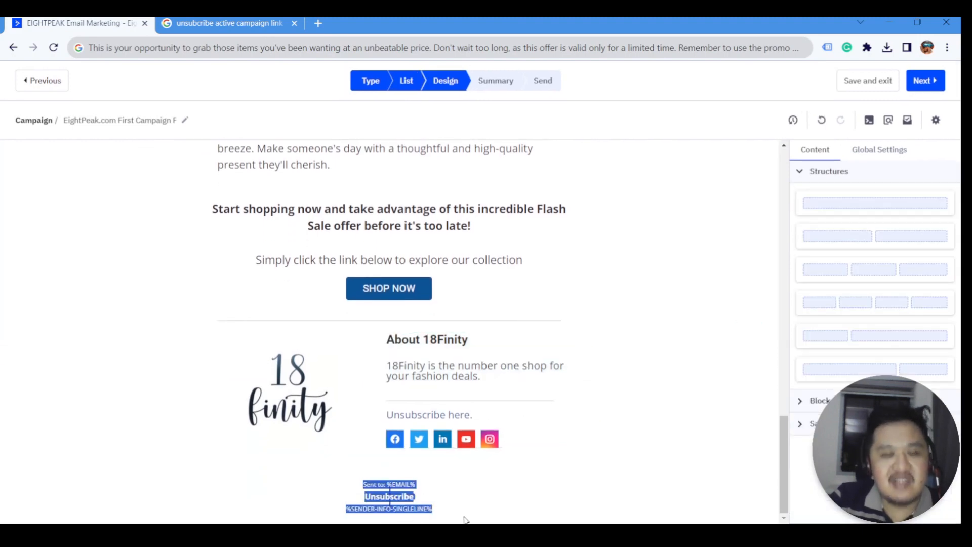
left_click(357, 49)
key("ctrl+v")
key("ctrl+a")
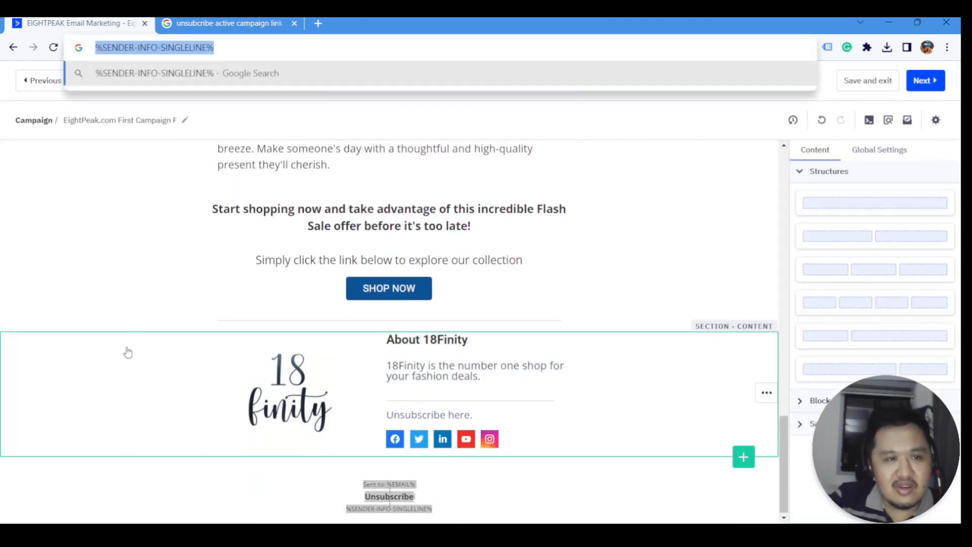
left_click(82, 429)
left_click(473, 415)
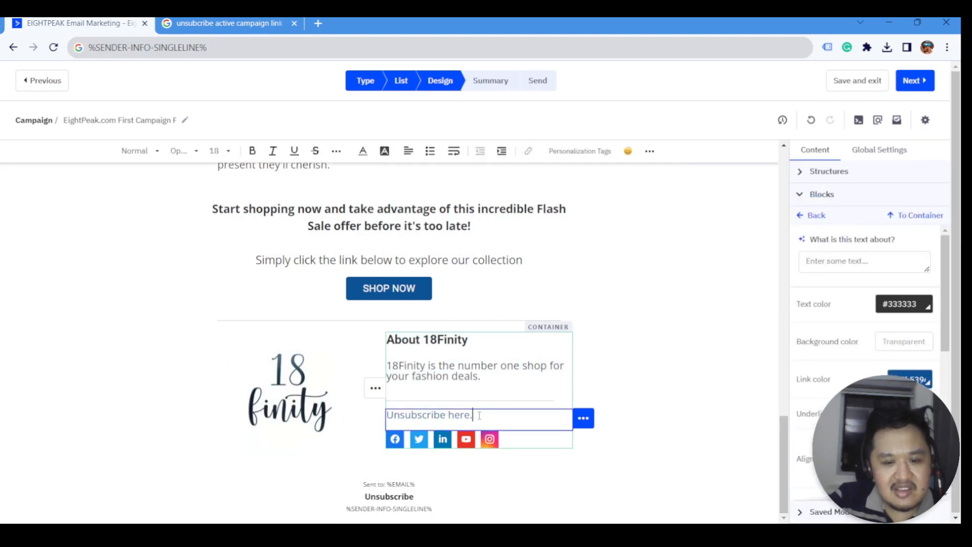
key("ctrl+v")
scroll(525, 415, "up", 1)
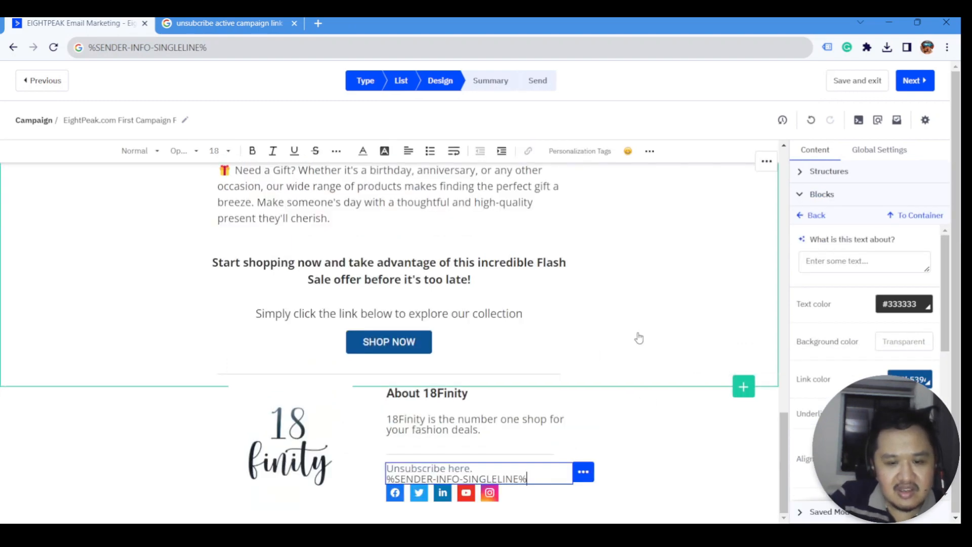
left_click(132, 310)
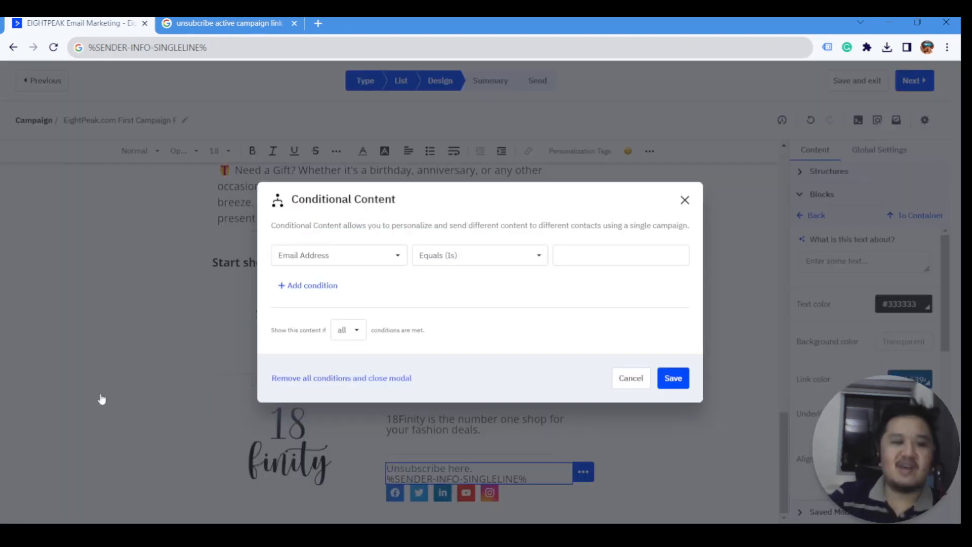
left_click(100, 395)
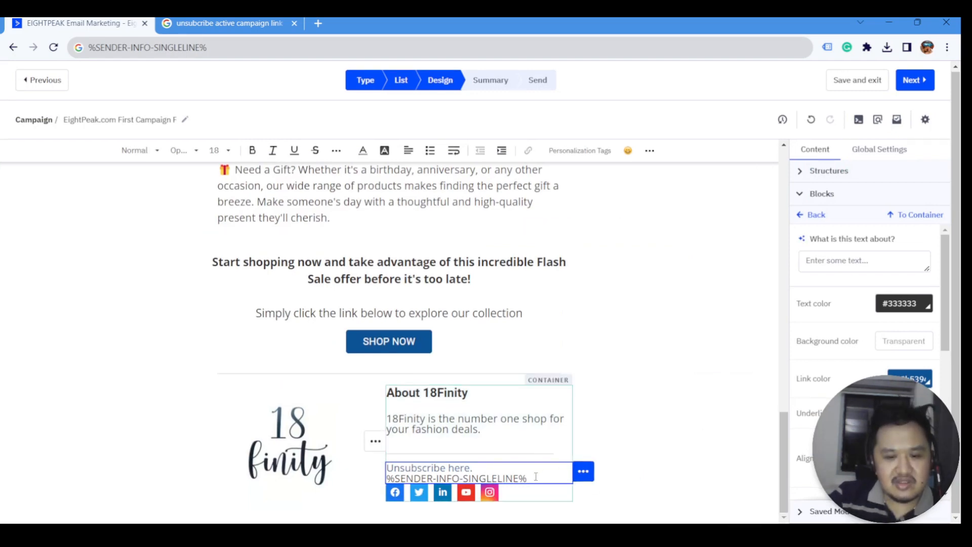
- Lower the 18 finity logo header container's border width from 2 to 0
left_click(645, 360)
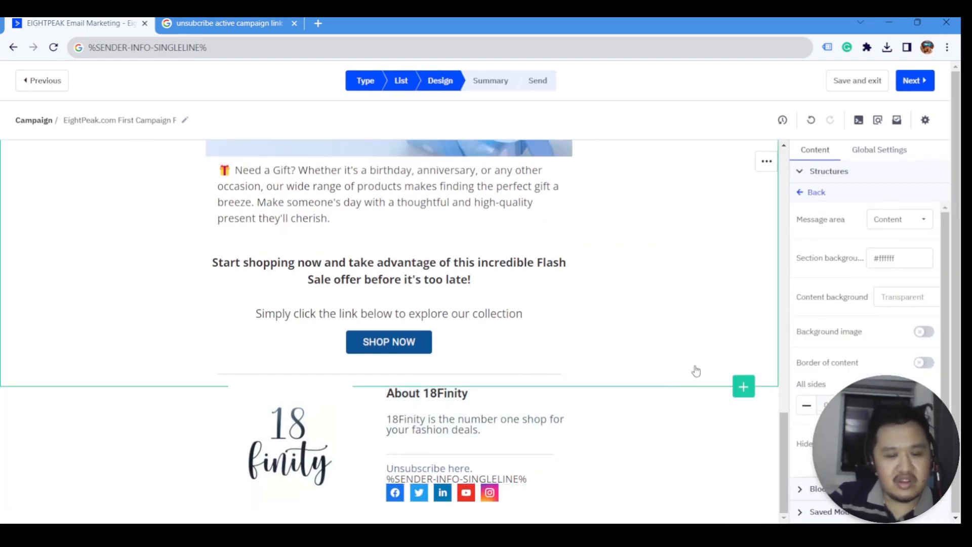
scroll(610, 405, "up", 5)
scroll(613, 405, "up", 5)
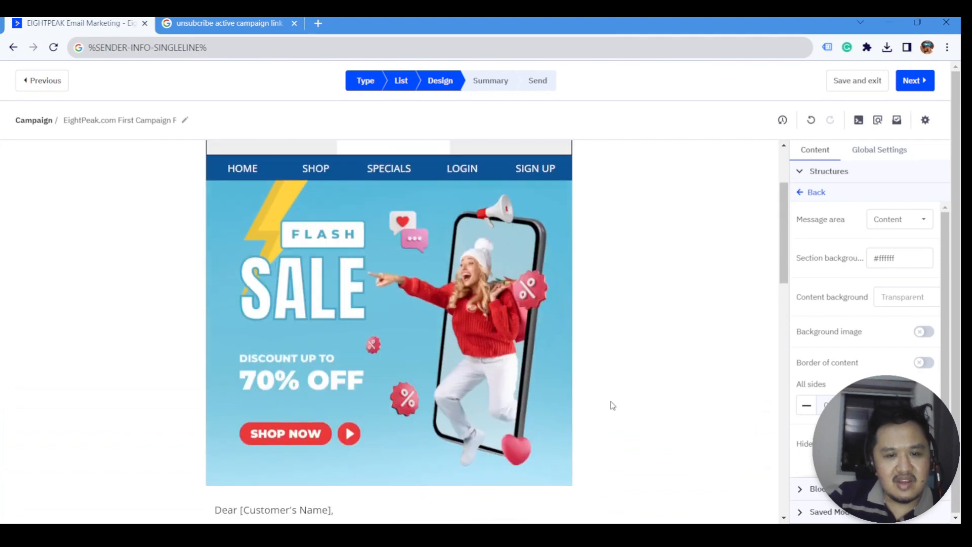
scroll(613, 405, "down", 2)
scroll(613, 405, "up", 2)
left_click(571, 205)
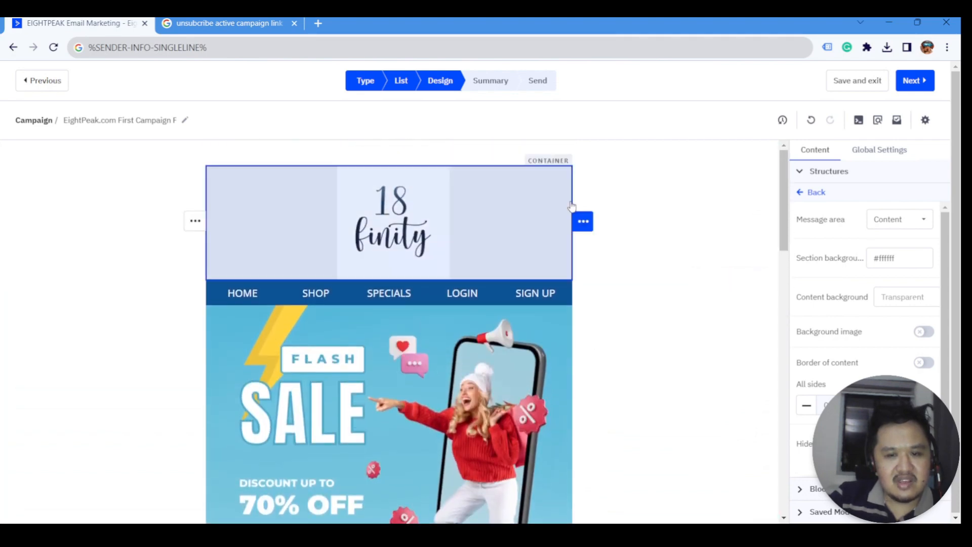
scroll(862, 351, "down", 5)
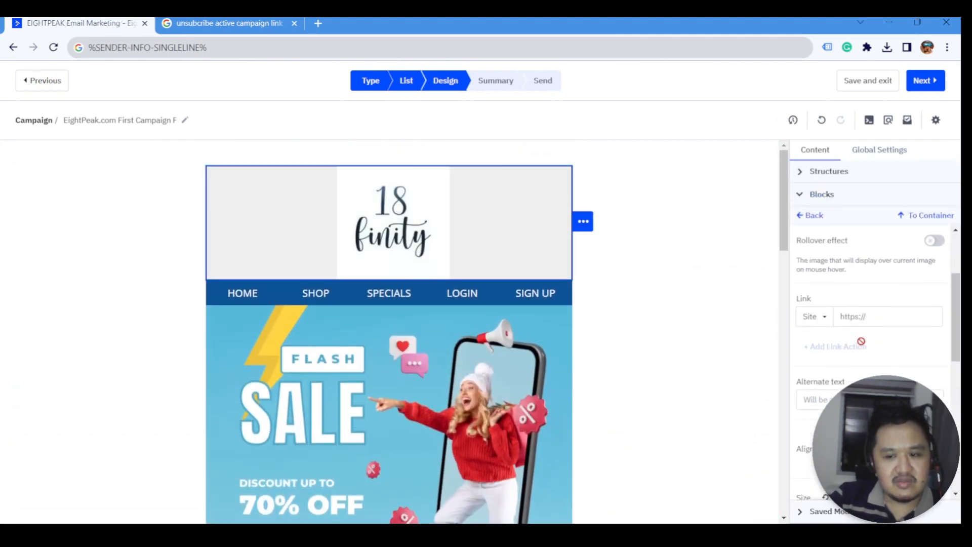
scroll(863, 350, "down", 4)
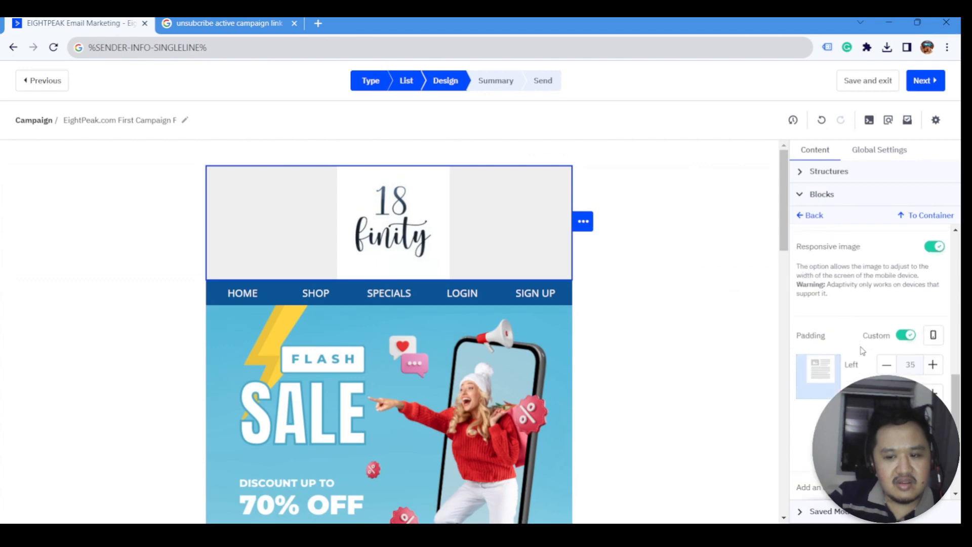
scroll(863, 350, "up", 8)
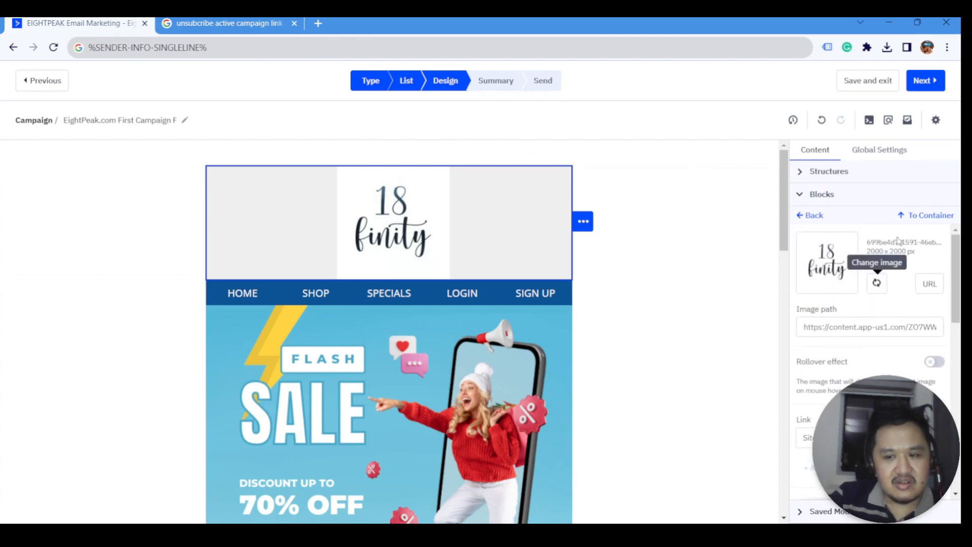
left_click(913, 215)
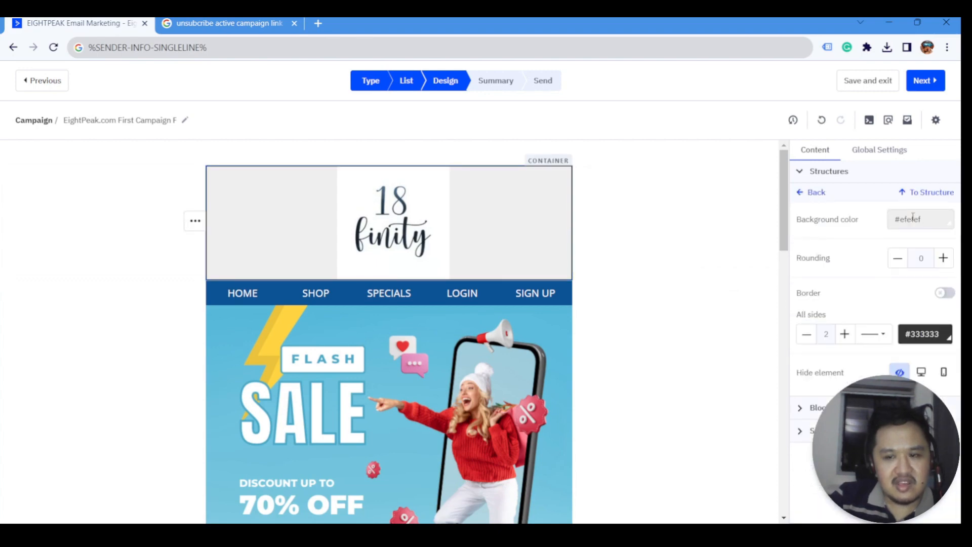
left_click(807, 334)
left_click(807, 334)
- Give the 'Start shopping now' text block left and right padding of 15
left_click(596, 423)
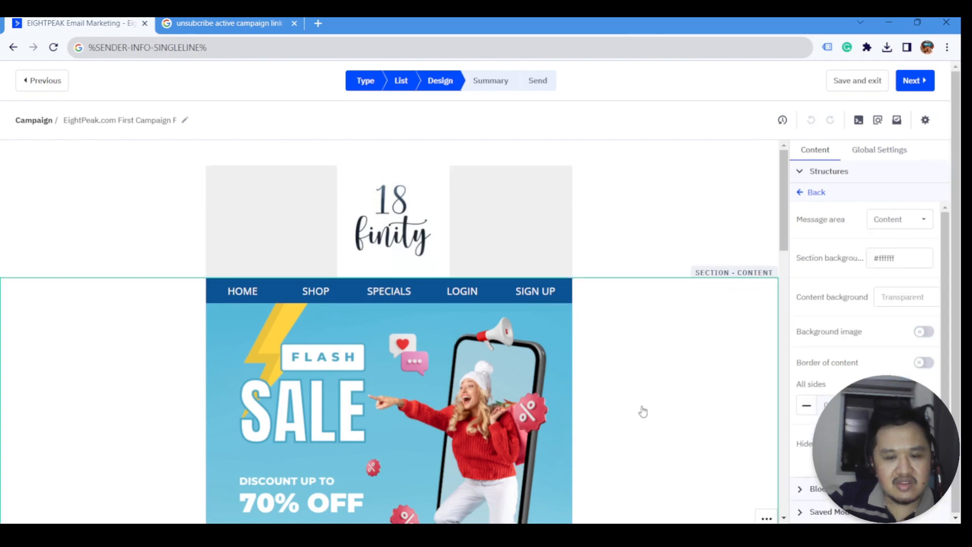
scroll(575, 360, "down", 6)
scroll(469, 405, "down", 13)
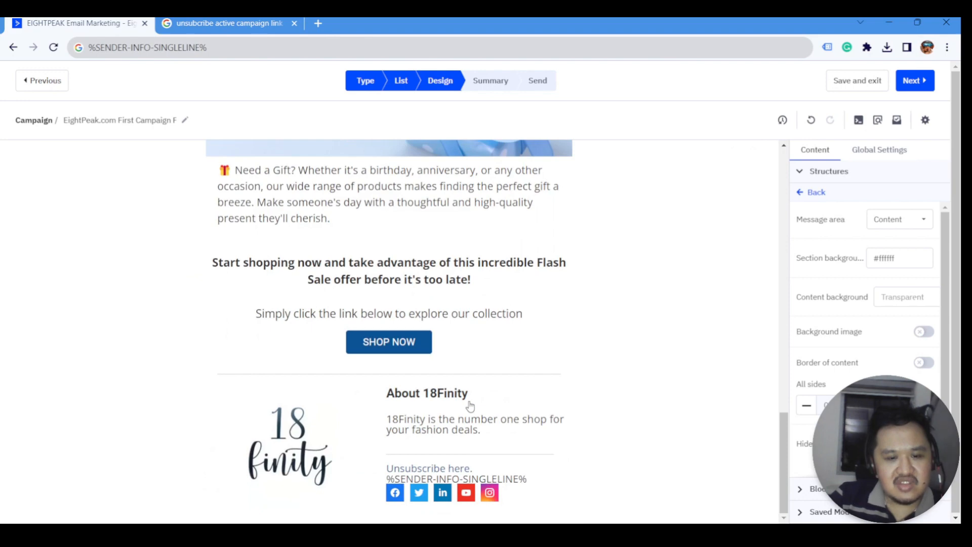
scroll(568, 330, "up", 2)
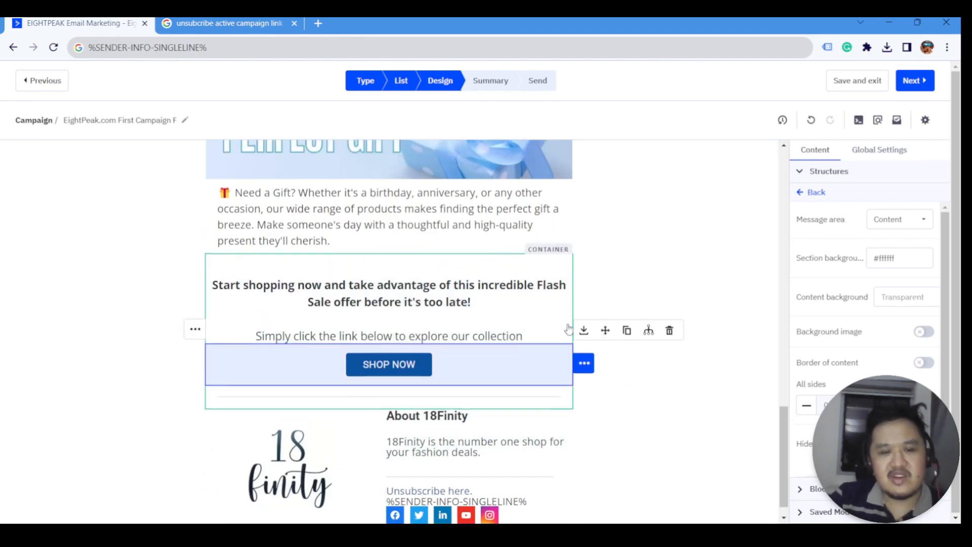
scroll(532, 345, "up", 4)
left_click(555, 474)
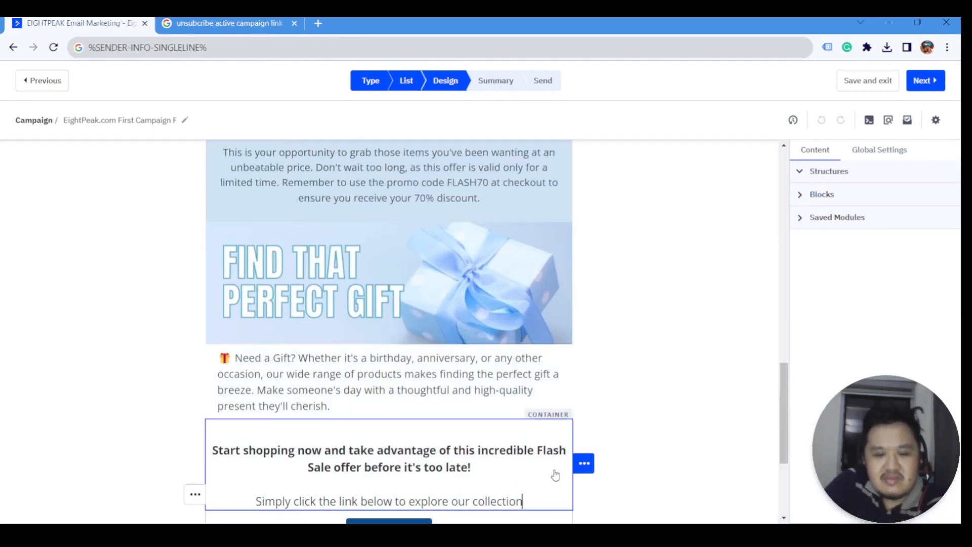
scroll(847, 387, "down", 6)
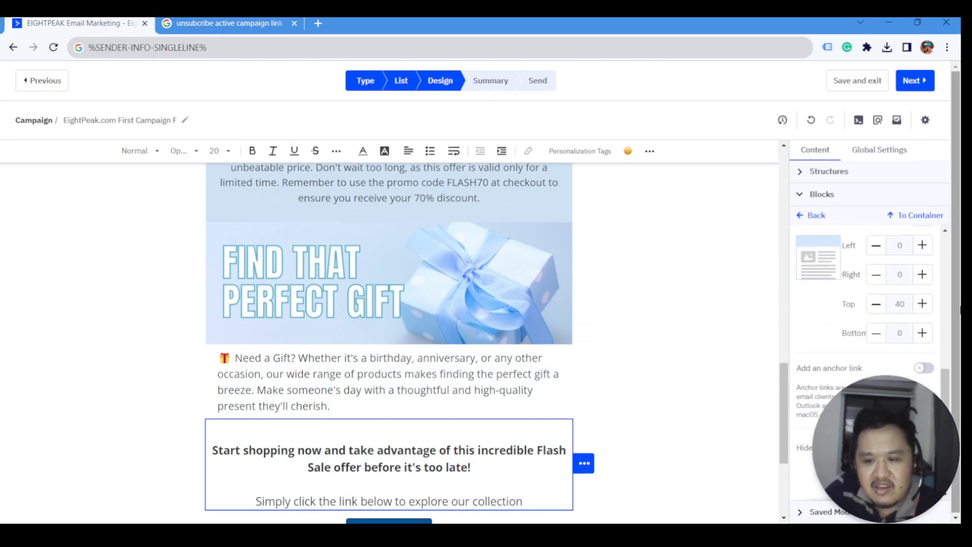
left_click(923, 245)
left_click(923, 275)
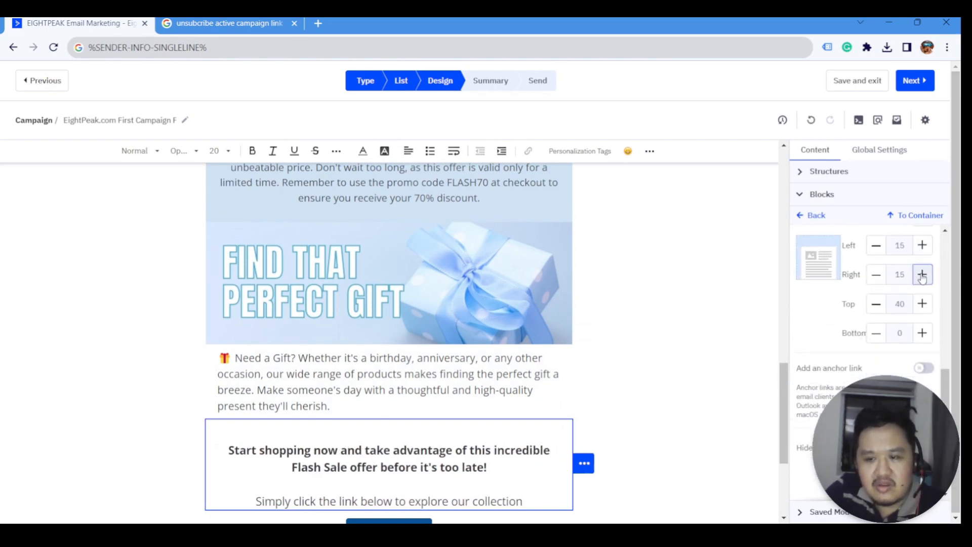
scroll(583, 405, "down", 4)
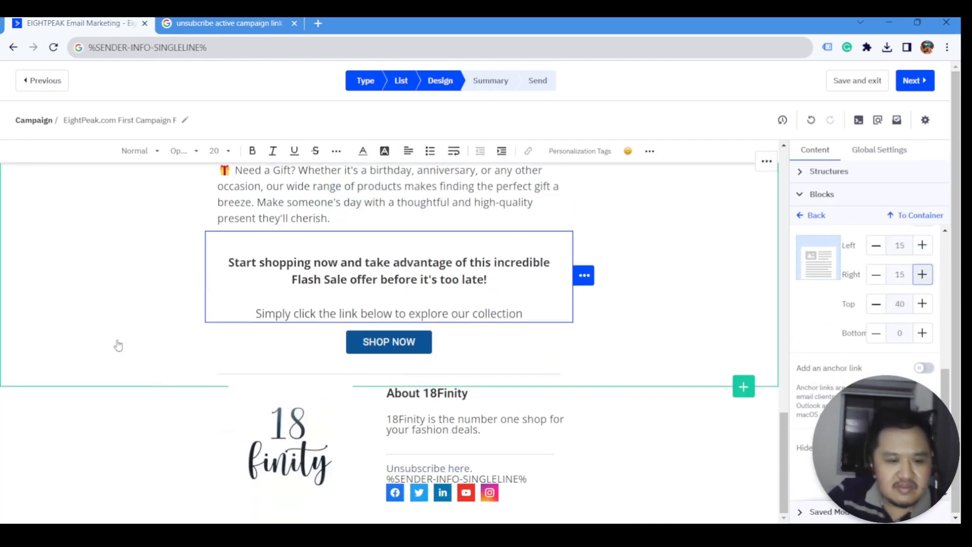
left_click(95, 336)
scroll(444, 428, "up", 7)
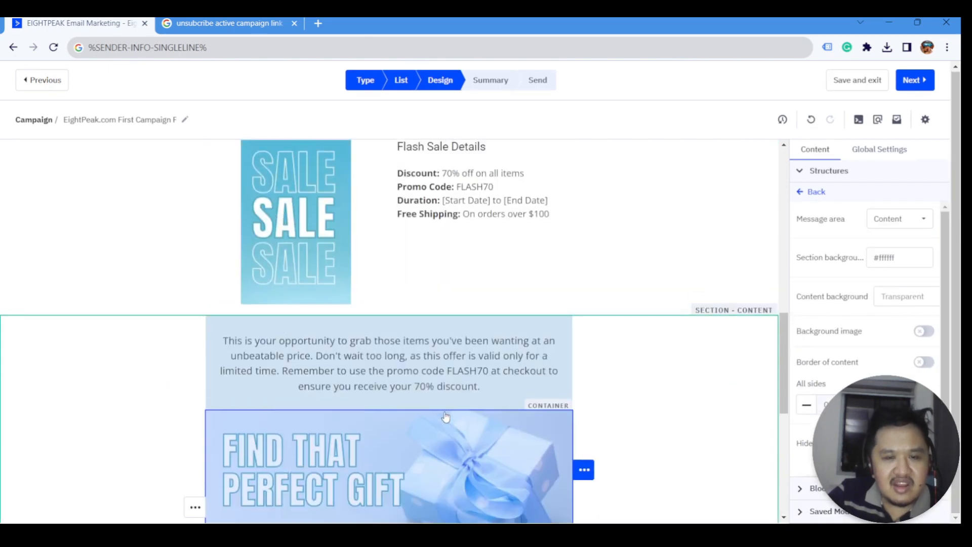
scroll(446, 416, "up", 10)
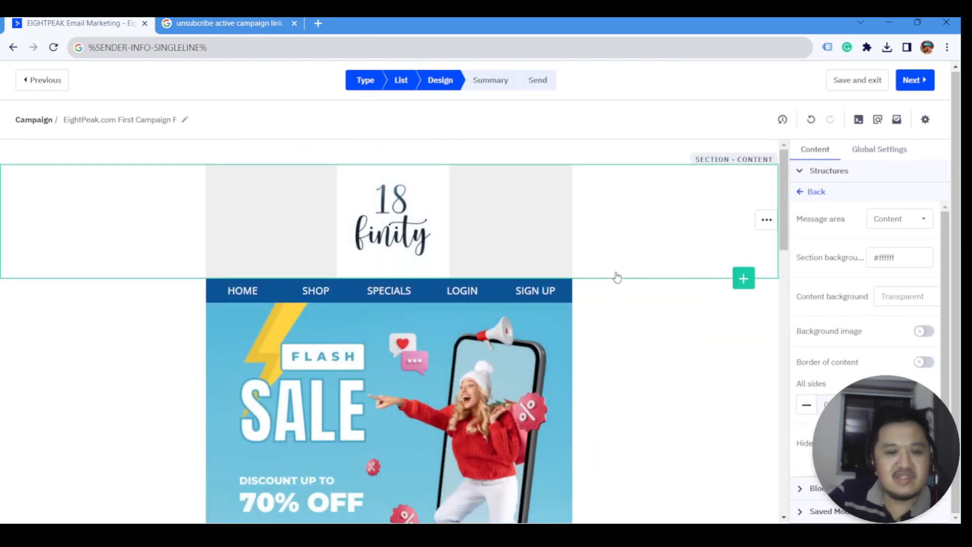
- Preview the Flash Sale email, scroll through it, then close the preview back to Design
left_click(878, 120)
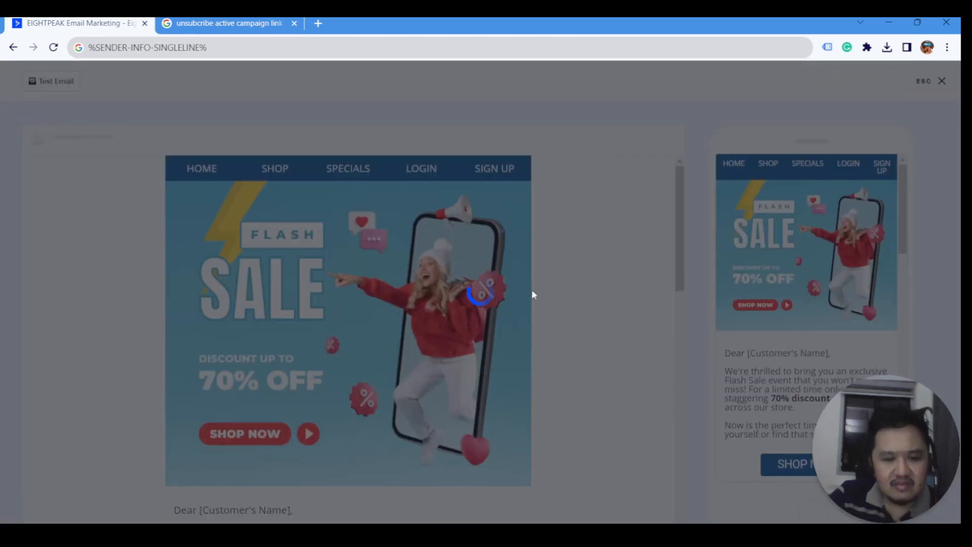
scroll(348, 238, "down", 7)
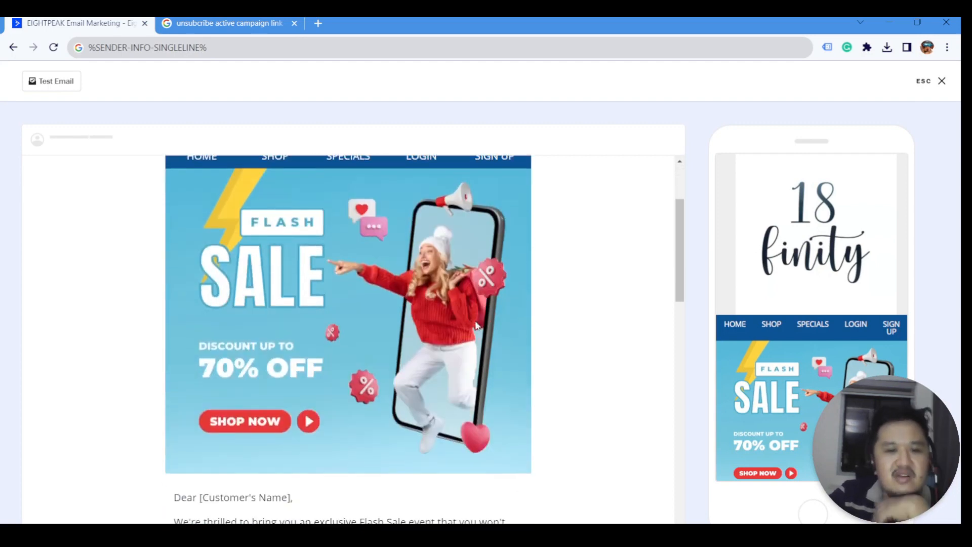
scroll(435, 317, "down", 3)
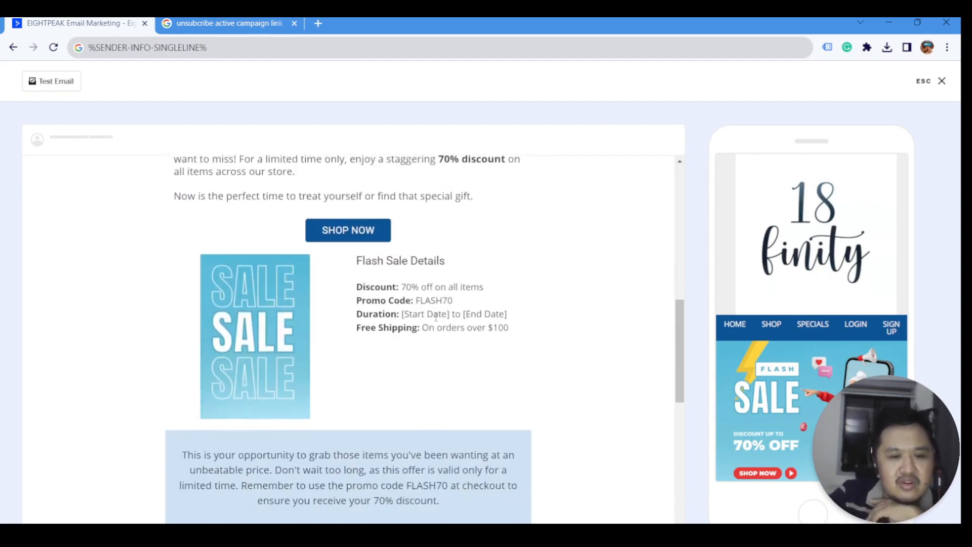
scroll(436, 318, "up", 5)
scroll(861, 228, "down", 15)
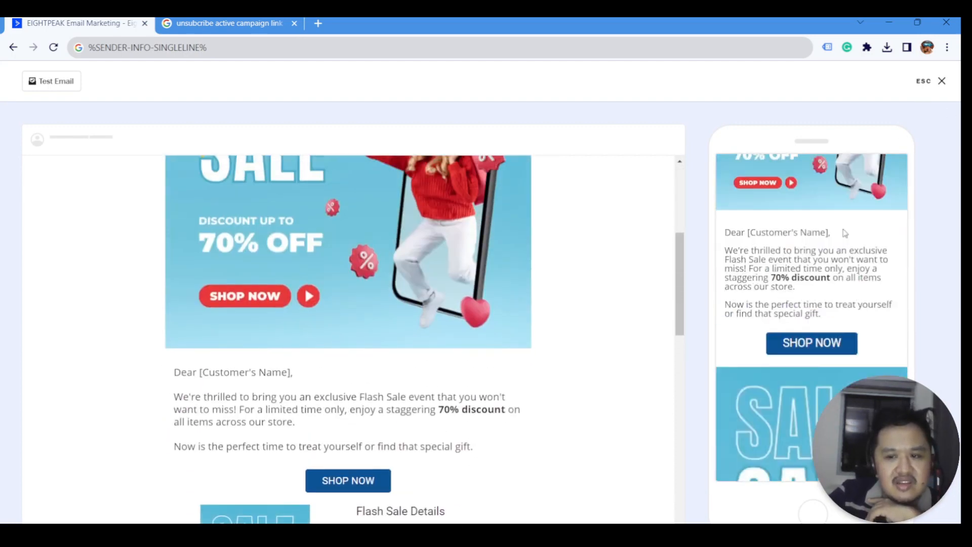
scroll(847, 302, "down", 5)
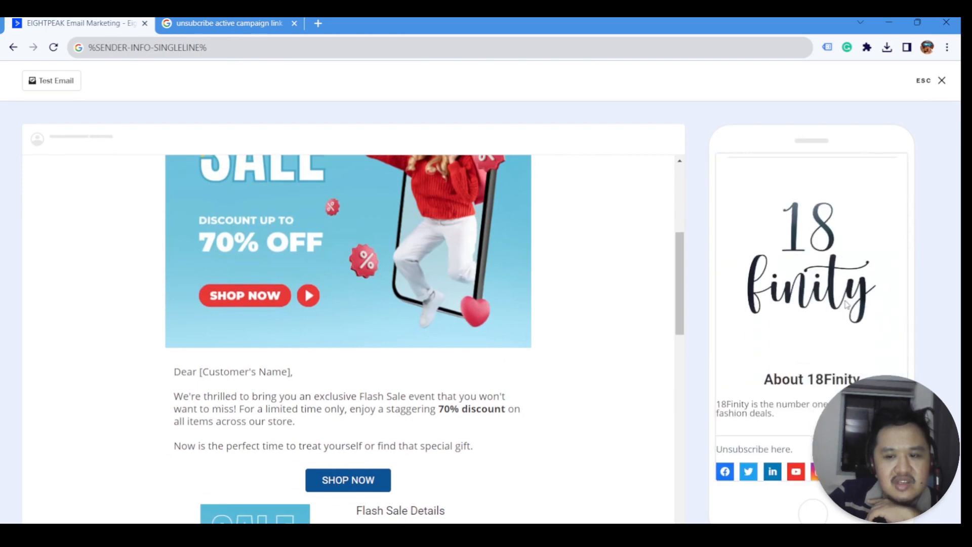
scroll(832, 234, "up", 5)
scroll(832, 235, "up", 5)
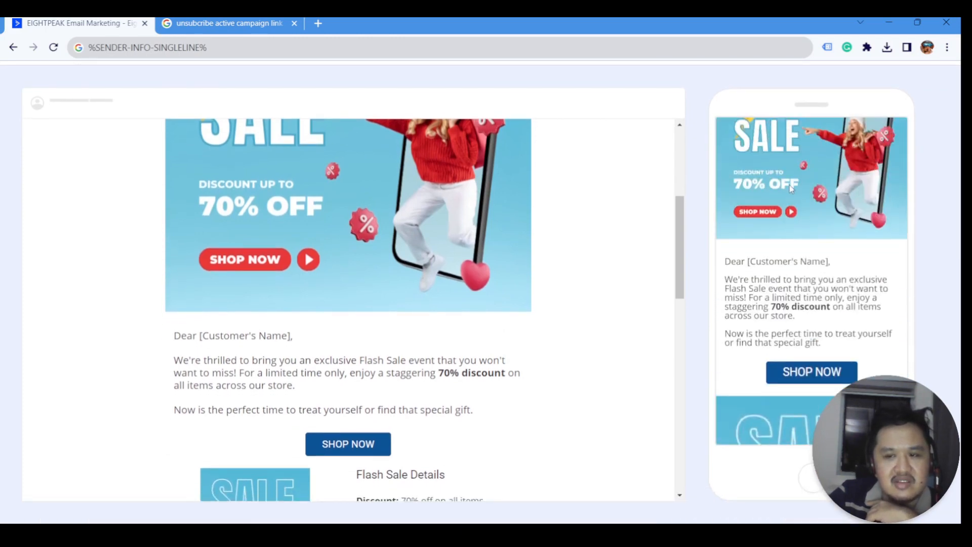
scroll(623, 189, "up", 5)
scroll(863, 148, "up", 2)
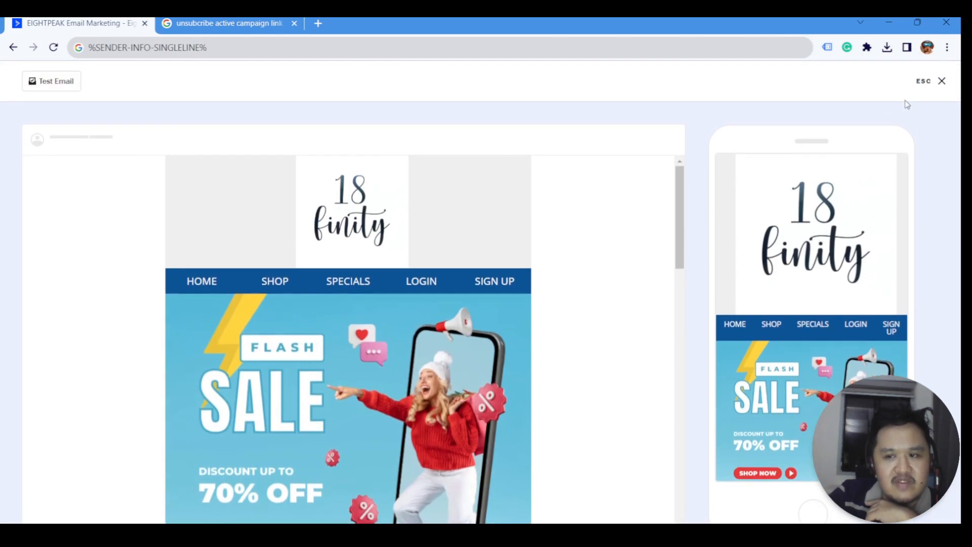
left_click(940, 80)
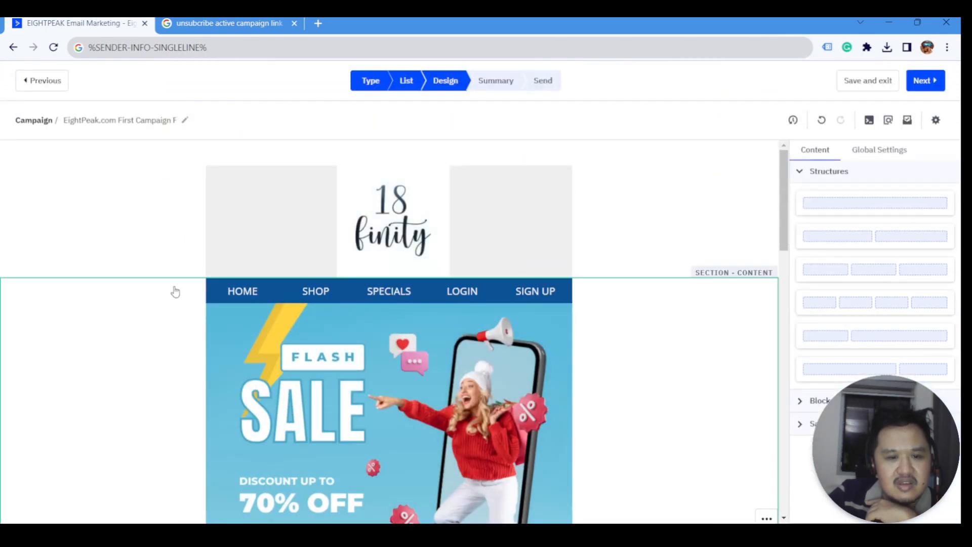
- Delete the [Customer's Name] placeholder from the email's greeting
scroll(187, 284, "down", 3)
scroll(202, 286, "up", 3)
scroll(210, 290, "down", 5)
scroll(212, 290, "down", 3)
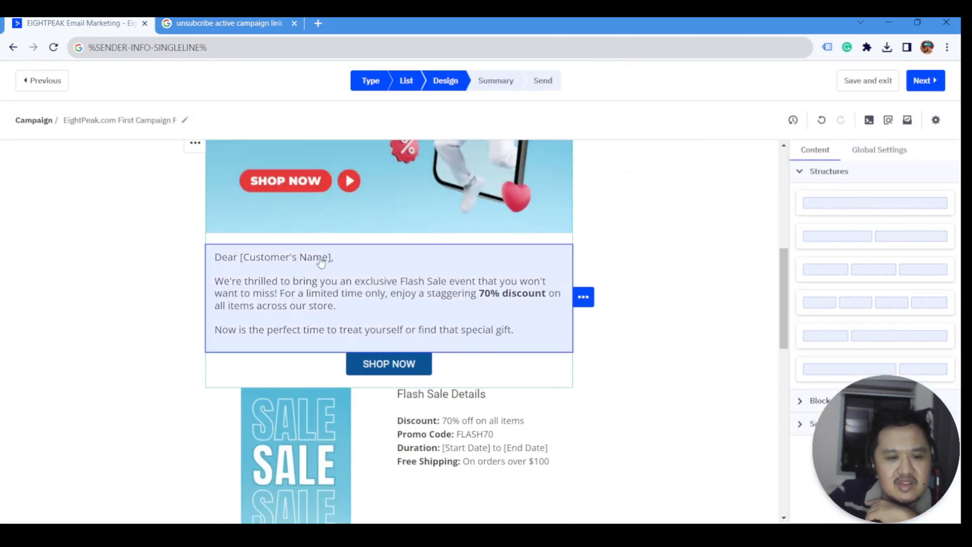
left_click(328, 258)
left_click_drag(332, 257, 238, 259)
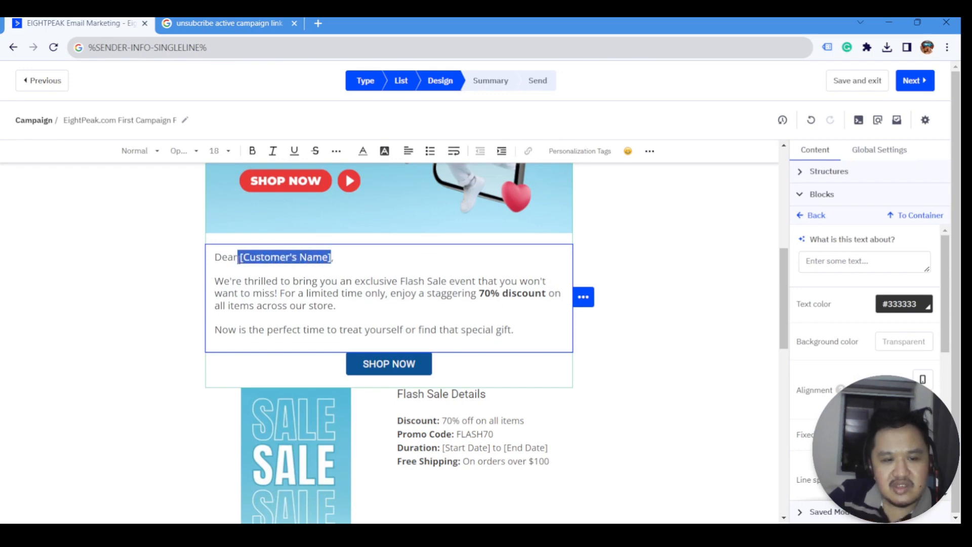
key("BackSpace")
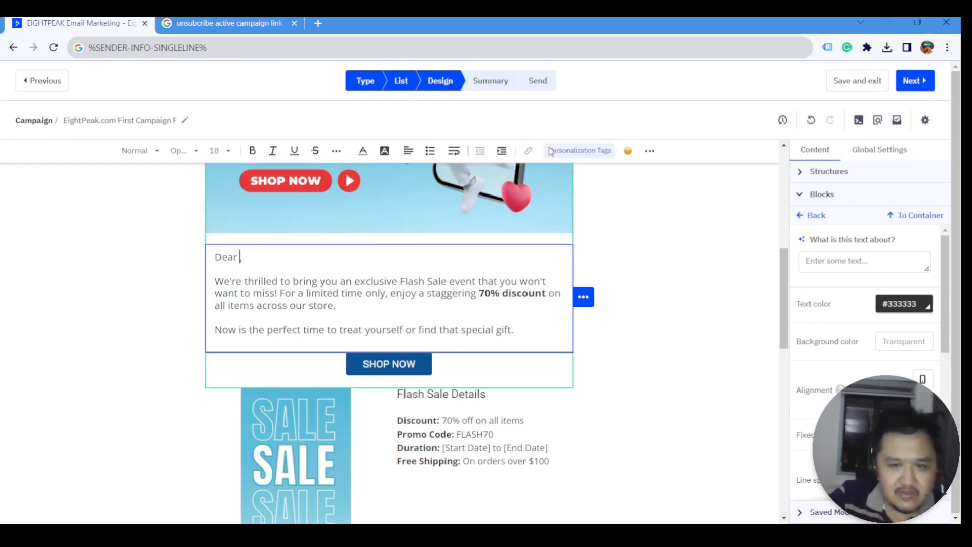
- Insert the Contacts First Name personalization tag after 'Dear' so it reads Dear %FIRSTNAME%
left_click(573, 152)
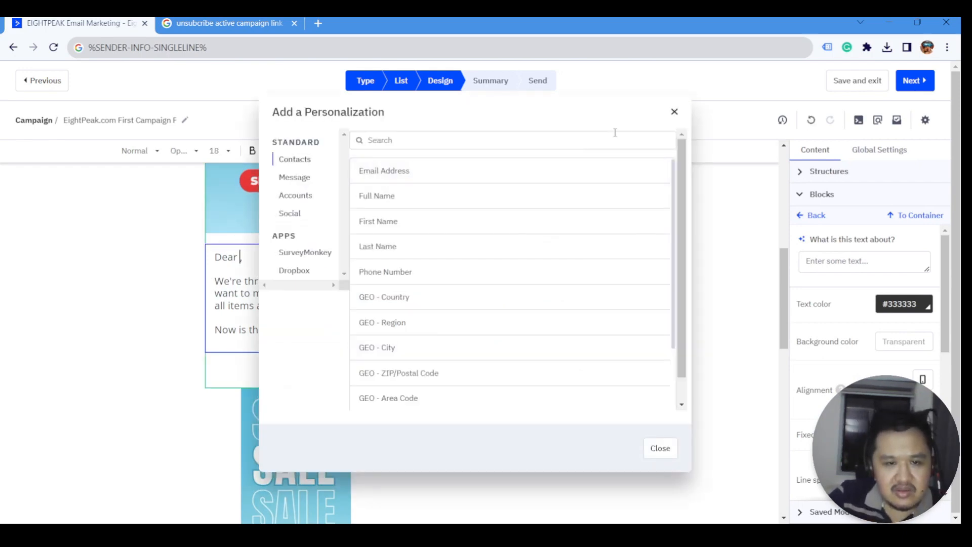
left_click(674, 112)
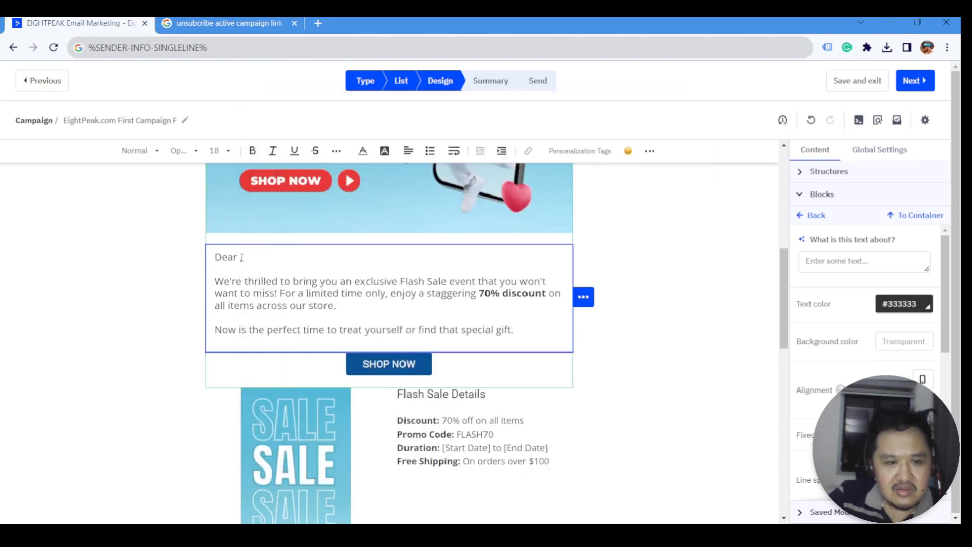
left_click(274, 255)
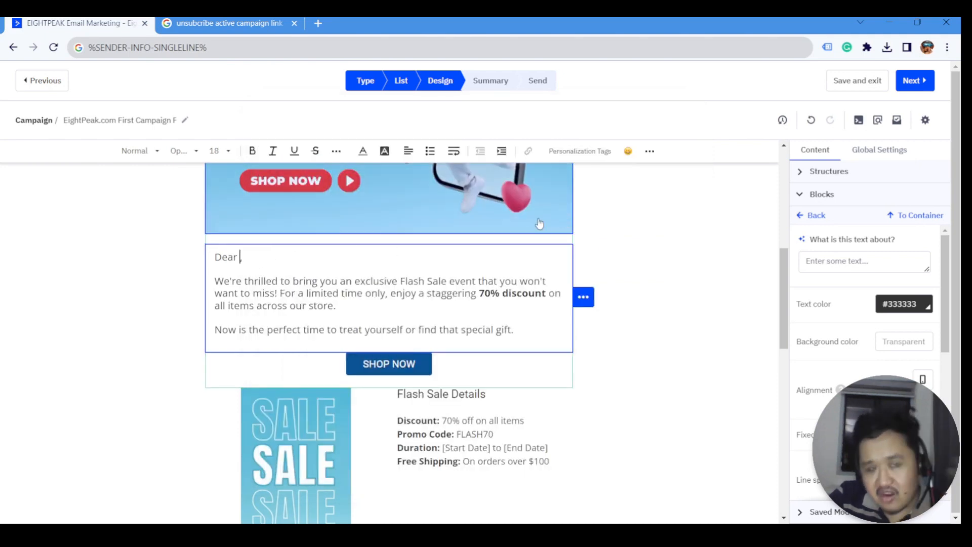
left_click(585, 159)
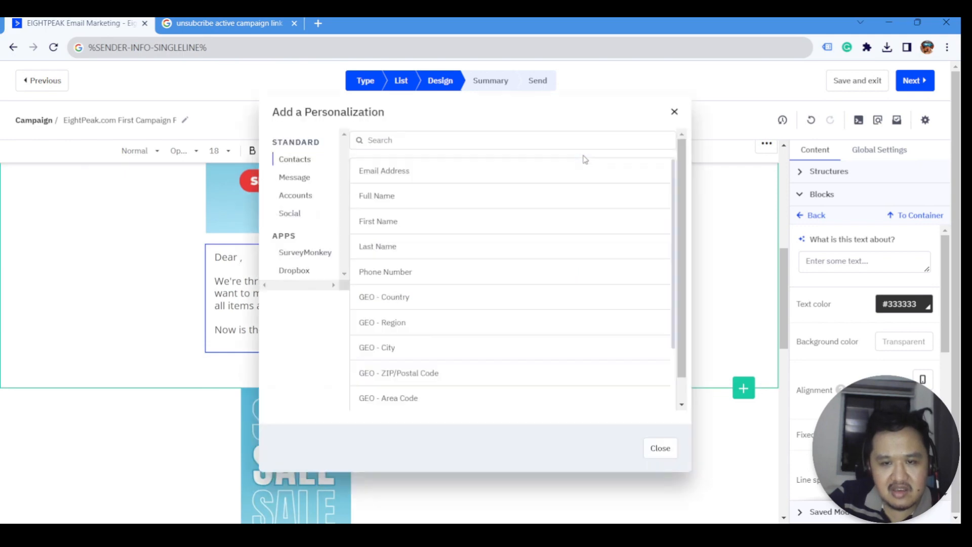
left_click(384, 225)
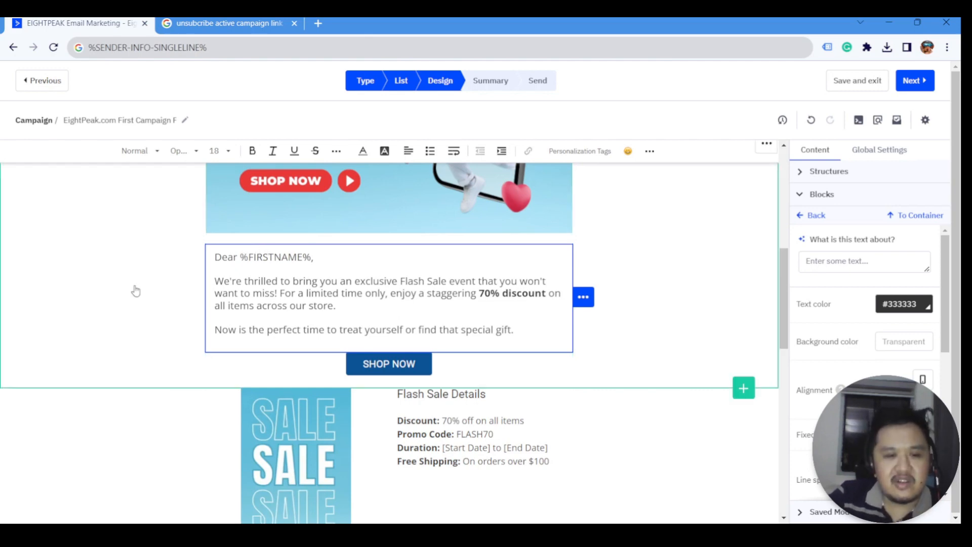
- Finish editing the greeting, review the email, and save the design to reach the Campaign Summary
left_click(183, 294)
scroll(455, 446, "down", 10)
scroll(456, 447, "up", 10)
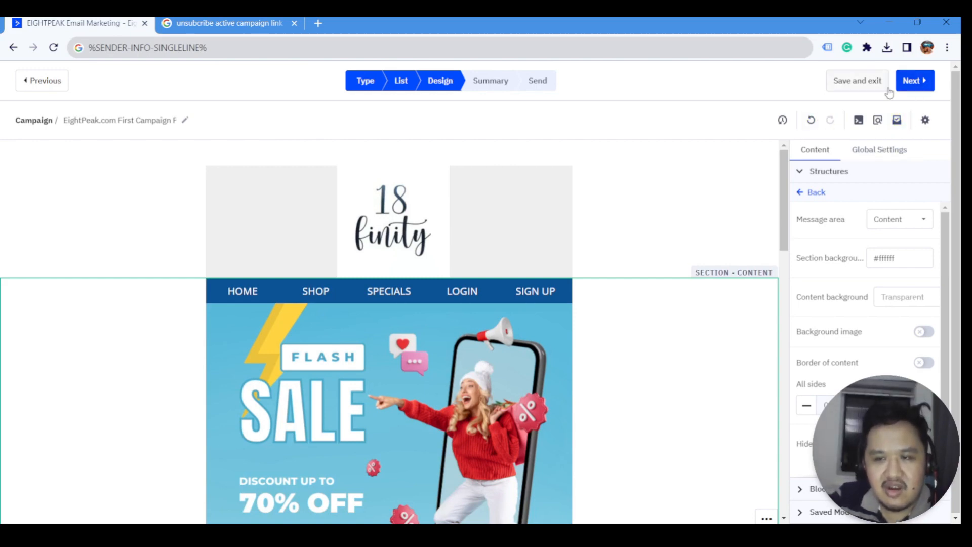
left_click(914, 81)
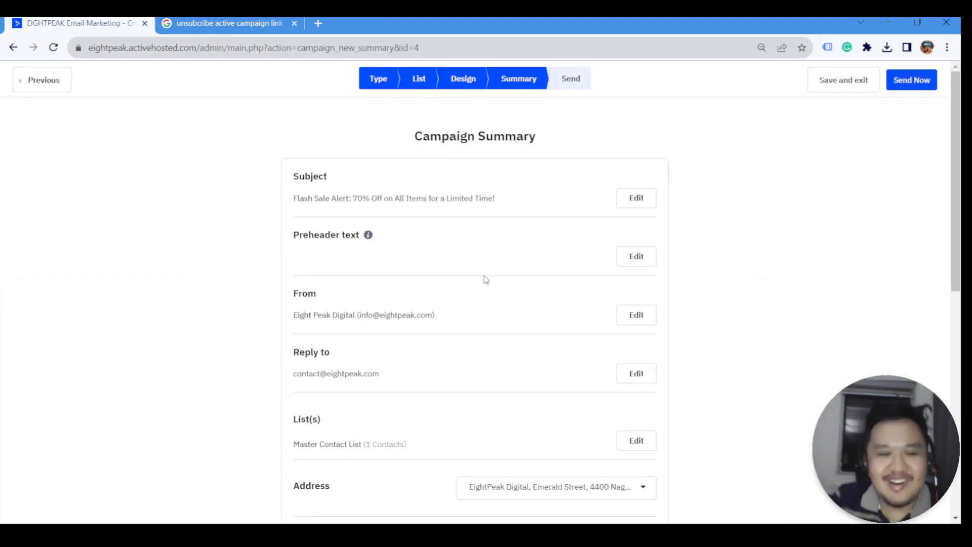
- From the Campaign Summary, edit the empty Preheader text field
scroll(498, 271, "down", 1)
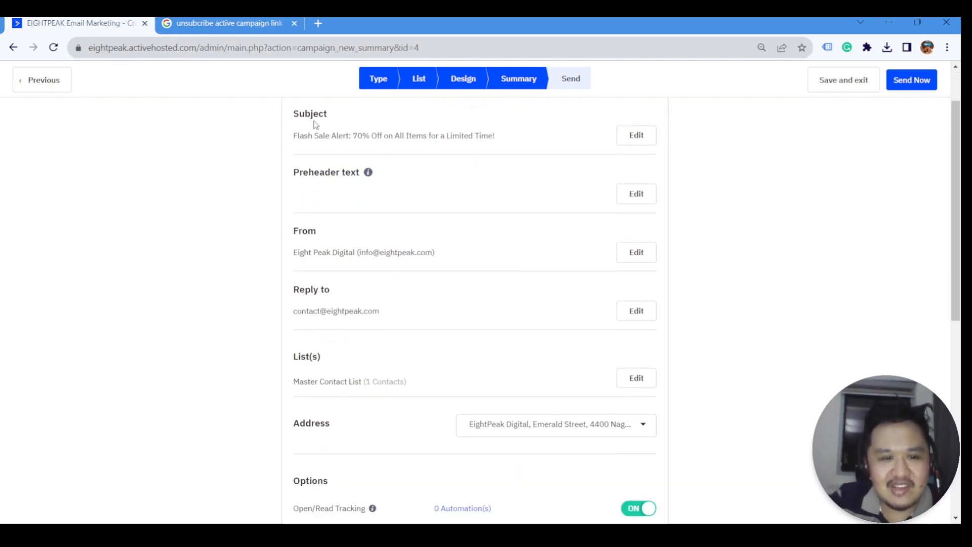
scroll(349, 194, "up", 1)
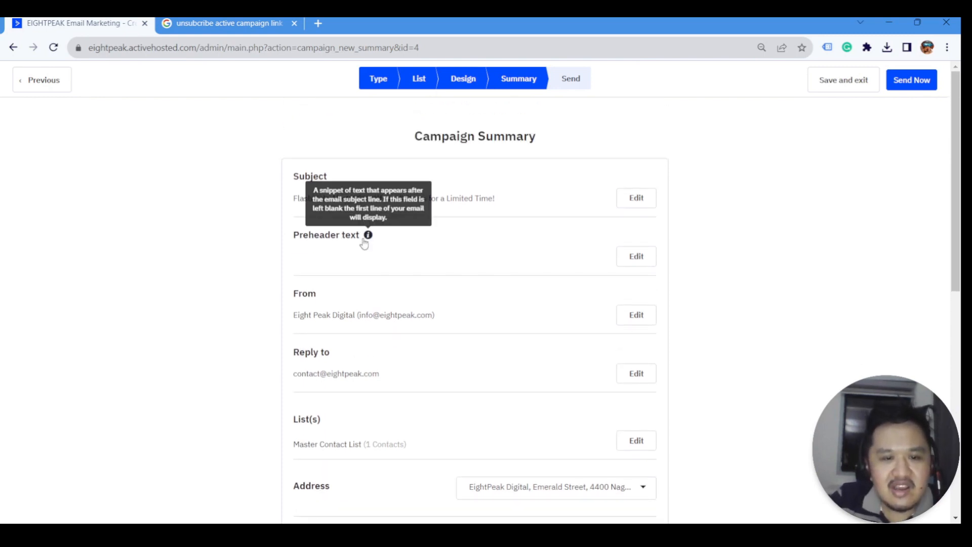
left_click(631, 259)
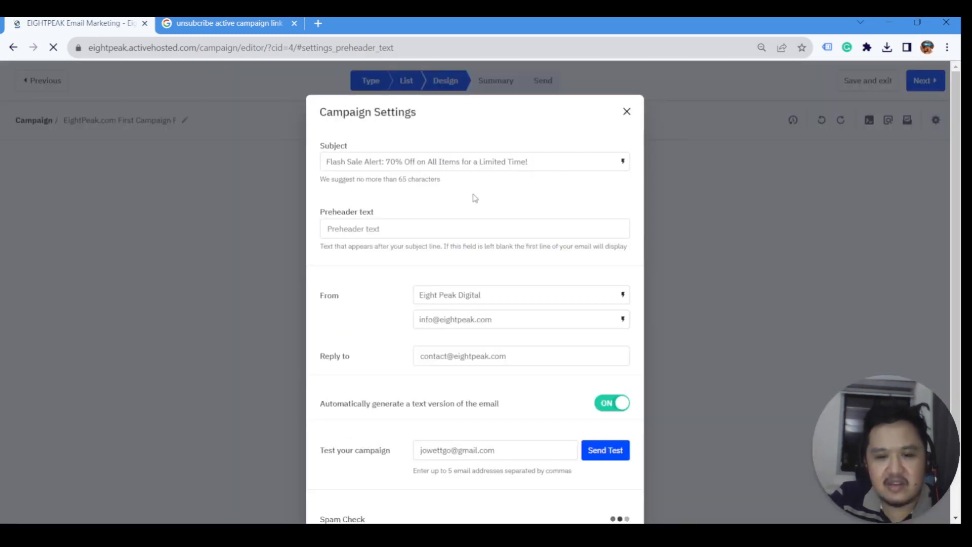
- Set the preheader text to '24 Hours Only', save the settings, and return to the Summary
left_click(422, 234)
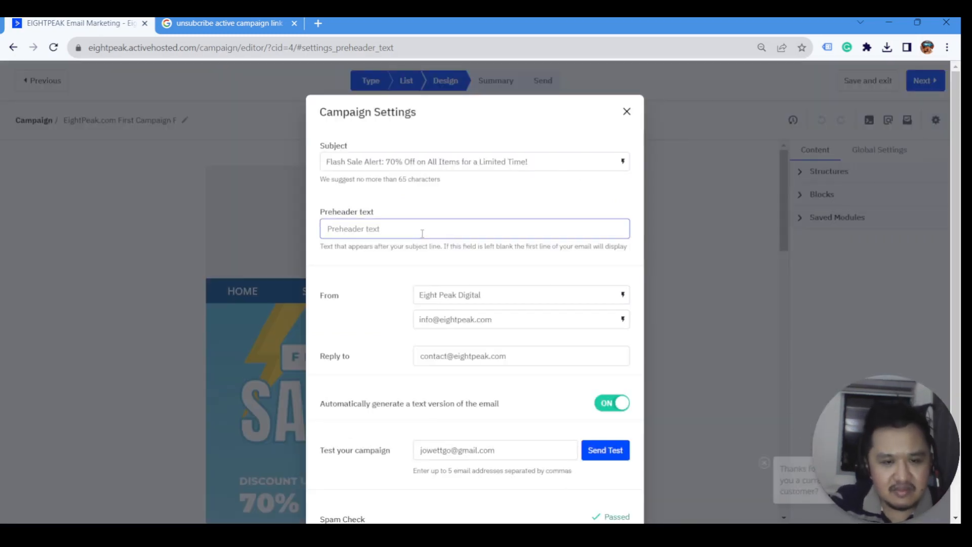
type("24 Hours Only")
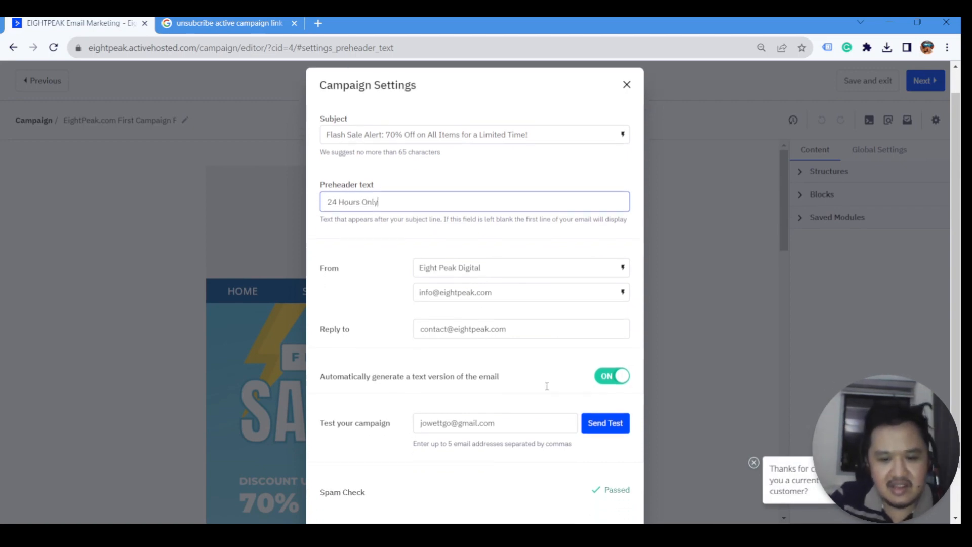
scroll(588, 420, "down", 3)
left_click(616, 504)
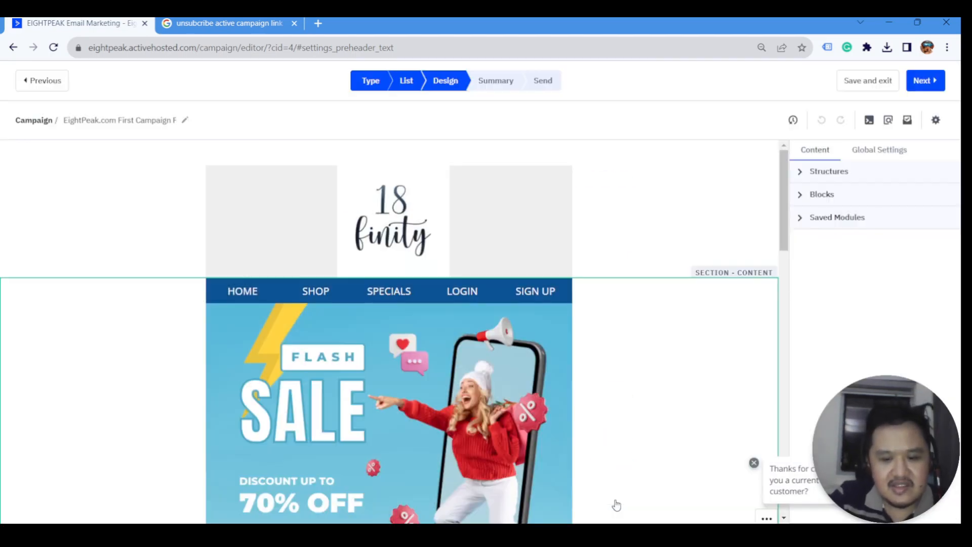
left_click(923, 81)
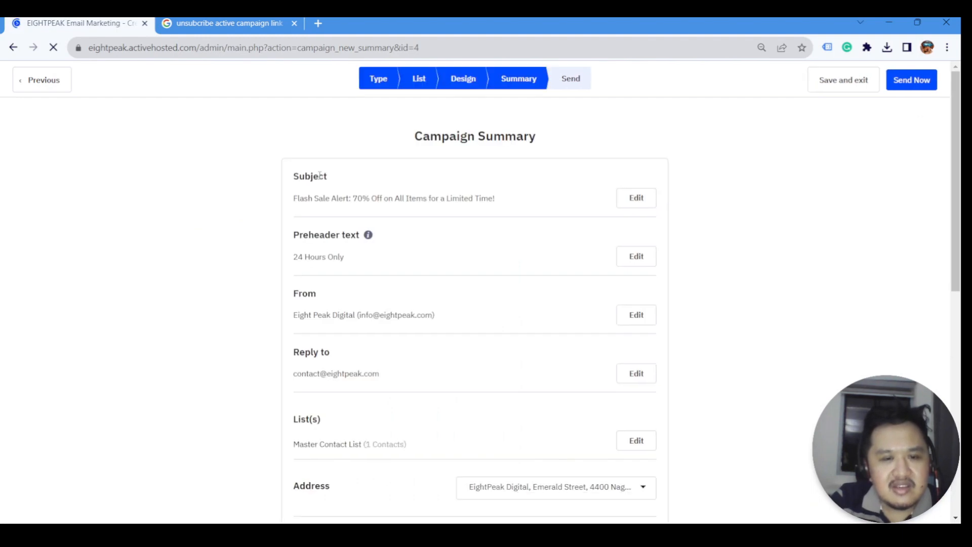
scroll(327, 195, "down", 1)
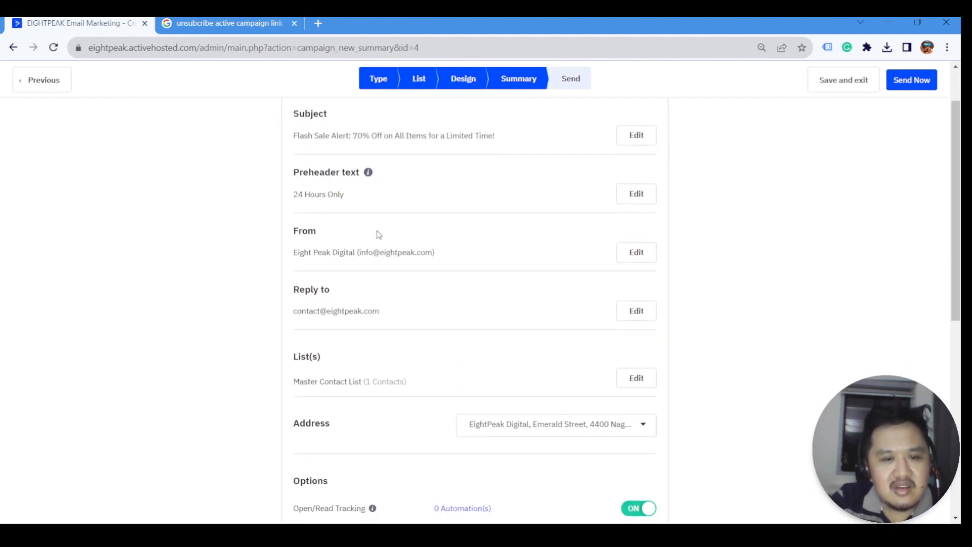
scroll(560, 256, "up", 1)
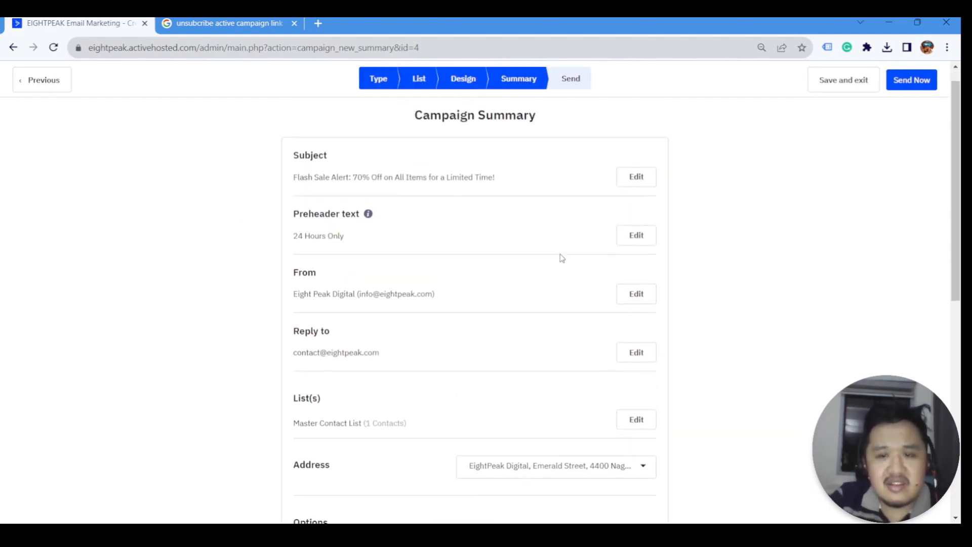
scroll(562, 257, "down", 1)
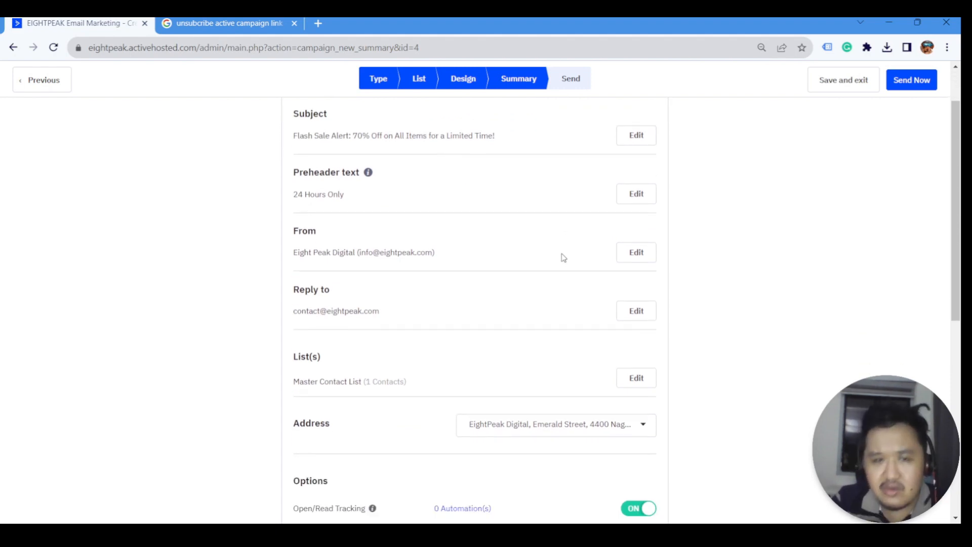
scroll(561, 258, "up", 1)
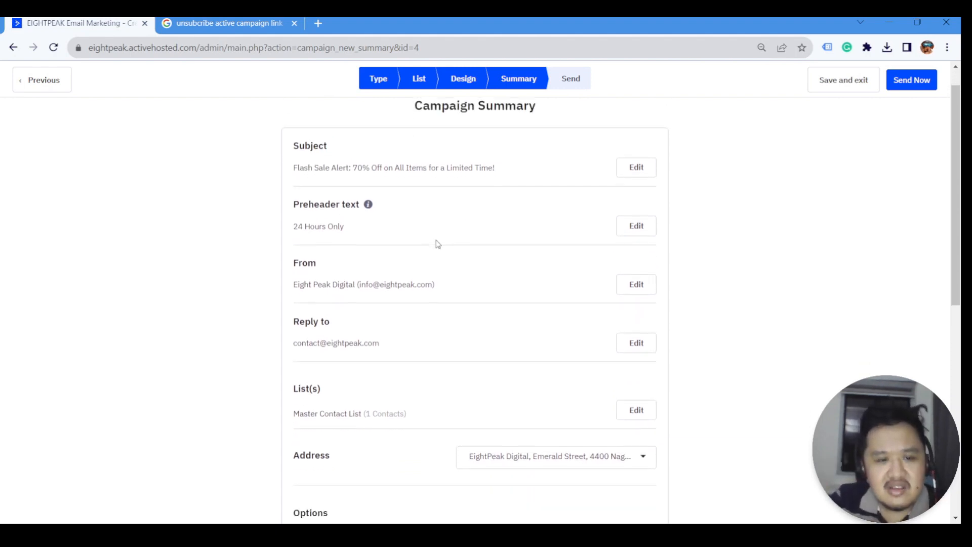
scroll(436, 243, "down", 1)
left_click_drag(321, 243, 307, 236)
left_click(360, 271)
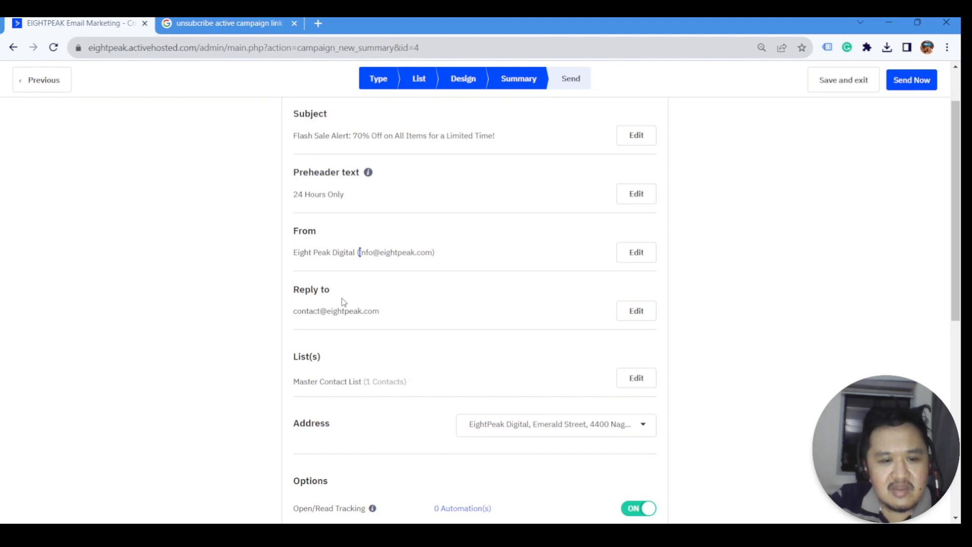
scroll(342, 304, "down", 2)
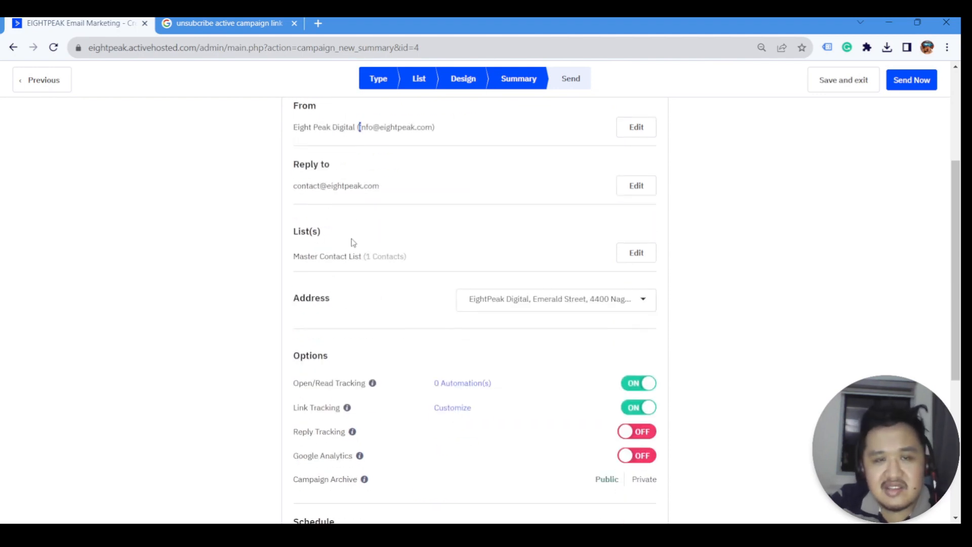
scroll(354, 242, "down", 1)
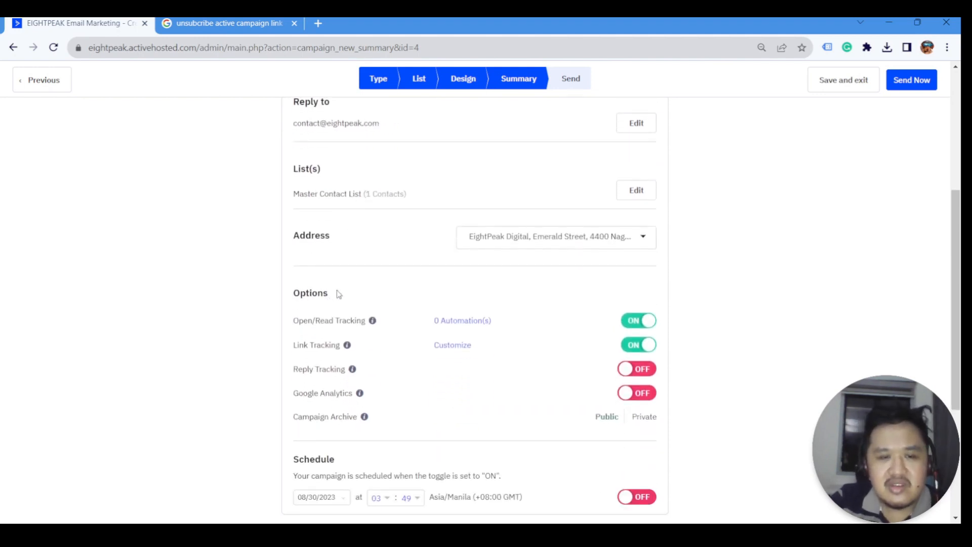
left_click_drag(337, 294, 294, 298)
left_click(370, 280)
scroll(360, 278, "down", 2)
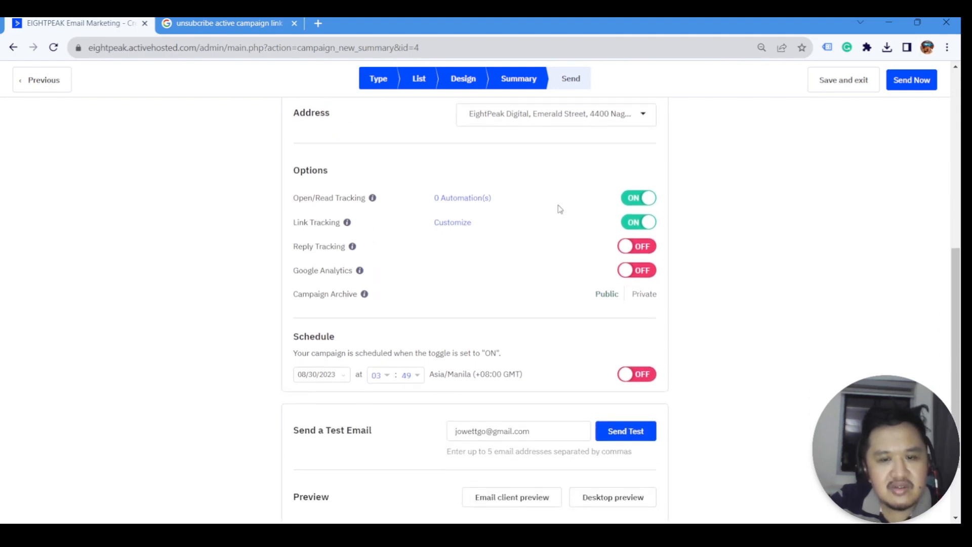
scroll(512, 247, "up", 1)
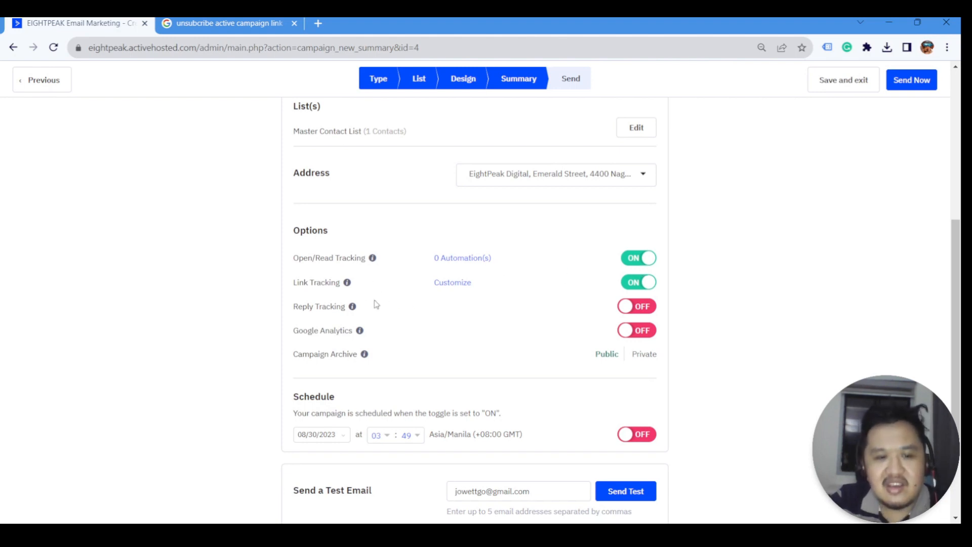
- Turn on reply tracking and Google Analytics tracking, accepting the default campaign name
left_click(638, 307)
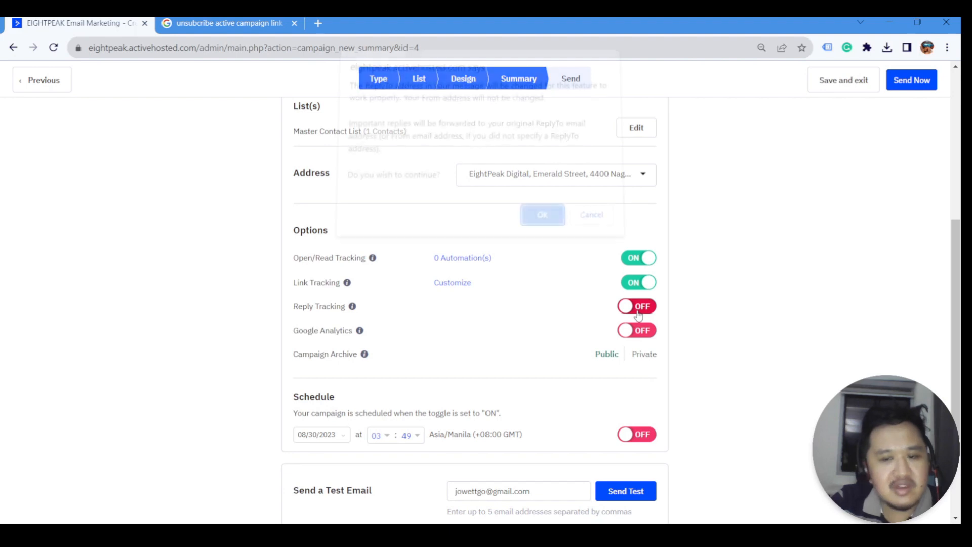
left_click(542, 216)
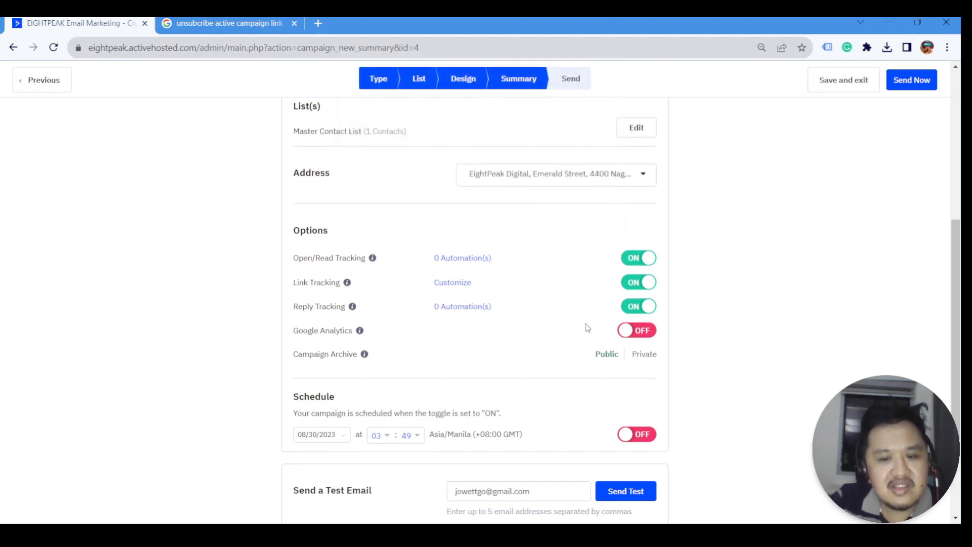
left_click(630, 332)
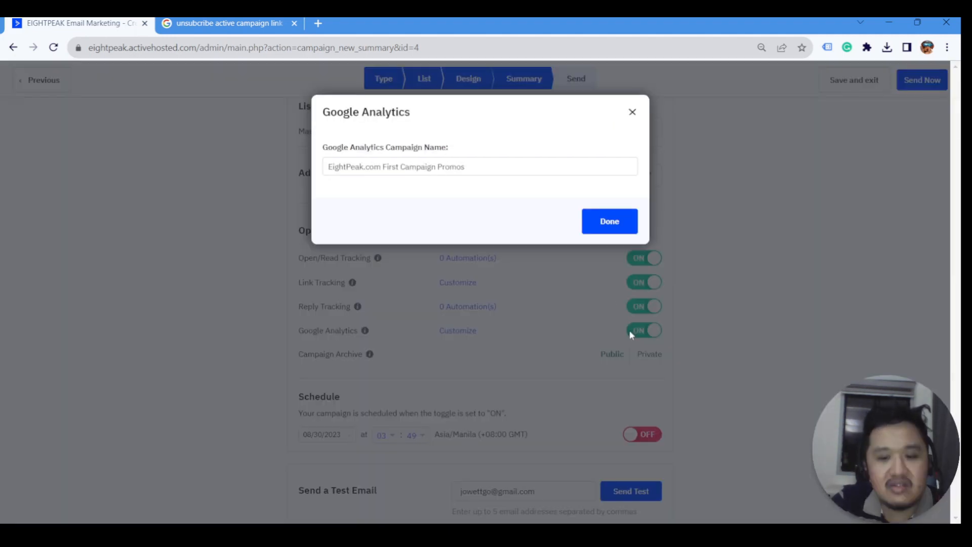
left_click(612, 233)
scroll(584, 339, "down", 3)
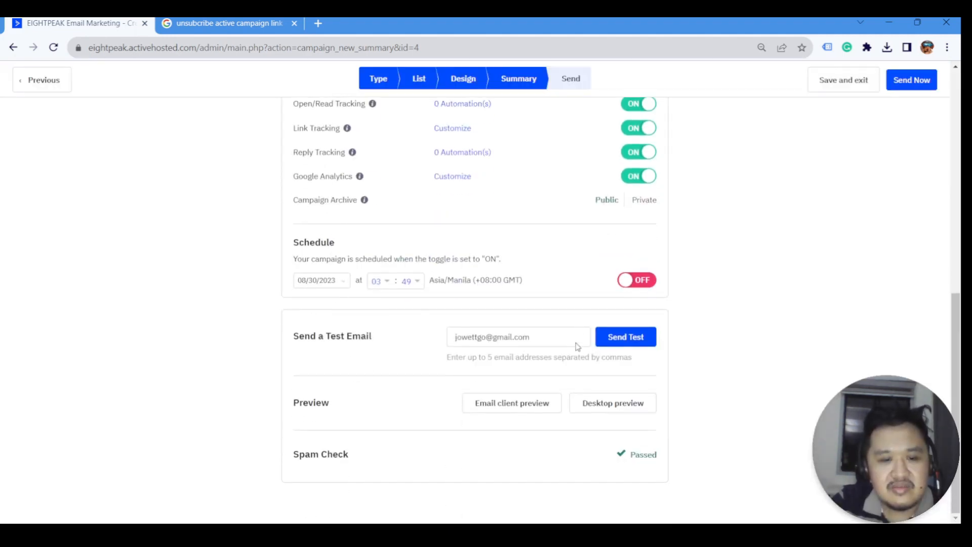
scroll(580, 343, "up", 4)
scroll(581, 391, "down", 1)
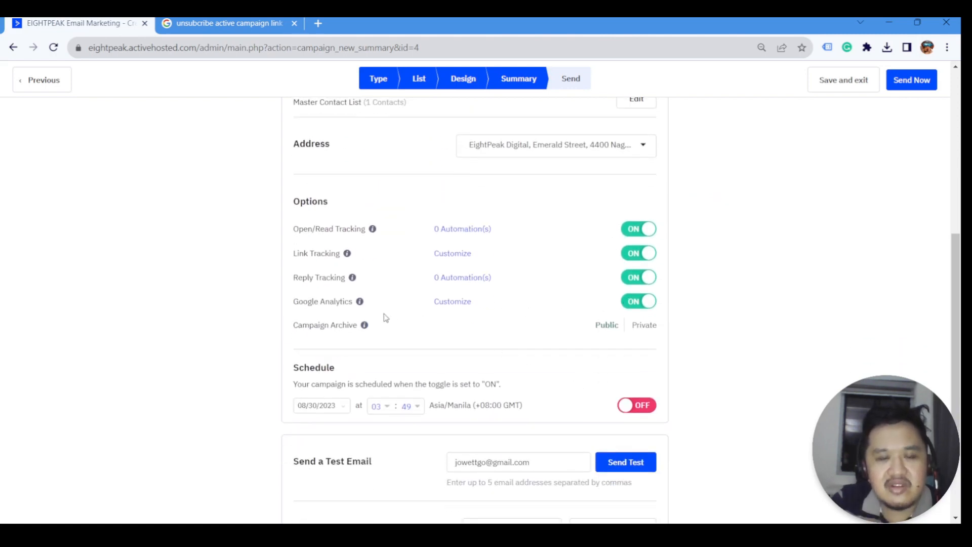
- Re-toggle Google Analytics and confirm 'EightPeak.com First Campaign Promos' as its campaign name
mouse_move(360, 302)
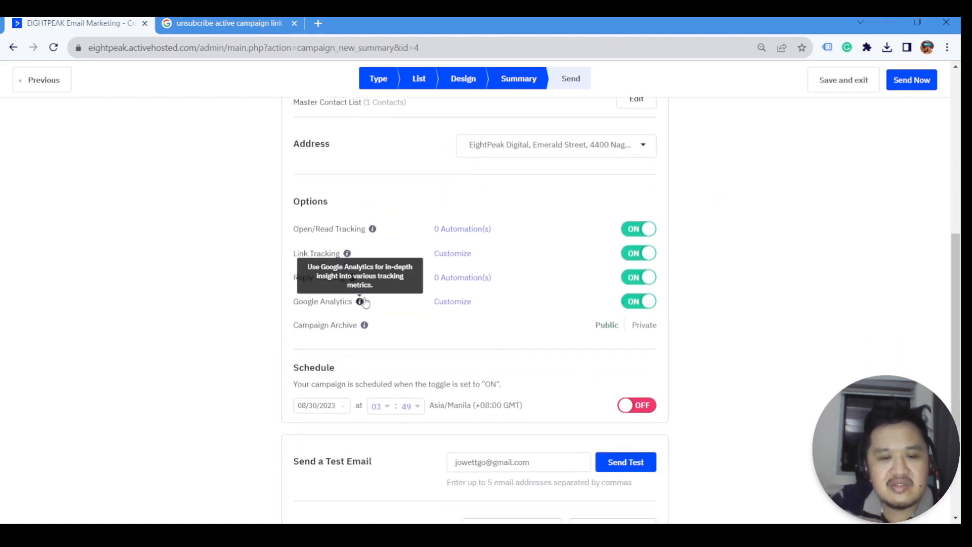
left_click(640, 306)
left_click(640, 306)
left_click(435, 178)
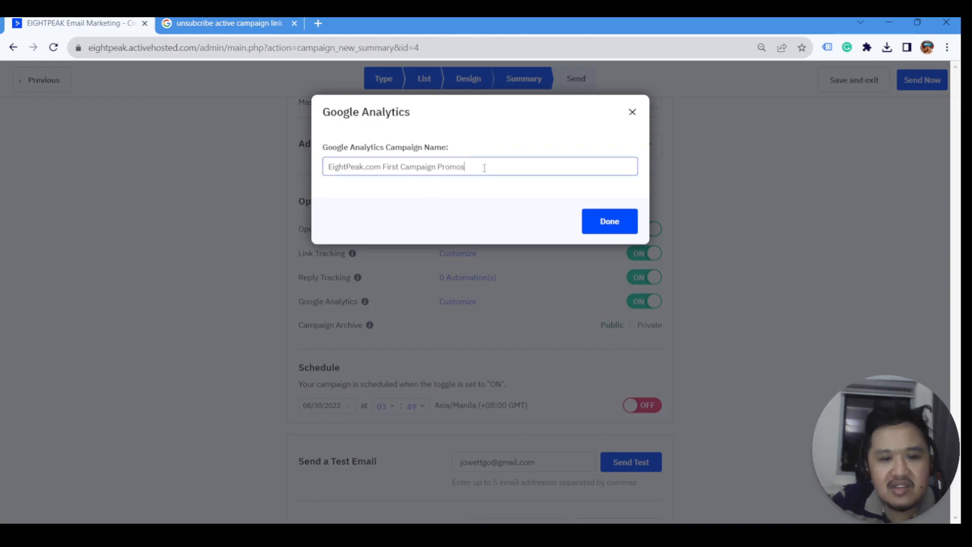
key("ctrl+a")
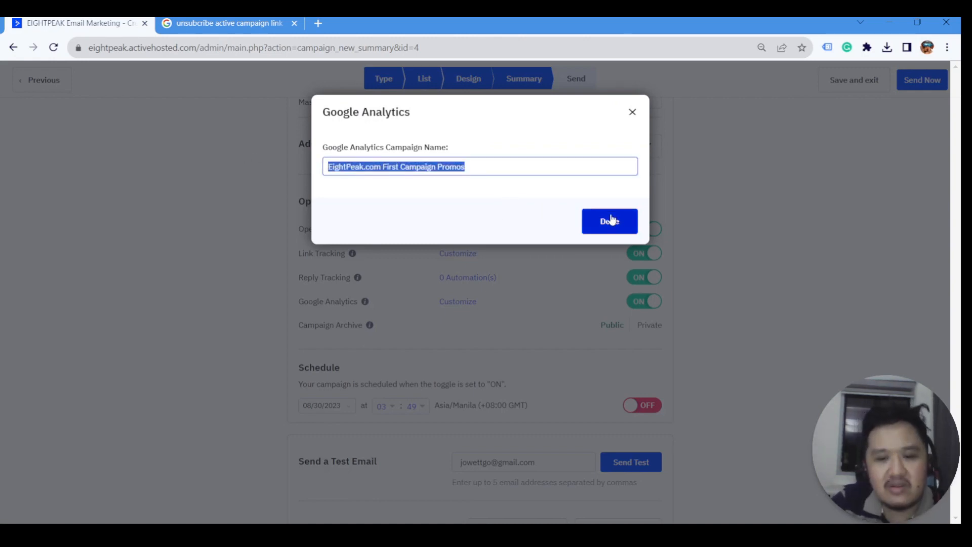
left_click(598, 228)
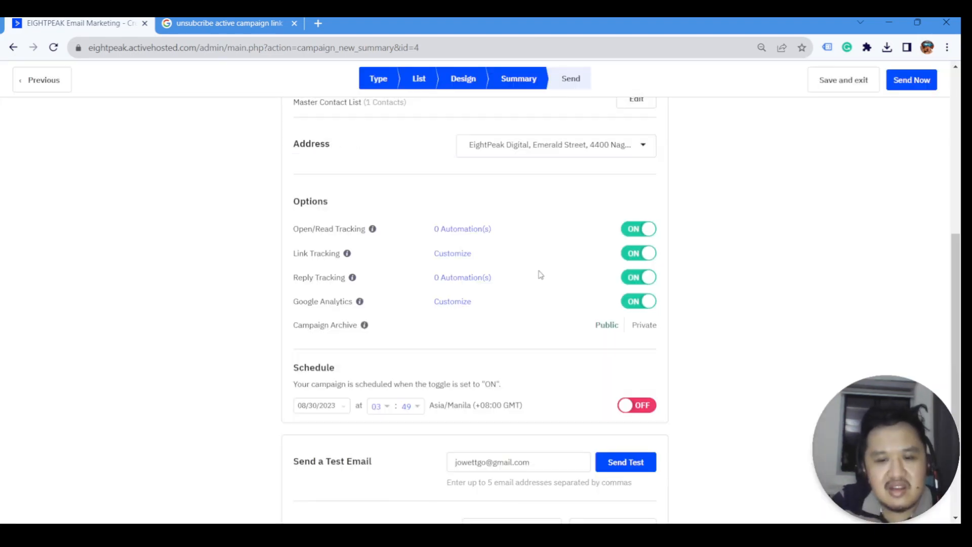
scroll(539, 274, "down", 2)
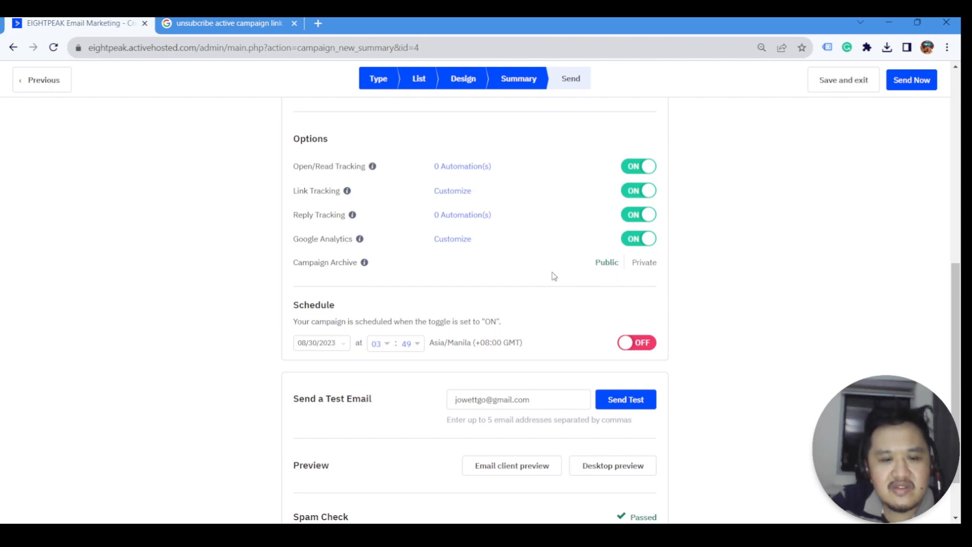
scroll(551, 275, "down", 2)
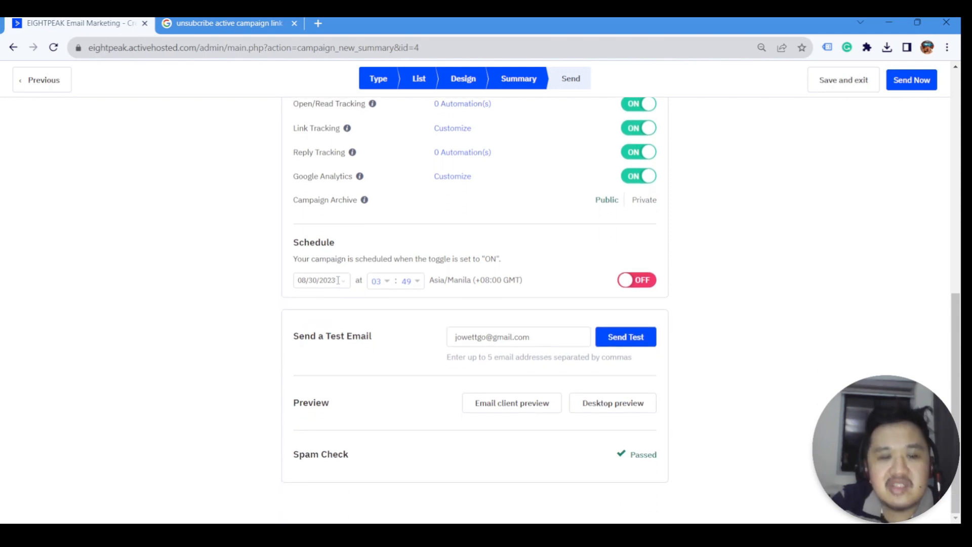
- Schedule the send for September 1, 2023 at 08:00 and switch the Schedule toggle on
left_click(337, 281)
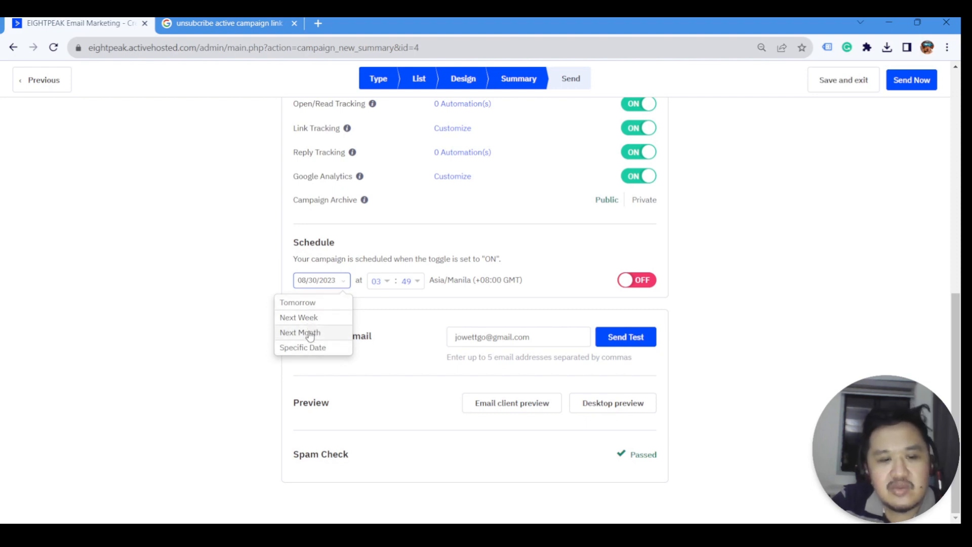
left_click(320, 349)
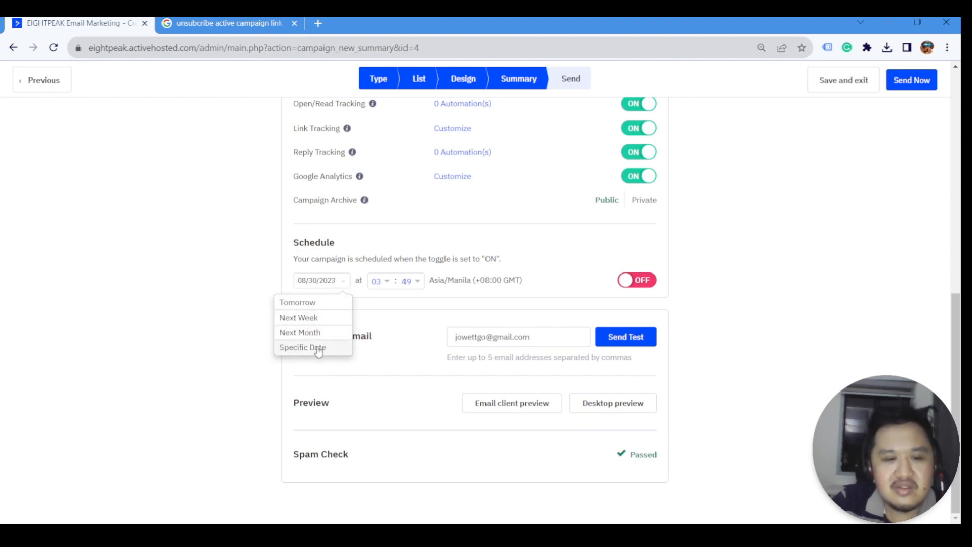
left_click(408, 299)
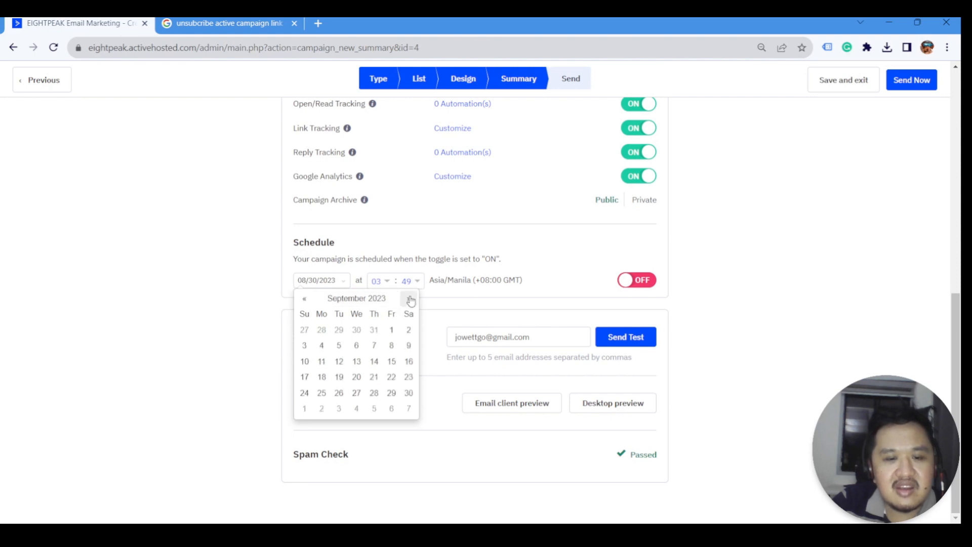
left_click(391, 331)
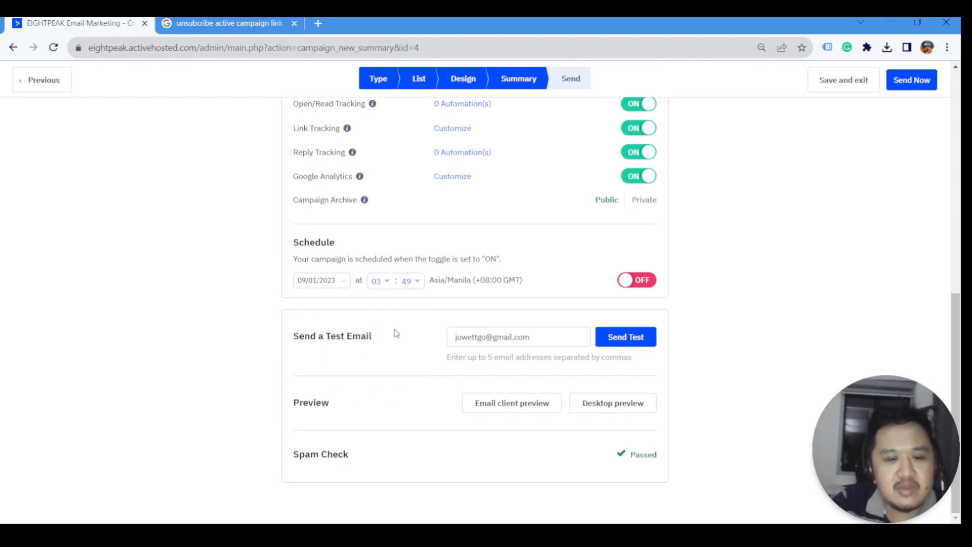
left_click(381, 281)
scroll(383, 324, "down", 3)
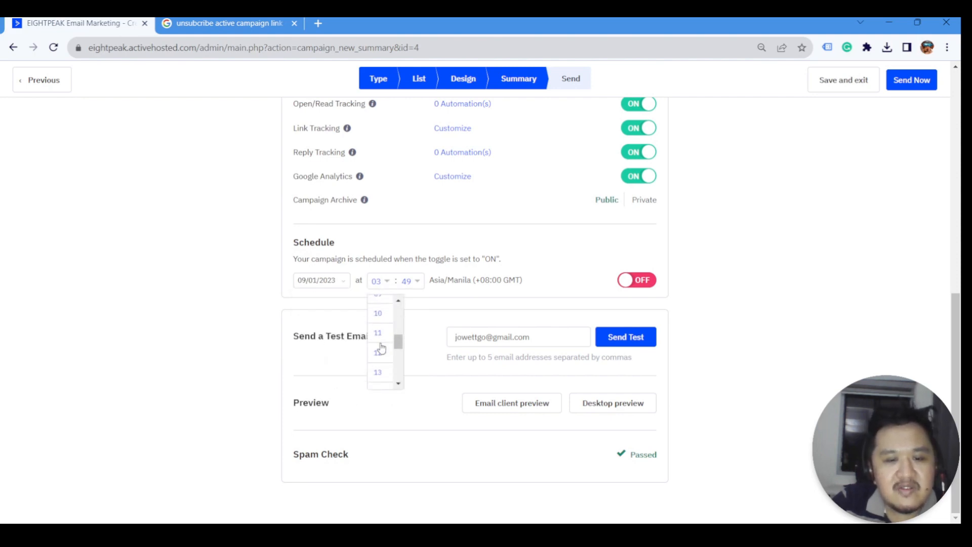
left_click(380, 338)
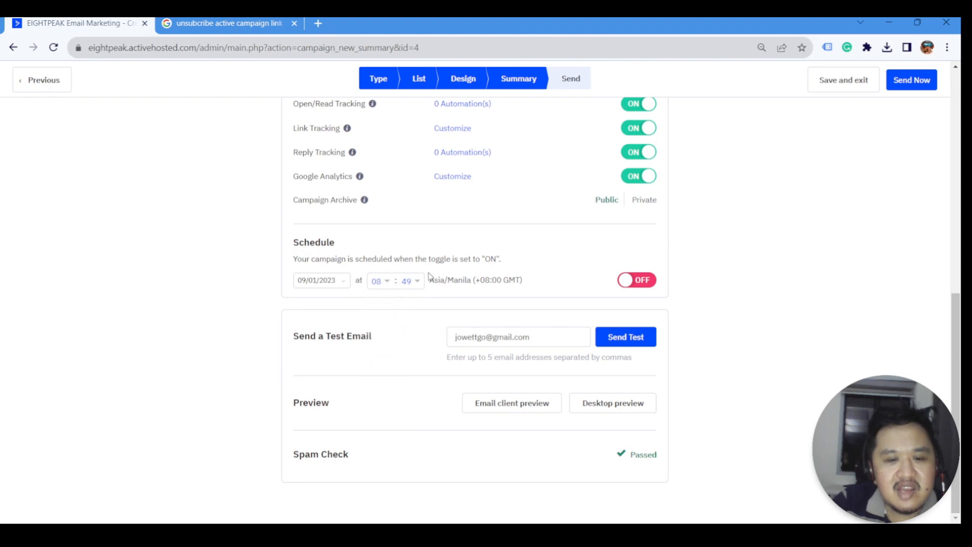
left_click(416, 282)
left_click(387, 307)
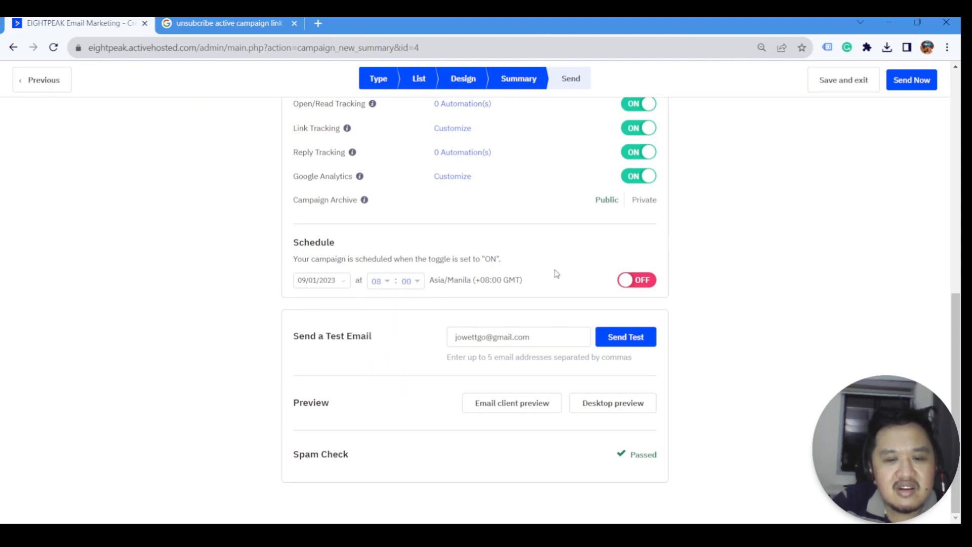
left_click(640, 283)
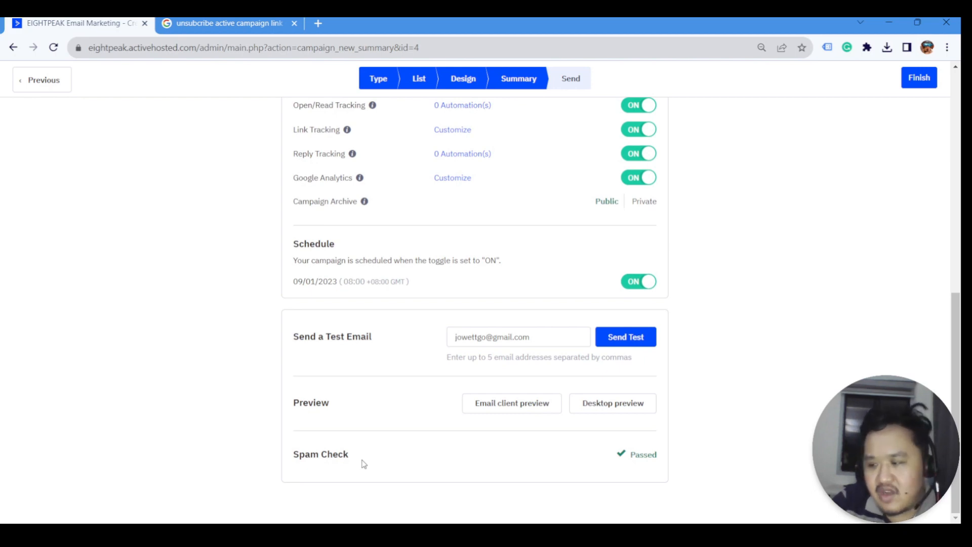
- Close the extra browser tab and check the Passed spam check result
left_click(295, 24)
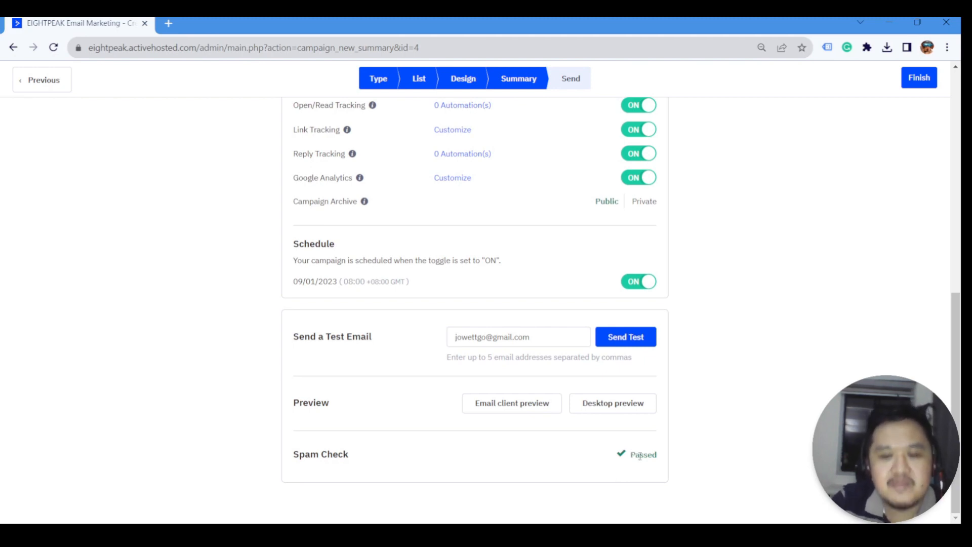
left_click_drag(628, 455, 657, 455)
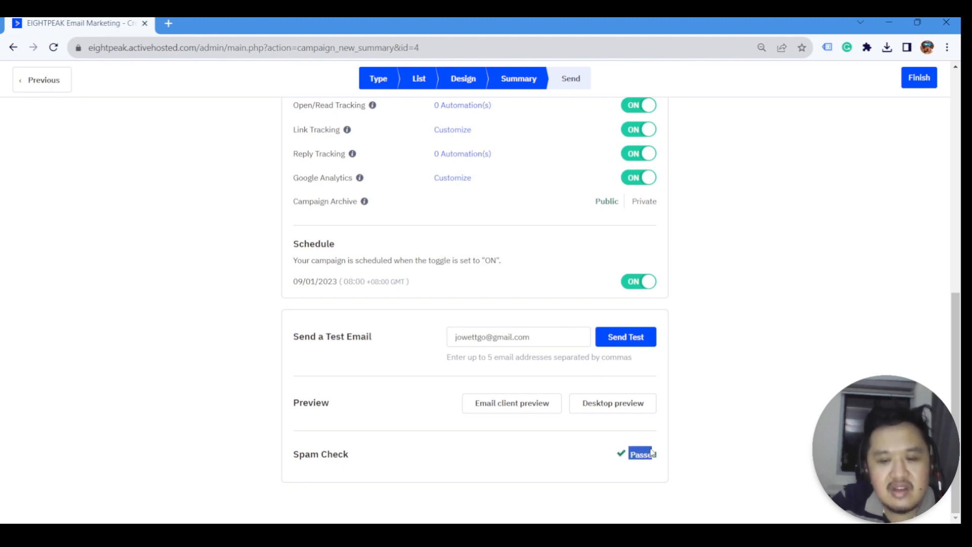
left_click(709, 444)
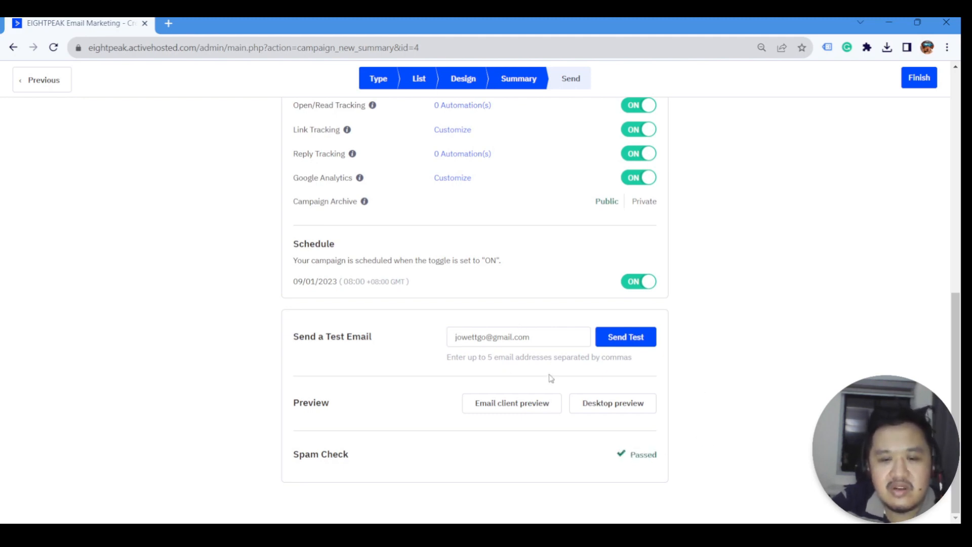
scroll(553, 371, "up", 3)
scroll(554, 368, "down", 2)
scroll(554, 369, "down", 1)
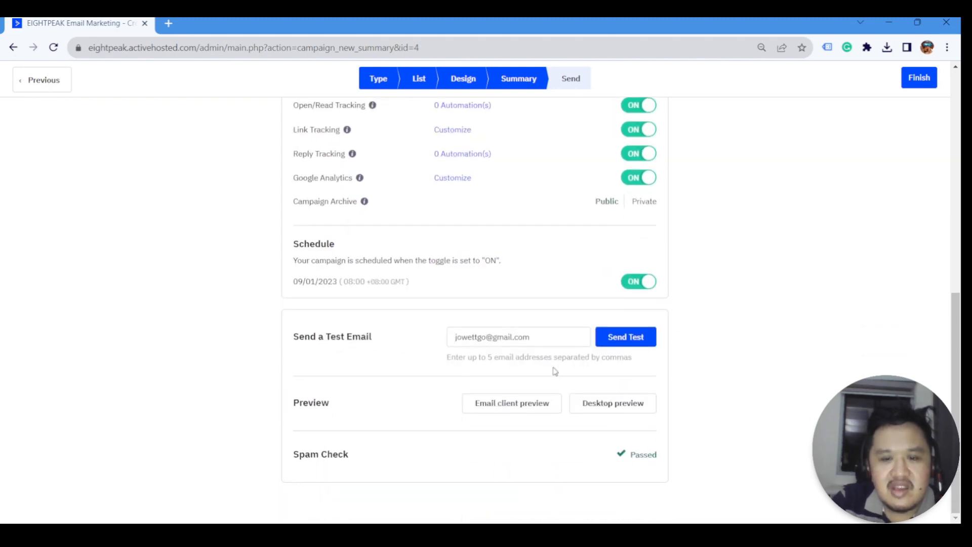
- Toggle scheduling off and back on, then finish the scheduled campaign
left_click(630, 284)
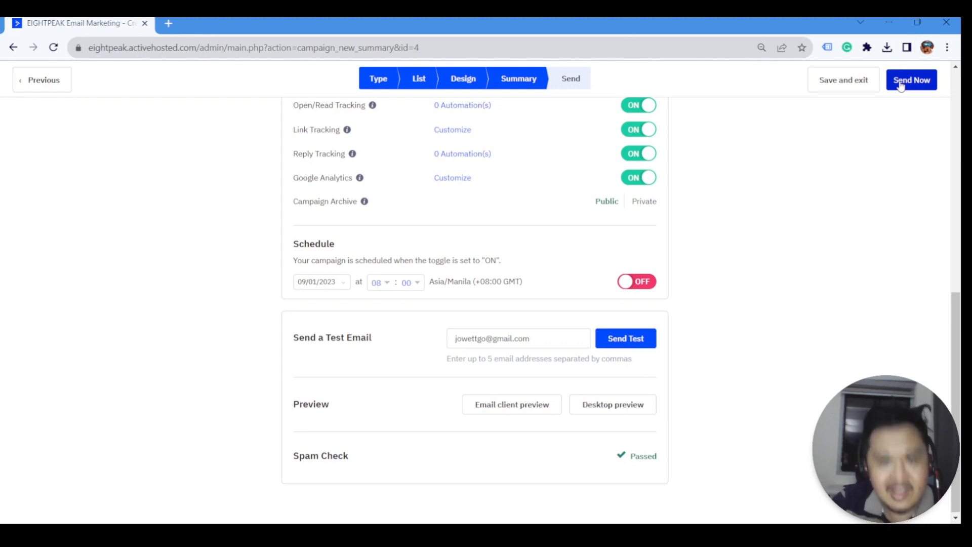
left_click(643, 284)
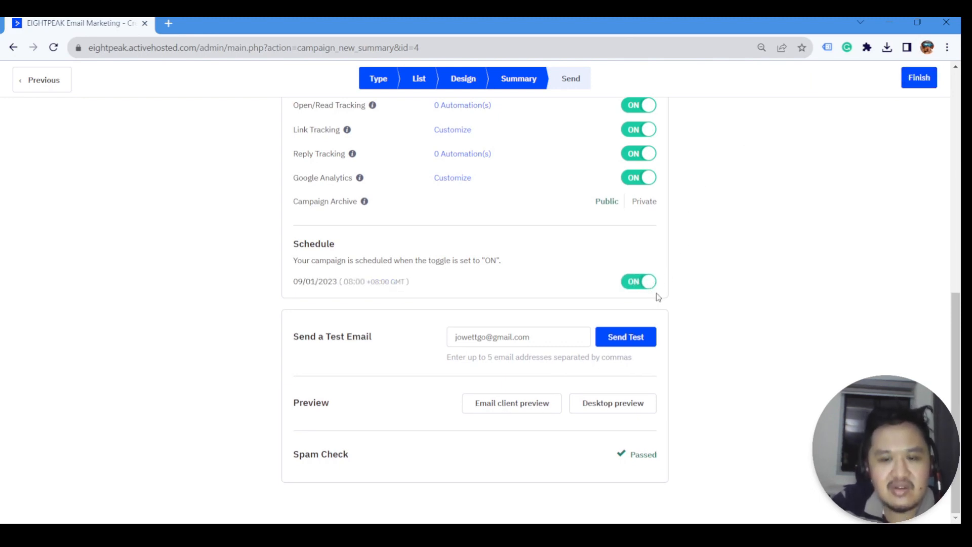
left_click(919, 80)
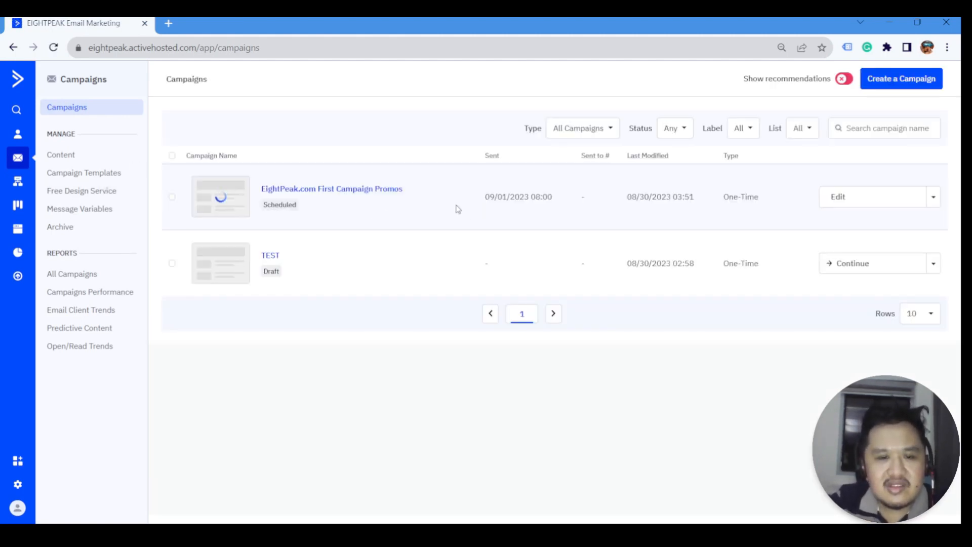
mouse_move(273, 205)
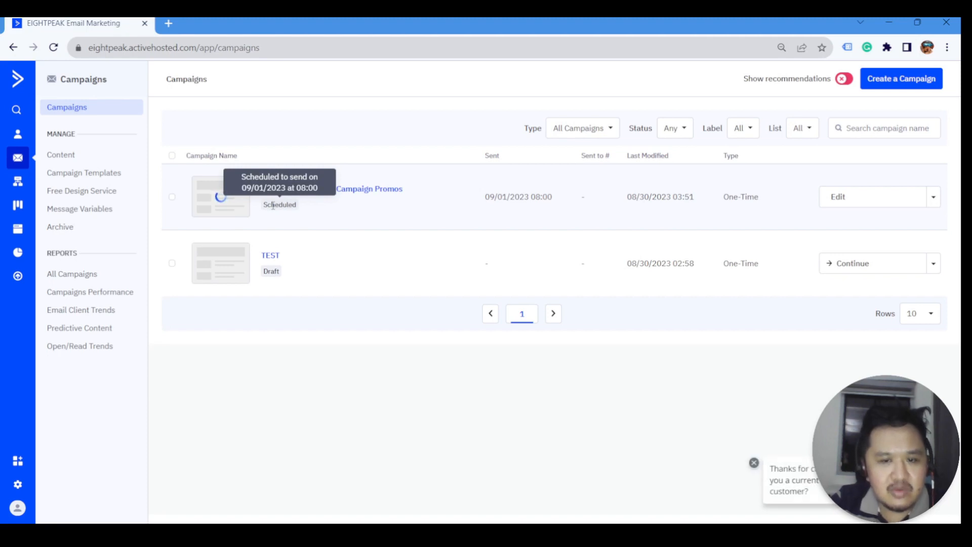
left_click(935, 202)
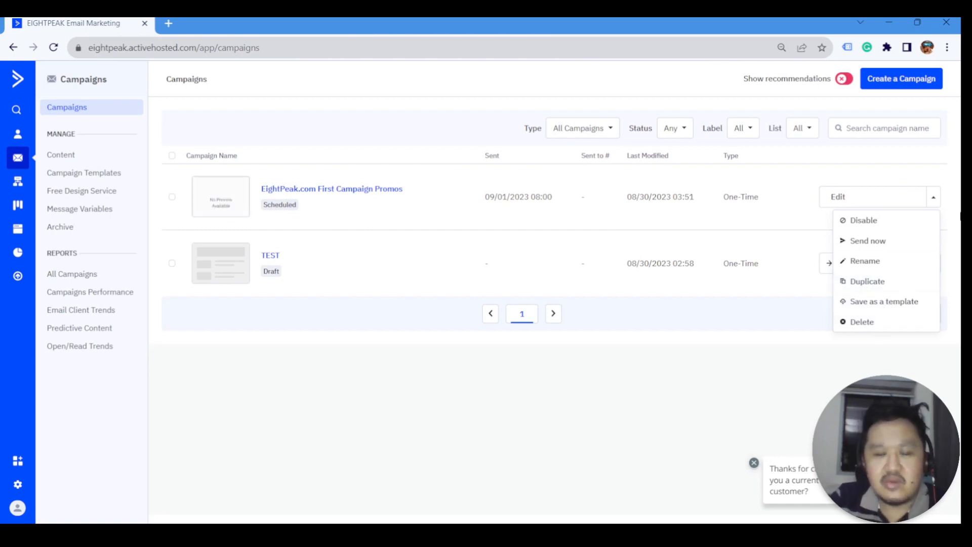
left_click(451, 240)
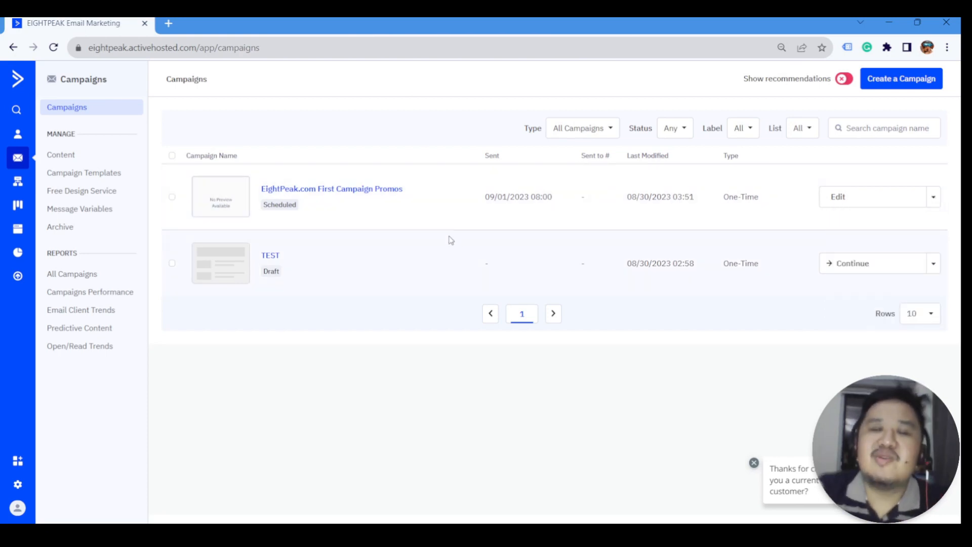